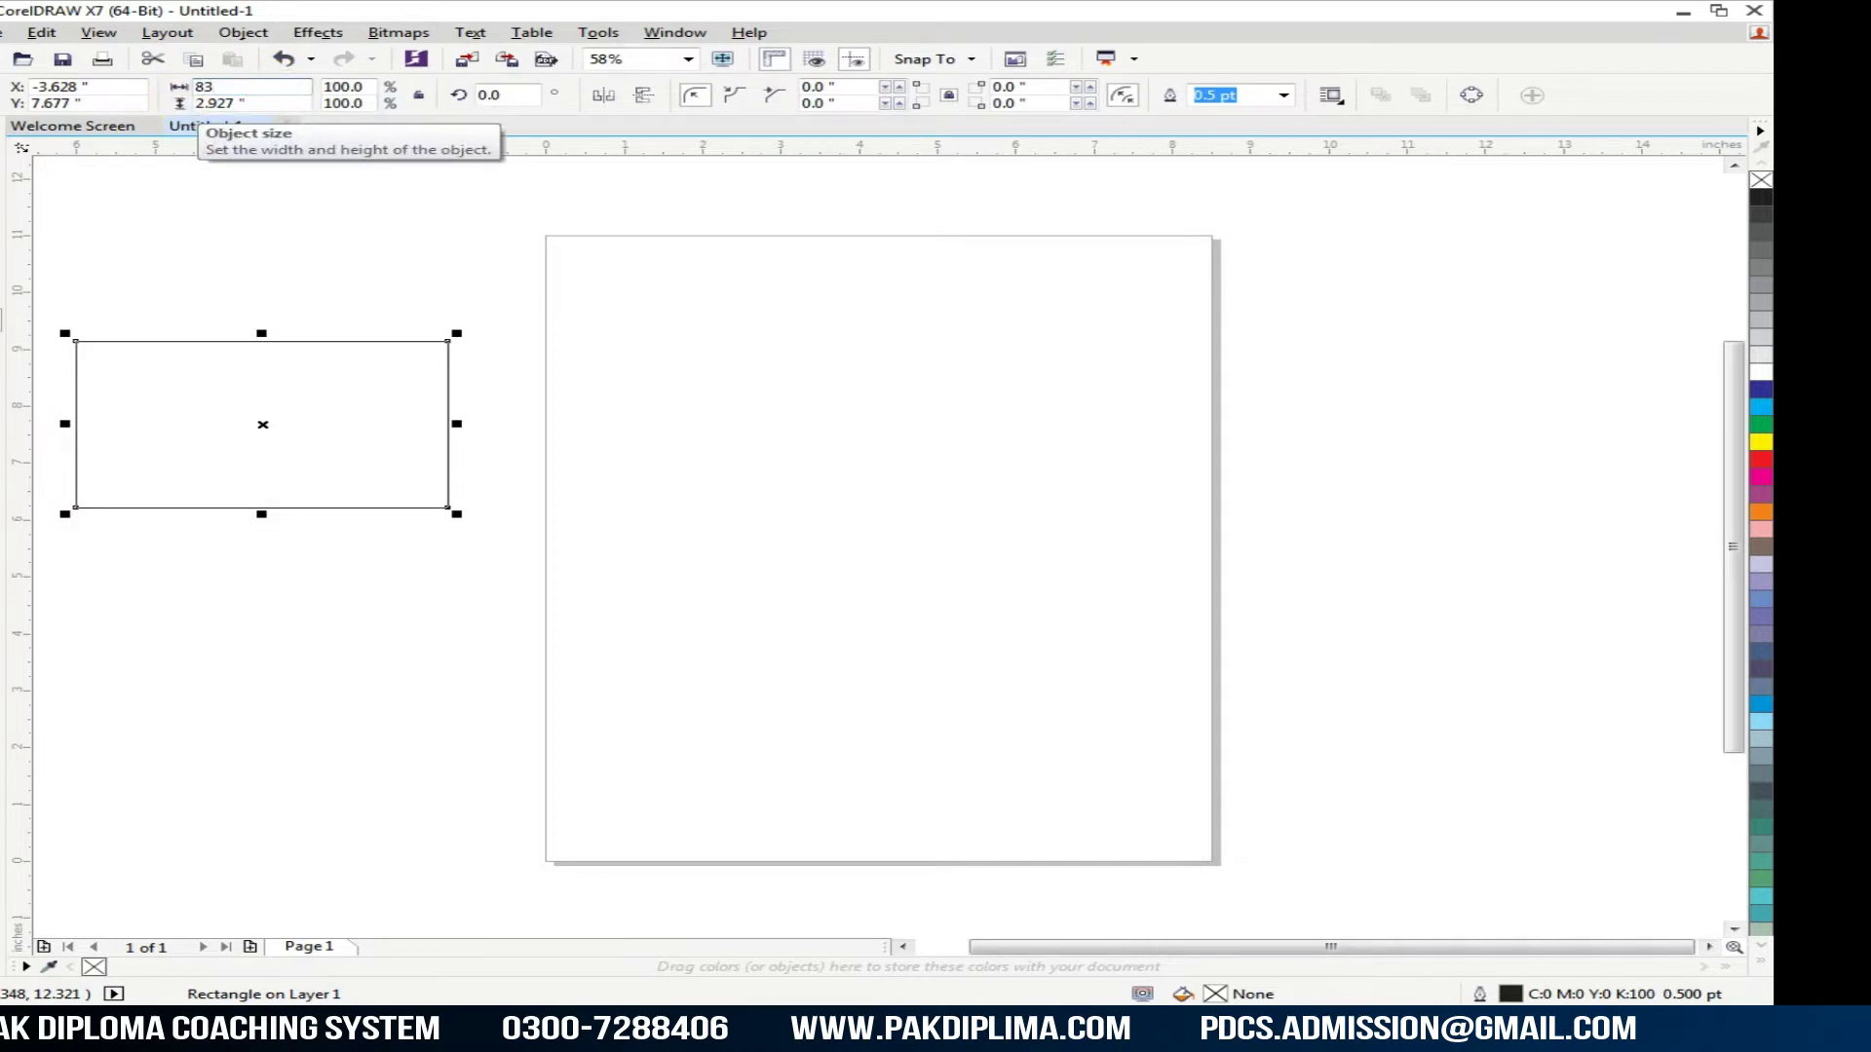
Step: Set the rectangle's size to 8 inches wide by 3 inches high
key("Return")
right_click(185, 107)
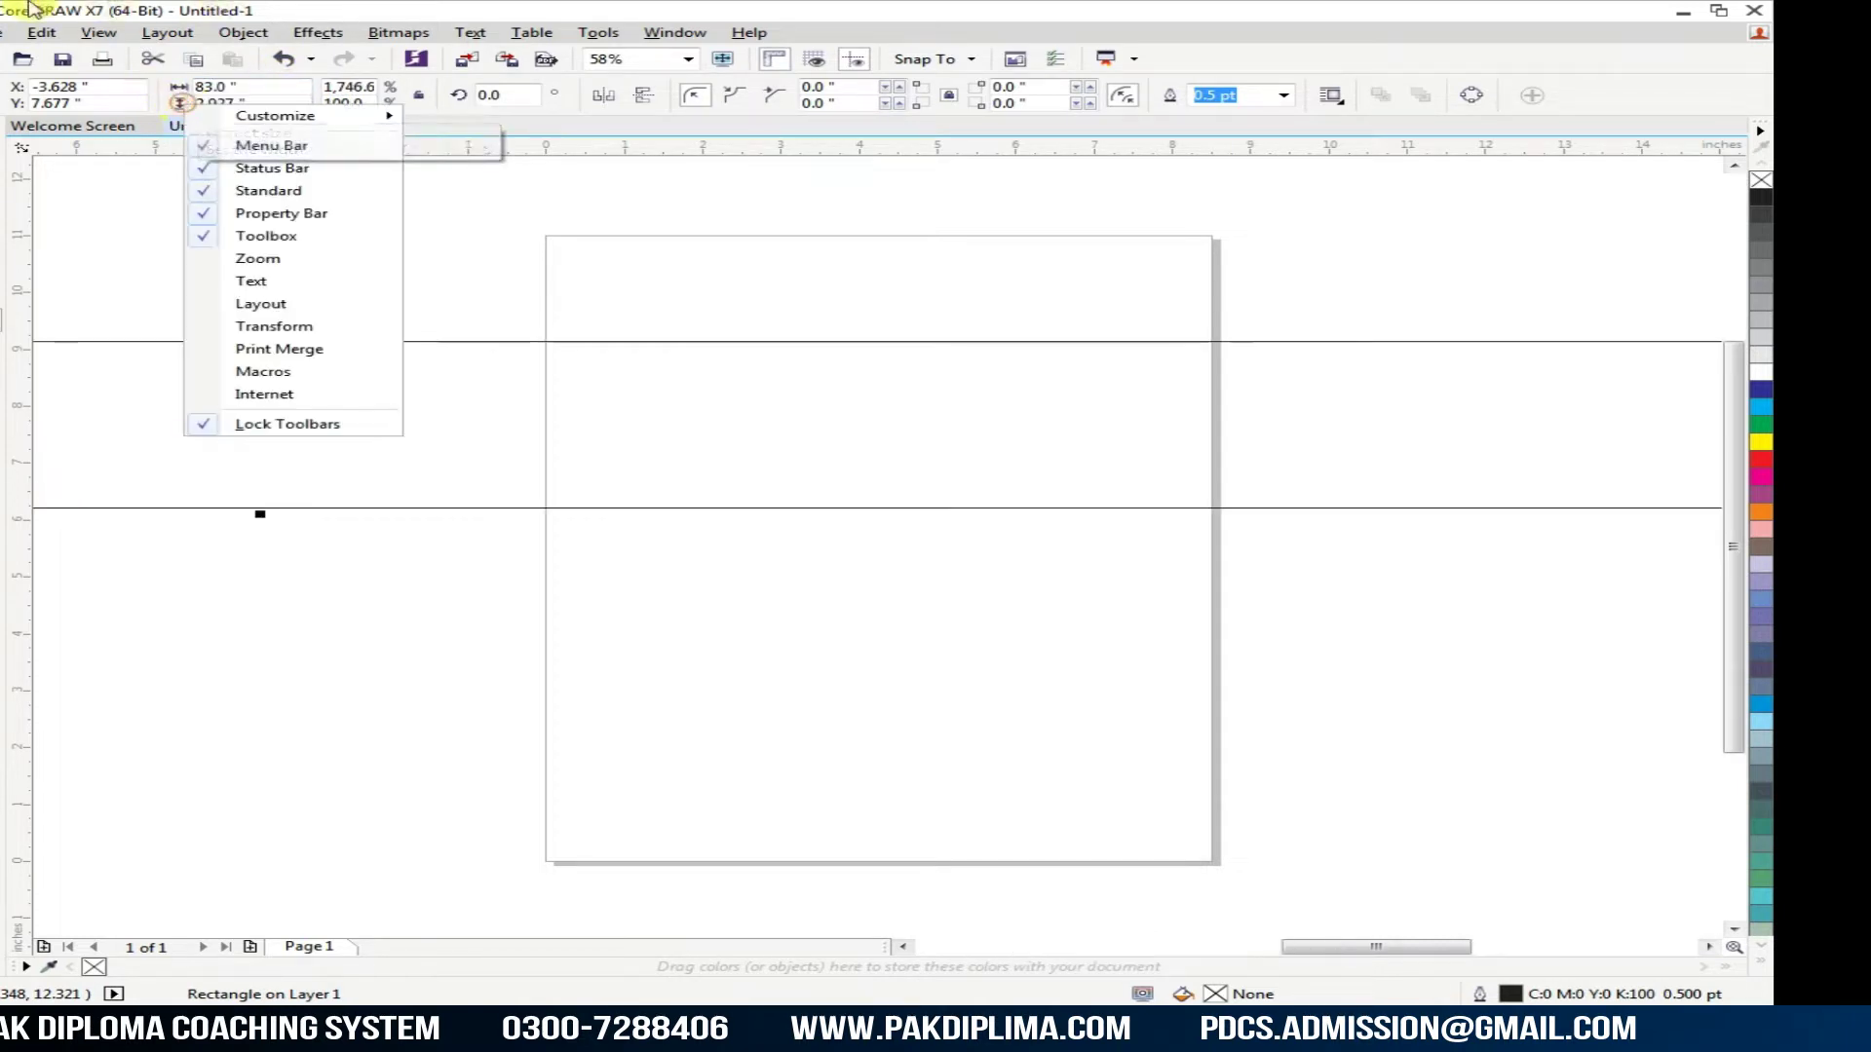
left_click(237, 87)
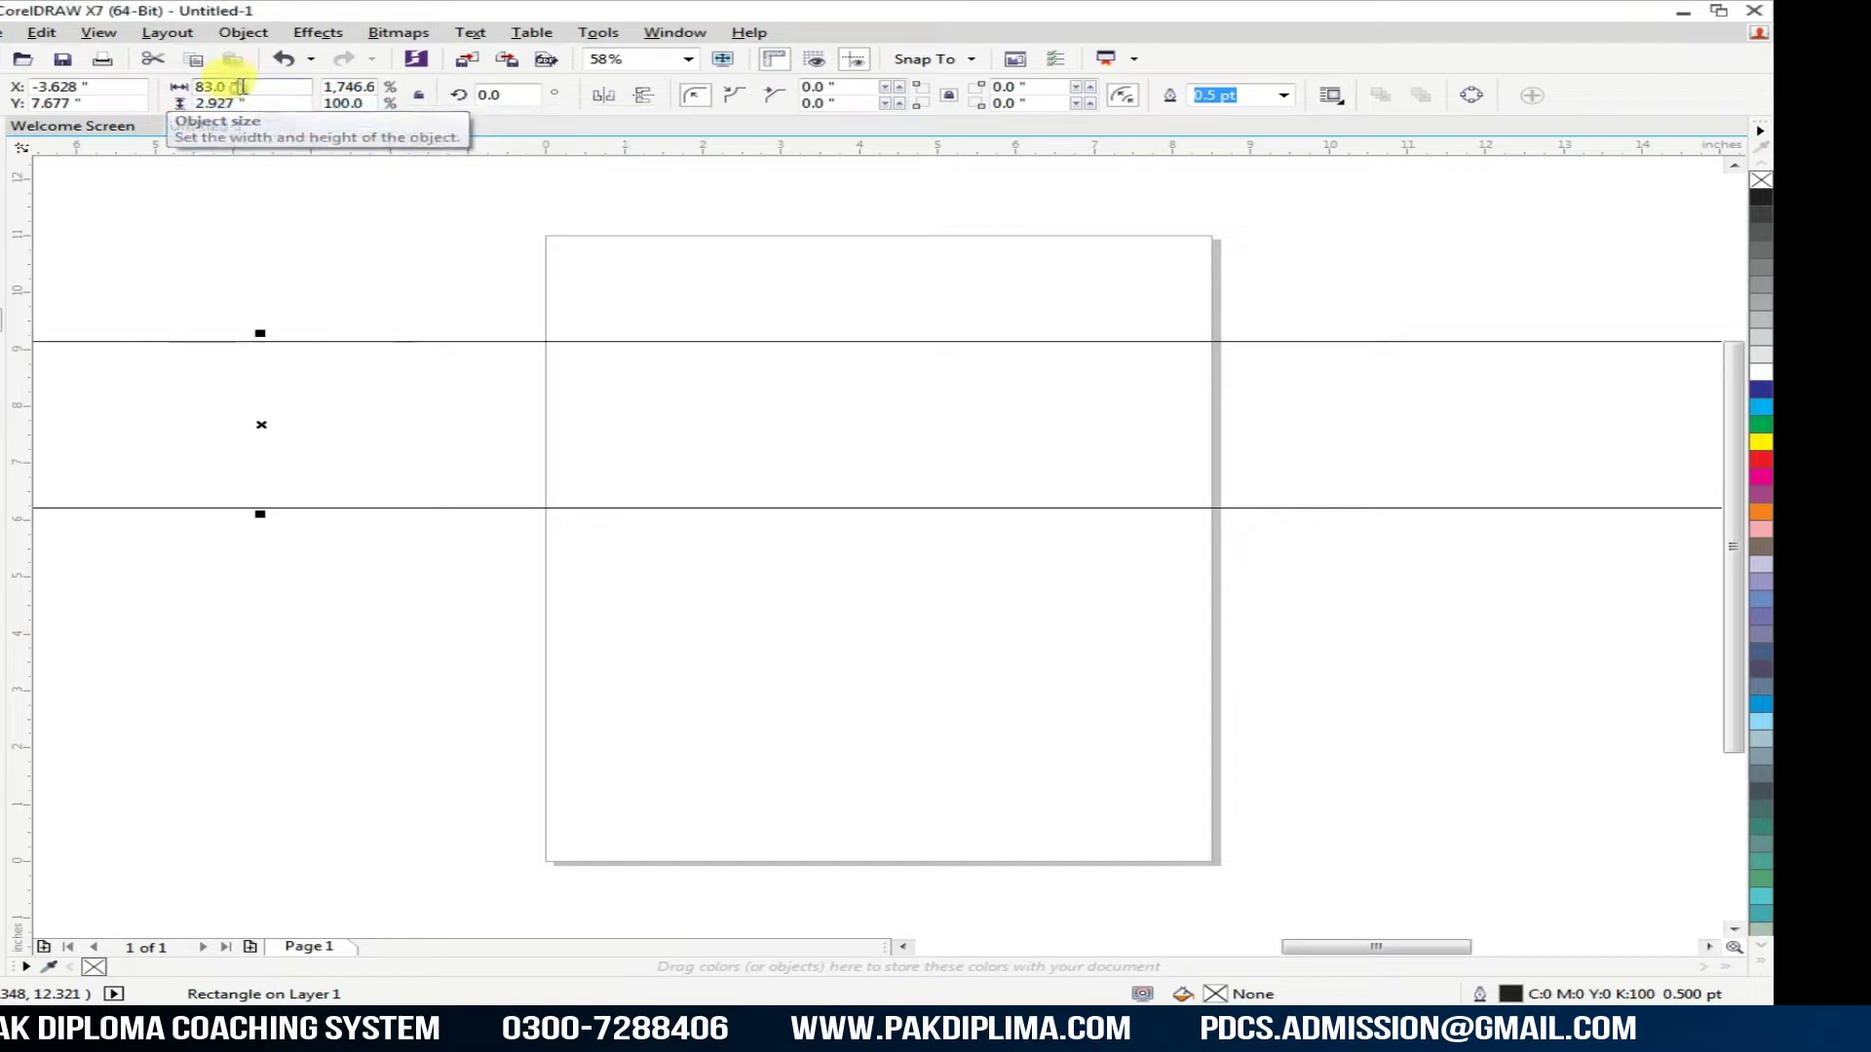
left_click_drag(236, 88, 70, 76)
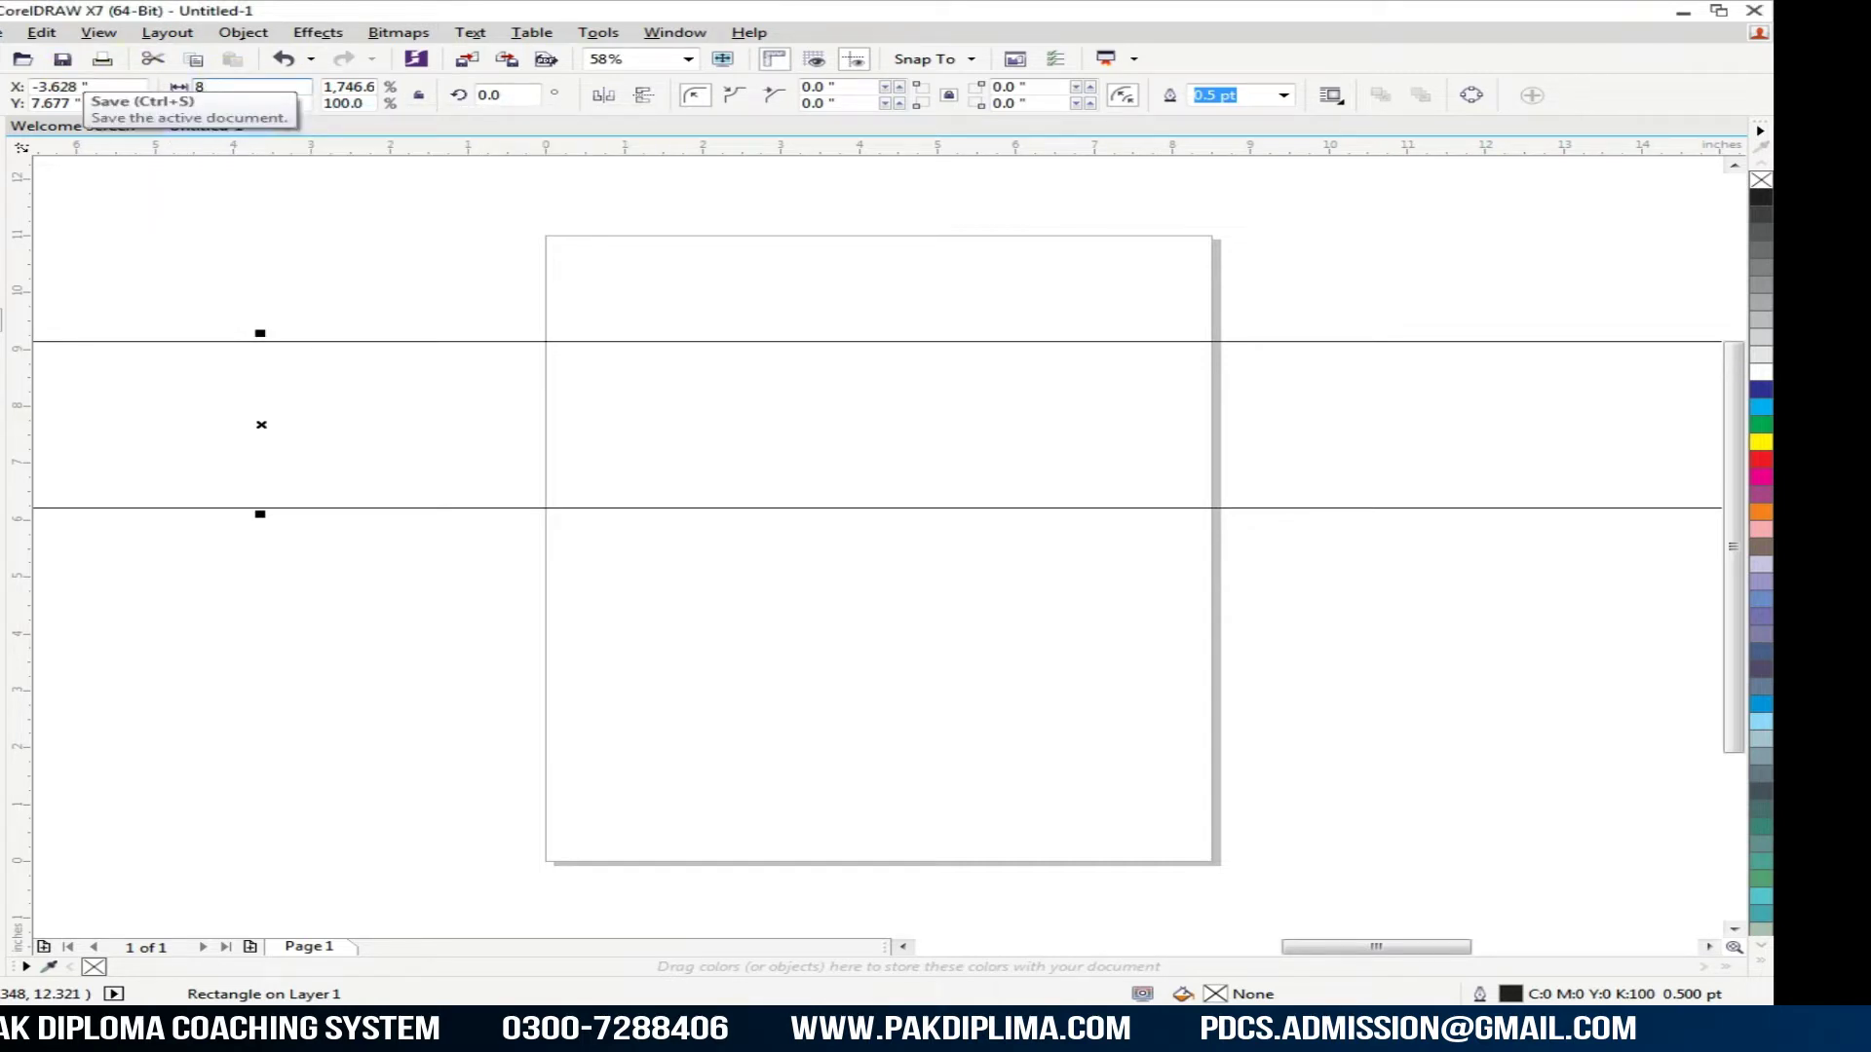
key("Return")
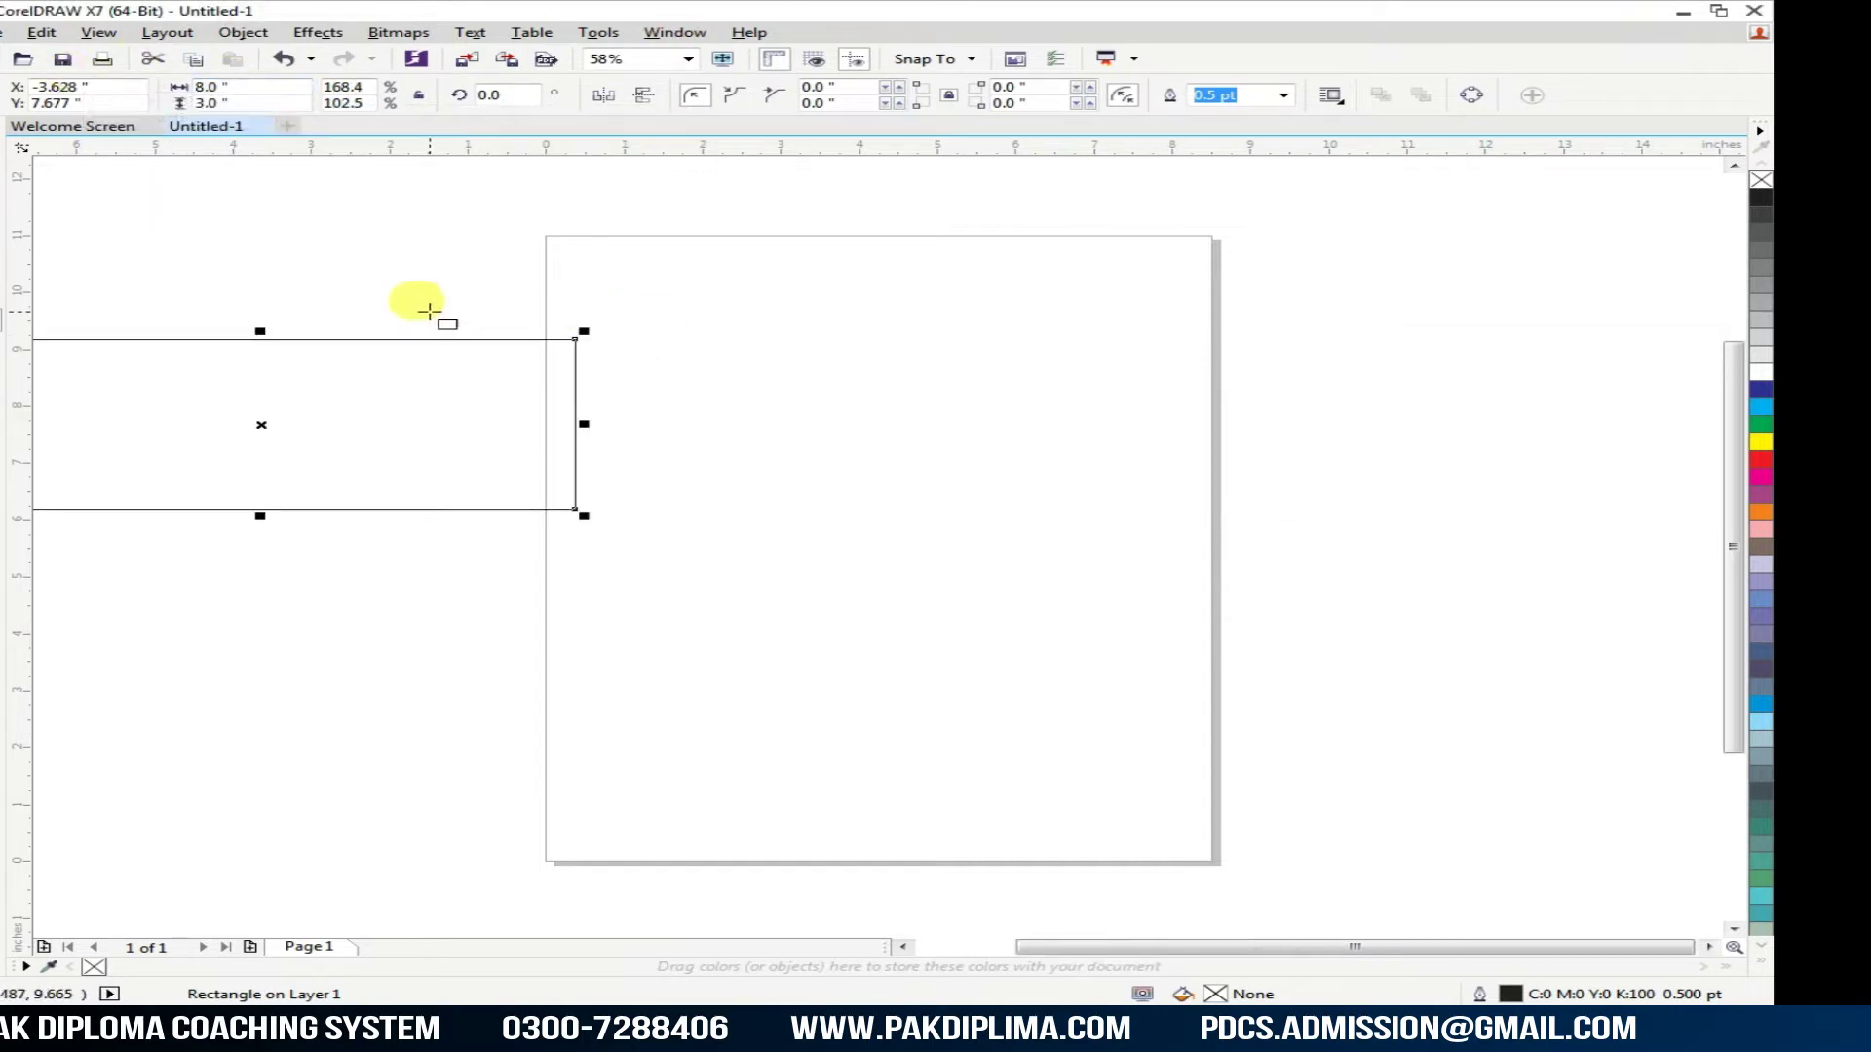
Step: Move the rectangle left until it is clear of the page, centred at about X -5.15 inches
key("shift+F2")
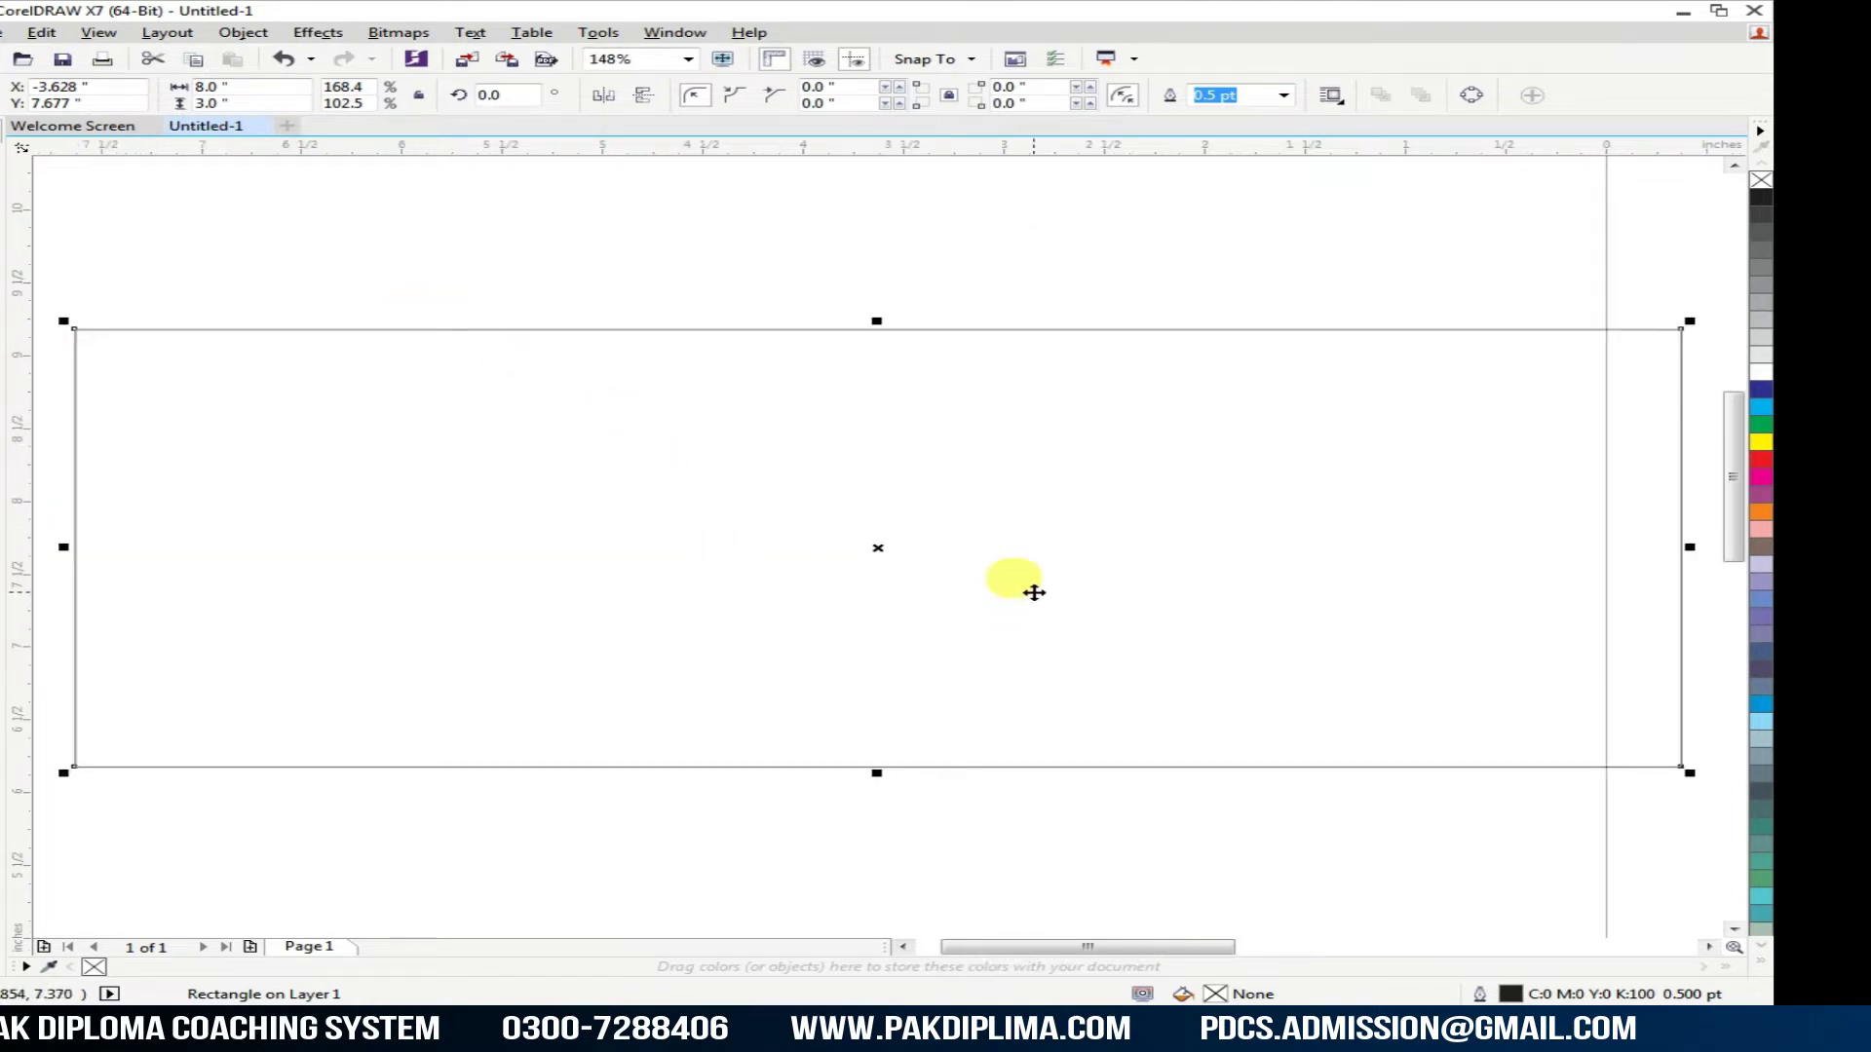
left_click_drag(1033, 591, 897, 601)
key("shift+F2")
left_click(829, 783)
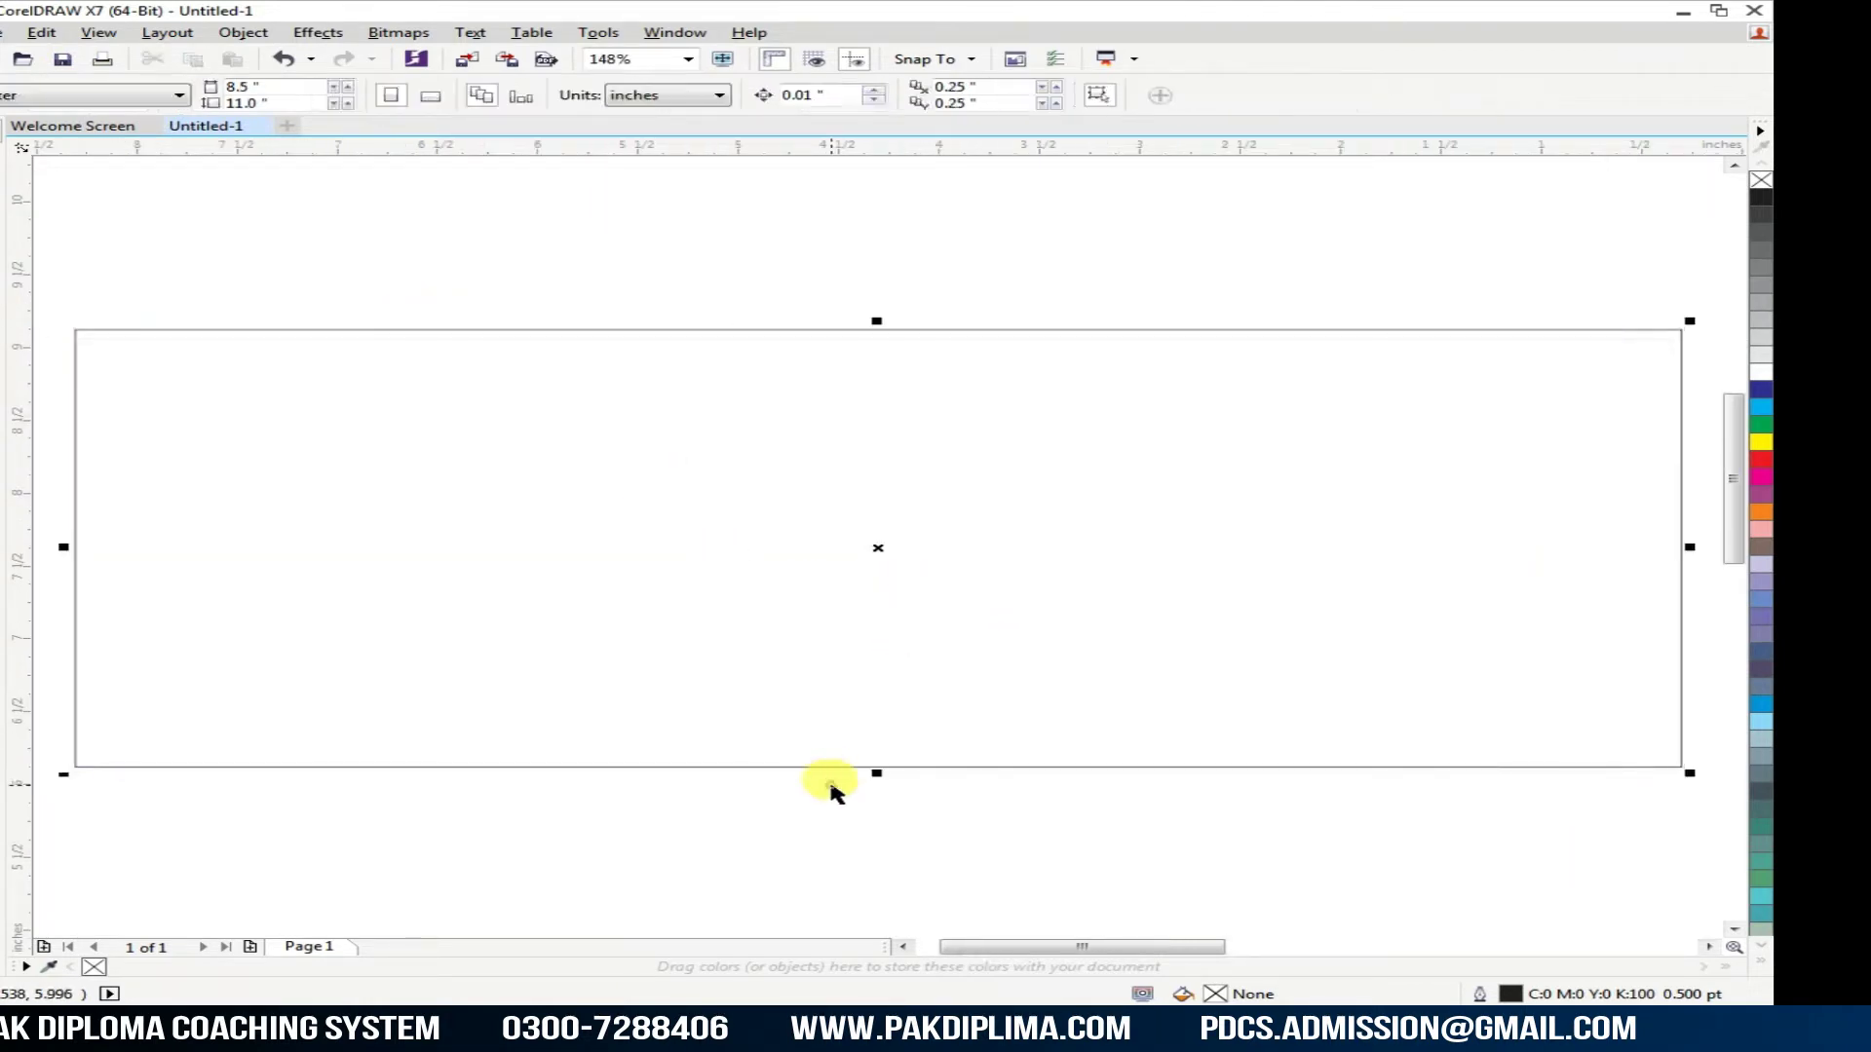
left_click_drag(764, 656, 592, 647)
key("shift+F2")
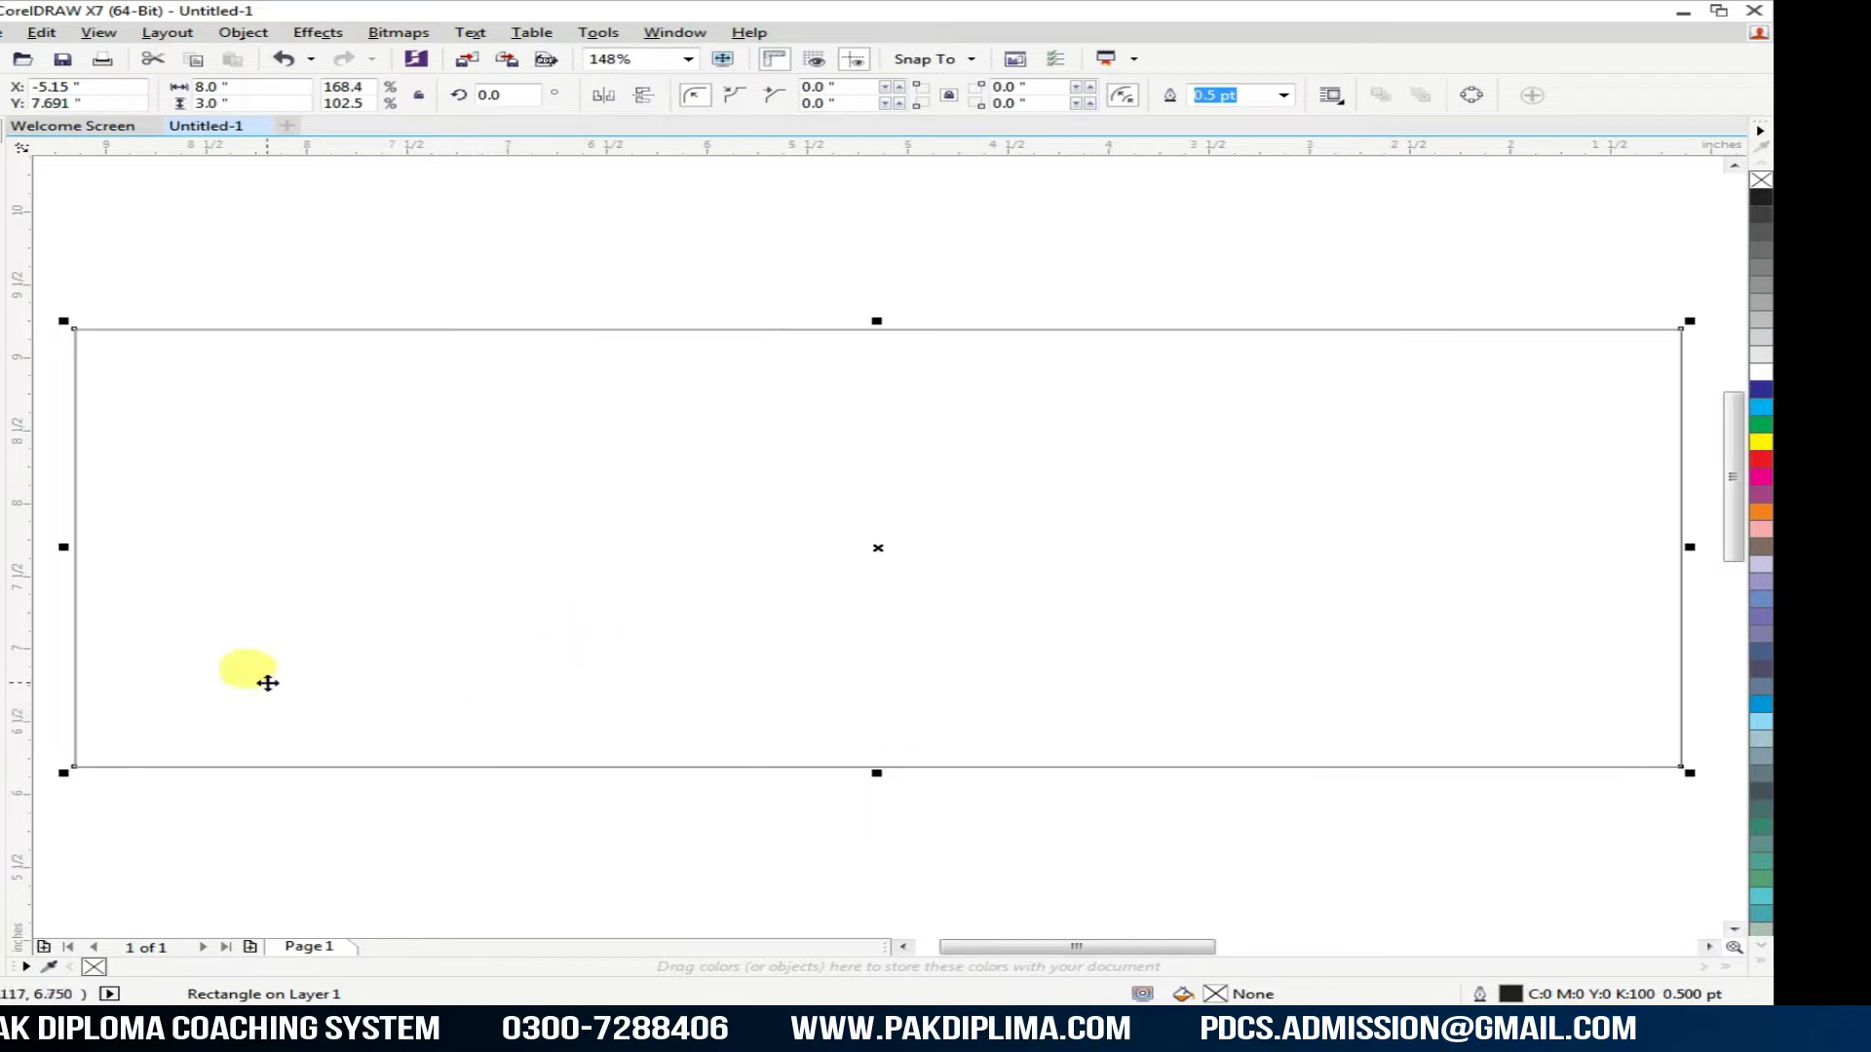
Step: Create a copy of the rectangle about 3.12 inches wide at its right end and convert the copy to curves
left_click_drag(65, 547, 1054, 547)
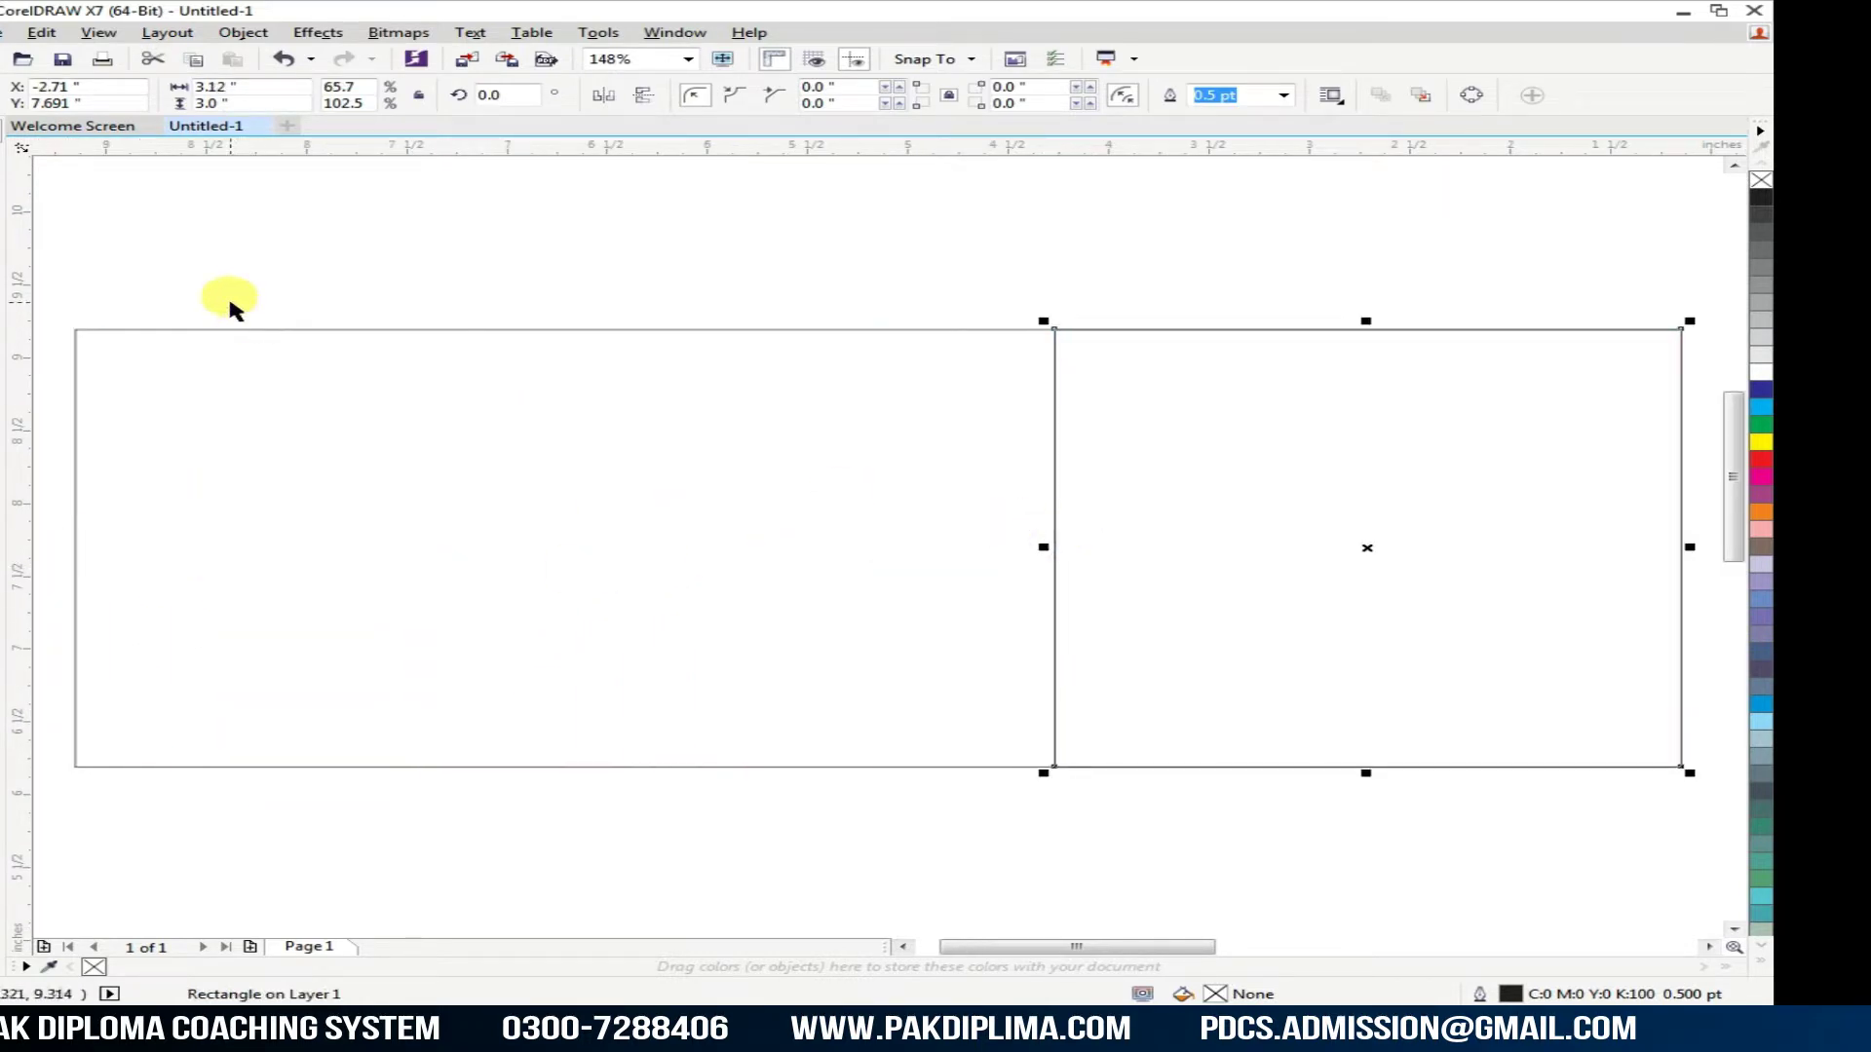
left_click(2, 161)
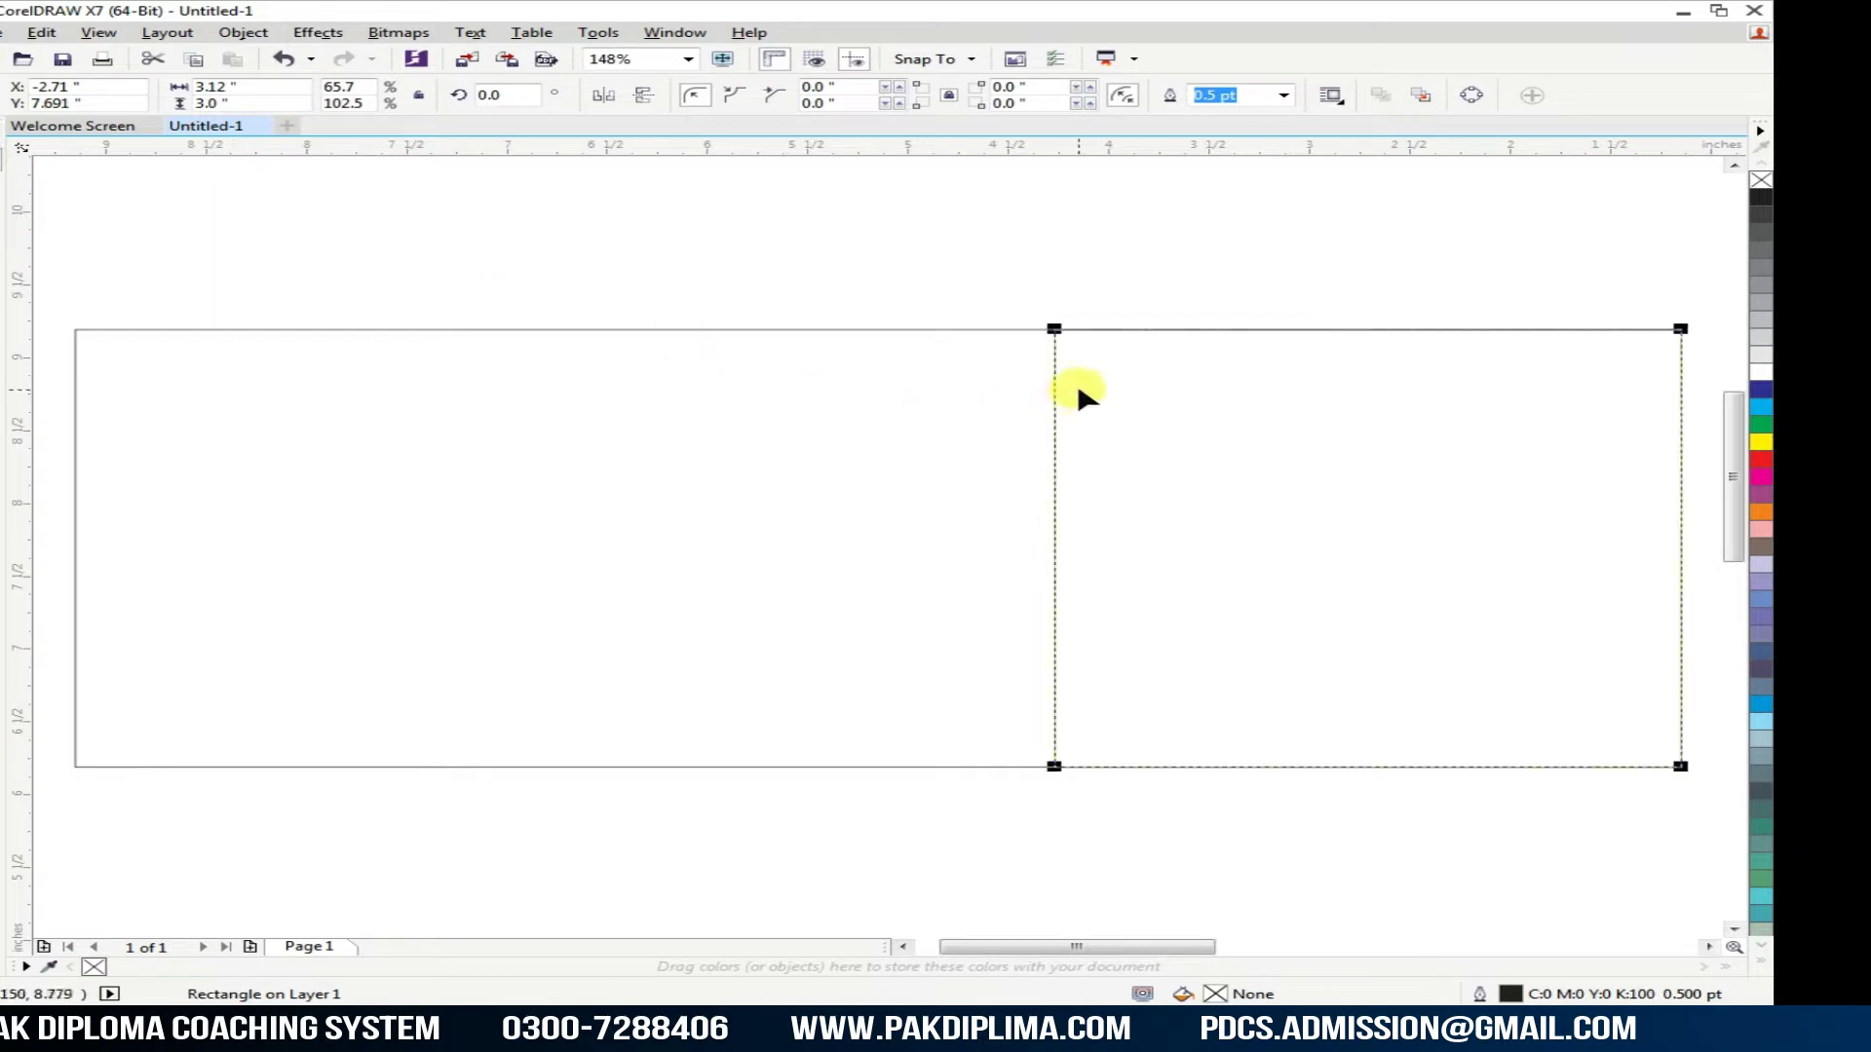
key("ctrl+q")
Step: Nudge the smaller shape's upper-left node to the right so its left edge slants
left_click(1055, 332)
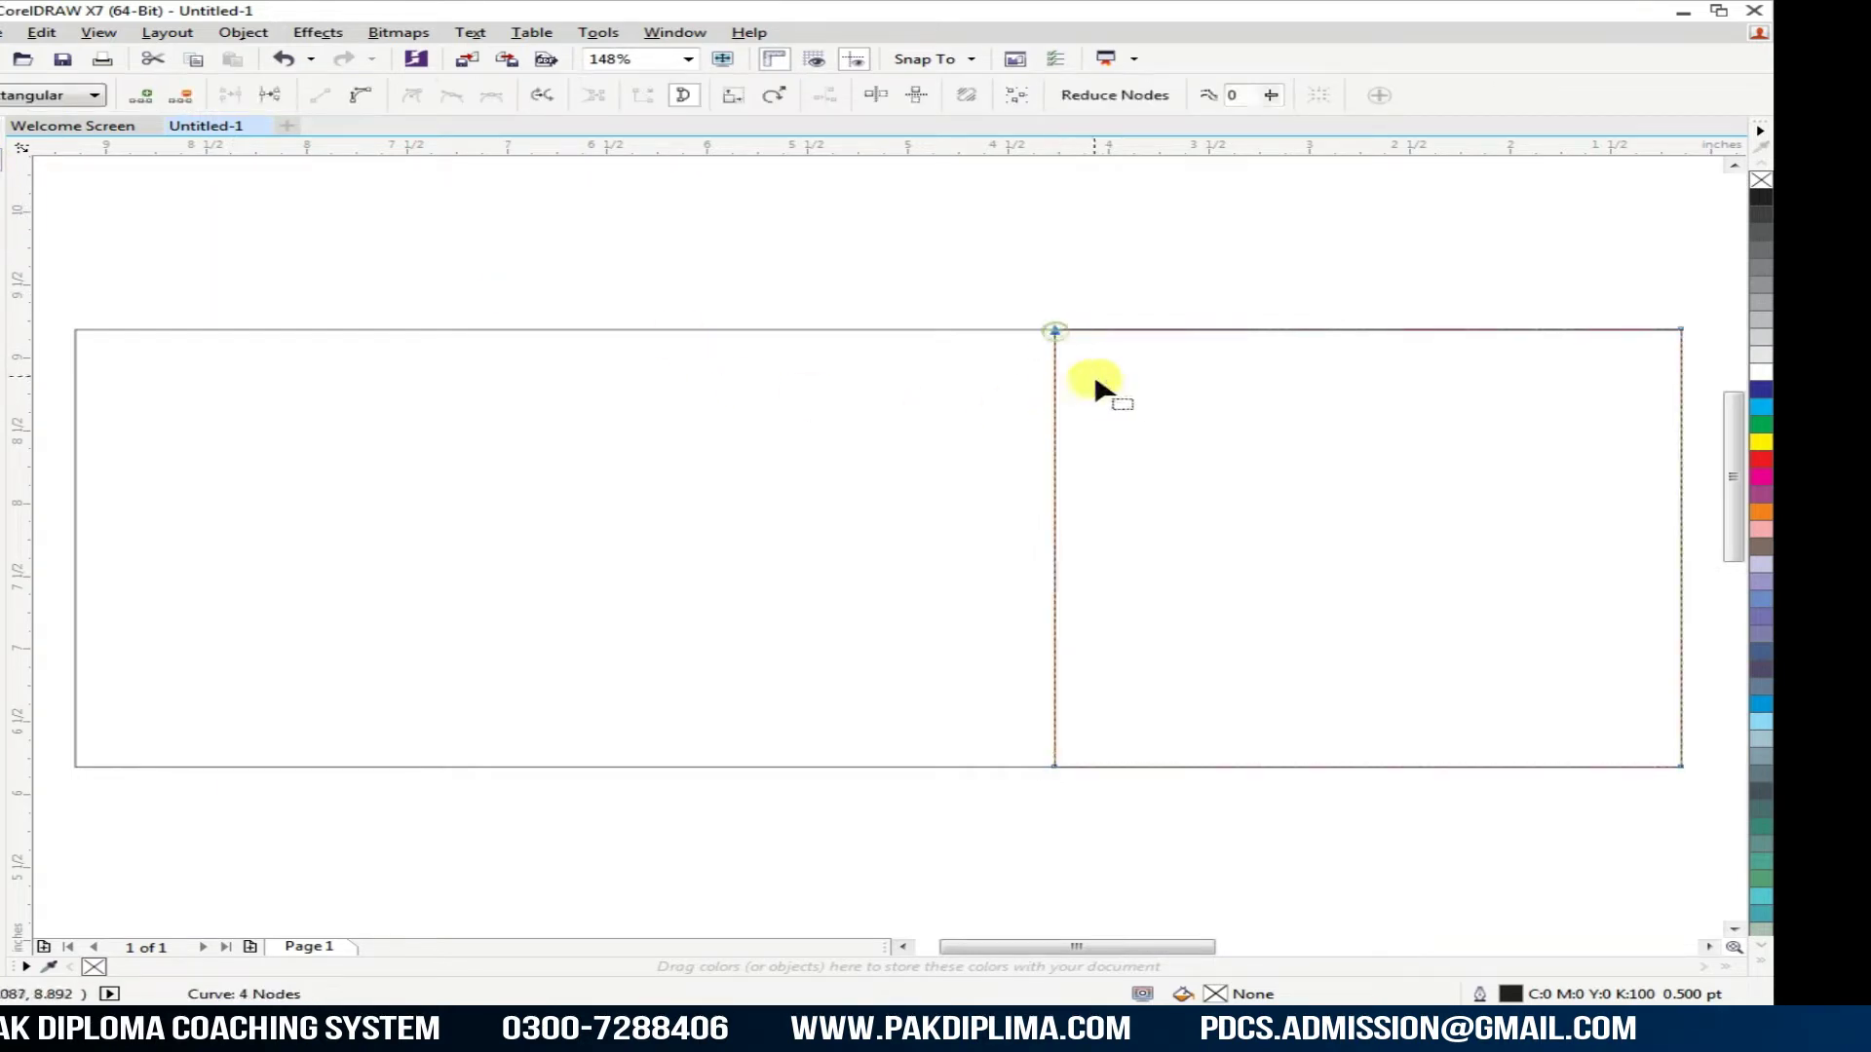
key("Right")
key("Right")
key("Right")
key("Right")
key("Right")
key("Right")
key("Right")
key("Right")
key("Right")
key("Right")
key("Right")
key("Right")
key("Right")
key("Right")
key("Right")
key("Right")
key("Right")
key("Right")
key("Right")
key("Right")
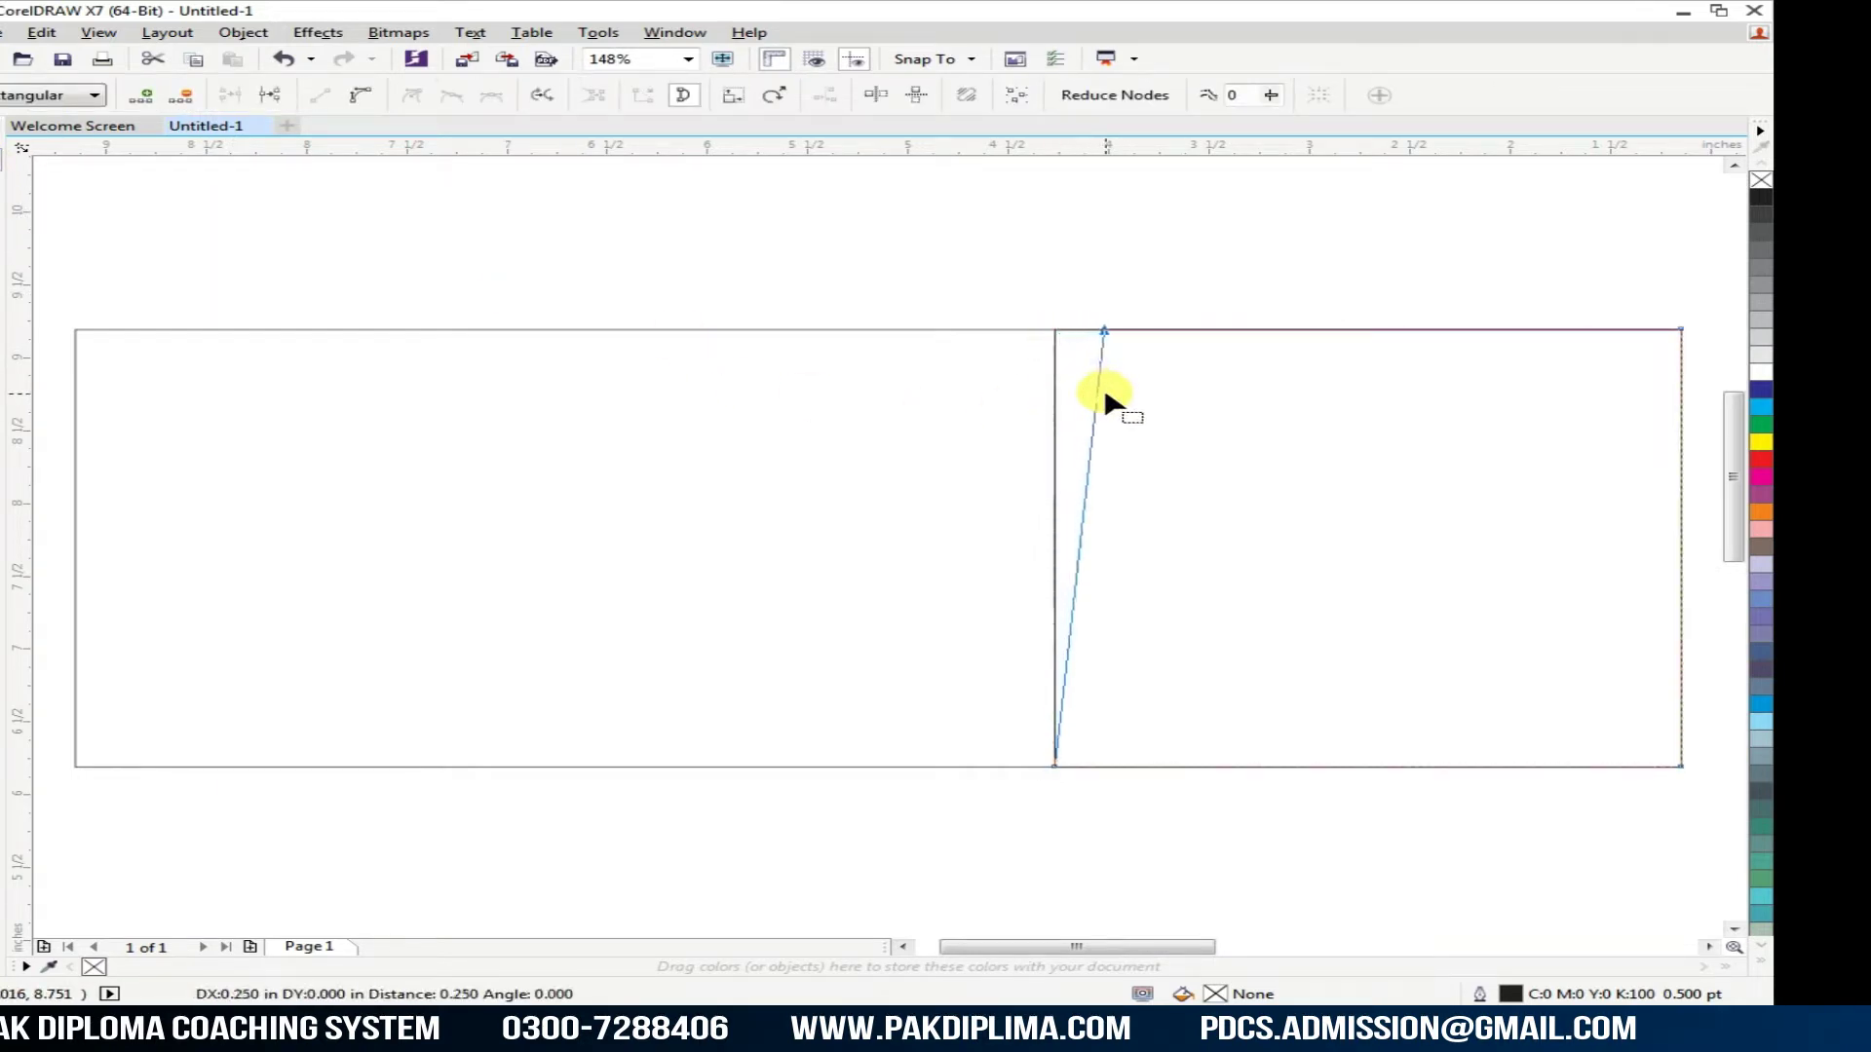
key("Right")
key("Right")
key("Right")
Step: Convert the slanted edge to a curve and bend its two handles into a smooth S shape
right_click(1116, 459)
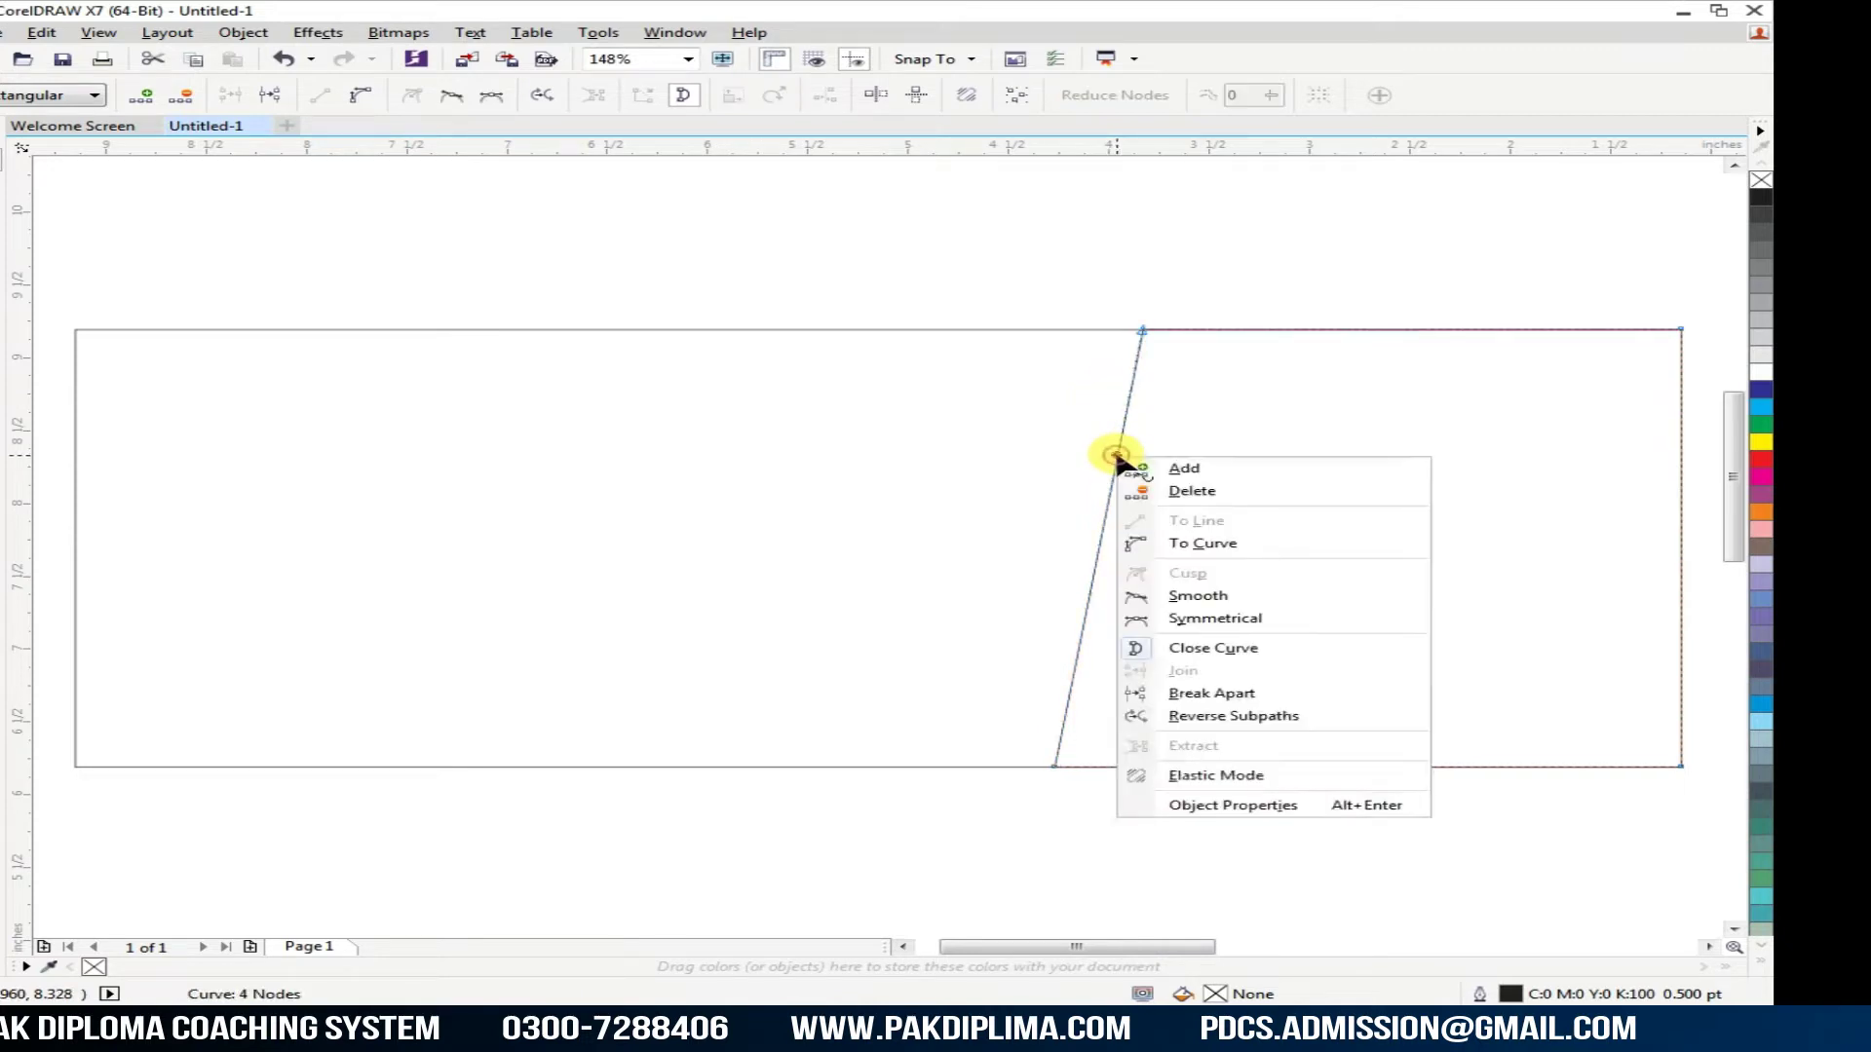
left_click(1189, 551)
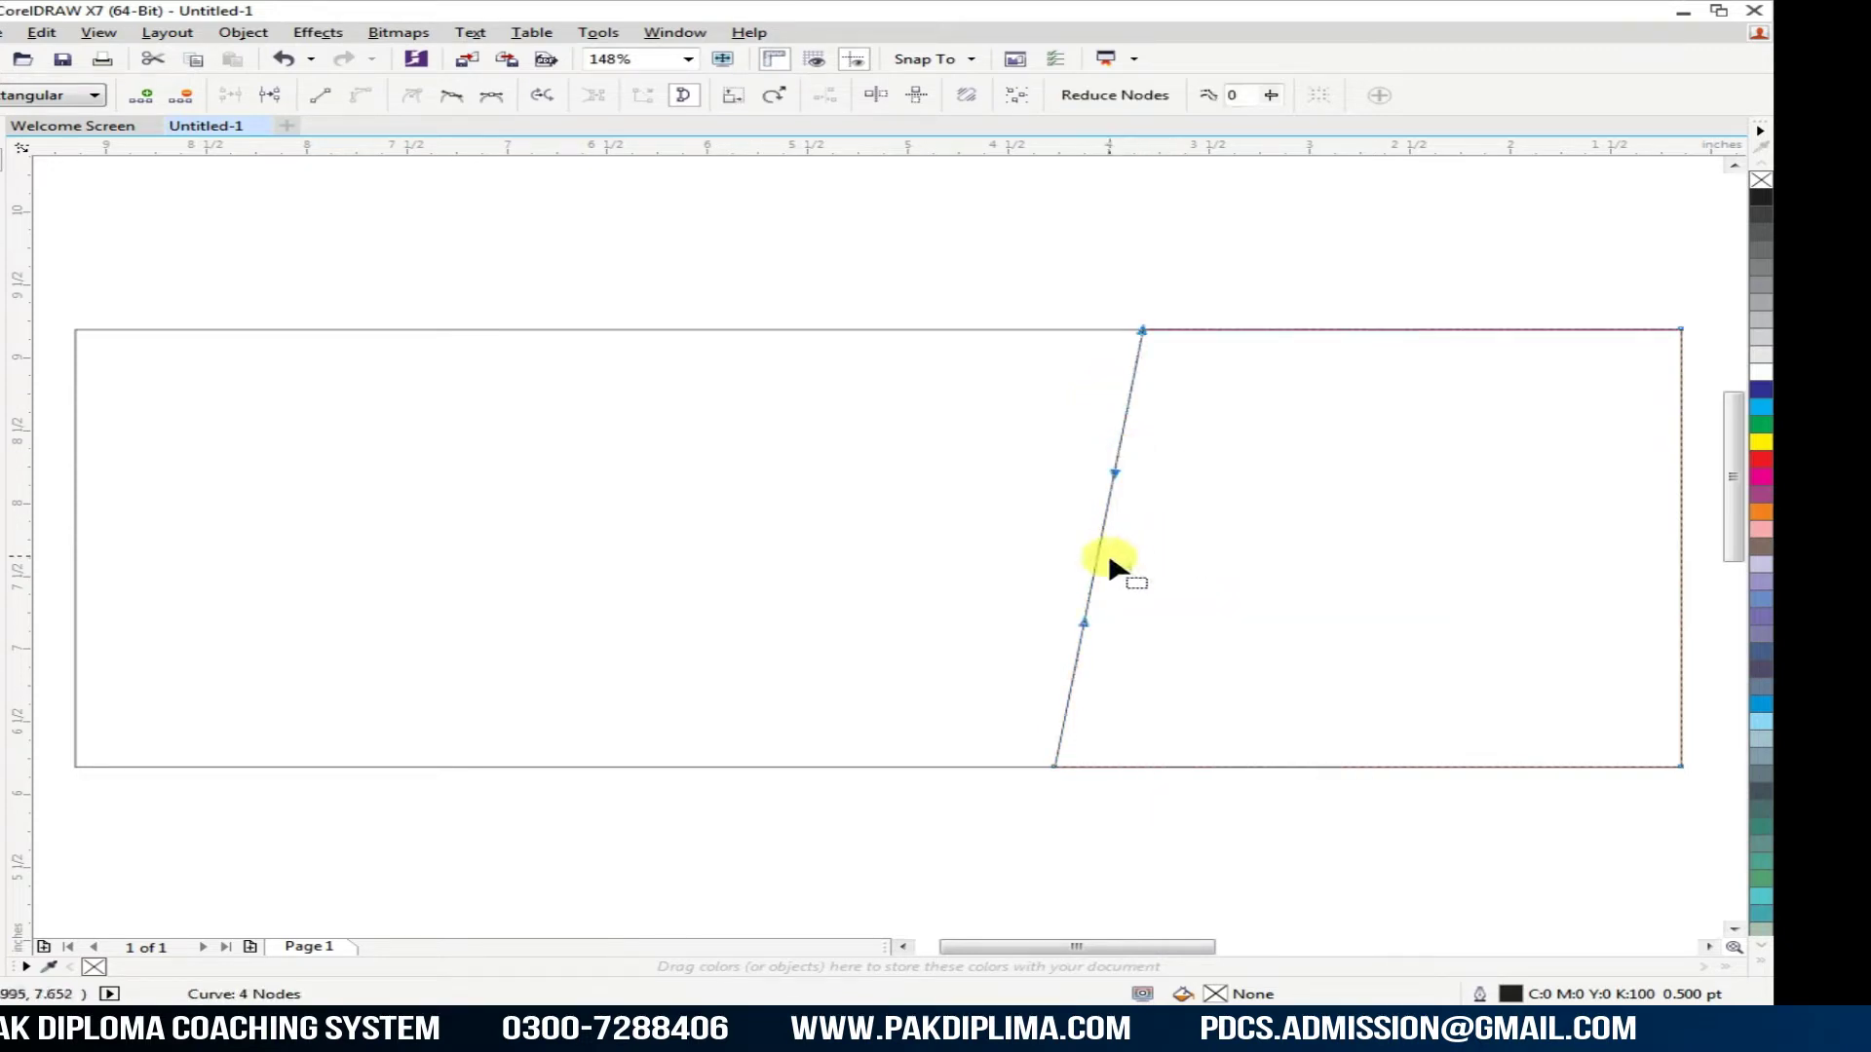
left_click_drag(1084, 626, 921, 614)
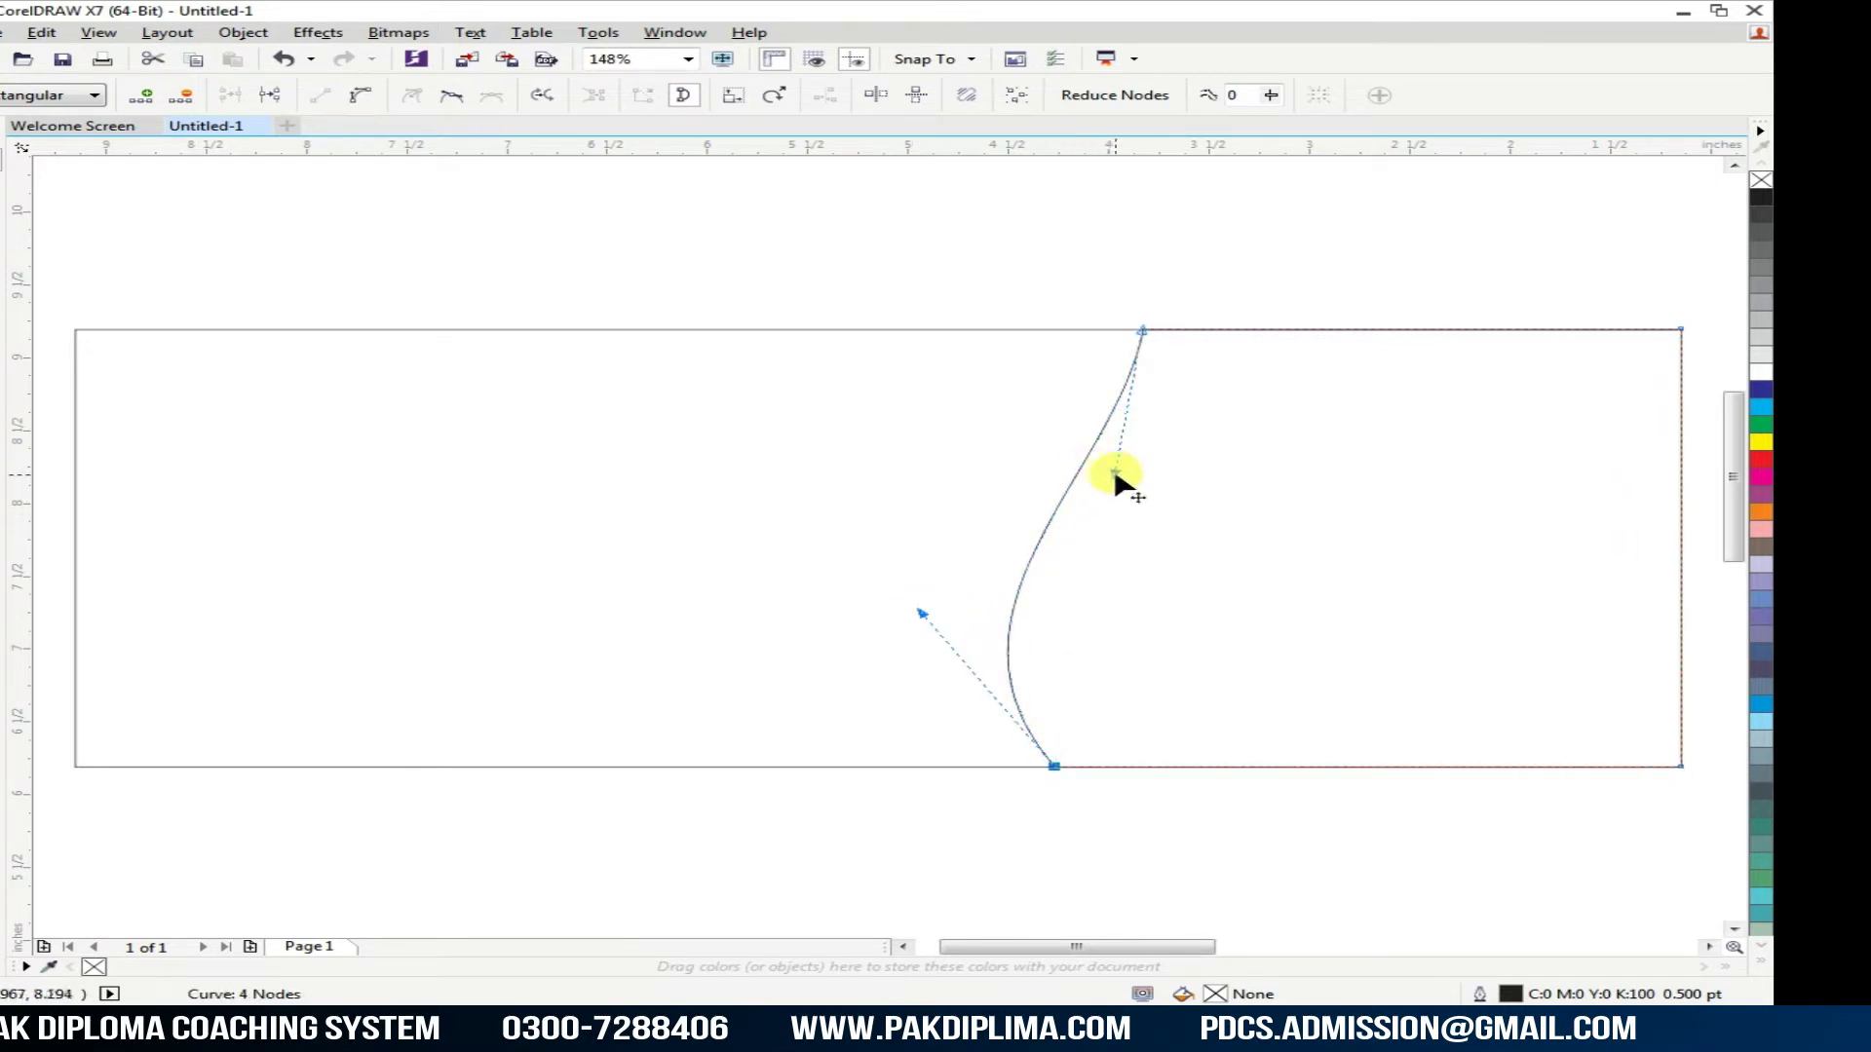
left_click_drag(1117, 475, 1199, 500)
key("space")
Step: Fill the S-edged shape with a rich black of C 80, M 80, Y 80, K 100
scroll(787, 492, "down", 2)
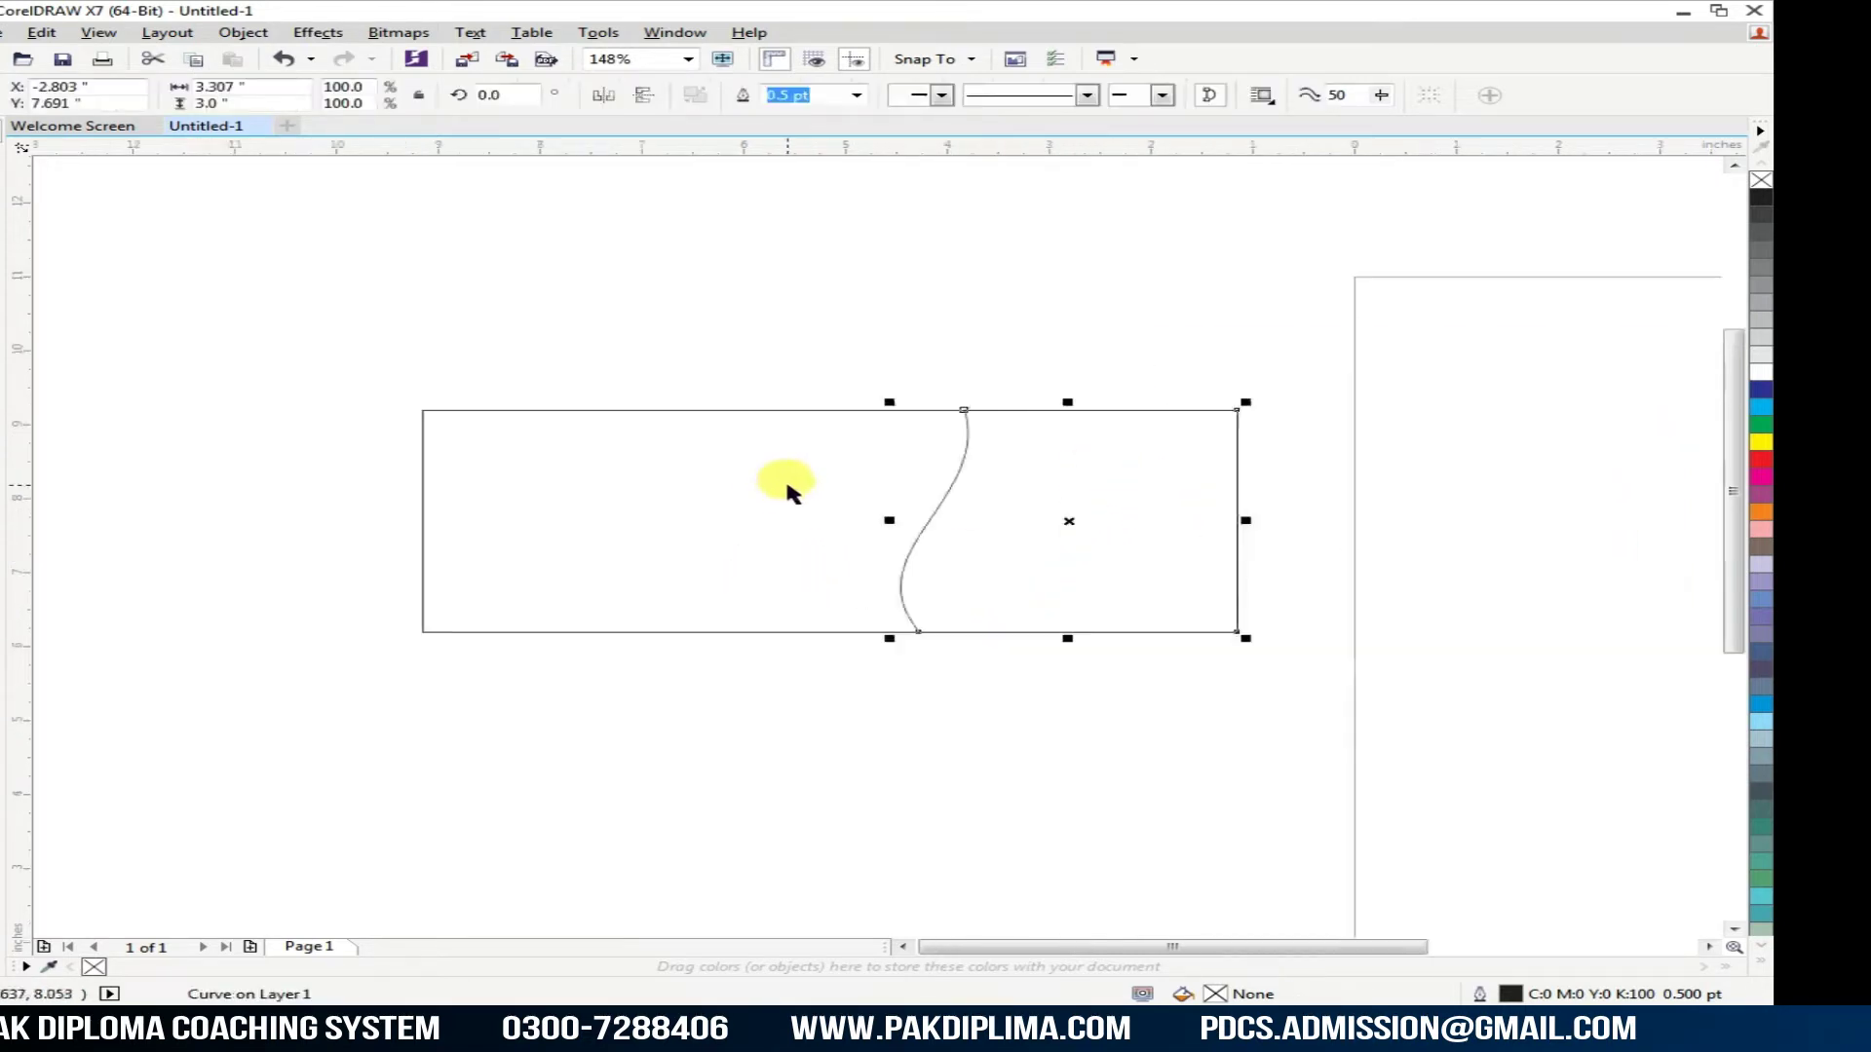
scroll(820, 562, "up", 1)
scroll(819, 565, "down", 1)
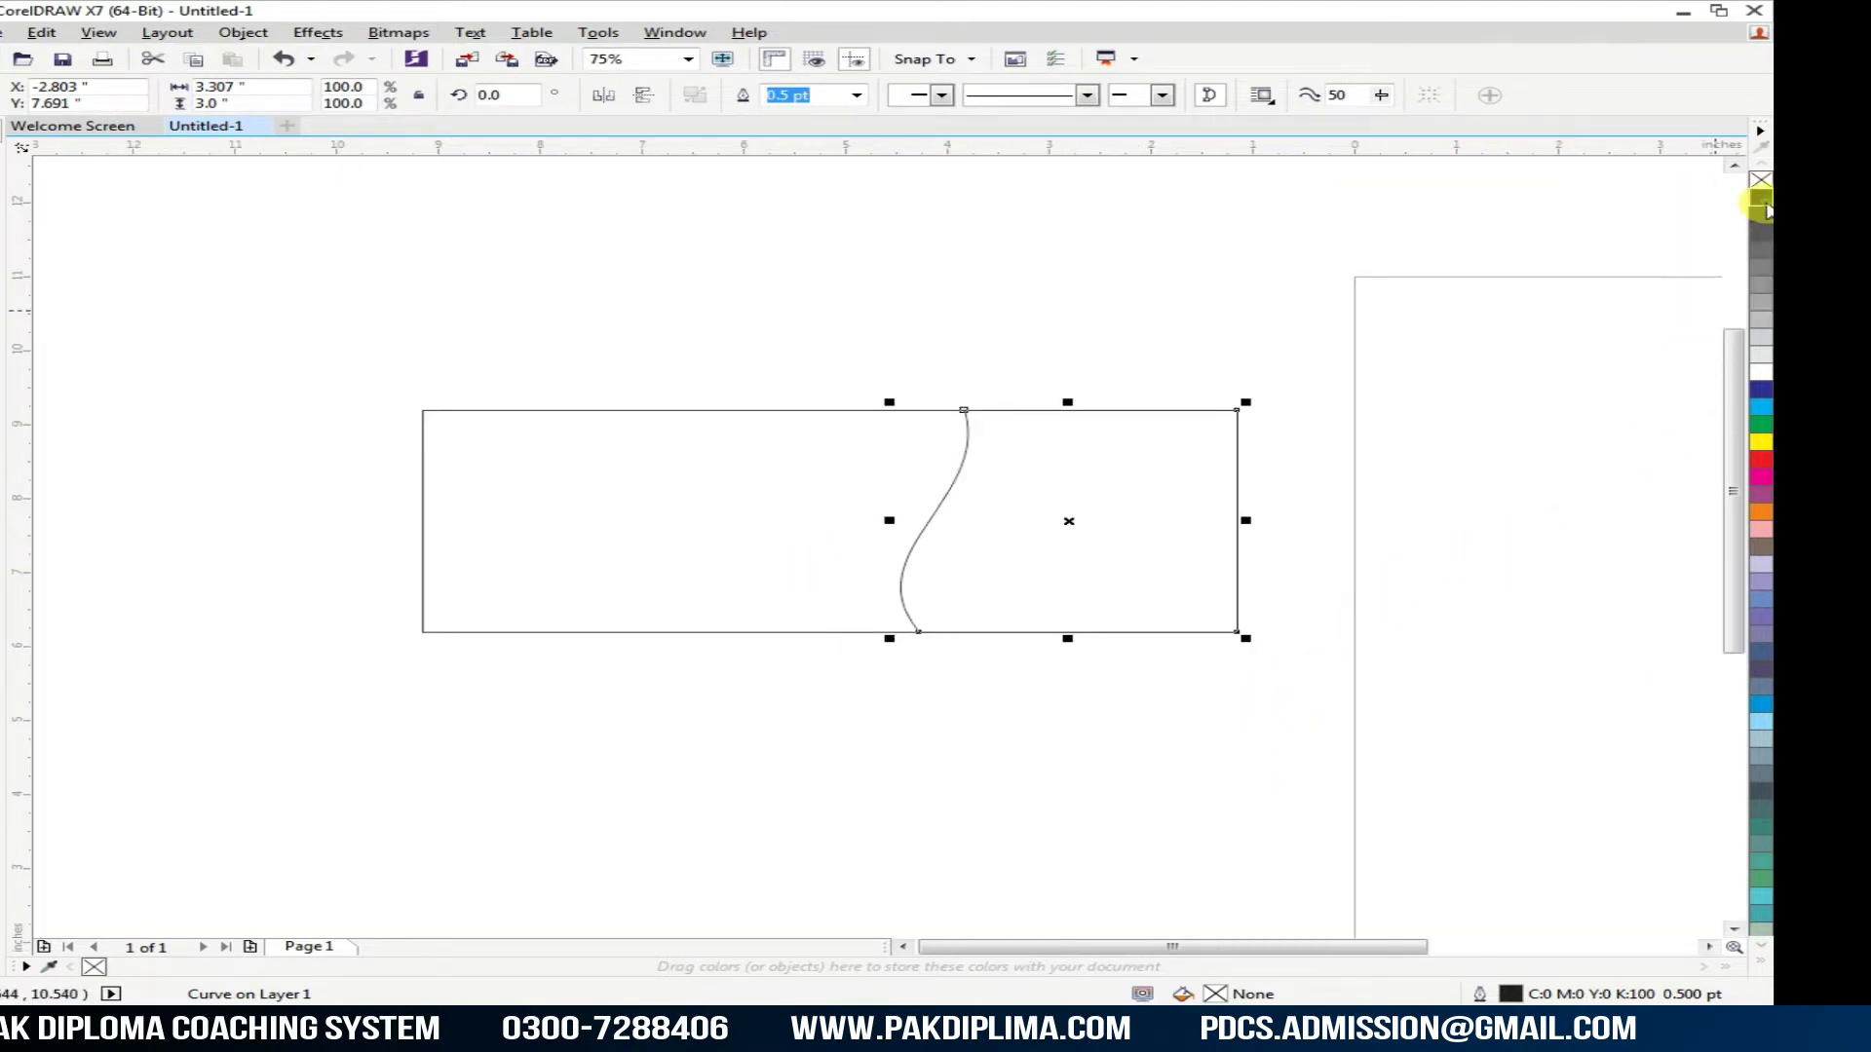
left_click(1761, 200)
scroll(889, 575, "up", 1)
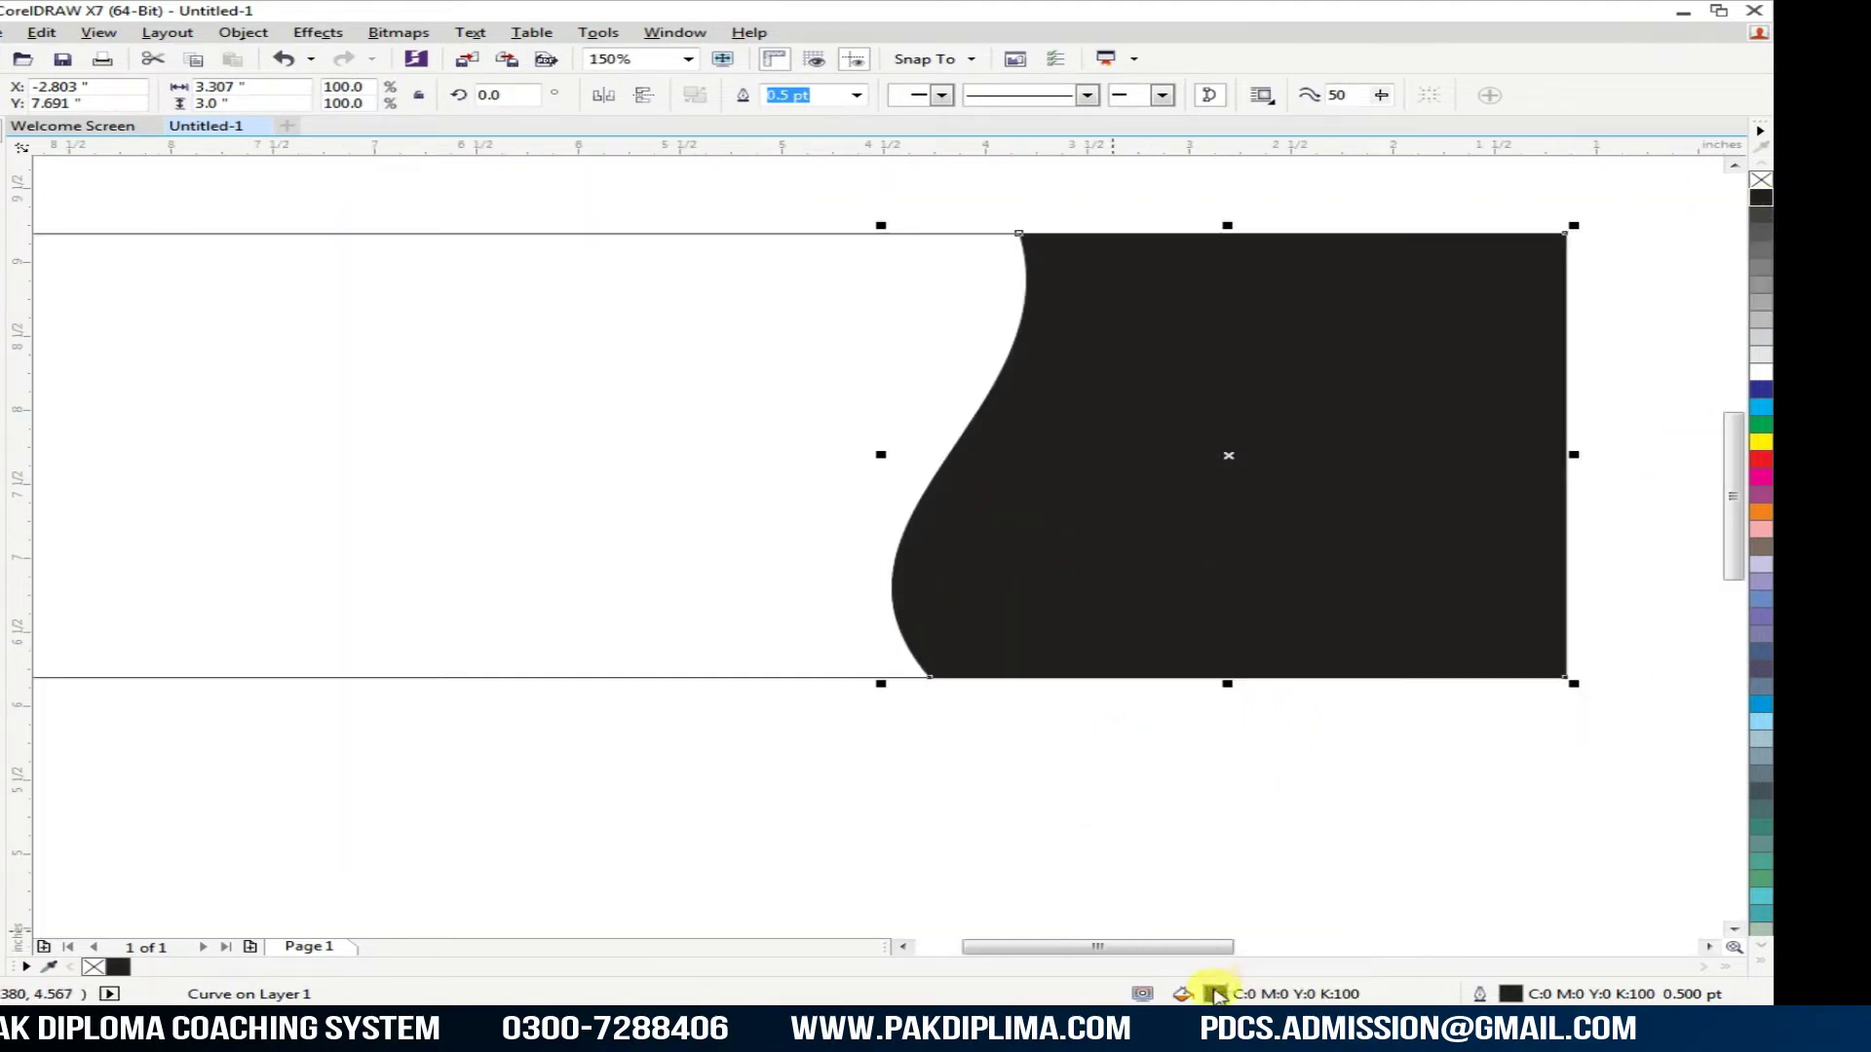
double_click(1216, 993)
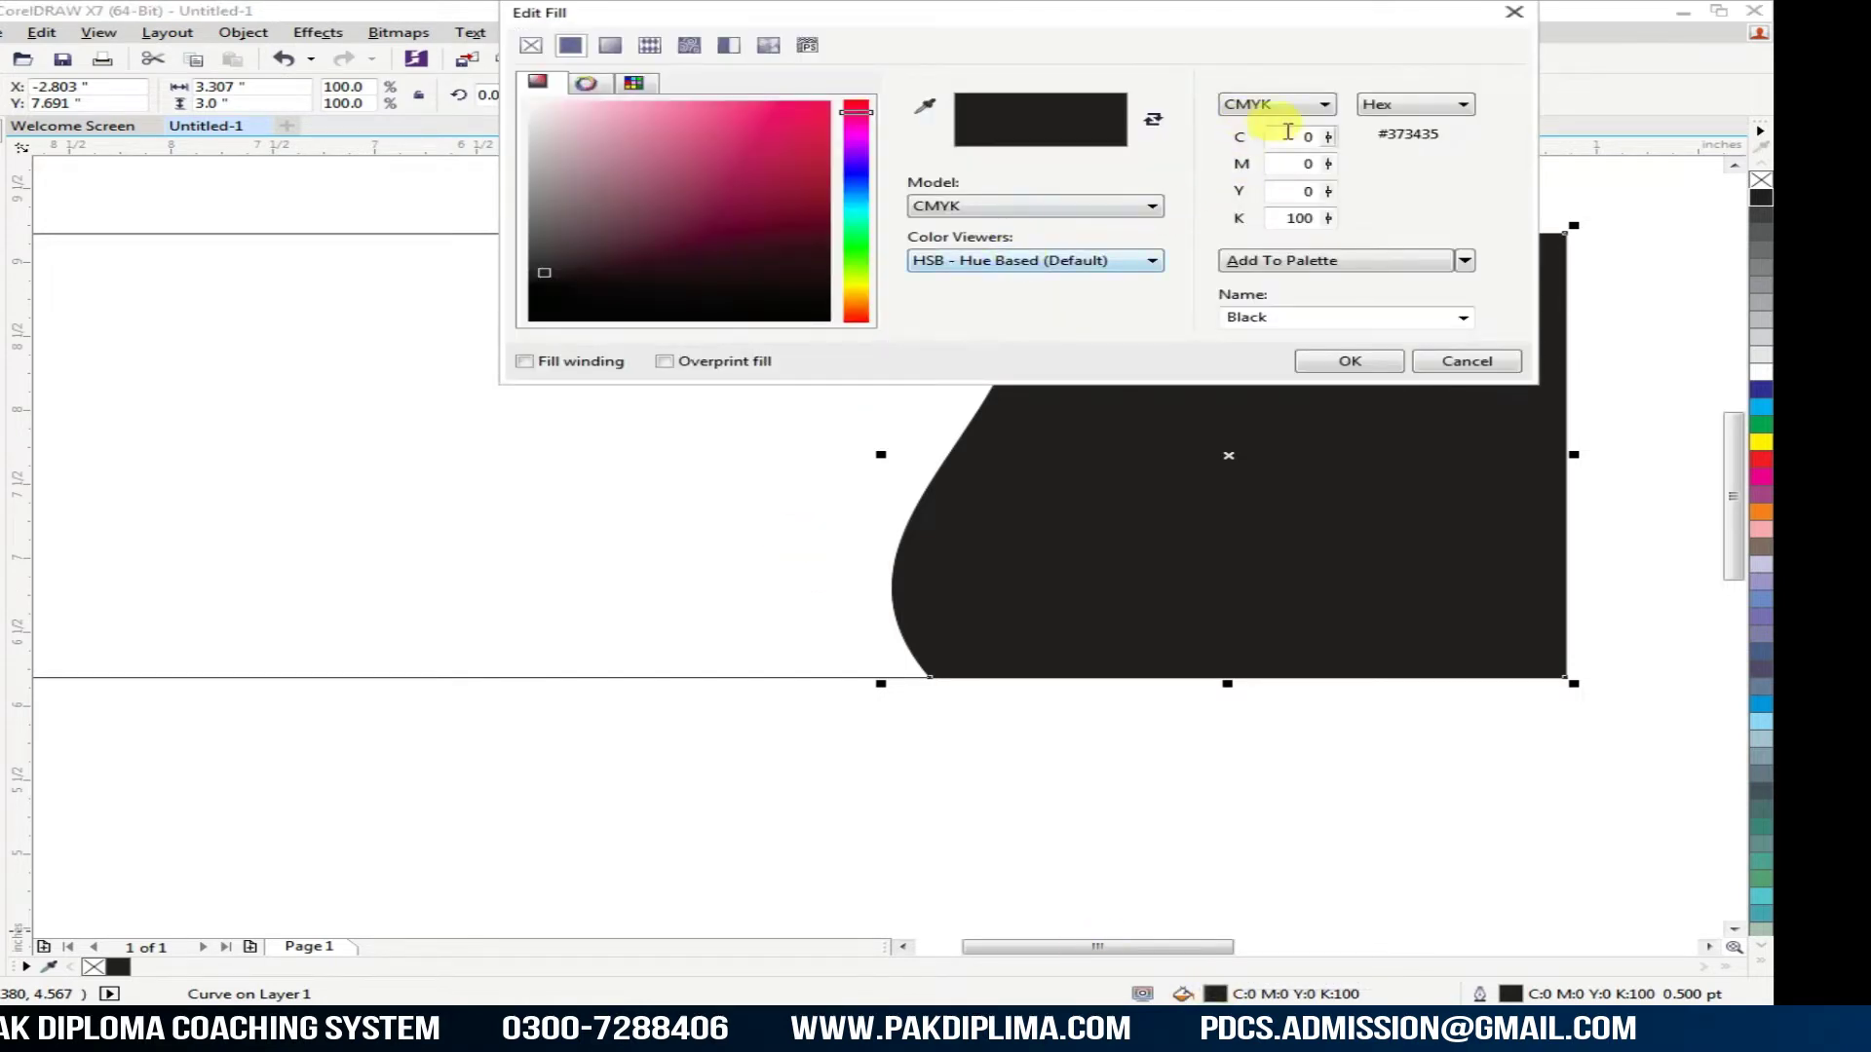
left_click_drag(1288, 134, 1427, 139)
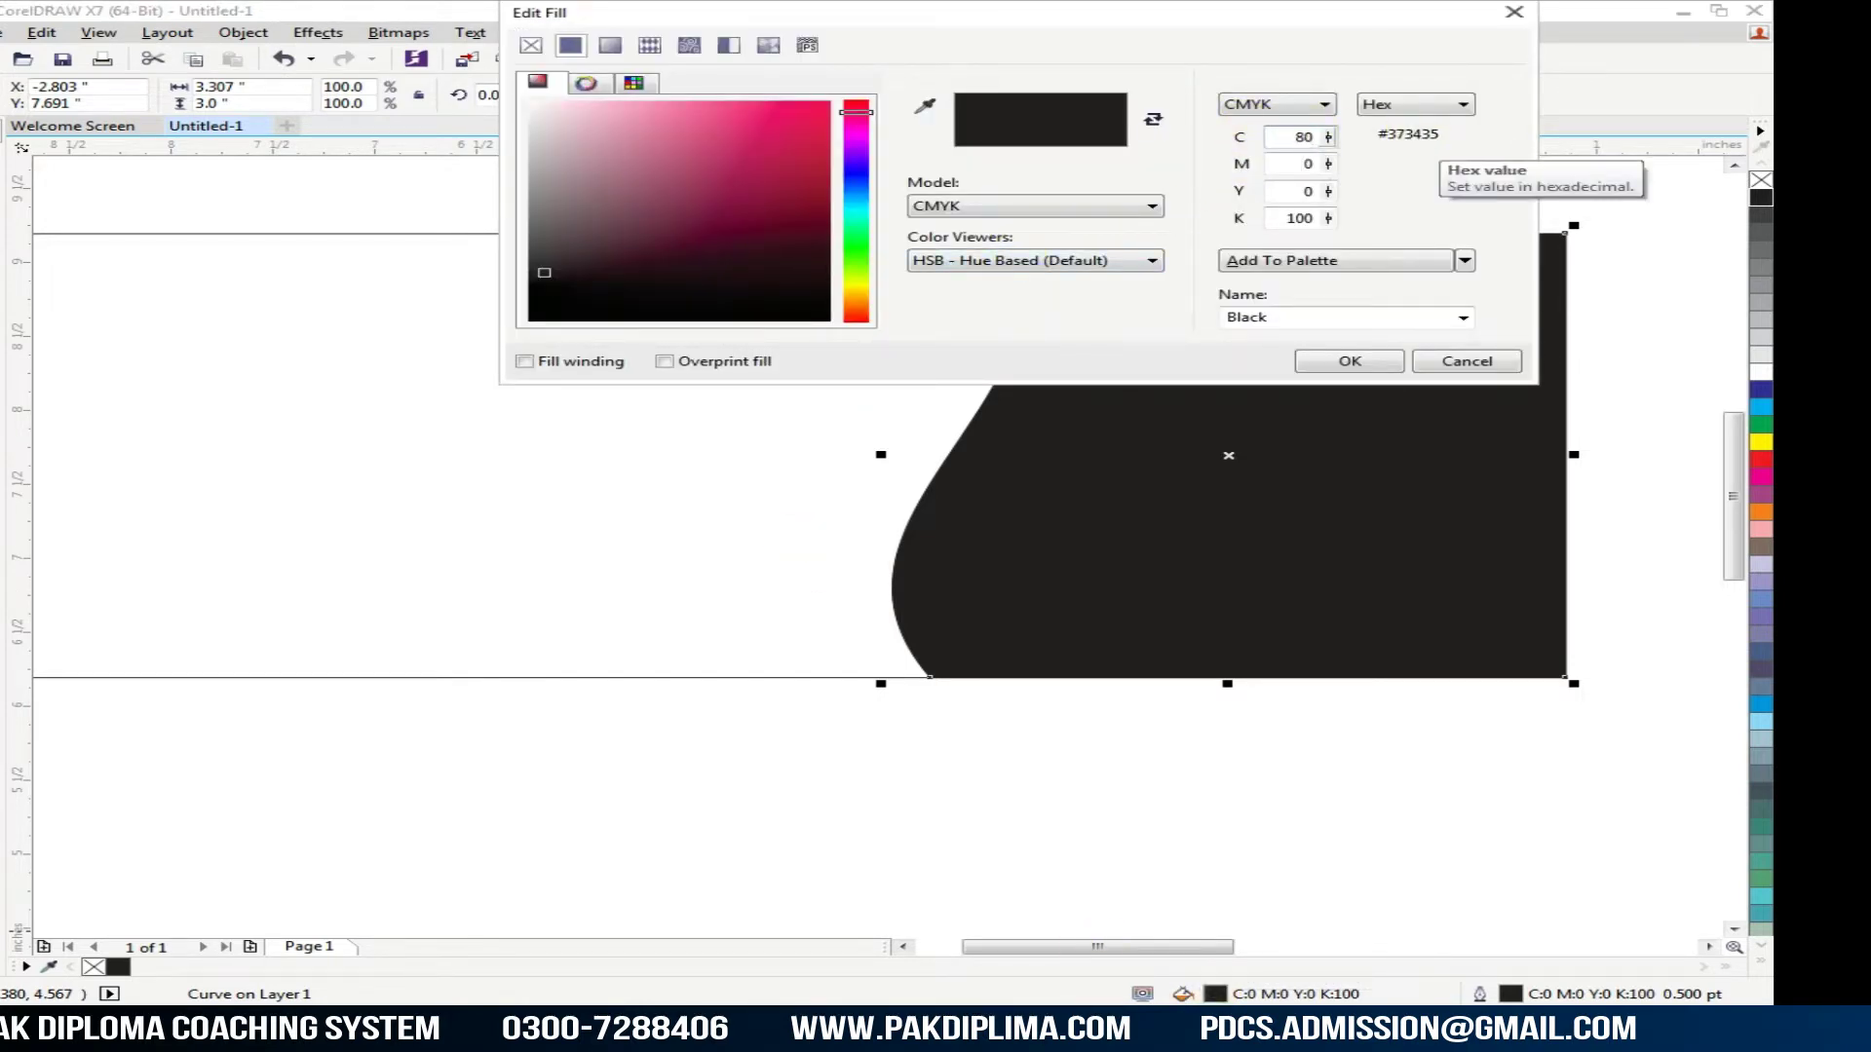
key("Tab")
type("80")
key("Tab")
type("80")
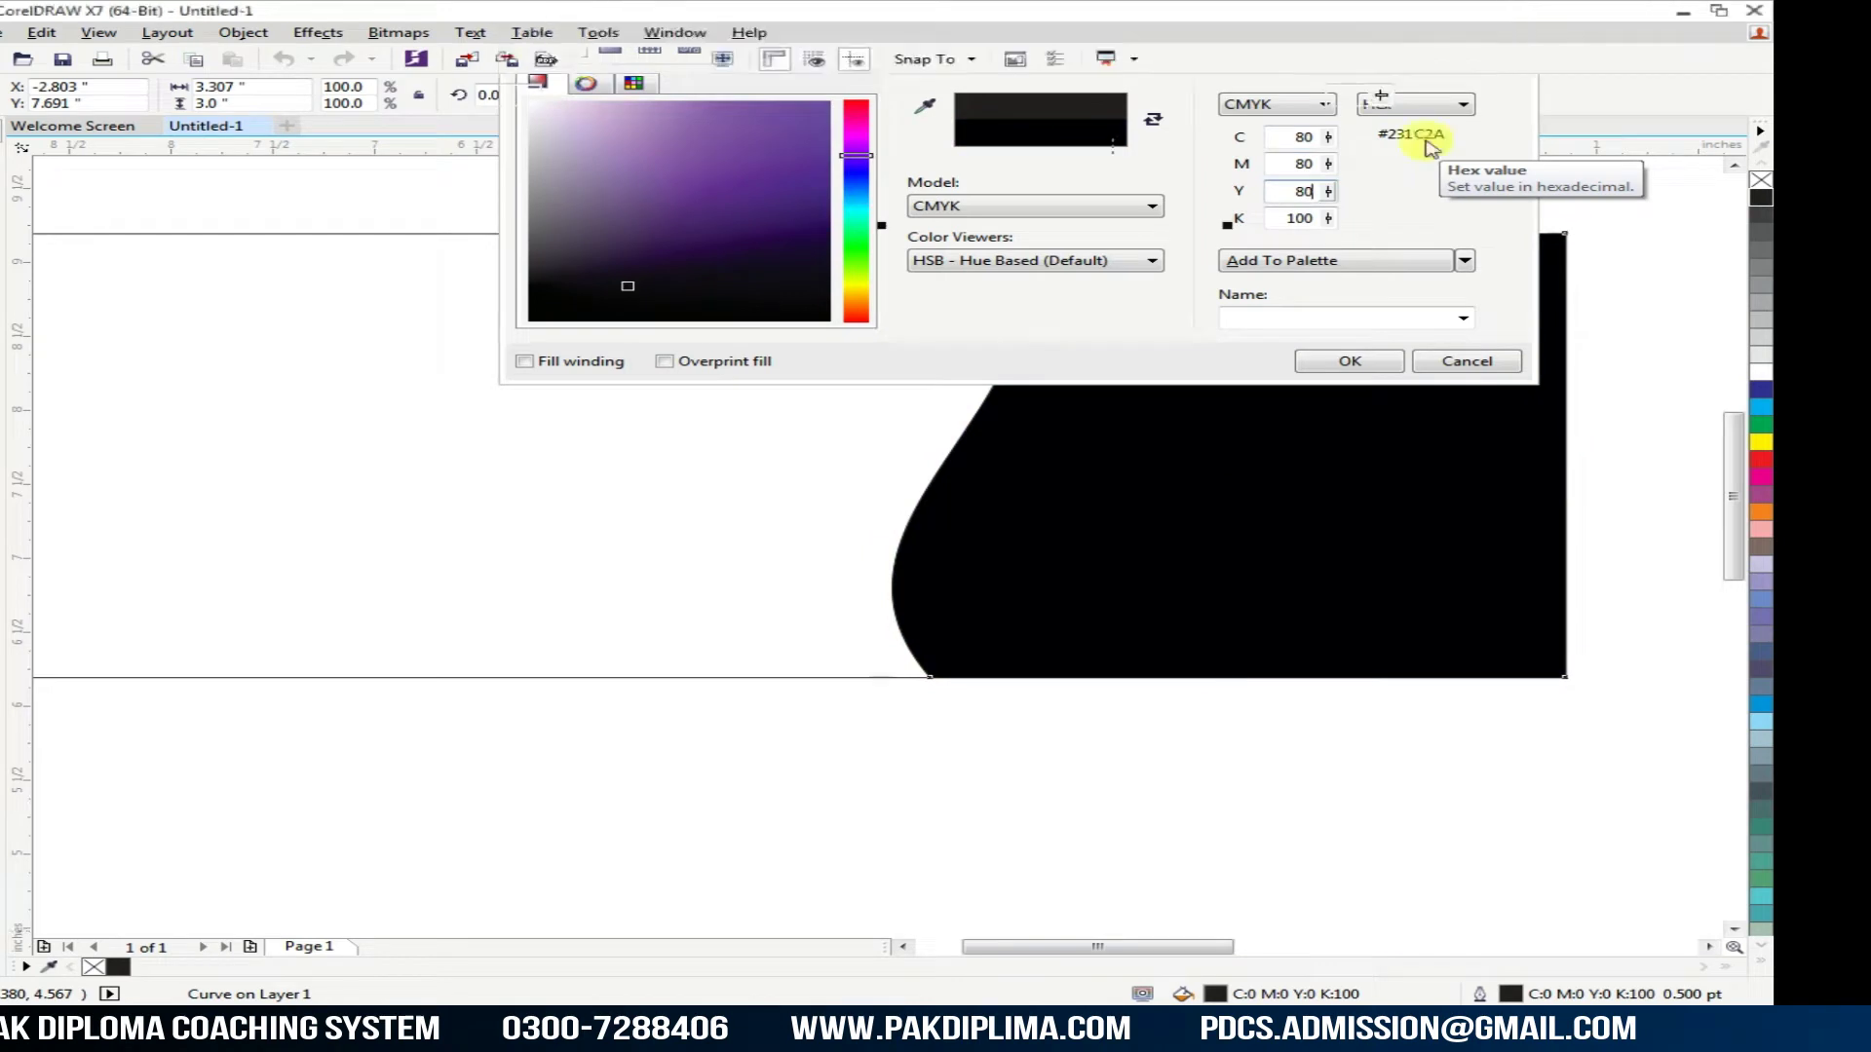
key("Return")
left_click(1199, 760)
scroll(1197, 462, "up", 1)
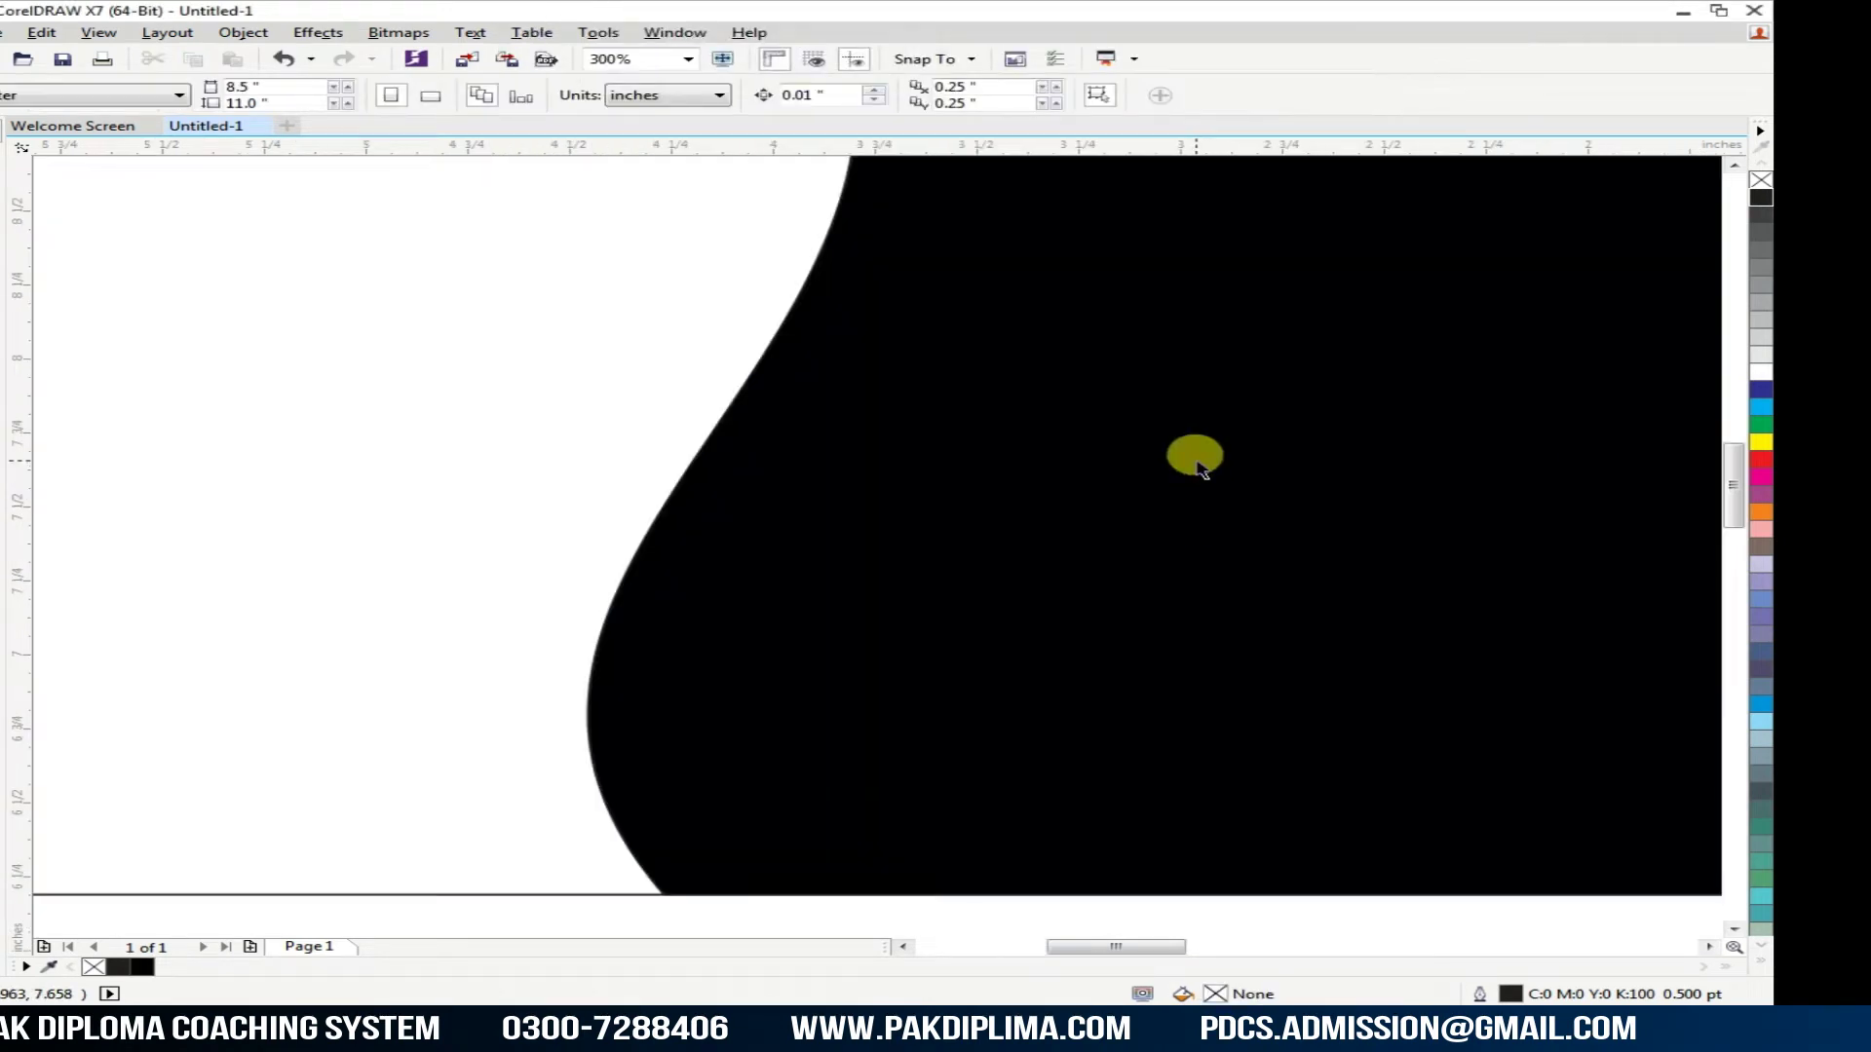
scroll(1197, 462, "down", 2)
scroll(1196, 462, "up", 2)
scroll(1196, 468, "down", 1)
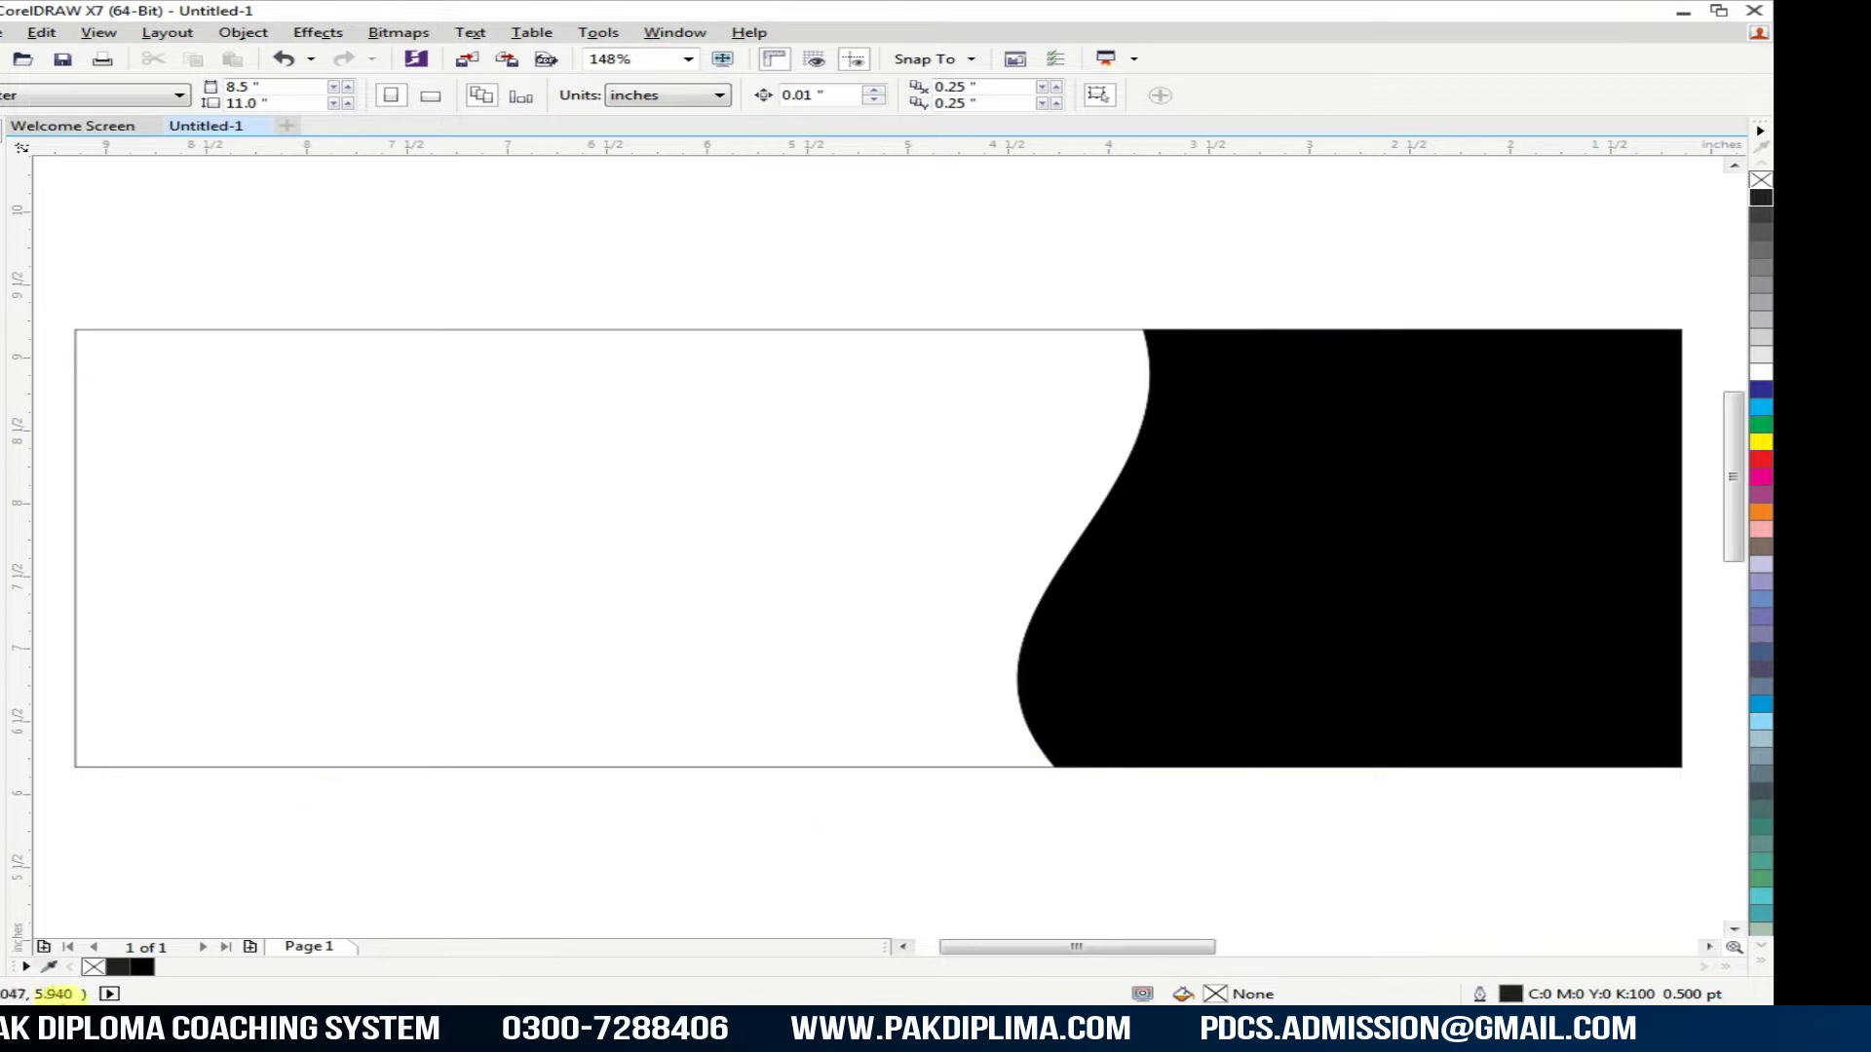
Step: Switch to Windows Explorer and search the GRAPHIC (E:) drive for "logo" and for "pdcs"
left_click(329, 1025)
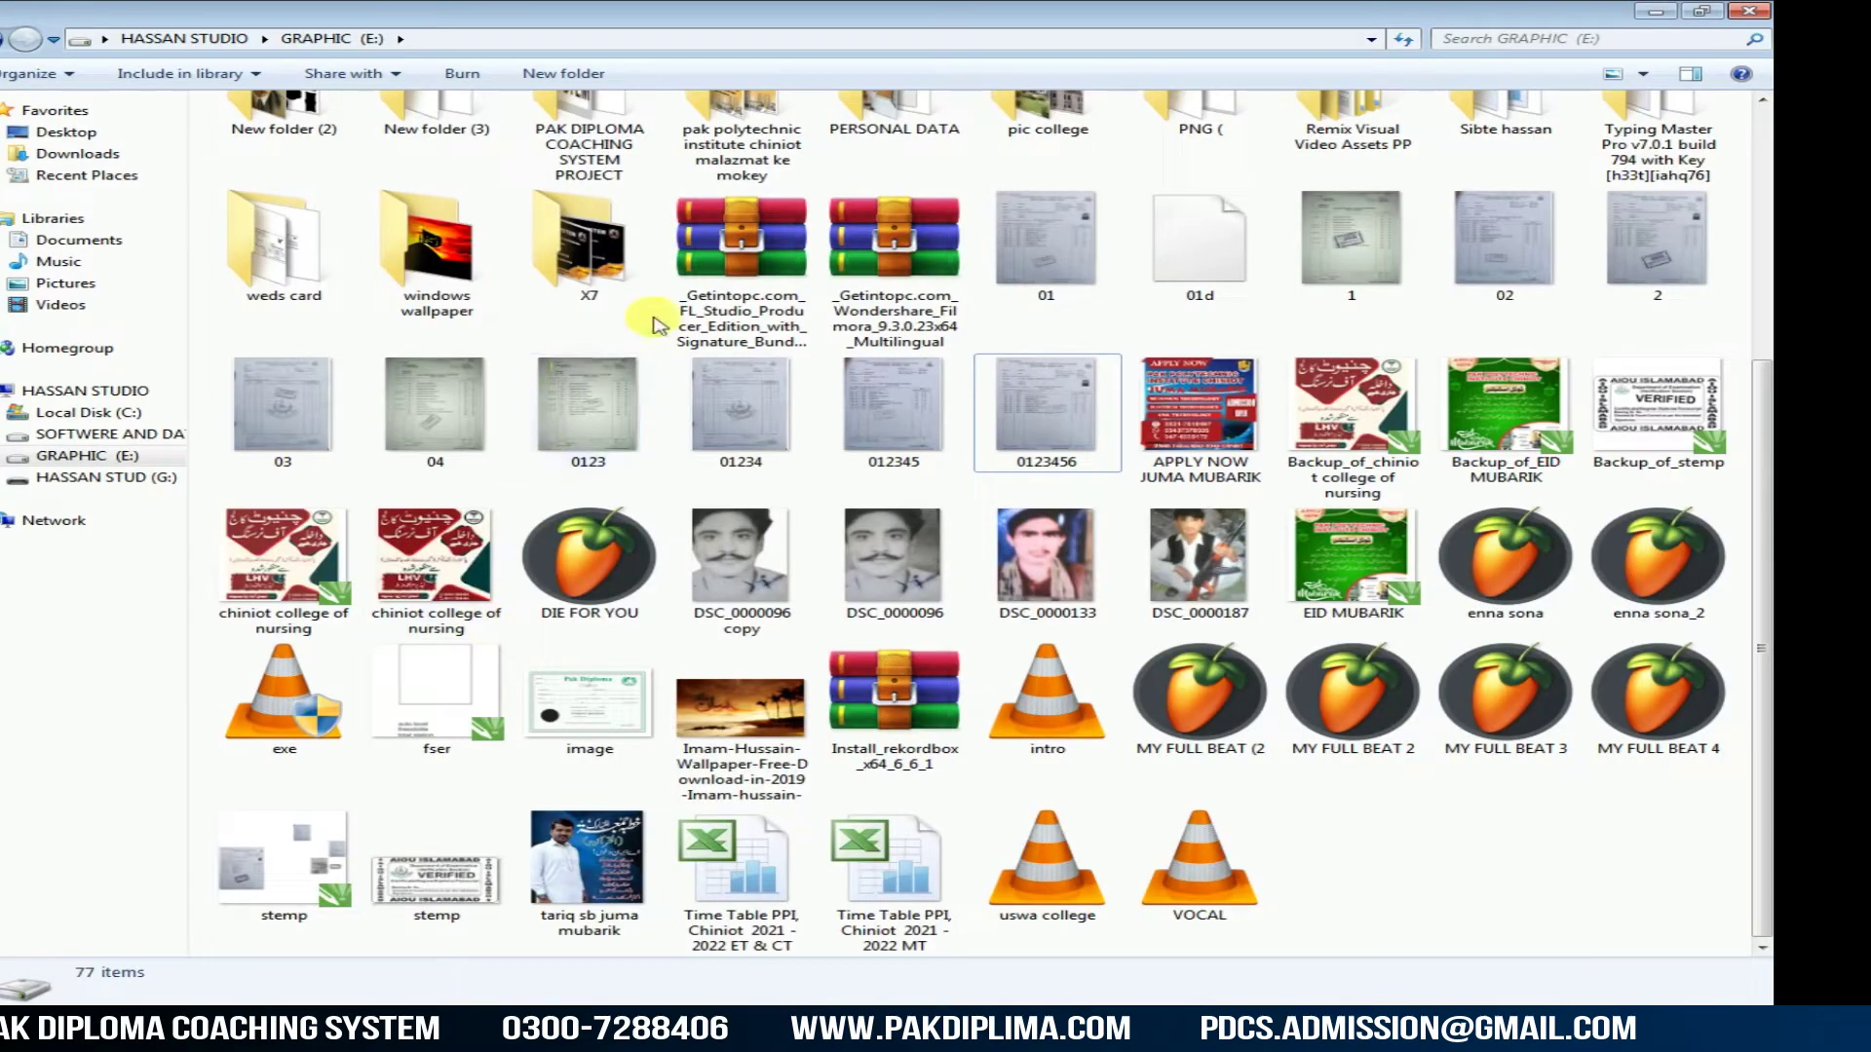
left_click(1583, 42)
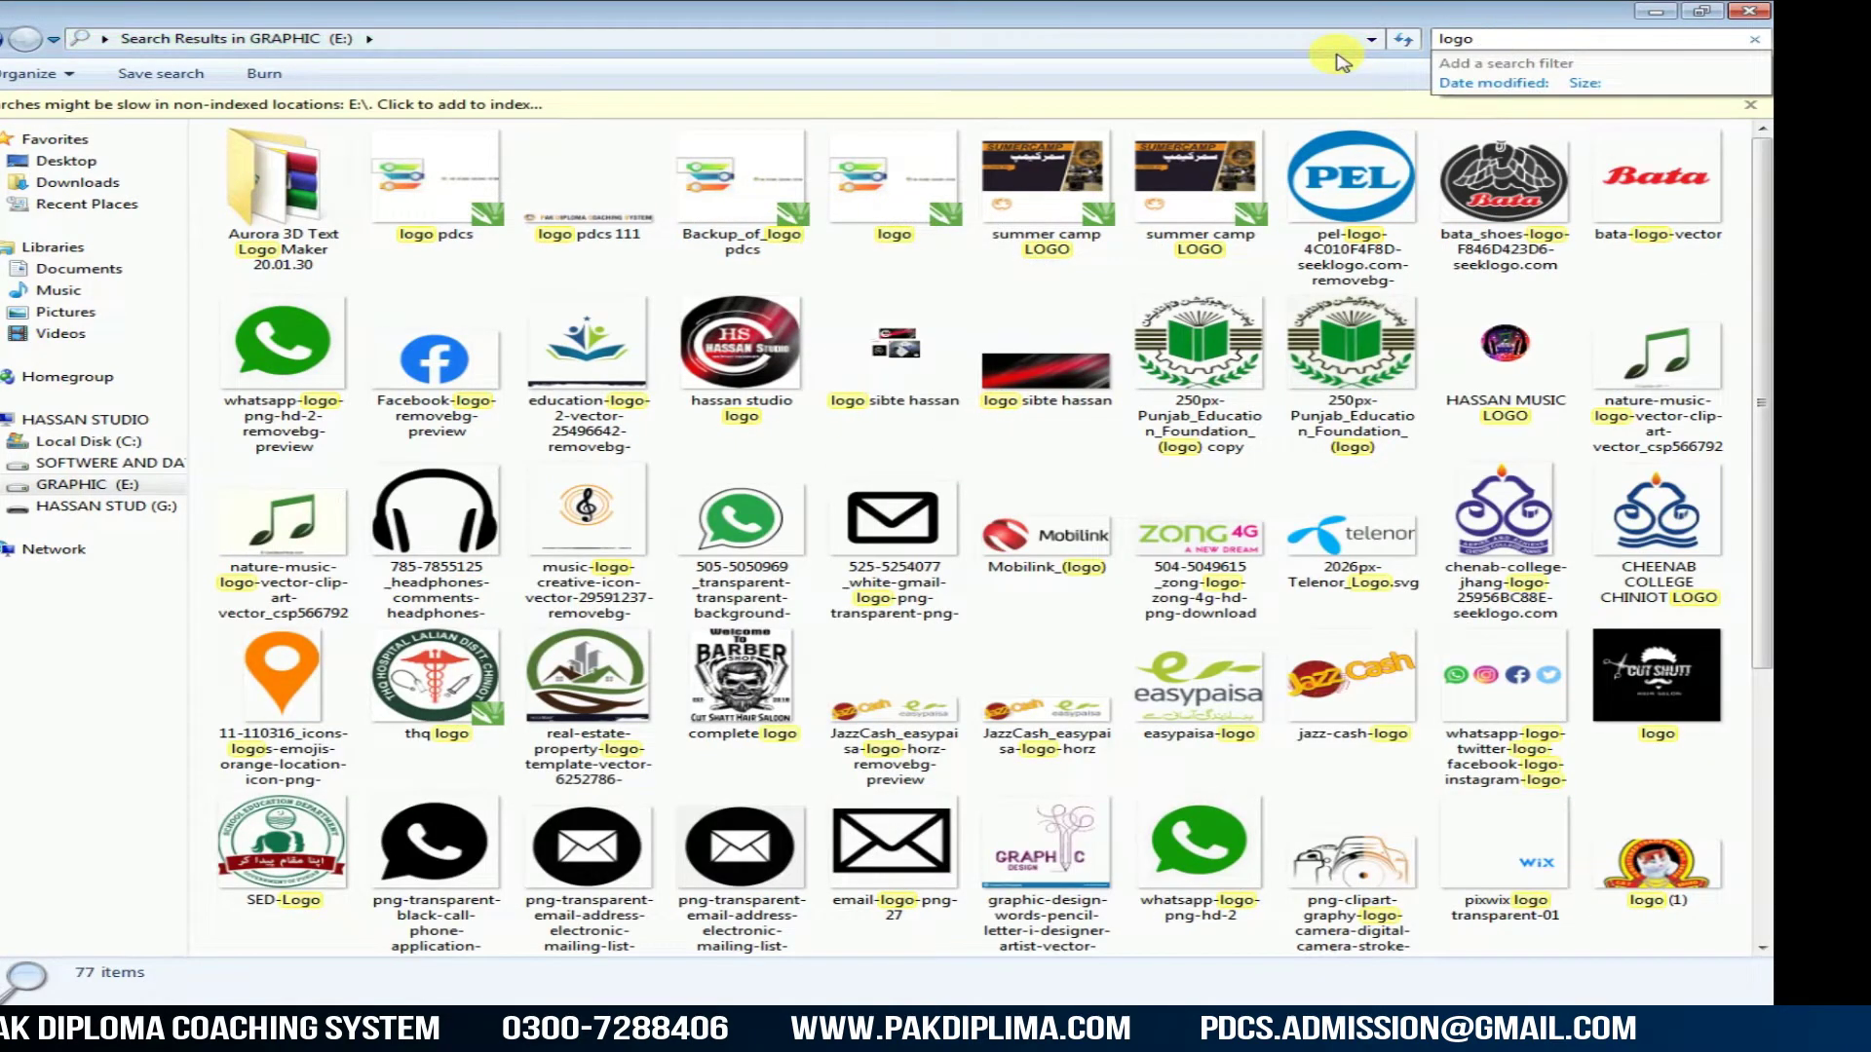
key("BackSpace")
key("BackSpace")
key("BackSpace")
key("BackSpace")
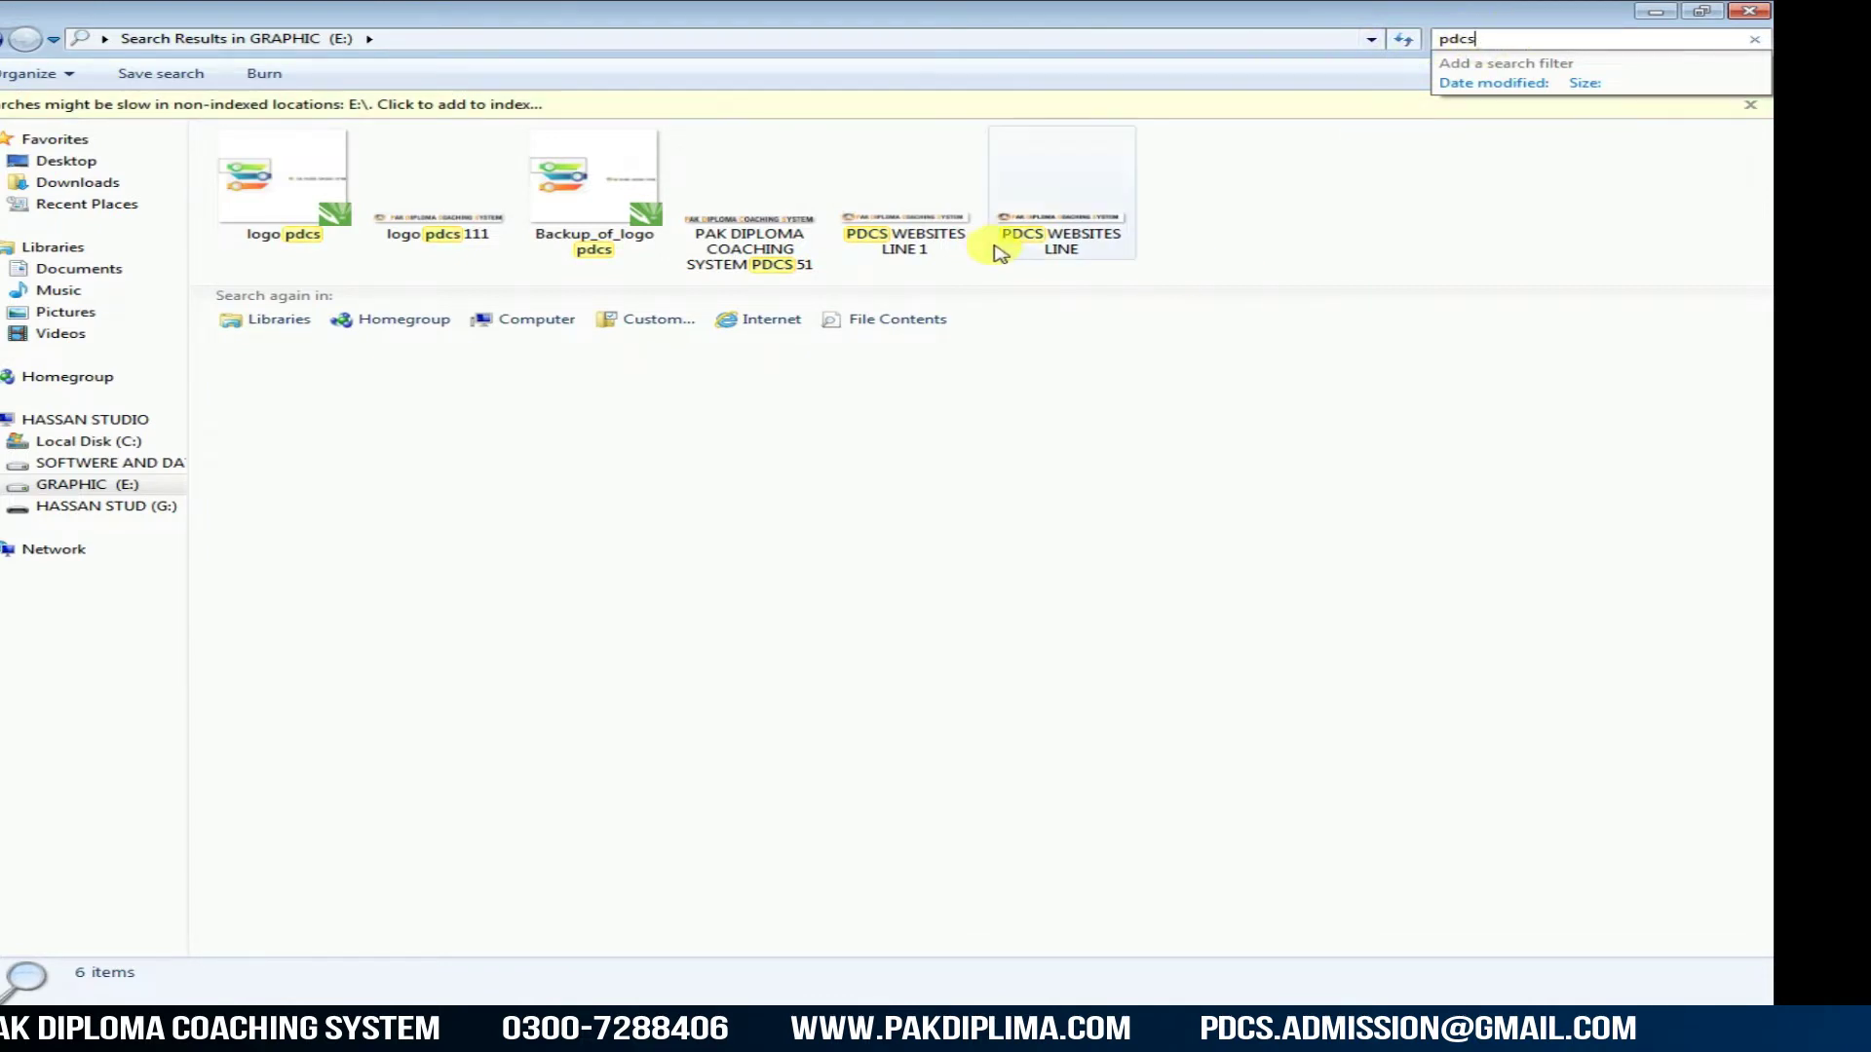
Step: Open the folder that contains the PDCS WEBSITES LINE image
right_click(1053, 210)
left_click(1025, 208)
right_click(1031, 208)
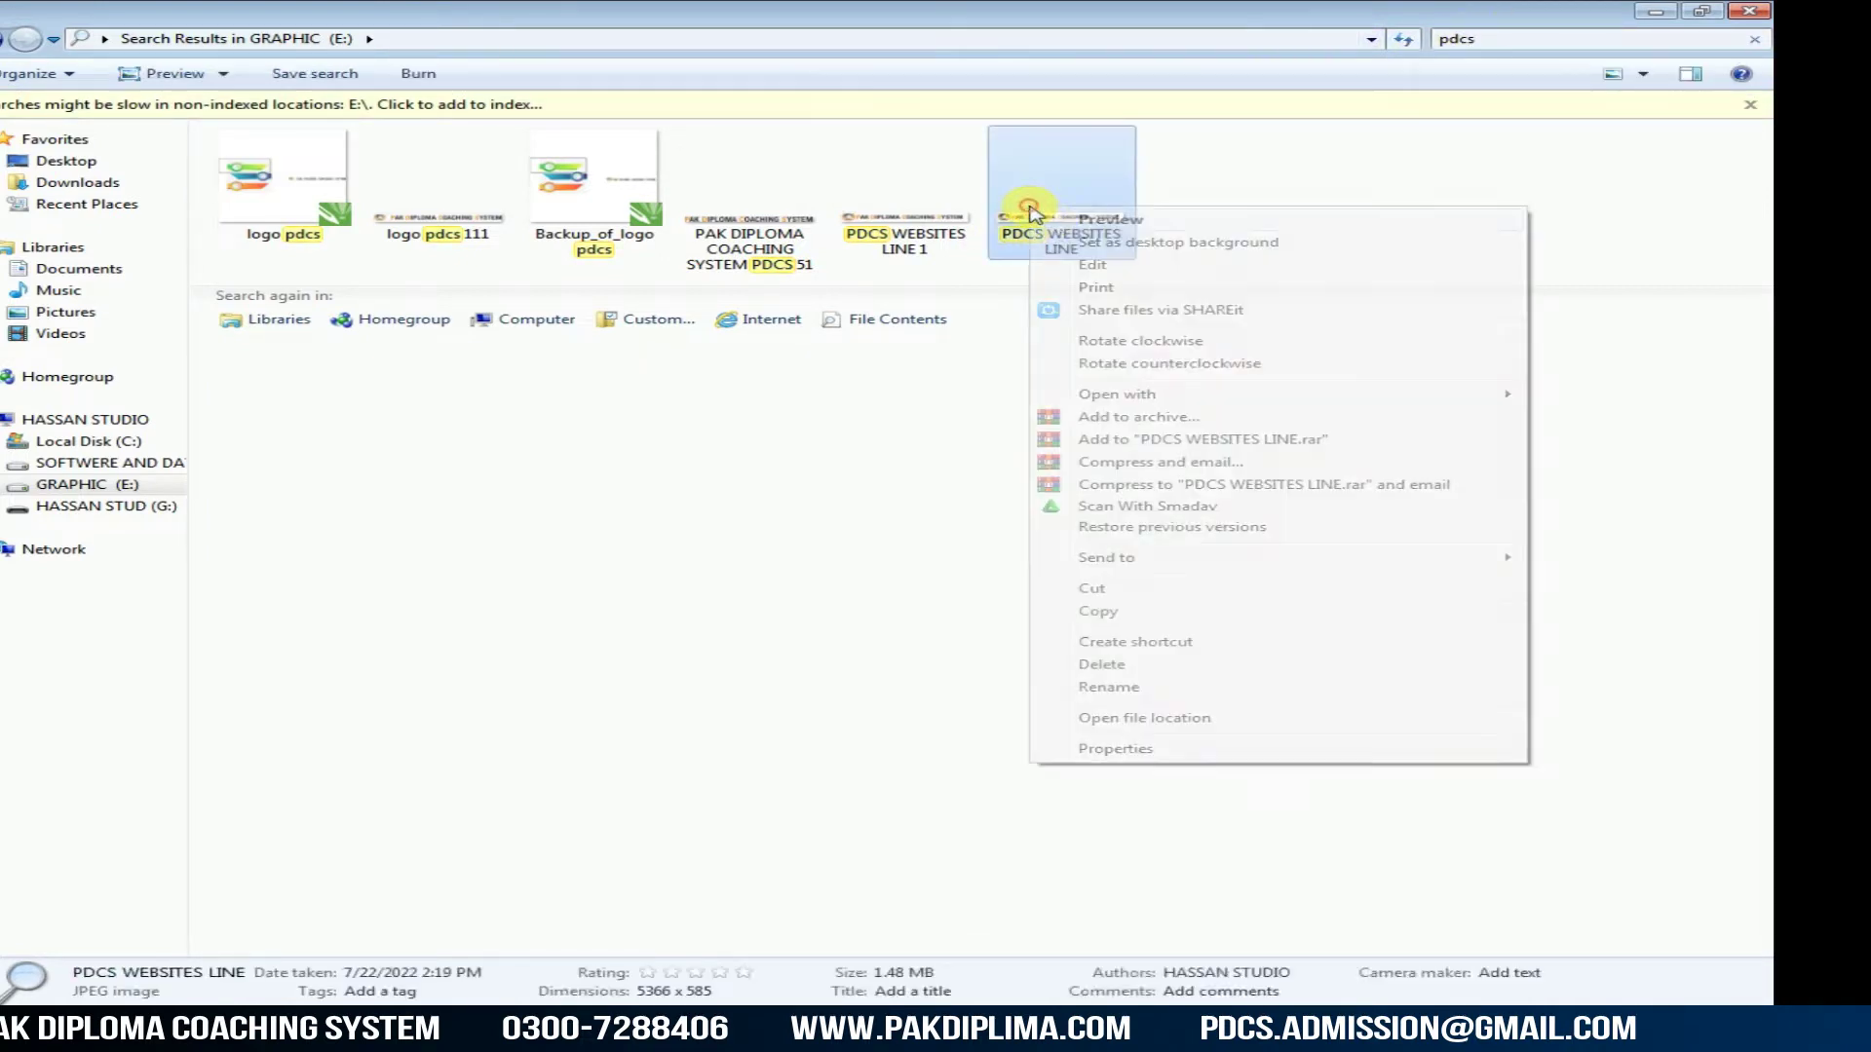
left_click(1199, 719)
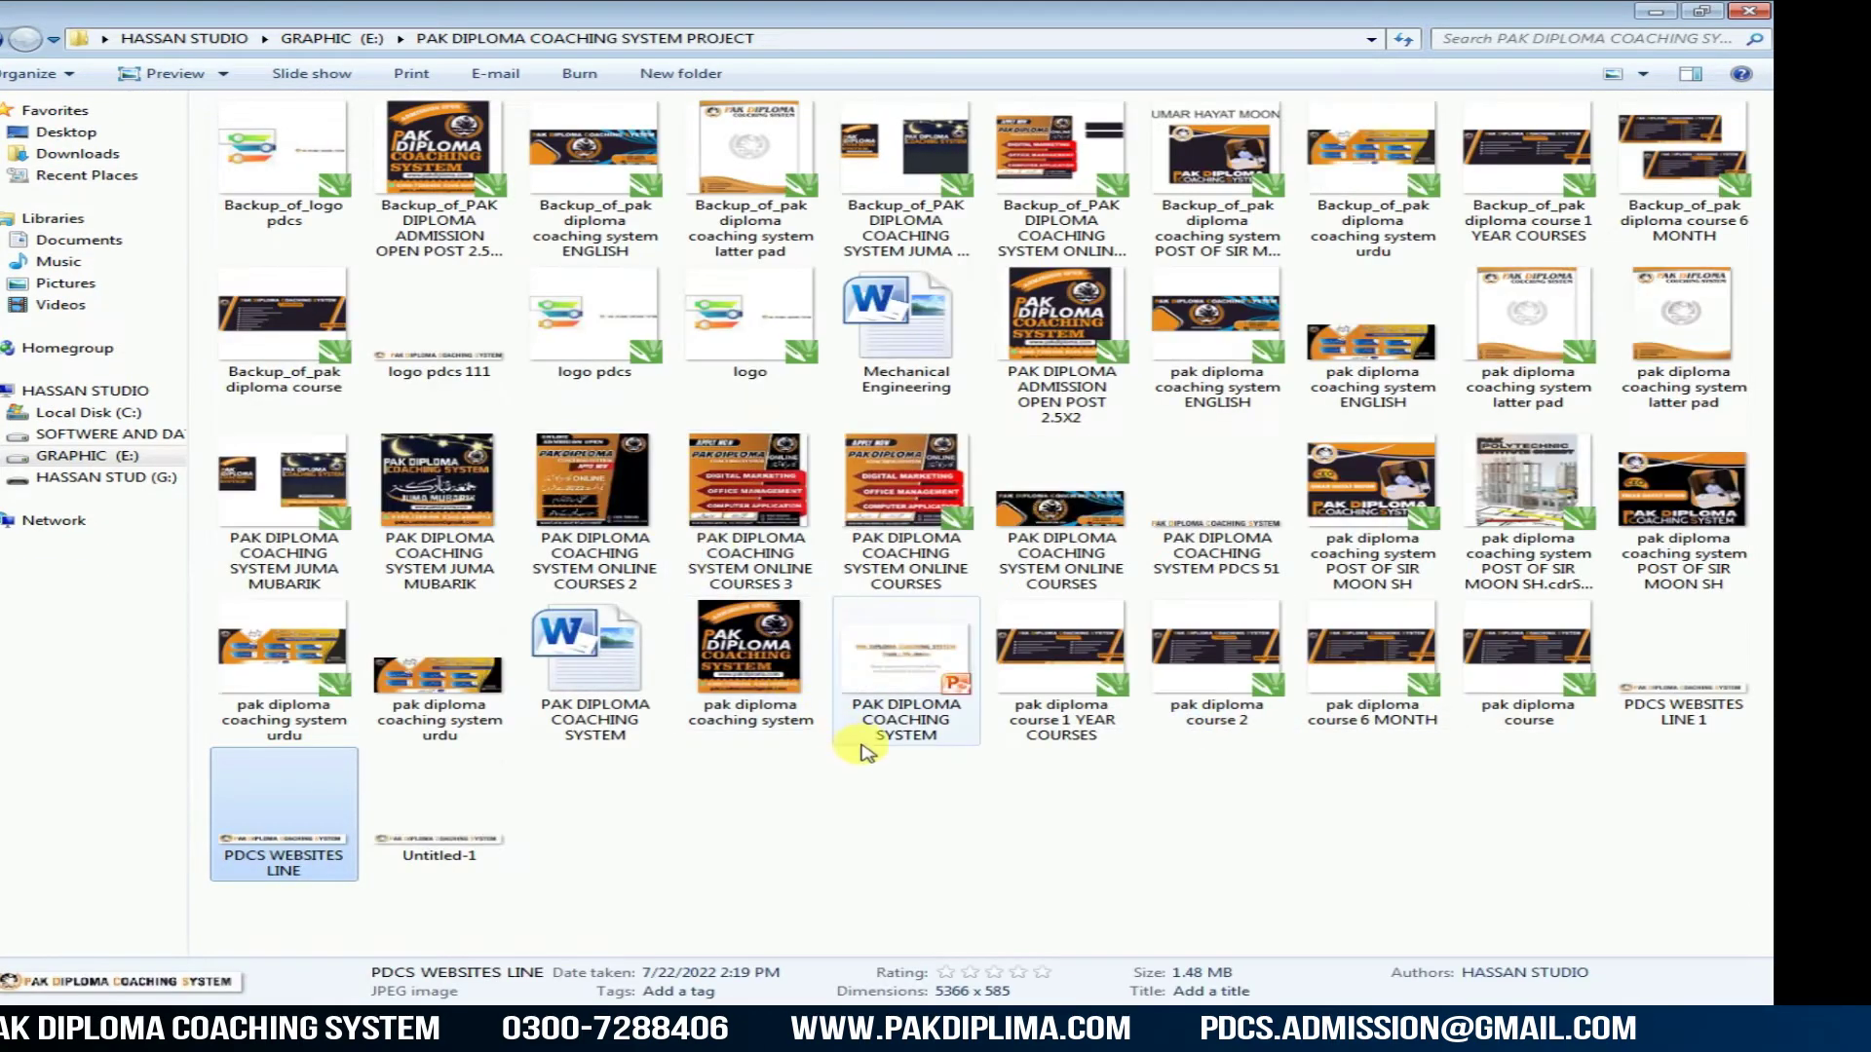
left_click(863, 745)
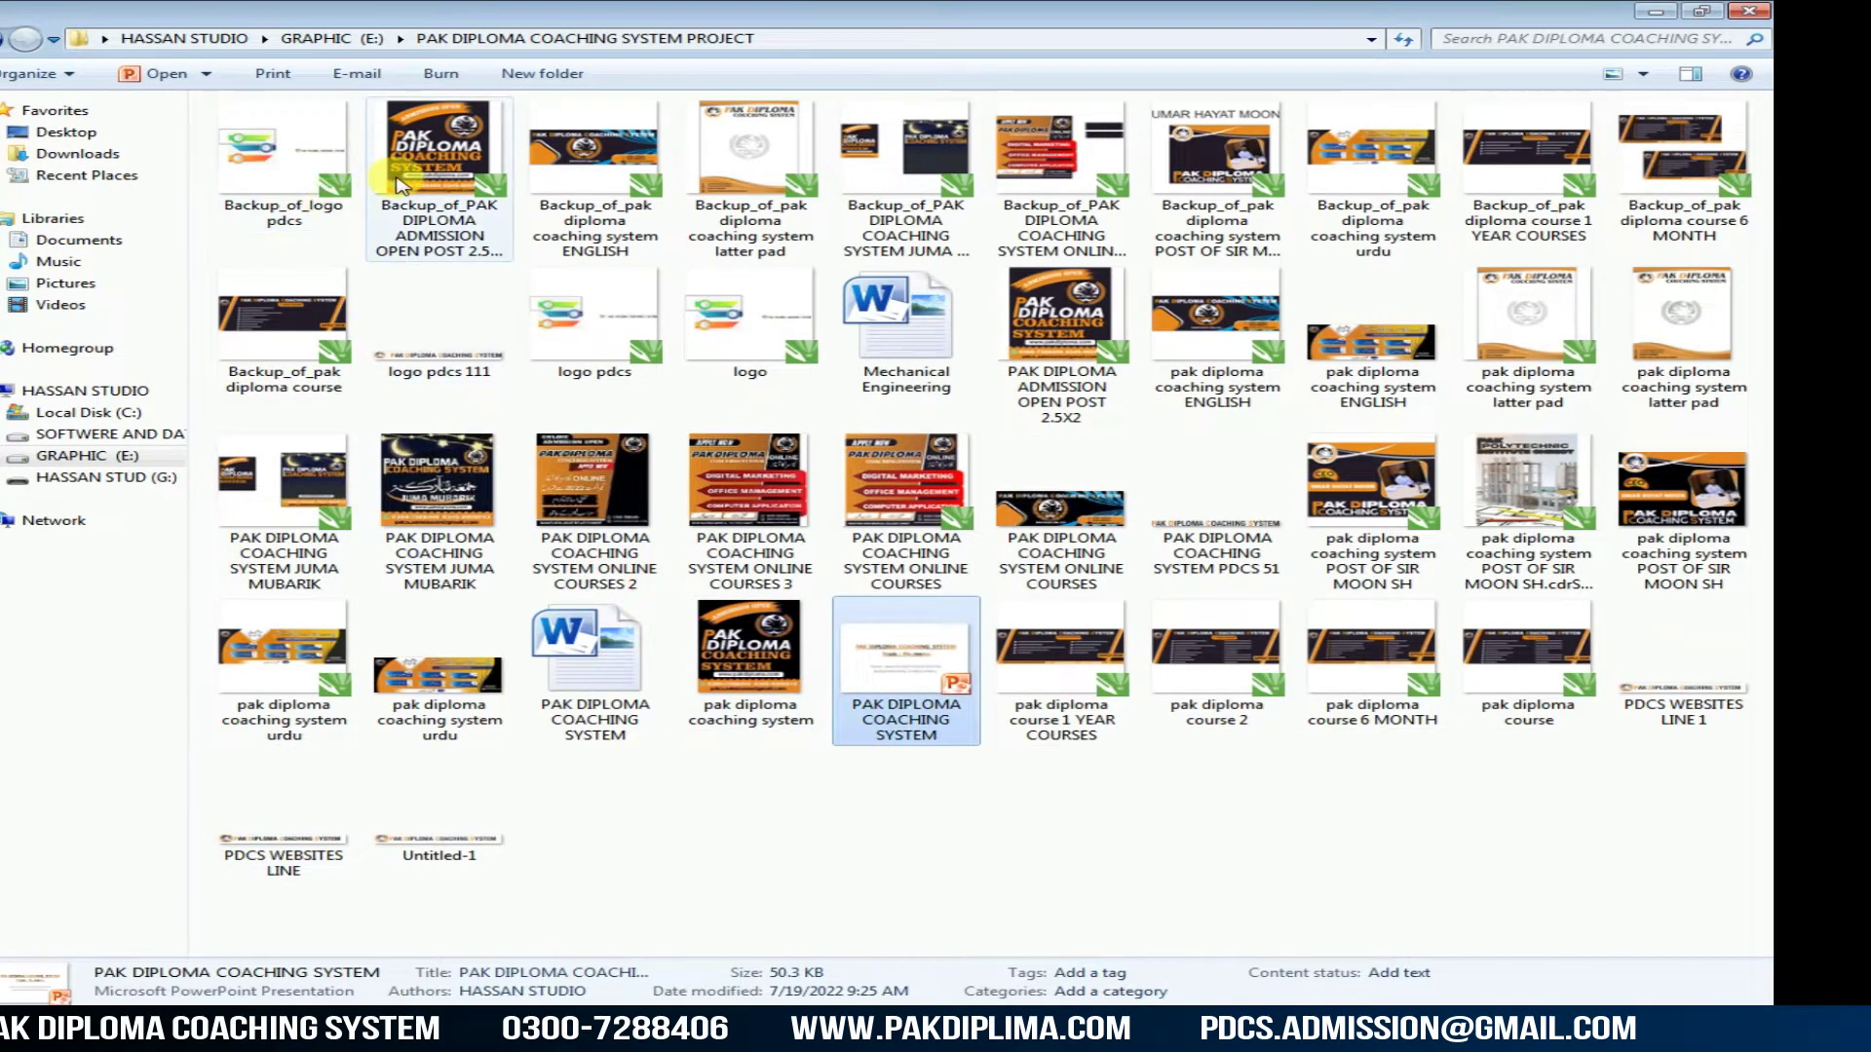
Step: Import Backup_of_PAK DIPLOMA ADMISSION OPEN POST 2.5X2 into the CorelDRAW document, placing it left of the banner rectangle
left_click(434, 163)
left_click_drag(433, 163, 209, 633)
scroll(669, 820, "down", 2)
scroll(107, 639, "up", 1)
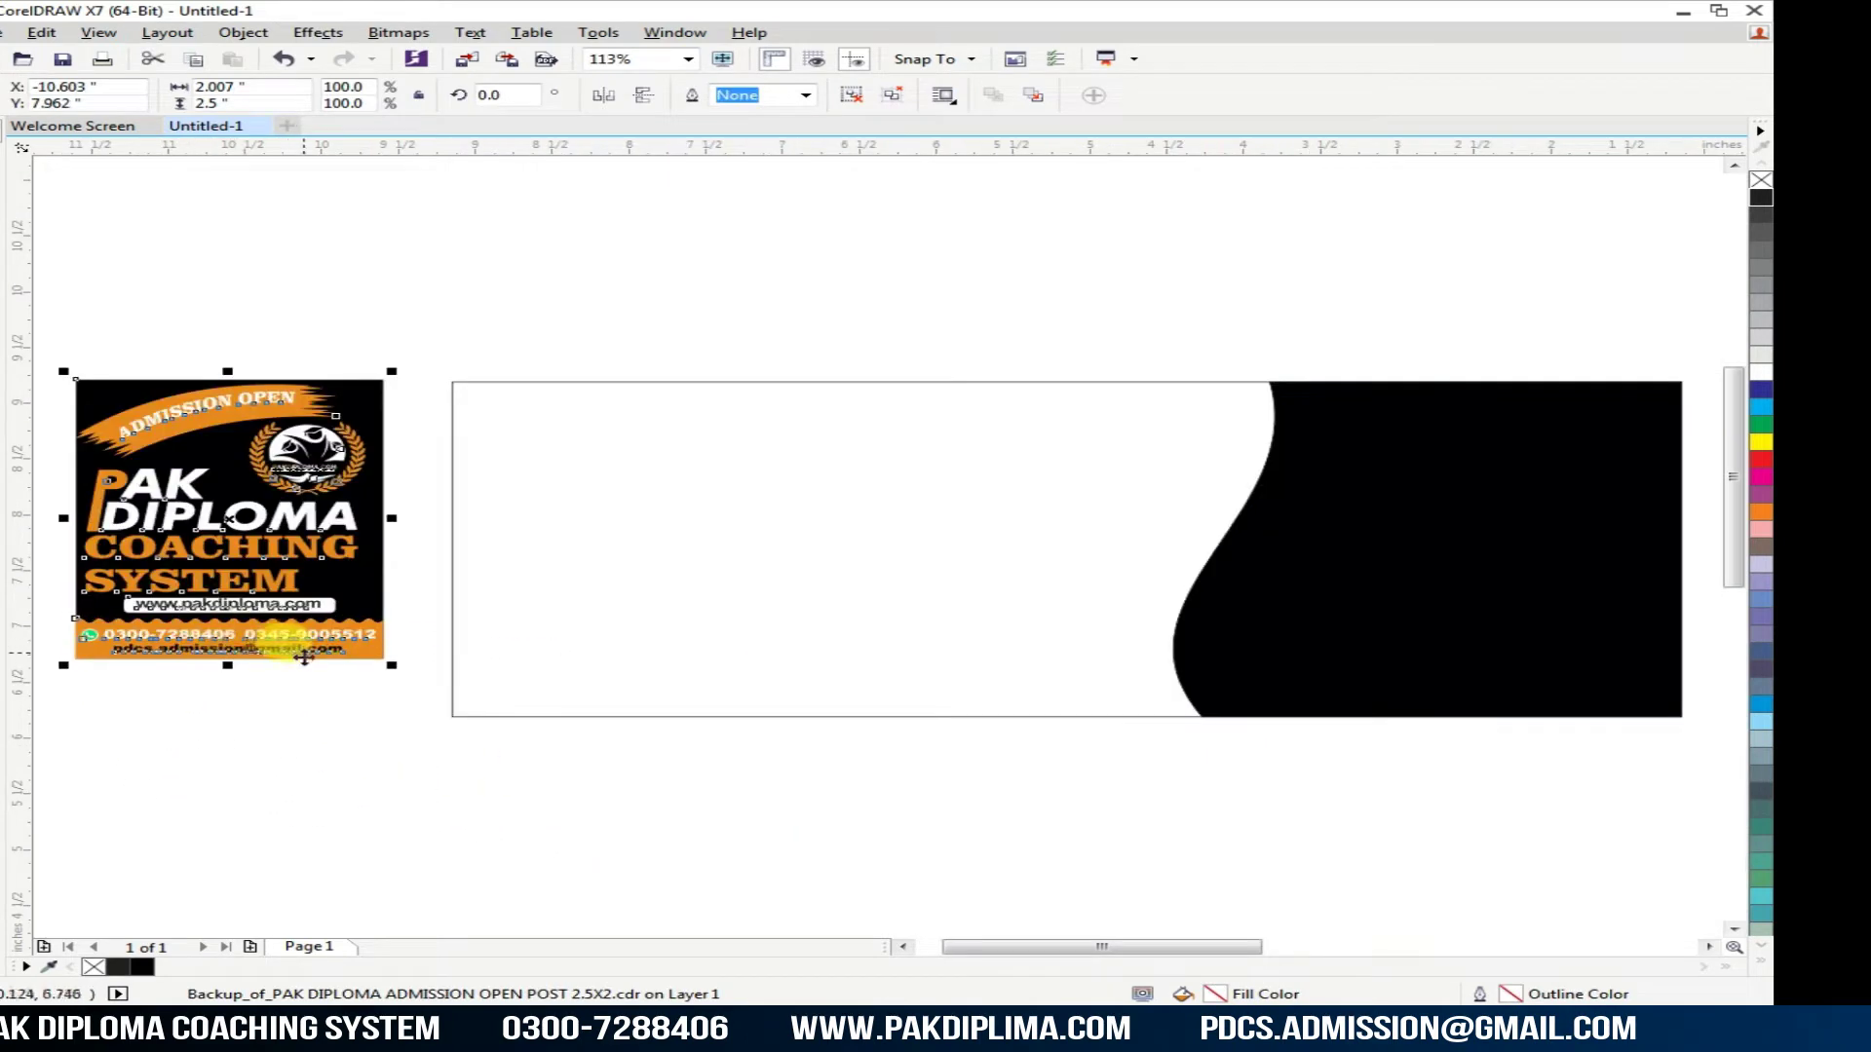
scroll(107, 643, "down", 4)
scroll(105, 643, "up", 2)
left_click(195, 647)
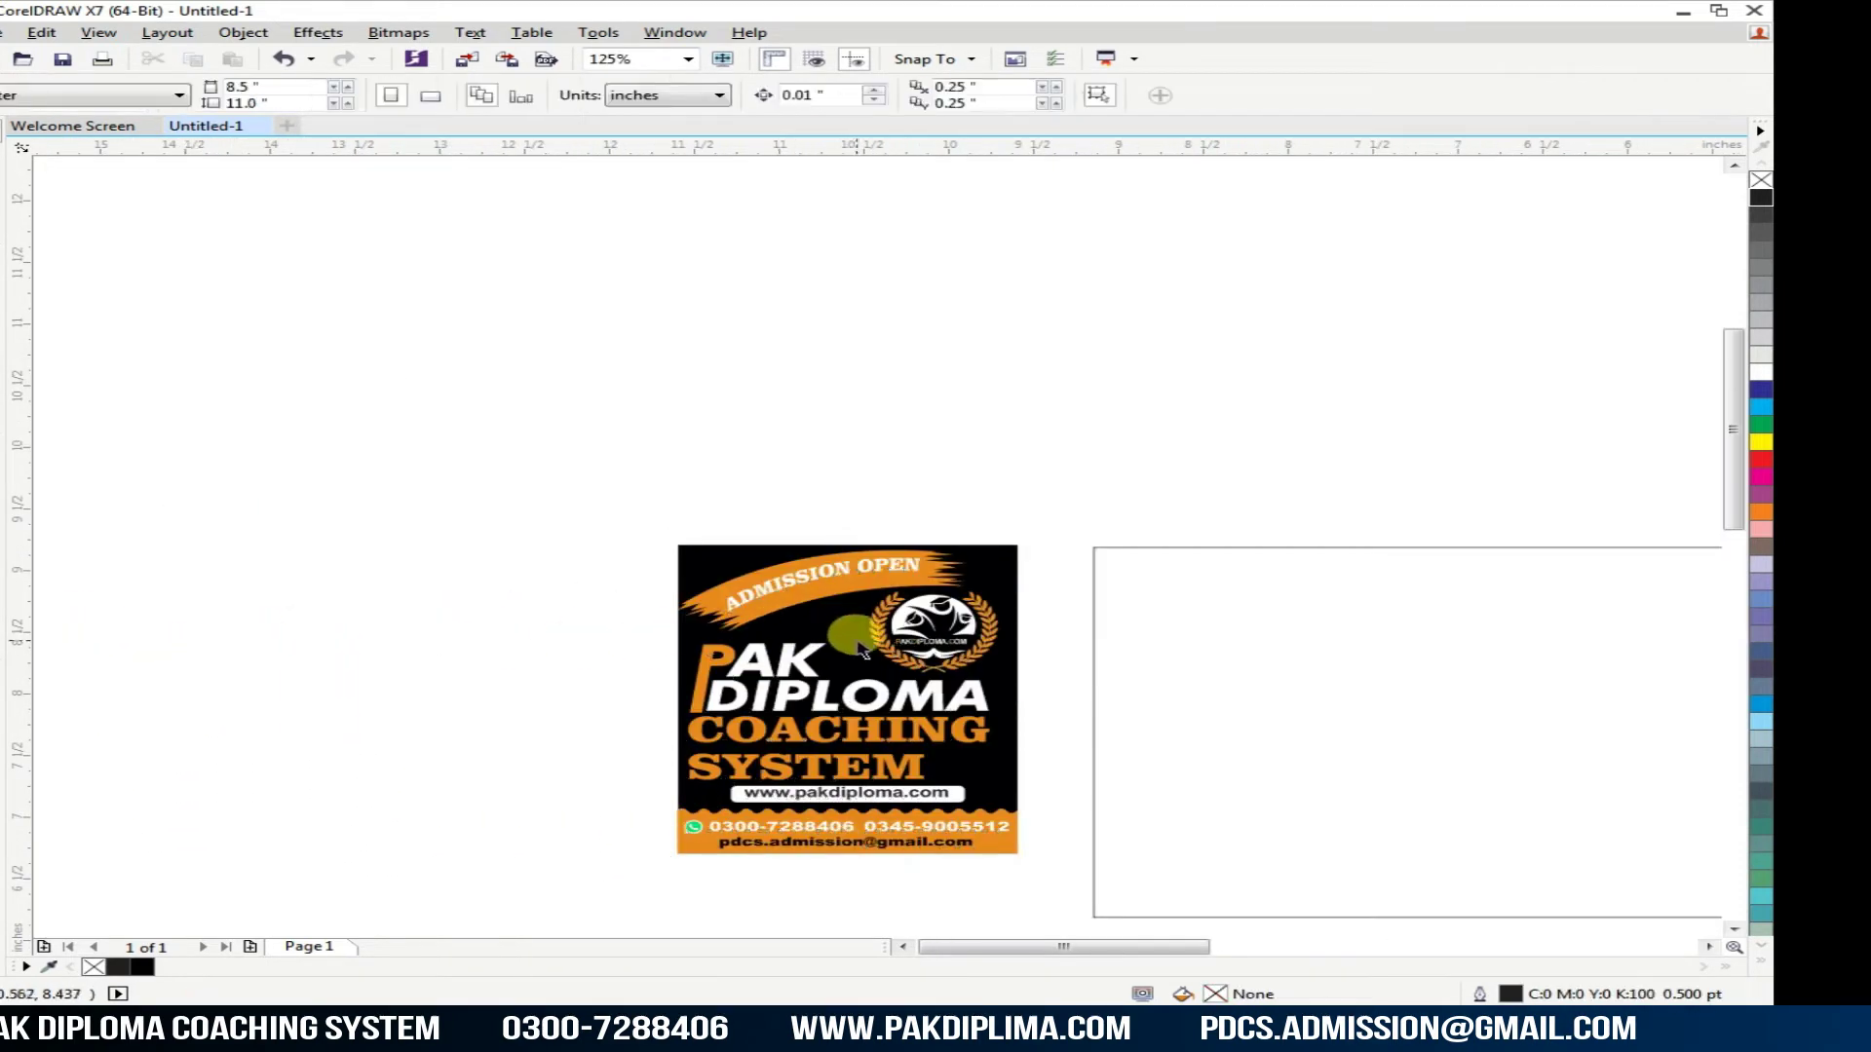
Step: Ungroup the imported post and move its laurel-wreath logo out, placing it just above the banner's upper edge
left_click(853, 631)
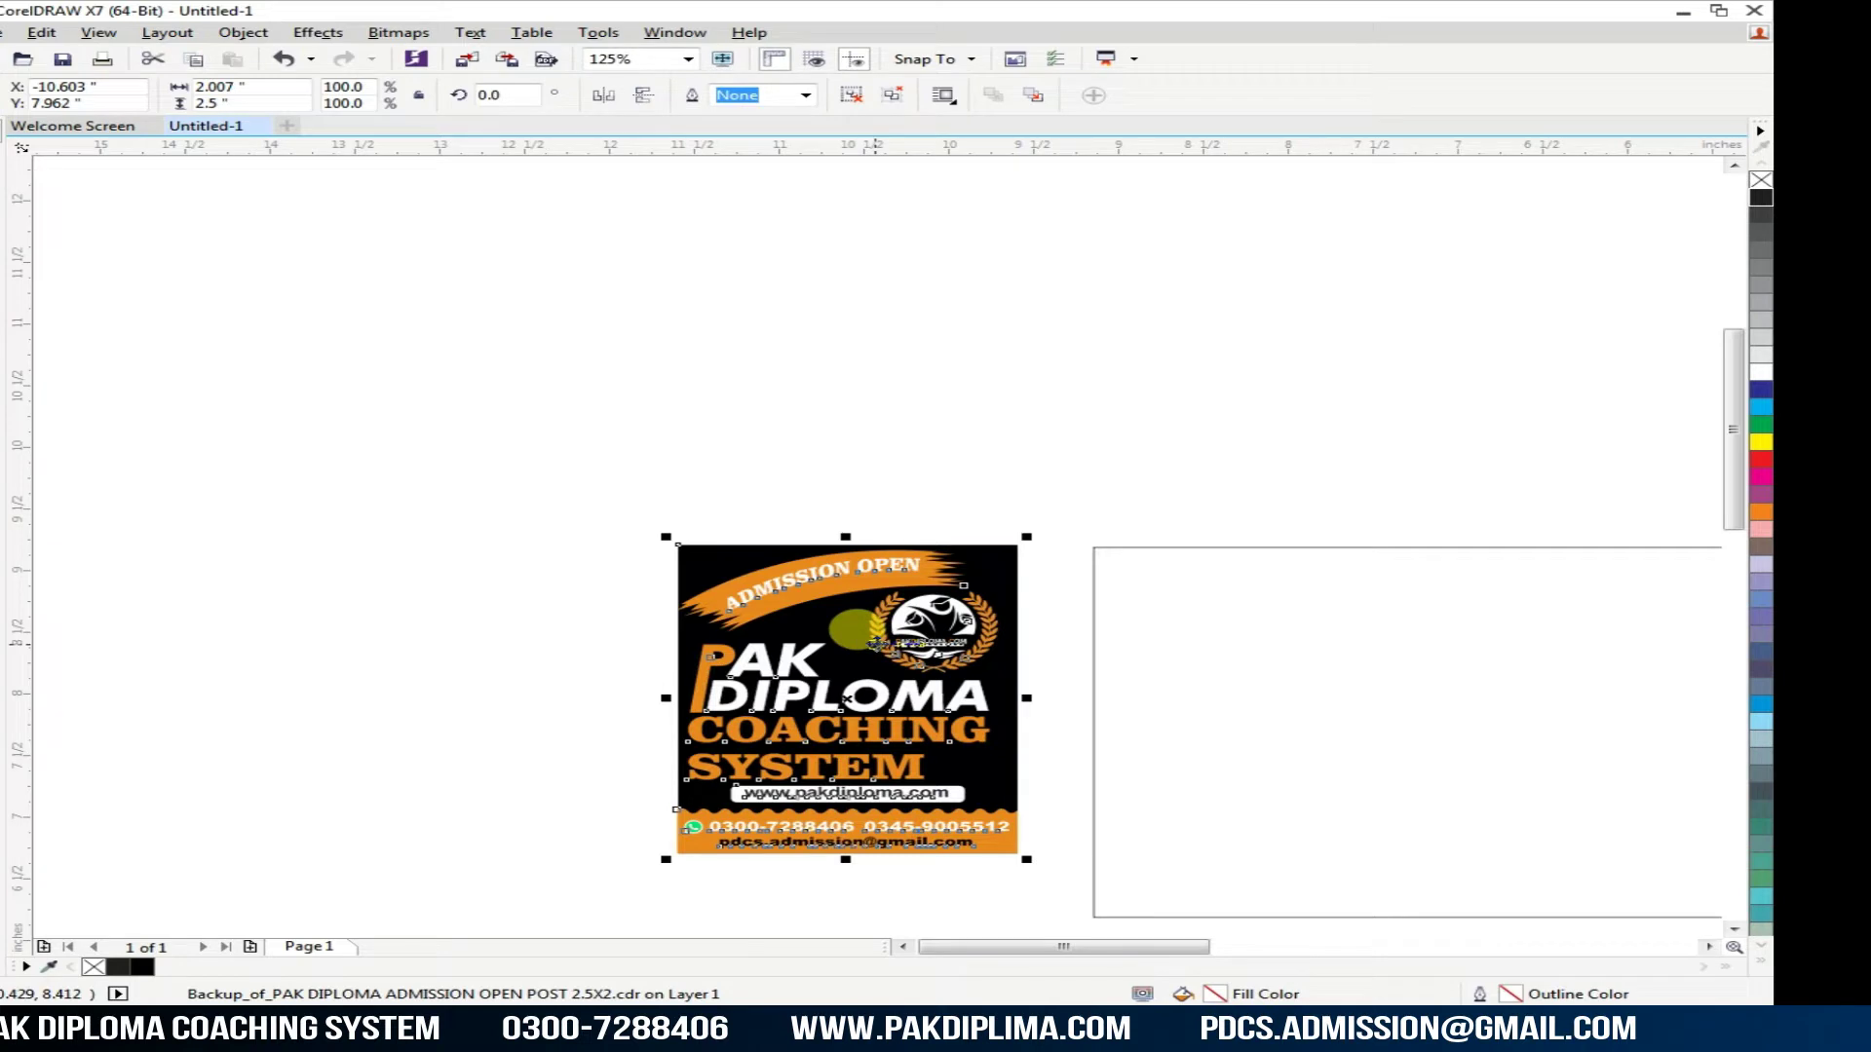
left_click(543, 577)
scroll(827, 618, "down", 1)
scroll(813, 619, "up", 1)
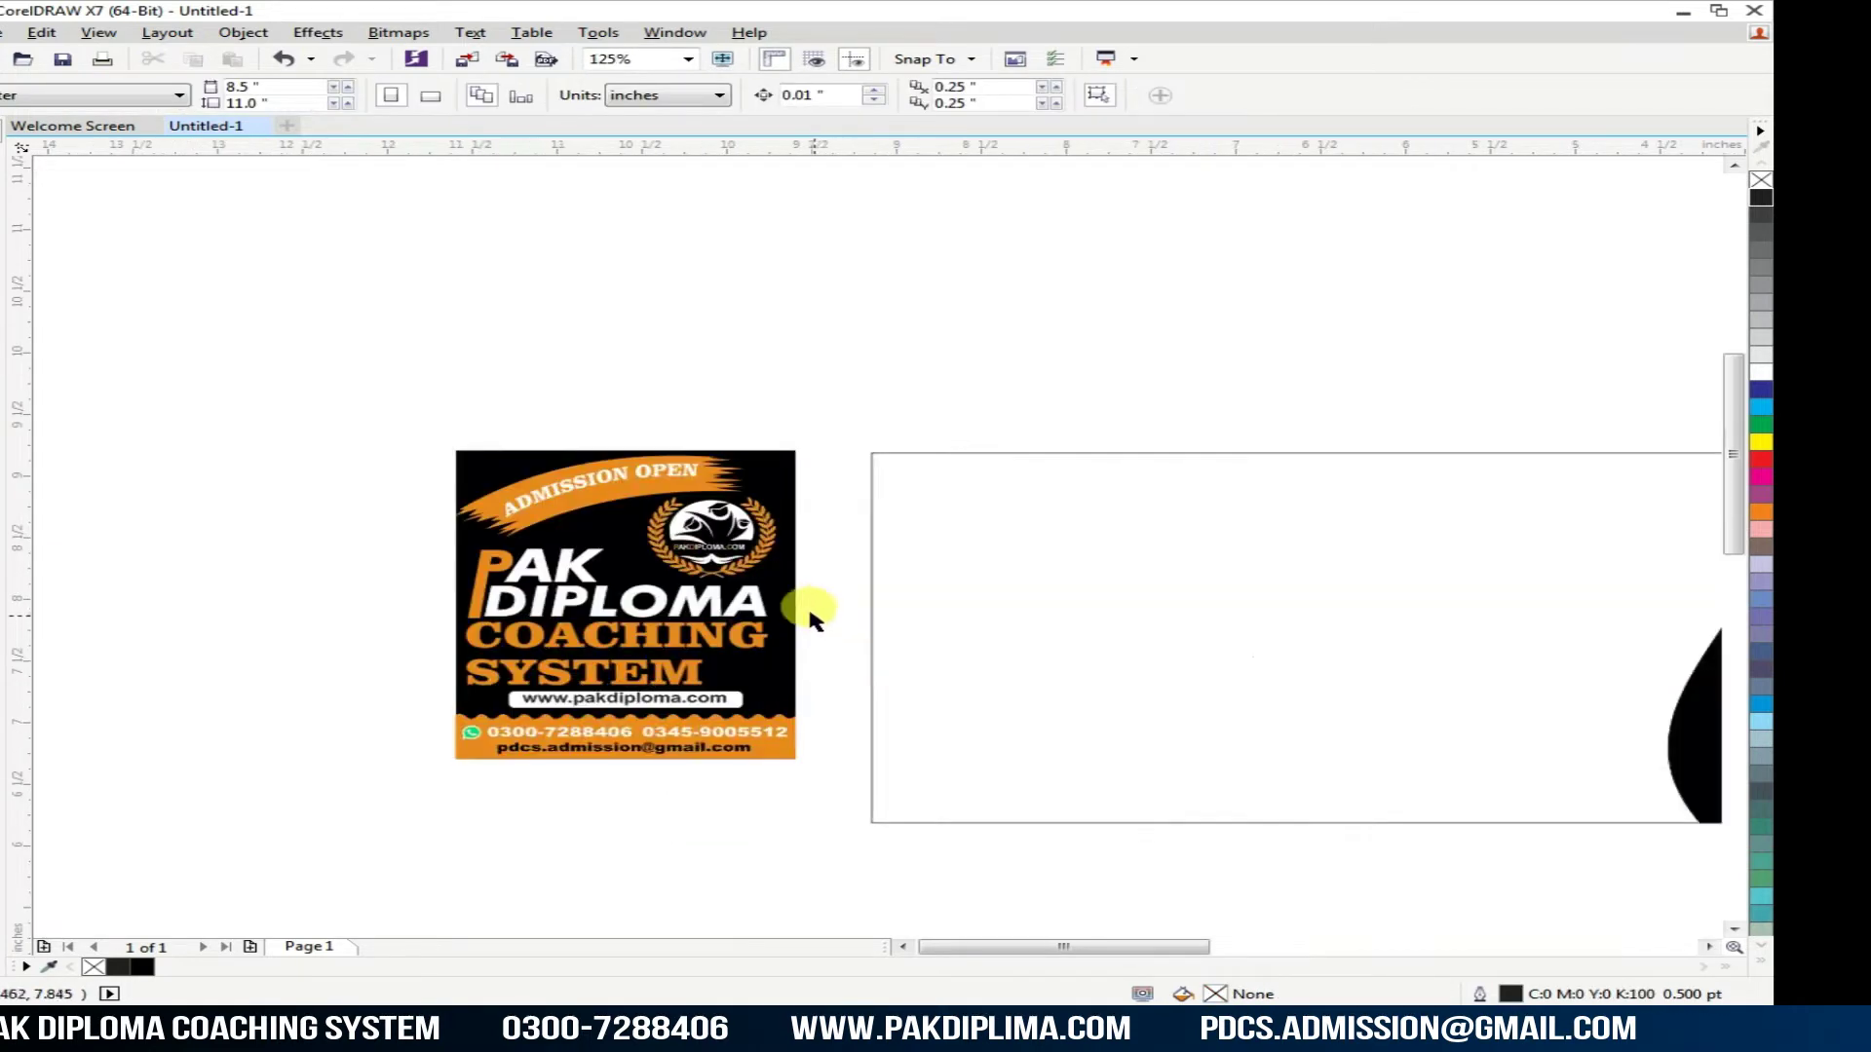
left_click_drag(746, 562, 1130, 419)
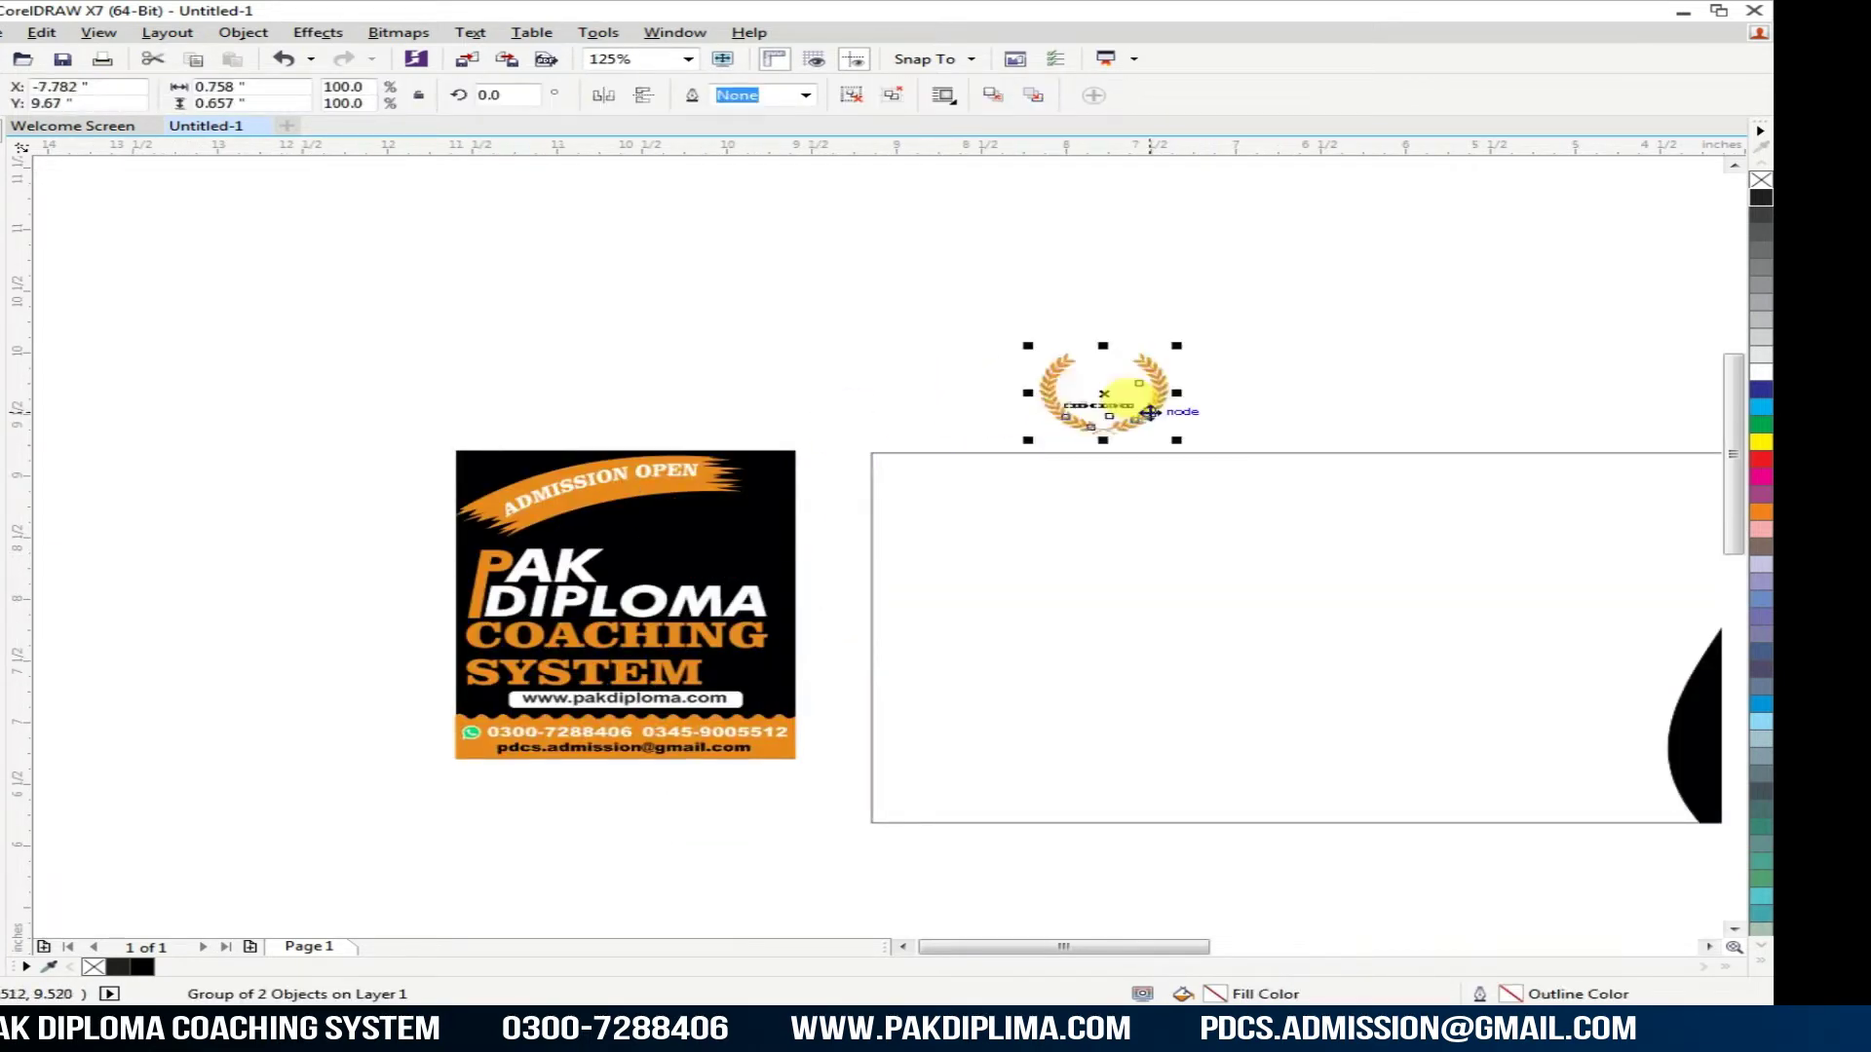
scroll(974, 516, "down", 2)
scroll(994, 522, "up", 2)
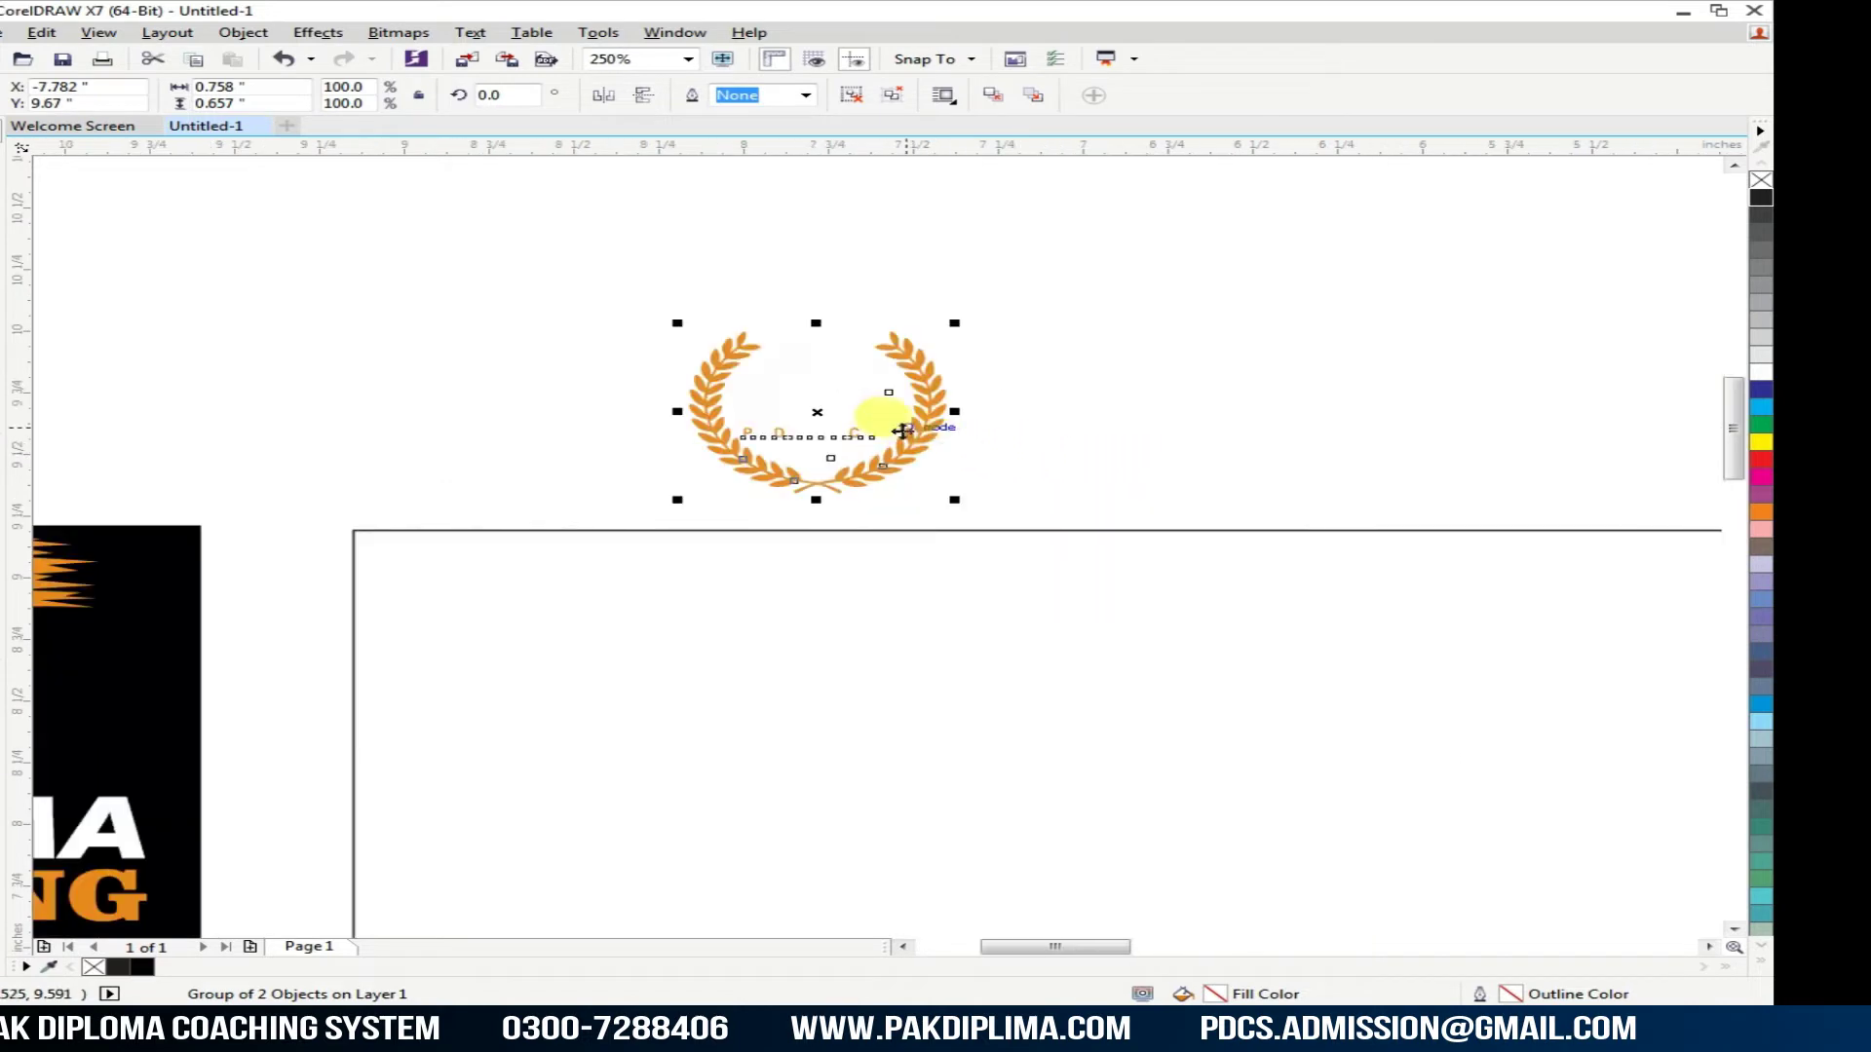
scroll(750, 444, "down", 2)
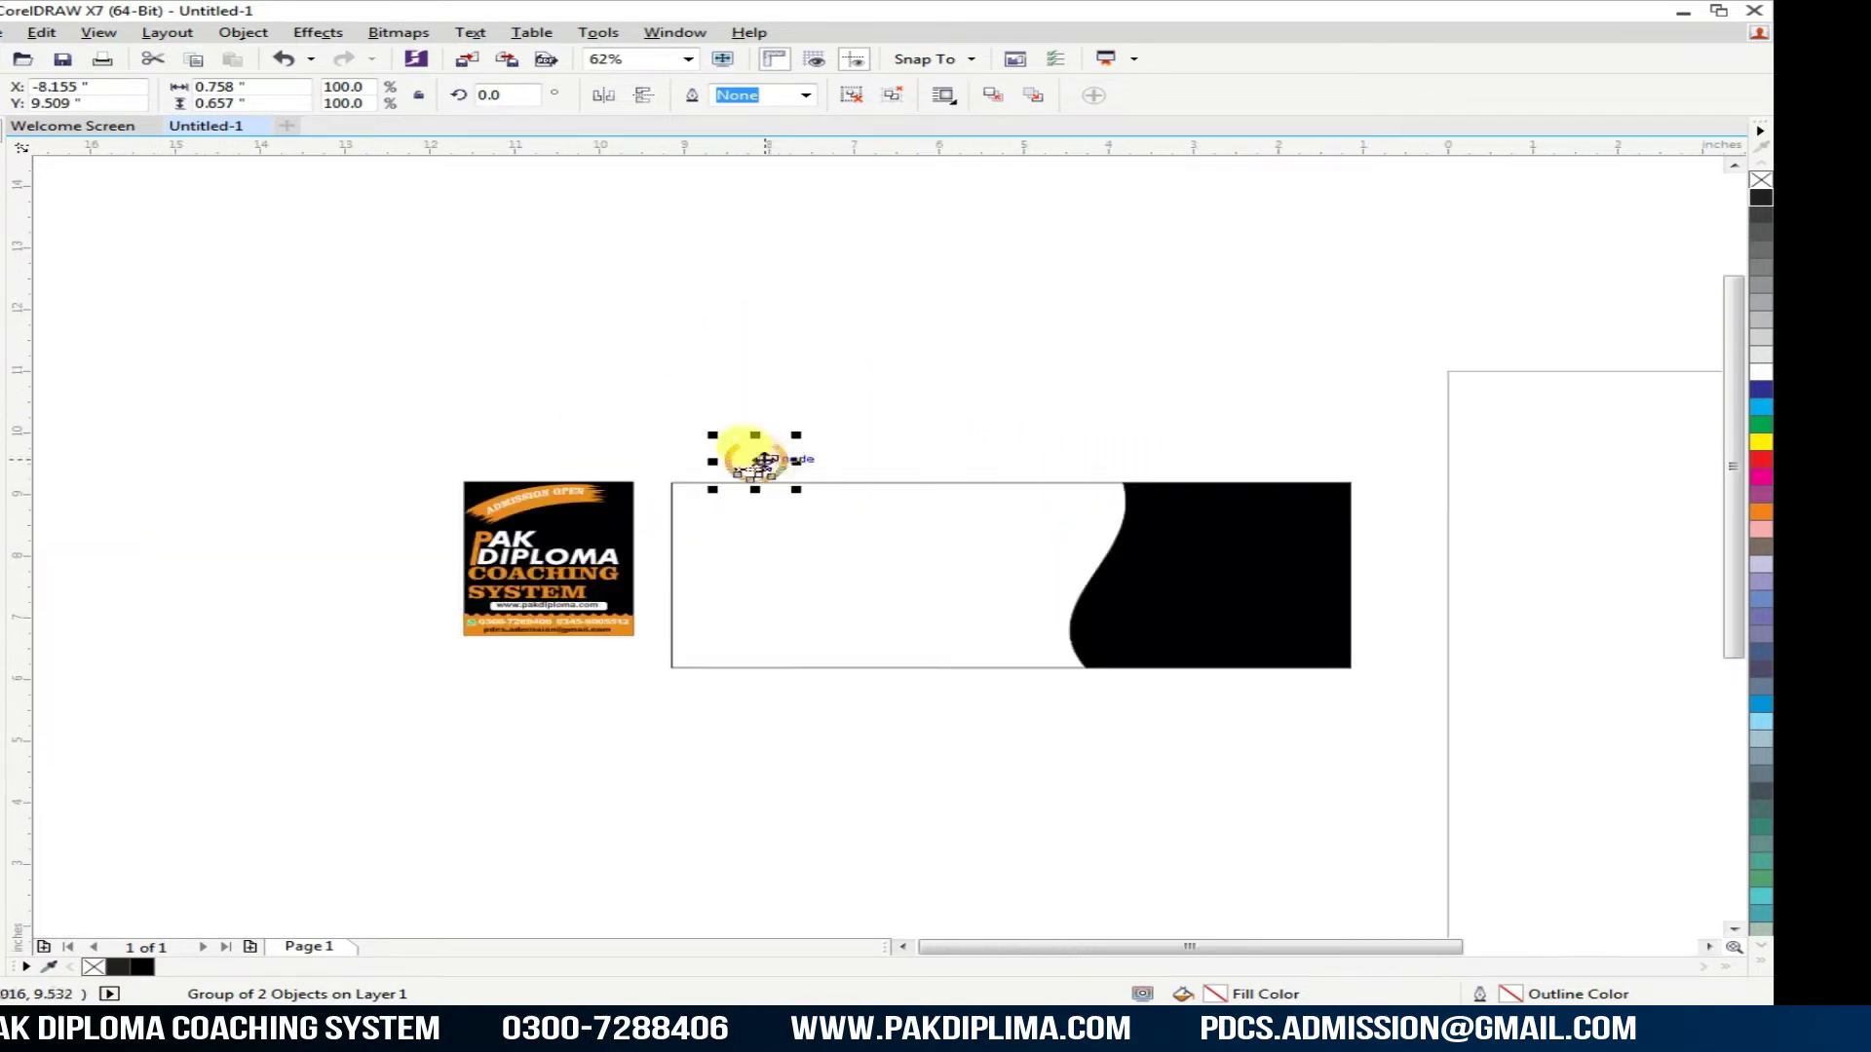
Step: Move the laurel logo to the banner's upper right corner and stretch a copy of the black shape leftward to about 3.47 inches wide
left_click_drag(763, 460, 1369, 457)
scroll(1368, 455, "up", 1)
left_click(1008, 679)
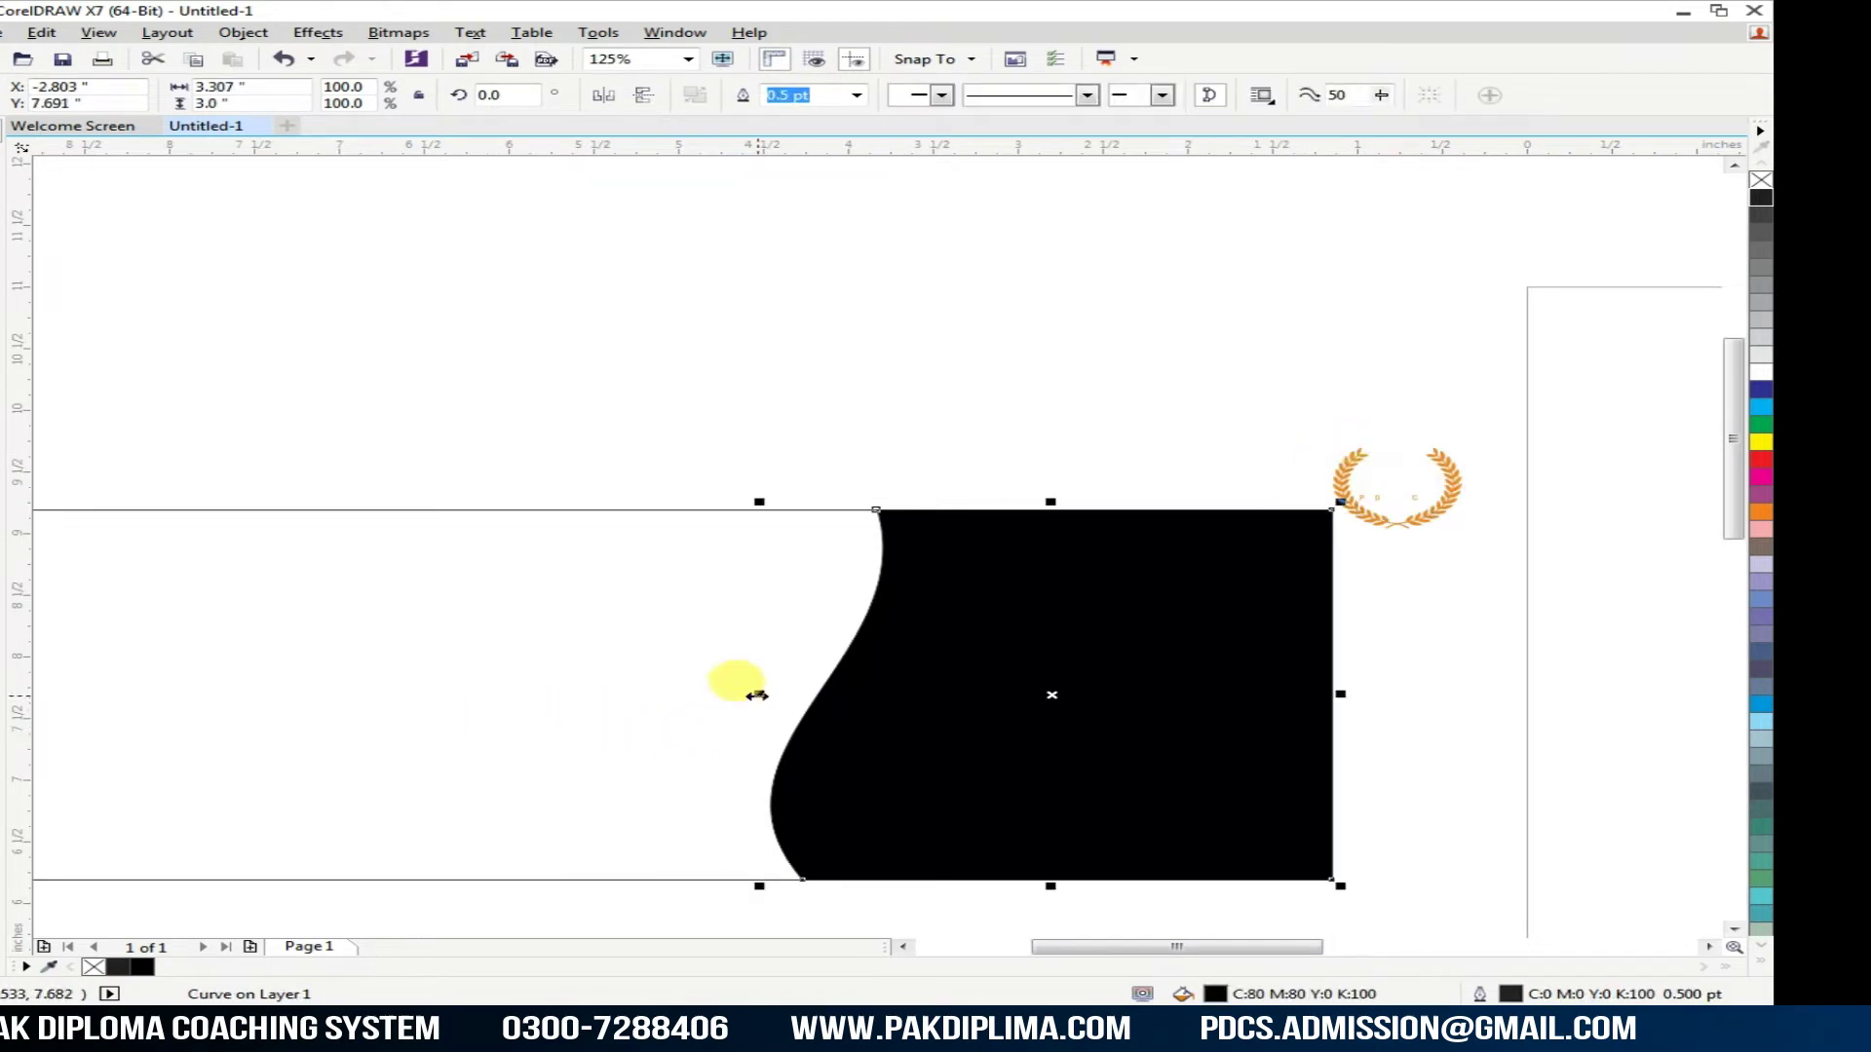
left_click_drag(756, 695, 731, 701)
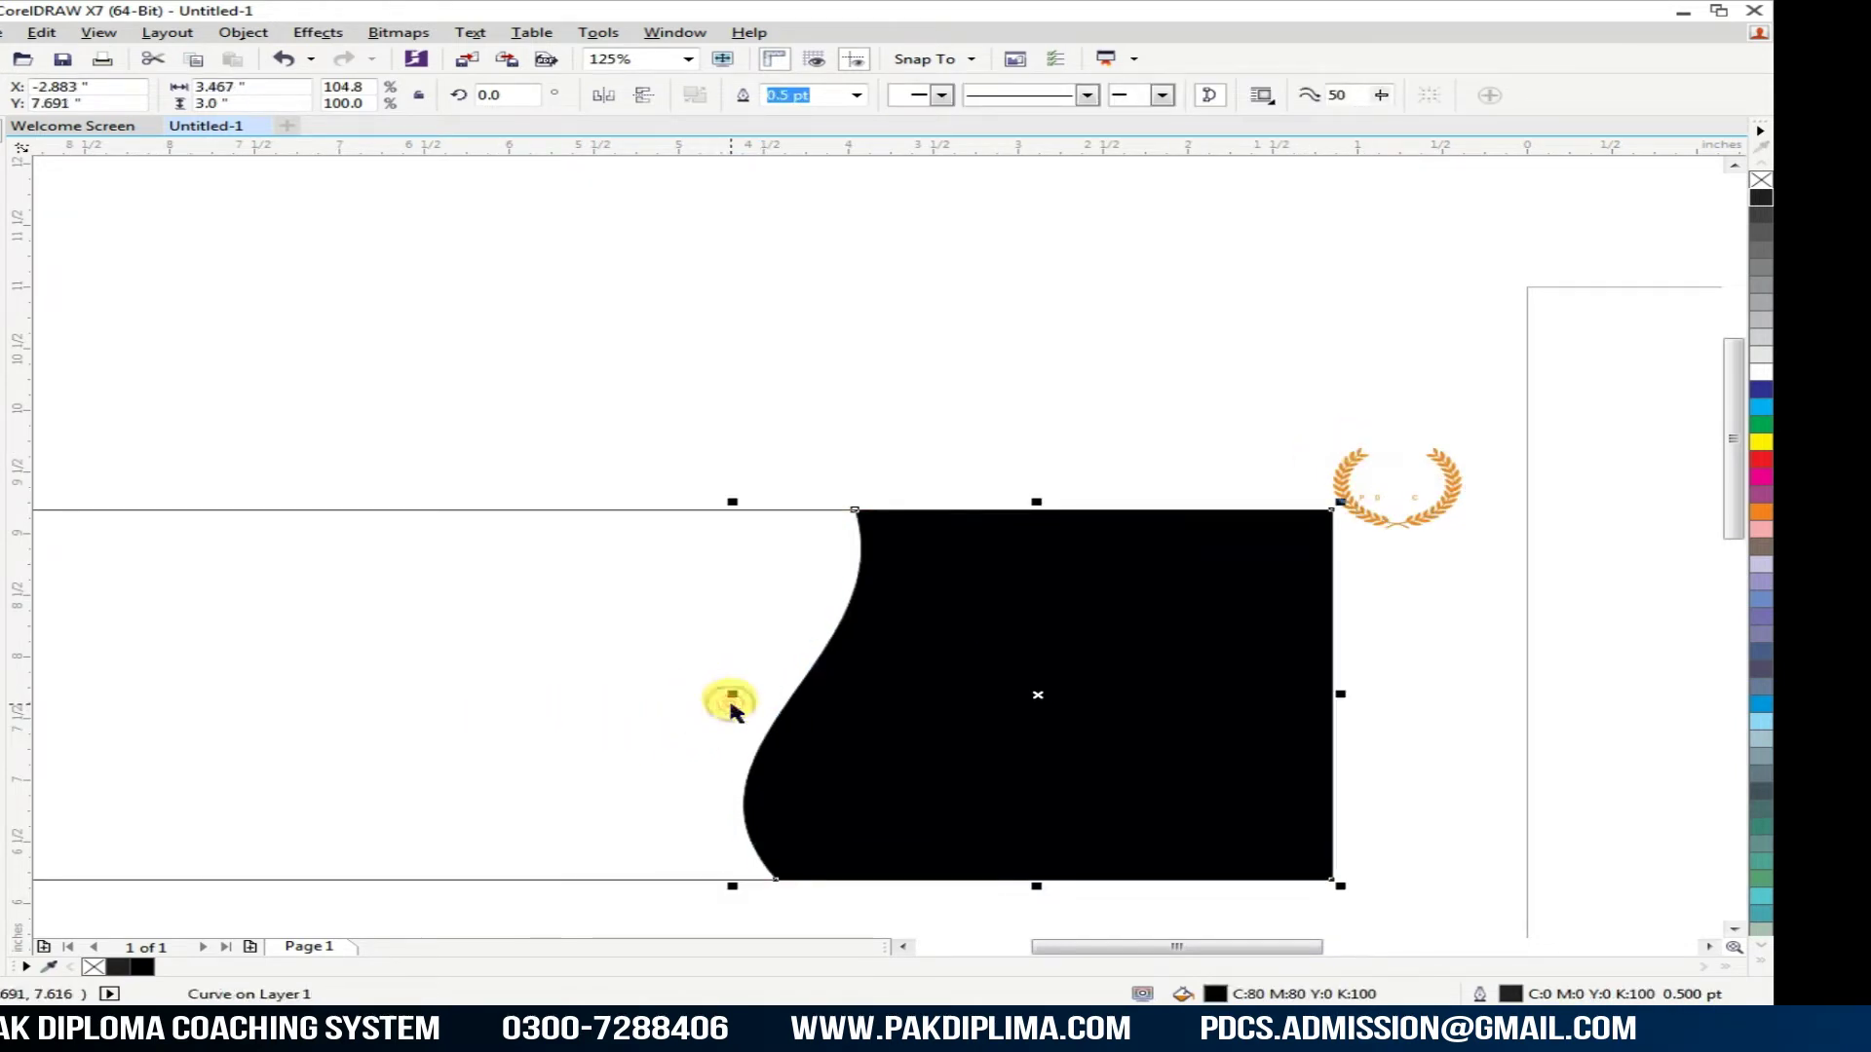
Step: Fill the copy with orange sampled from the laurel, place it behind the black shape and narrow it to about 3.41 inches
double_click(1215, 994)
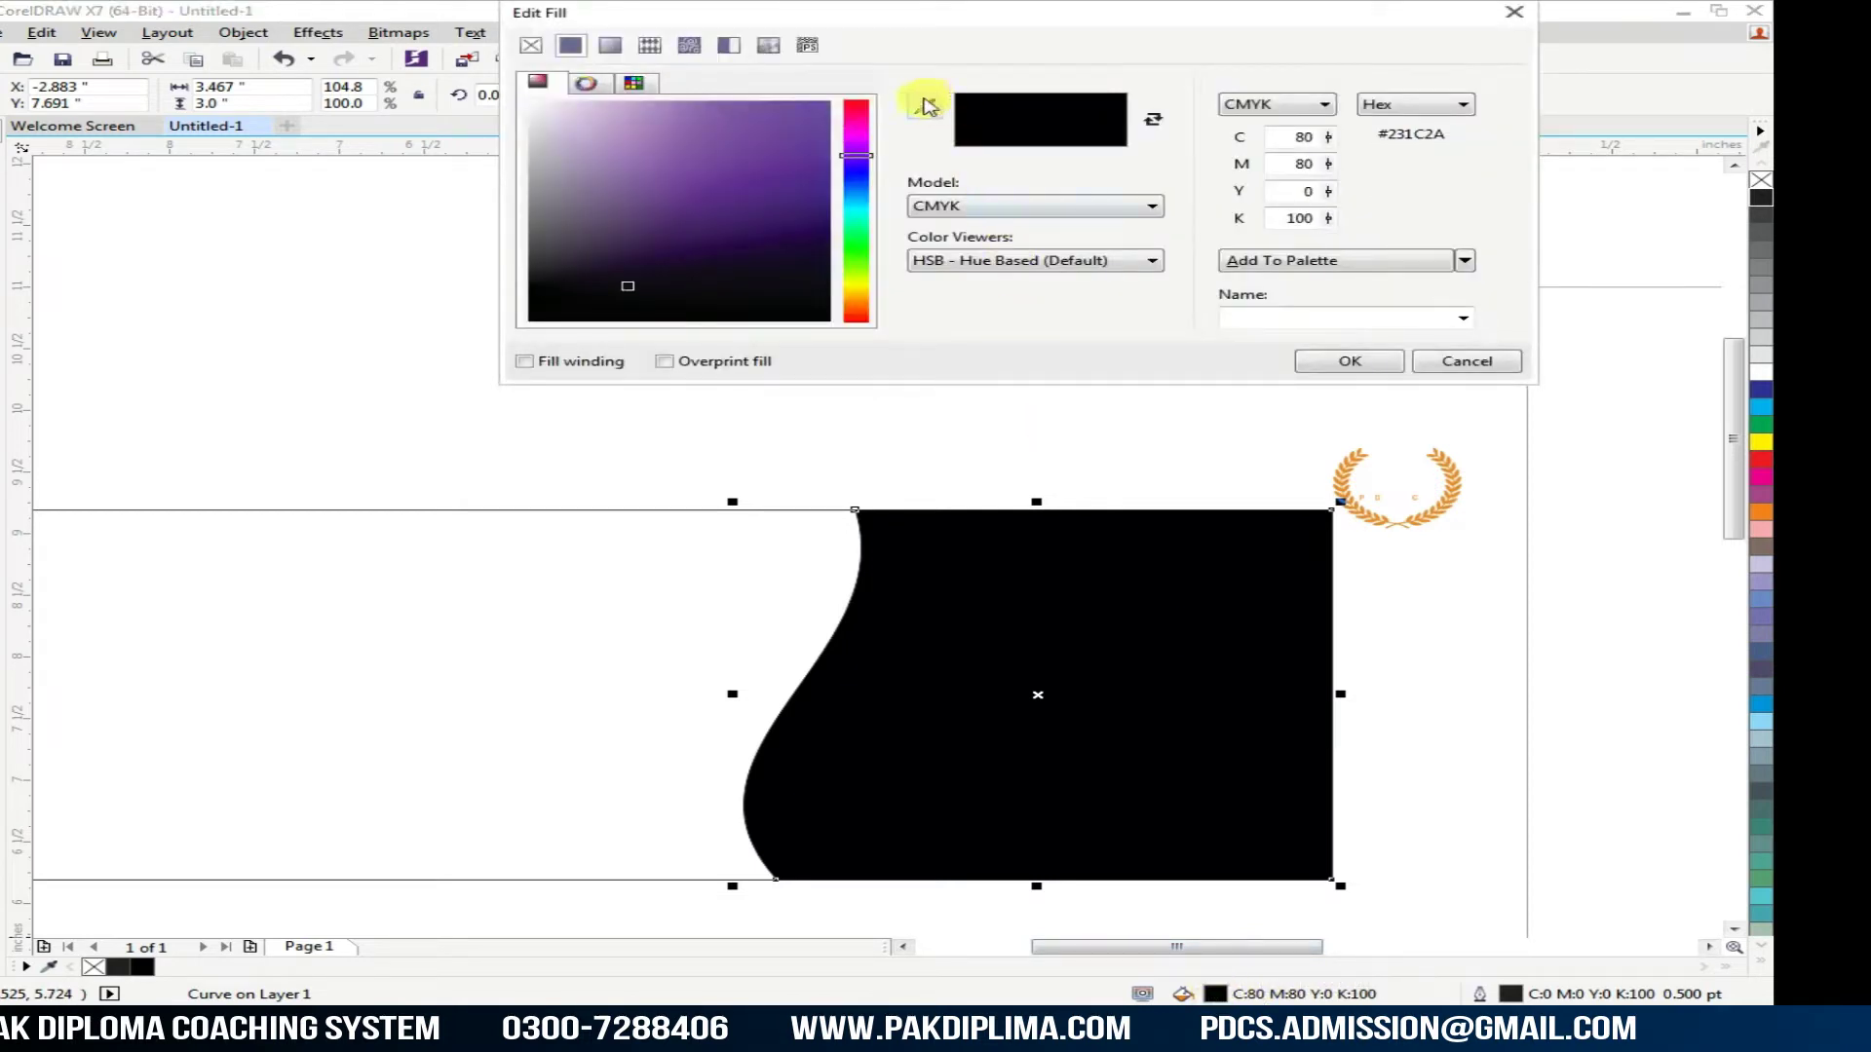
left_click(925, 104)
left_click(1356, 459)
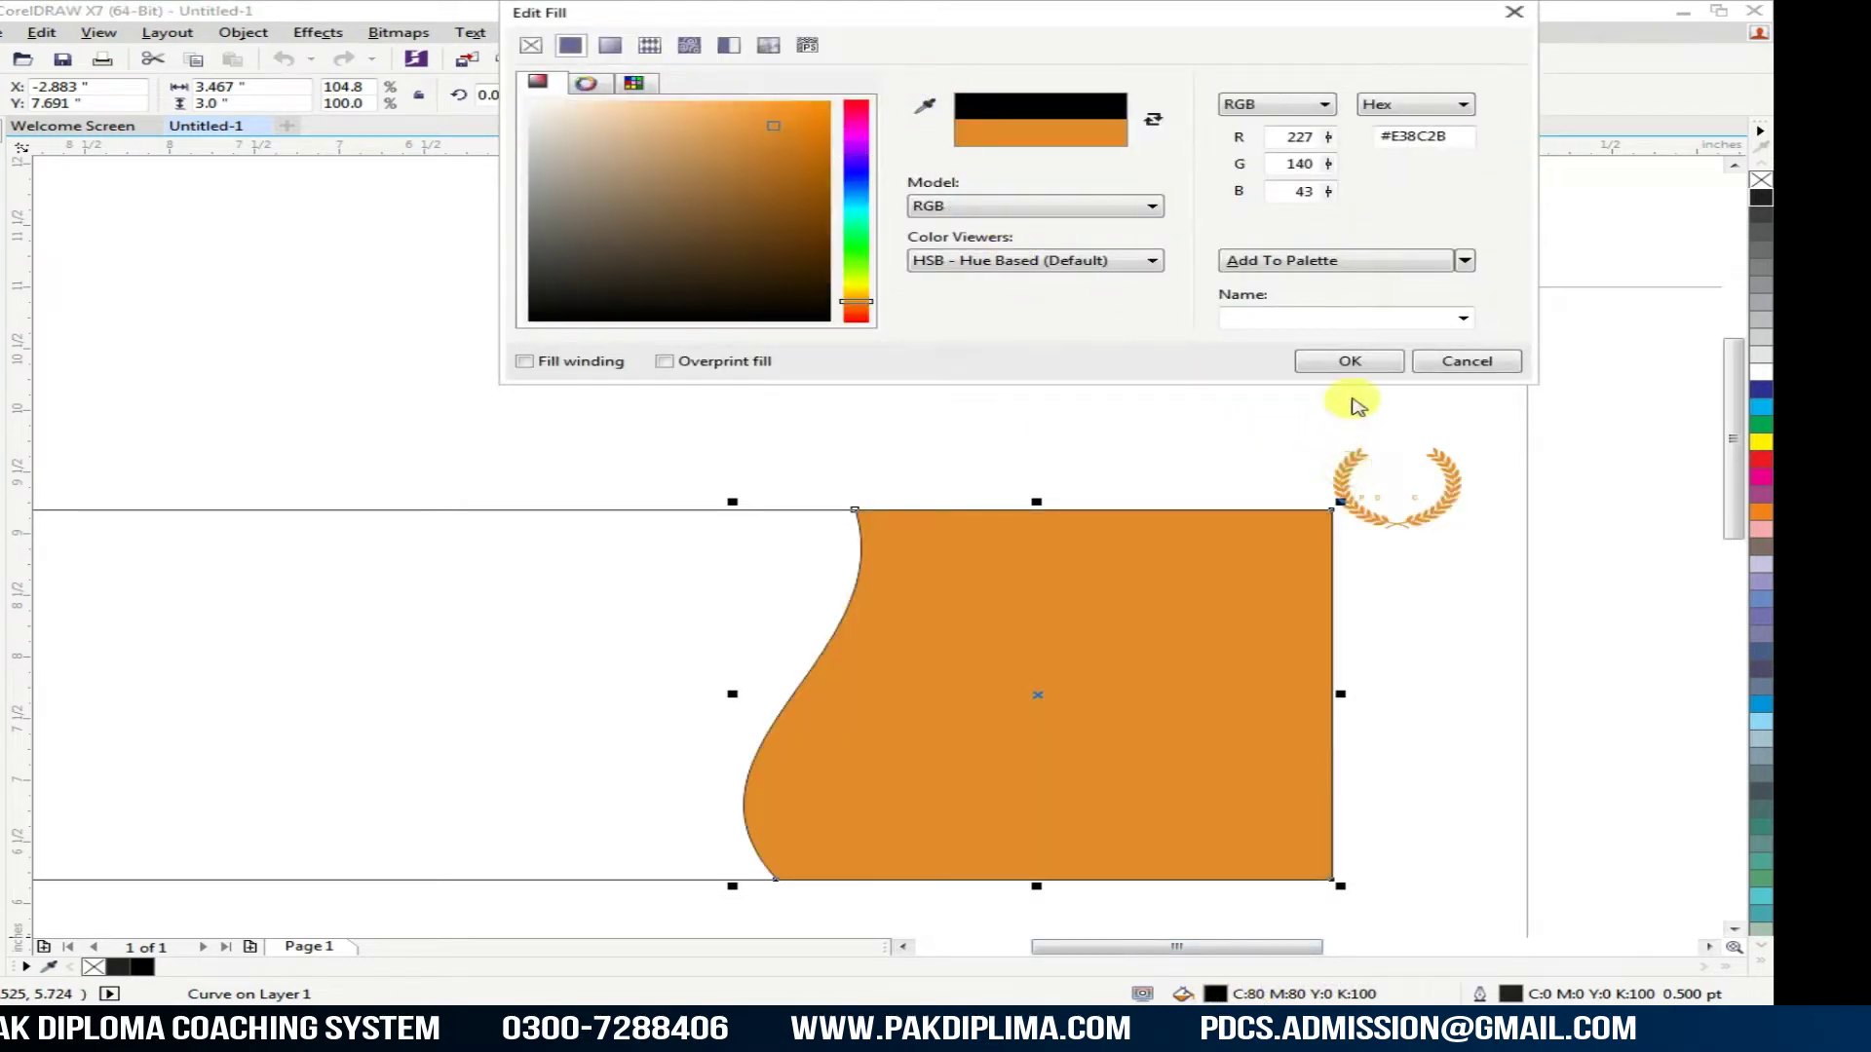
left_click(1349, 361)
key("ctrl+Page_Down")
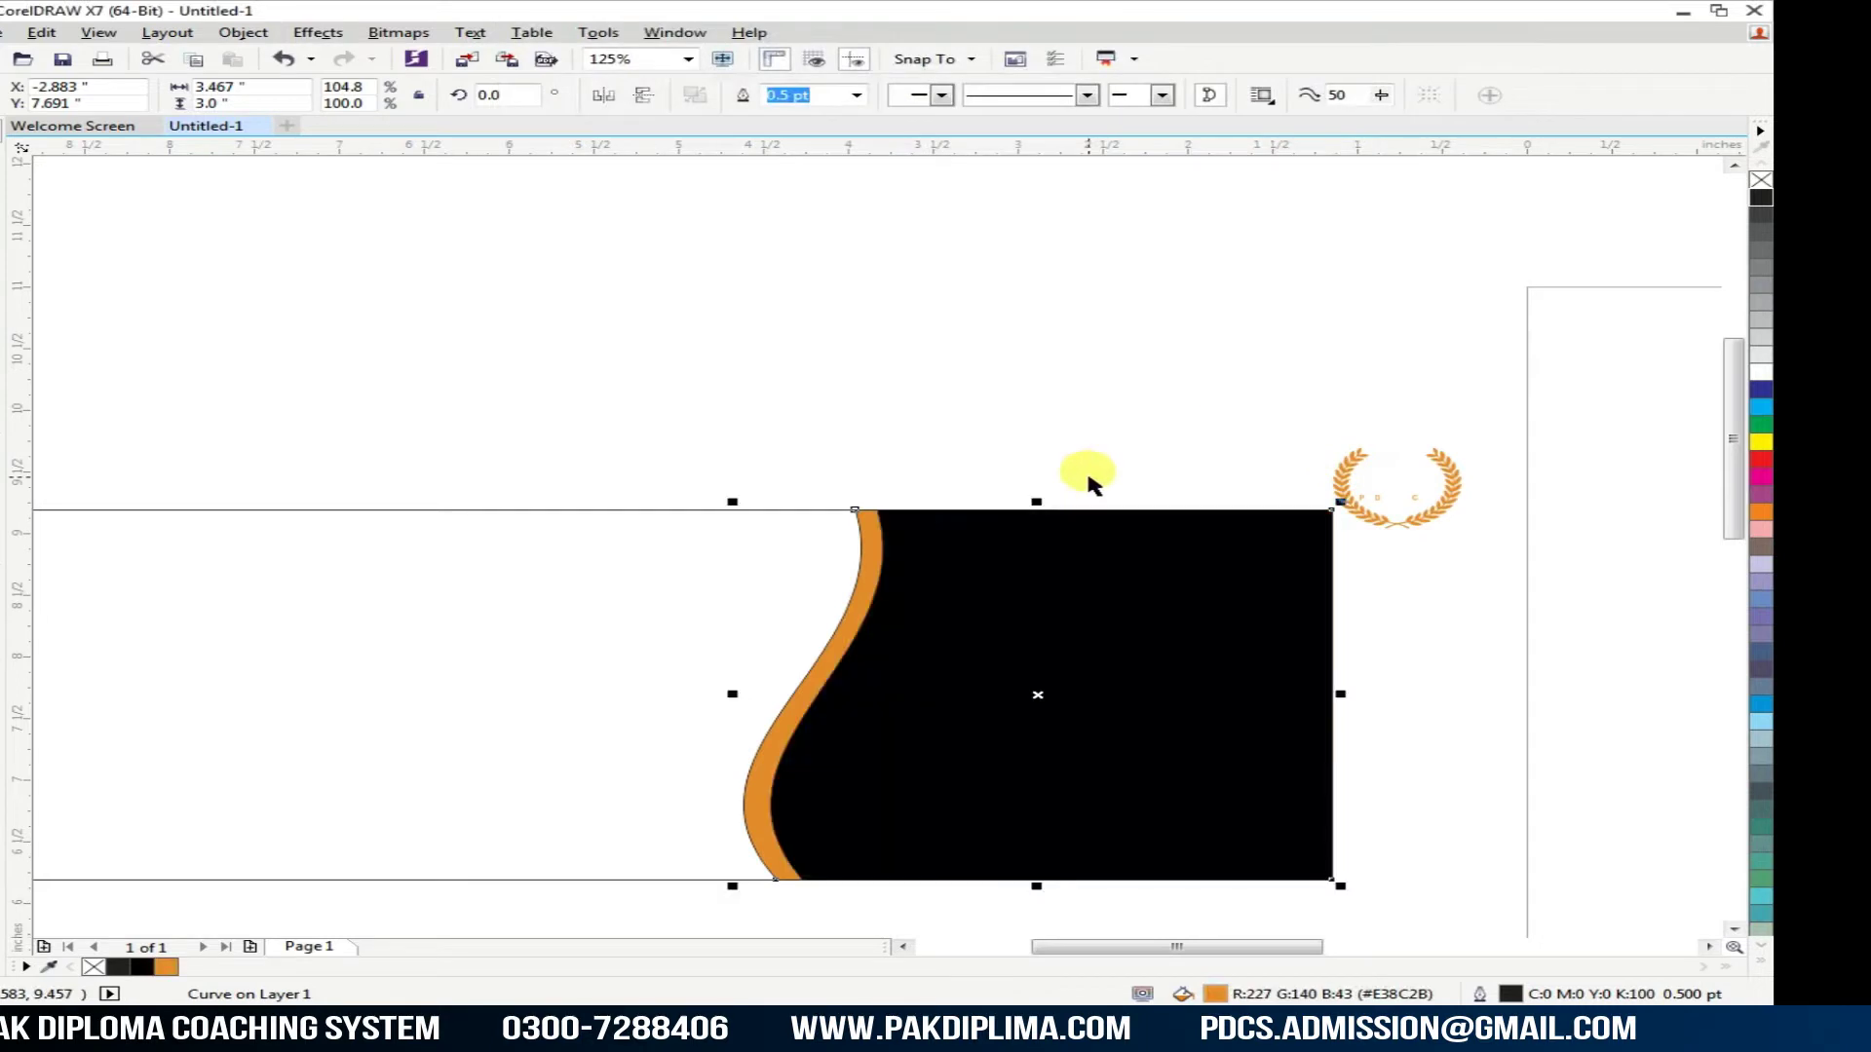
scroll(737, 692, "up", 2)
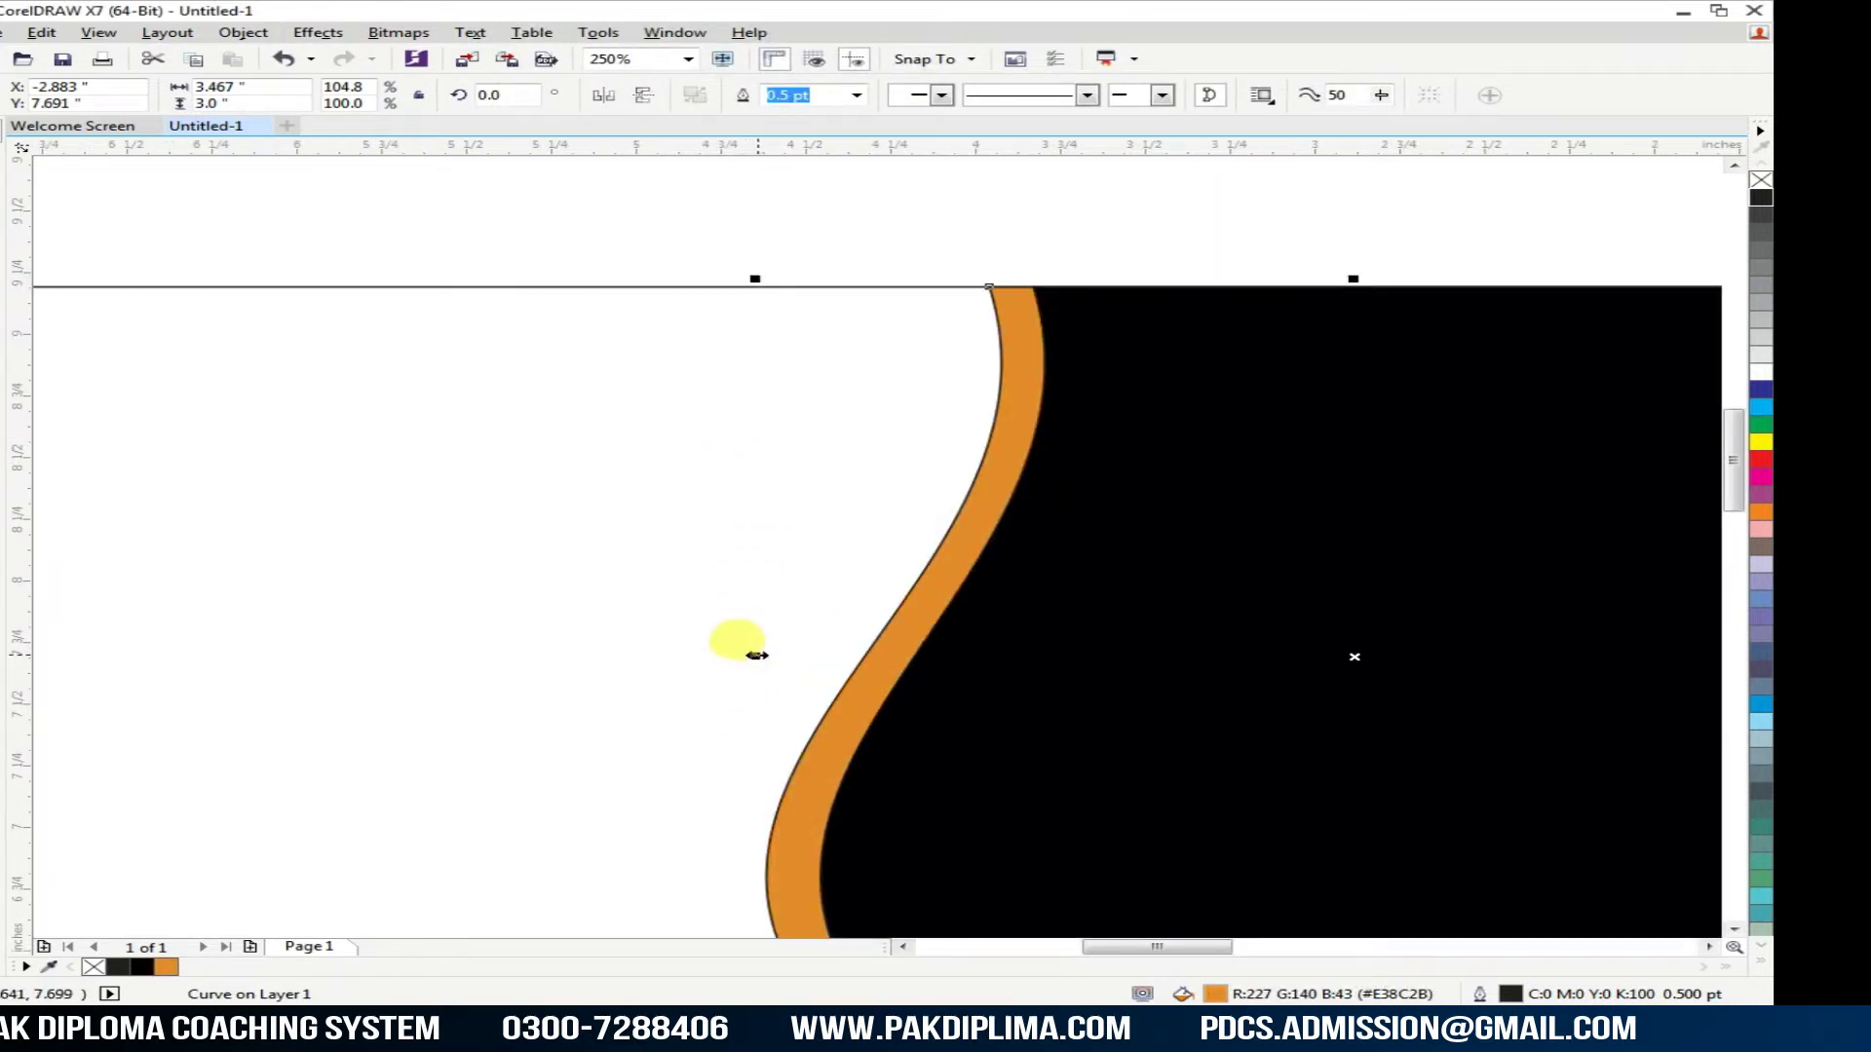
scroll(735, 507, "down", 4)
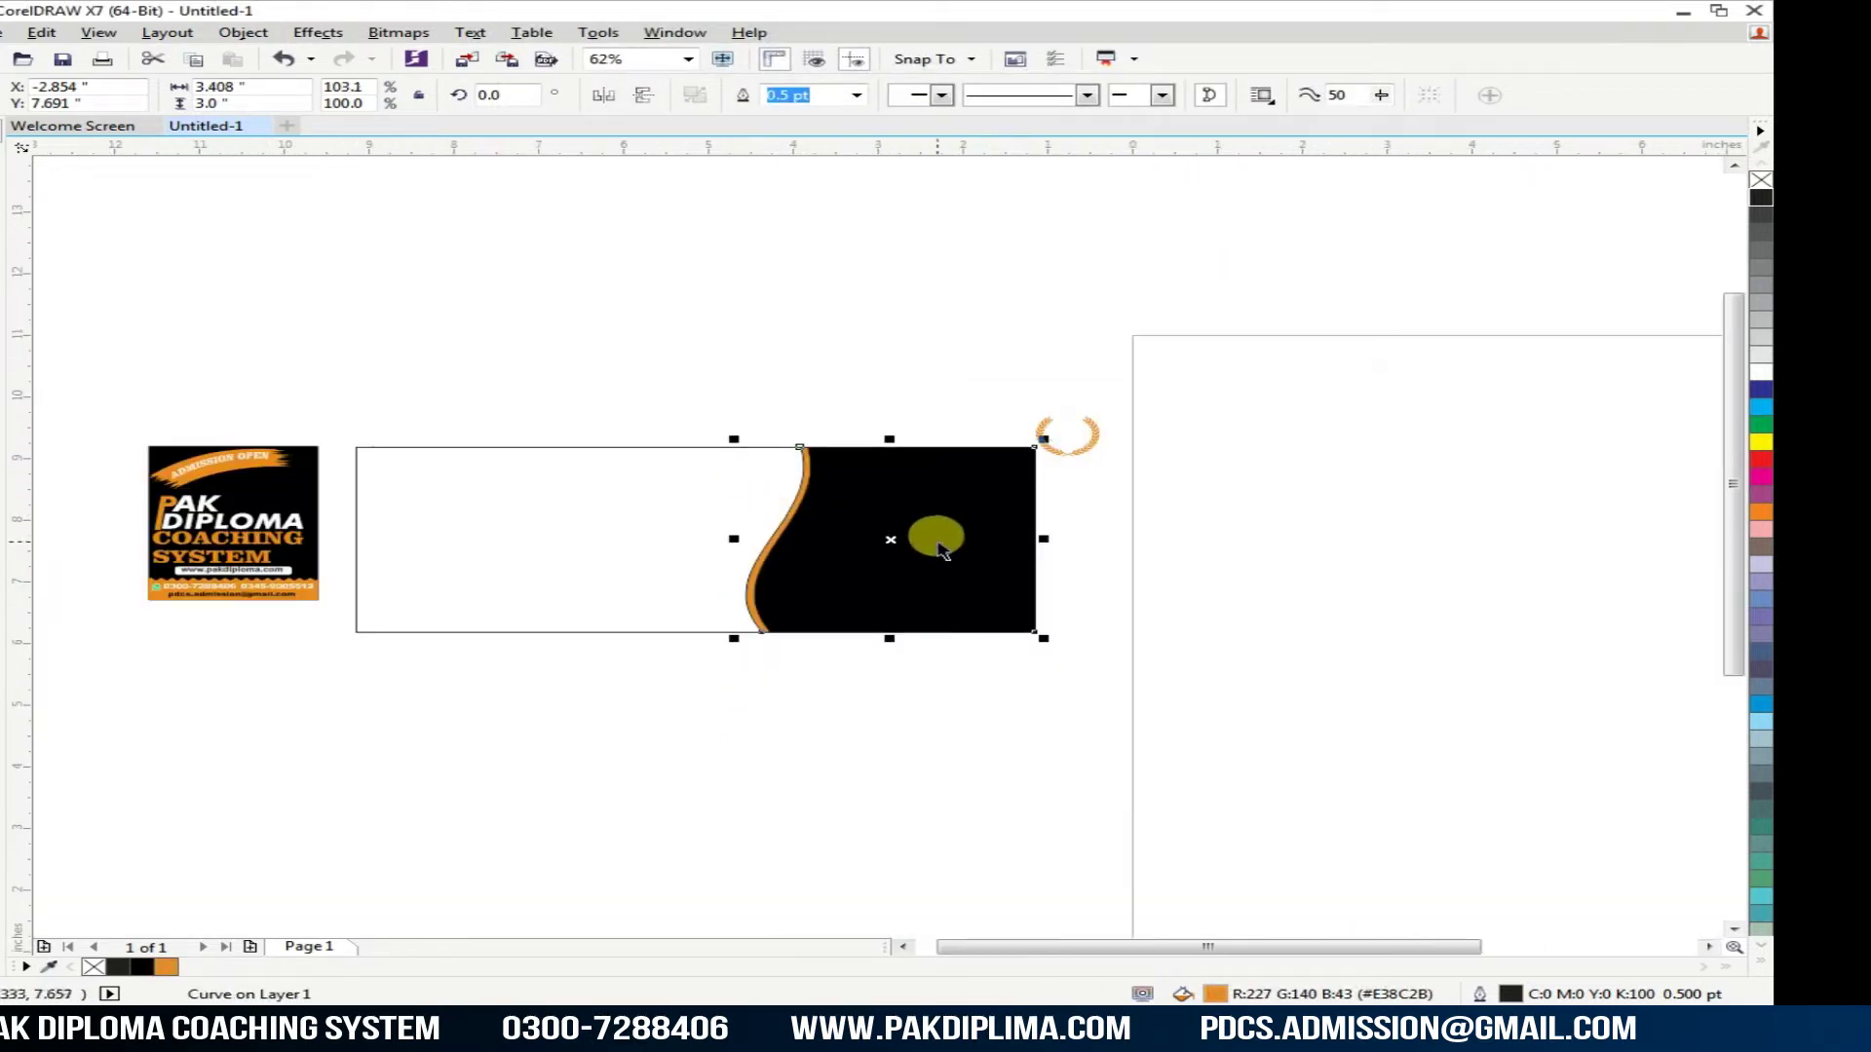
Step: Move the laurel logo up clear of the banner and remove the outlines from the black and orange shapes
left_click(1062, 558)
left_click(1081, 455)
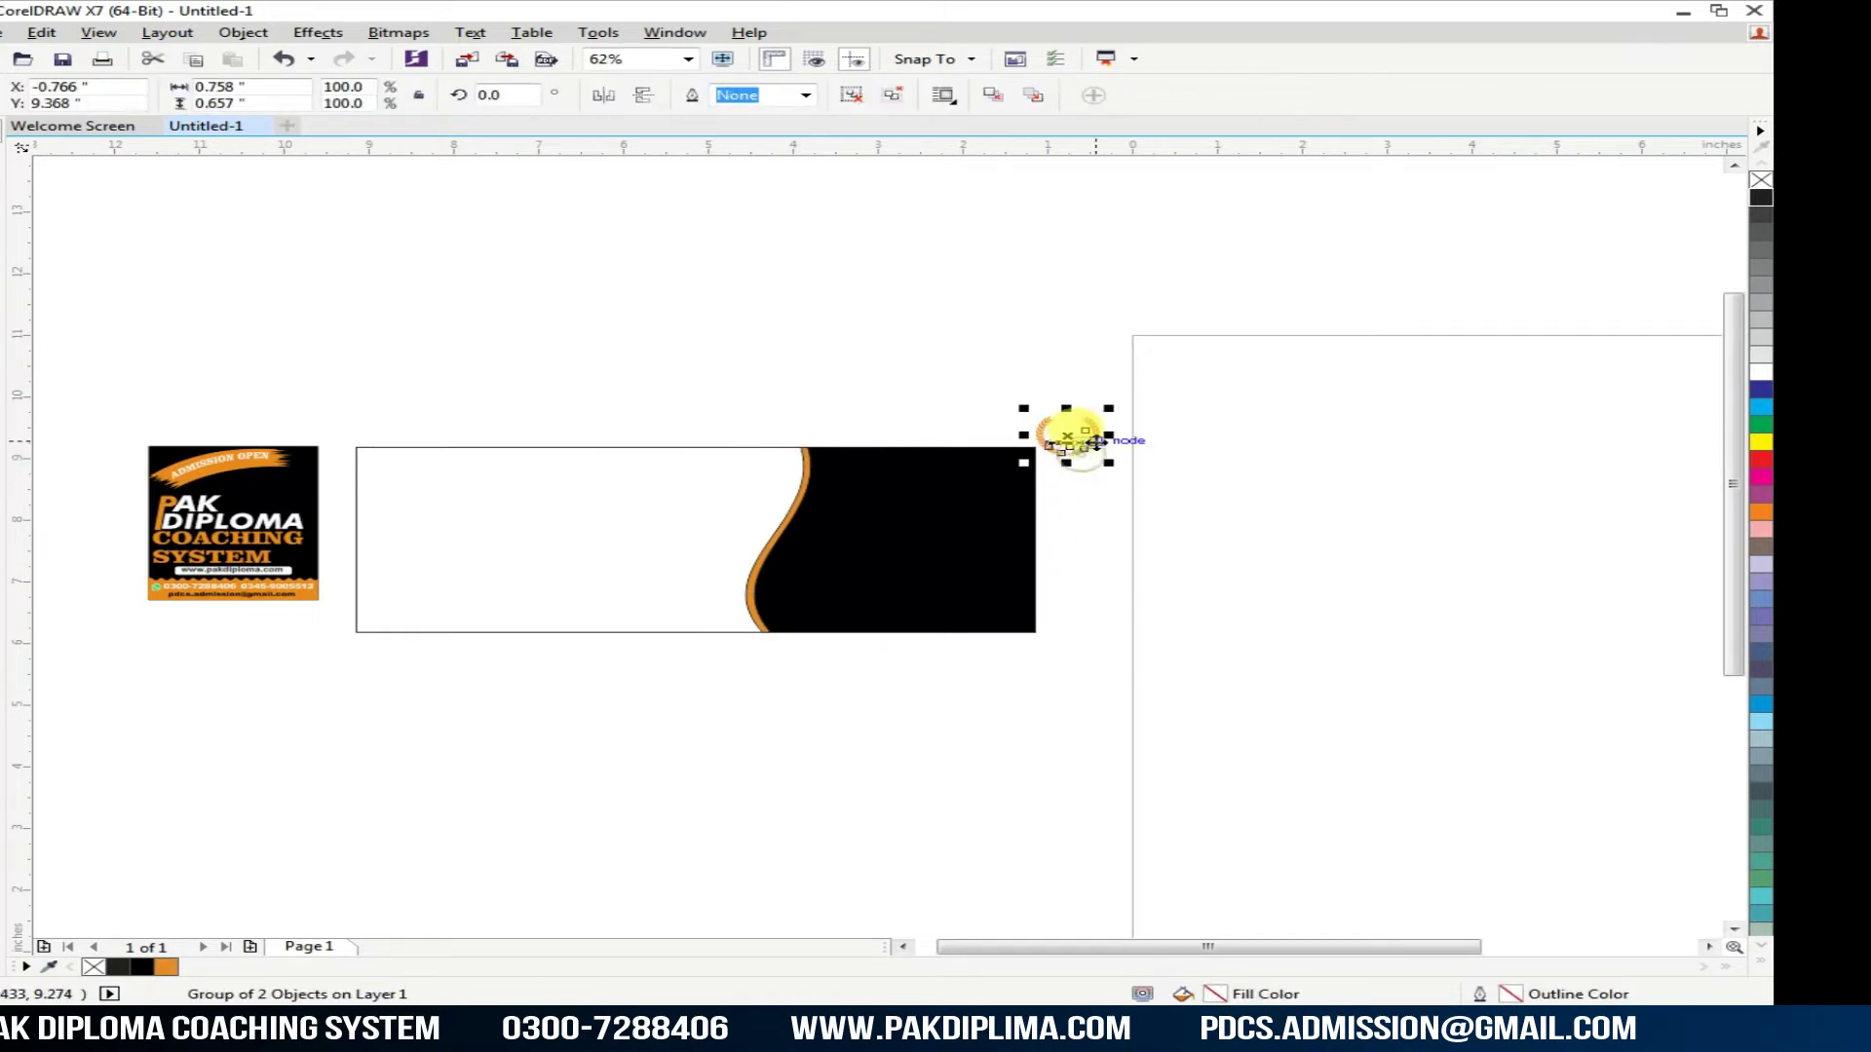
left_click_drag(1095, 437, 729, 665)
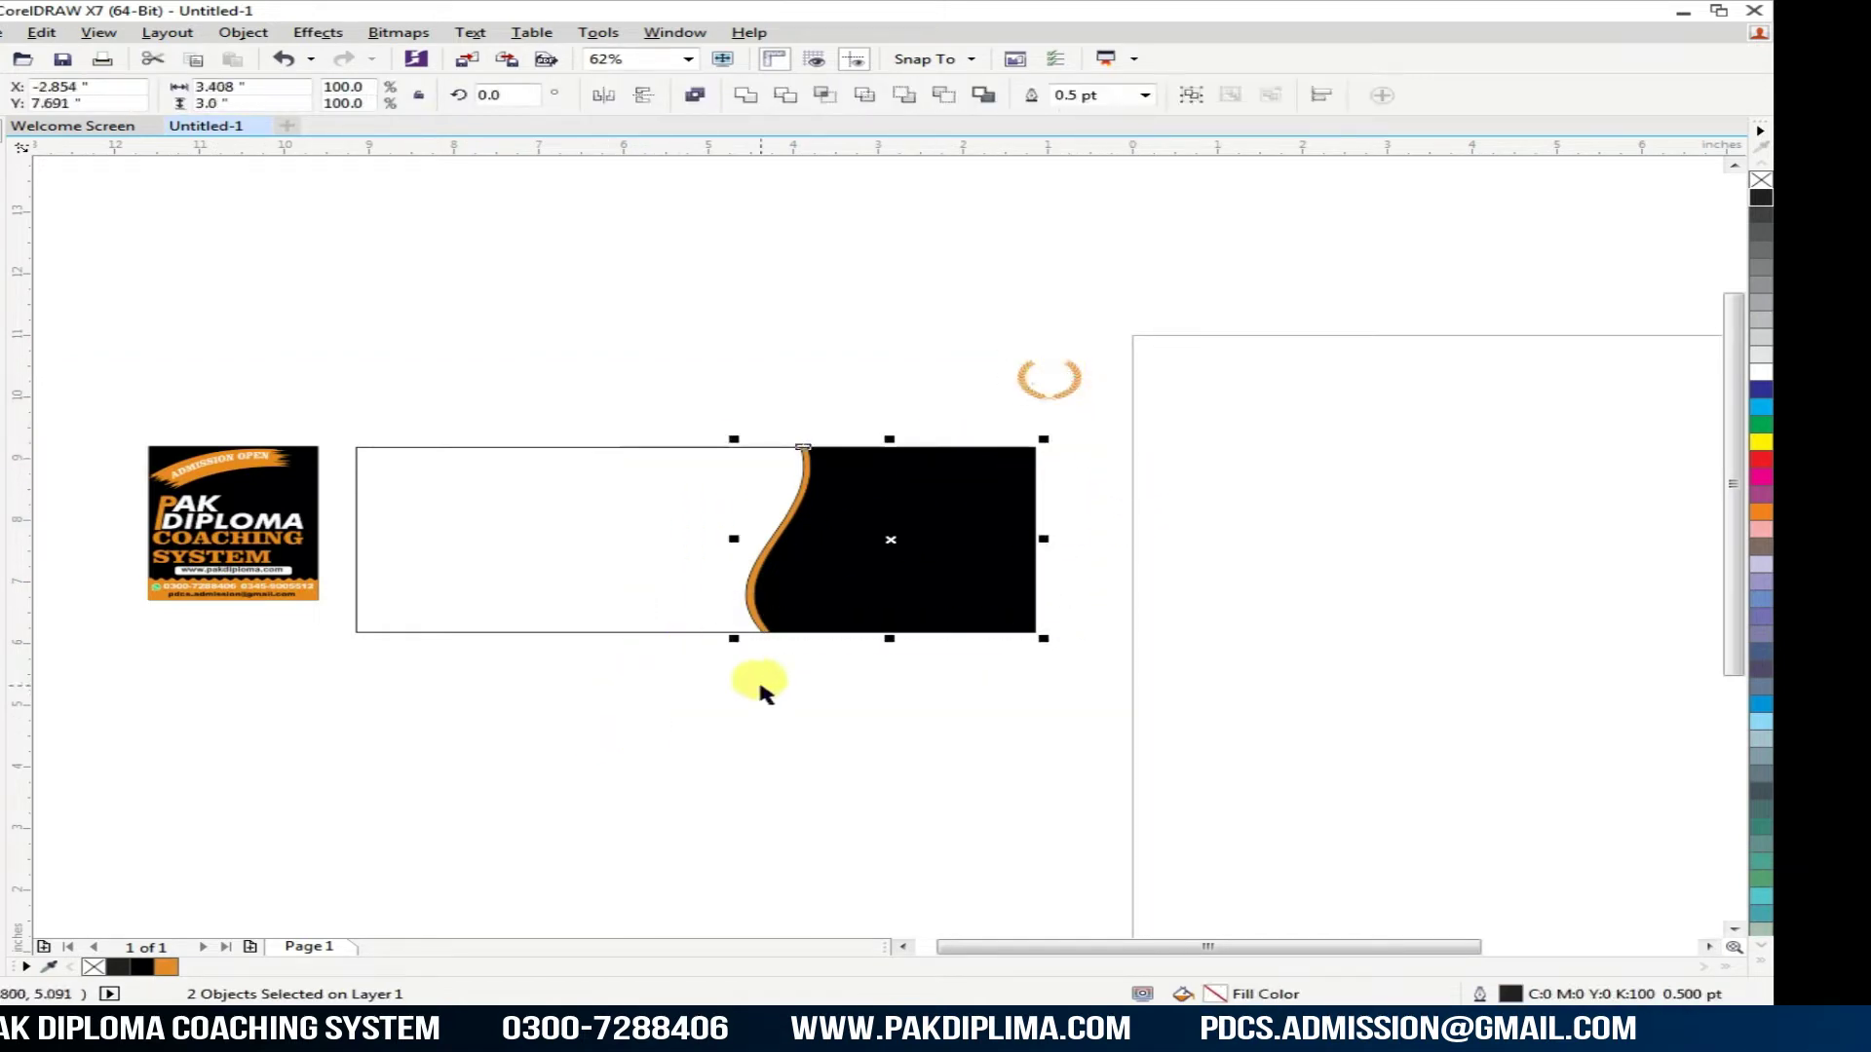
right_click(1759, 181)
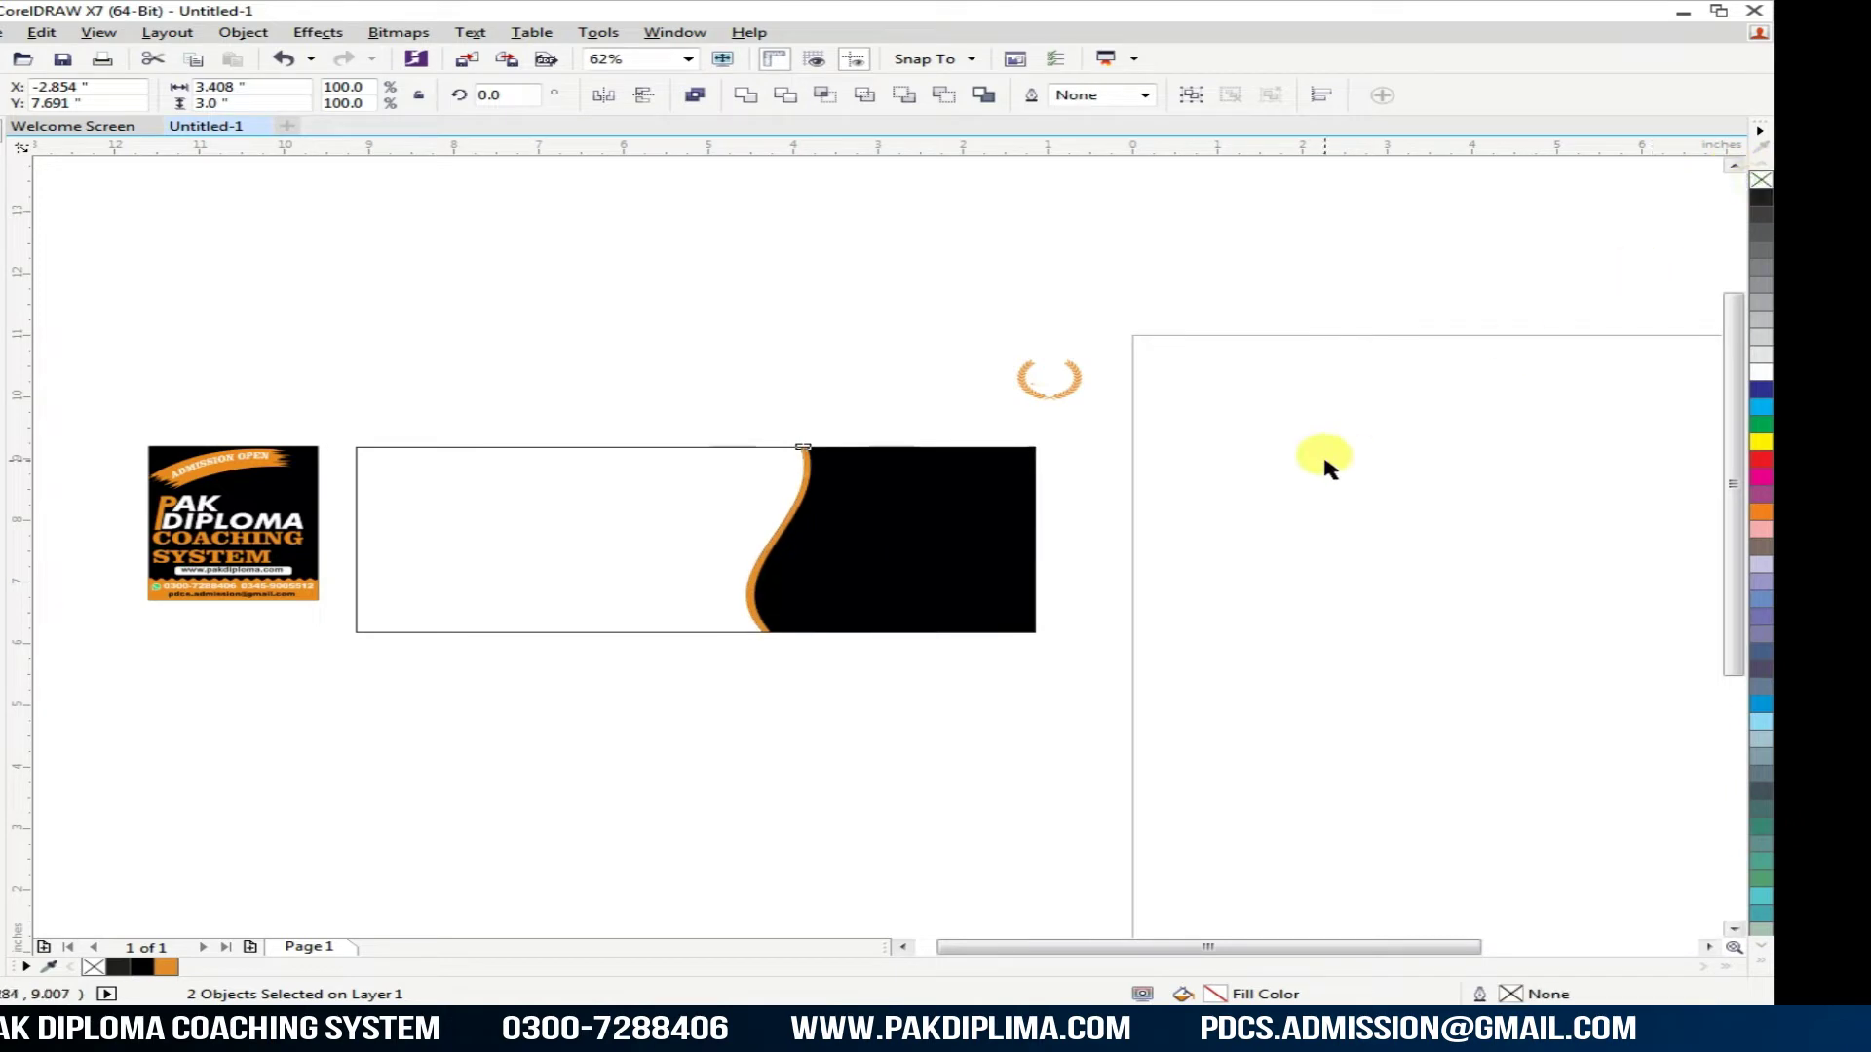
left_click(1326, 457)
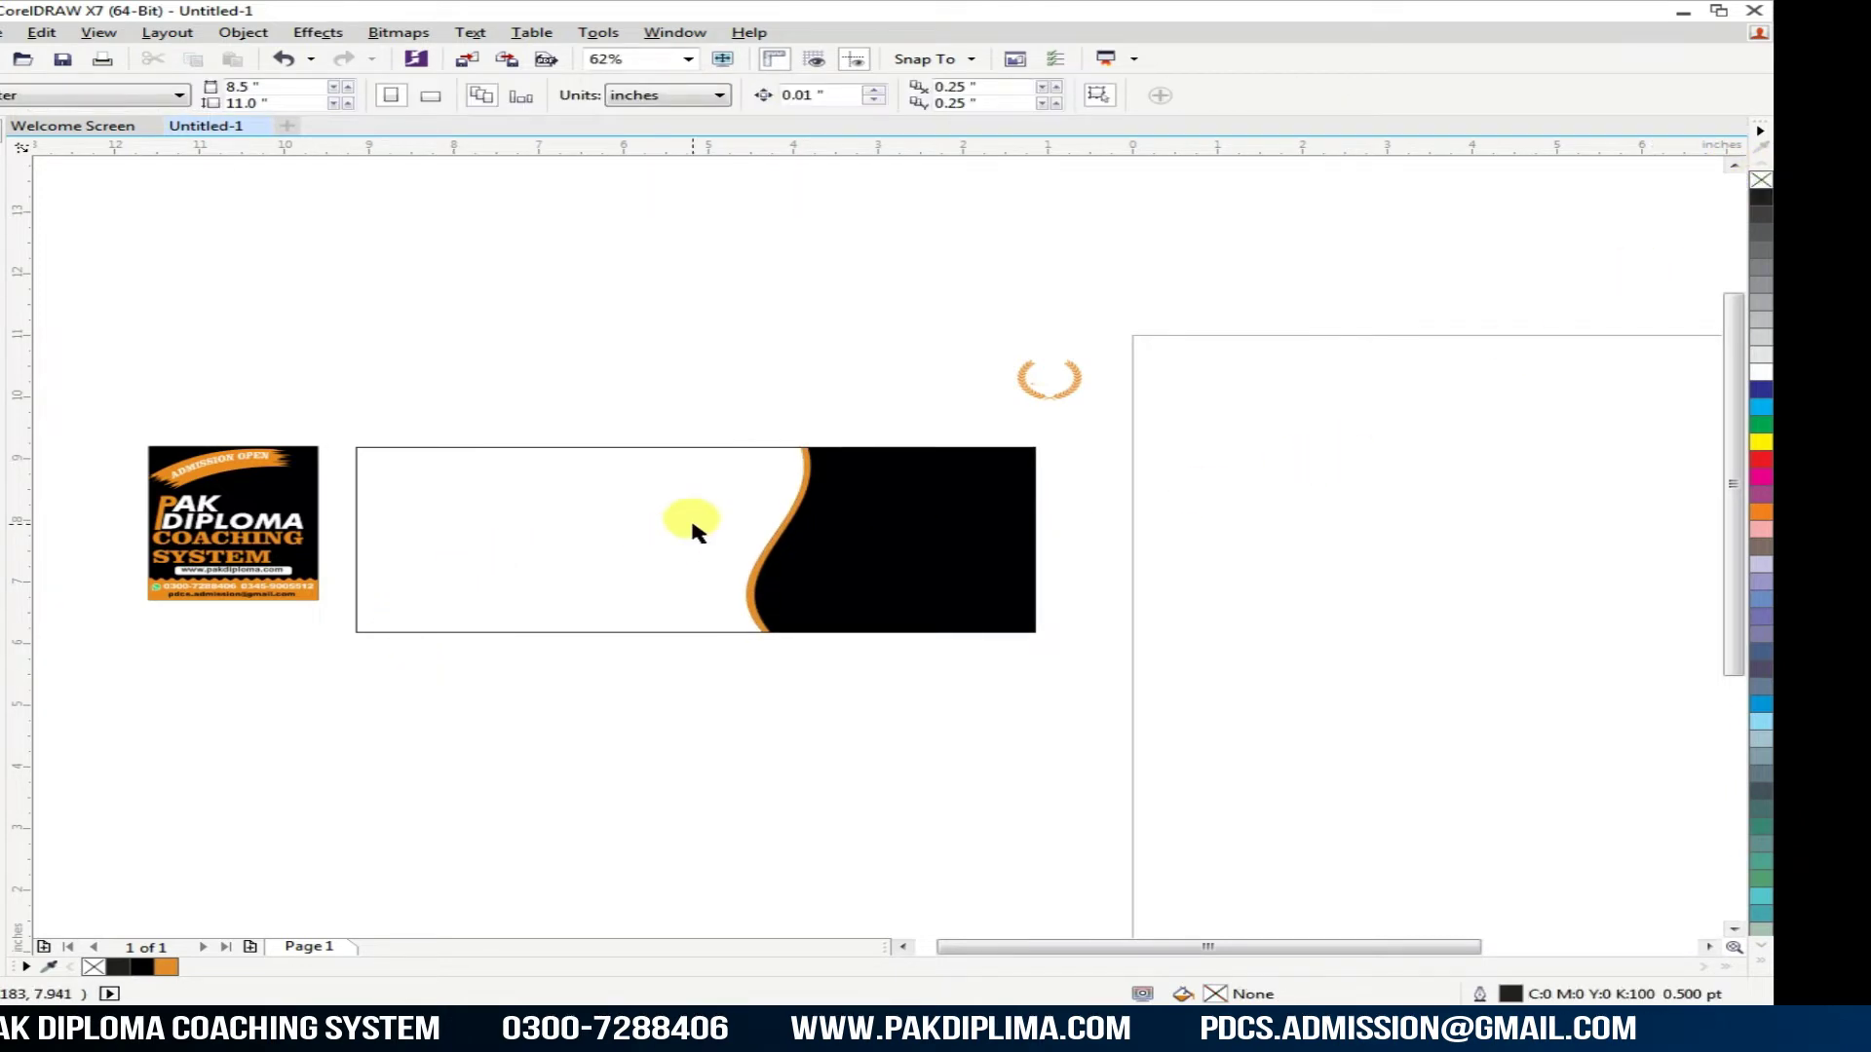
Step: Draw a circle above the white part of the banner and set its diameter to 2 inches
key("F7")
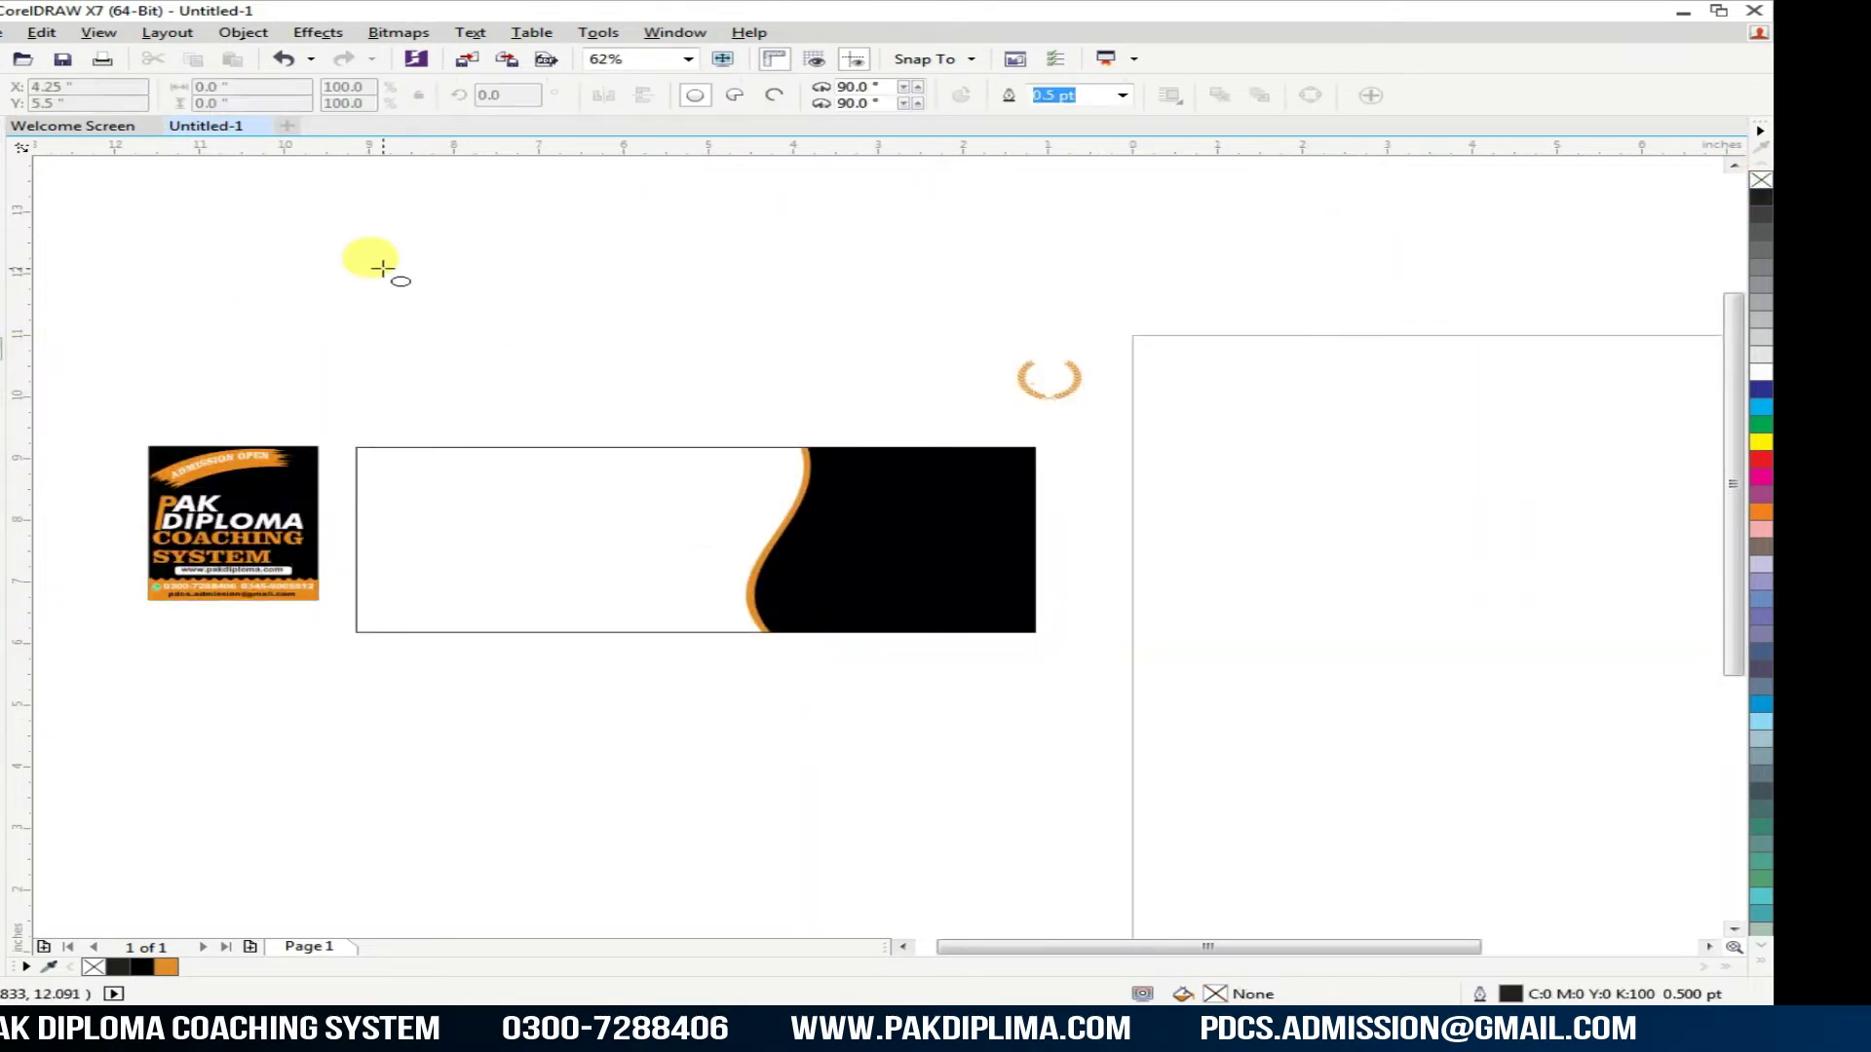
left_click_drag(378, 265, 661, 450)
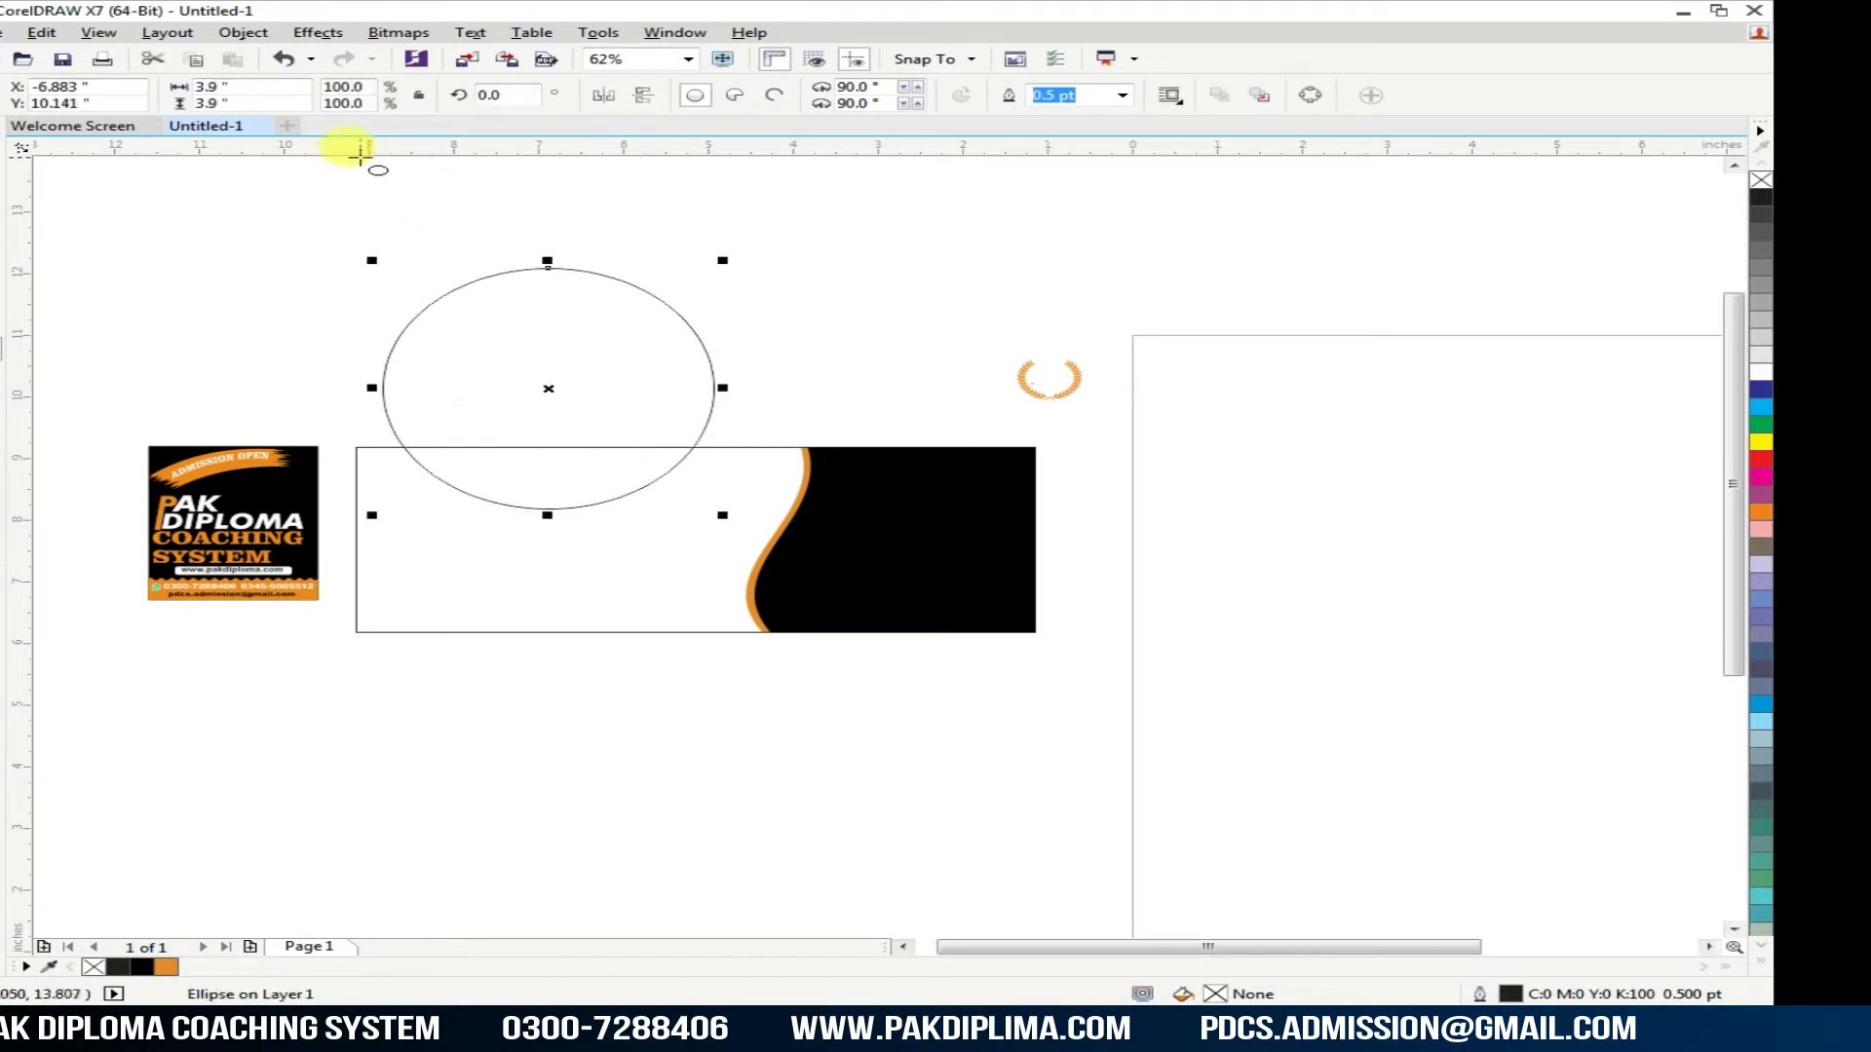
left_click(280, 87)
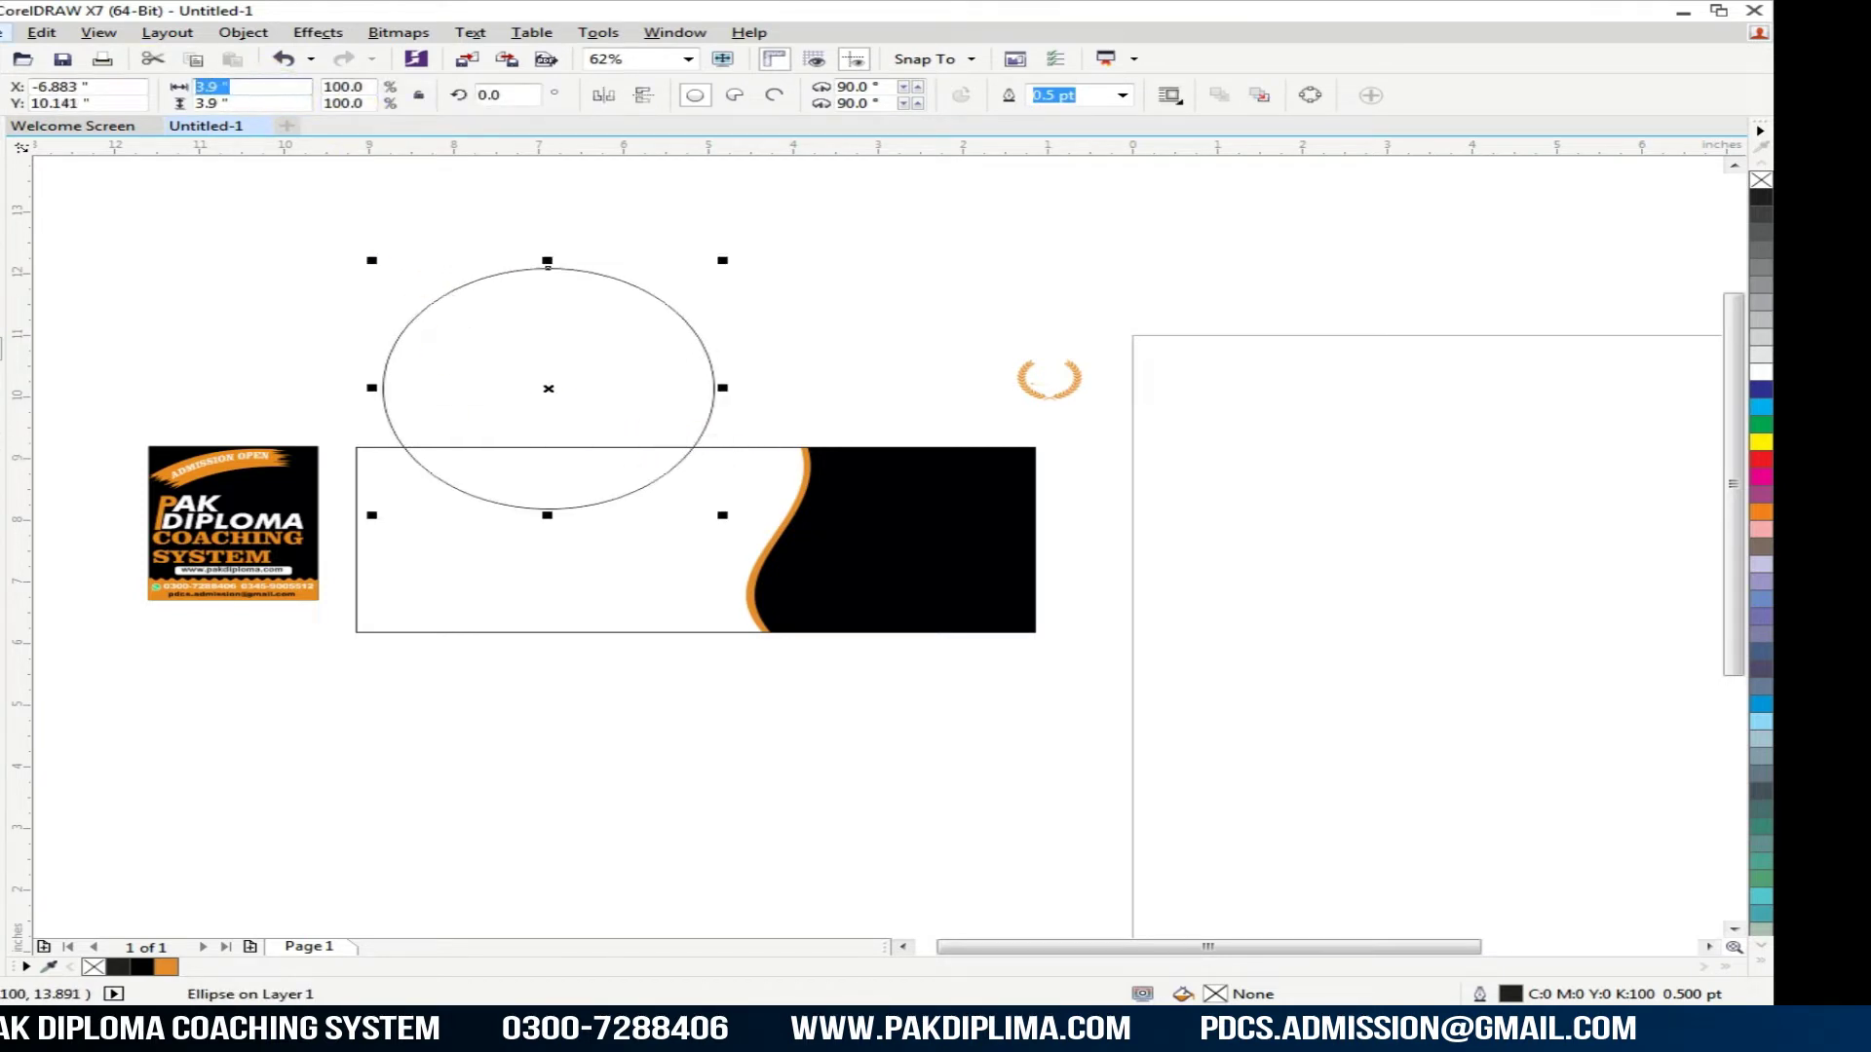
type("2")
key("Return")
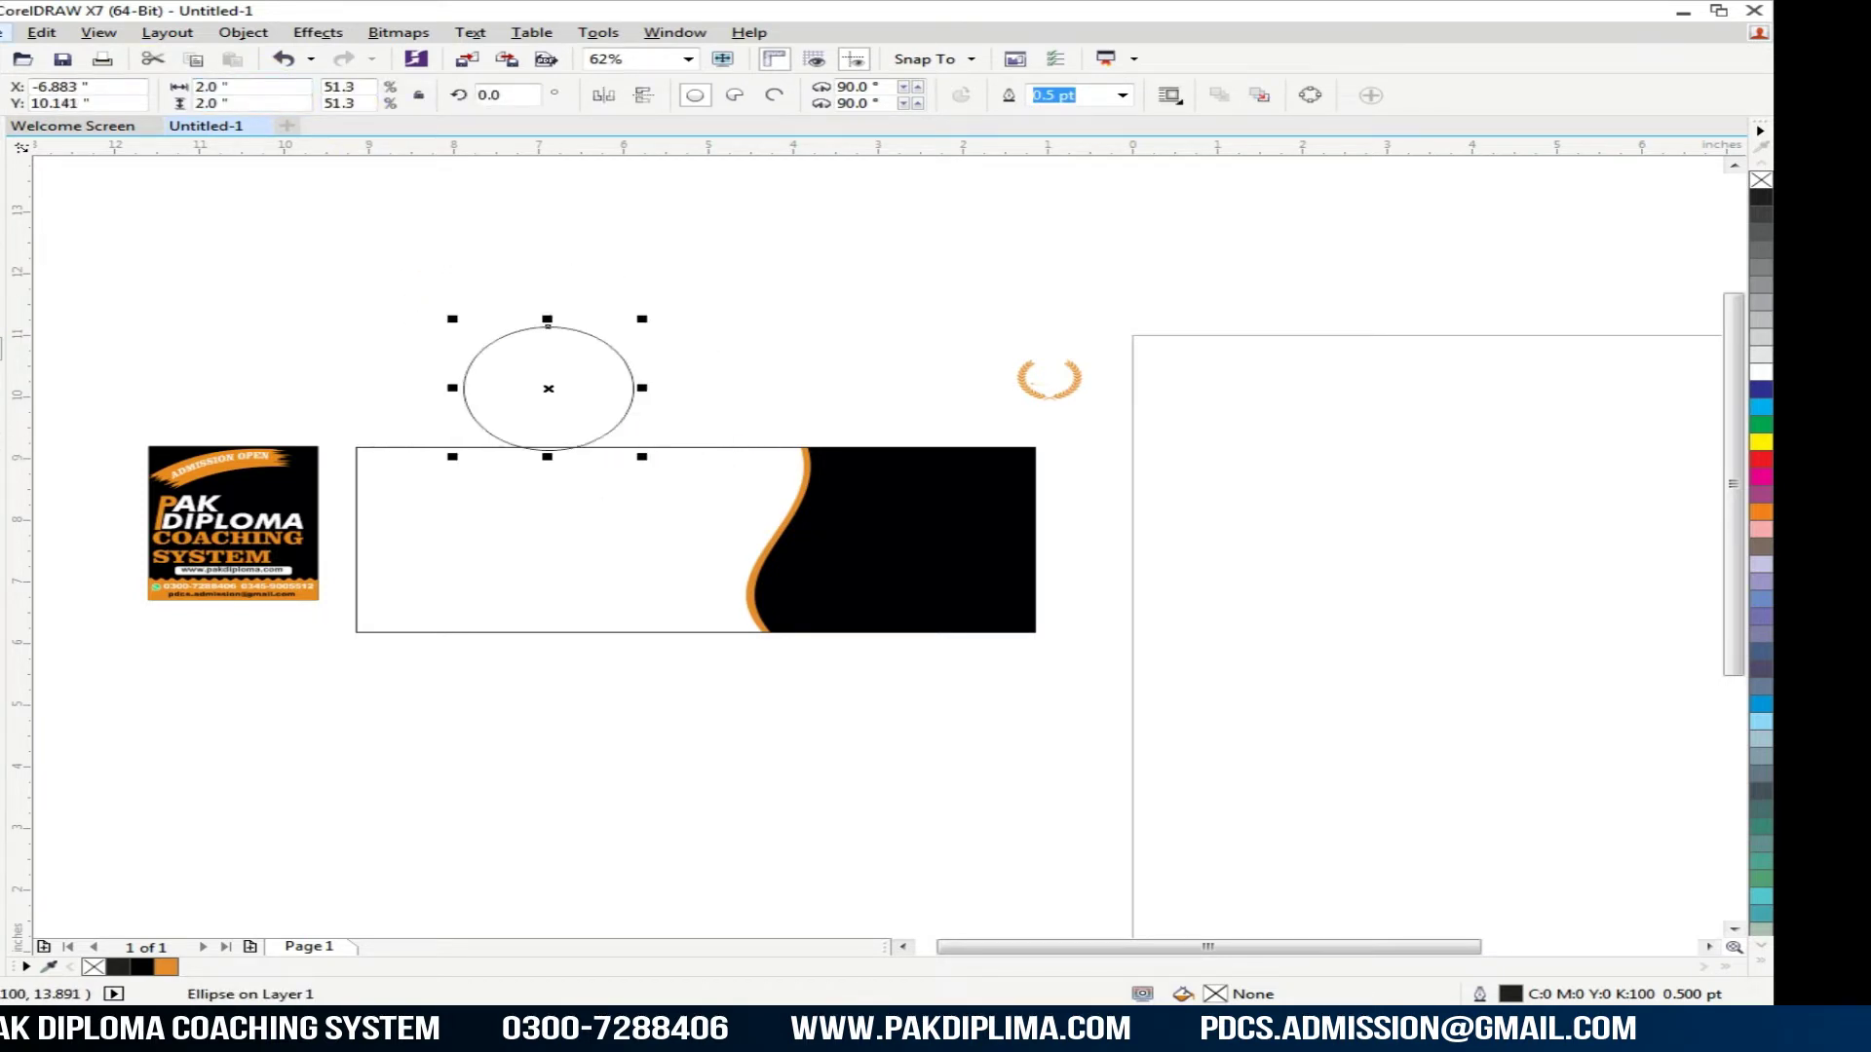
right_click(1, 35)
left_click(465, 284)
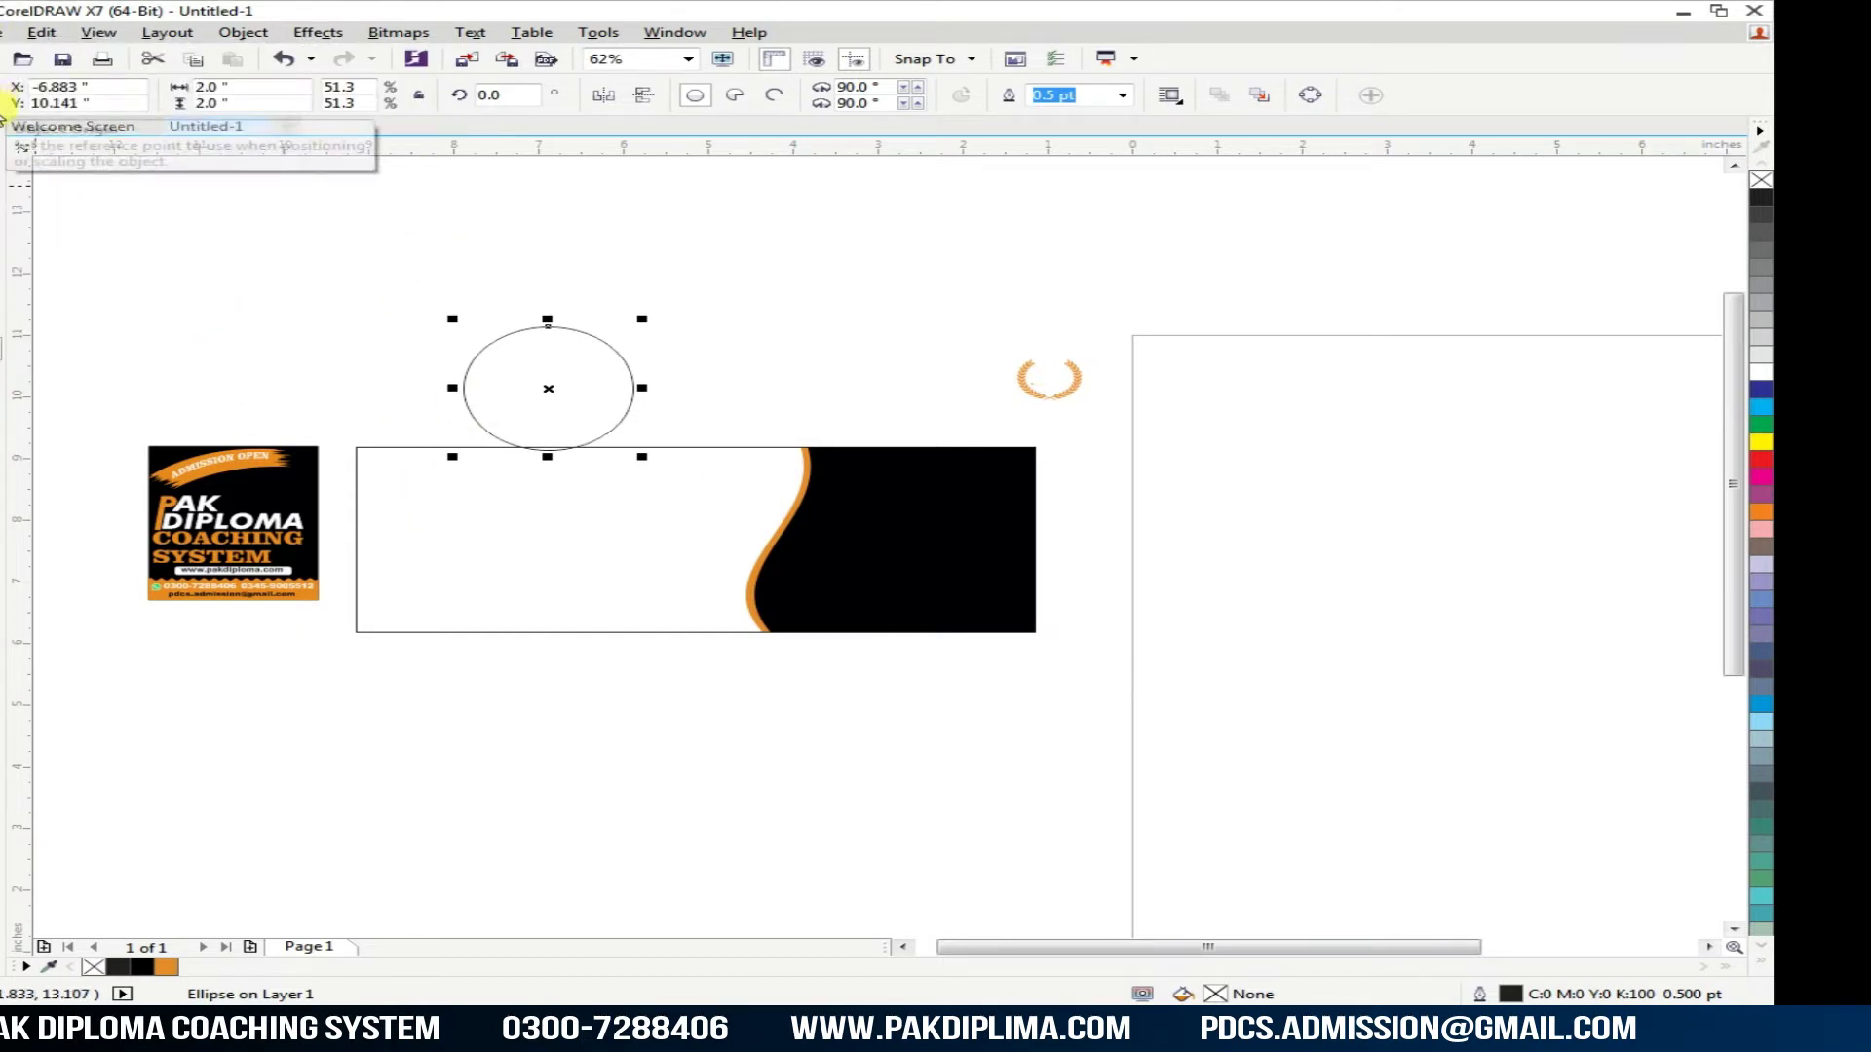
Step: Place the circle over the upper part of the orange curve, fill it white and remove its outline
scroll(895, 419, "up", 2)
left_click_drag(232, 362, 761, 611)
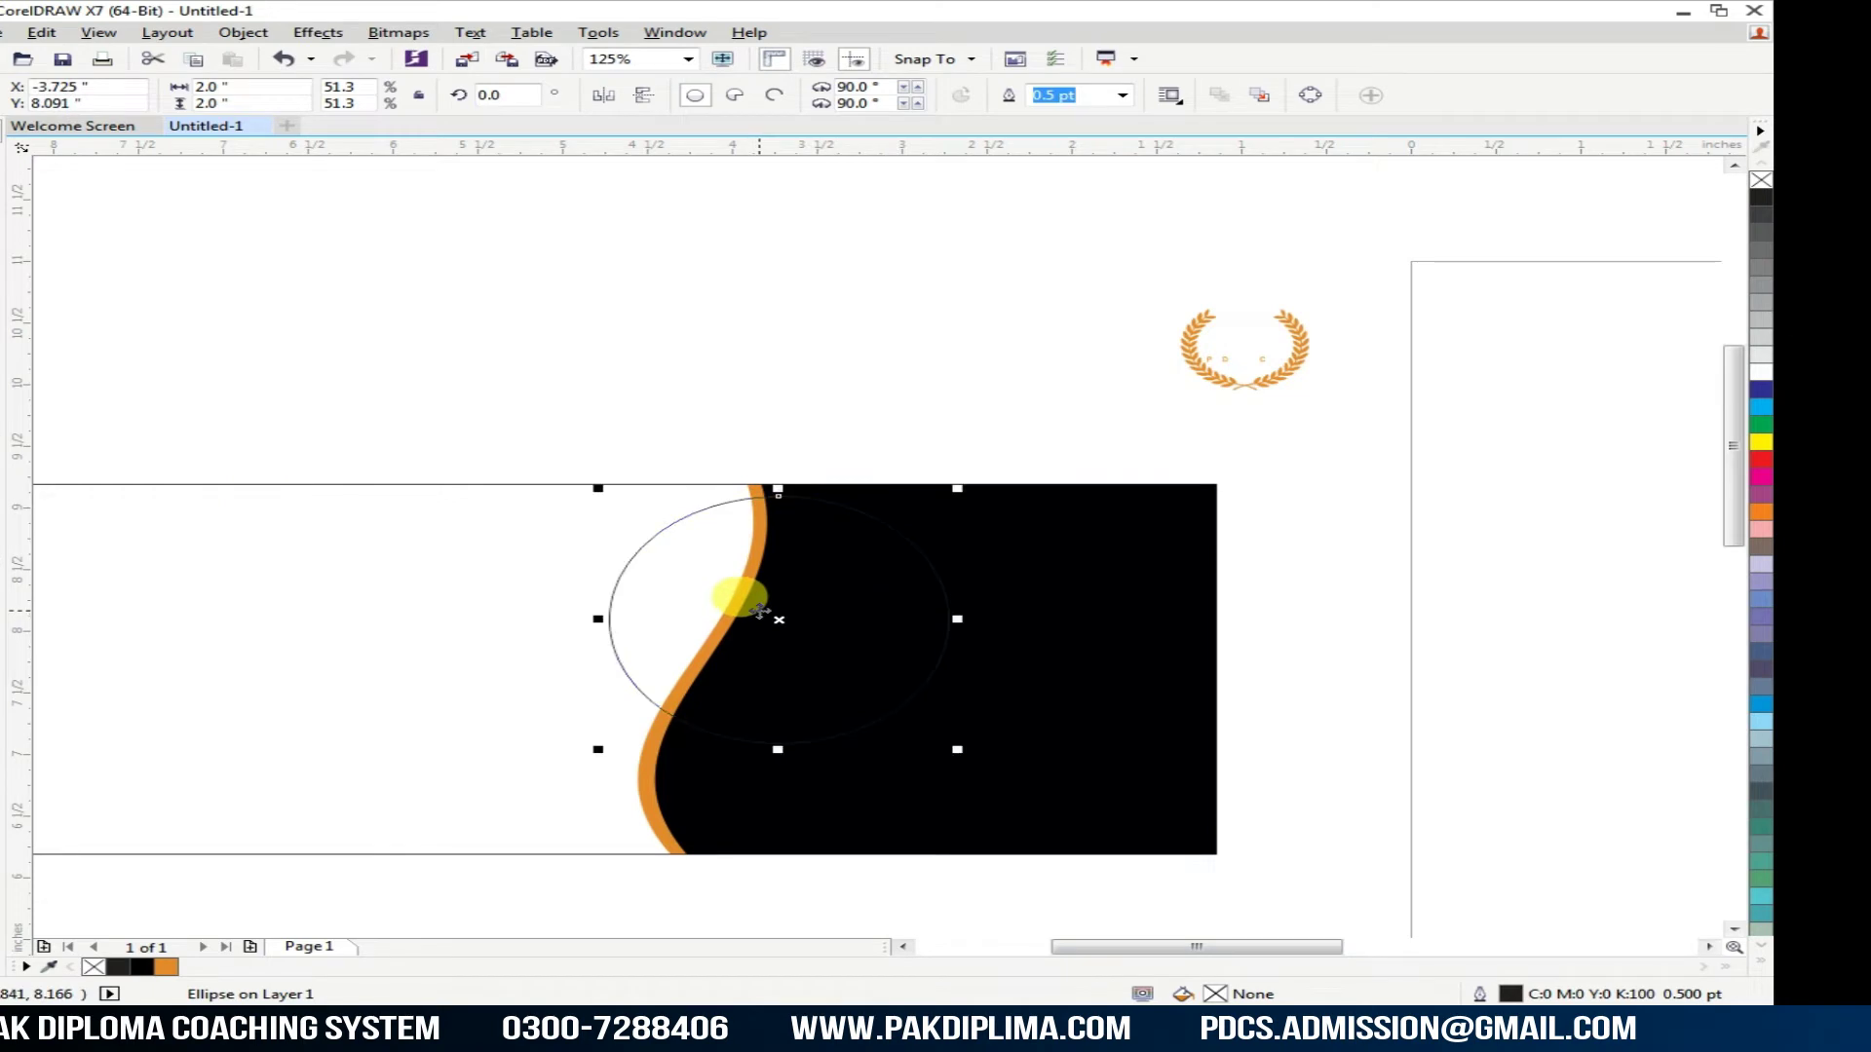
scroll(761, 611, "up", 2)
scroll(759, 608, "down", 2)
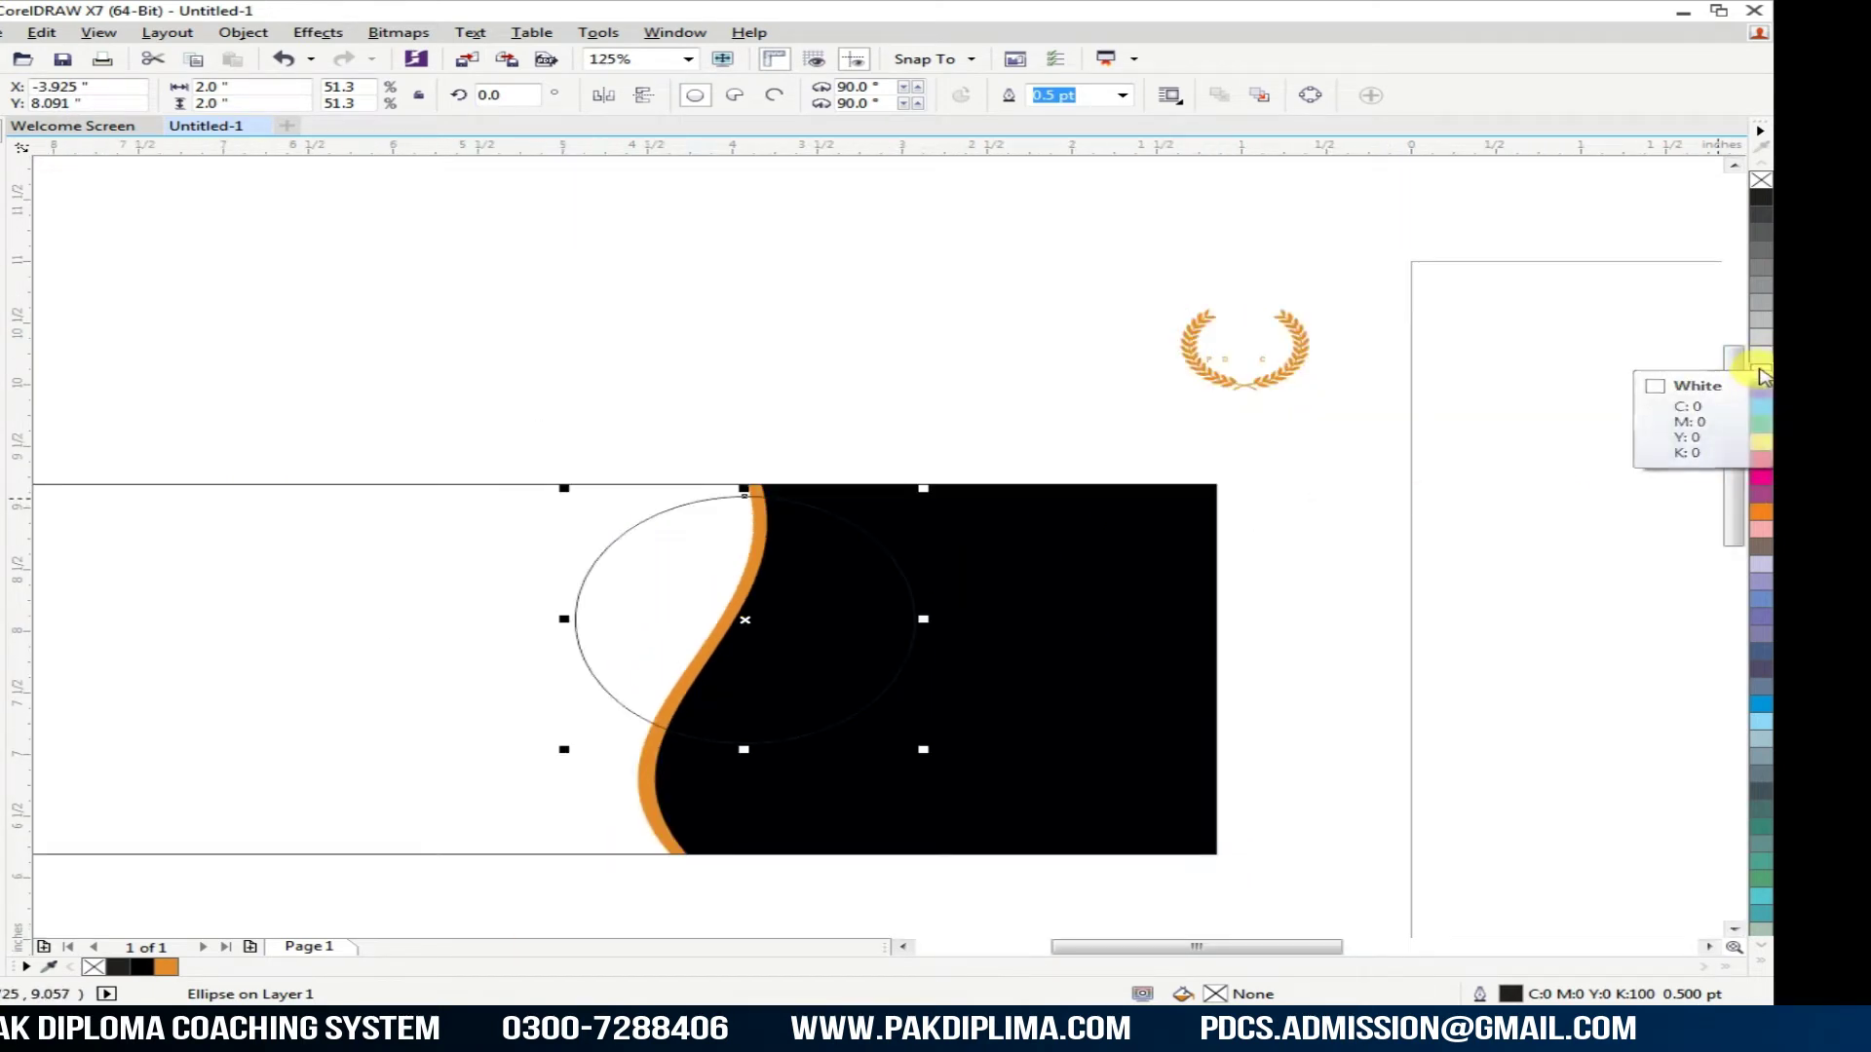
left_click(1761, 362)
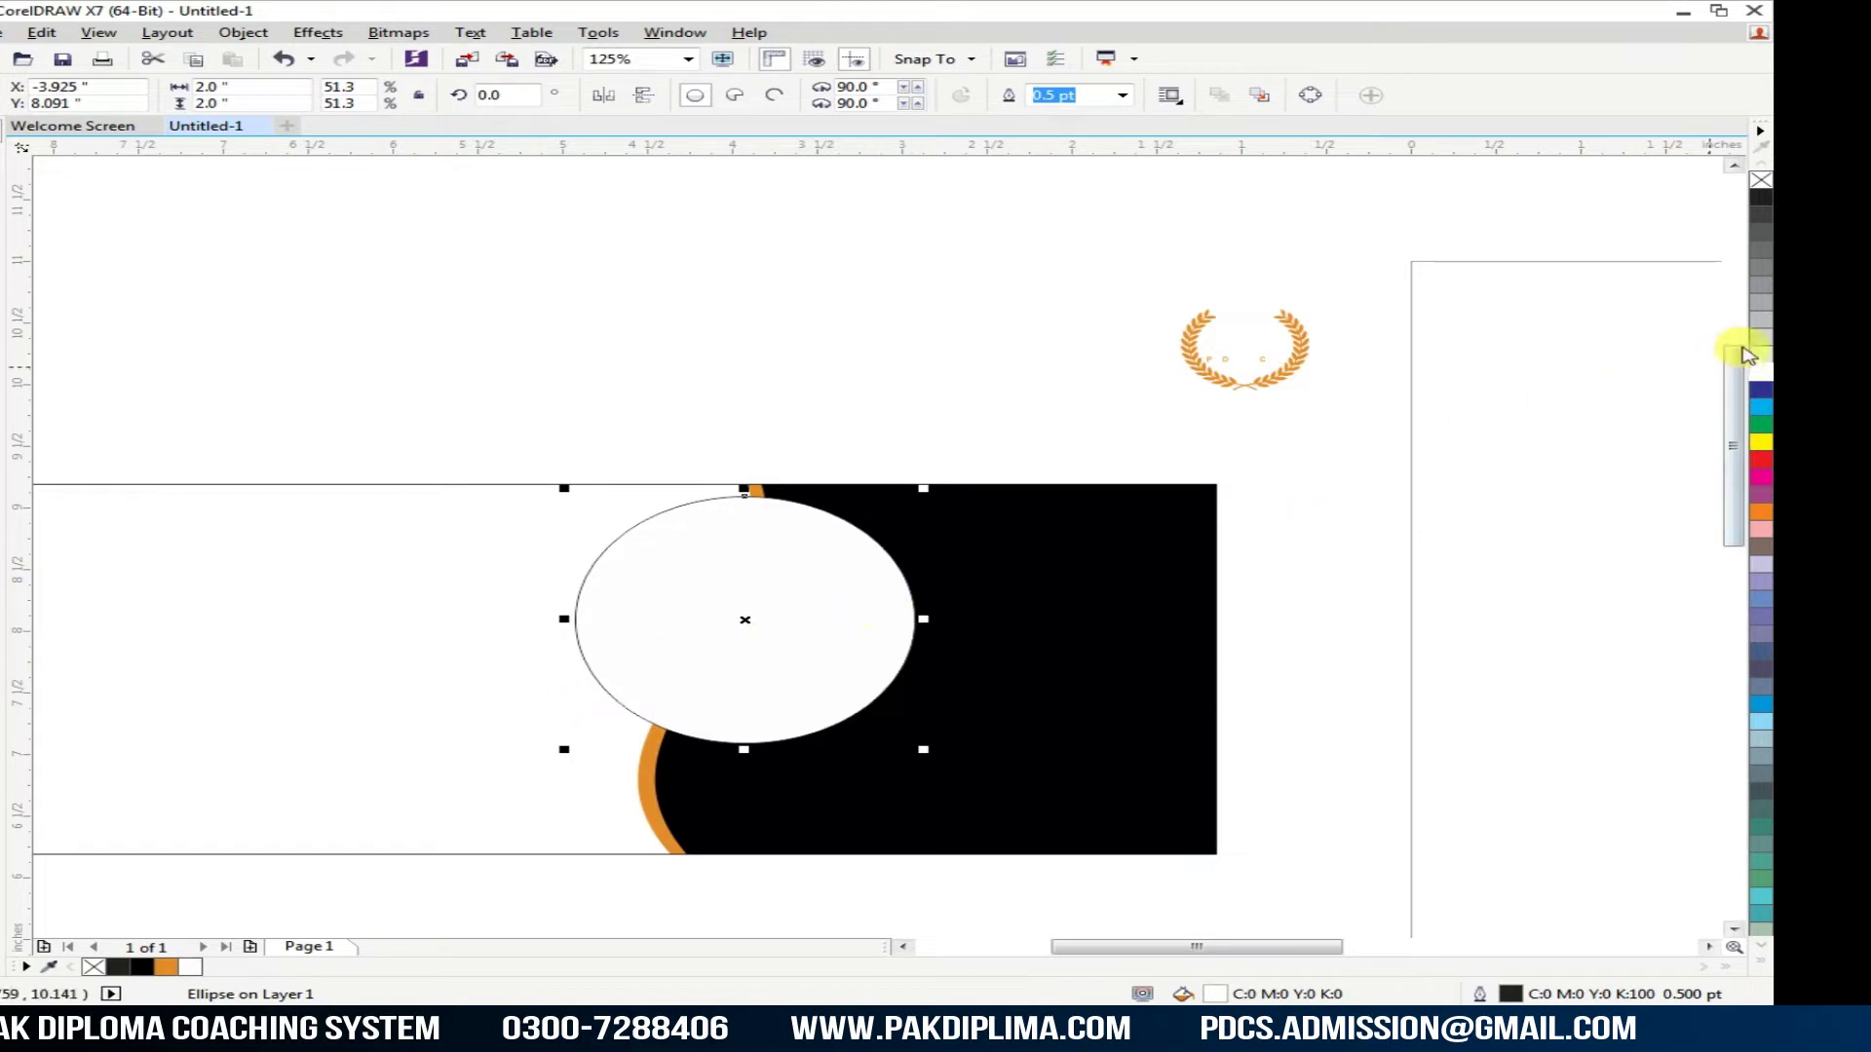
right_click(1761, 186)
scroll(795, 676, "up", 2)
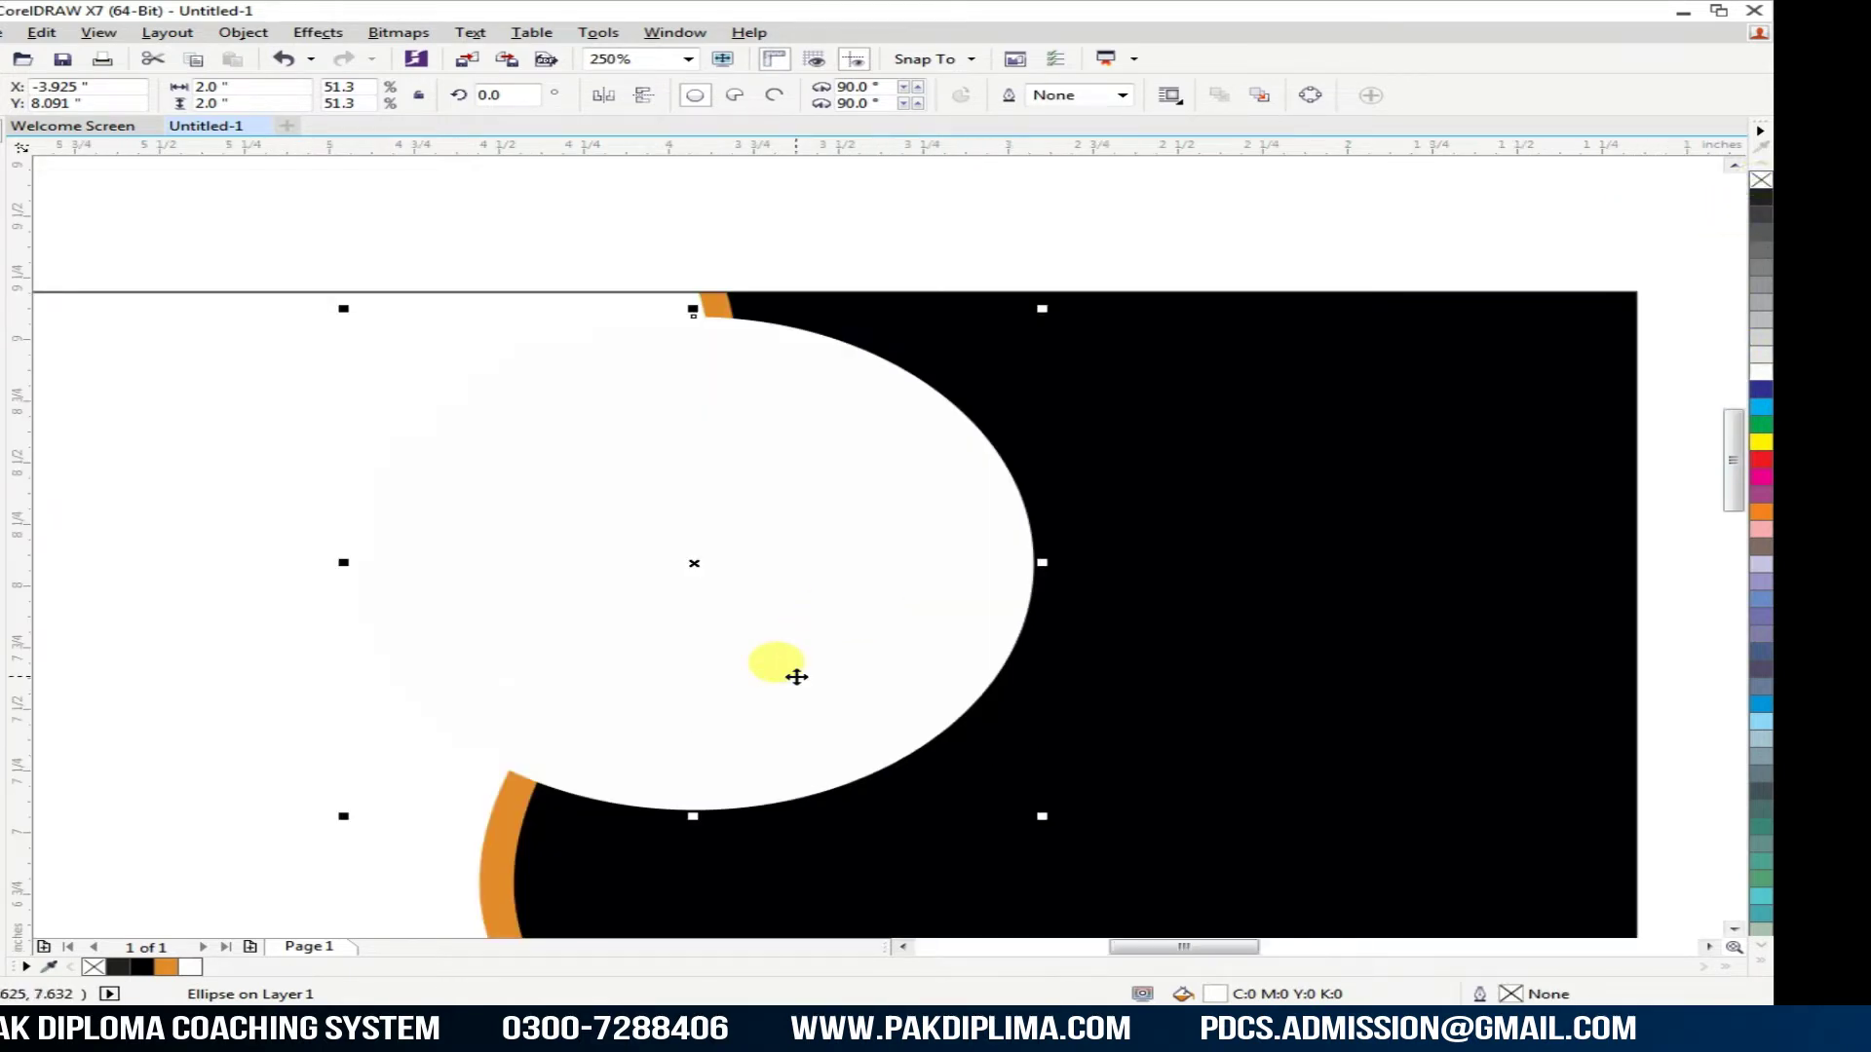
Step: Create a 2.1-inch concentric copy of the white circle, fill it with the same orange and place it behind as a ring
left_click_drag(1042, 816, 1065, 822)
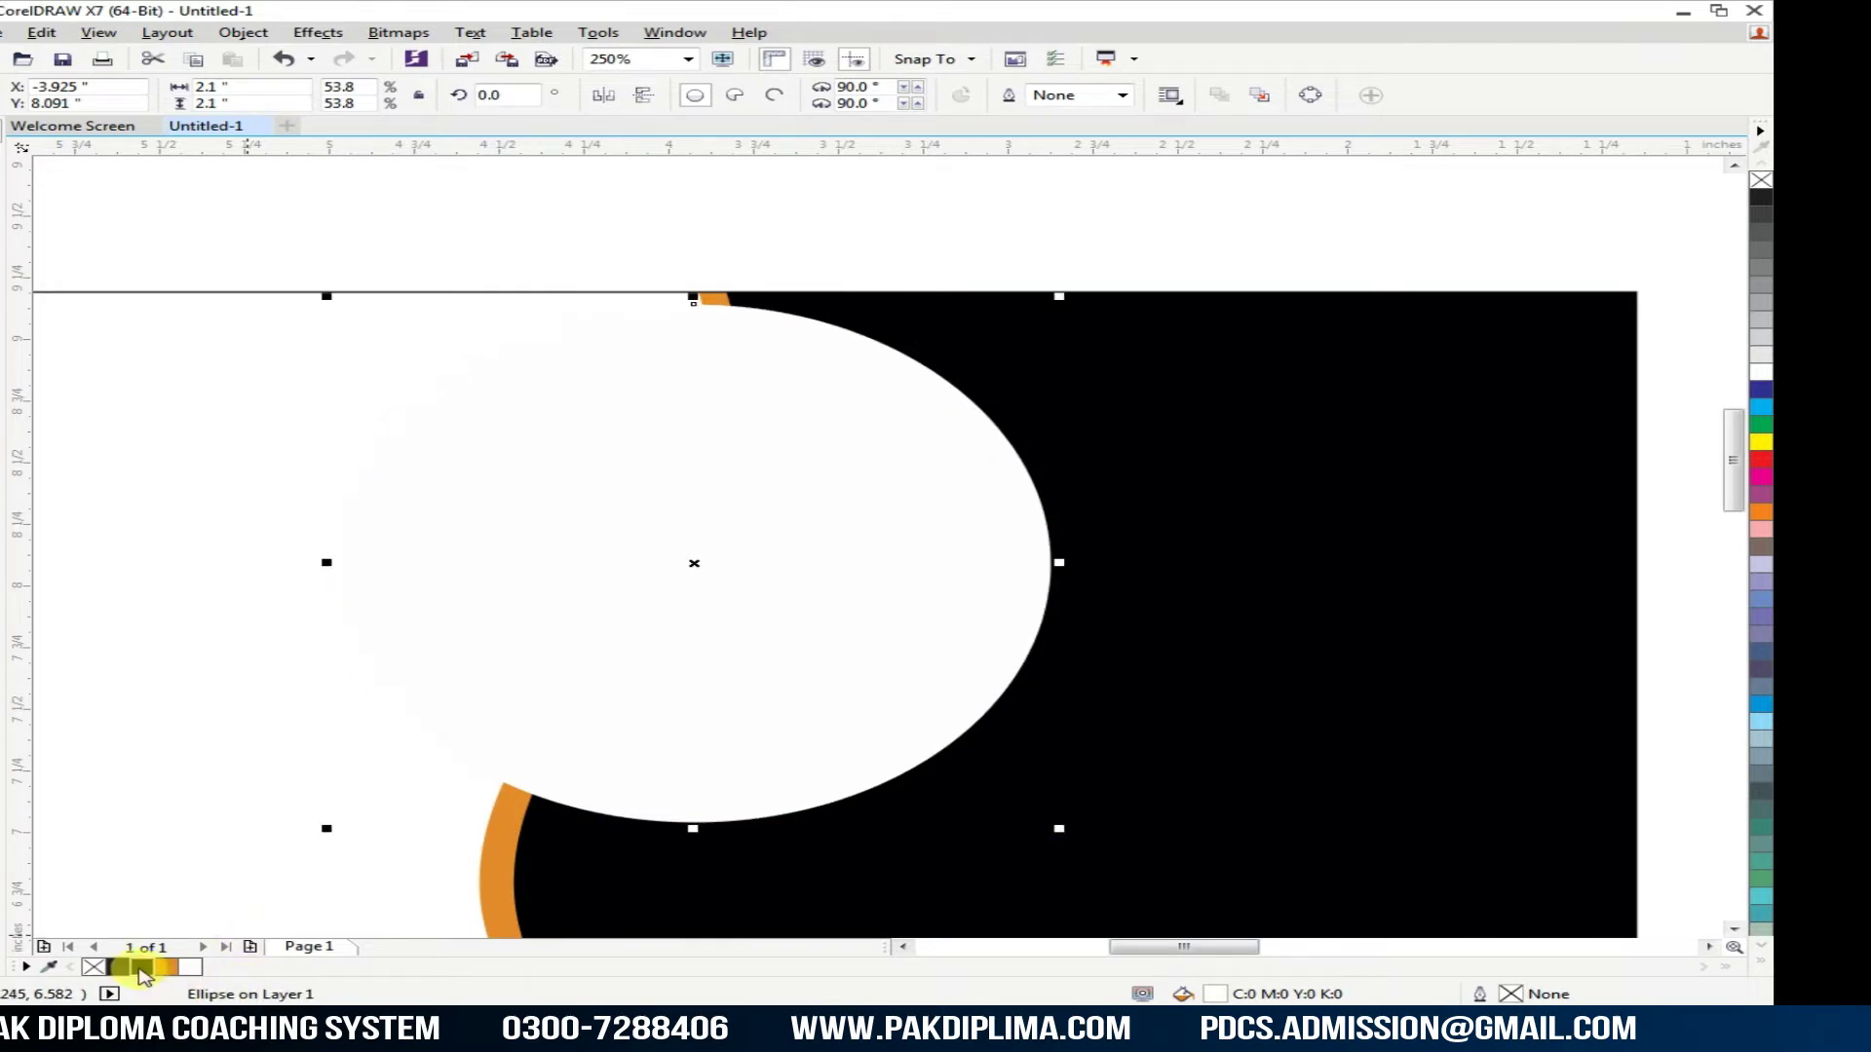
left_click(166, 968)
key("ctrl+Page_Down")
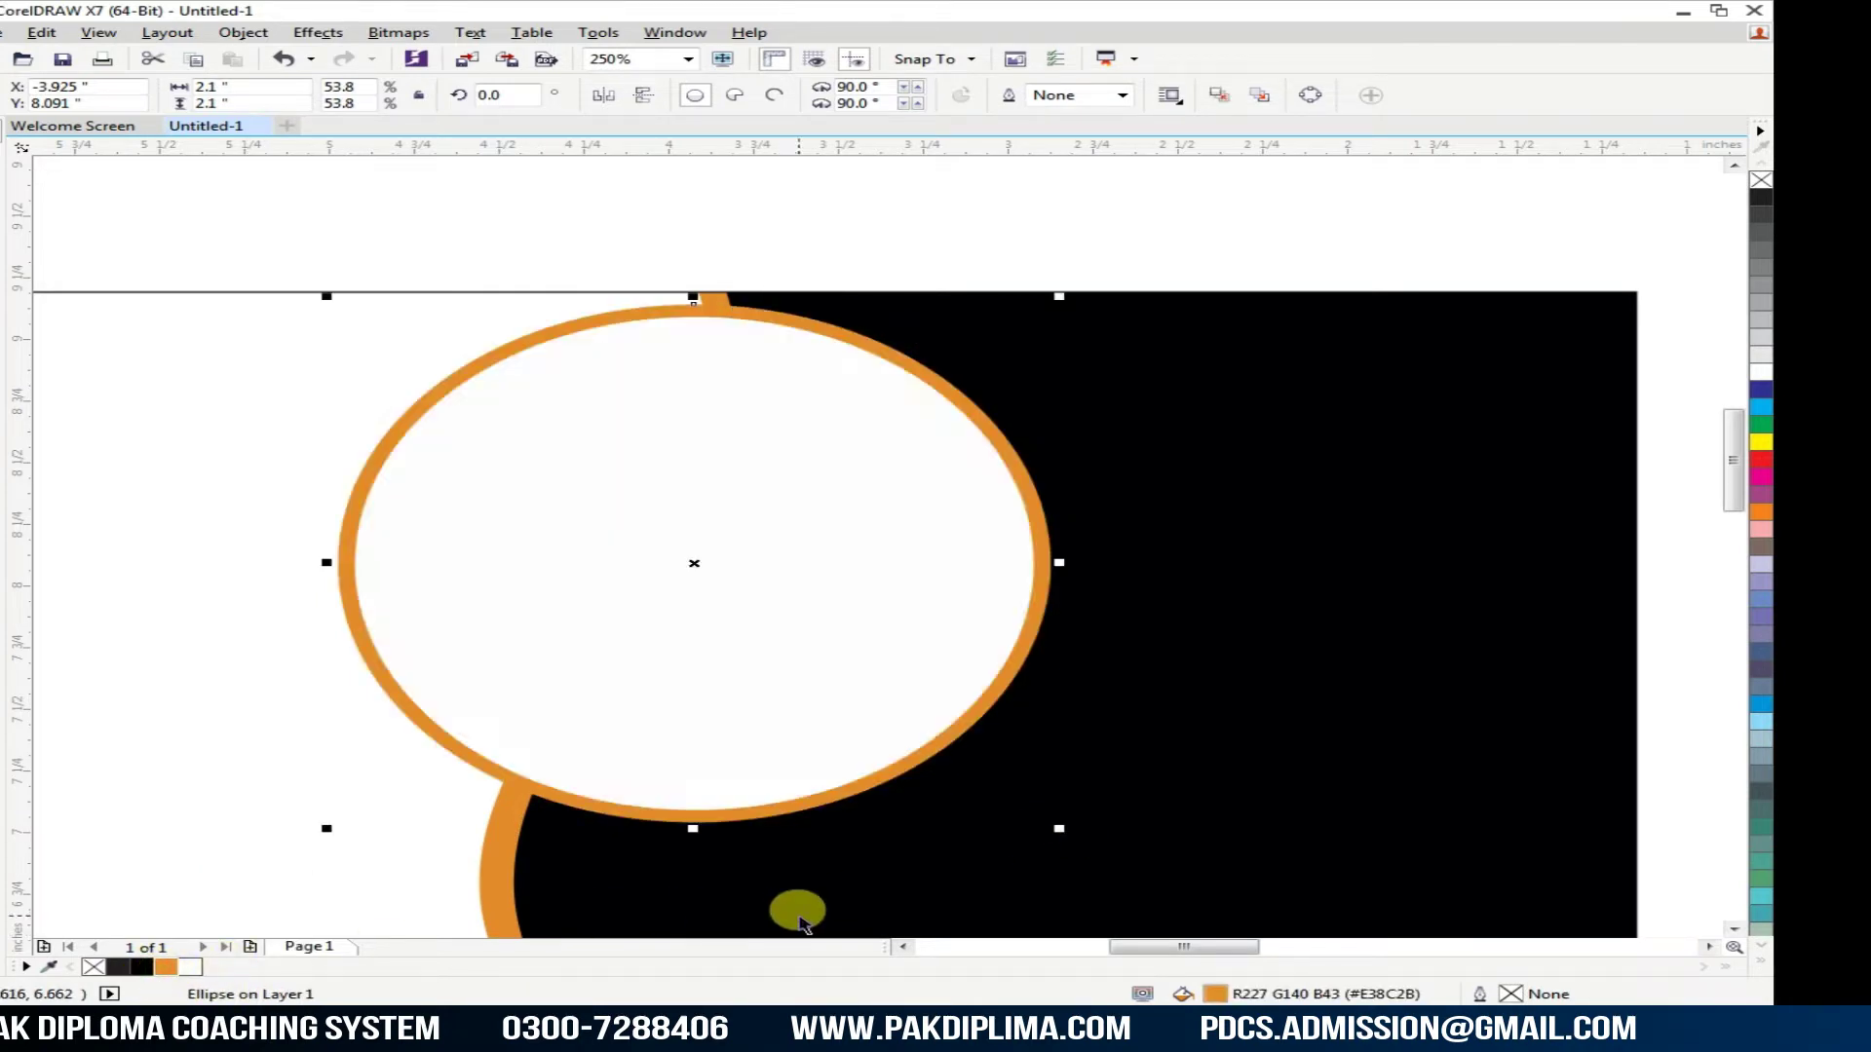
scroll(492, 655, "down", 2)
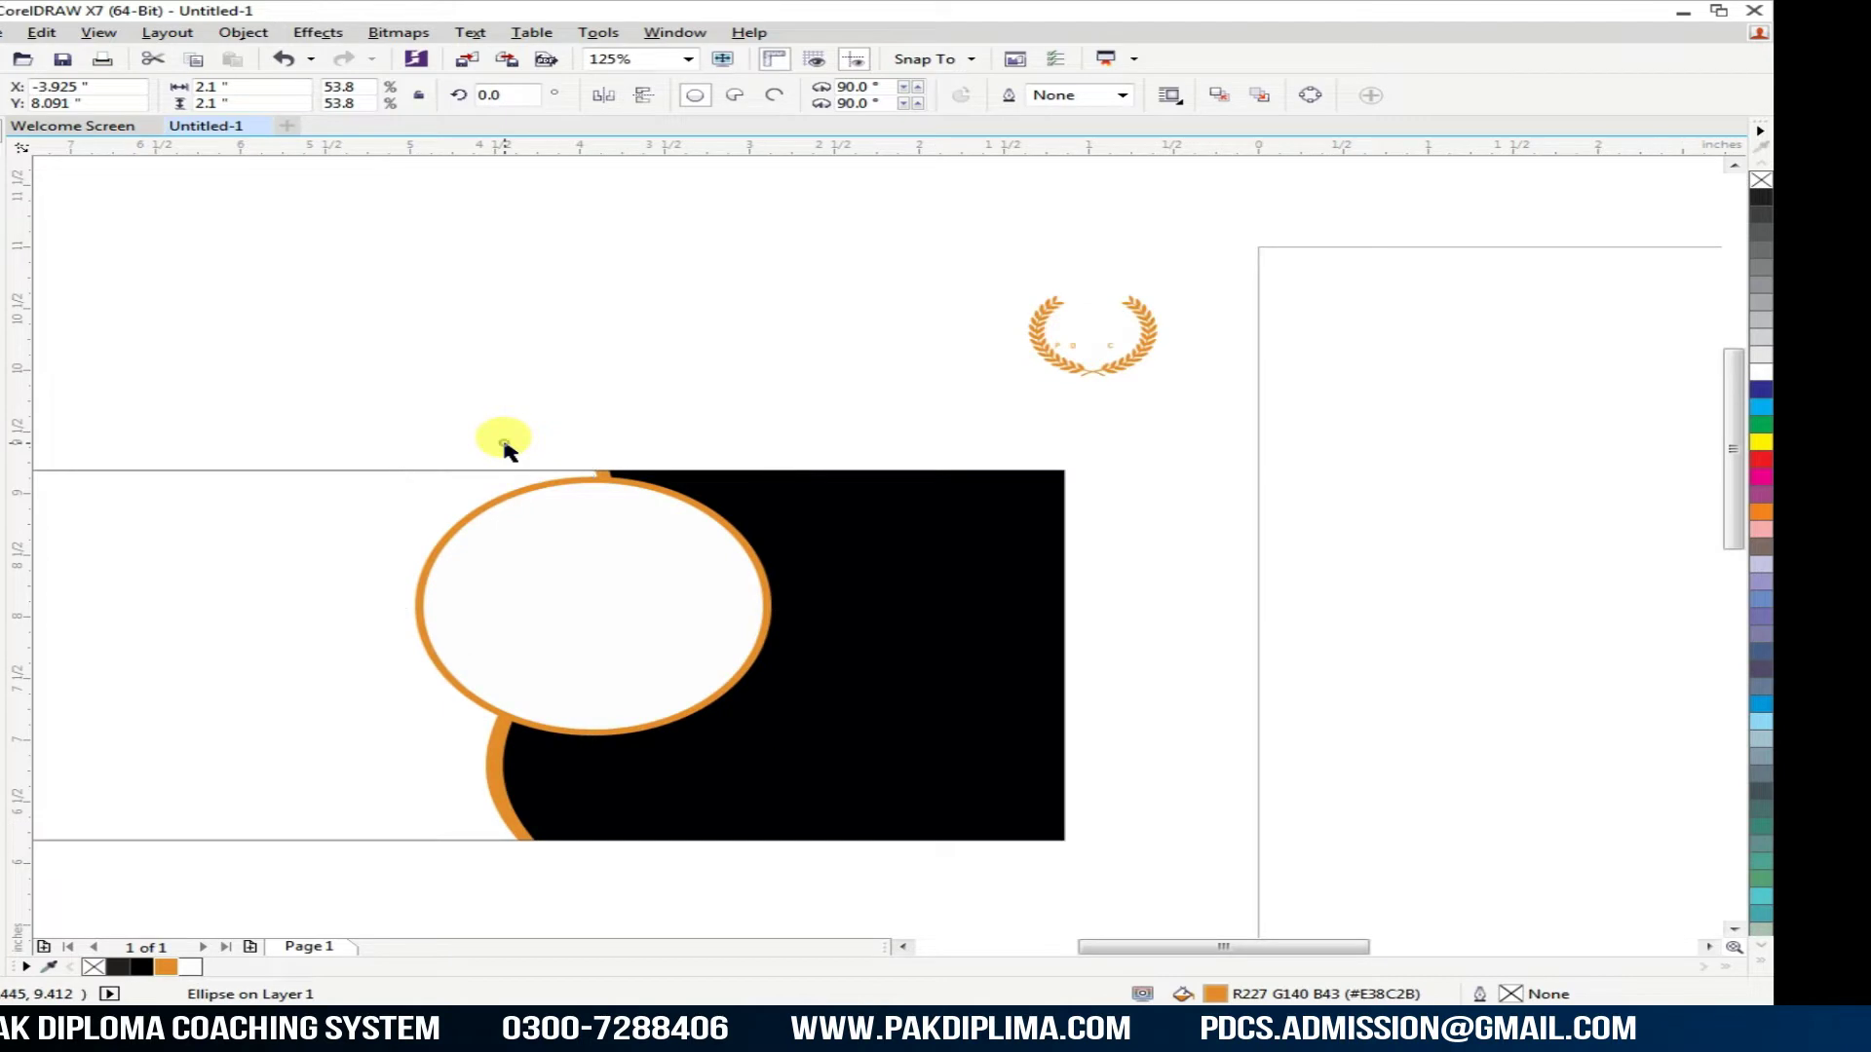
left_click(506, 446)
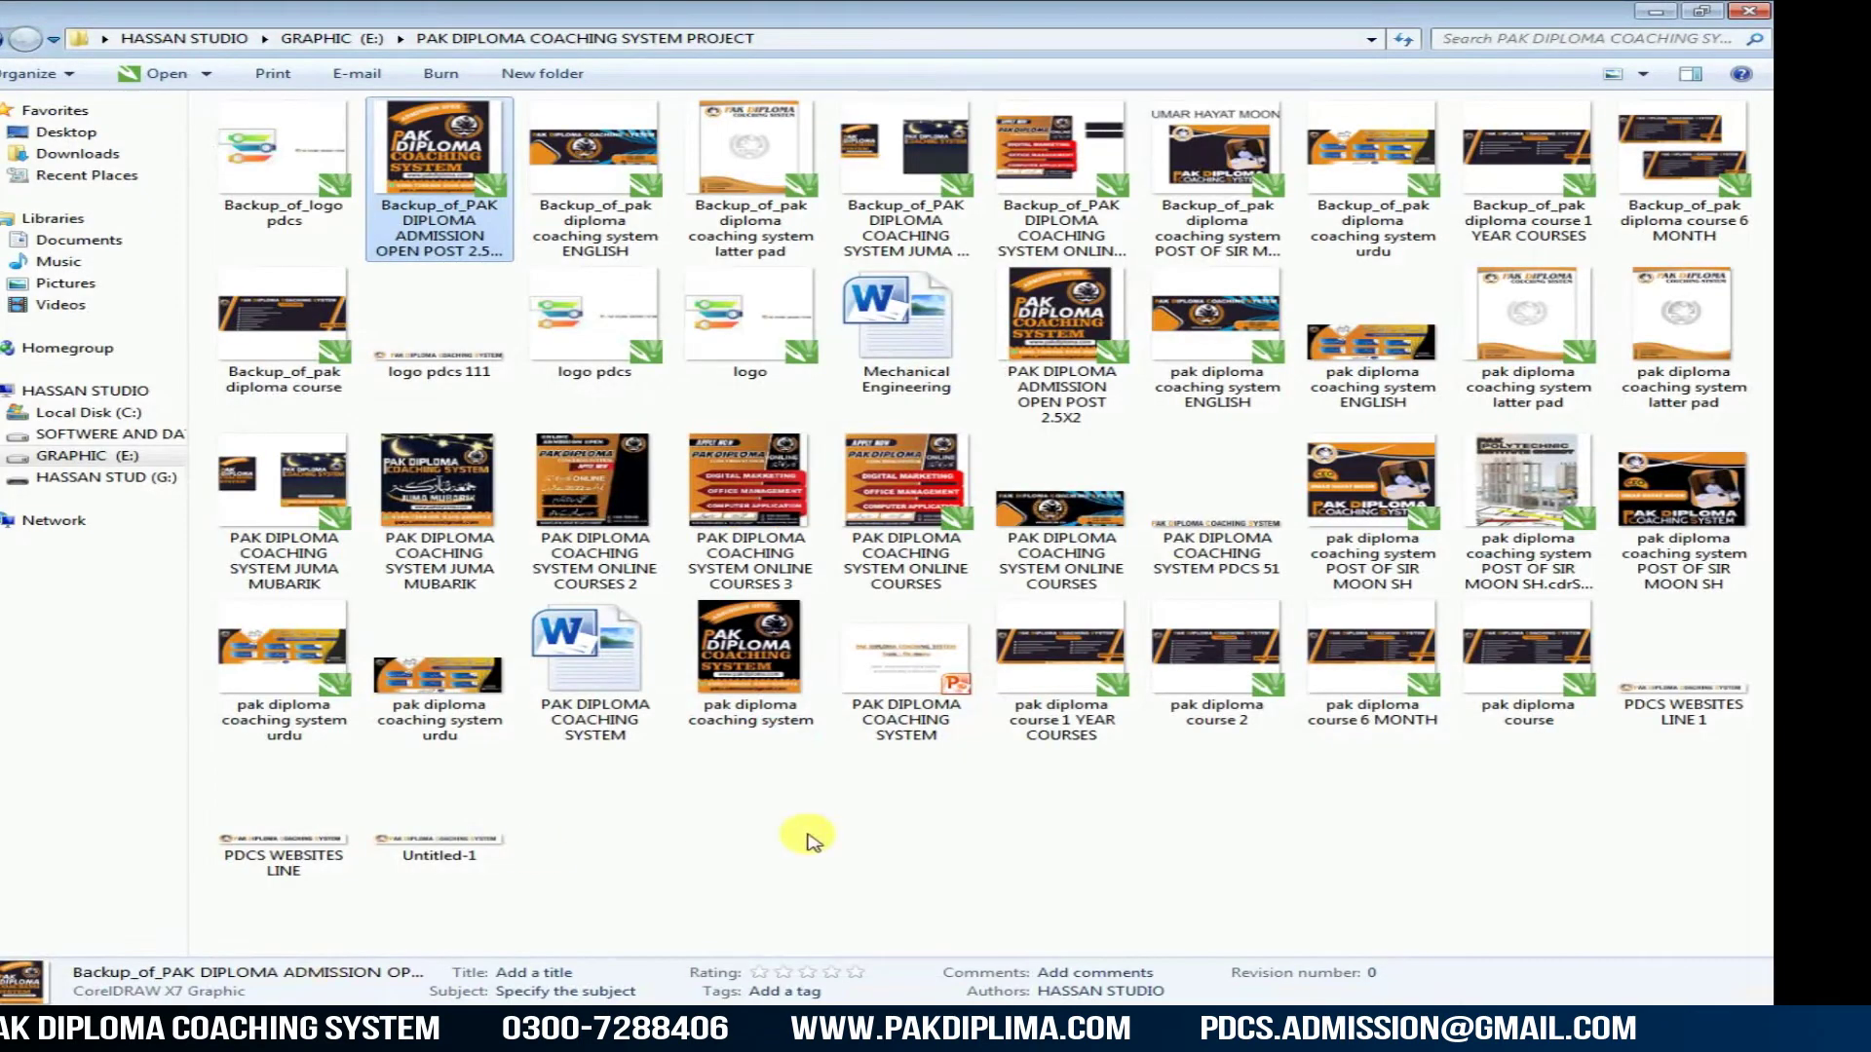
Step: Switch to Windows Explorer and open the pic college folder on the GRAPHIC (E:) drive
left_click(807, 840)
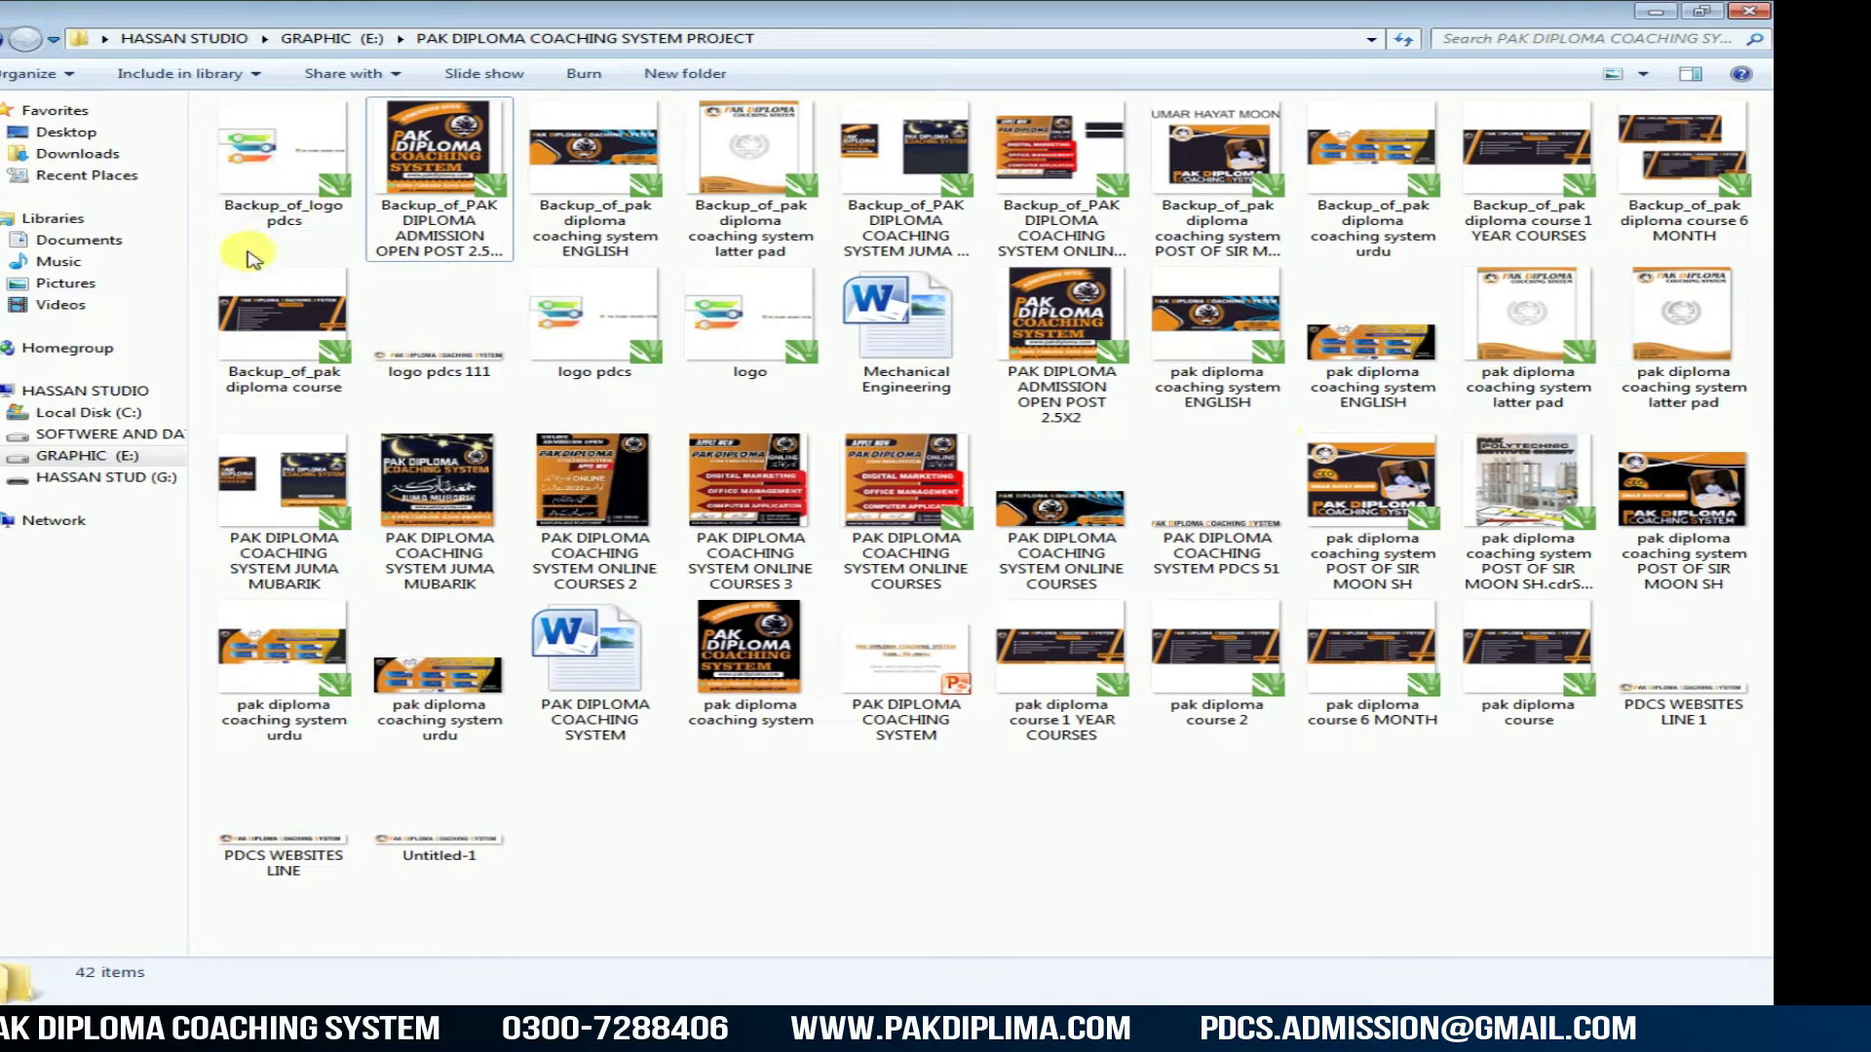
left_click(90, 455)
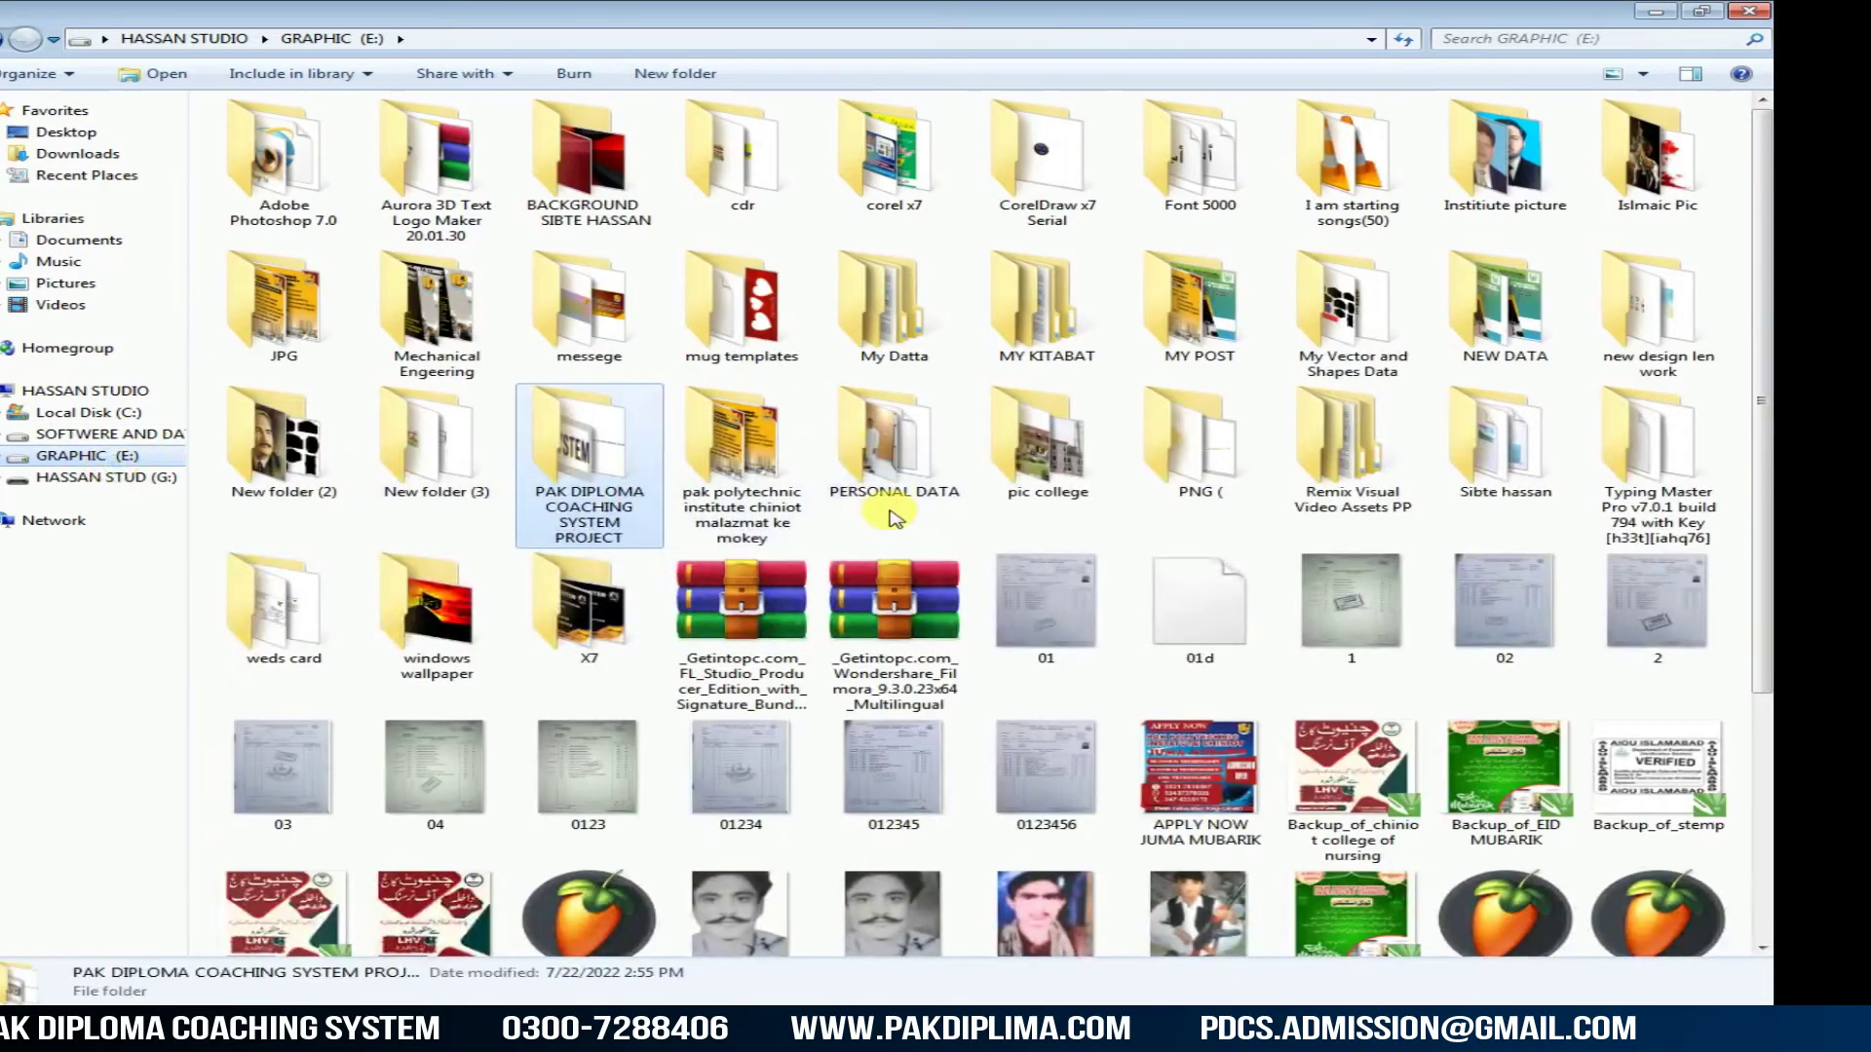
double_click(989, 492)
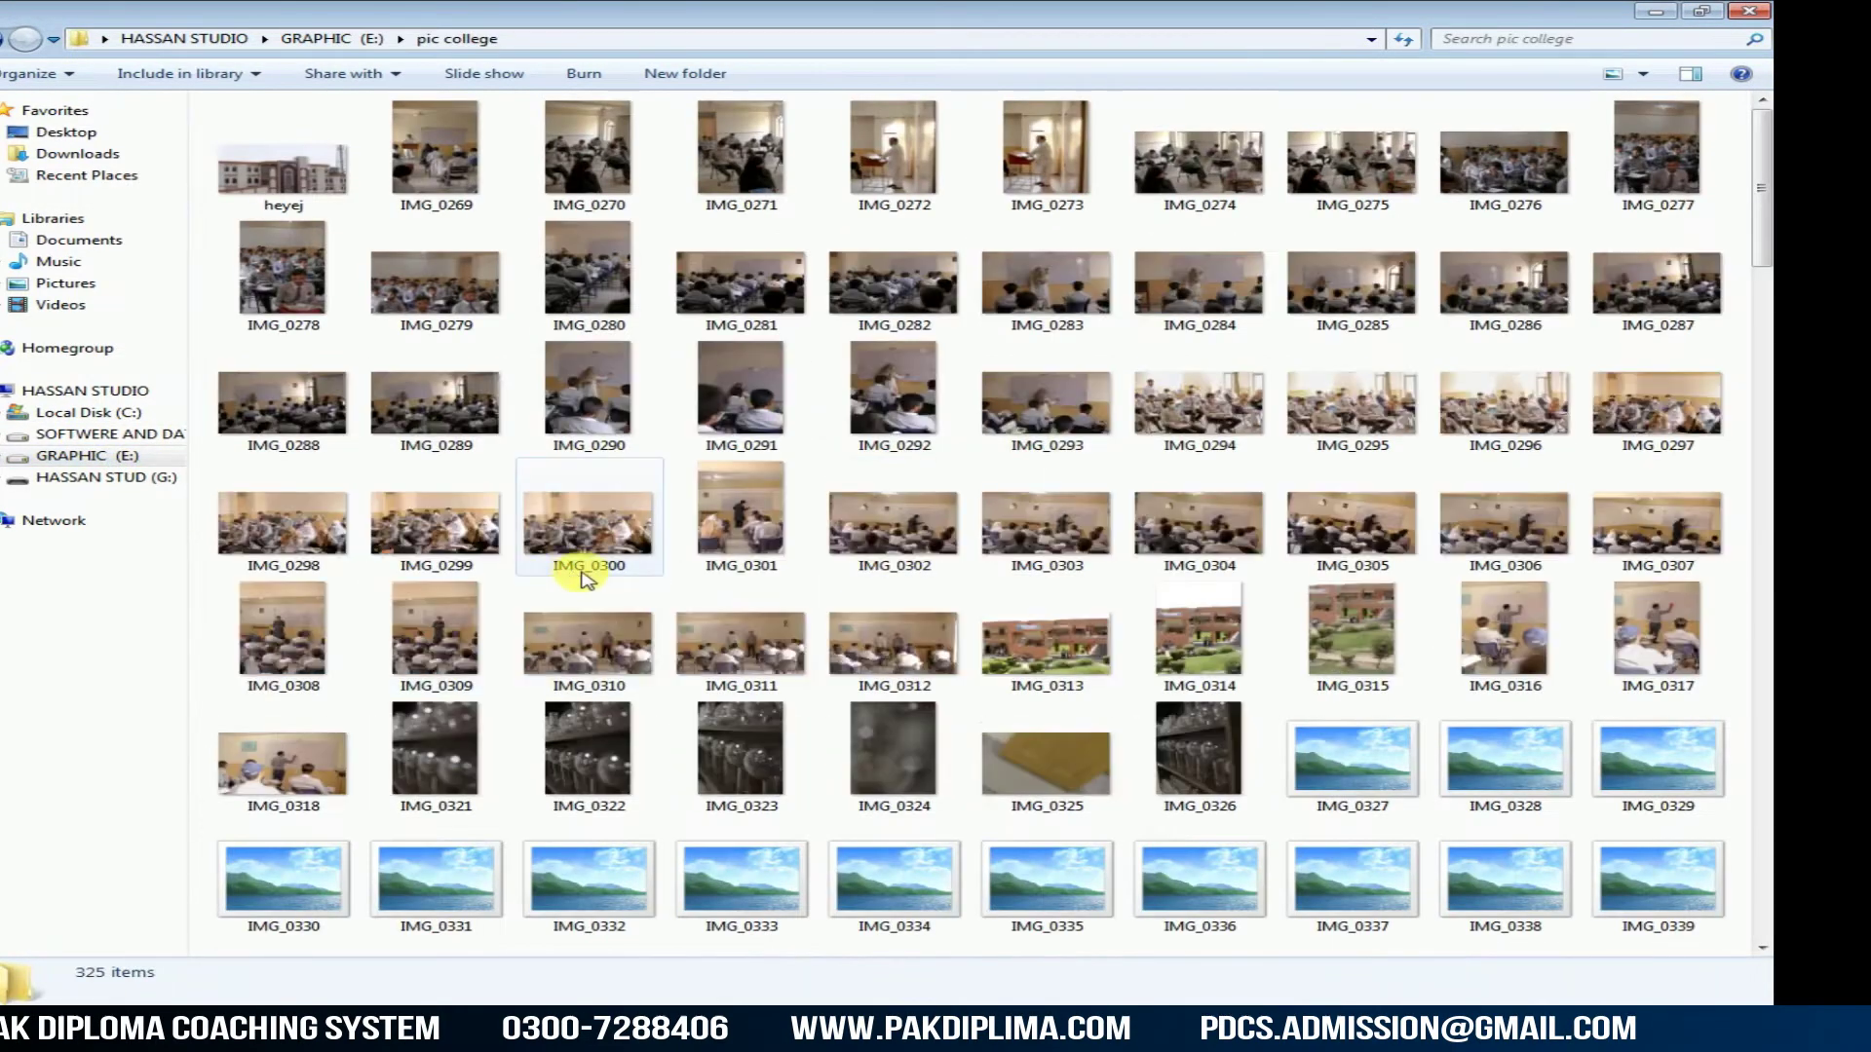
Step: Browse the college photos for a picture suitable for the banner and open IMG_0504 for a closer look
left_click(1038, 662)
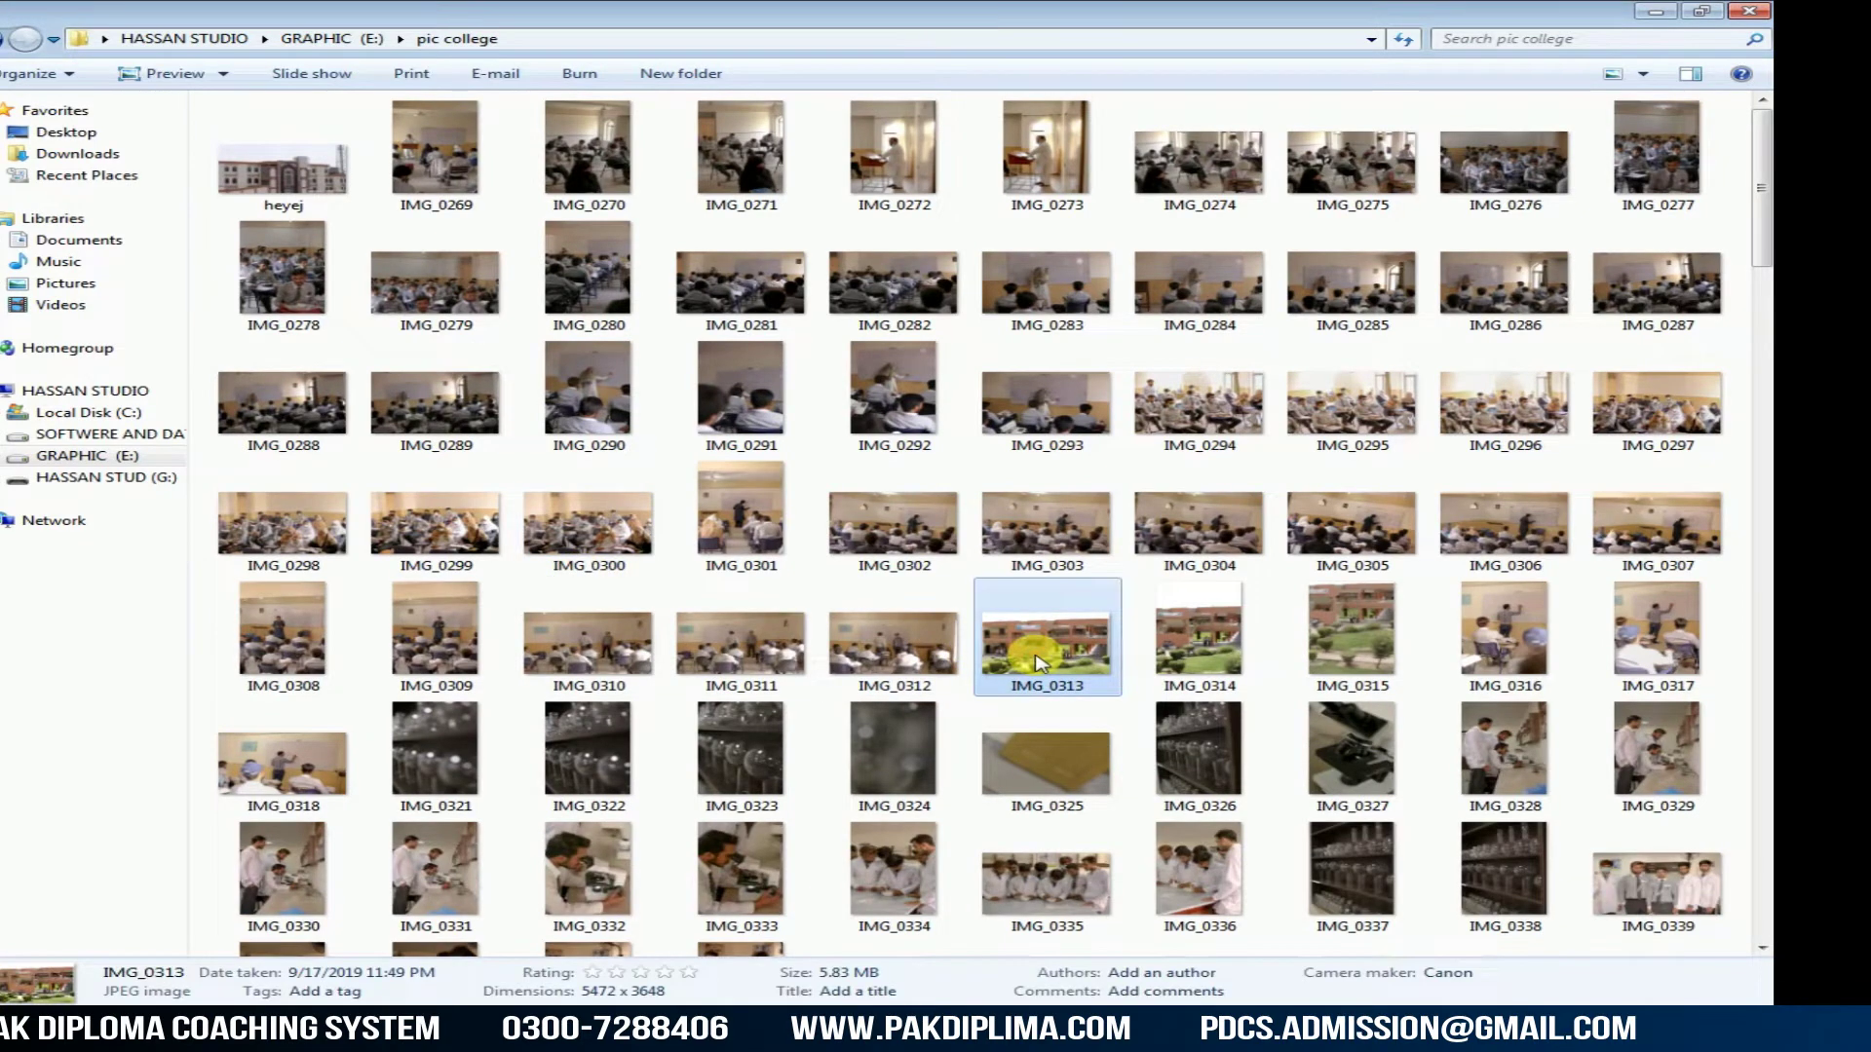
scroll(1038, 662, "down", 10)
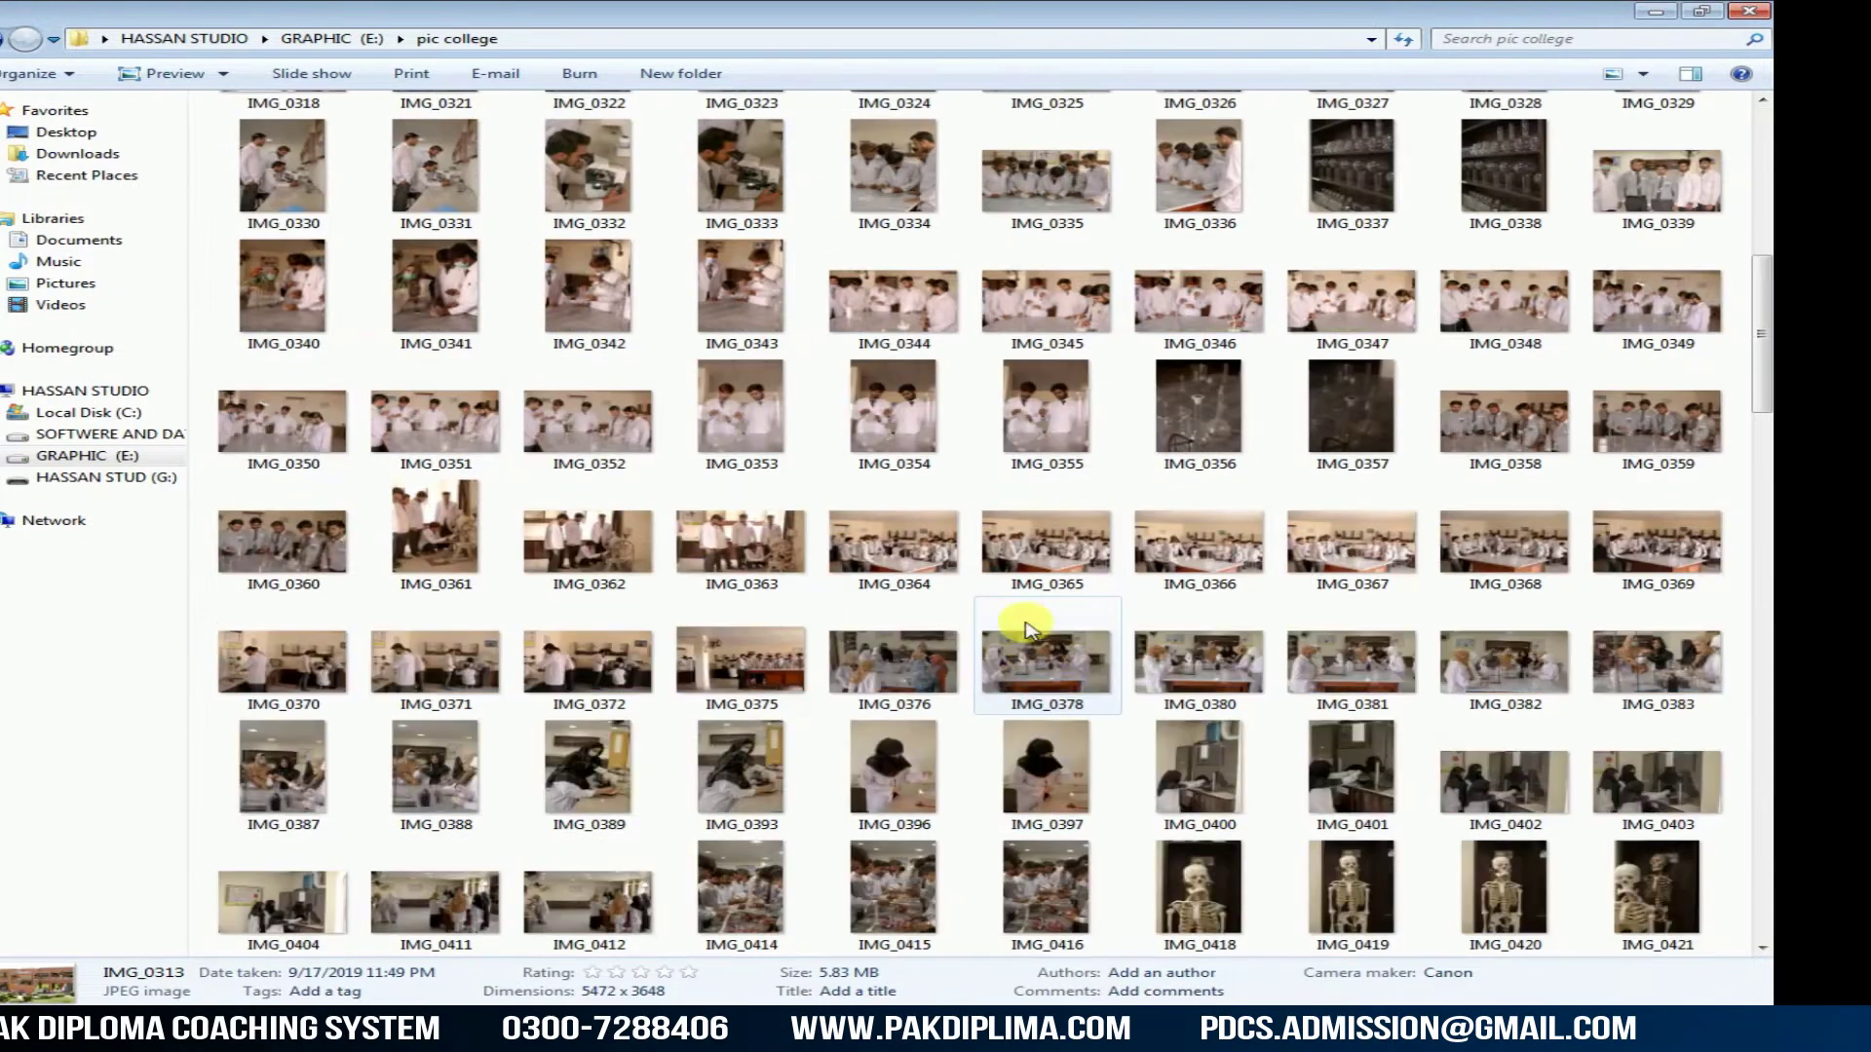
scroll(877, 673, "down", 6)
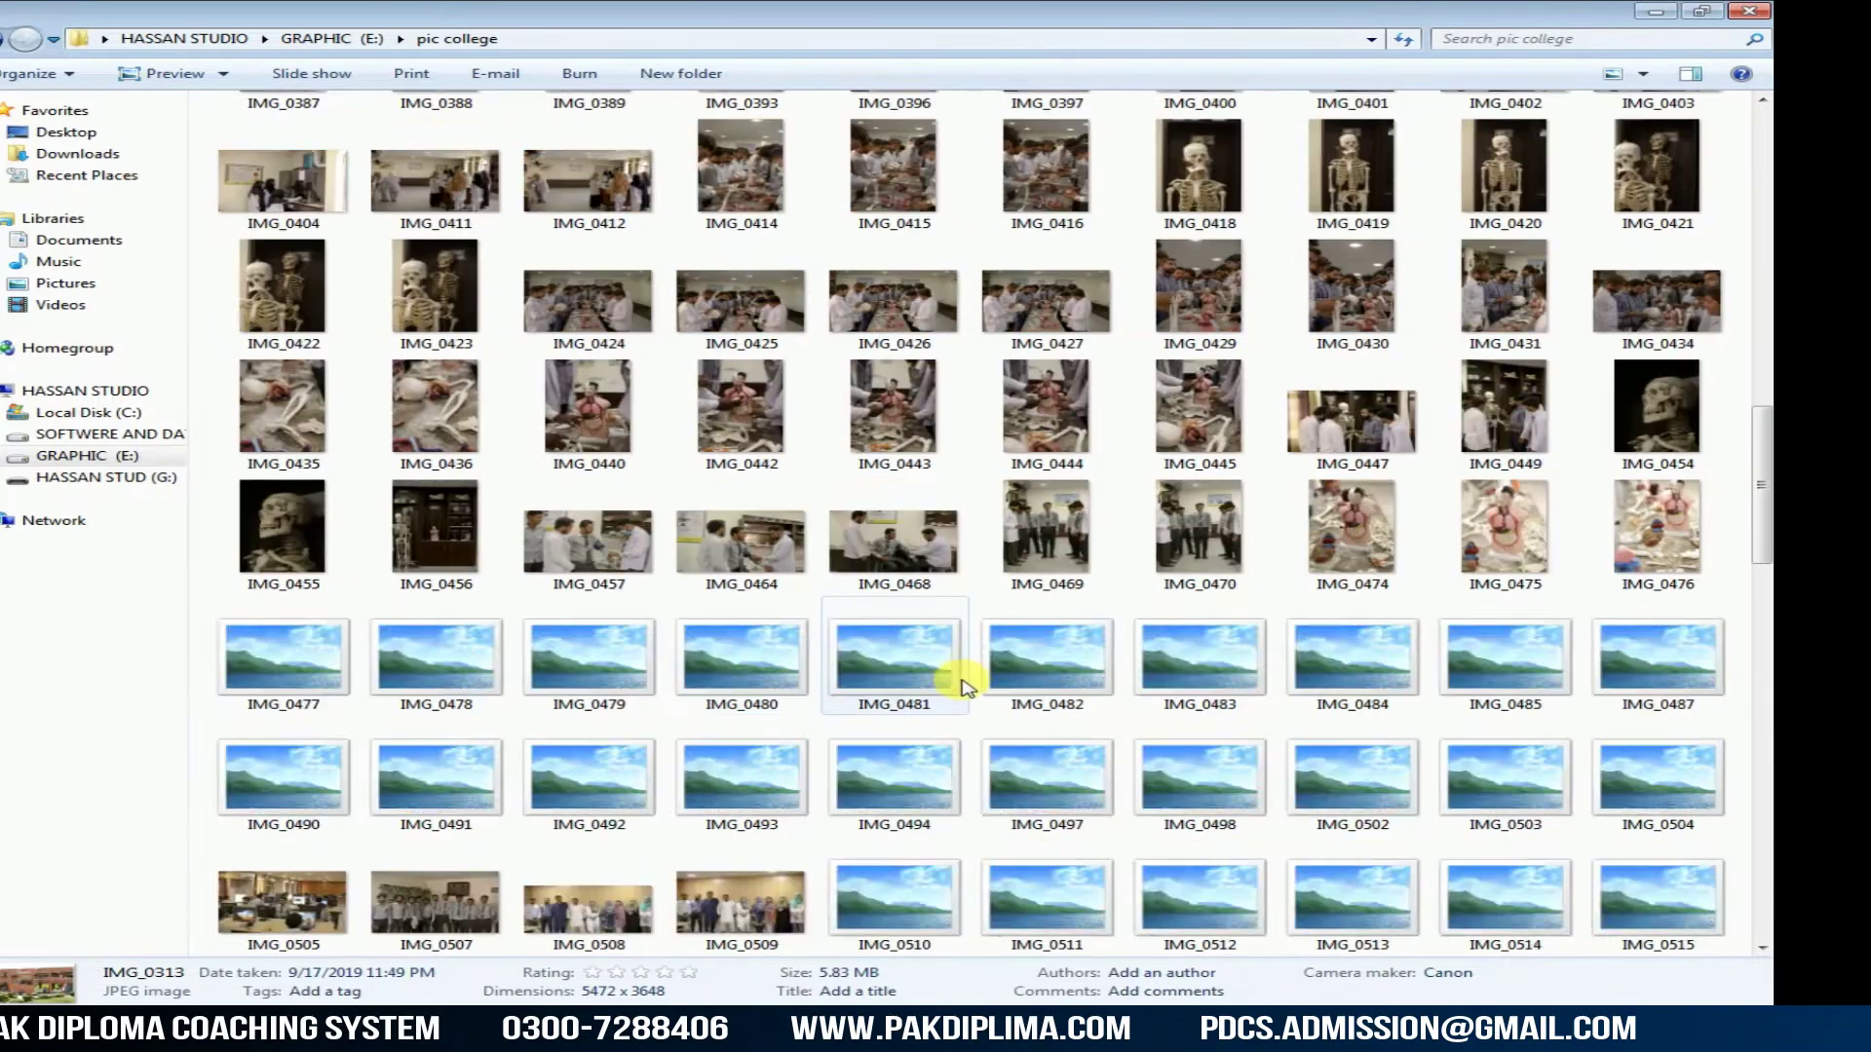
scroll(1178, 718, "down", 6)
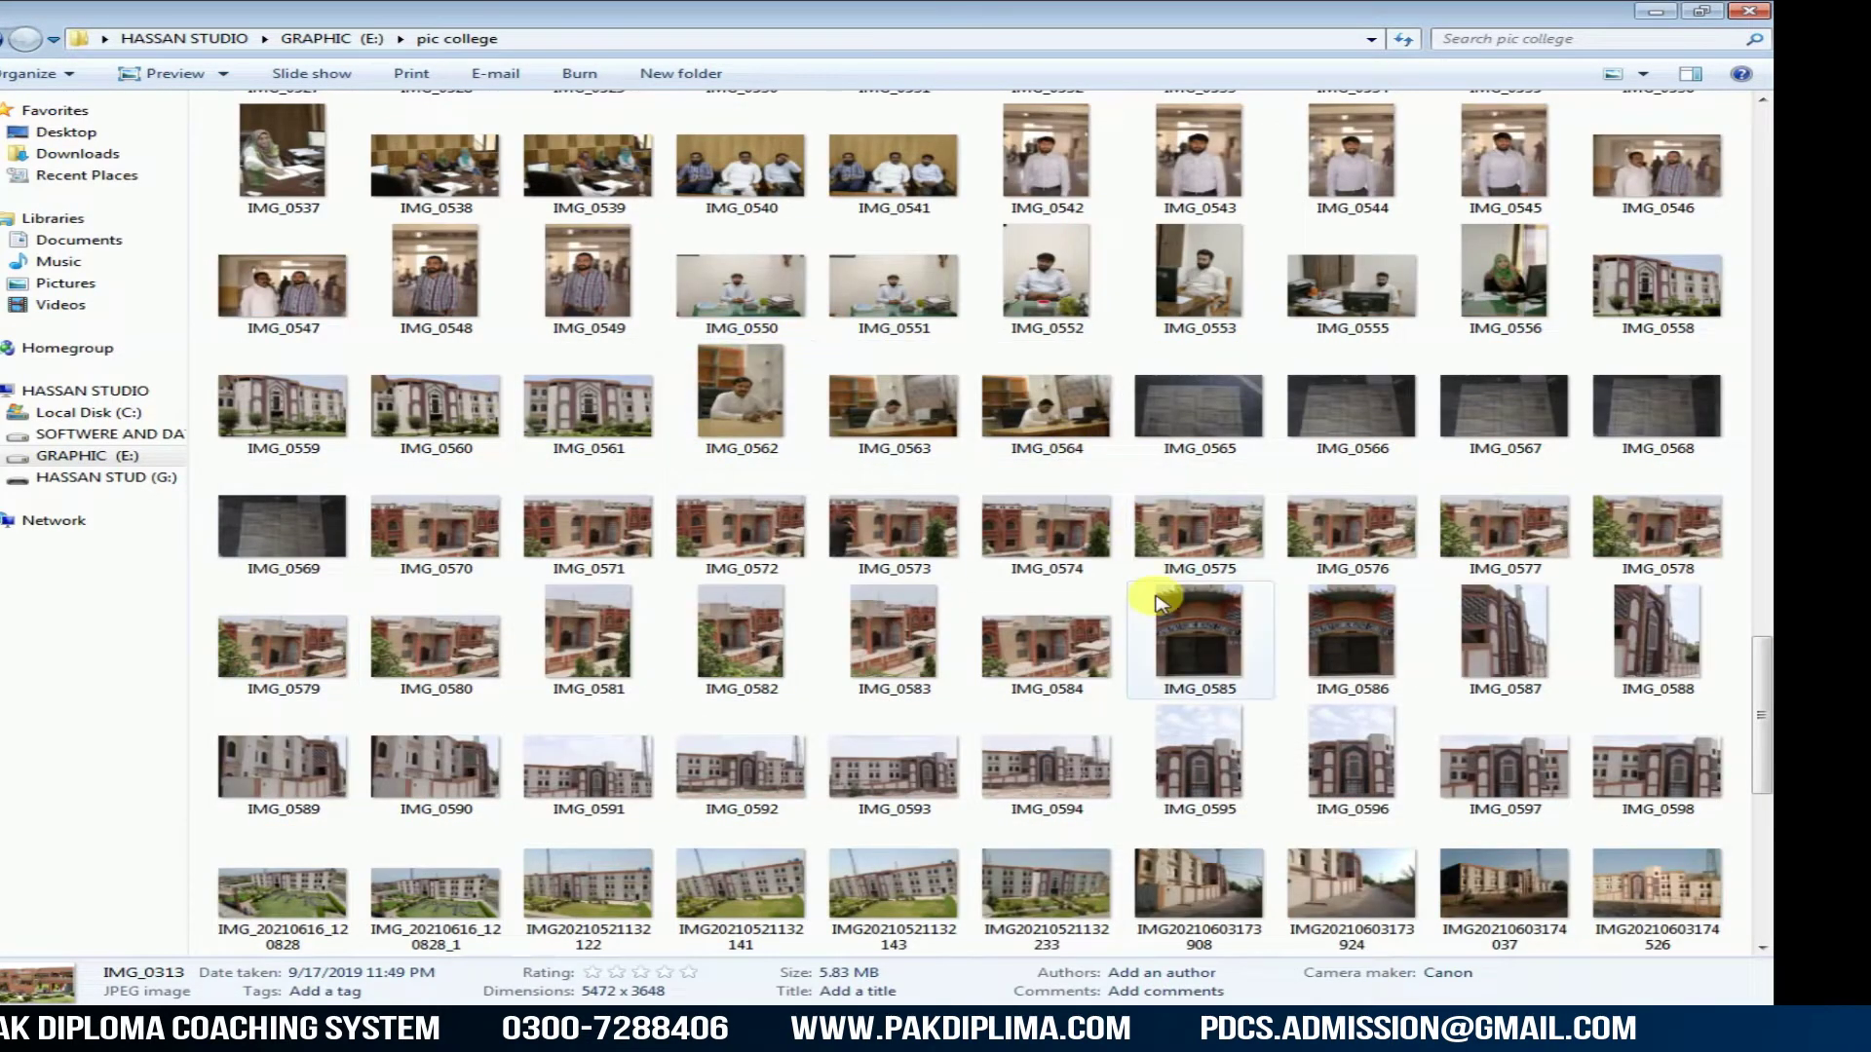
scroll(1147, 672, "down", 3)
scroll(857, 711, "up", 3)
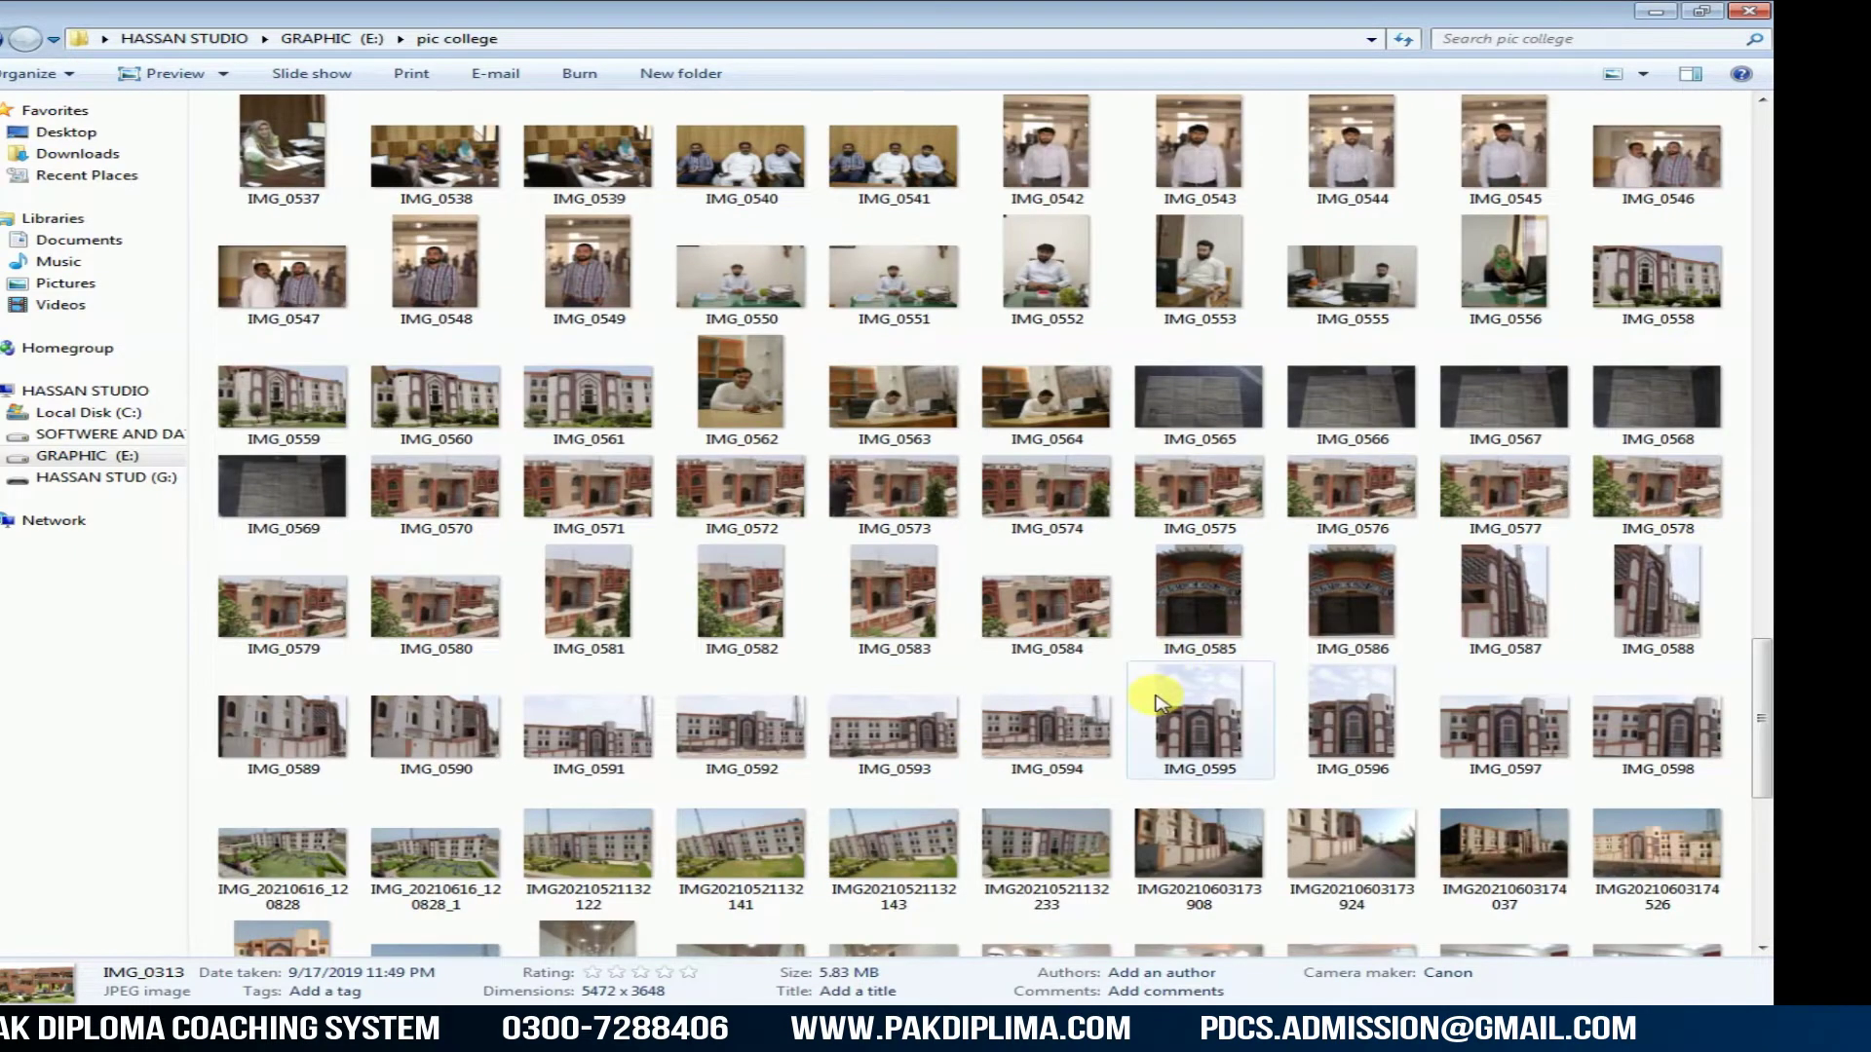
scroll(1150, 694, "up", 3)
scroll(823, 535, "up", 3)
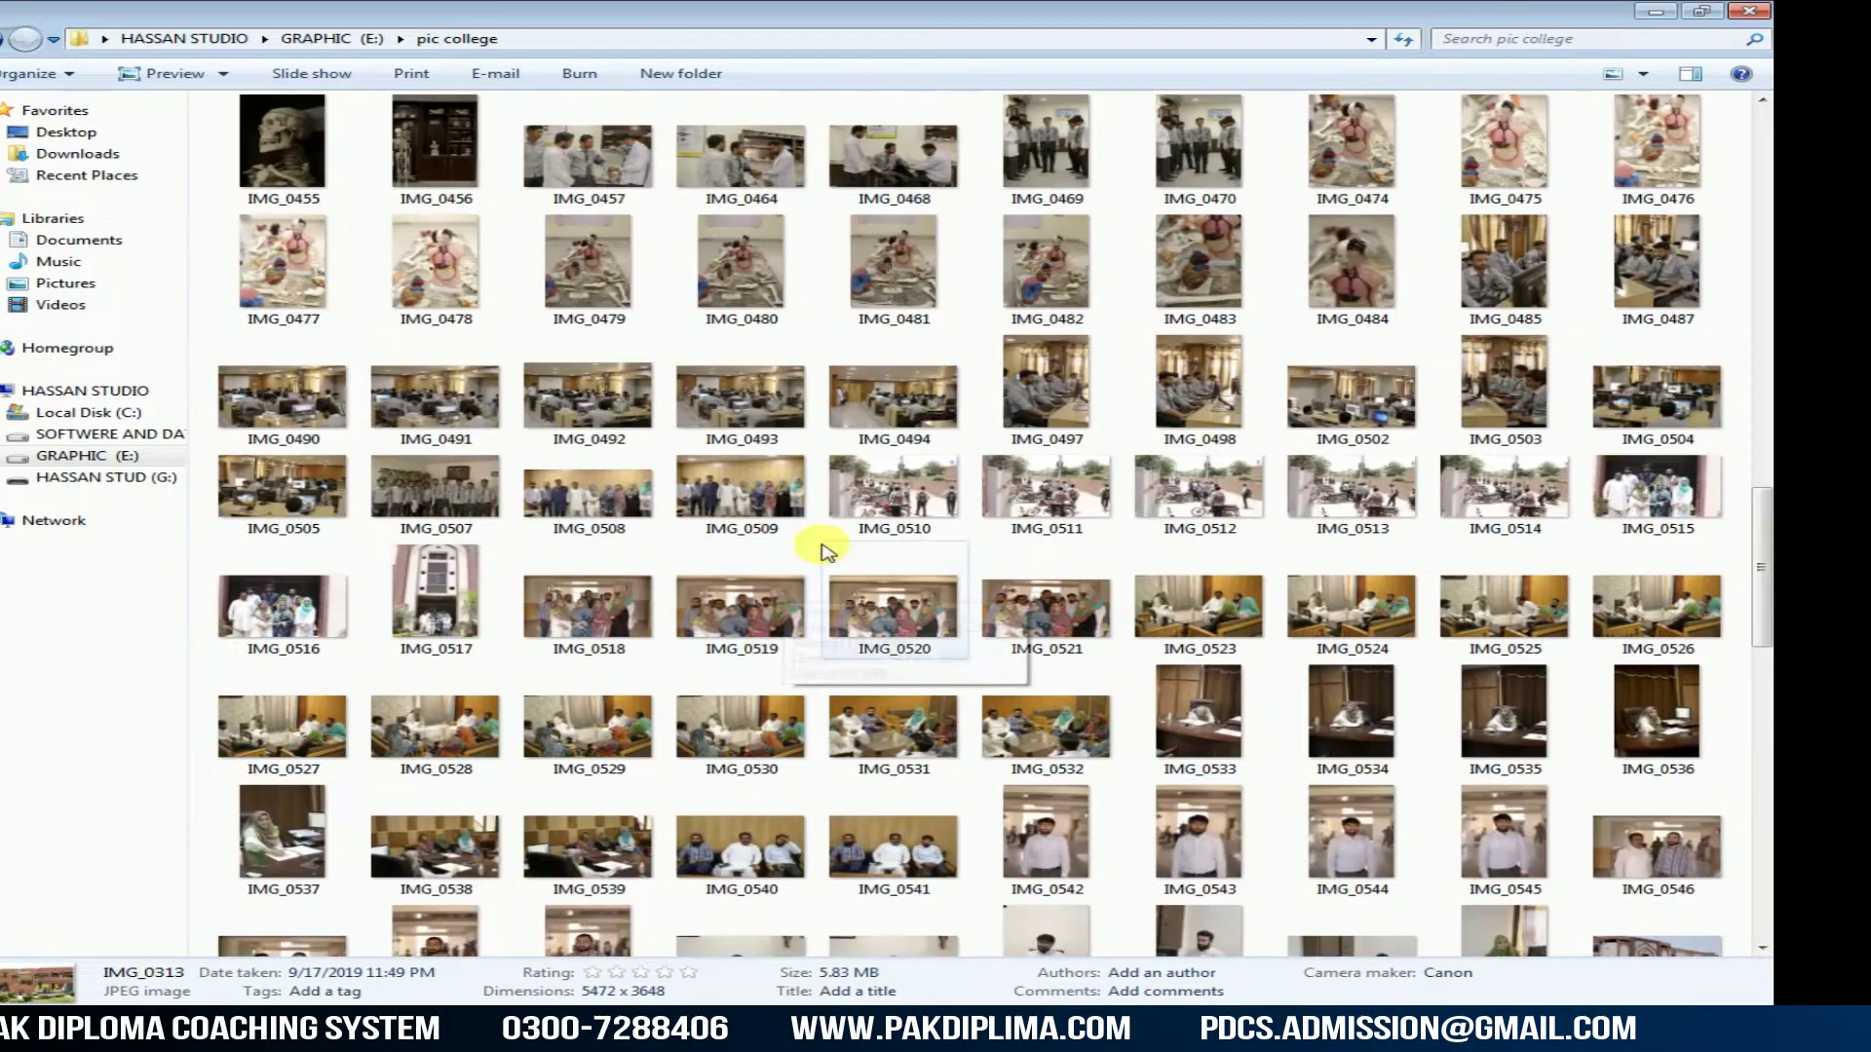
scroll(1179, 738, "up", 3)
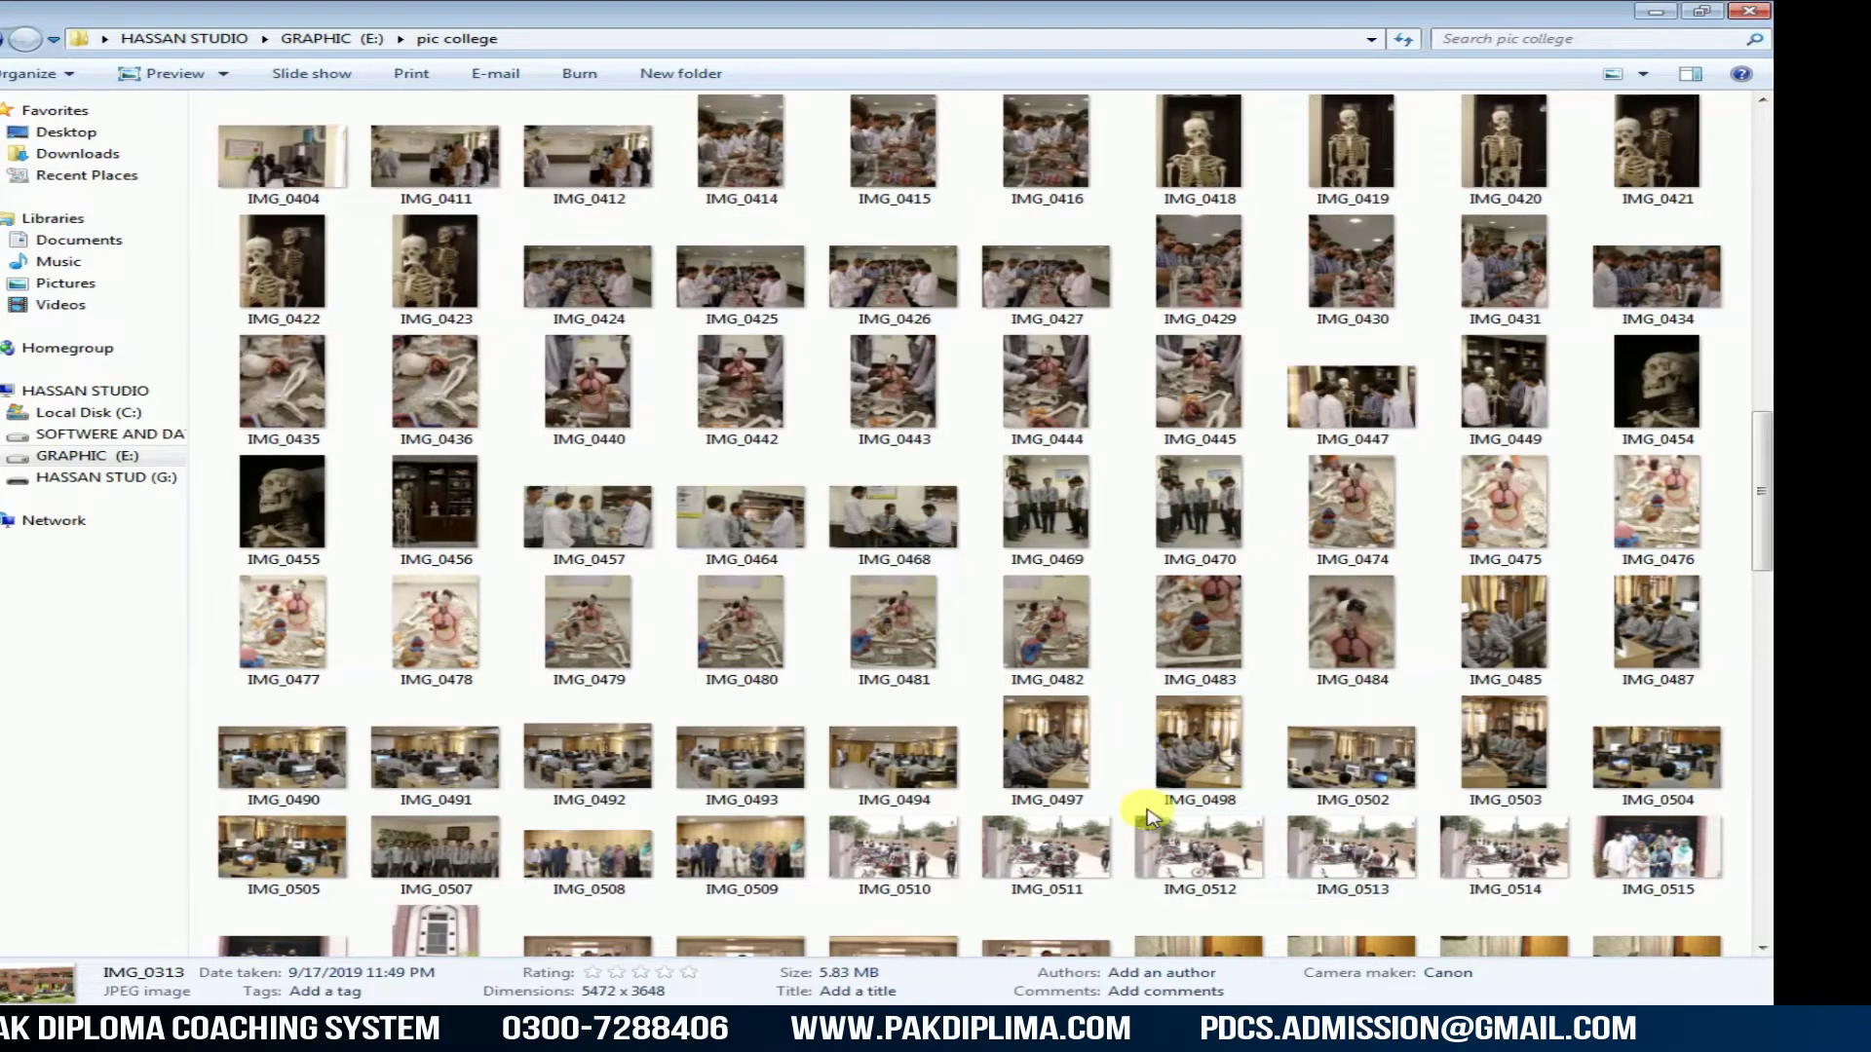
double_click(1650, 741)
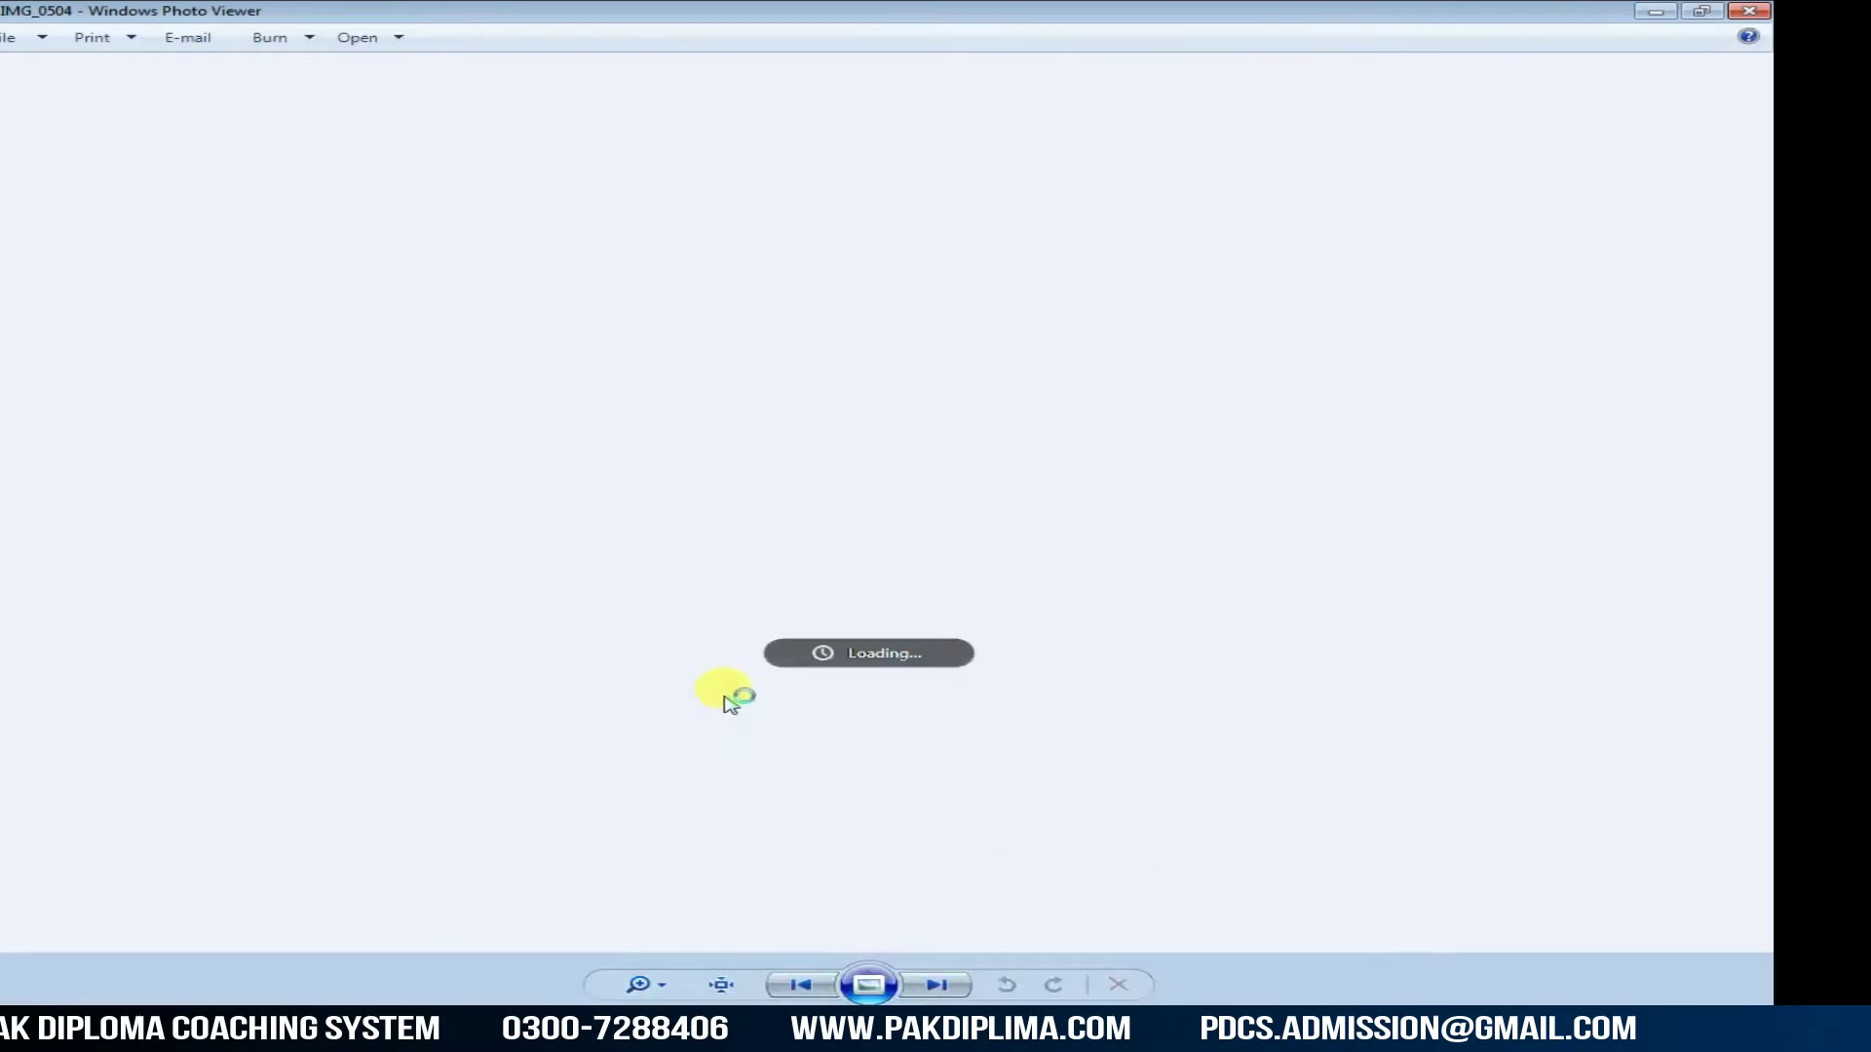
Step: Look through the college photos following IMG_0504 and compare them for the banner, ending back in the pic college folder
key("Right")
key("Right")
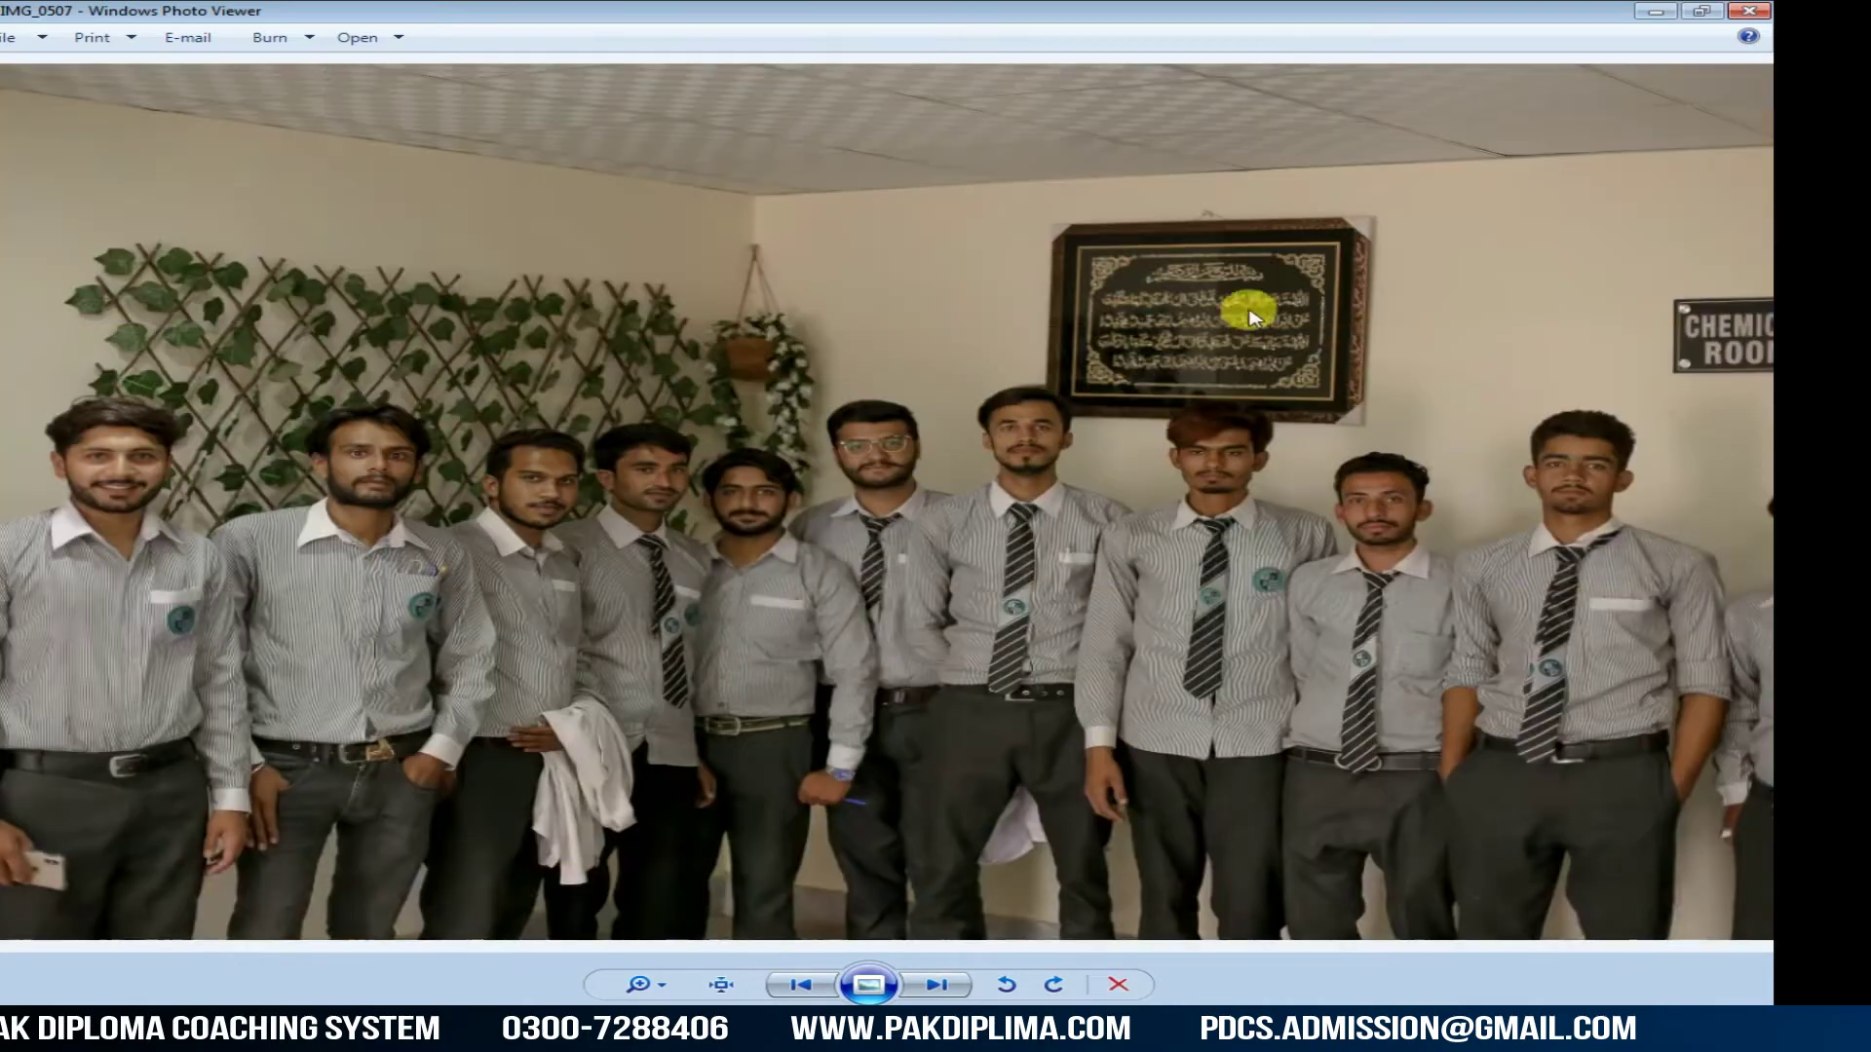
key("Right")
key("Left")
key("Left")
key("Left")
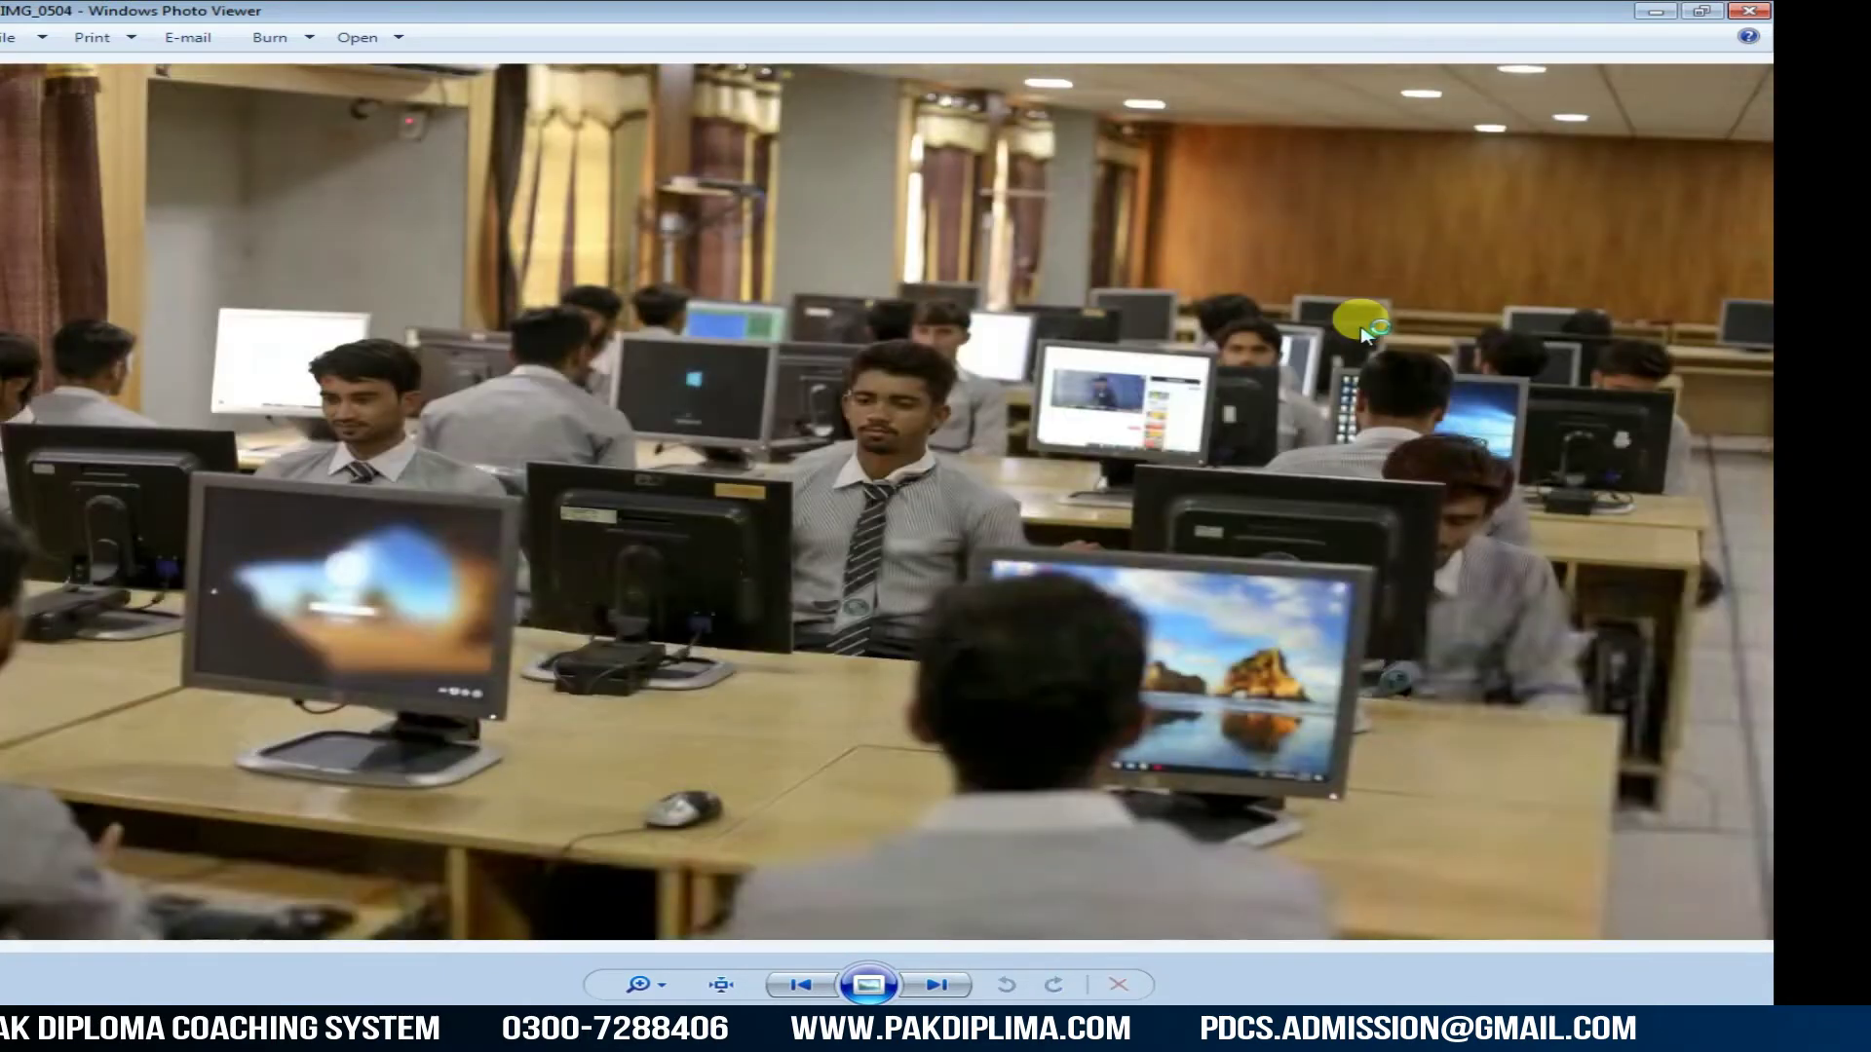
key("Right")
key("Left")
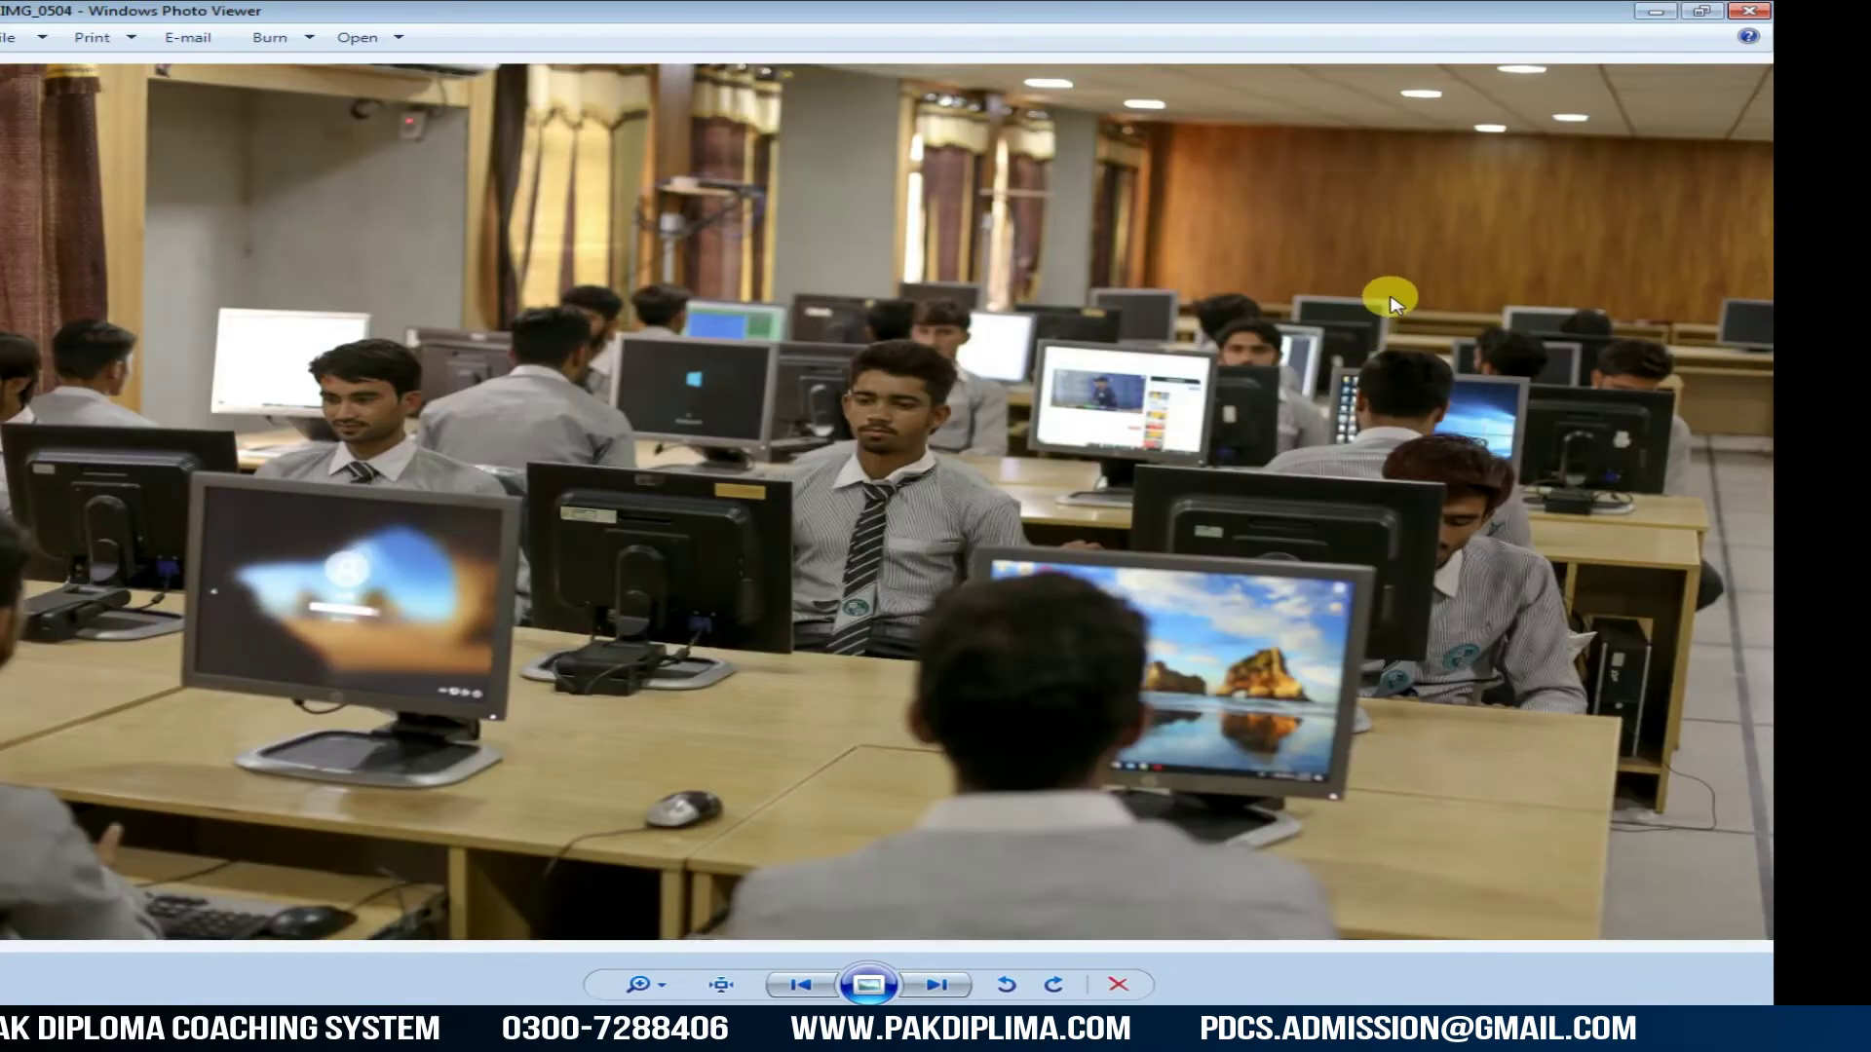
right_click(1188, 194)
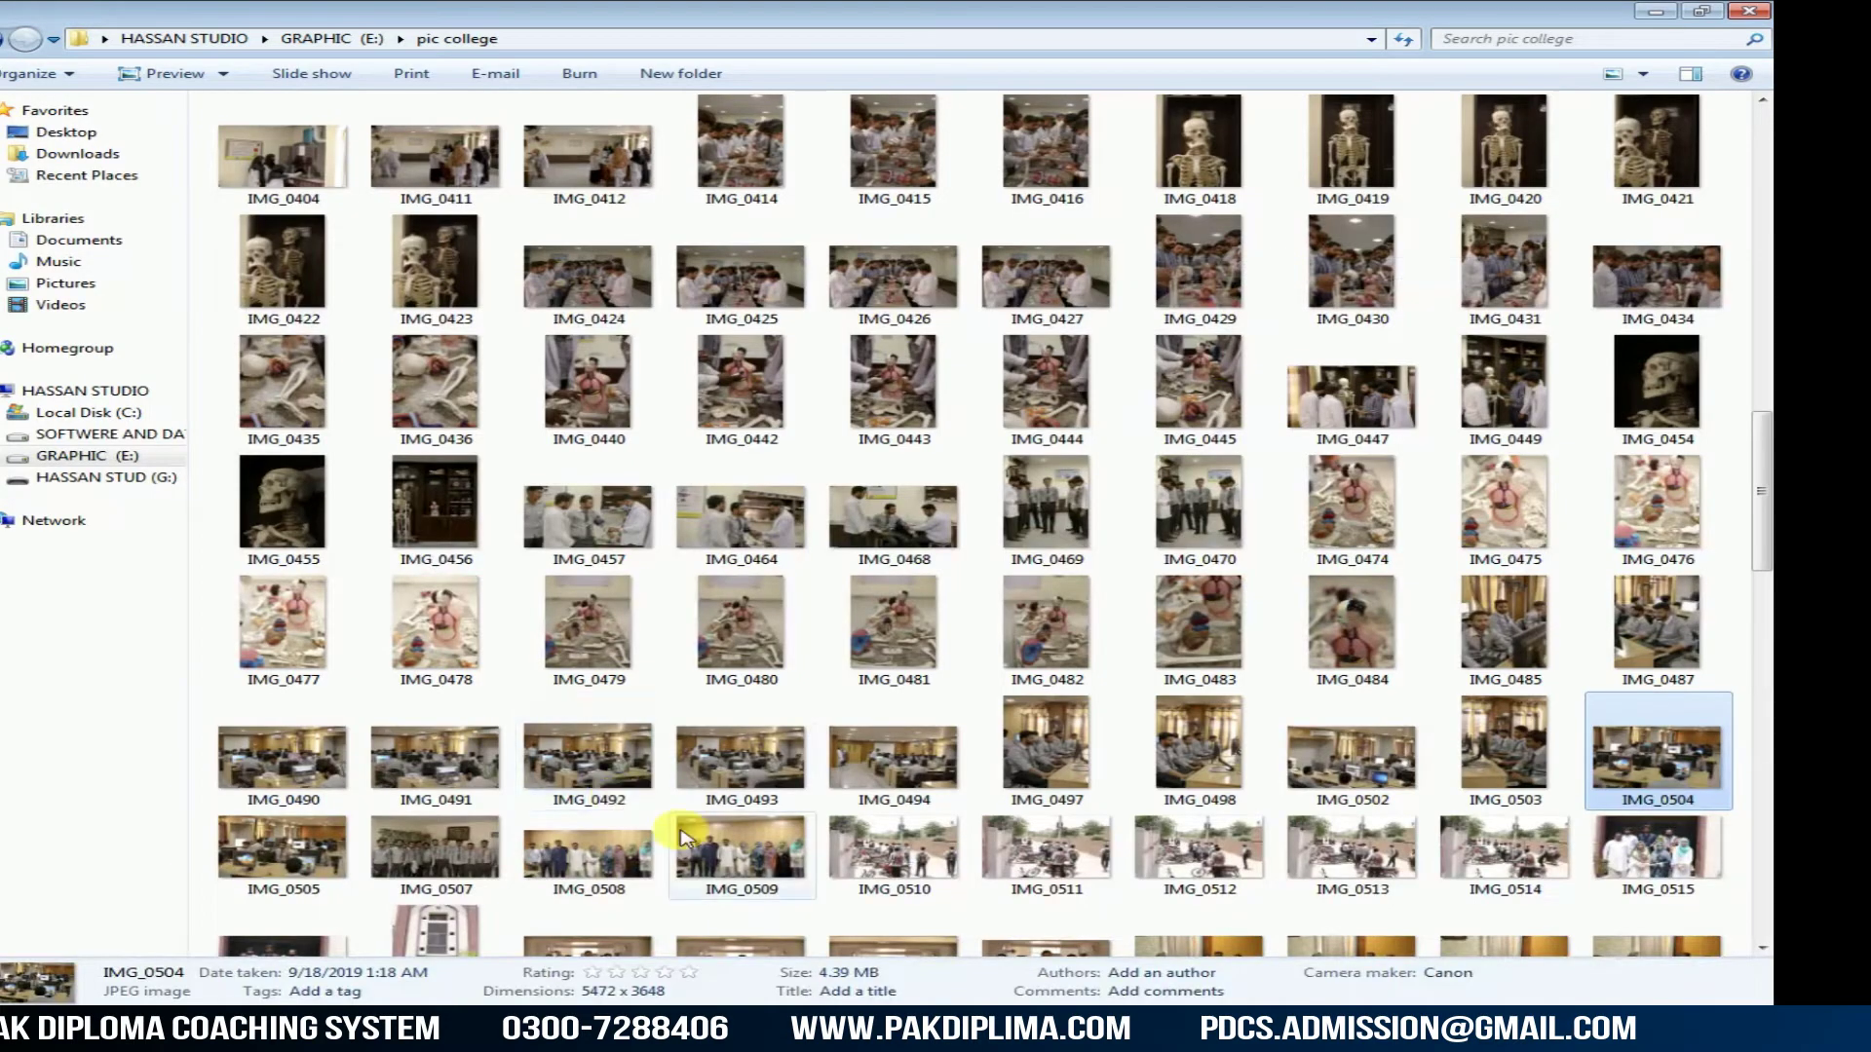
Step: Open the computer lab photo IMG_0490, compare it with the neighbouring photos and close the viewer
double_click(290, 755)
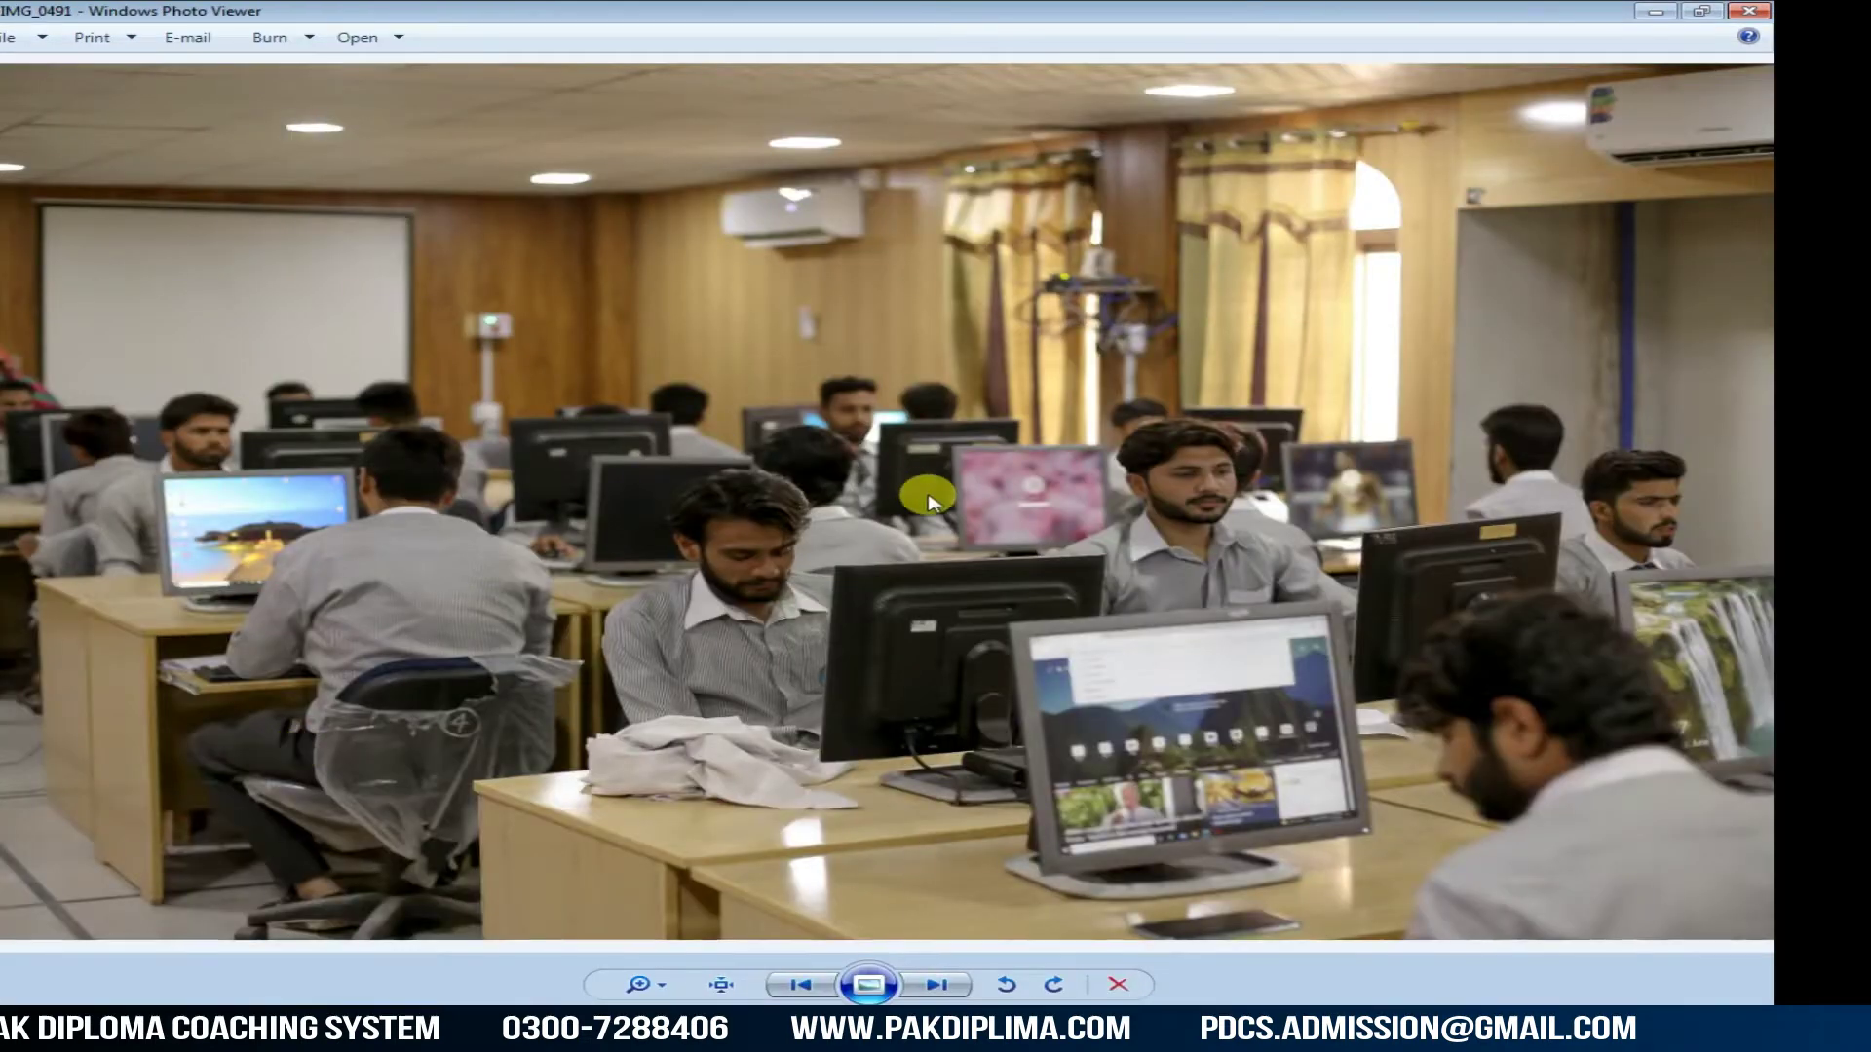
key("Right")
key("Left")
left_click(1761, 11)
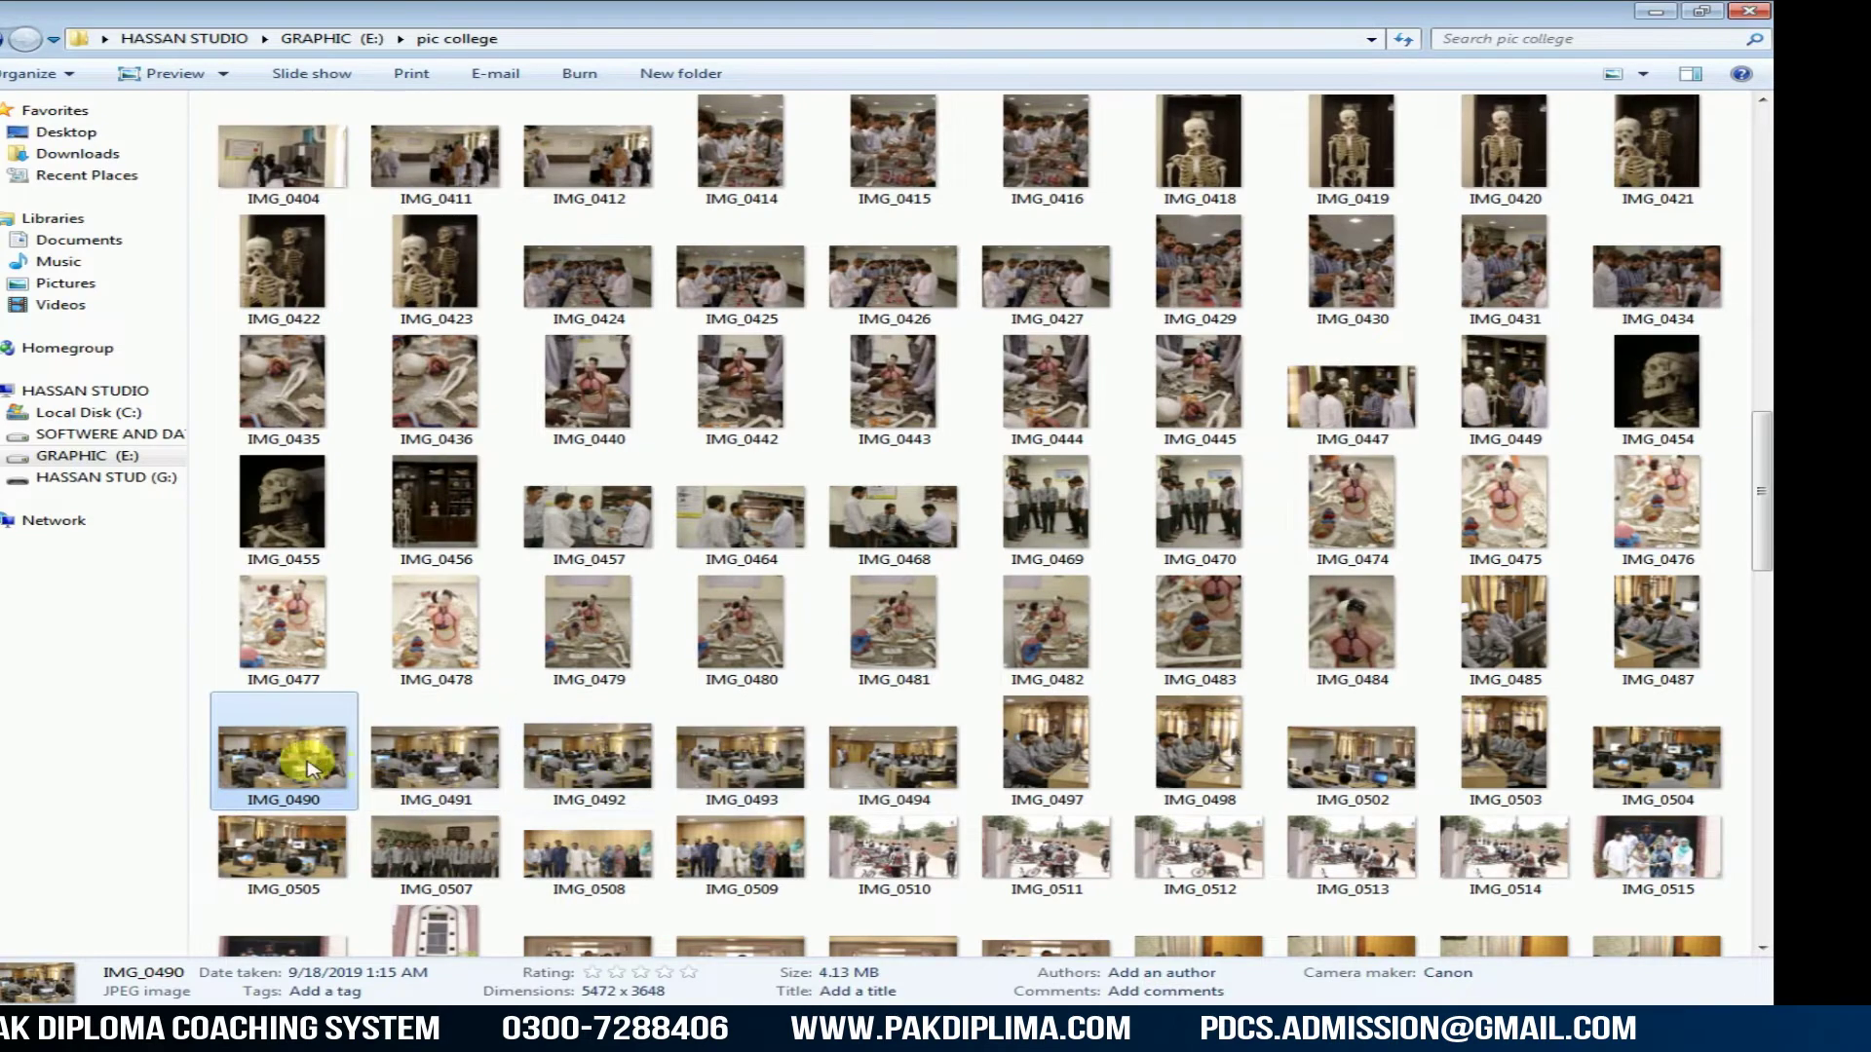
Step: Bring IMG_0490 into the CorelDRAW drawing, scale it to about 2.49 x 1.66 inches and place it above the circle
scroll(811, 910, "down", 1)
left_click_drag(771, 1014, 1222, 546)
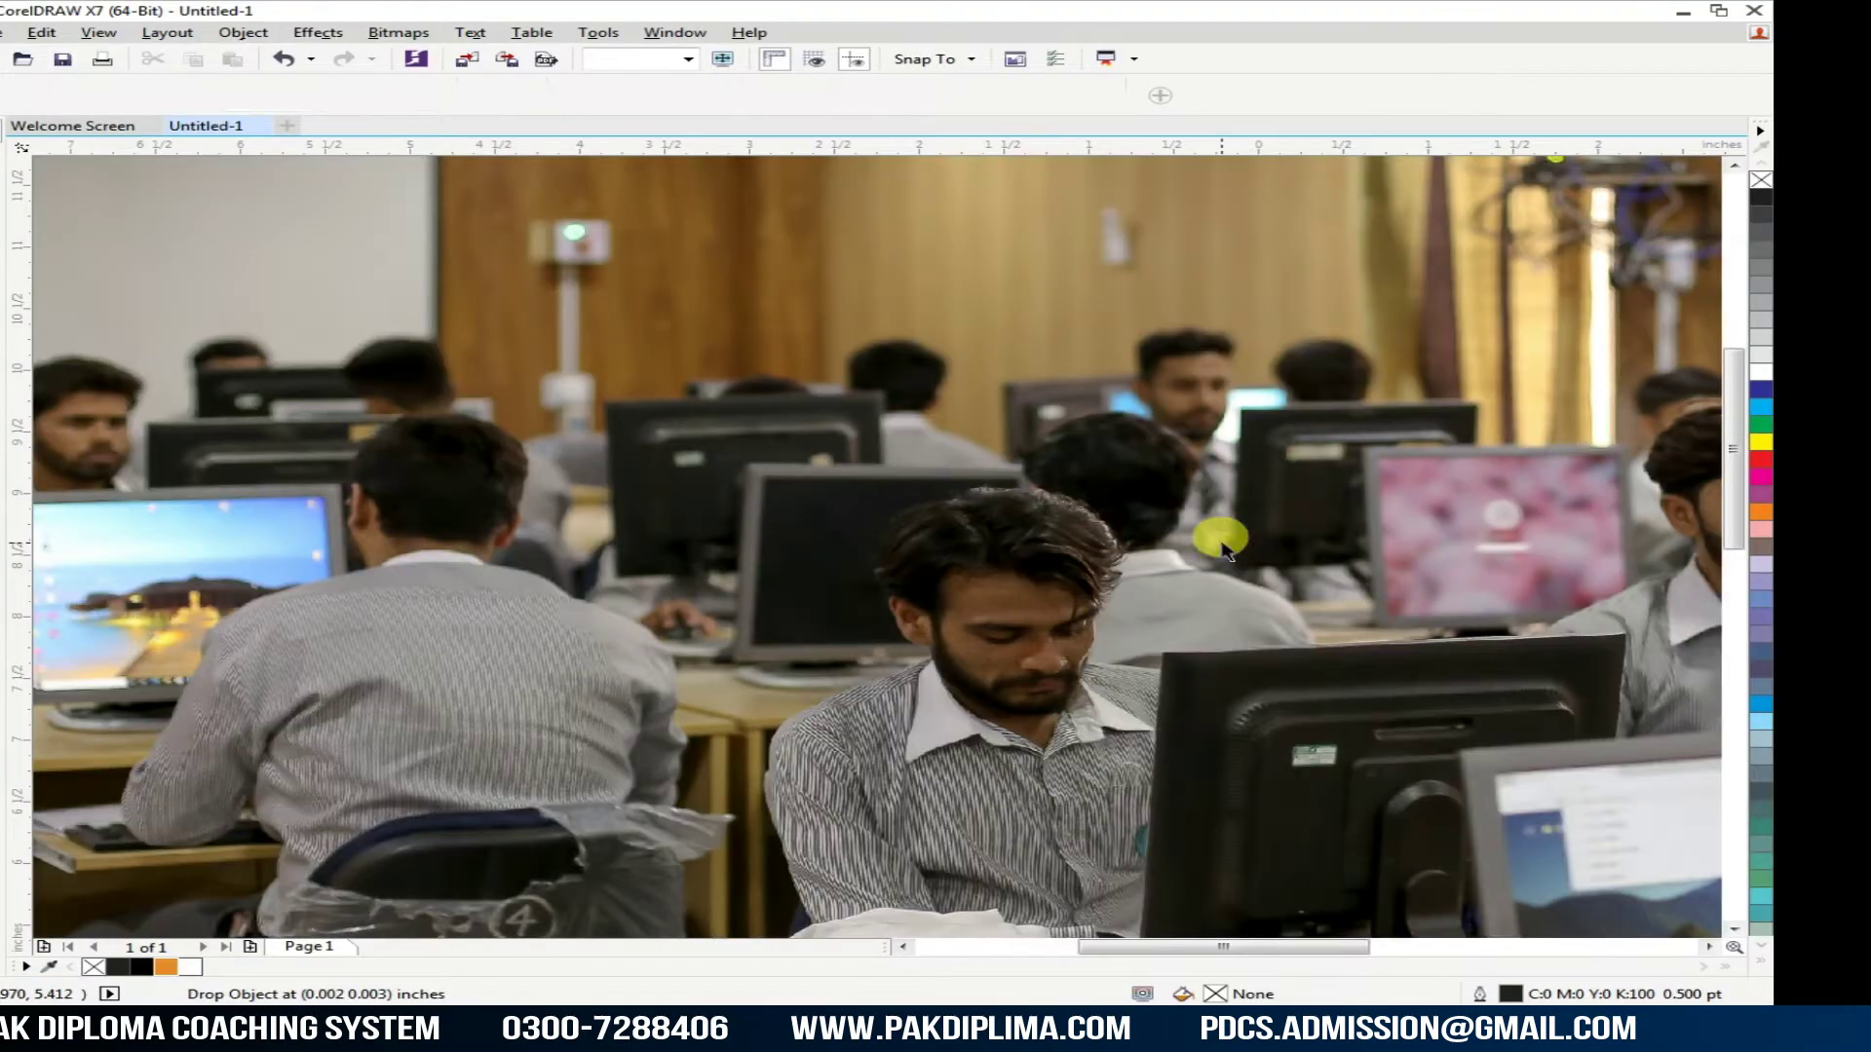
key("F4")
left_click_drag(1695, 903, 1077, 799)
left_click_drag(965, 534, 636, 448)
scroll(636, 448, "up", 2)
scroll(651, 454, "up", 2)
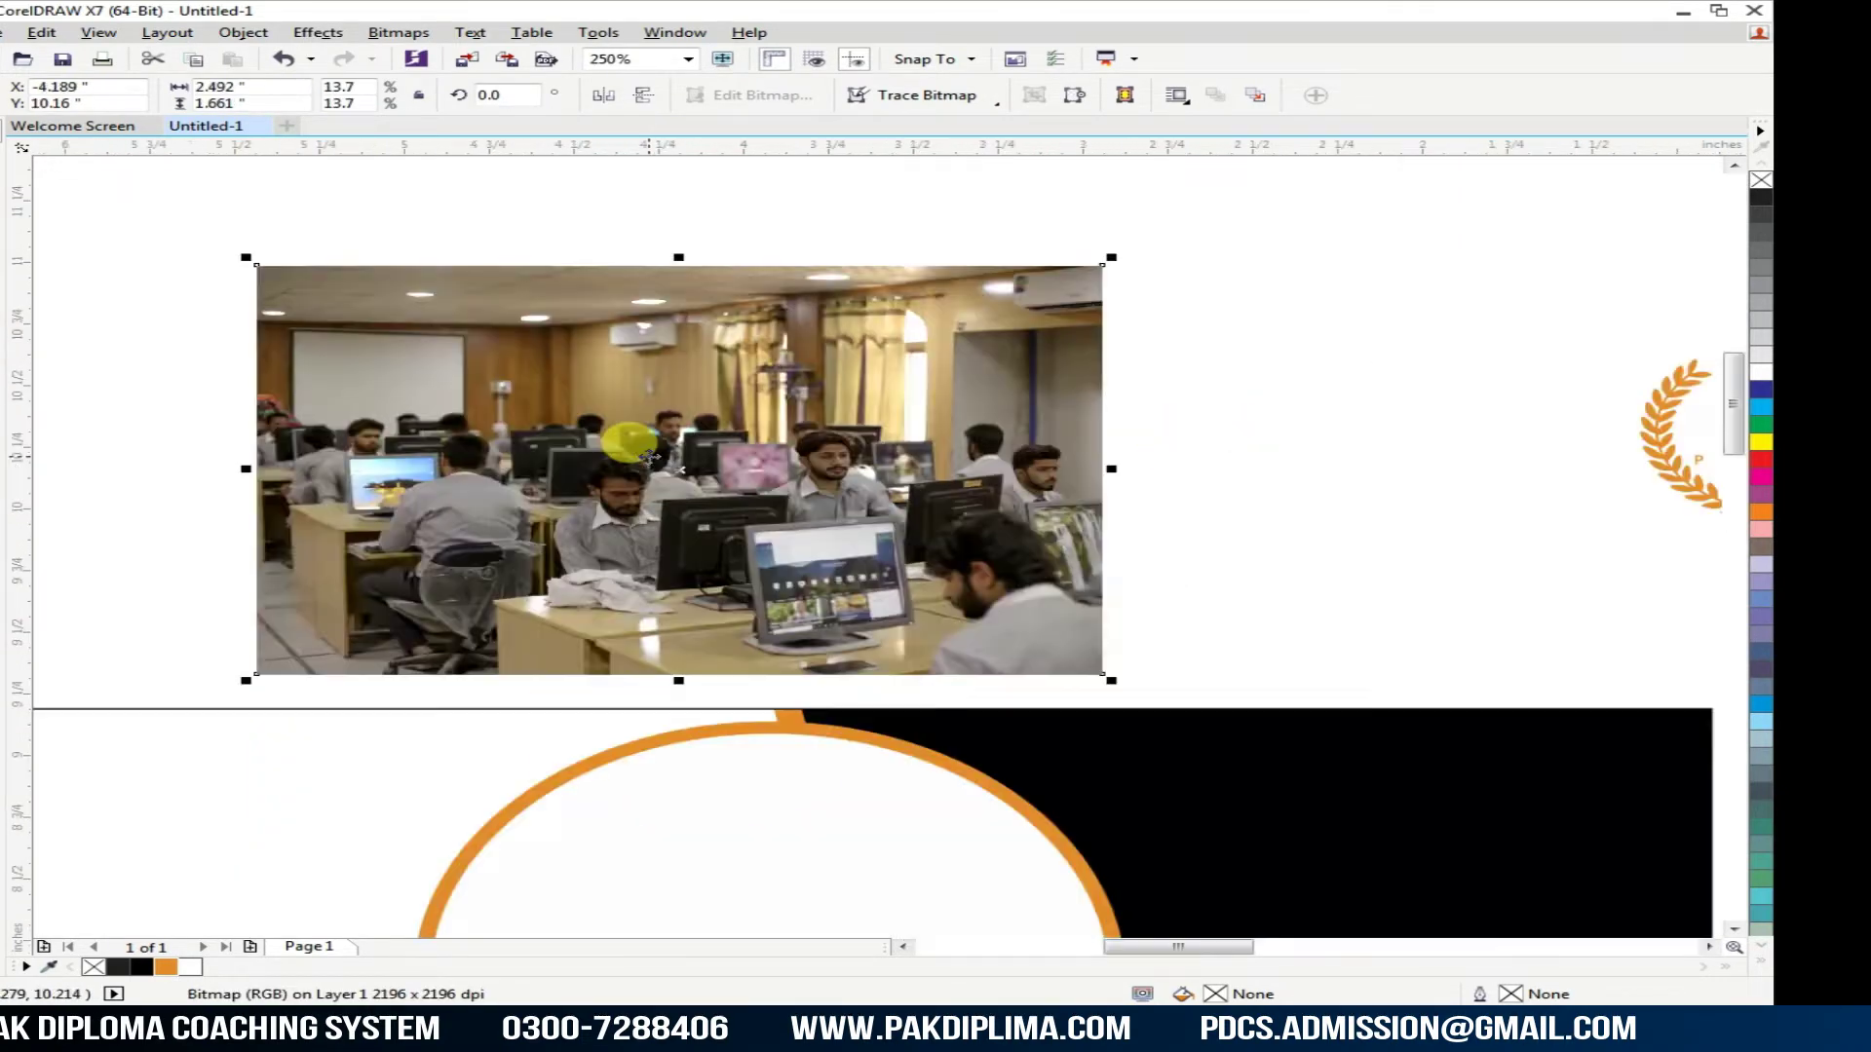
Step: PowerClip the computer lab photo inside the white circle
right_click(651, 450)
left_click(682, 467)
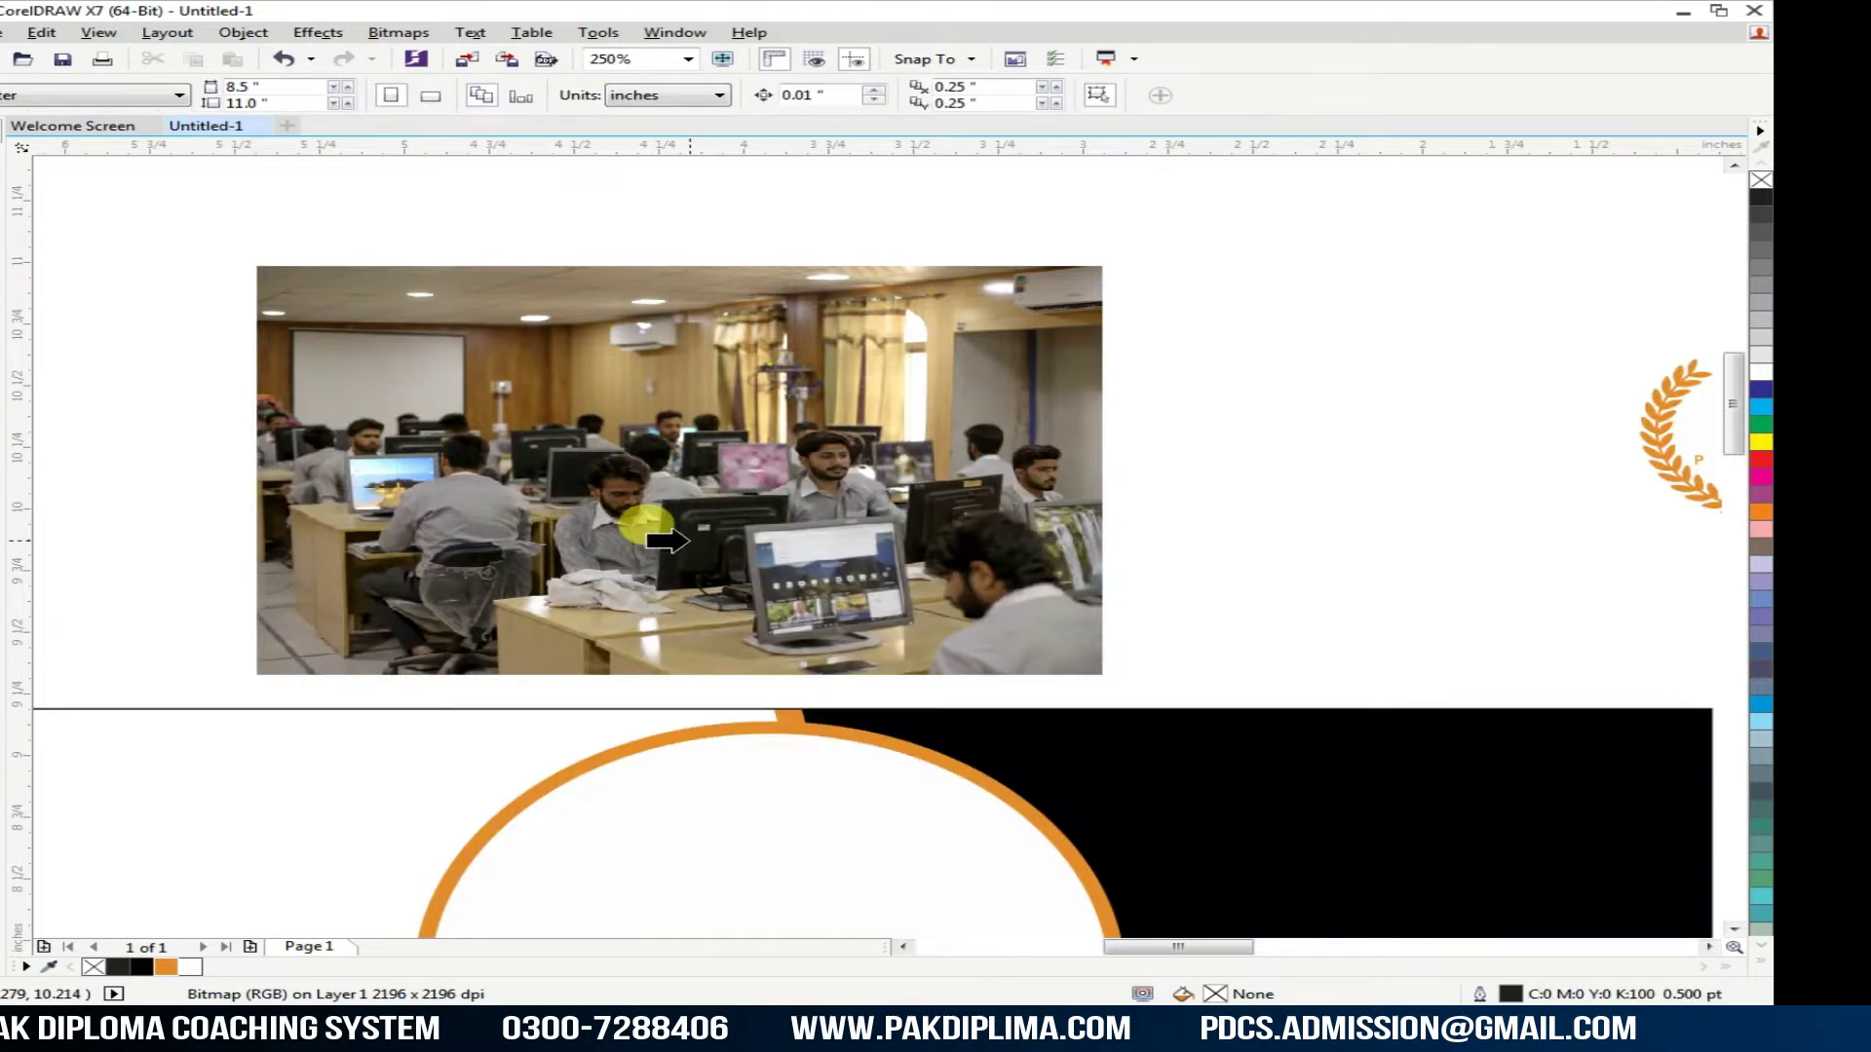
left_click(746, 828)
scroll(735, 693, "down", 3)
scroll(770, 672, "up", 2)
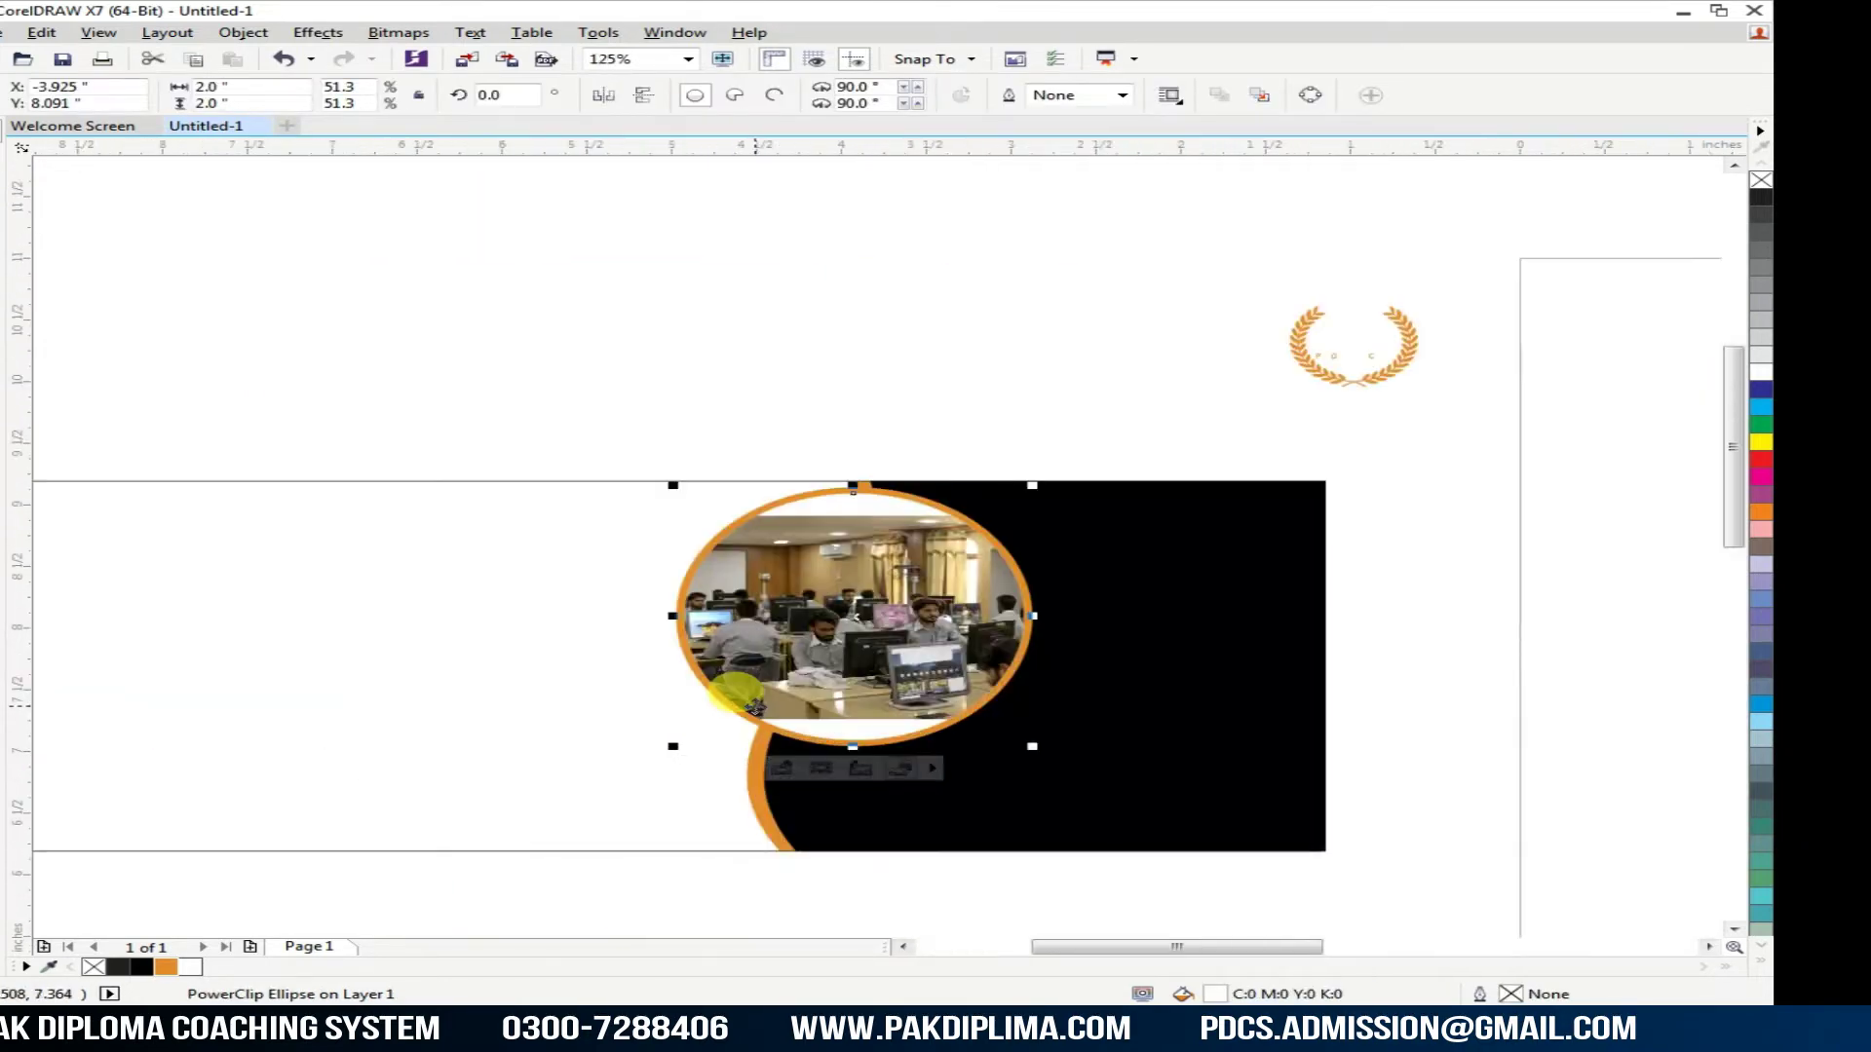
Step: Edit the circle's PowerClip contents and enlarge the photo to about 3.07 x 2.05 inches so it covers the circle
right_click(830, 636)
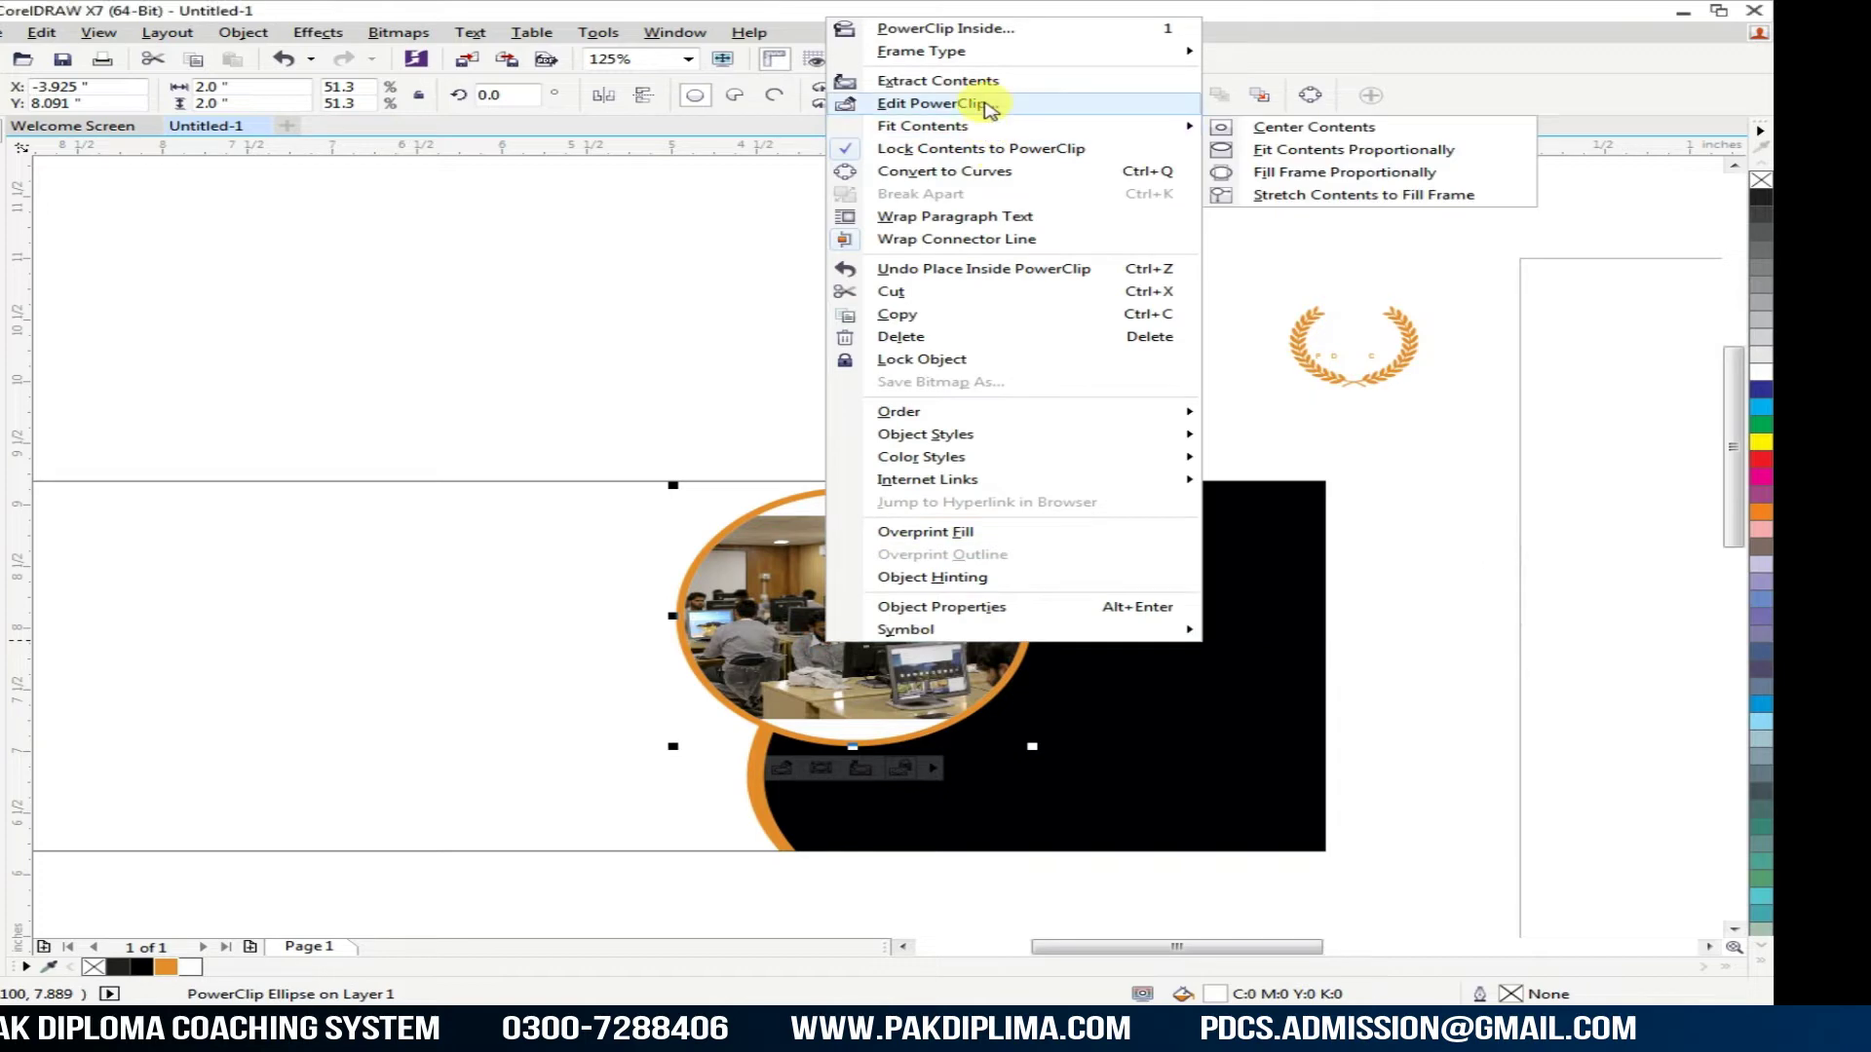
left_click(989, 106)
scroll(1013, 769, "up", 2)
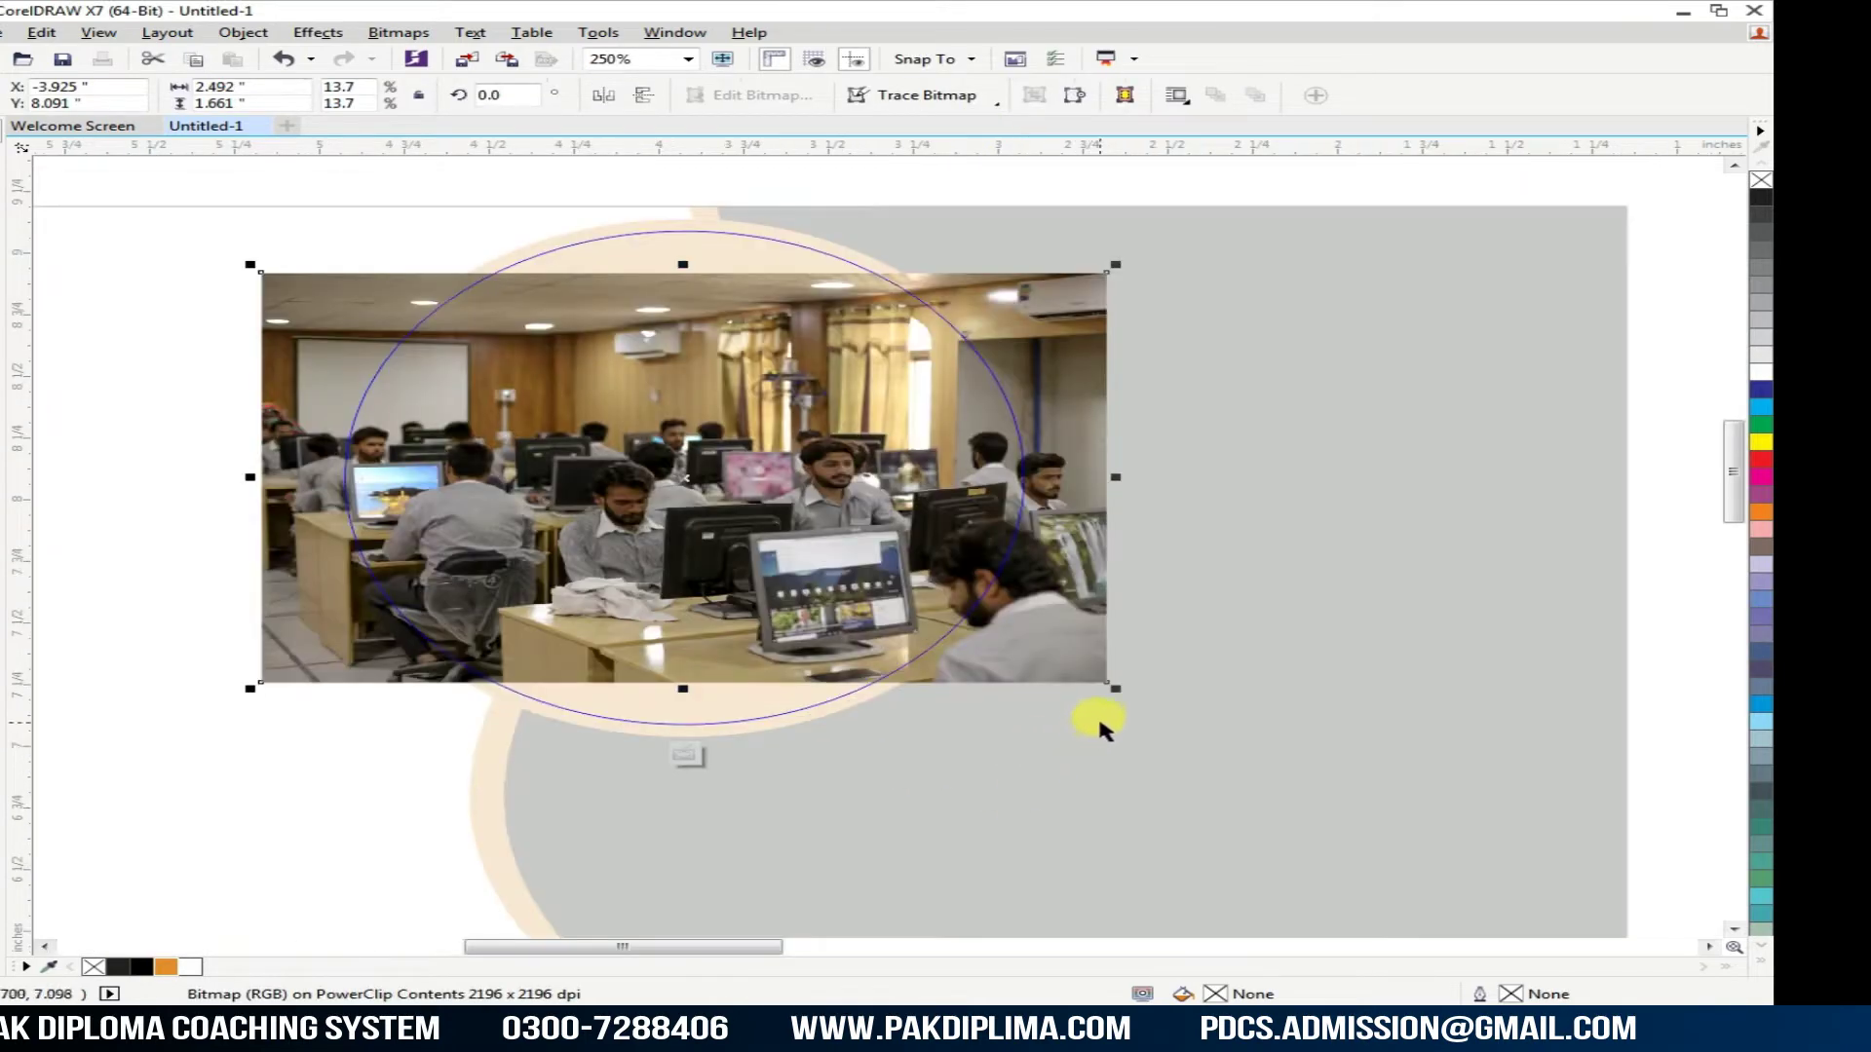
left_click_drag(1120, 687, 1217, 736)
Step: Nudge the photo to the left within the circle frame and finish editing the PowerClip
key("Left")
key("Left")
key("Left")
key("Left")
key("Left")
key("Left")
key("Left")
key("Left")
key("Left")
key("Left")
key("Left")
key("Left")
key("Left")
key("Left")
key("Left")
key("Left")
key("Left")
key("Left")
key("Left")
key("Left")
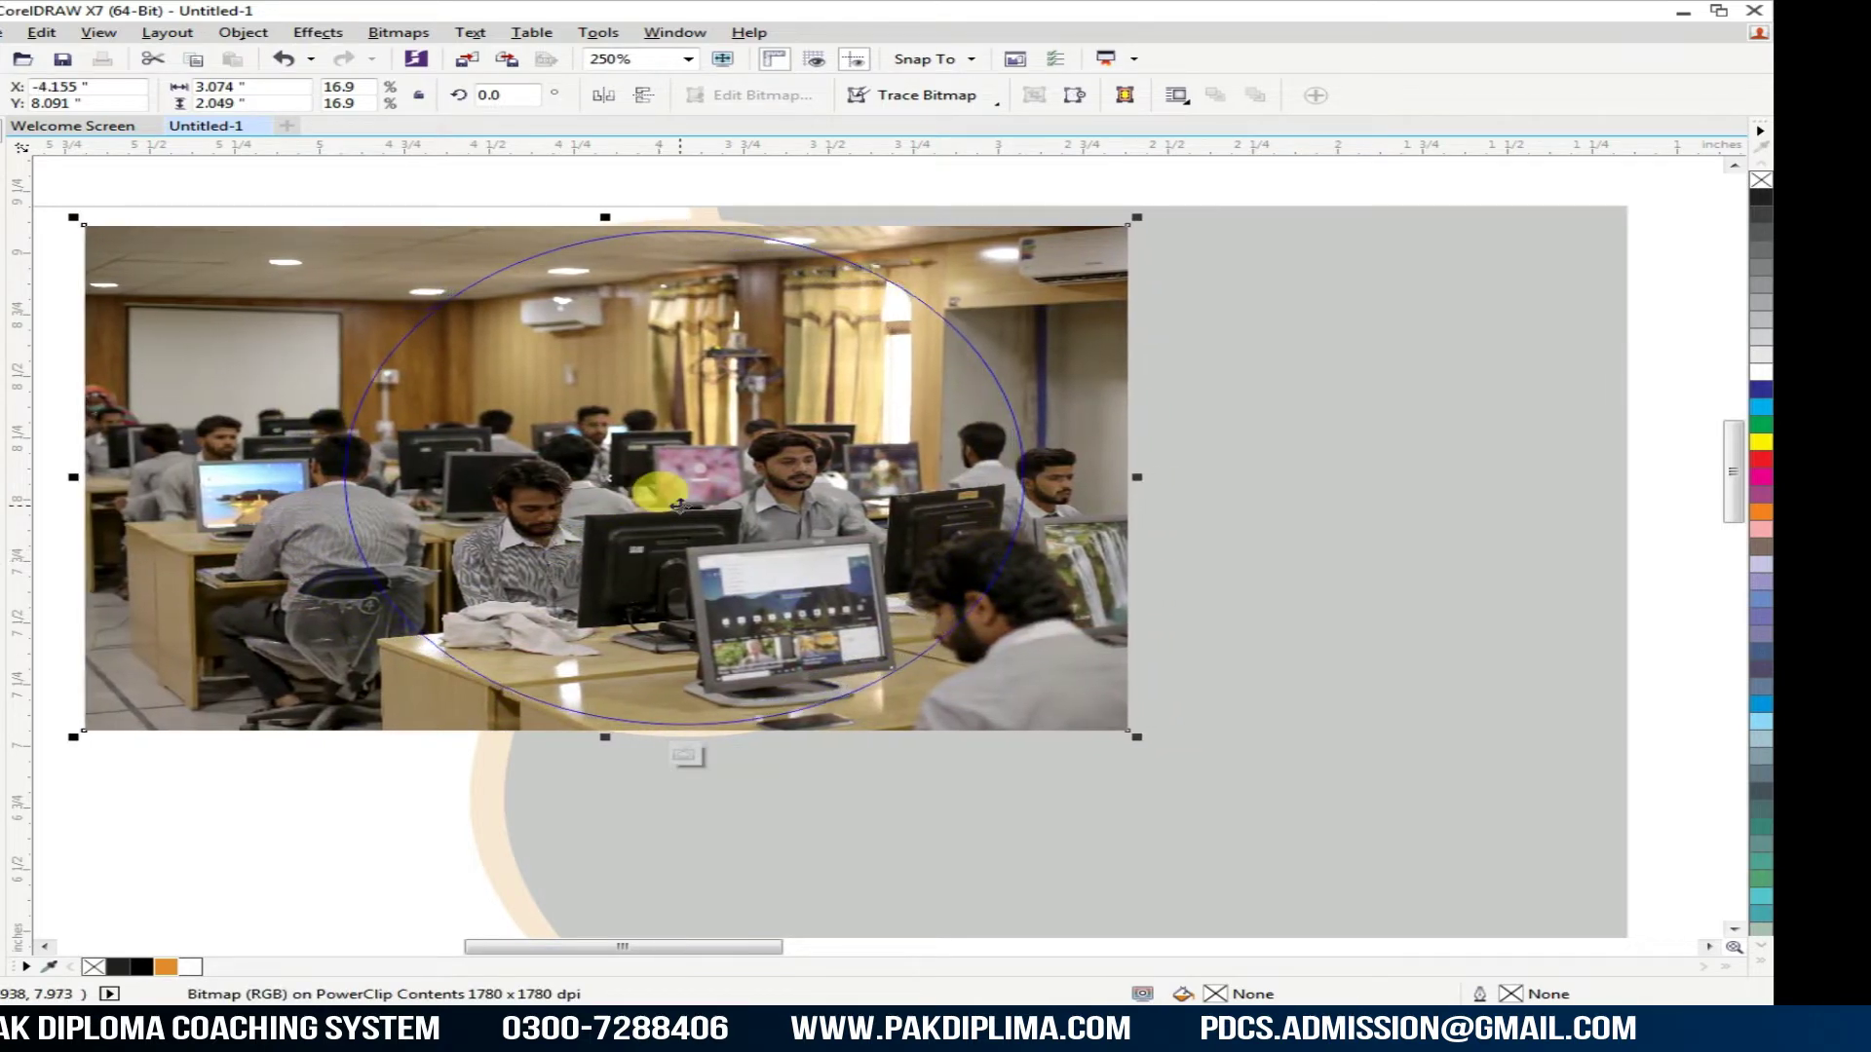
right_click(672, 507)
left_click(696, 539)
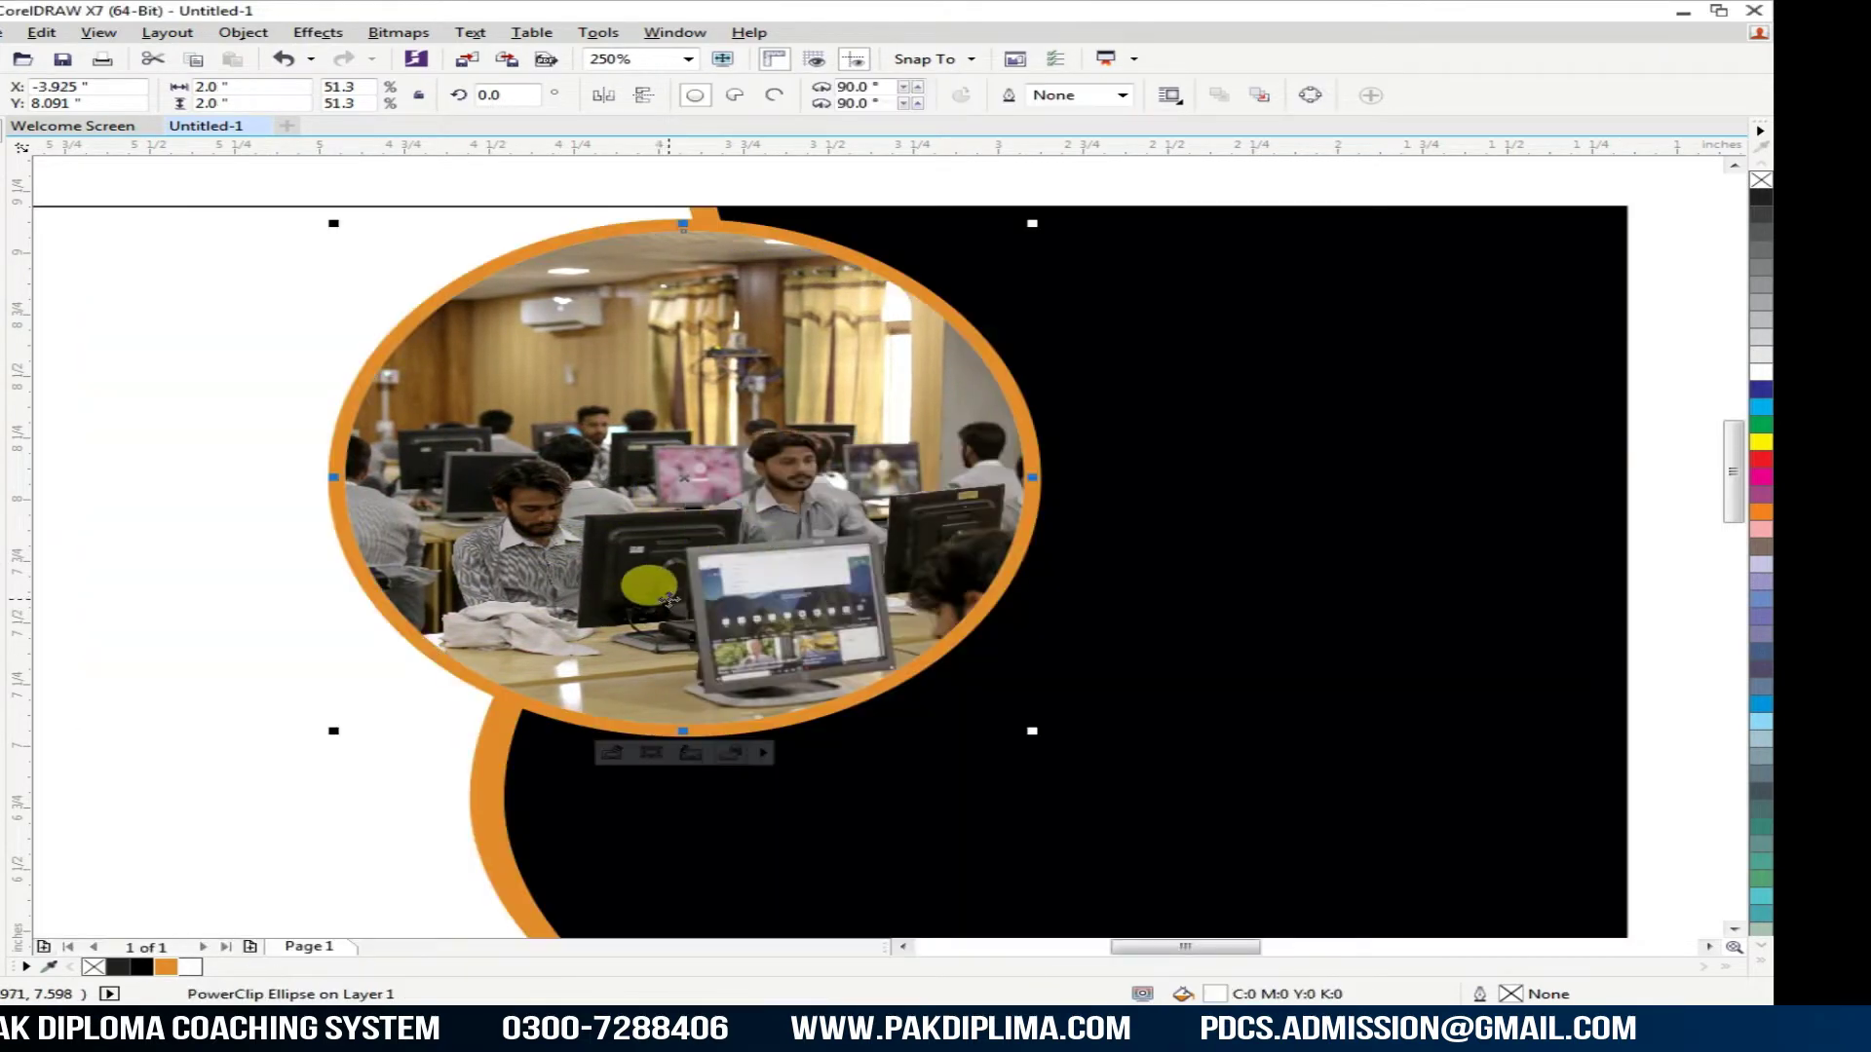
scroll(669, 598, "down", 2)
left_click(1169, 522)
scroll(590, 536, "up", 2)
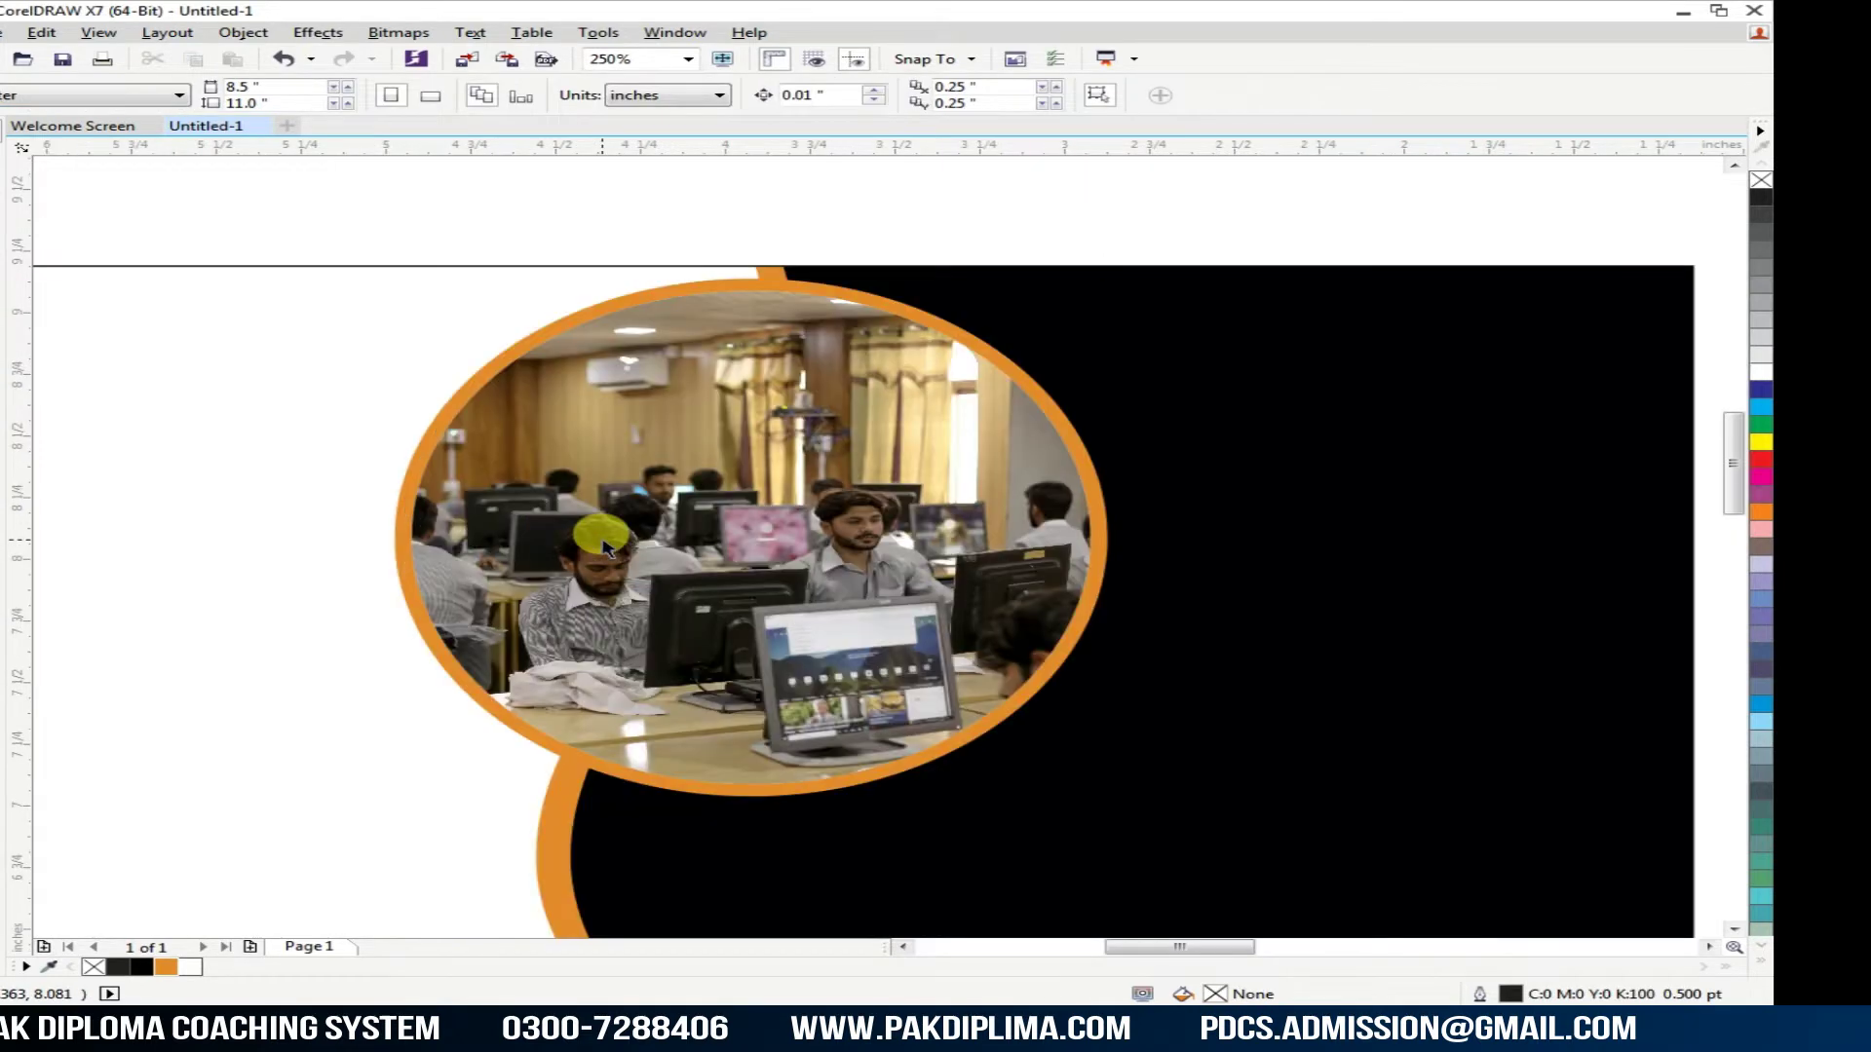
Step: Delete the orange laurel wreath logo above the banner
scroll(604, 546, "down", 2)
left_click_drag(1378, 188, 1065, 334)
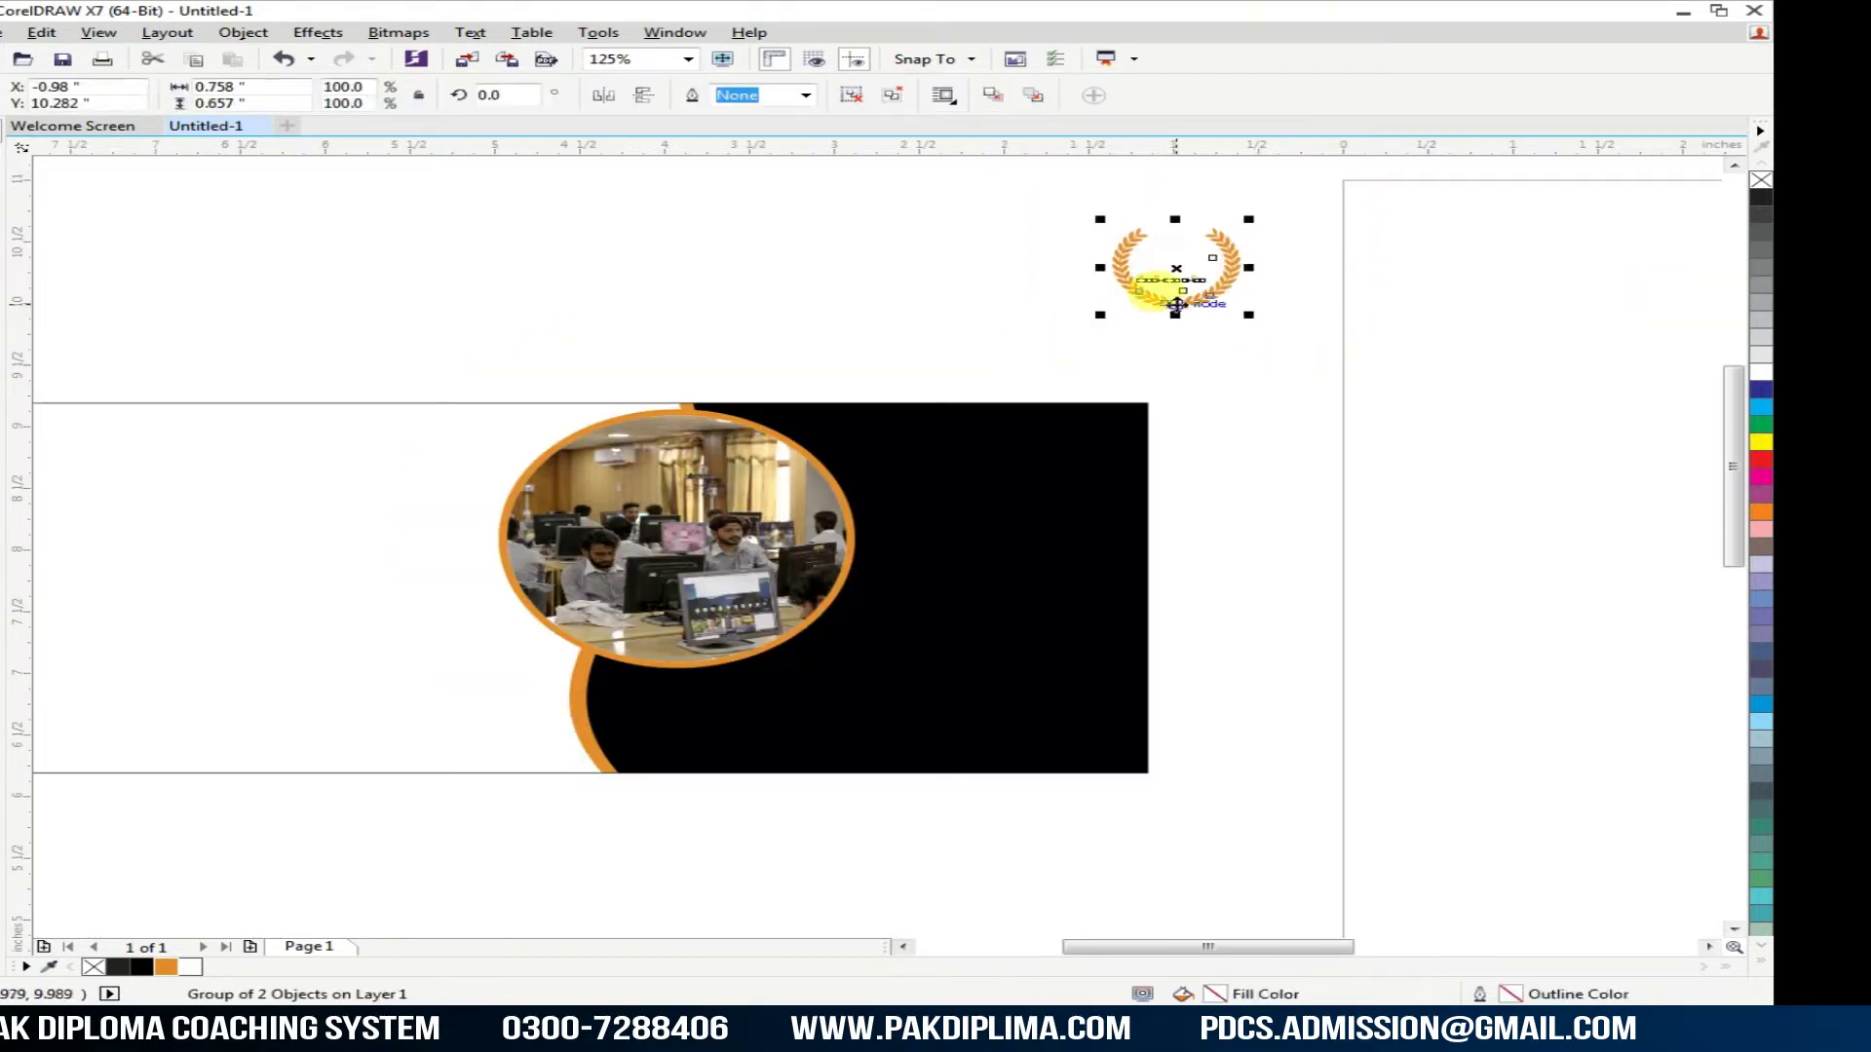
key("Delete")
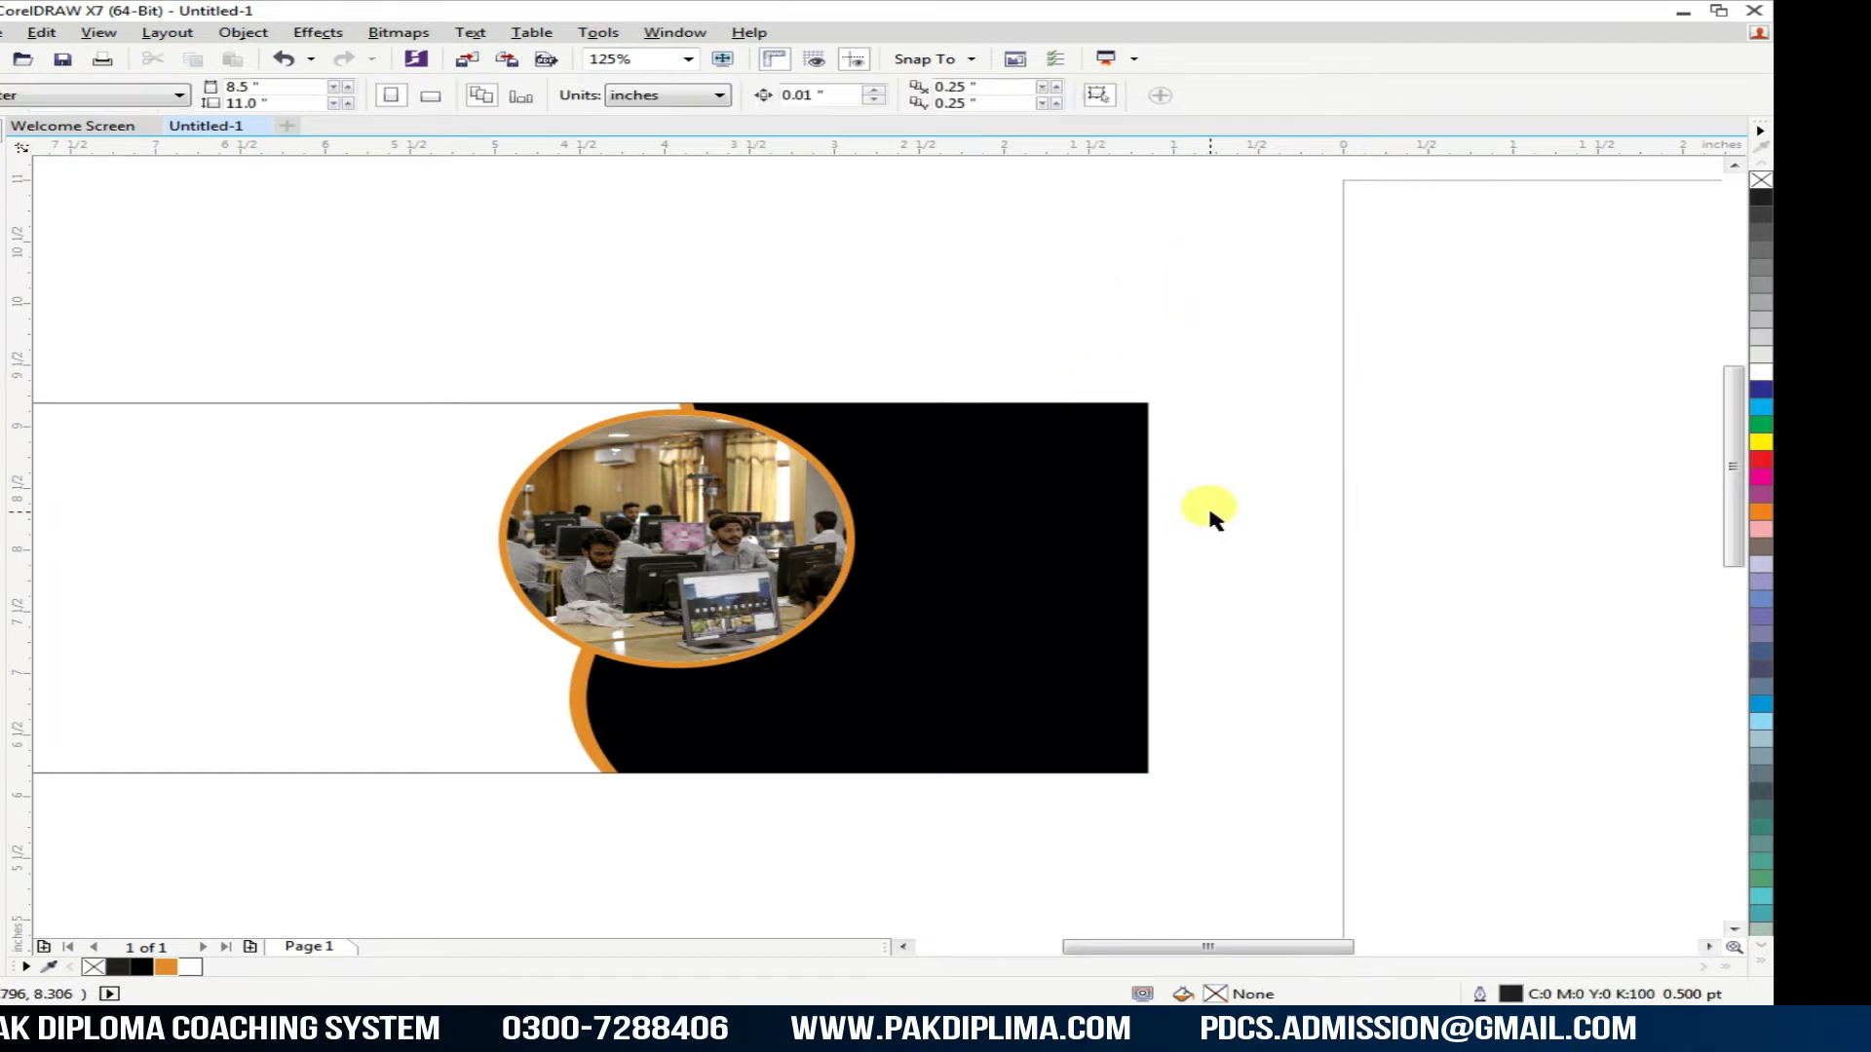
scroll(838, 550, "down", 2)
left_click(573, 583)
scroll(573, 583, "up", 2)
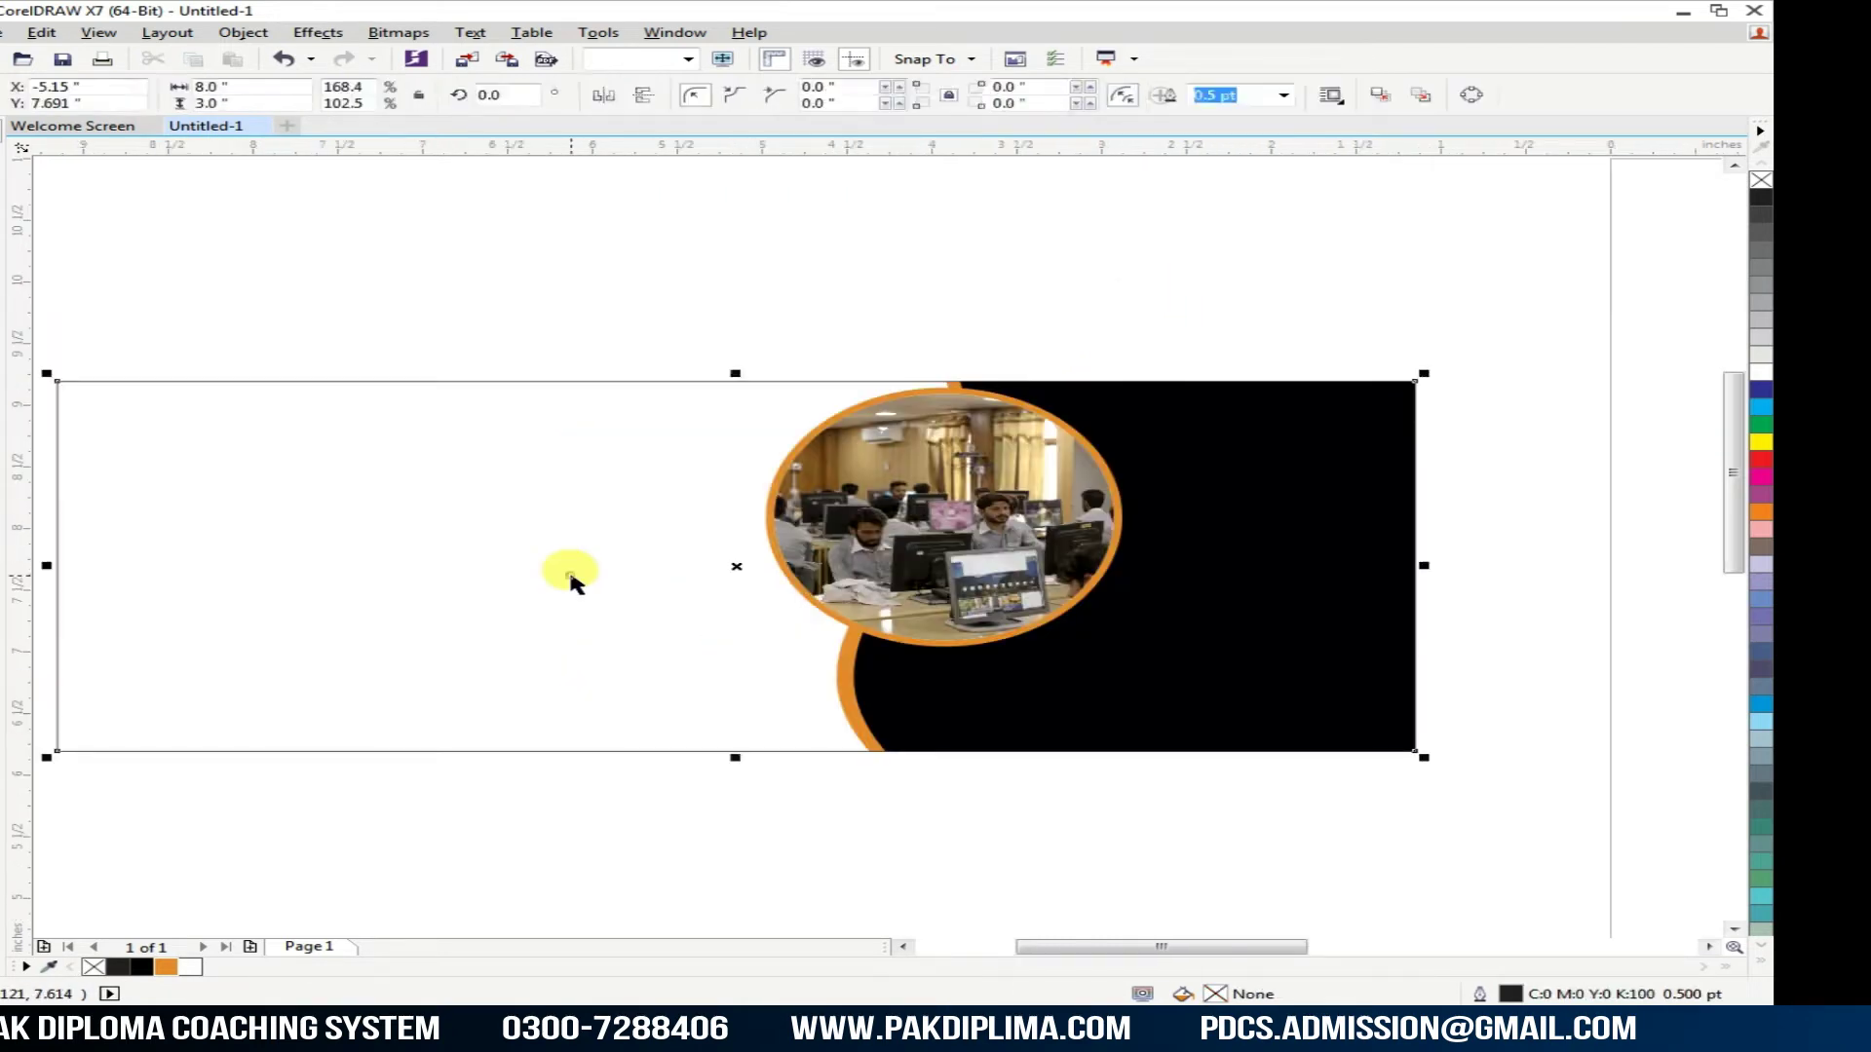
left_click(1498, 324)
scroll(902, 419, "down", 2)
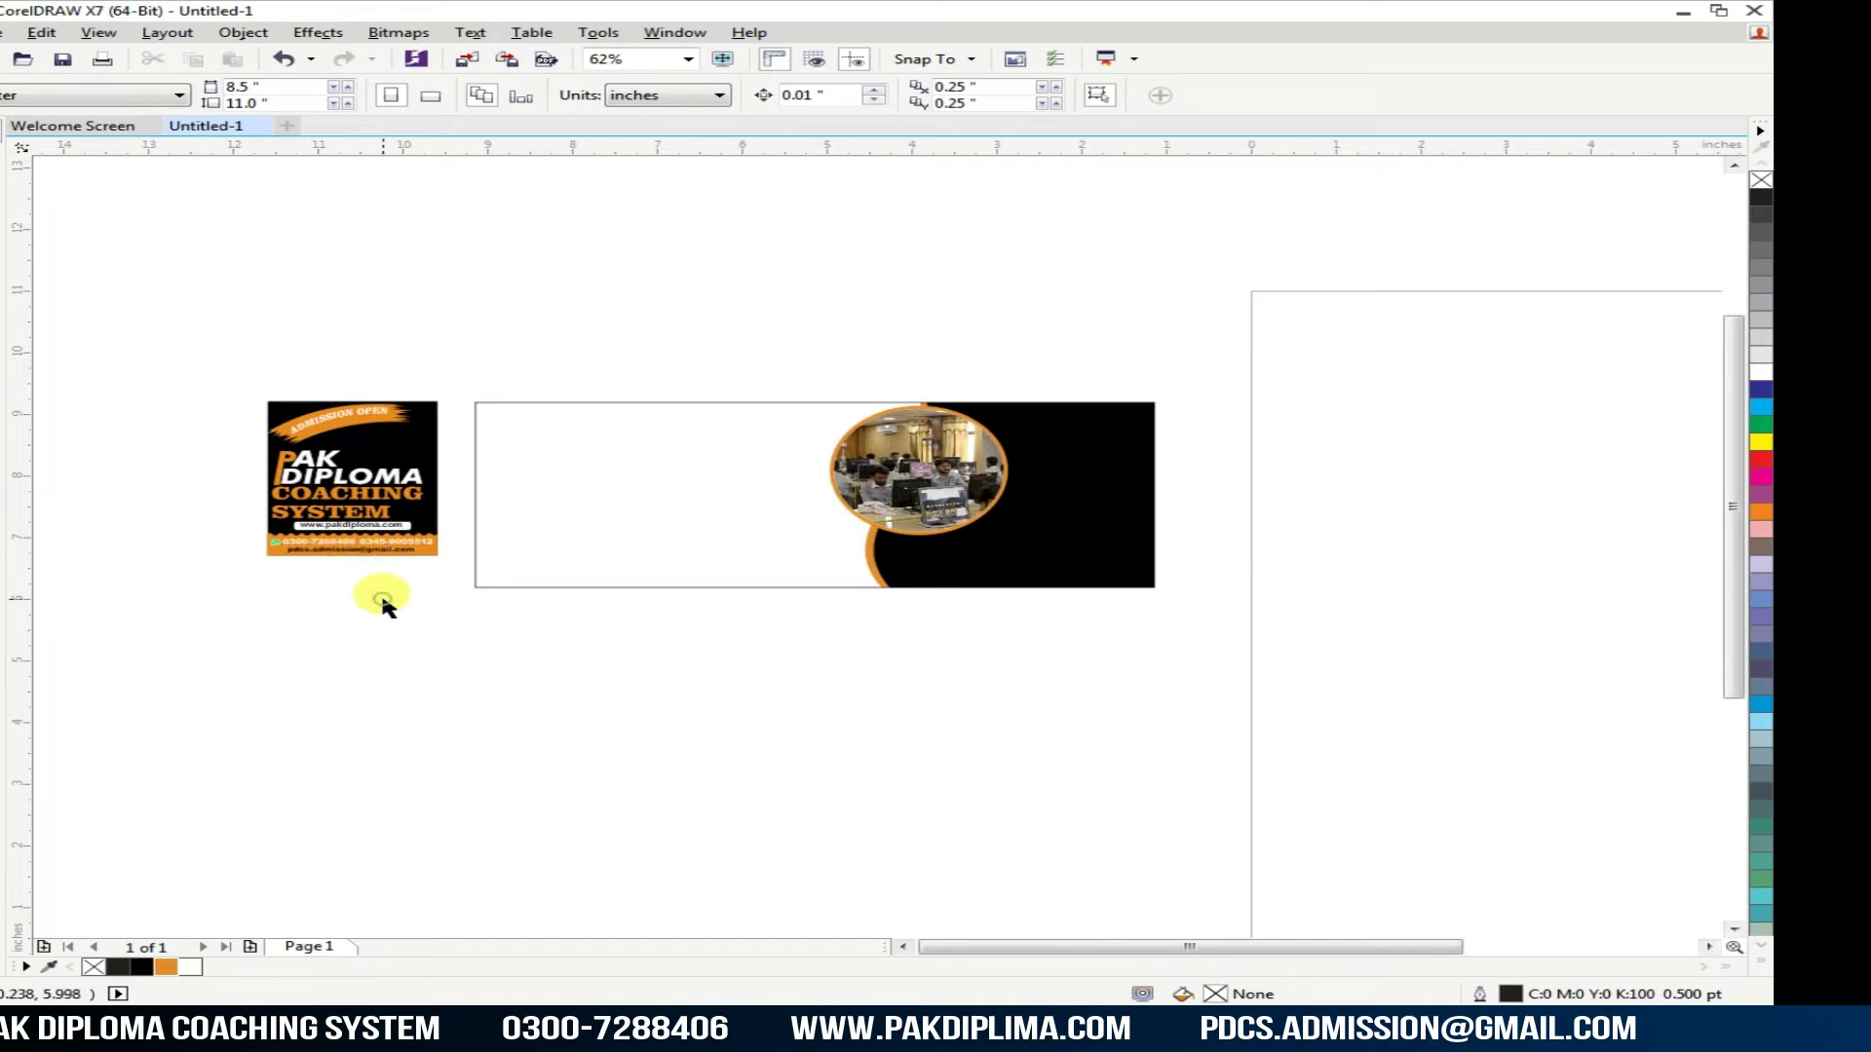
Step: Switch to Windows Explorer and open the PAK DIPLOMA COACHING SYSTEM PROJECT folder on the GRAPHIC (E:) drive
key("alt+Tab")
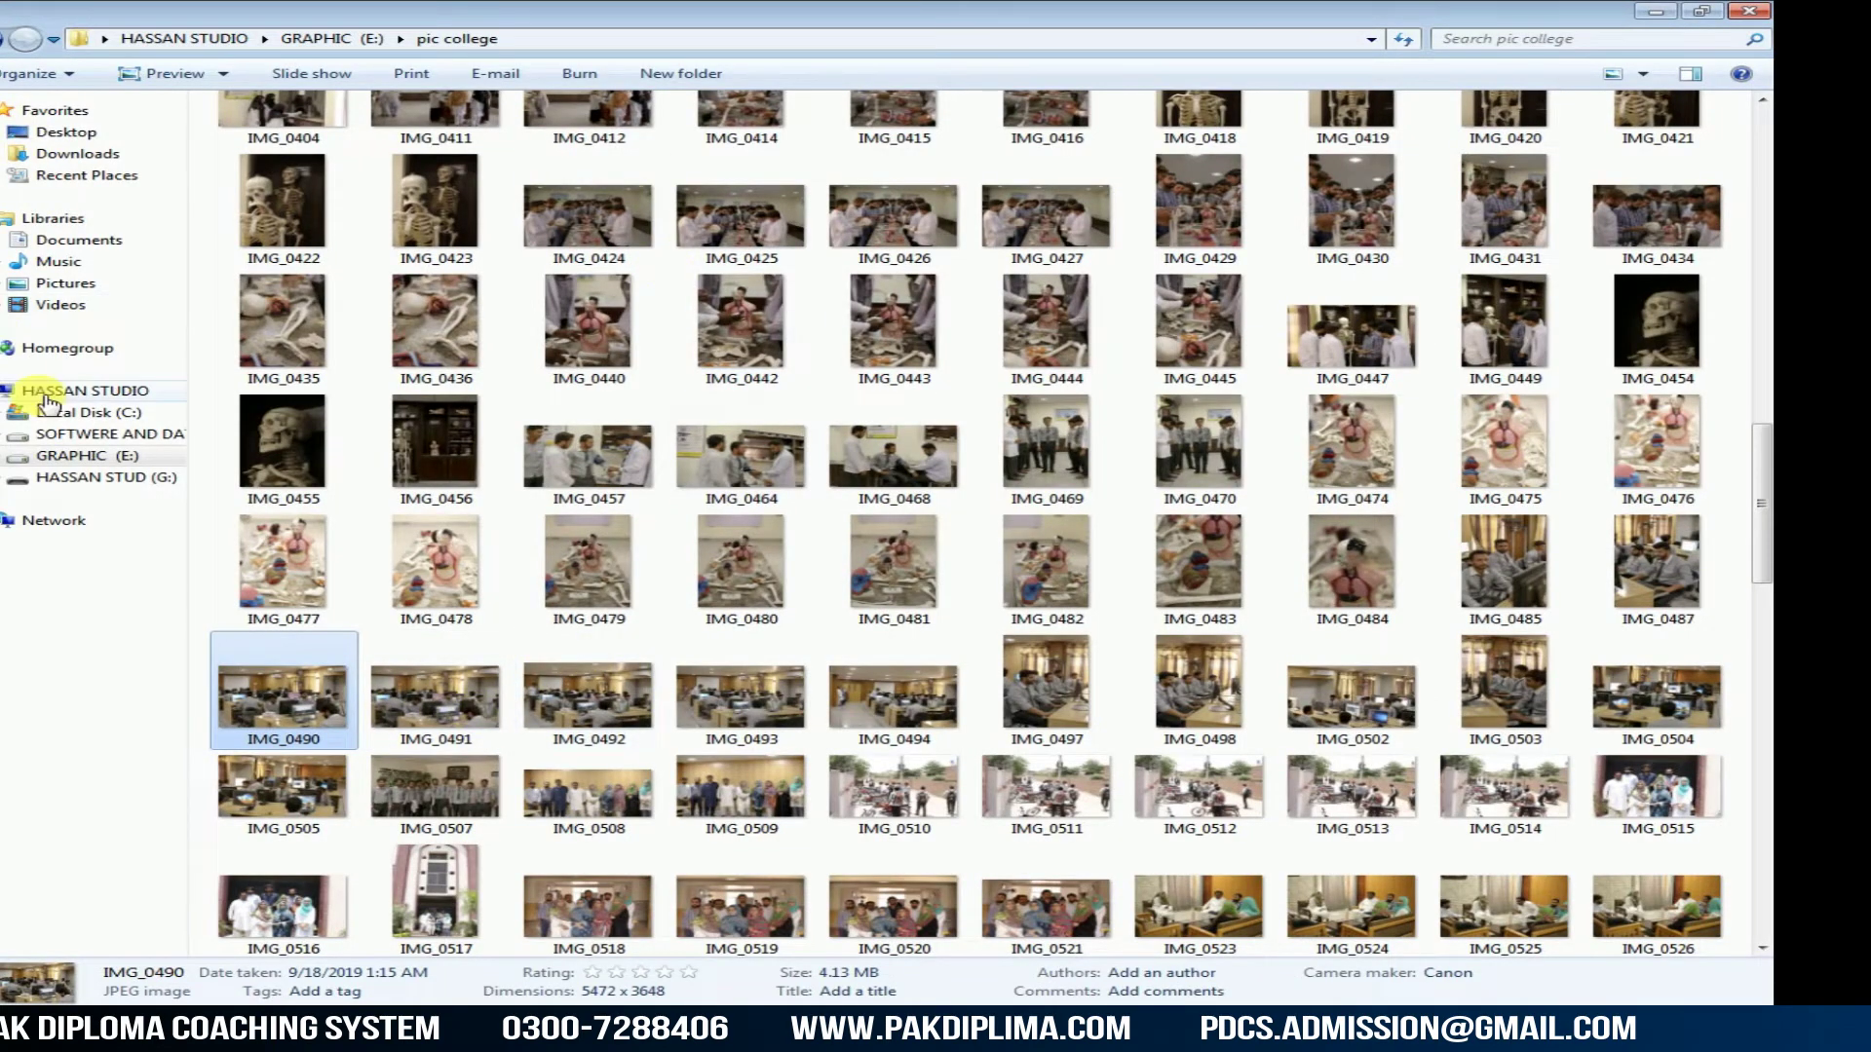
left_click(70, 455)
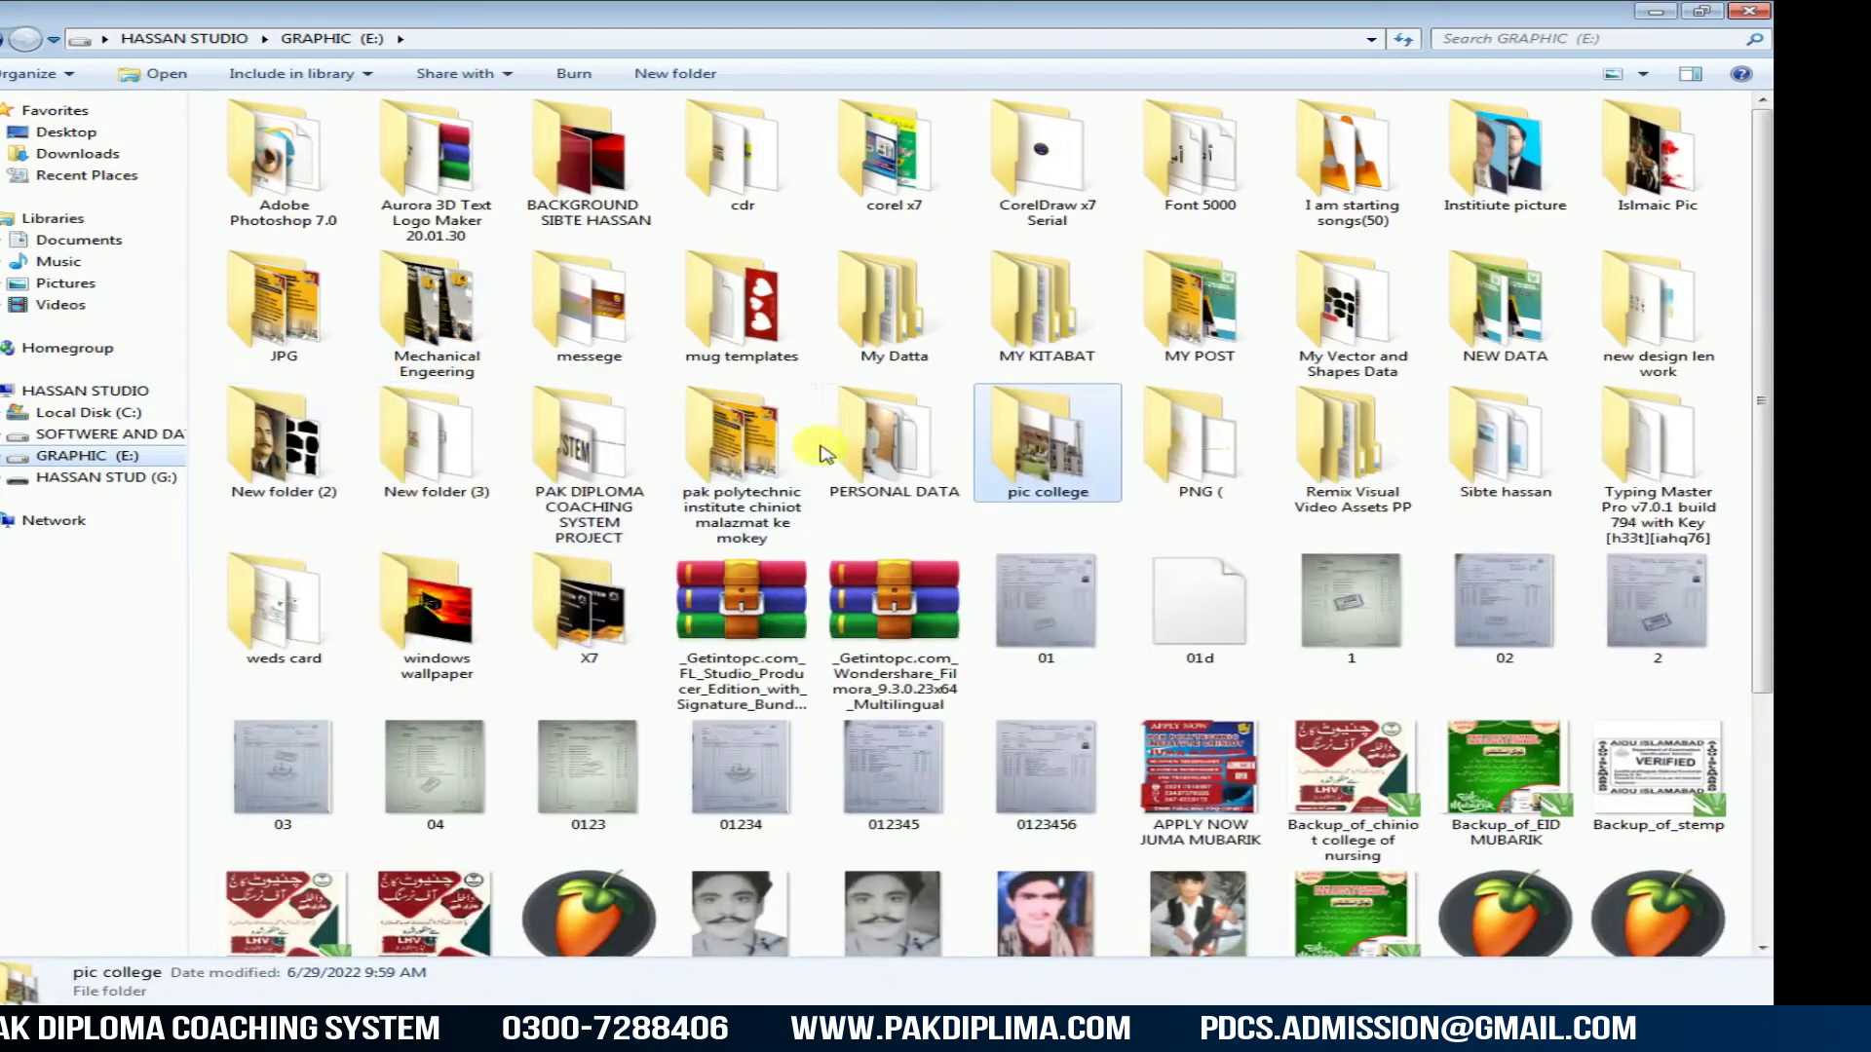
double_click(584, 468)
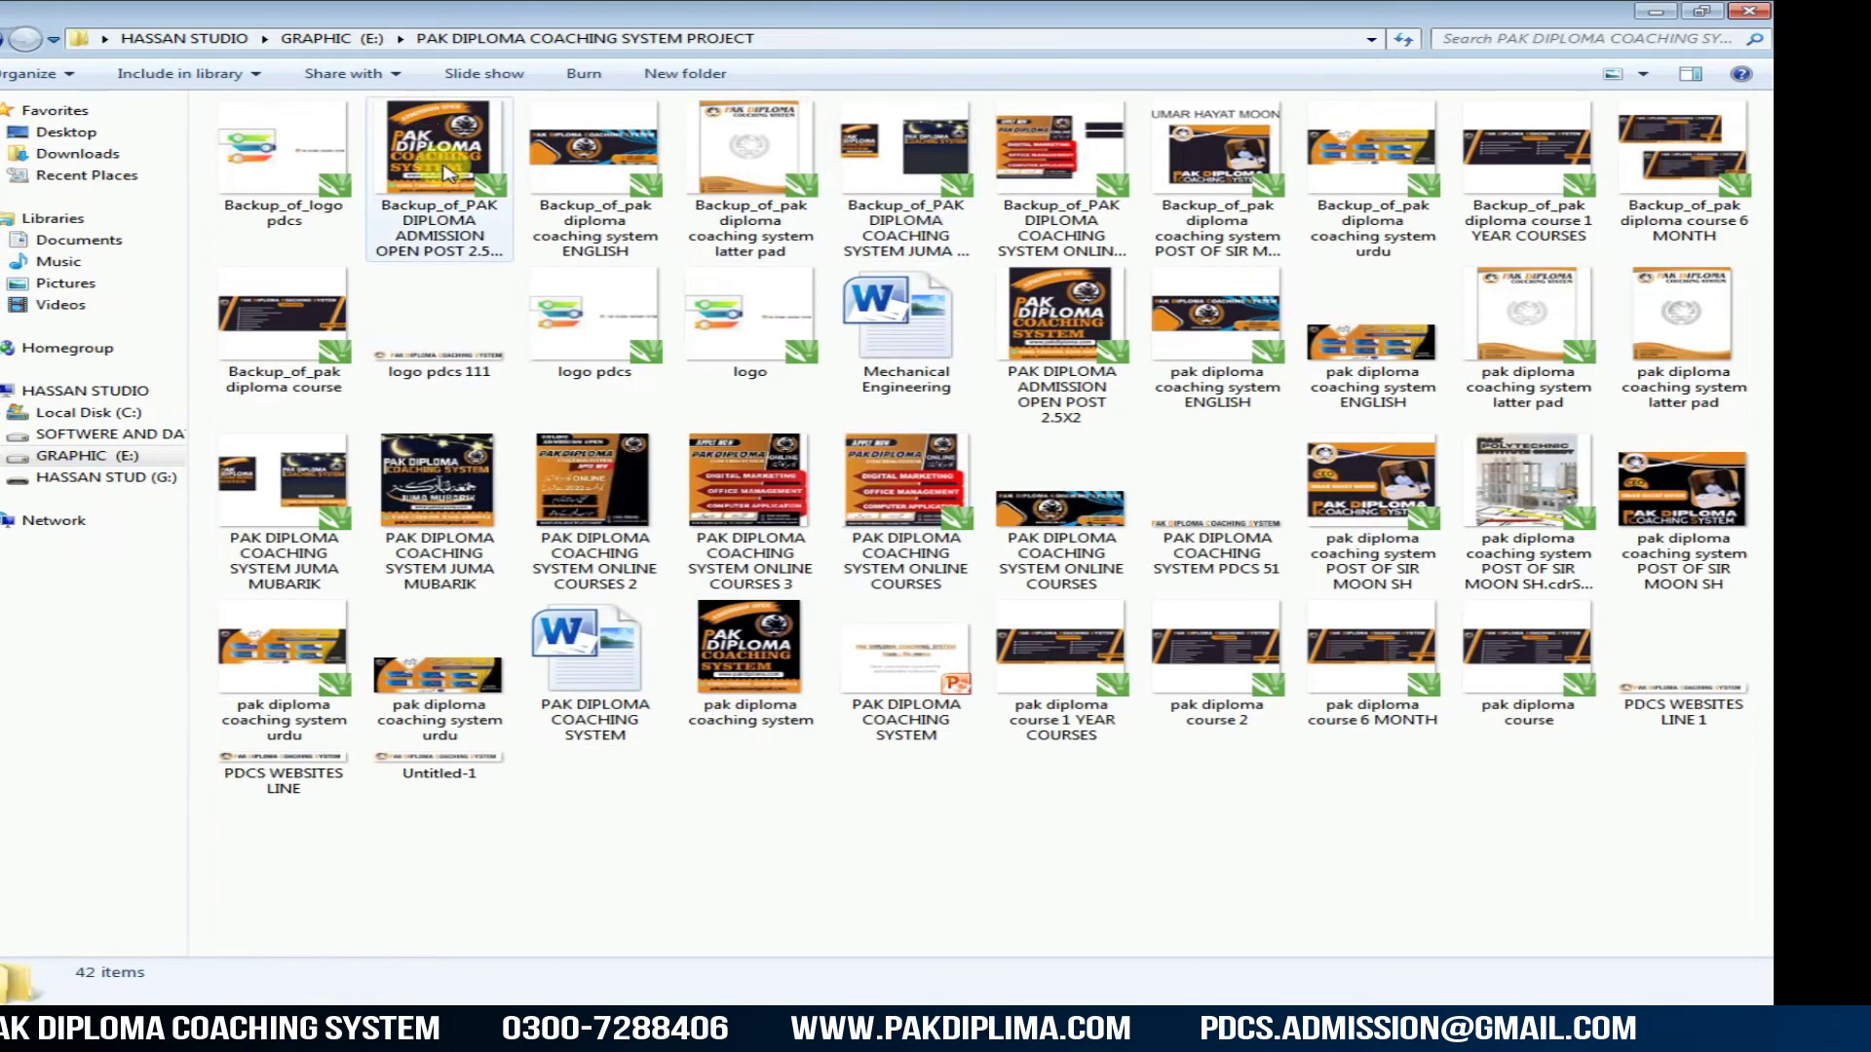
Step: Import the PAK DIPLOMA COACHING SYSTEM ONLINE COURSES 3 poster image into the CorelDRAW drawing, left of the black poster
left_click(783, 521)
left_click_drag(756, 492, 49, 473)
Step: Delete all objects of the black ADMISSION OPEN poster beside the banner
left_click_drag(201, 313, 455, 648)
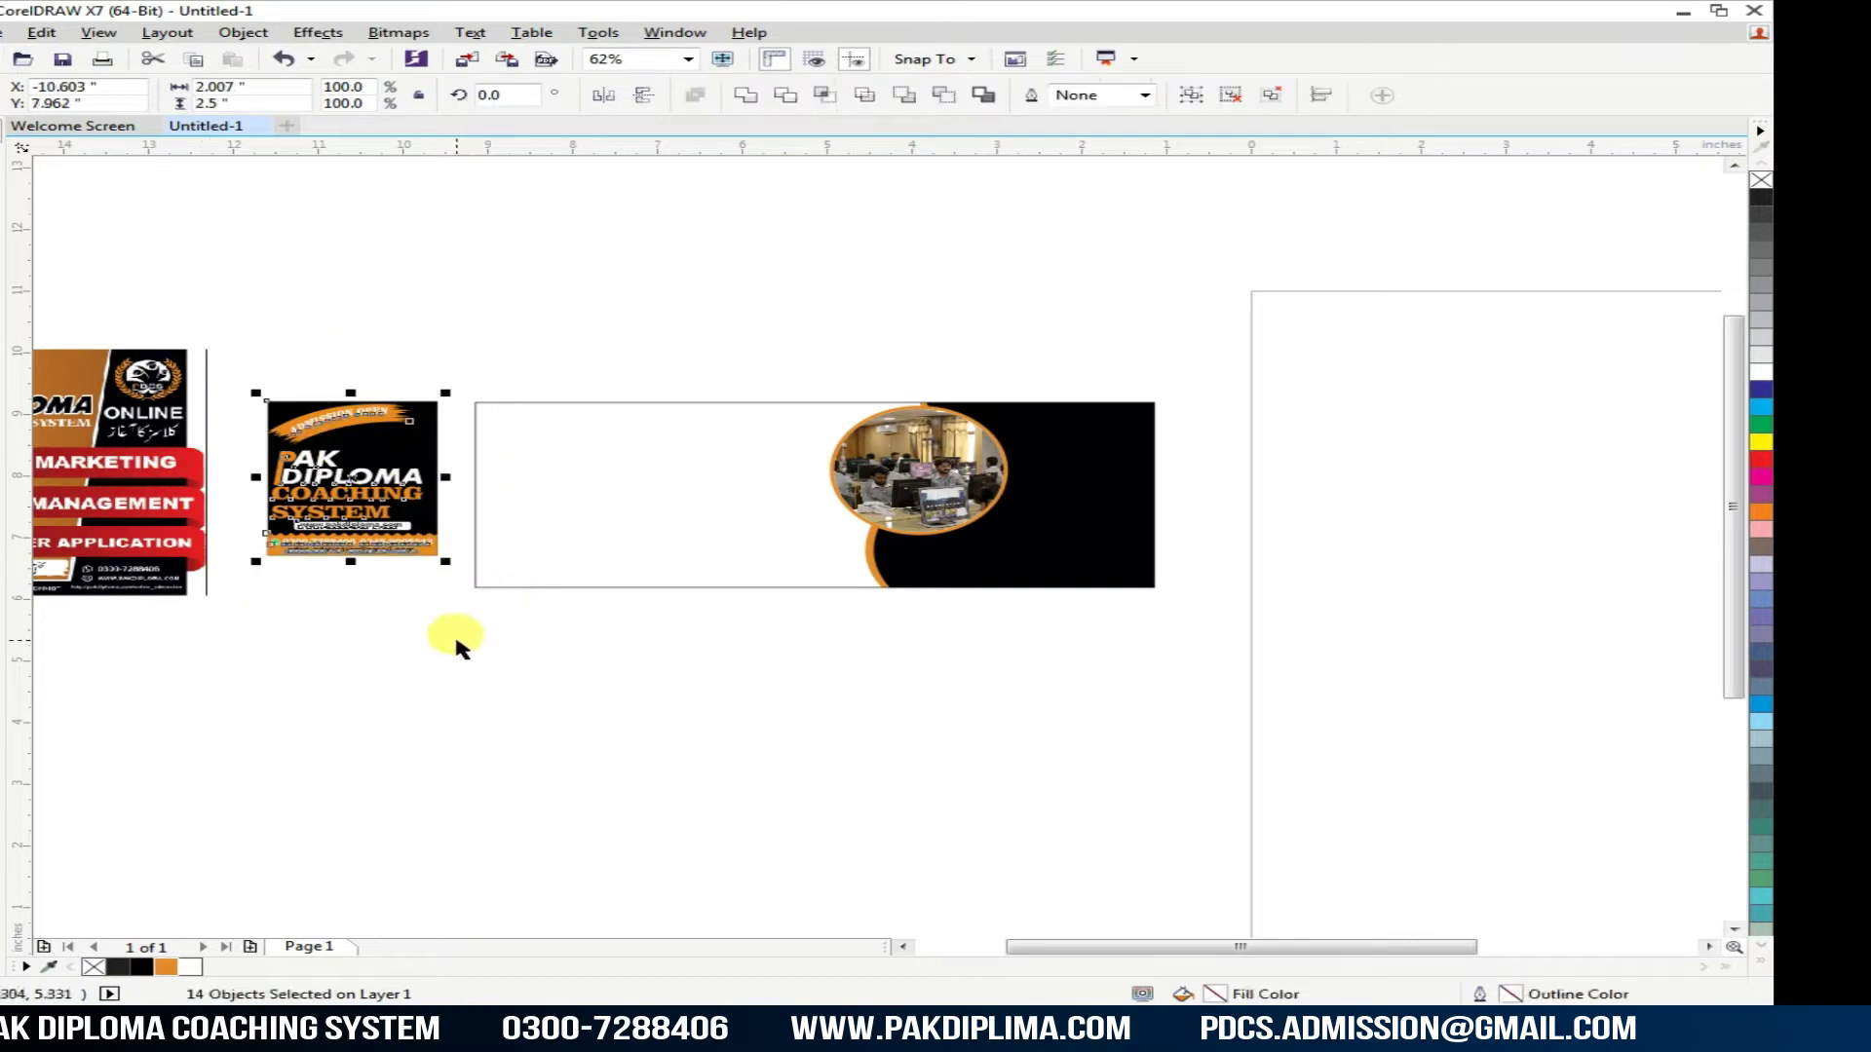
key("Delete")
key("F4")
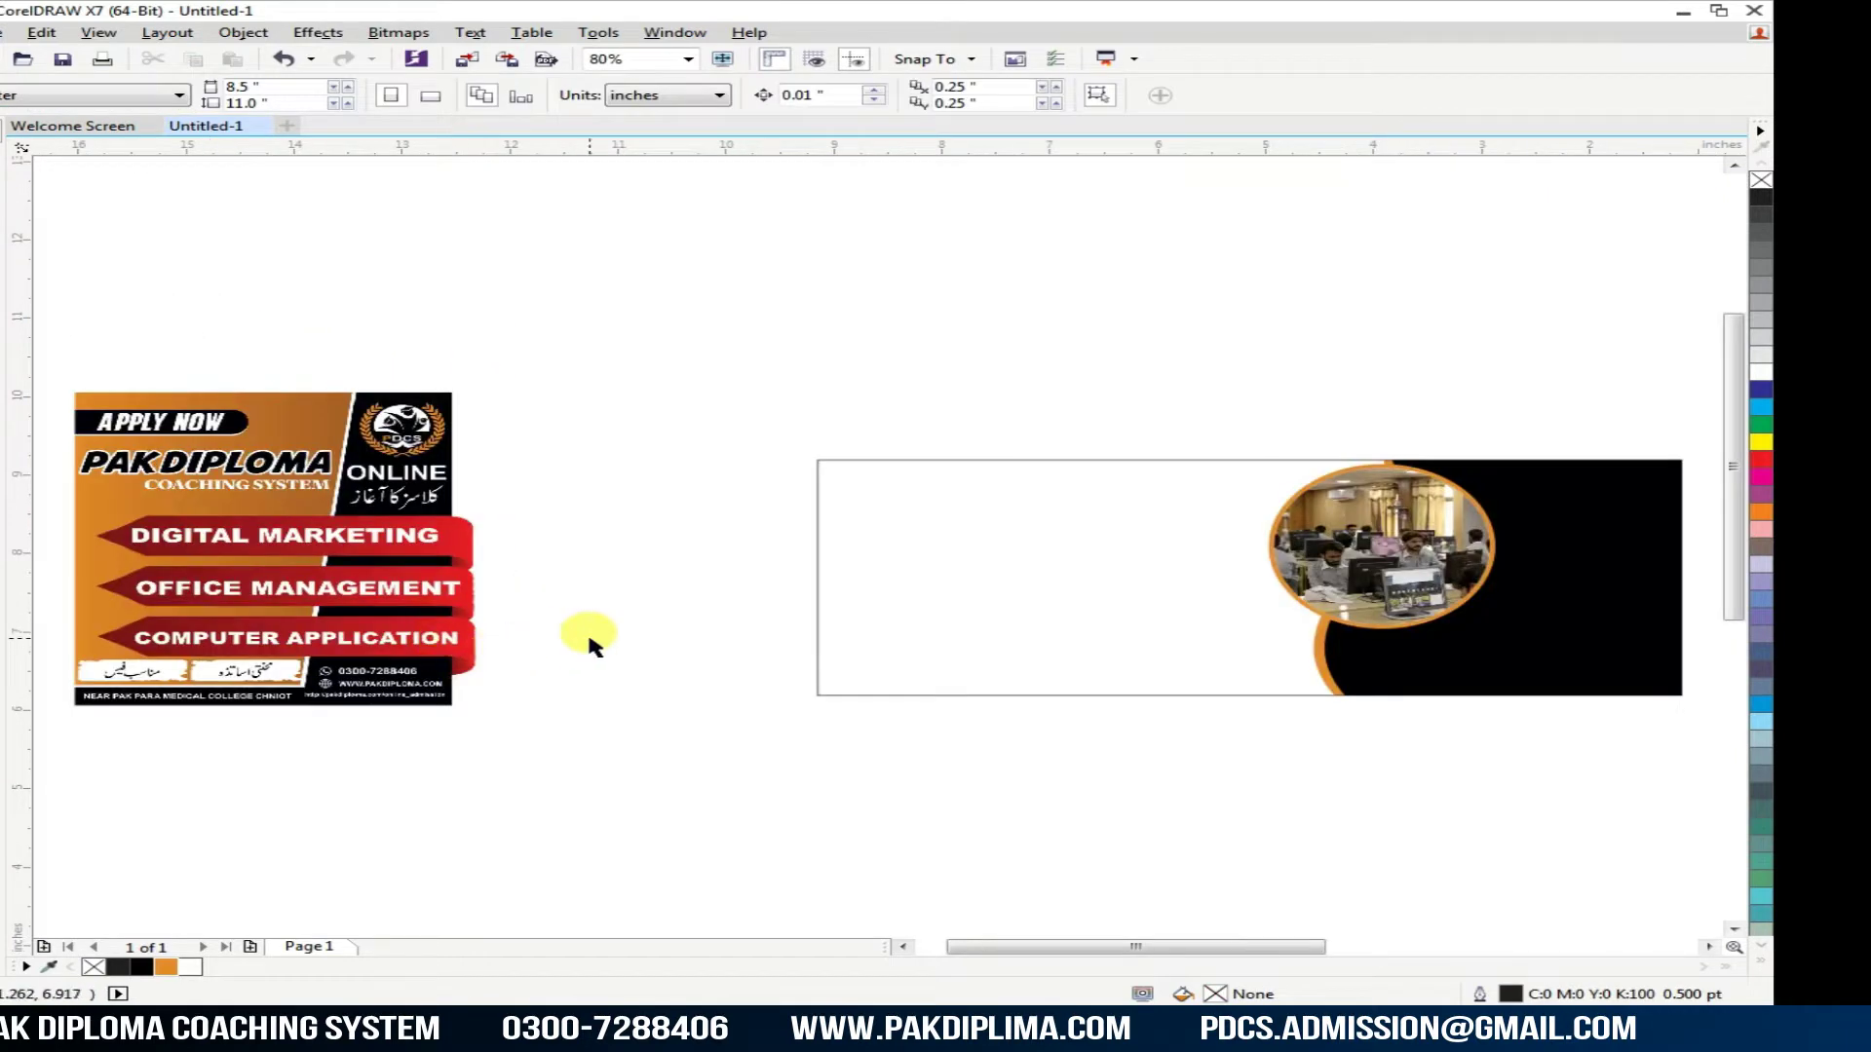
Step: Move the imported online courses poster image closer to the blank end of the banner
left_click_drag(676, 310, 36, 839)
left_click_drag(357, 657, 635, 660)
key("F4")
left_click(468, 844)
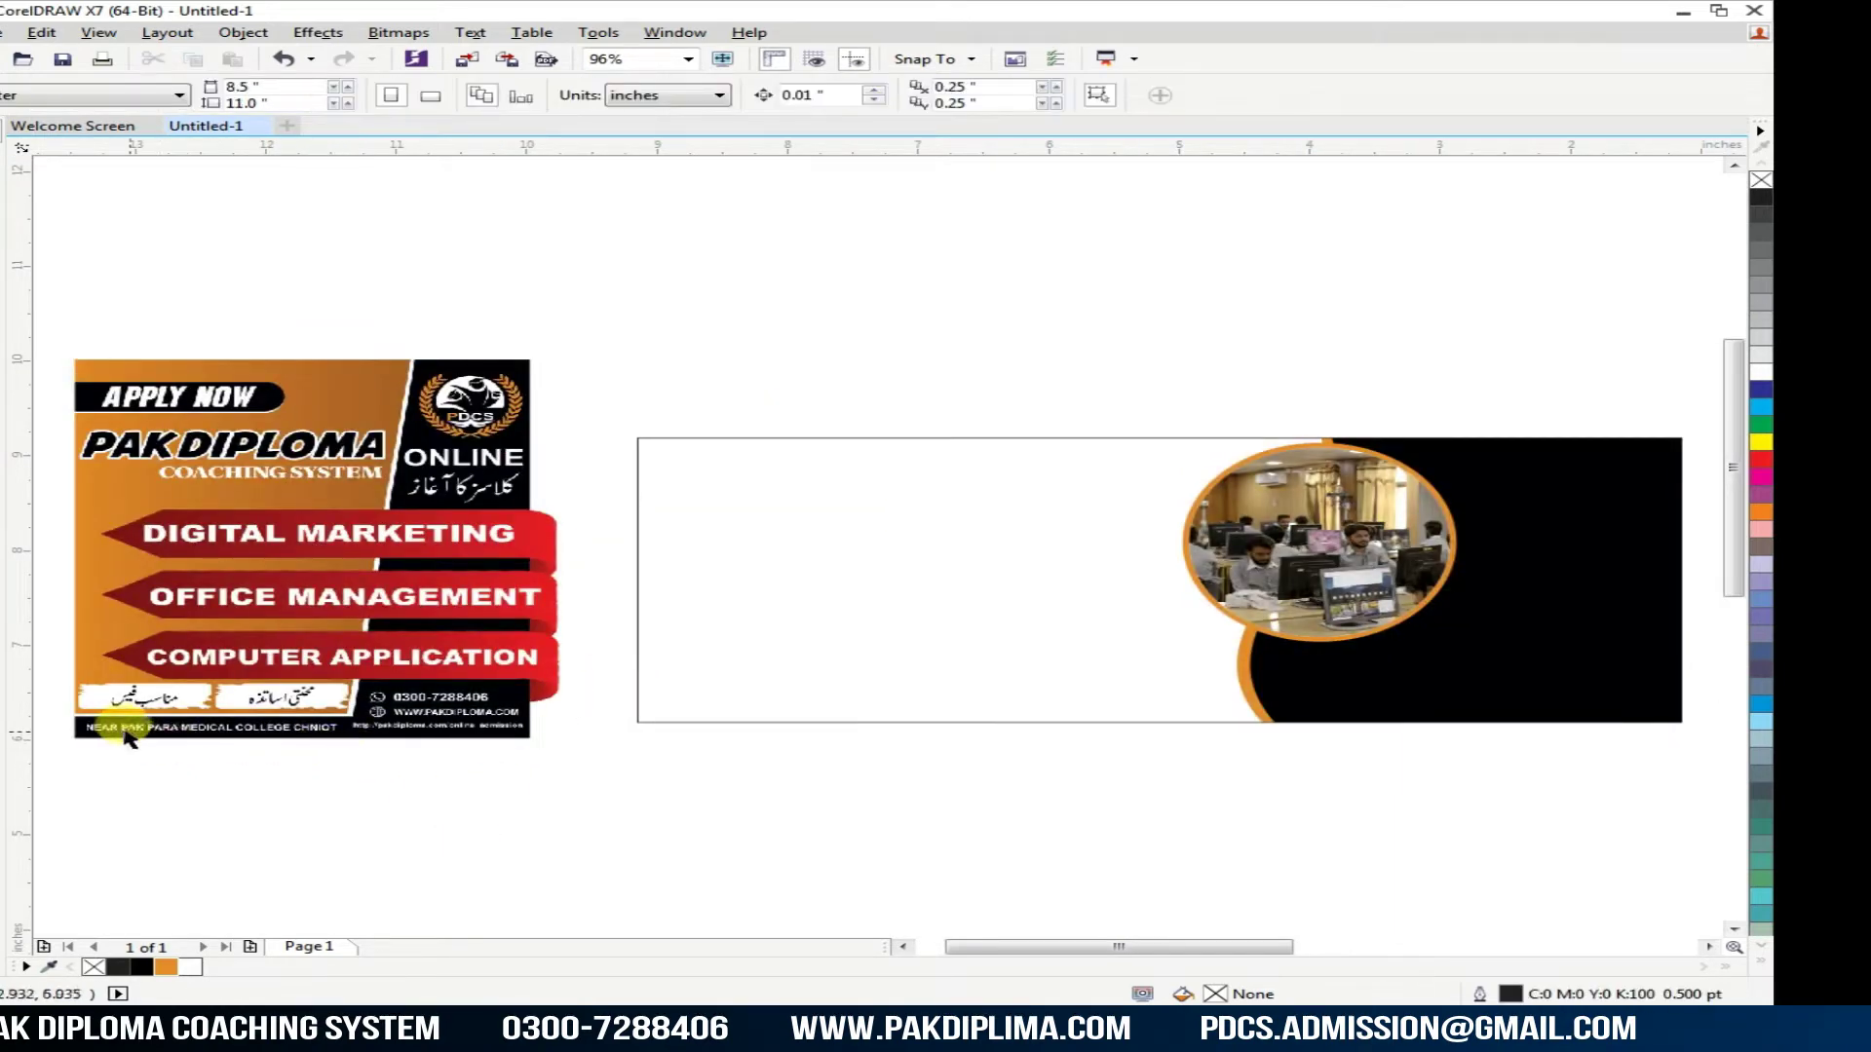
Step: Inspect the contact details and logo on the imported poster image, and delete the bitmap from the drawing
scroll(328, 738, "up", 3)
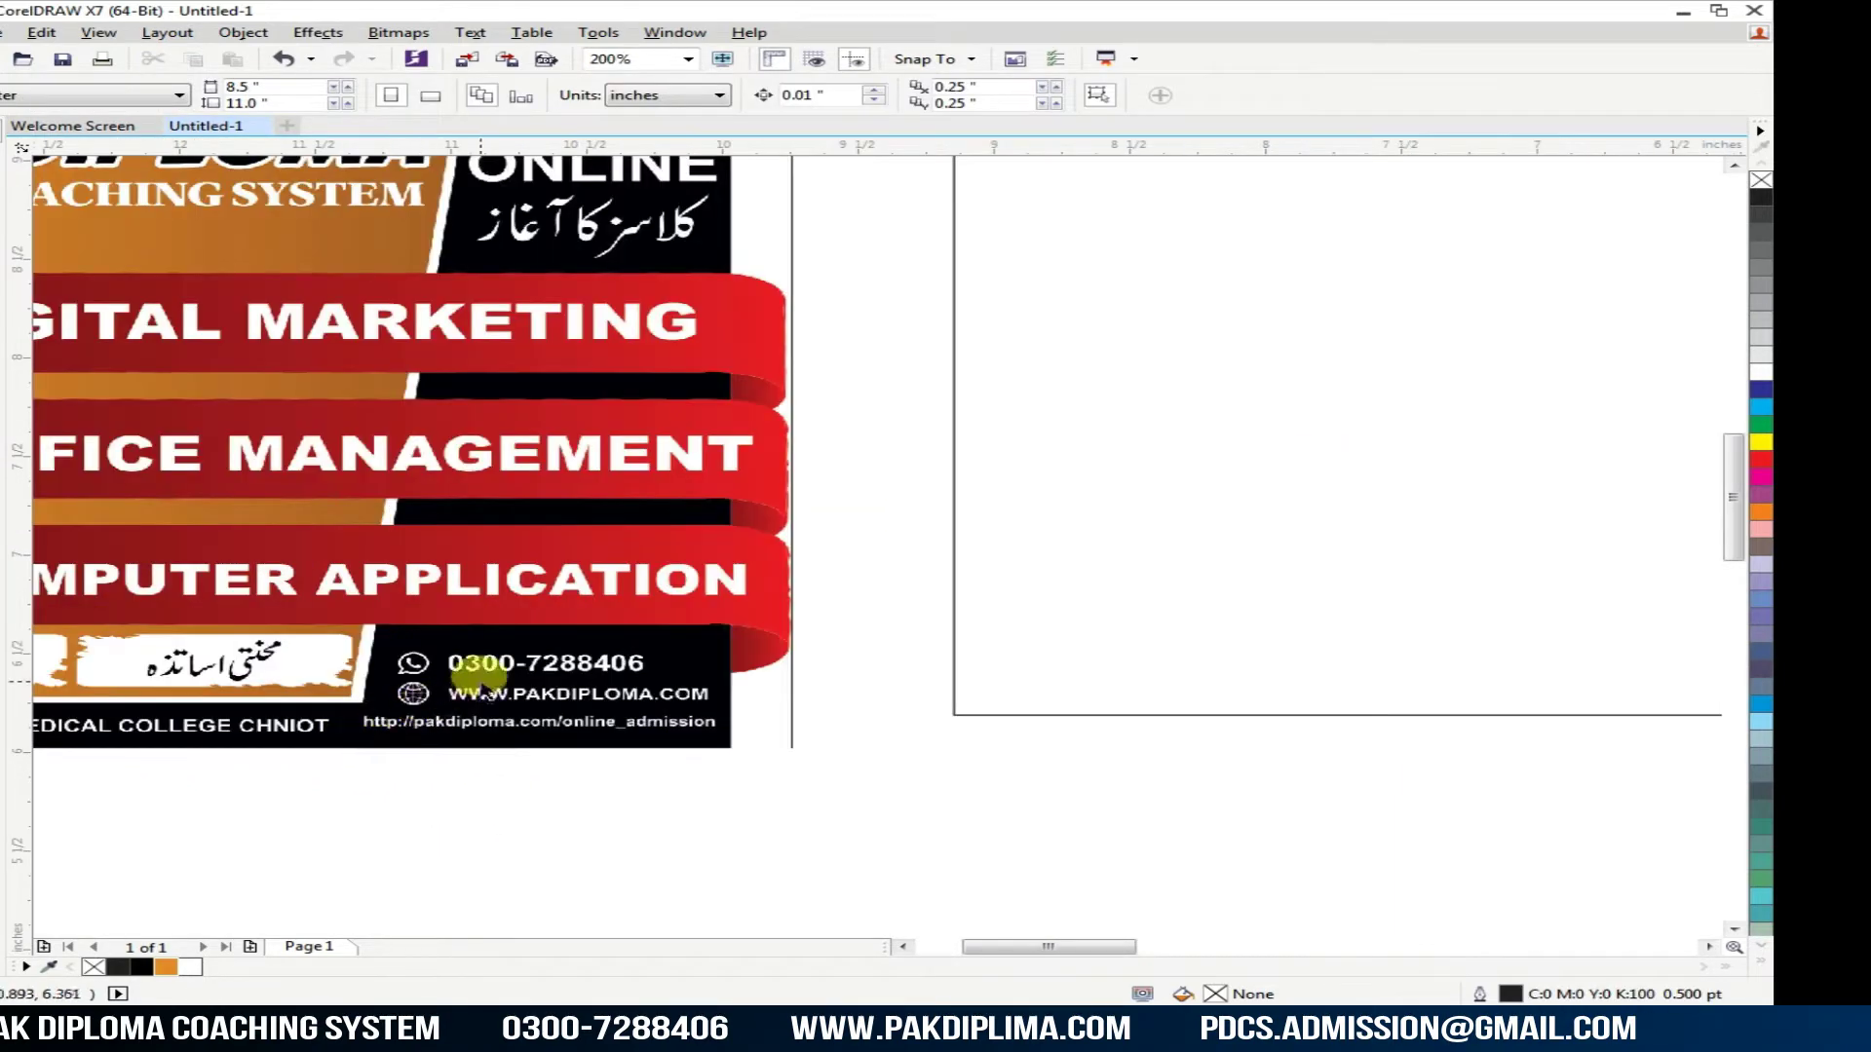
scroll(628, 674, "down", 3)
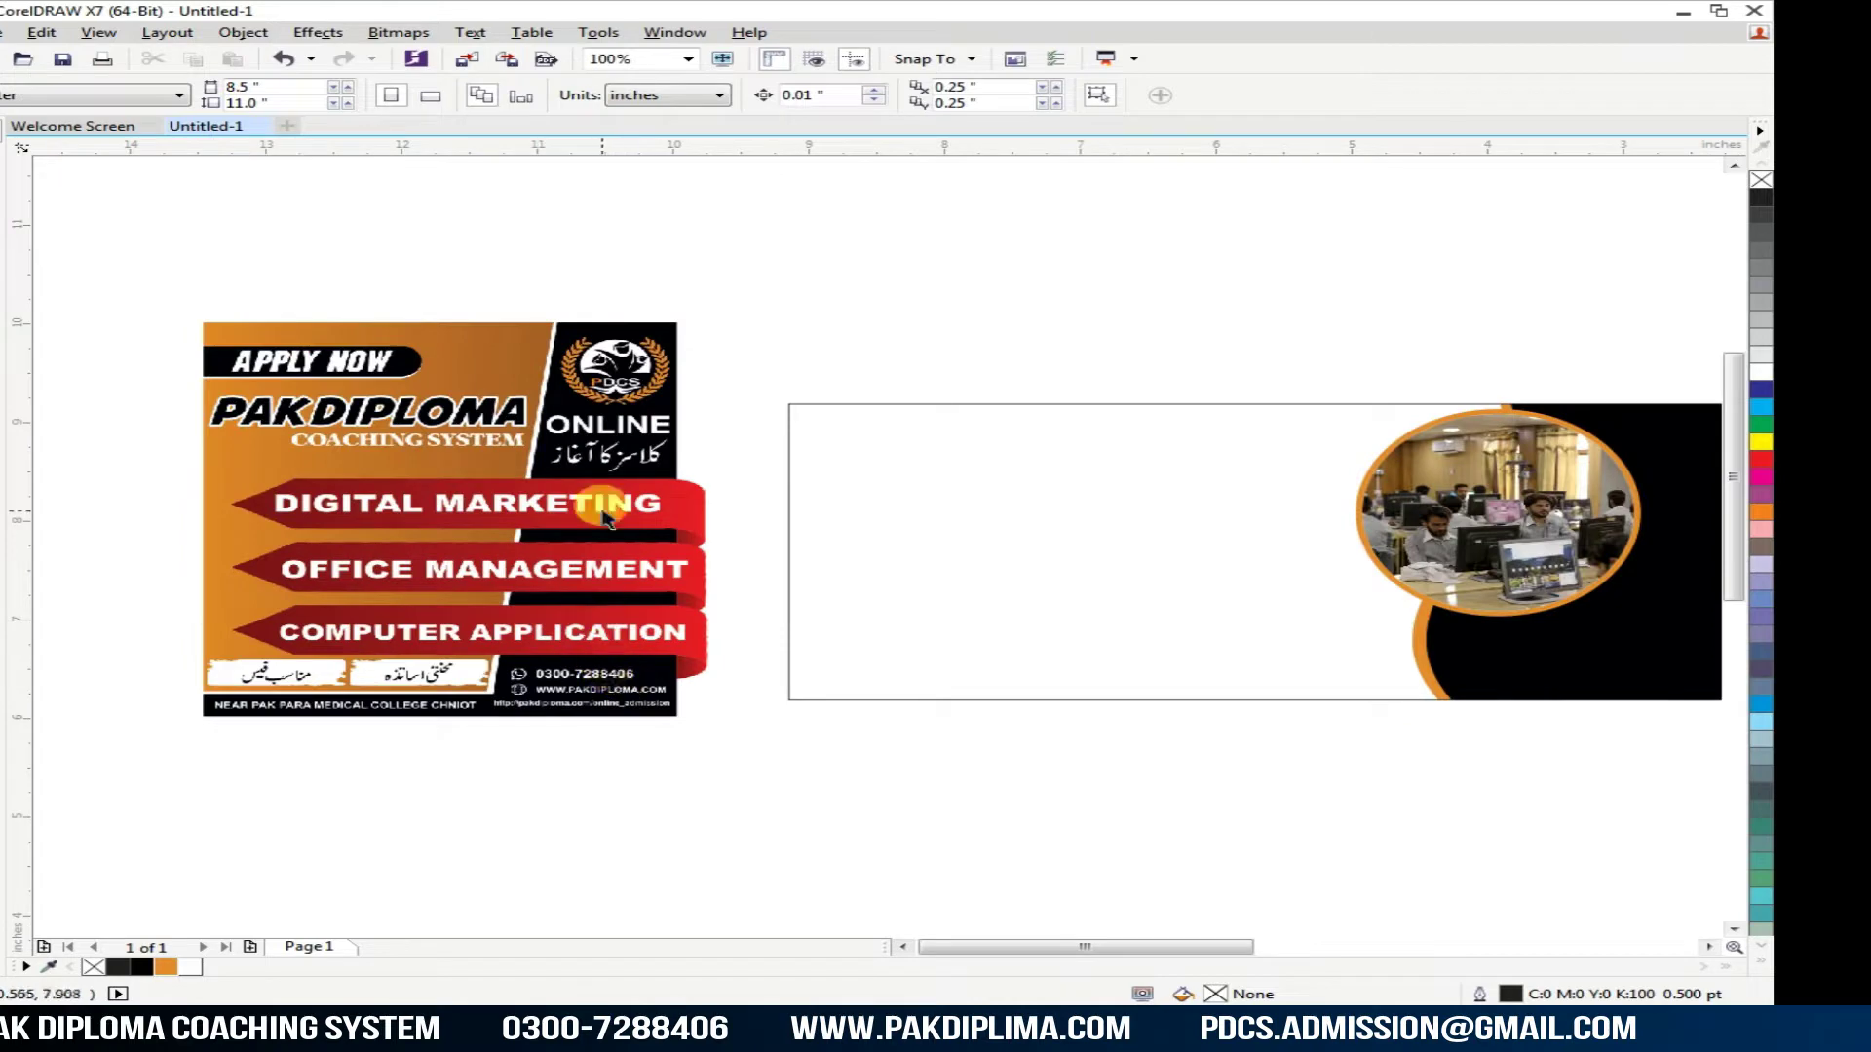
scroll(643, 385, "up", 3)
left_click(658, 390)
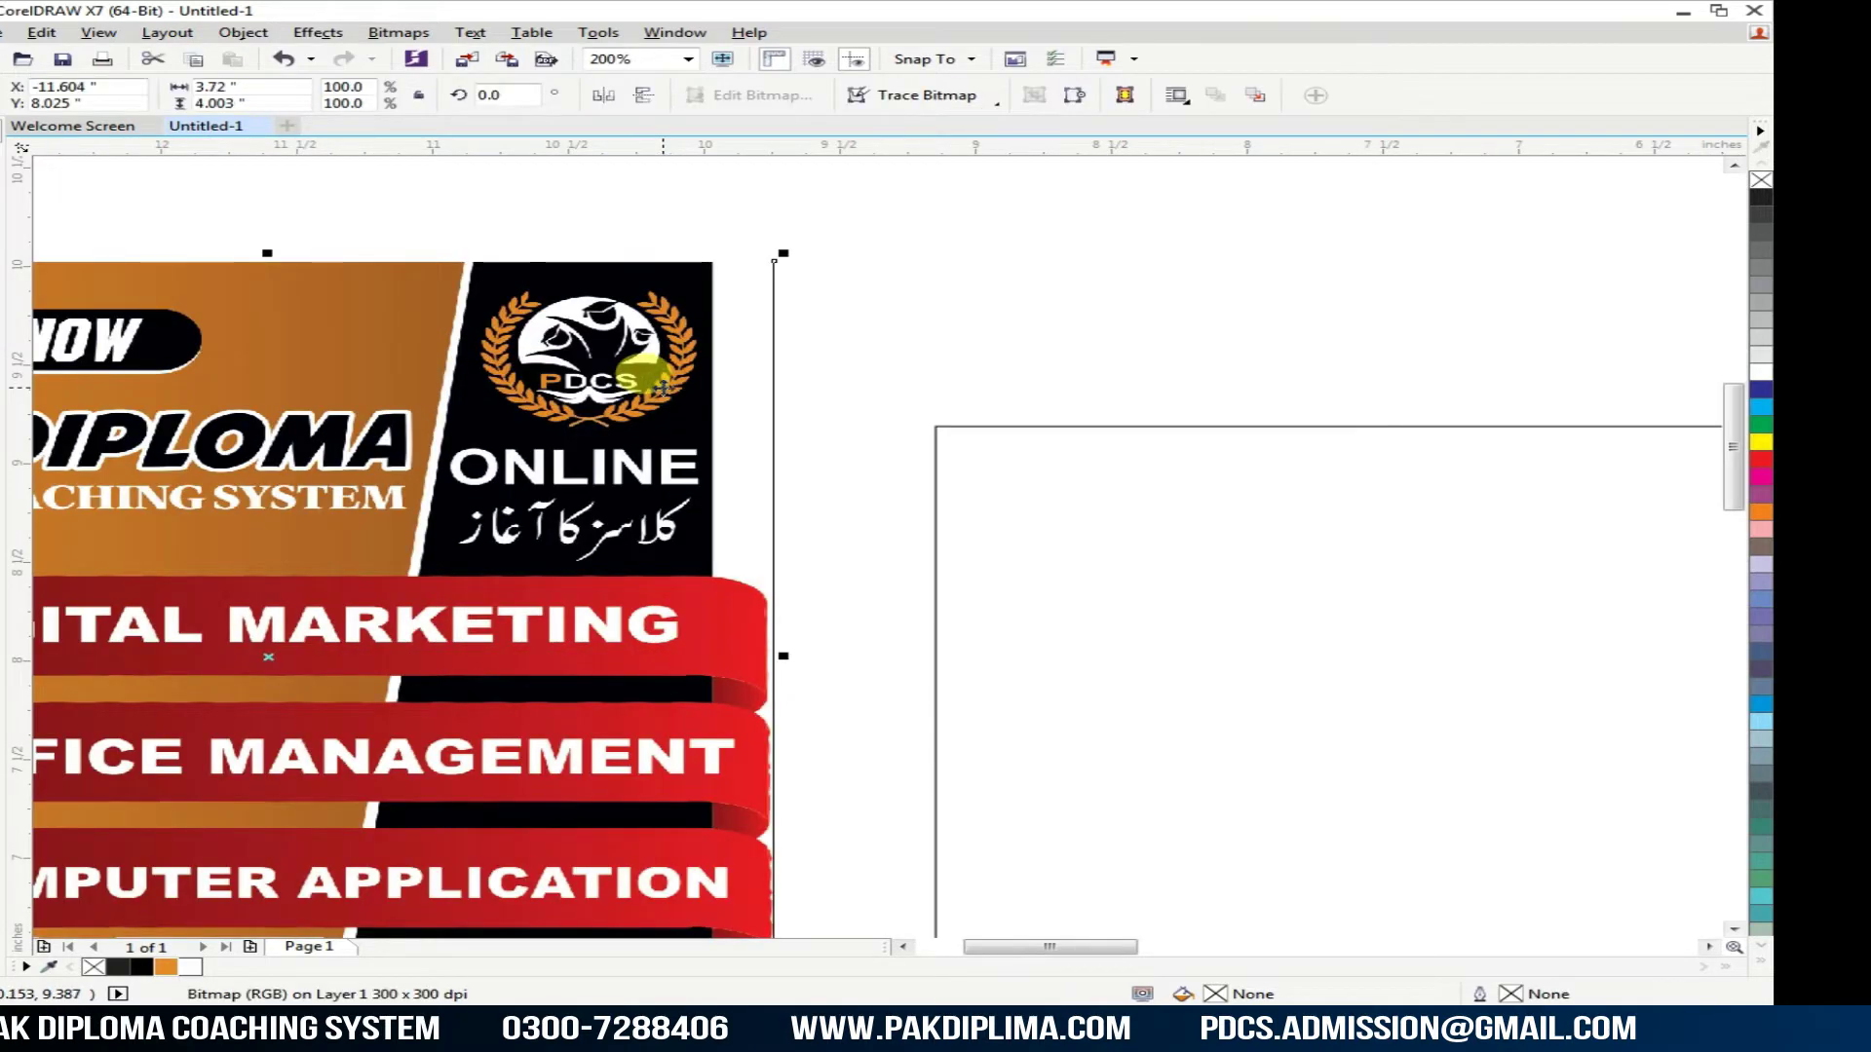
scroll(657, 390, "down", 3)
key("Delete")
left_click(622, 662)
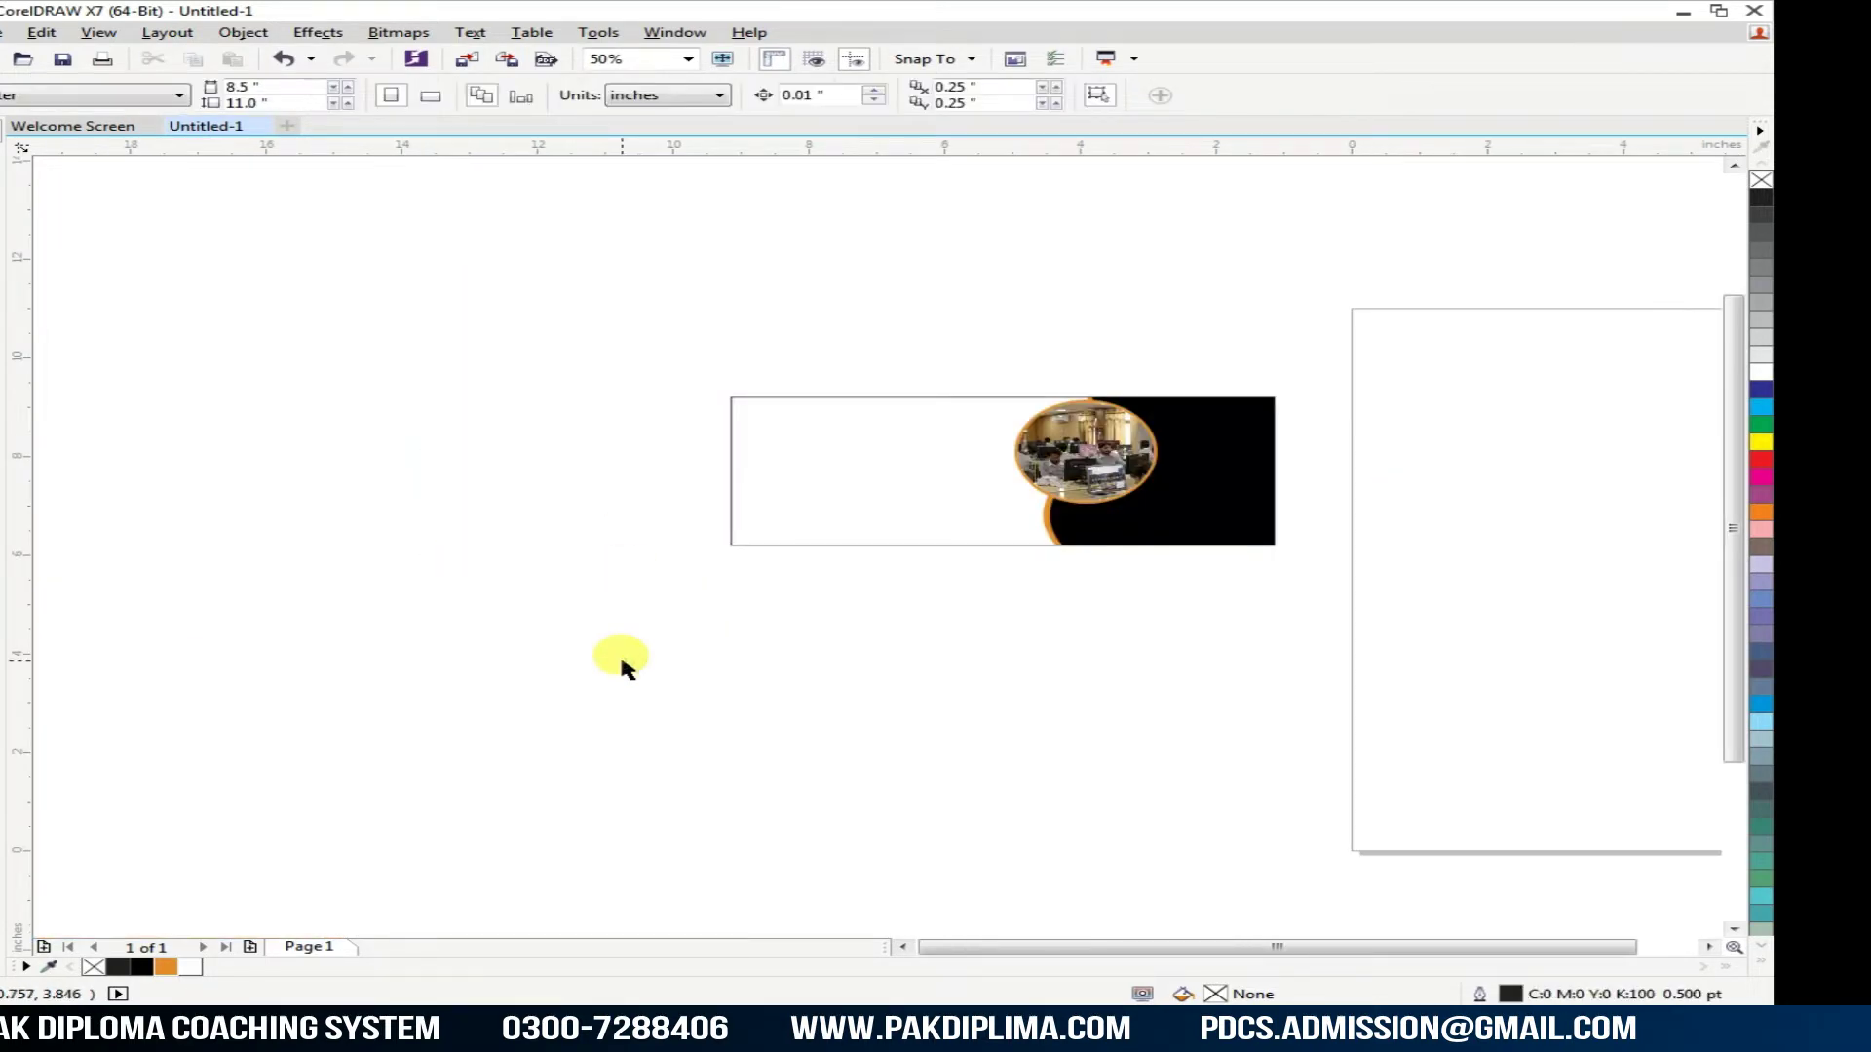
Step: Import the editable PAK DIPLOMA COACHING SYSTEM ONLINE COURSES.cdr poster from the project folder and place it beside the banner
key("alt+Tab")
left_click_drag(898, 489, 169, 561)
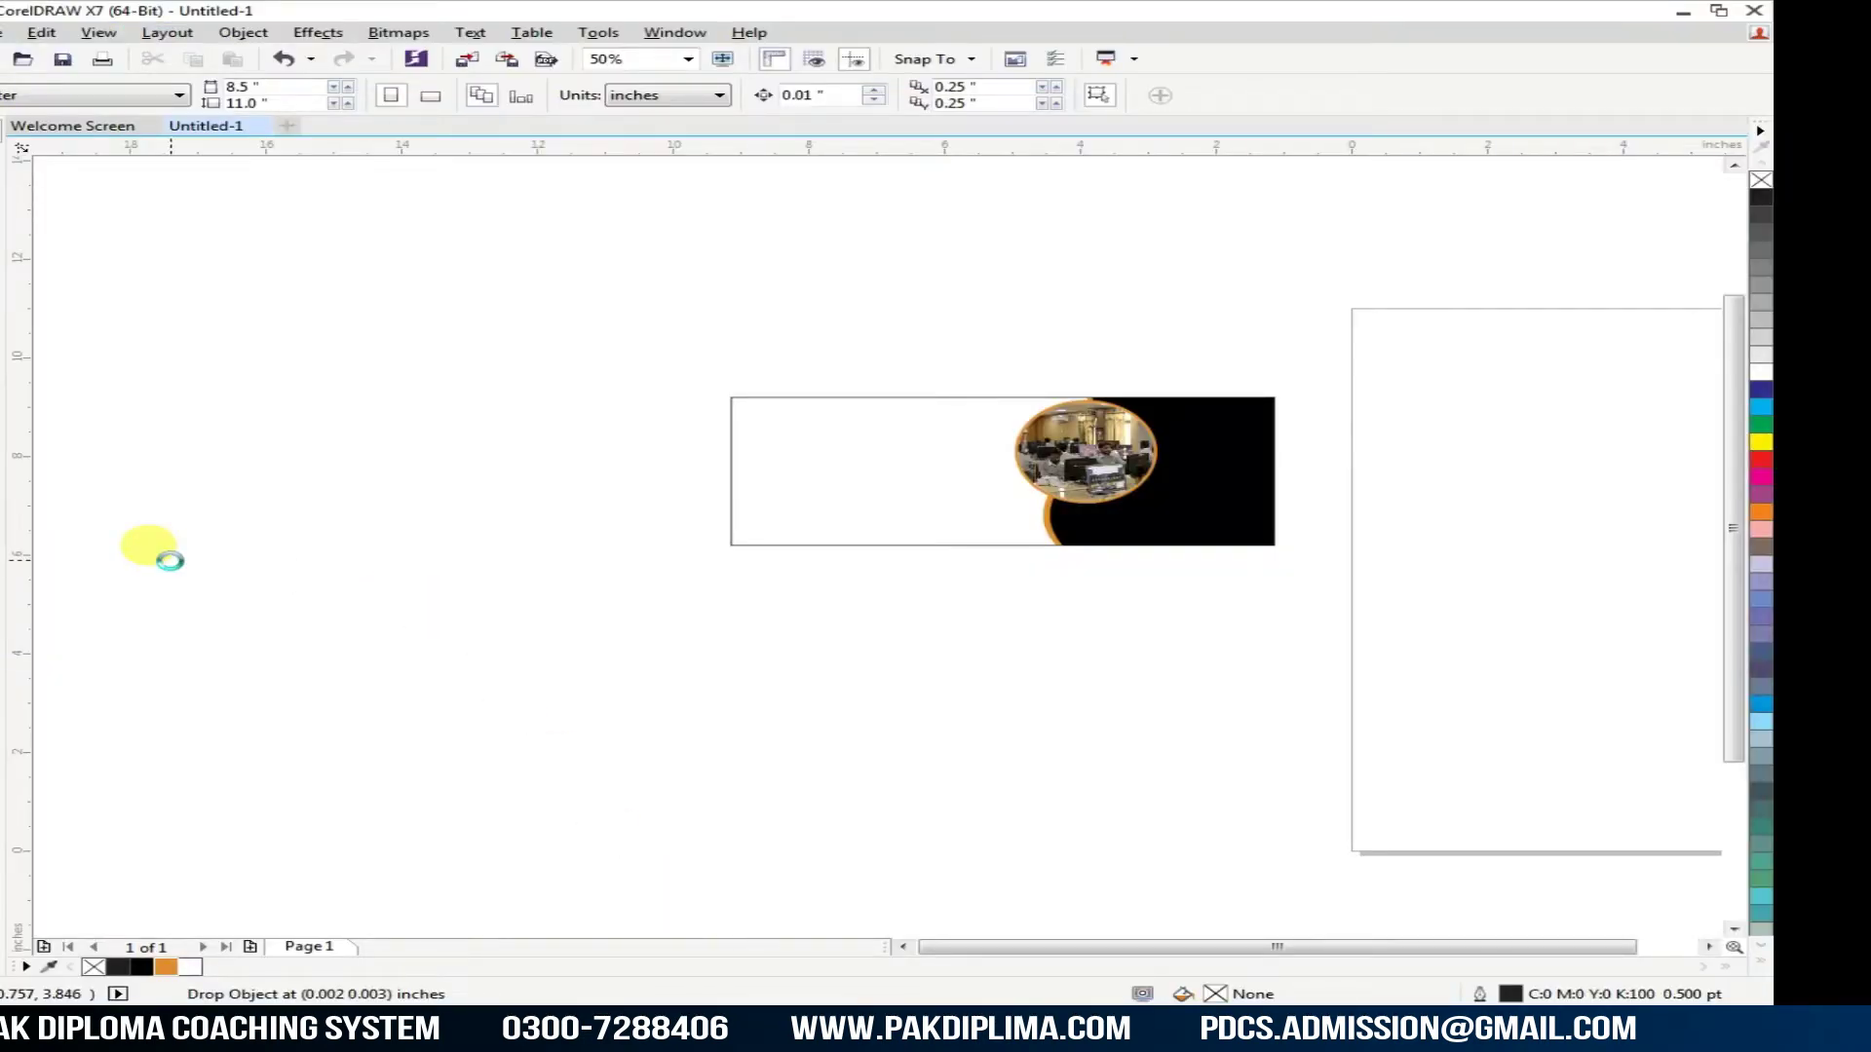
left_click_drag(169, 560, 170, 560)
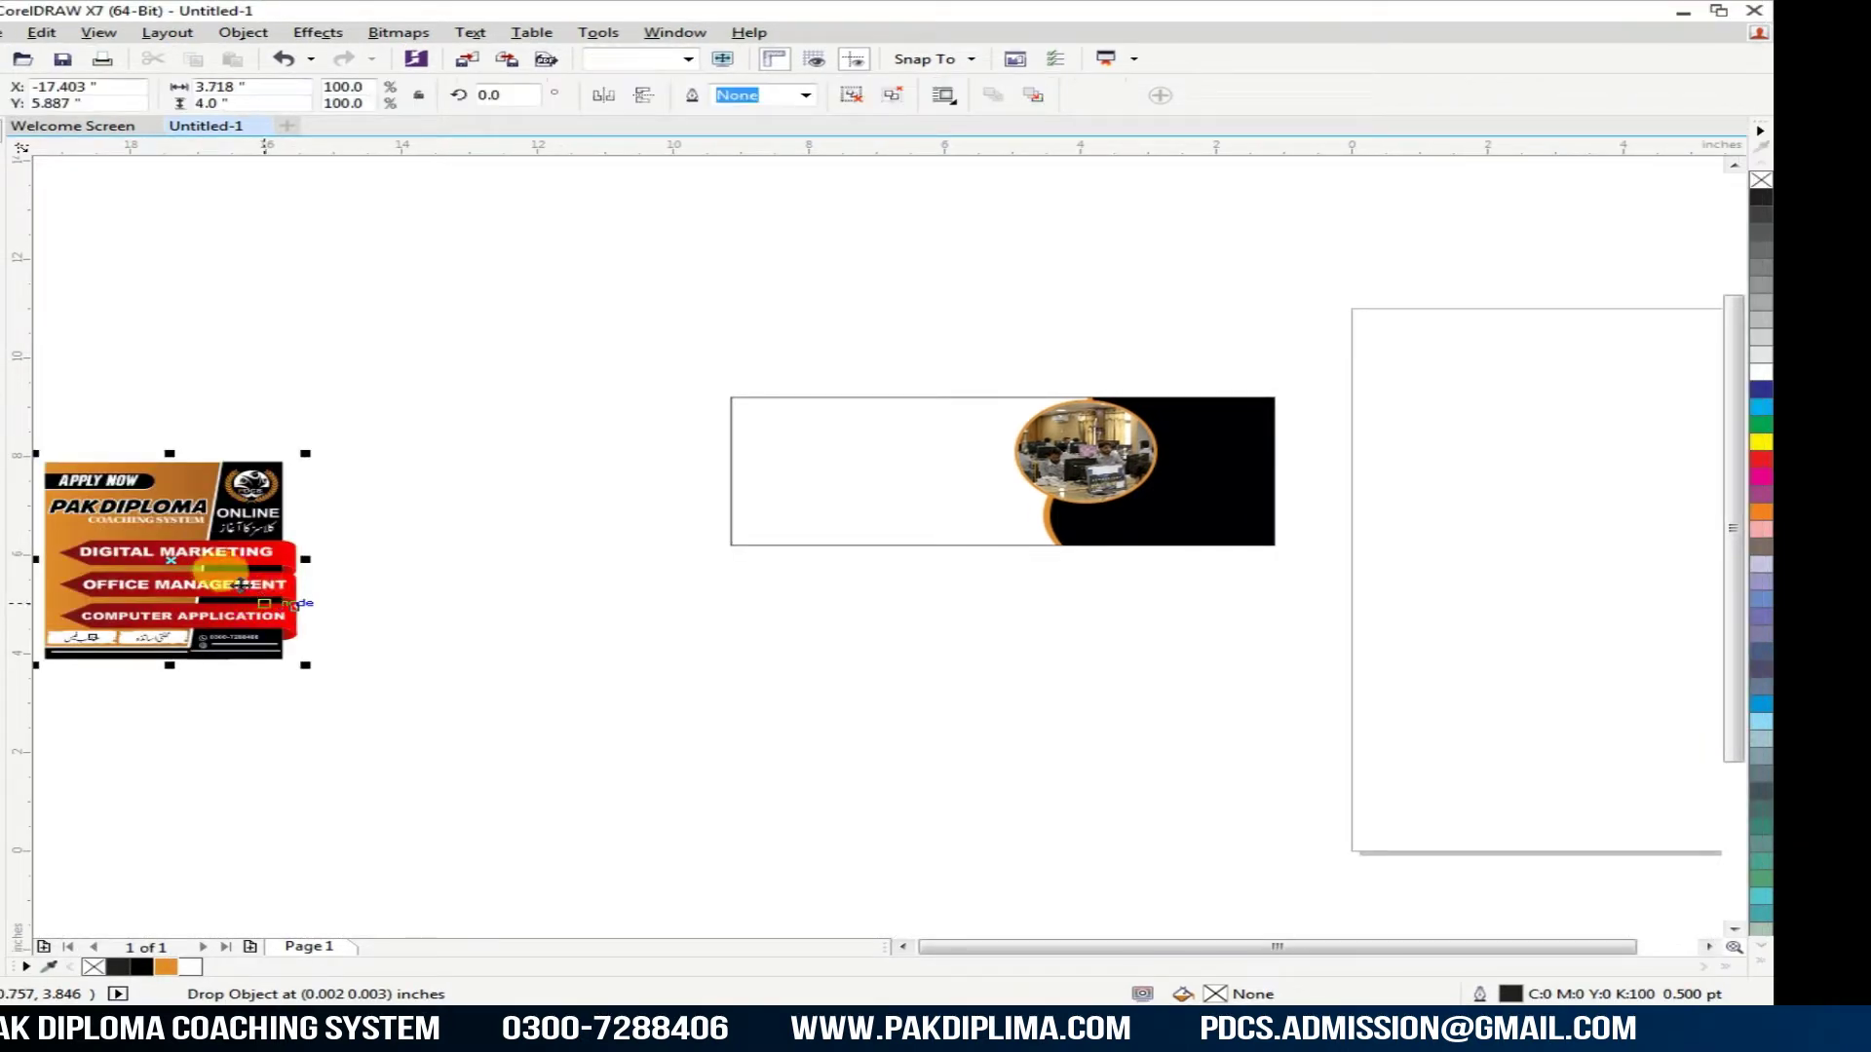
scroll(161, 575, "up", 1)
left_click_drag(156, 577, 616, 449)
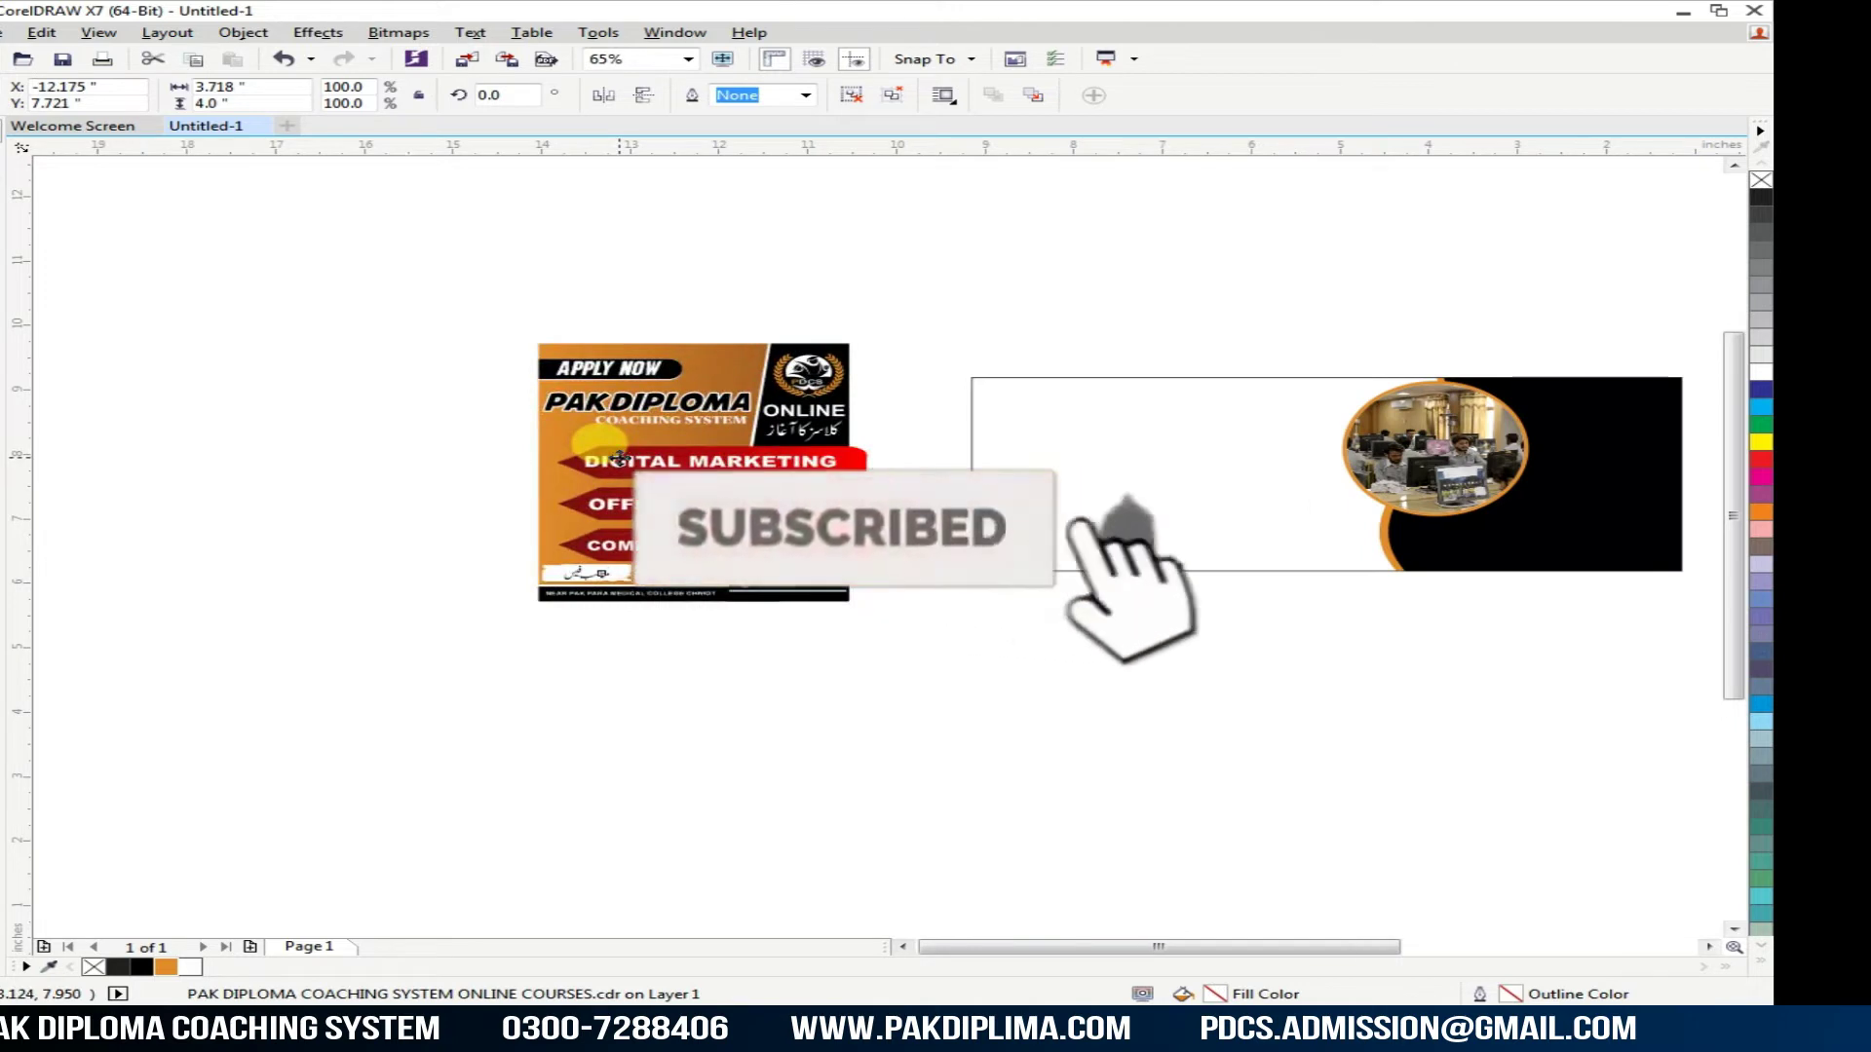
Step: Ungroup the imported online courses poster into separate objects
scroll(594, 458, "up", 1)
key("ctrl+u")
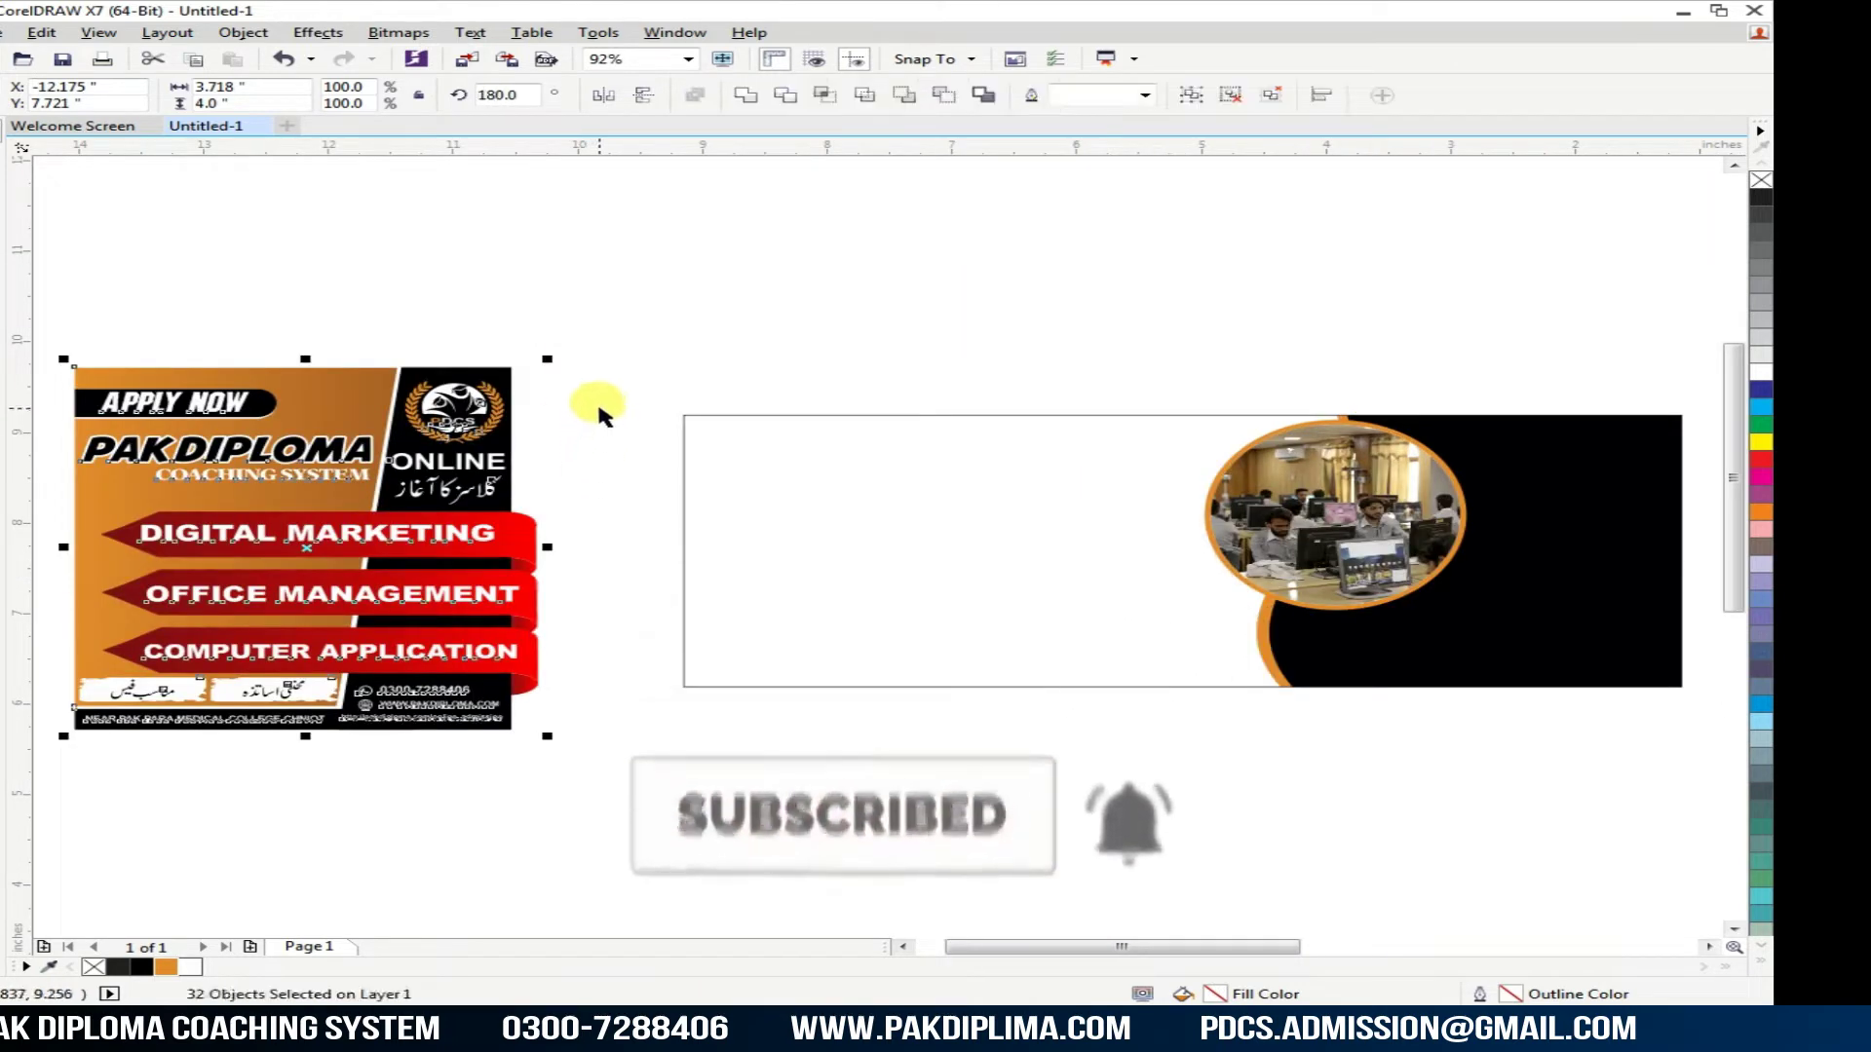
left_click(604, 400)
Step: Move the PDCS logo from the poster onto the black area of the banner, beside the circular photo
scroll(516, 382, "up", 2)
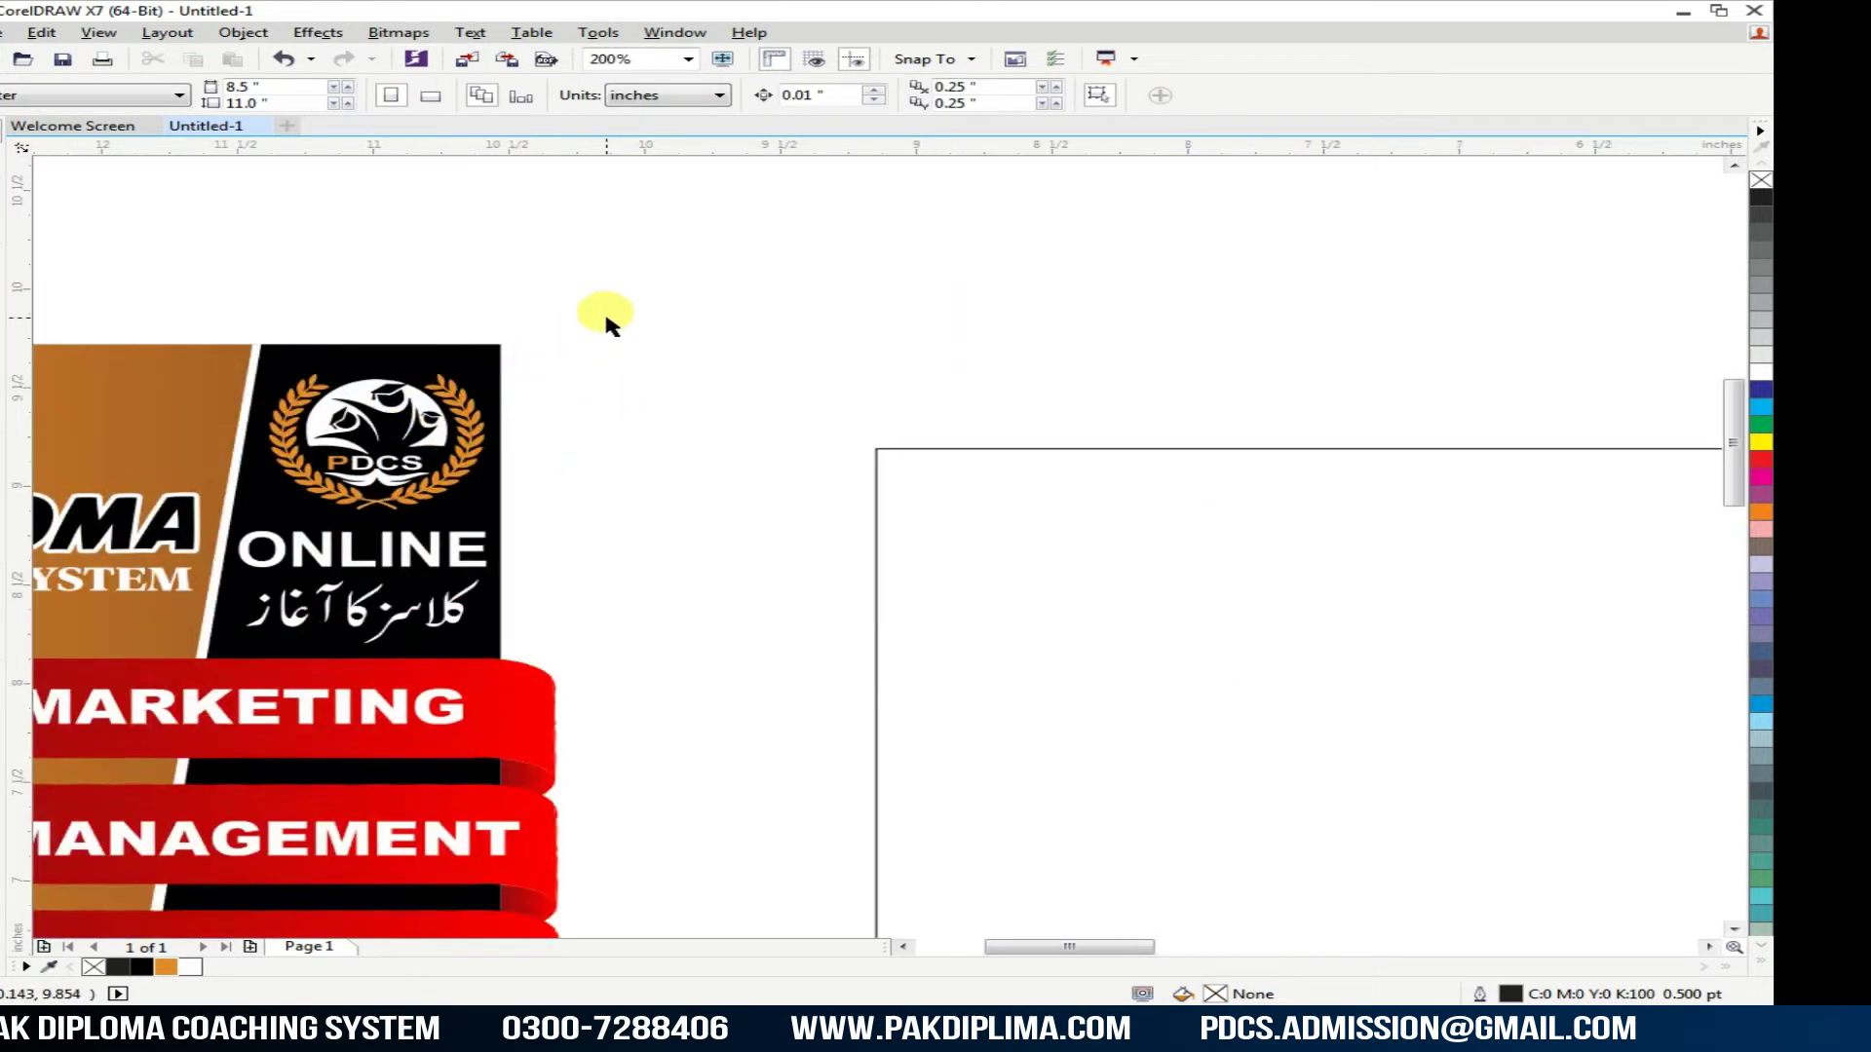
left_click_drag(605, 318, 219, 521)
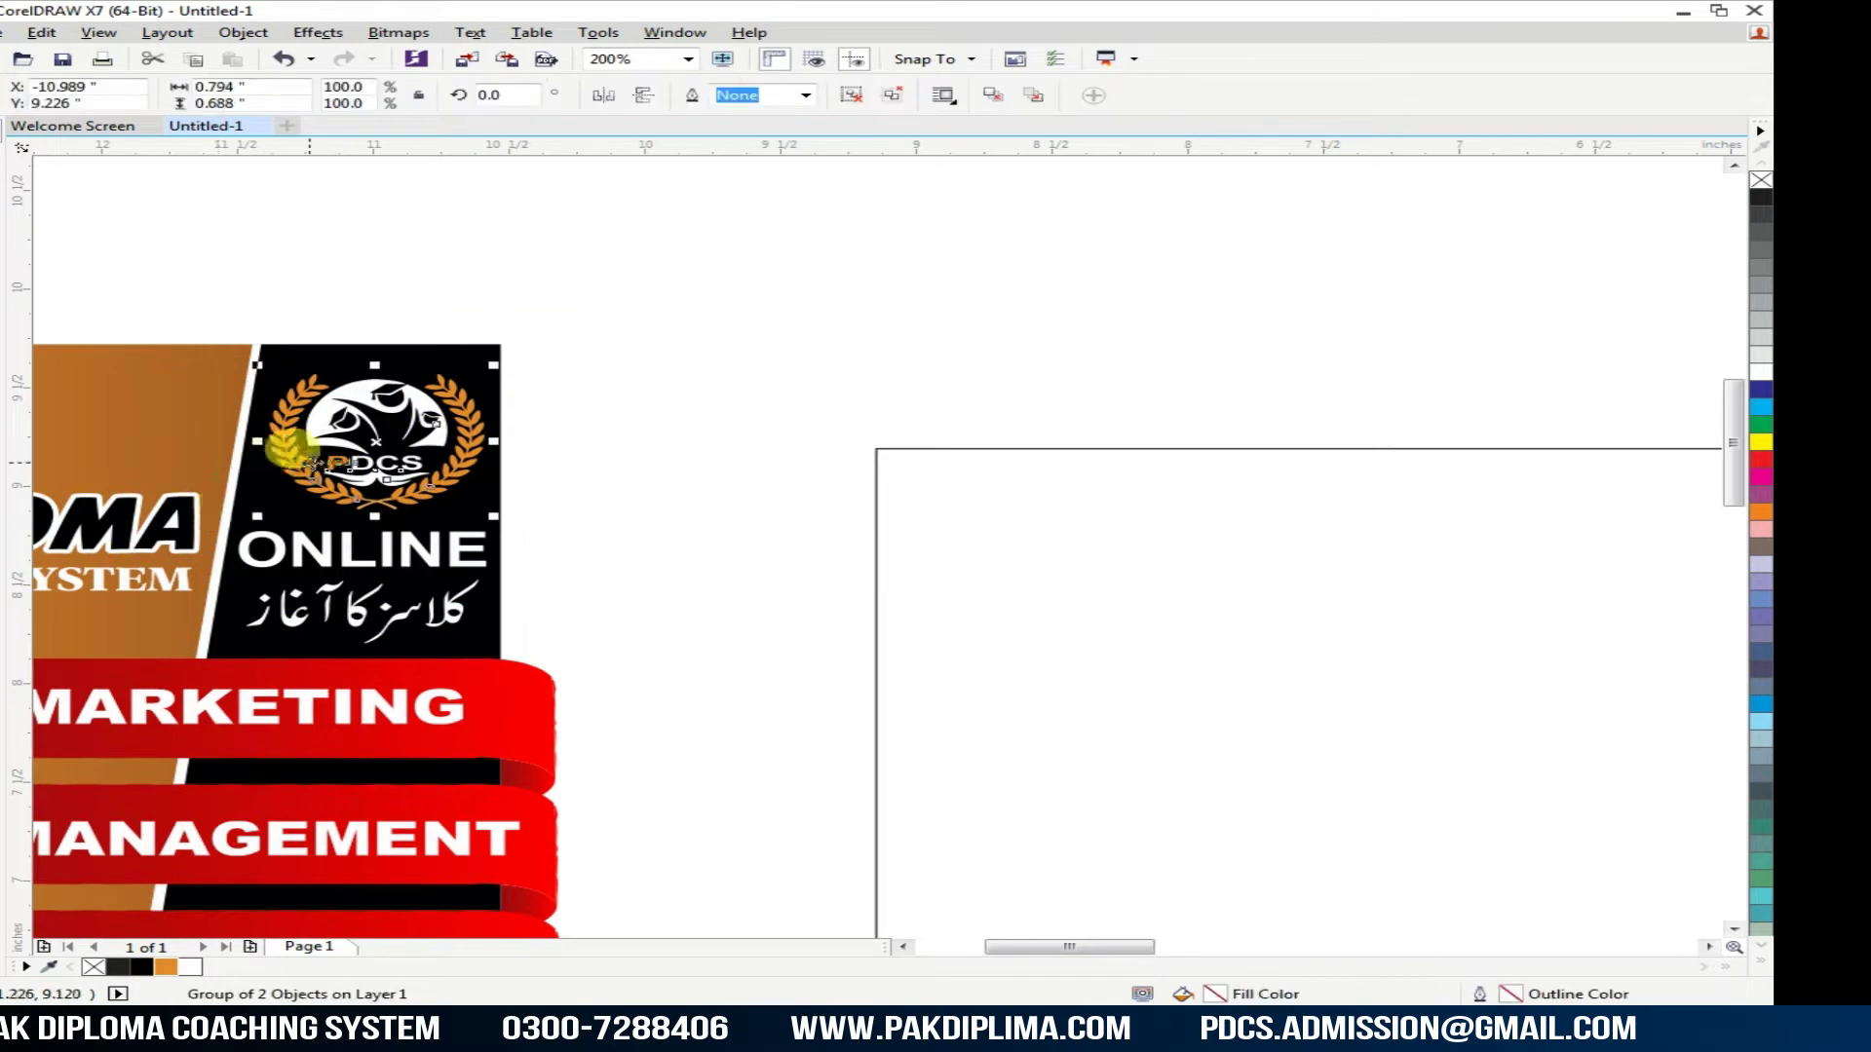
scroll(318, 458, "down", 1)
left_click(341, 448)
left_click_drag(343, 448, 1595, 528)
scroll(1566, 555, "down", 1)
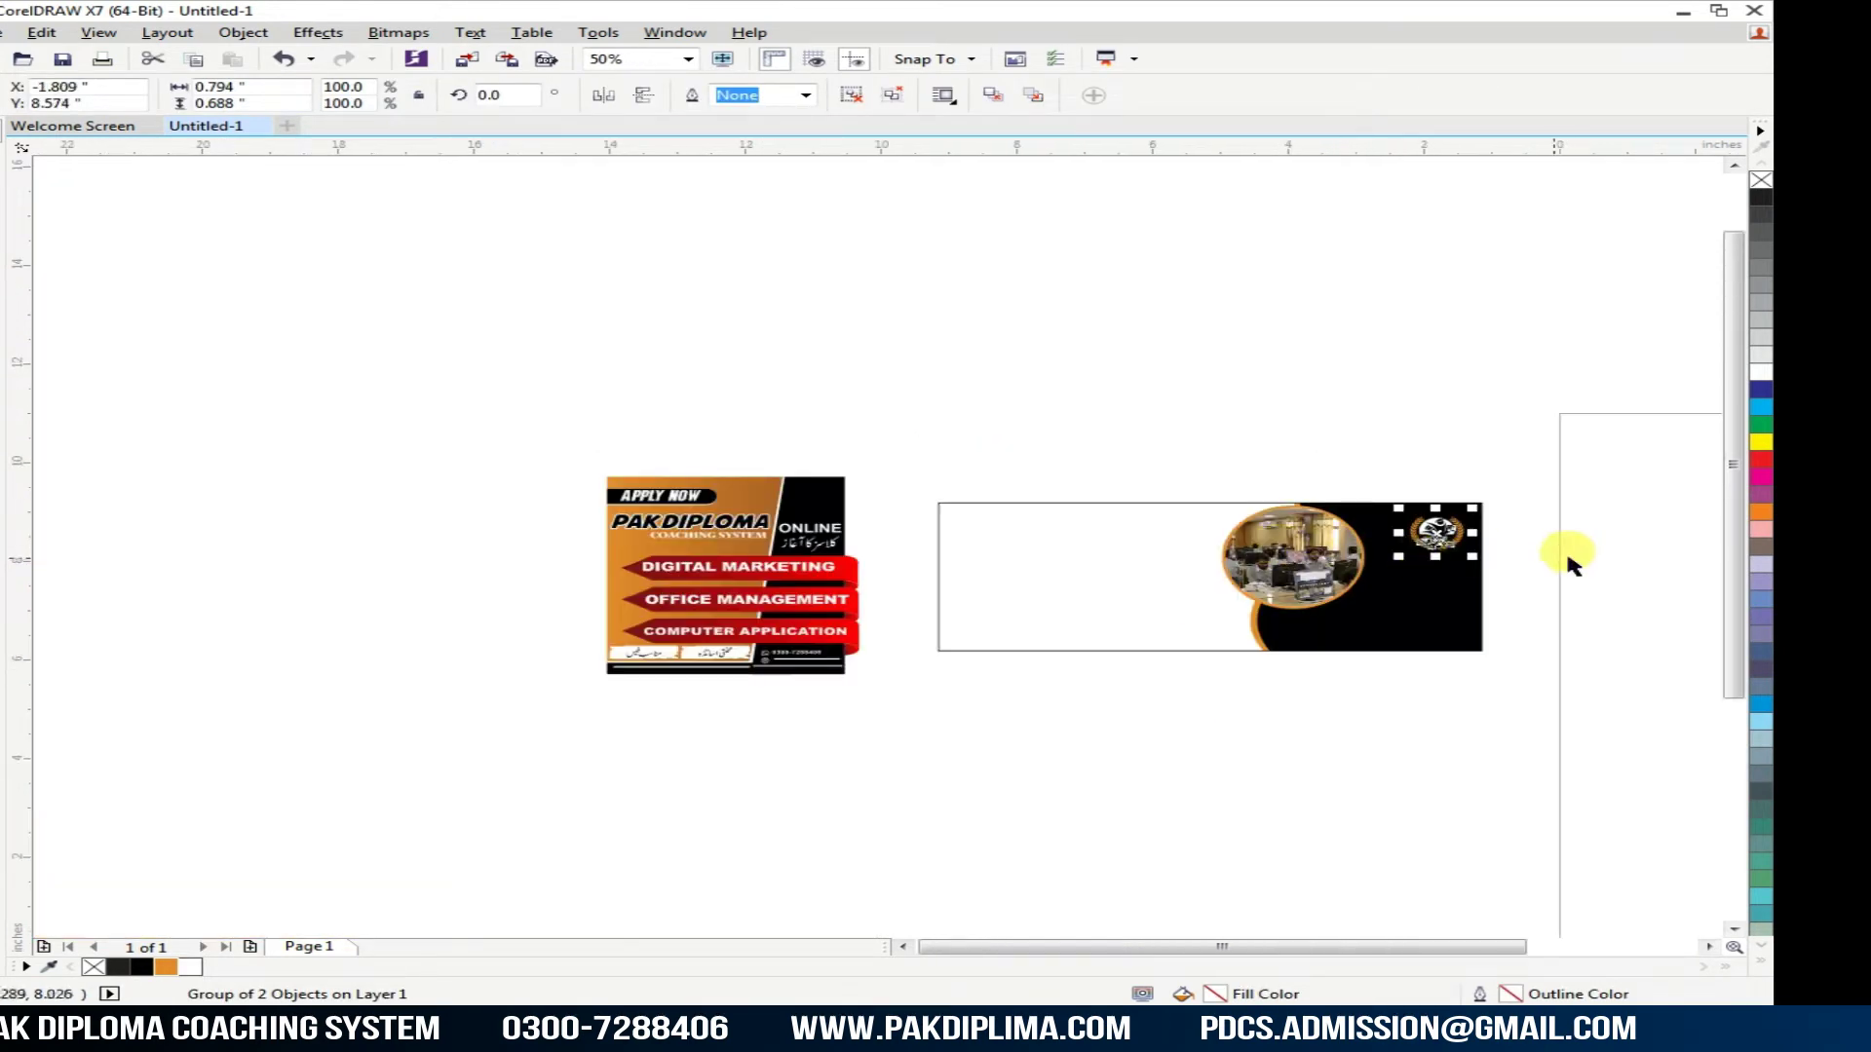
Step: Enlarge the PDCS logo to about 1.43 x 1.24 inches and position it in the banner's upper black corner
scroll(1503, 556, "up", 2)
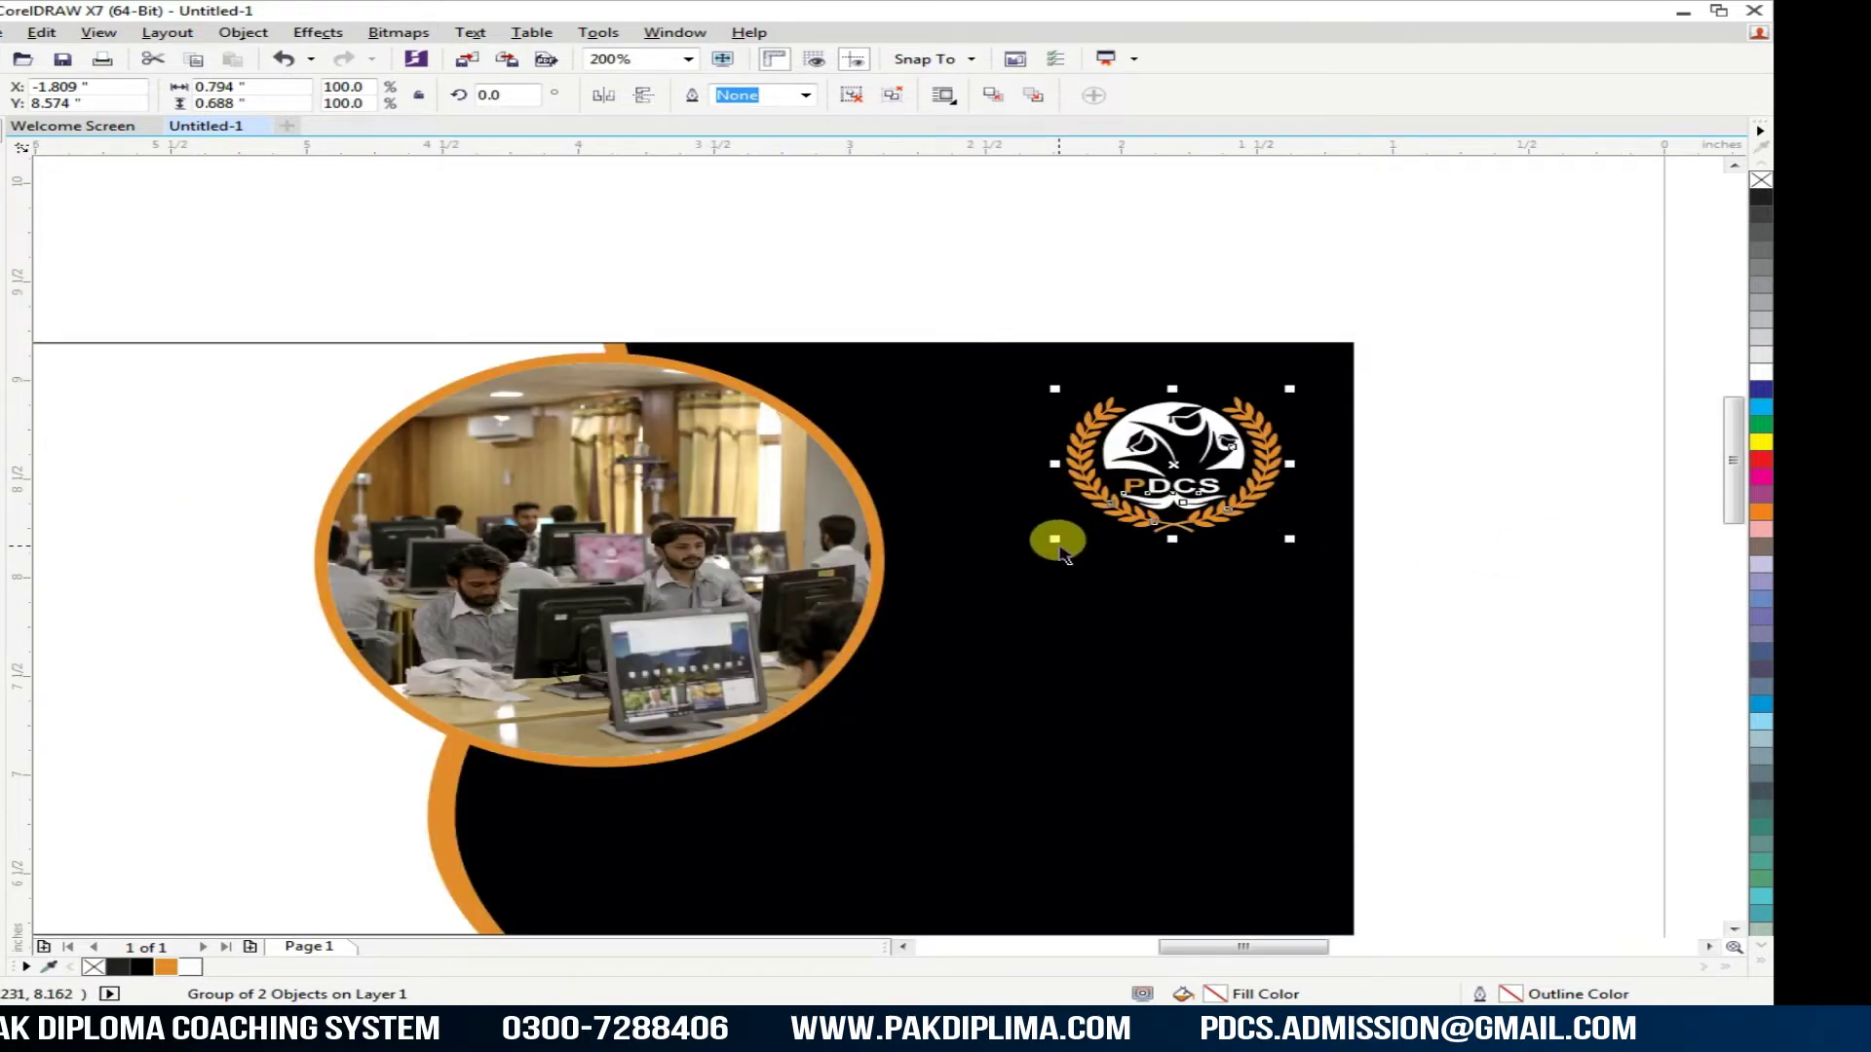
left_click_drag(1052, 540, 914, 628)
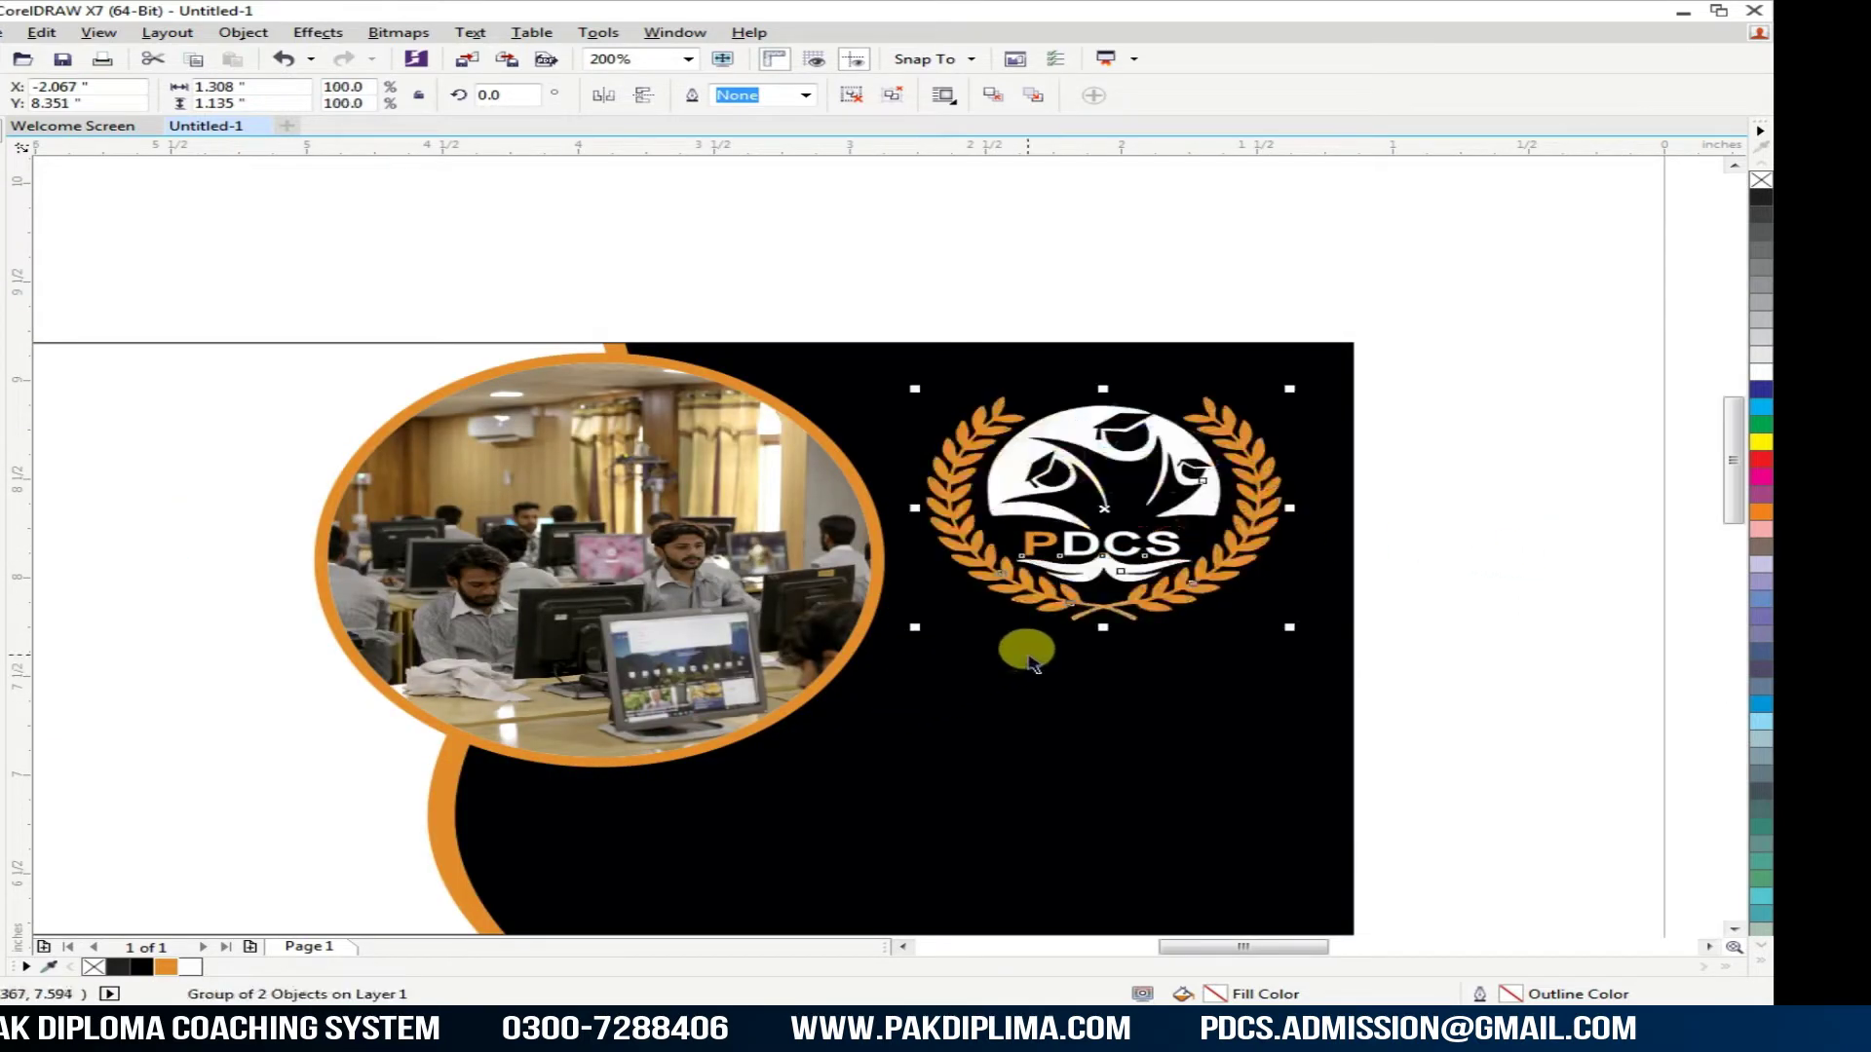
left_click_drag(1102, 608, 1145, 590)
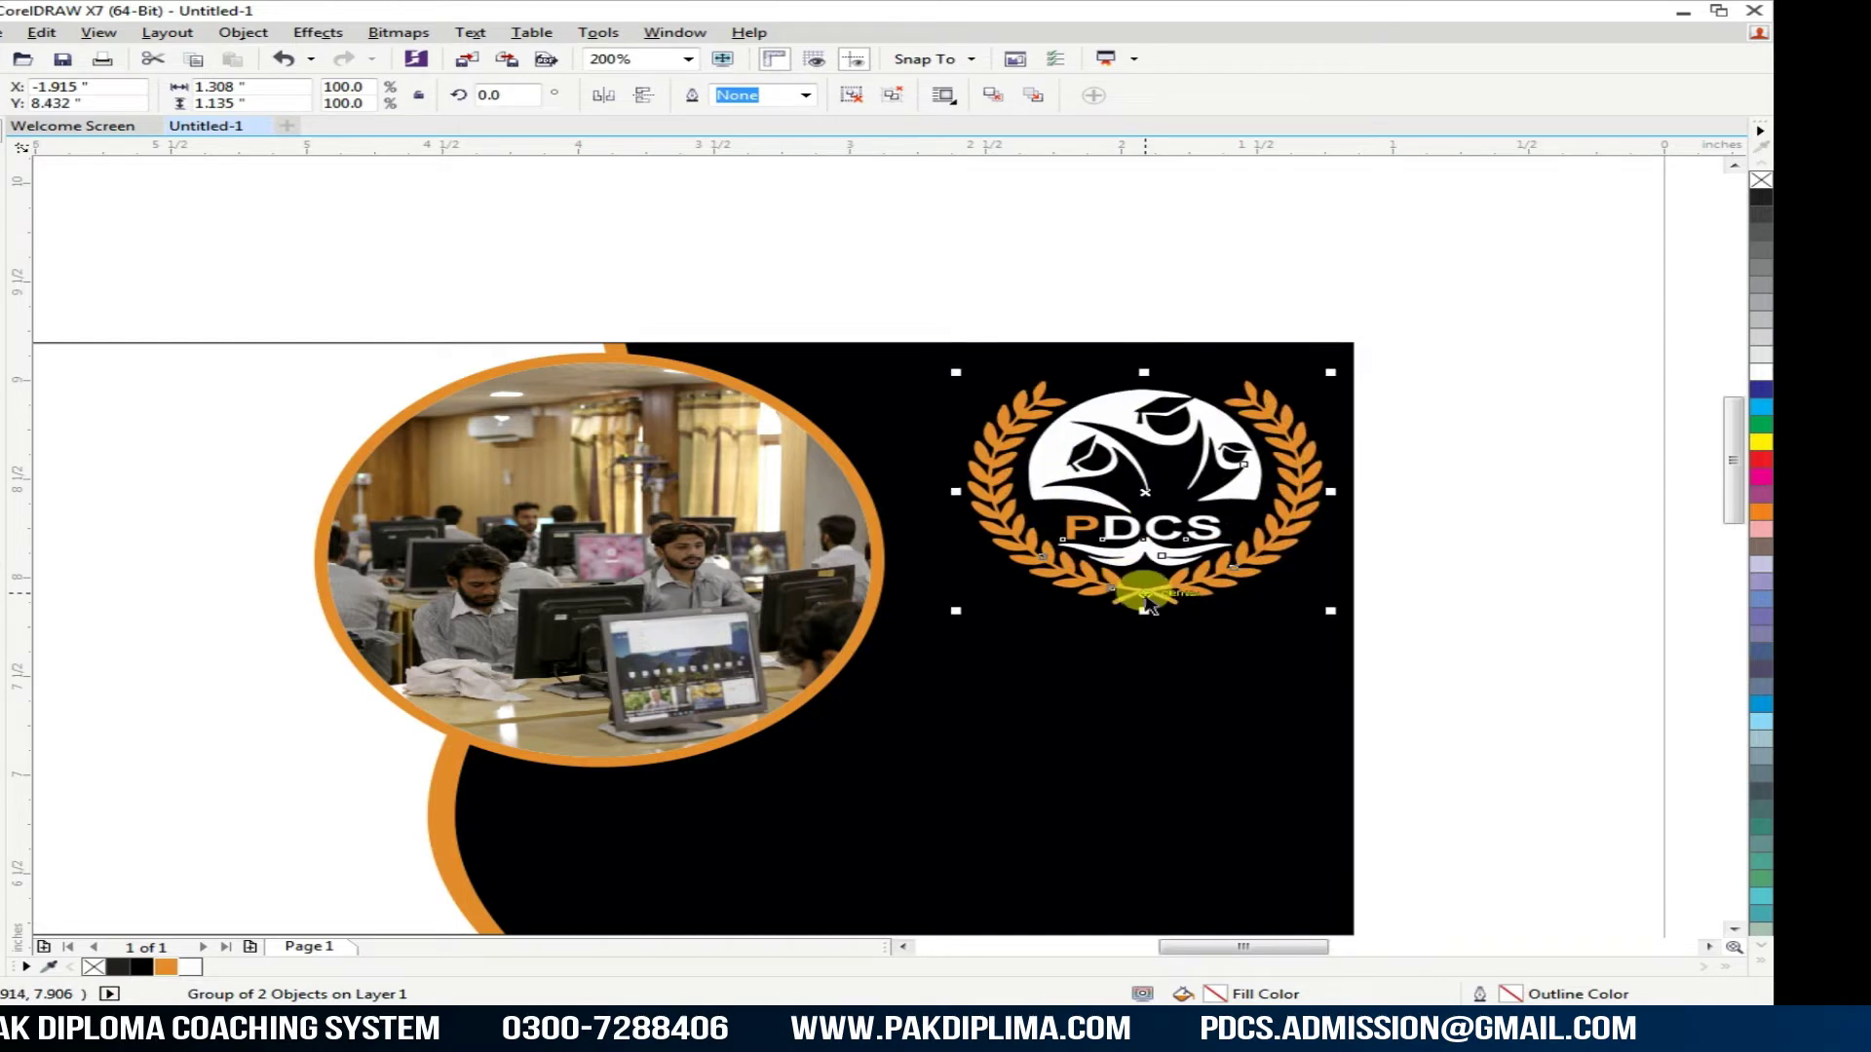
left_click_drag(955, 611, 919, 634)
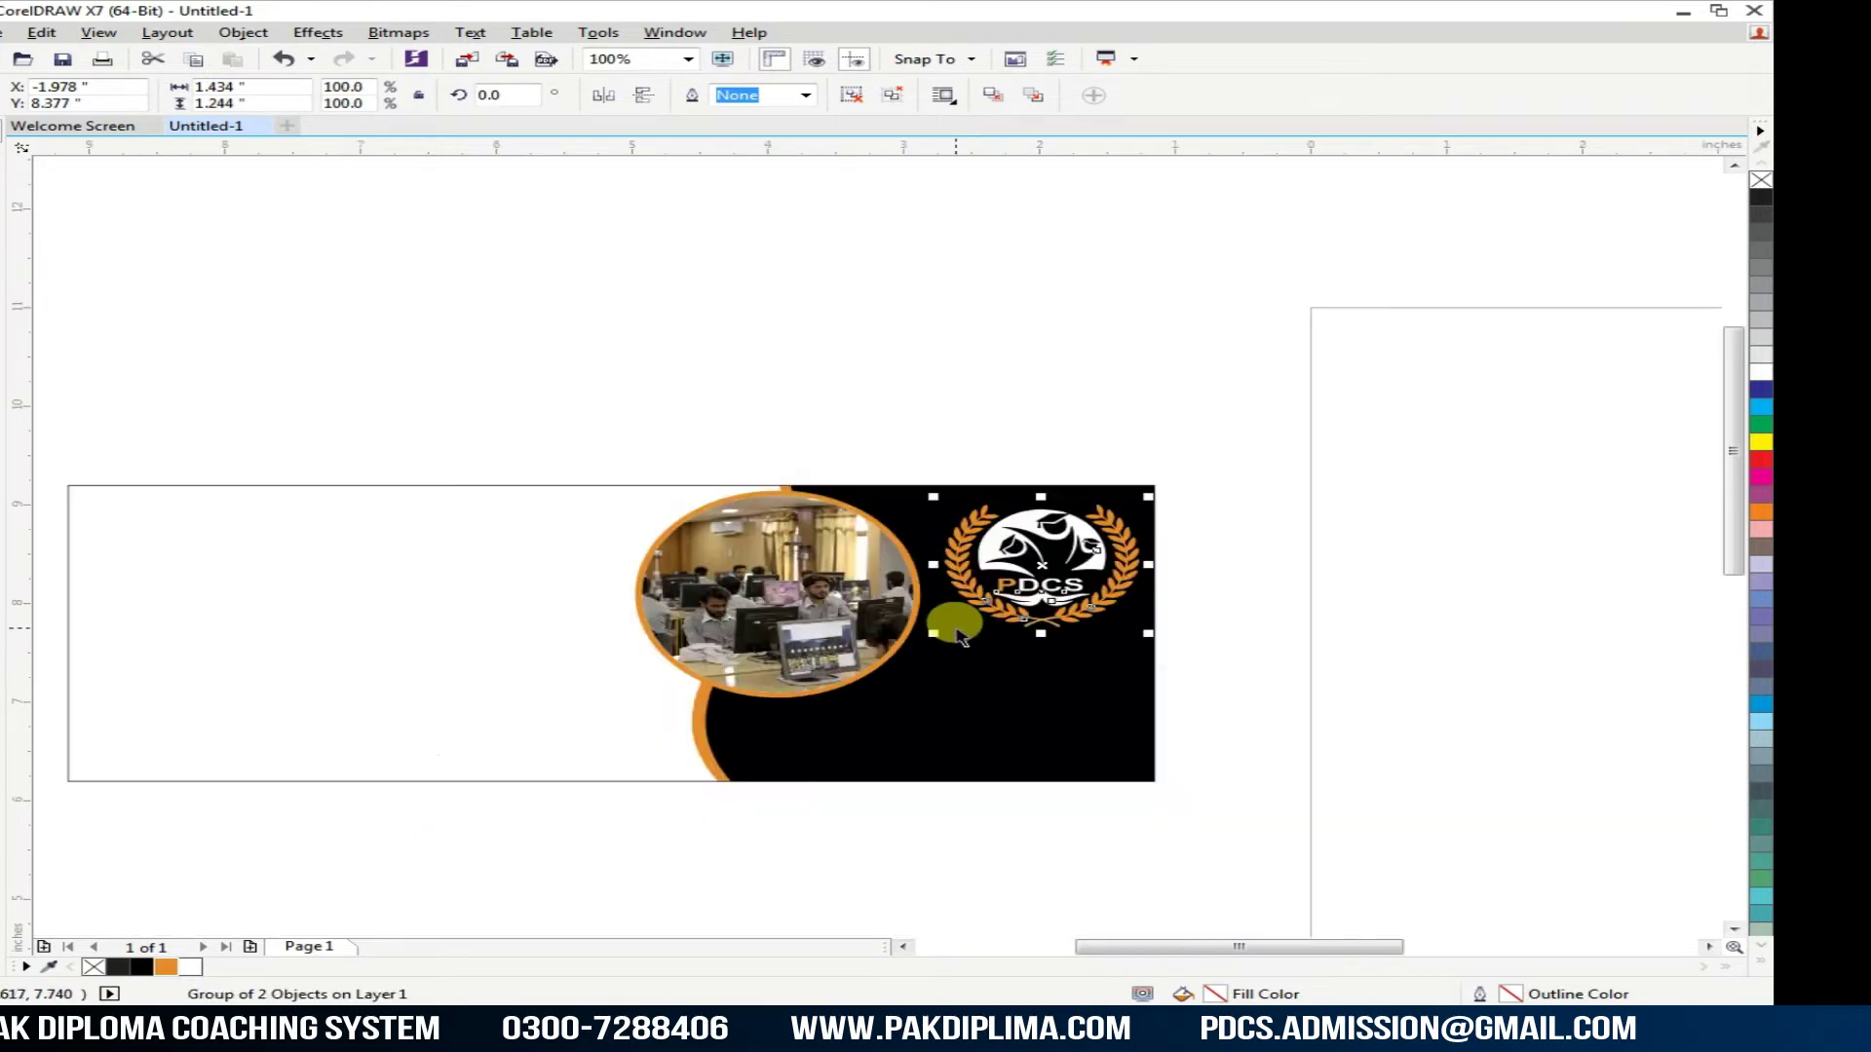
scroll(918, 634, "down", 4)
scroll(167, 689, "up", 2)
scroll(167, 688, "down", 2)
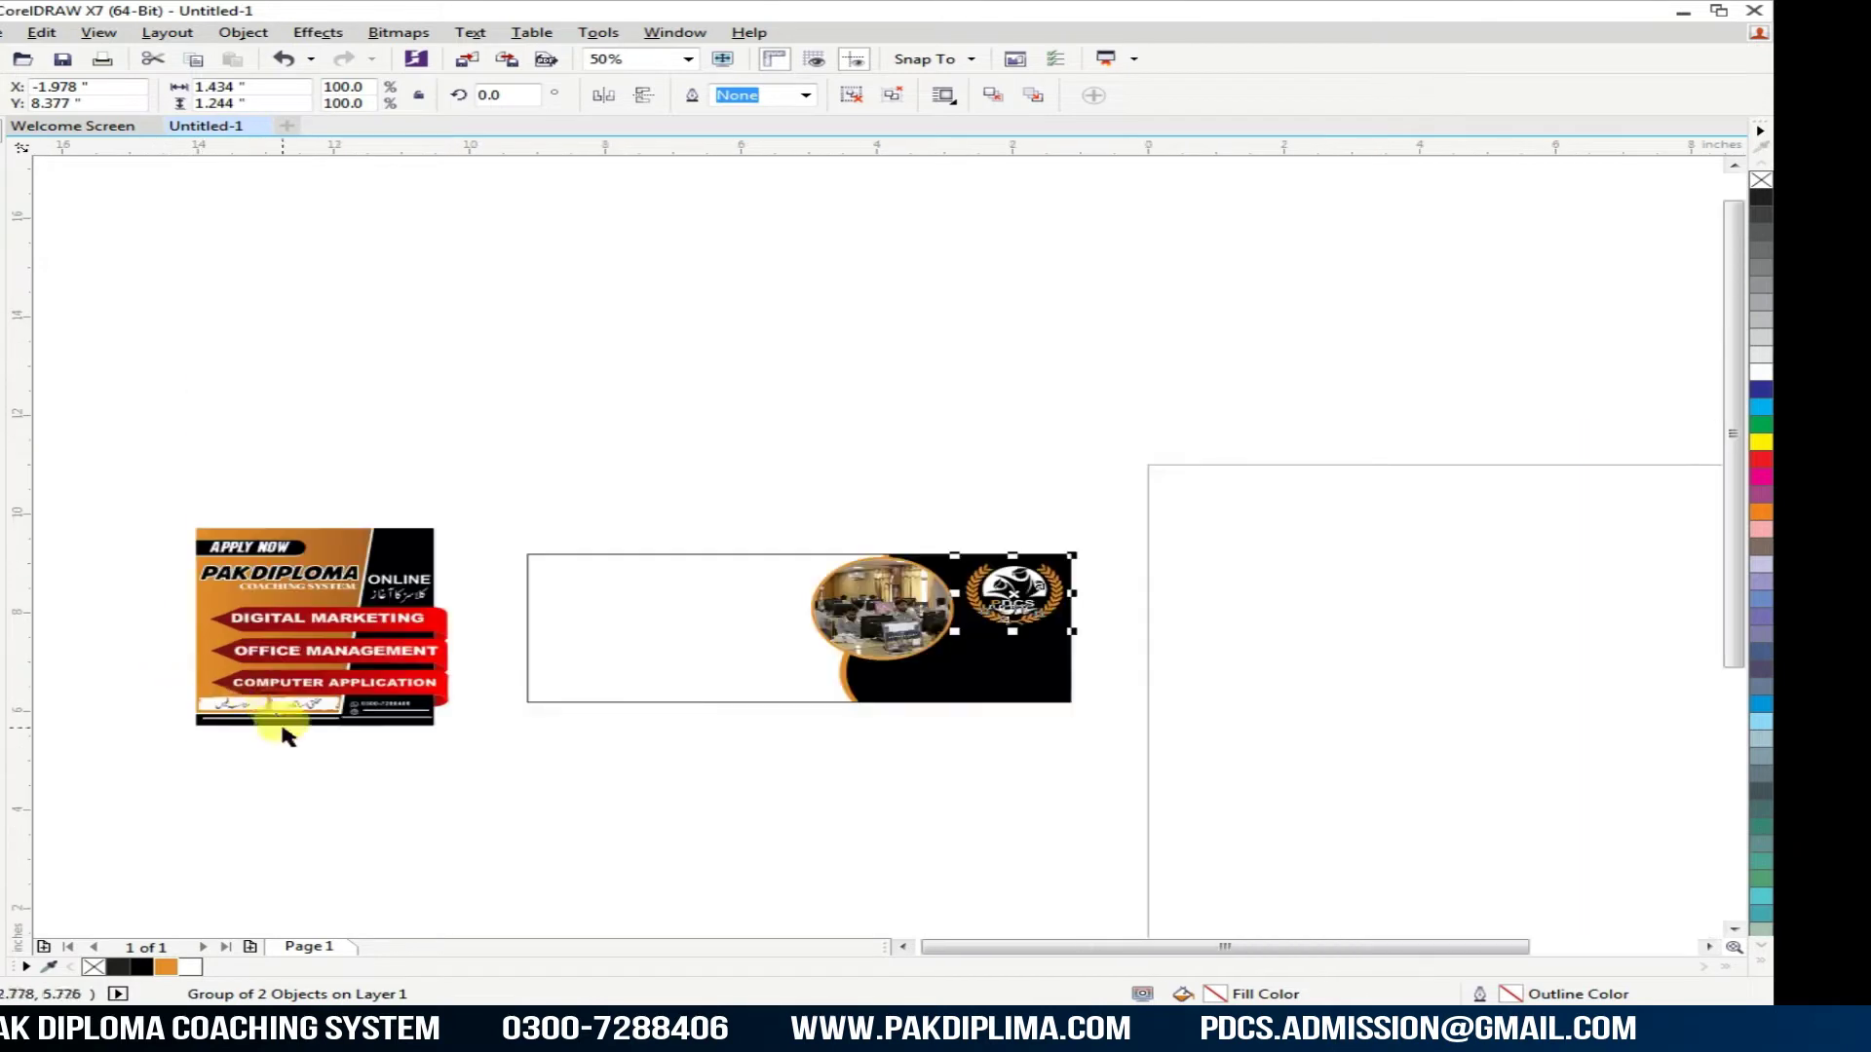
left_click(259, 729)
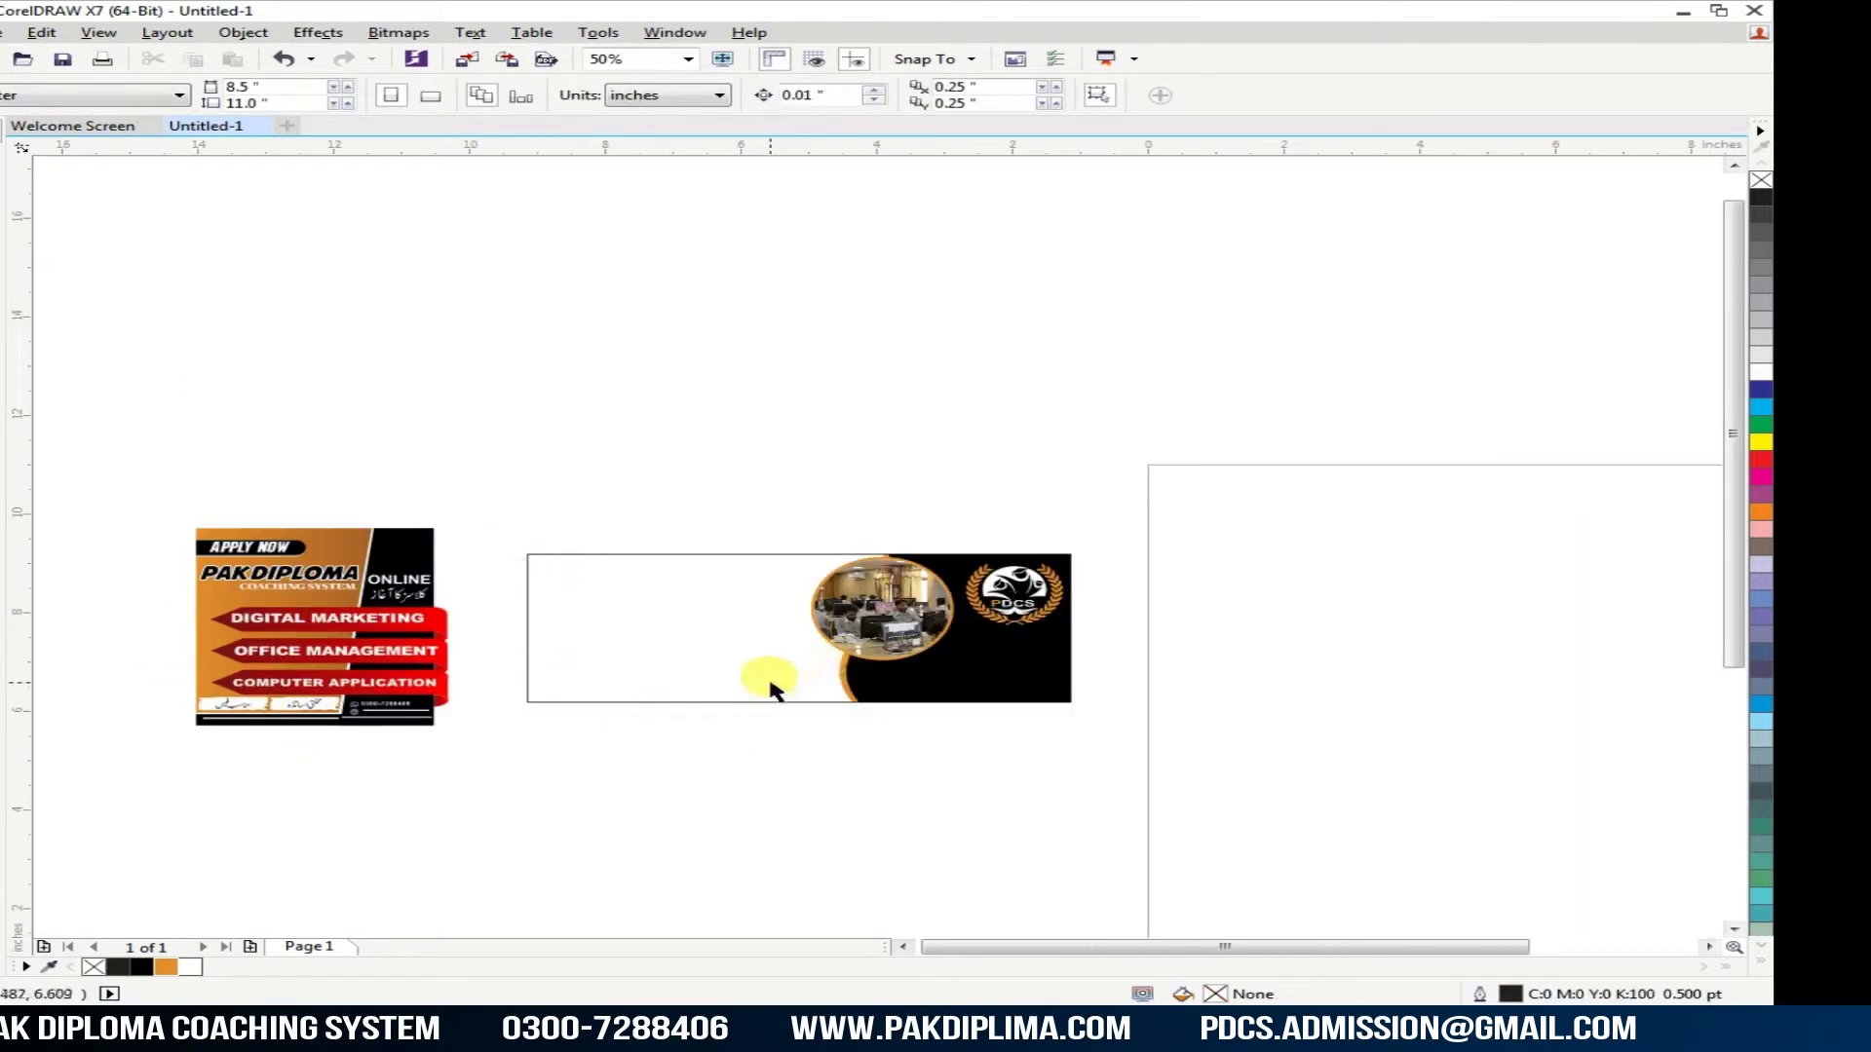
scroll(752, 690, "up", 2)
left_click(708, 658)
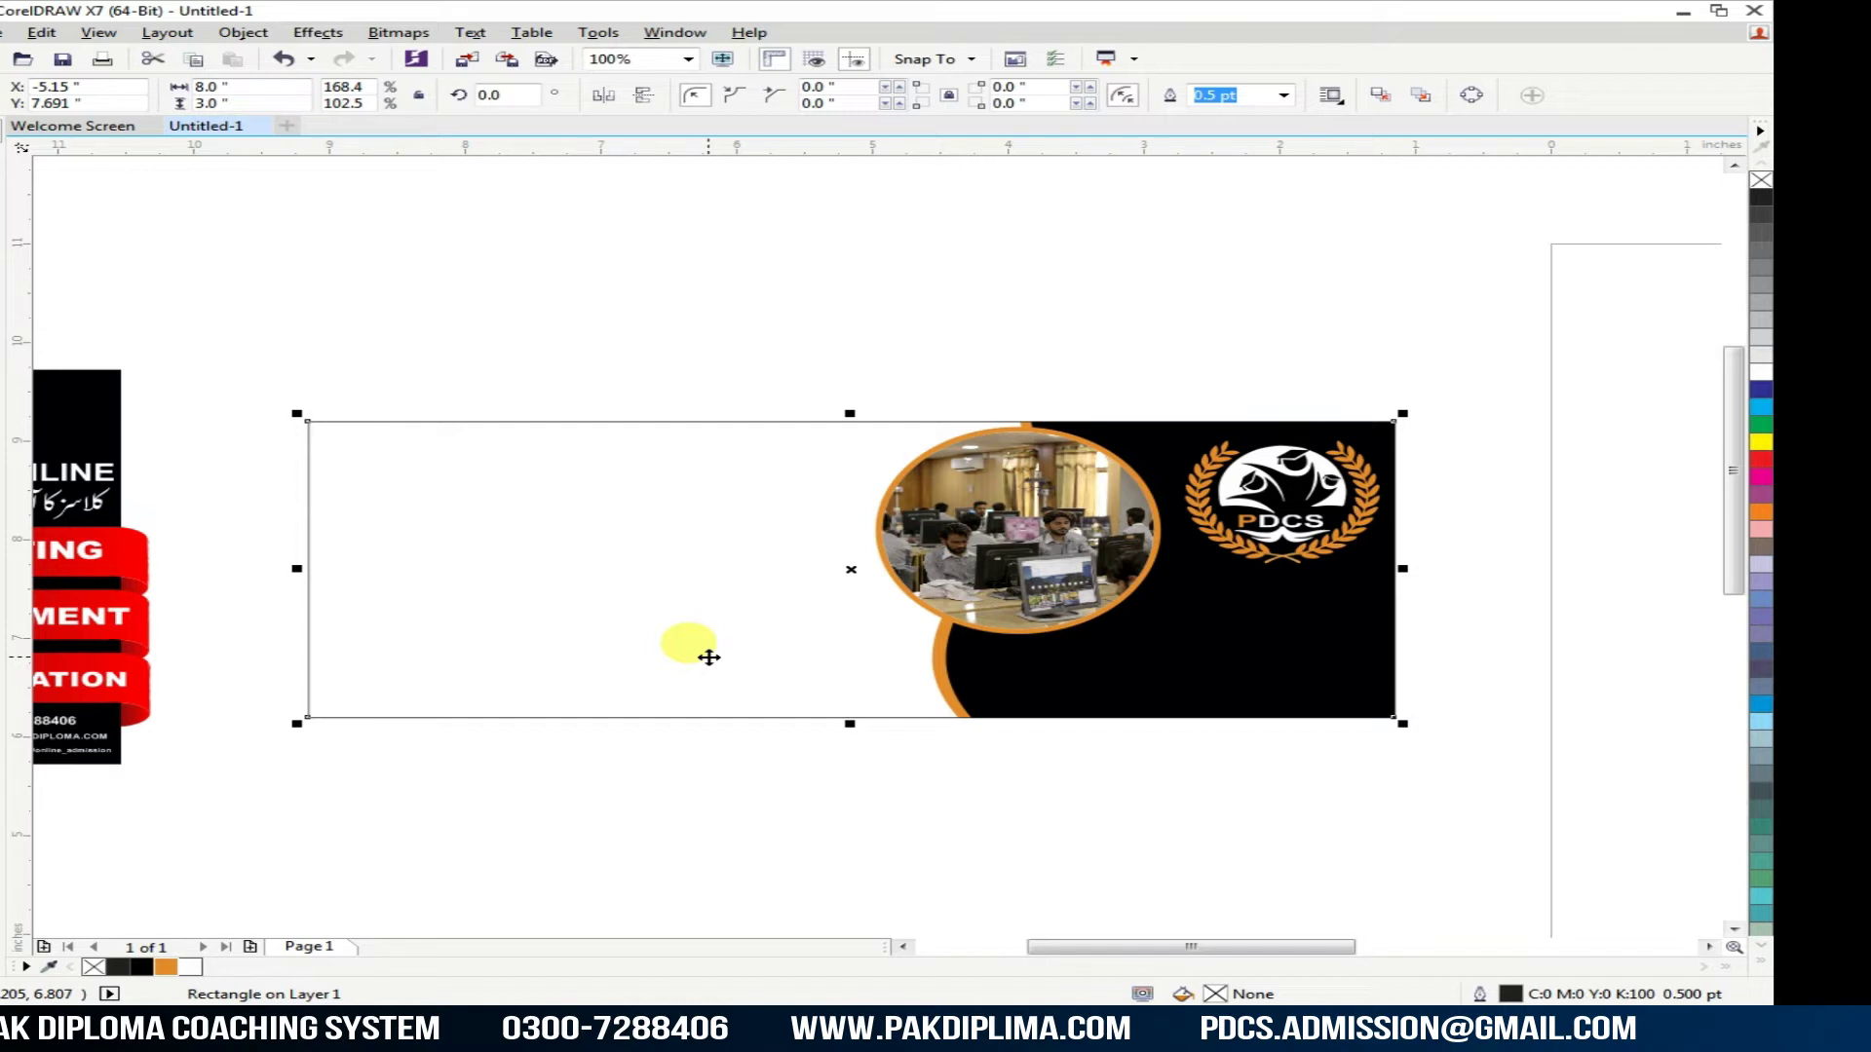
key("F11")
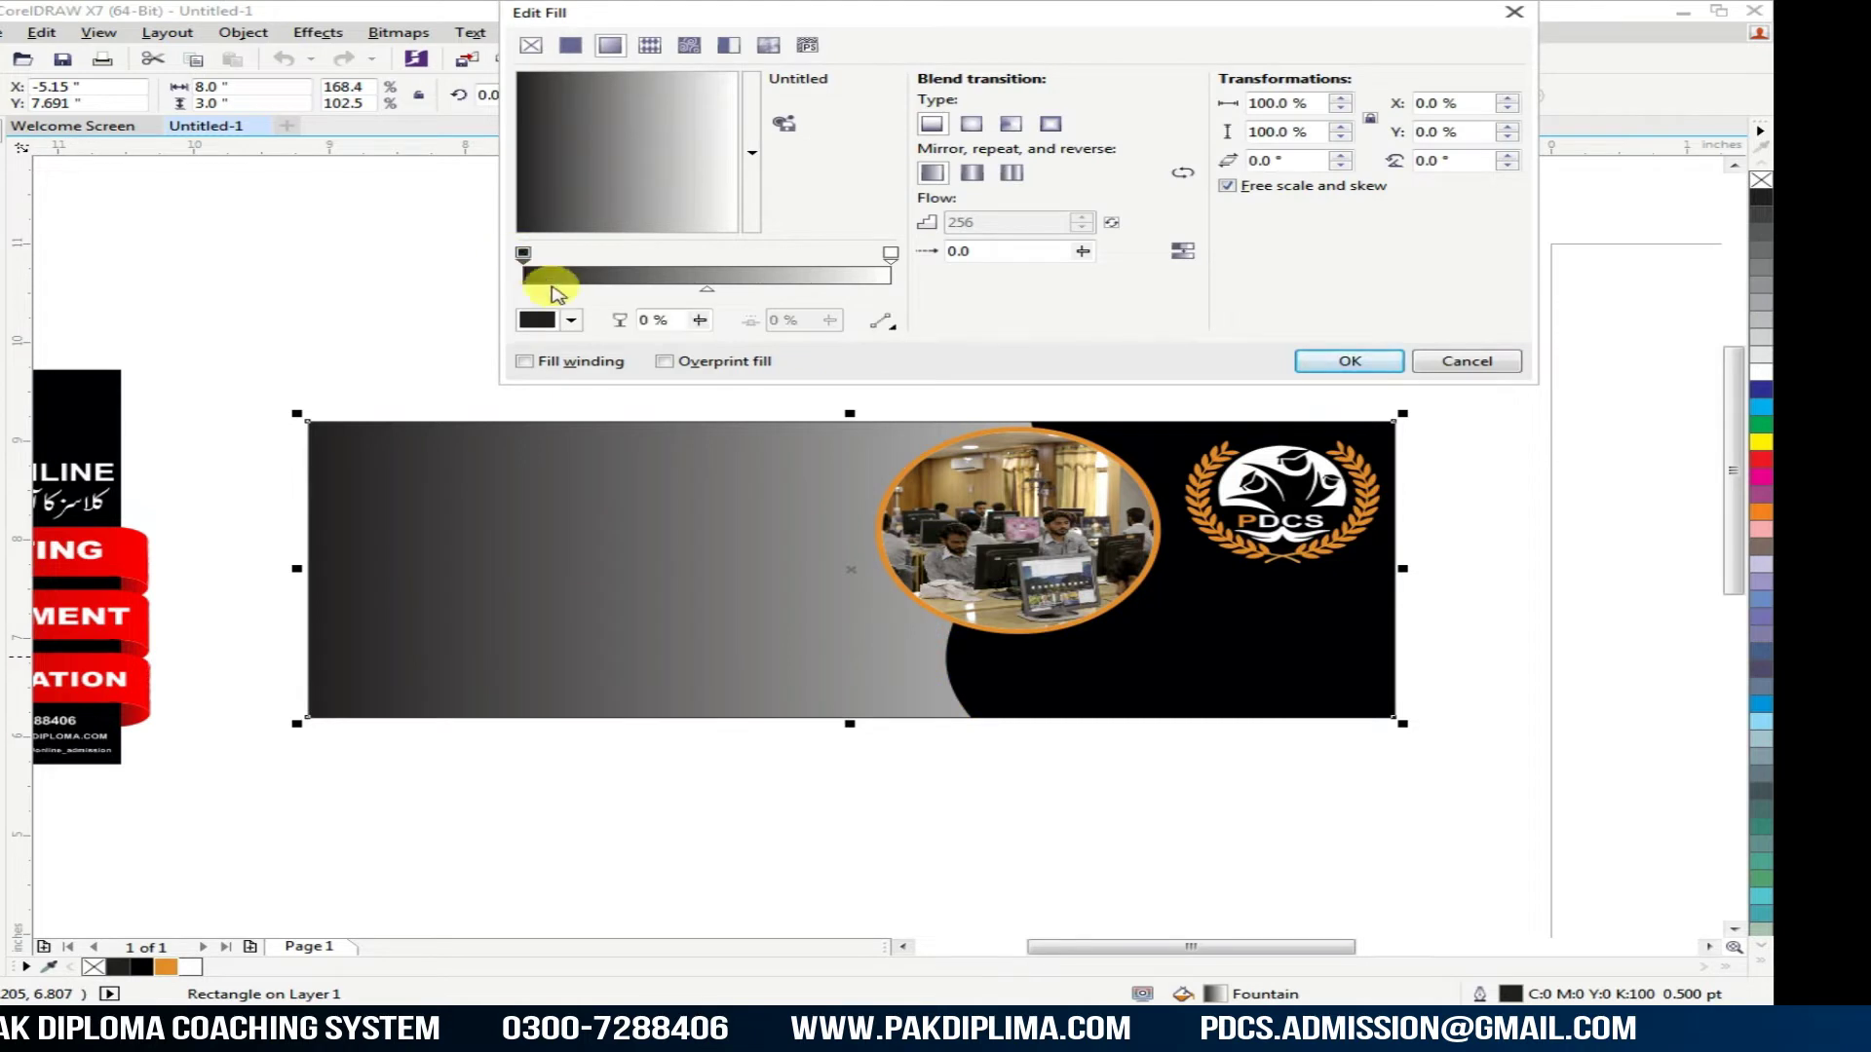
left_click(572, 323)
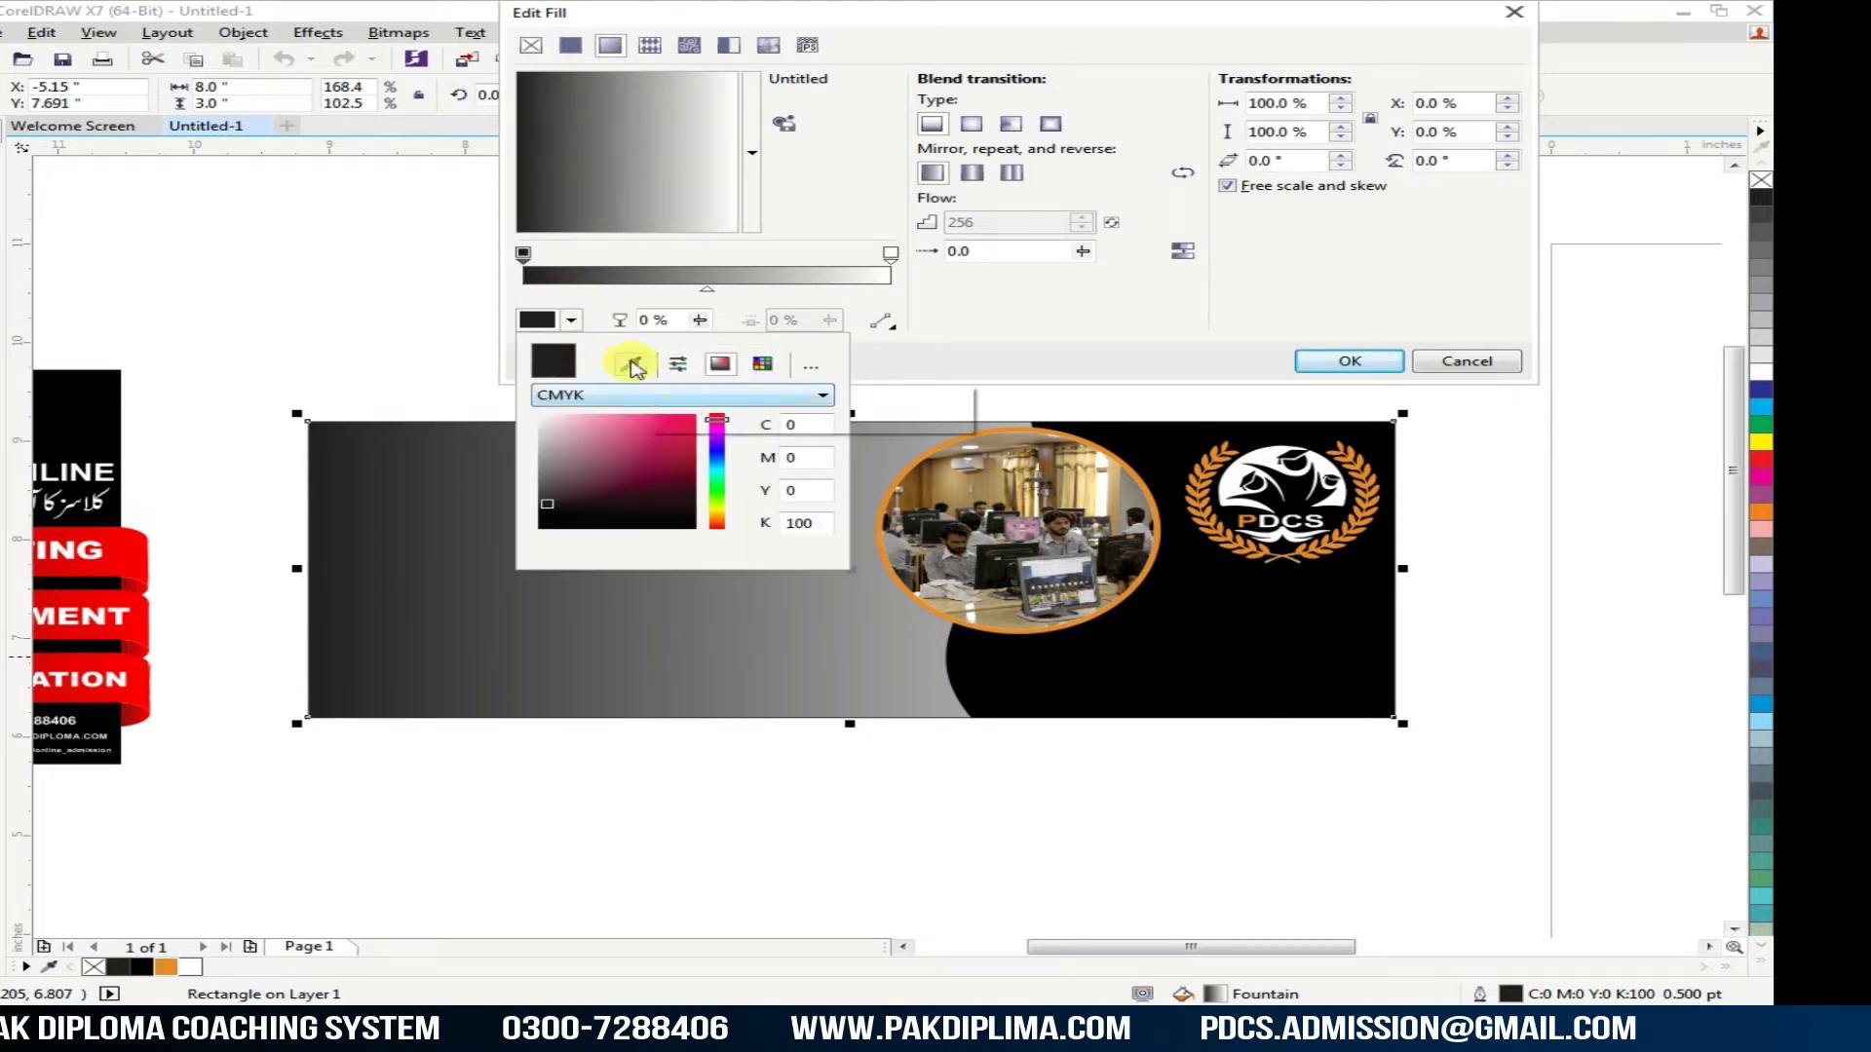
left_click(629, 363)
left_click(1354, 555)
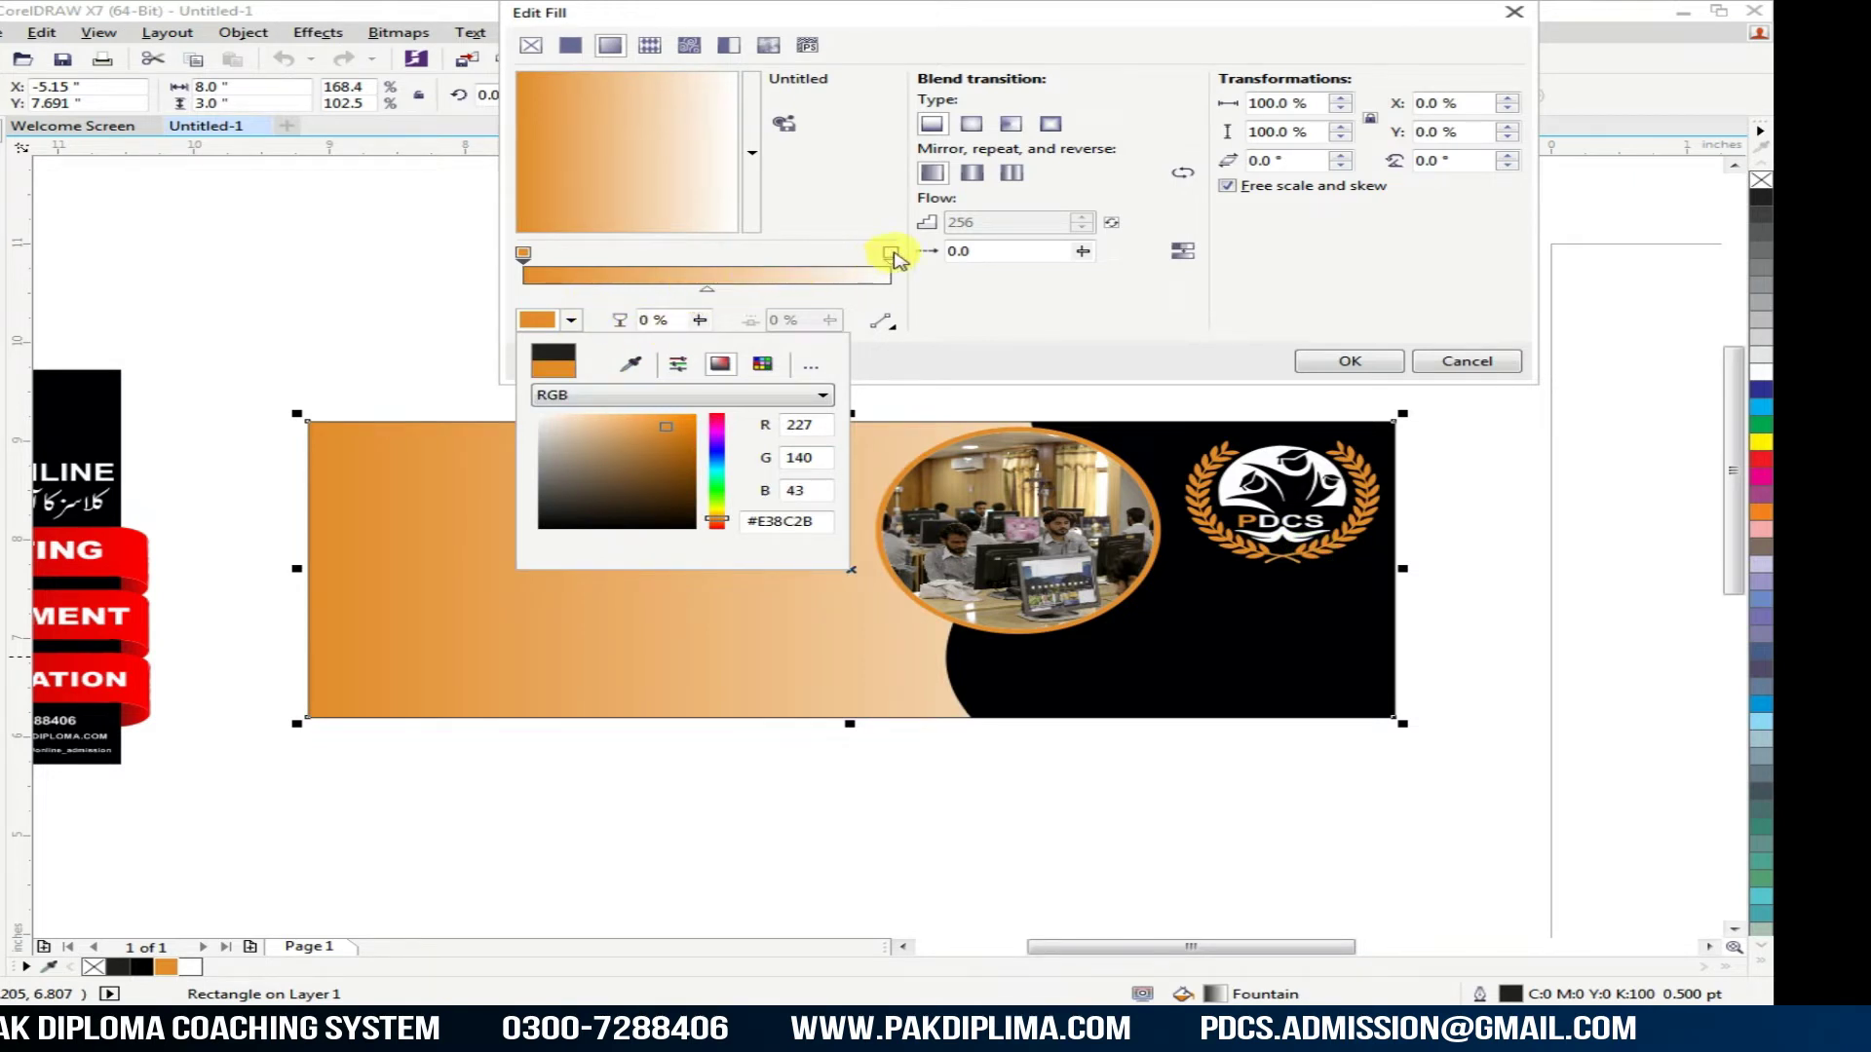
left_click(892, 256)
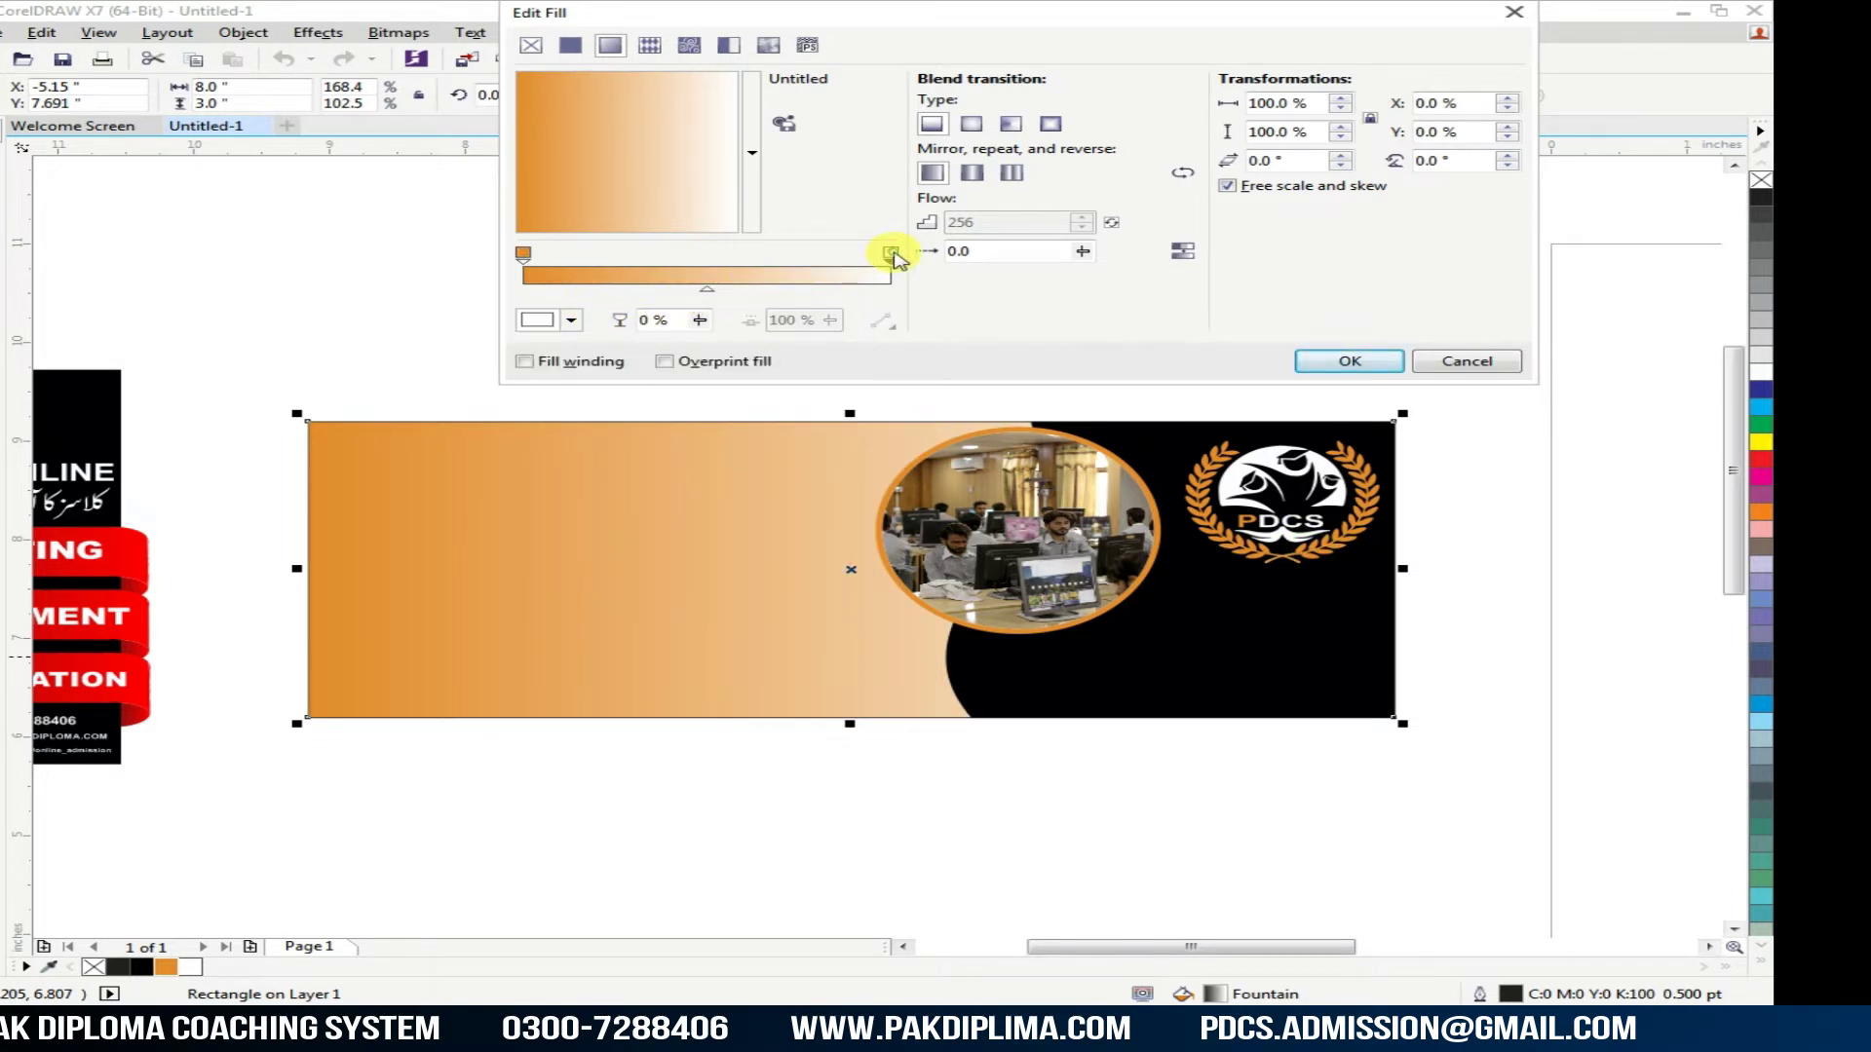
left_click(572, 323)
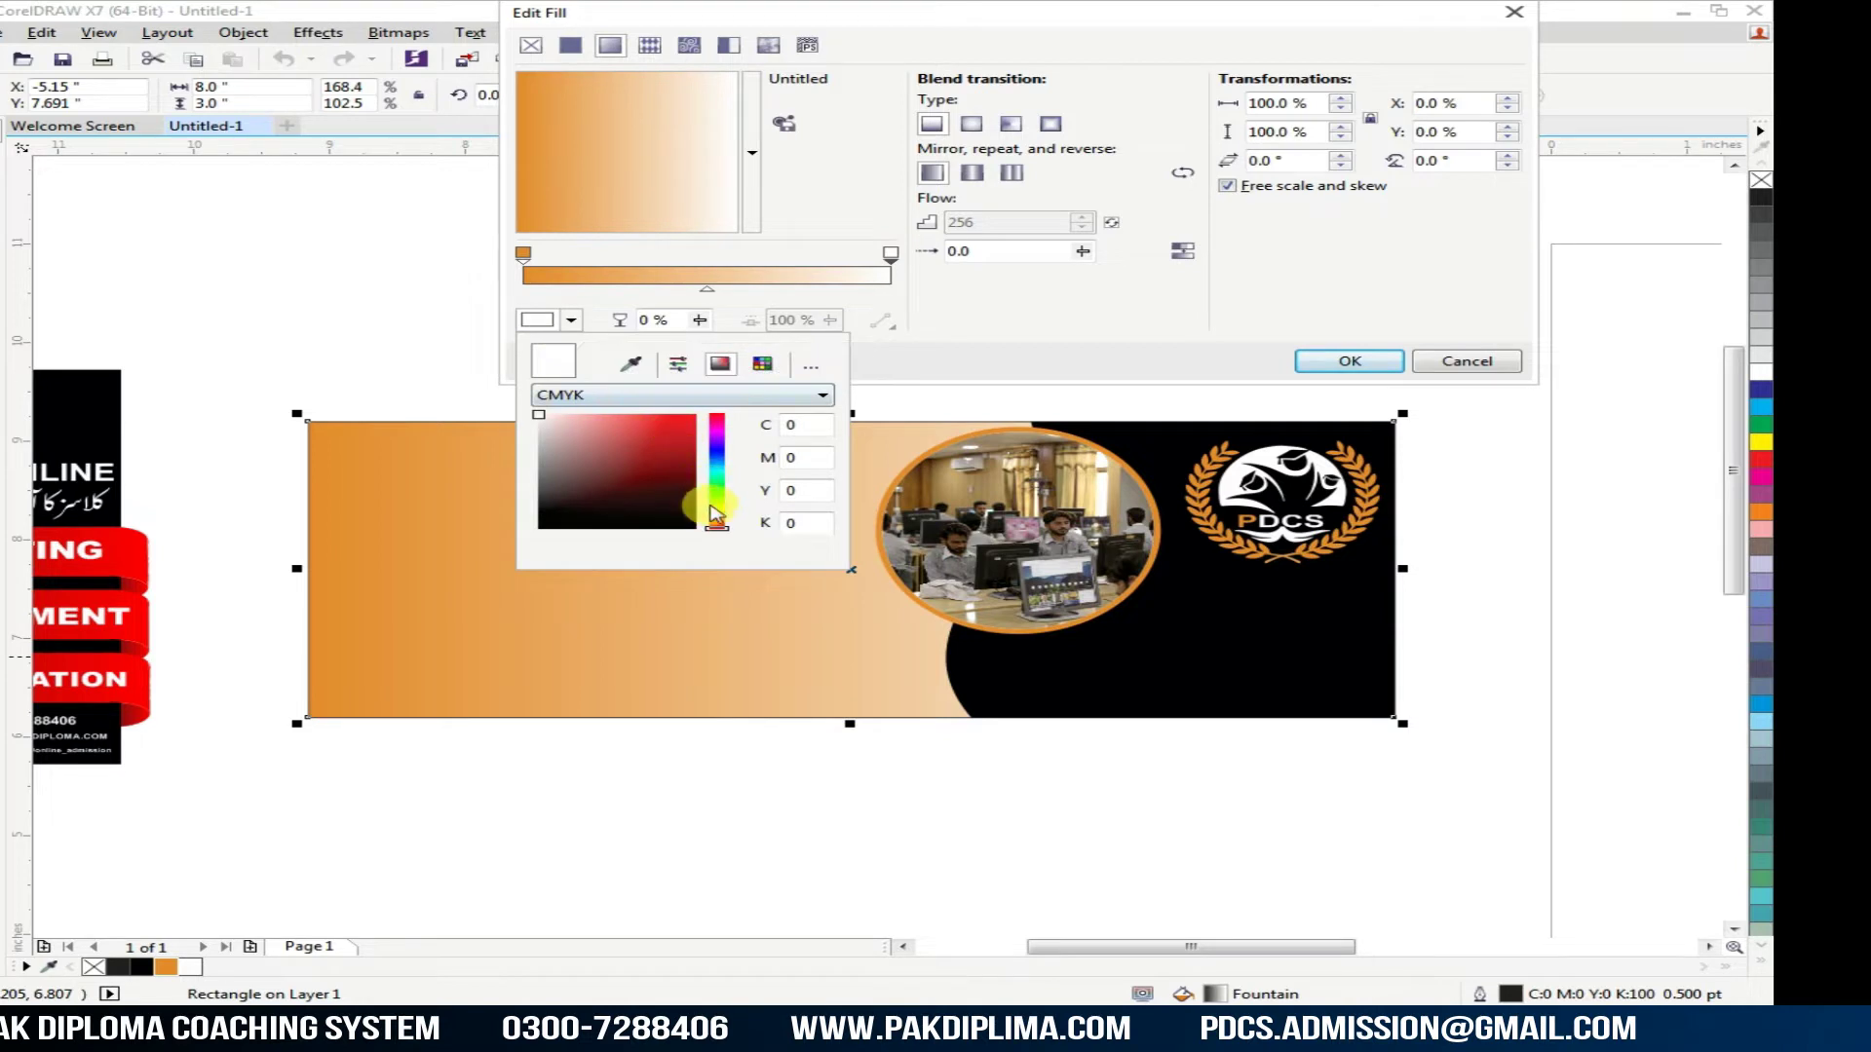
left_click(716, 513)
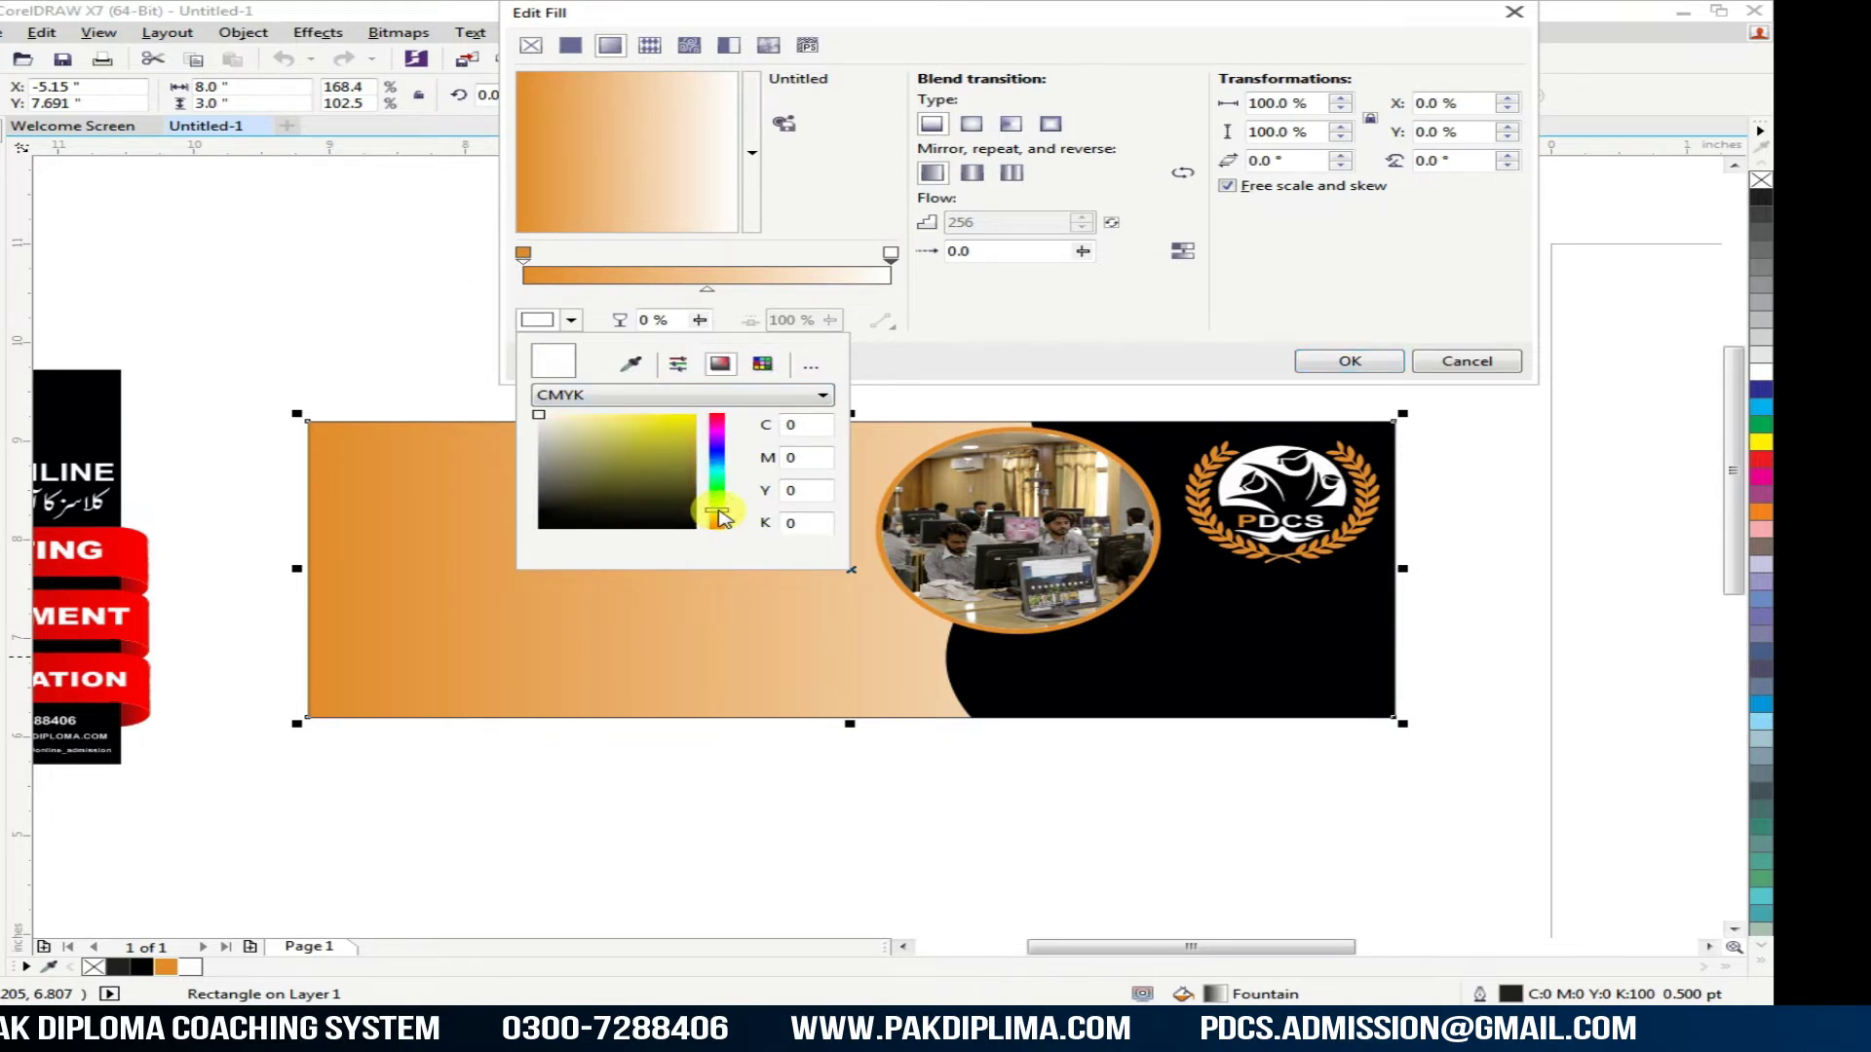
left_click_drag(682, 446, 835, 356)
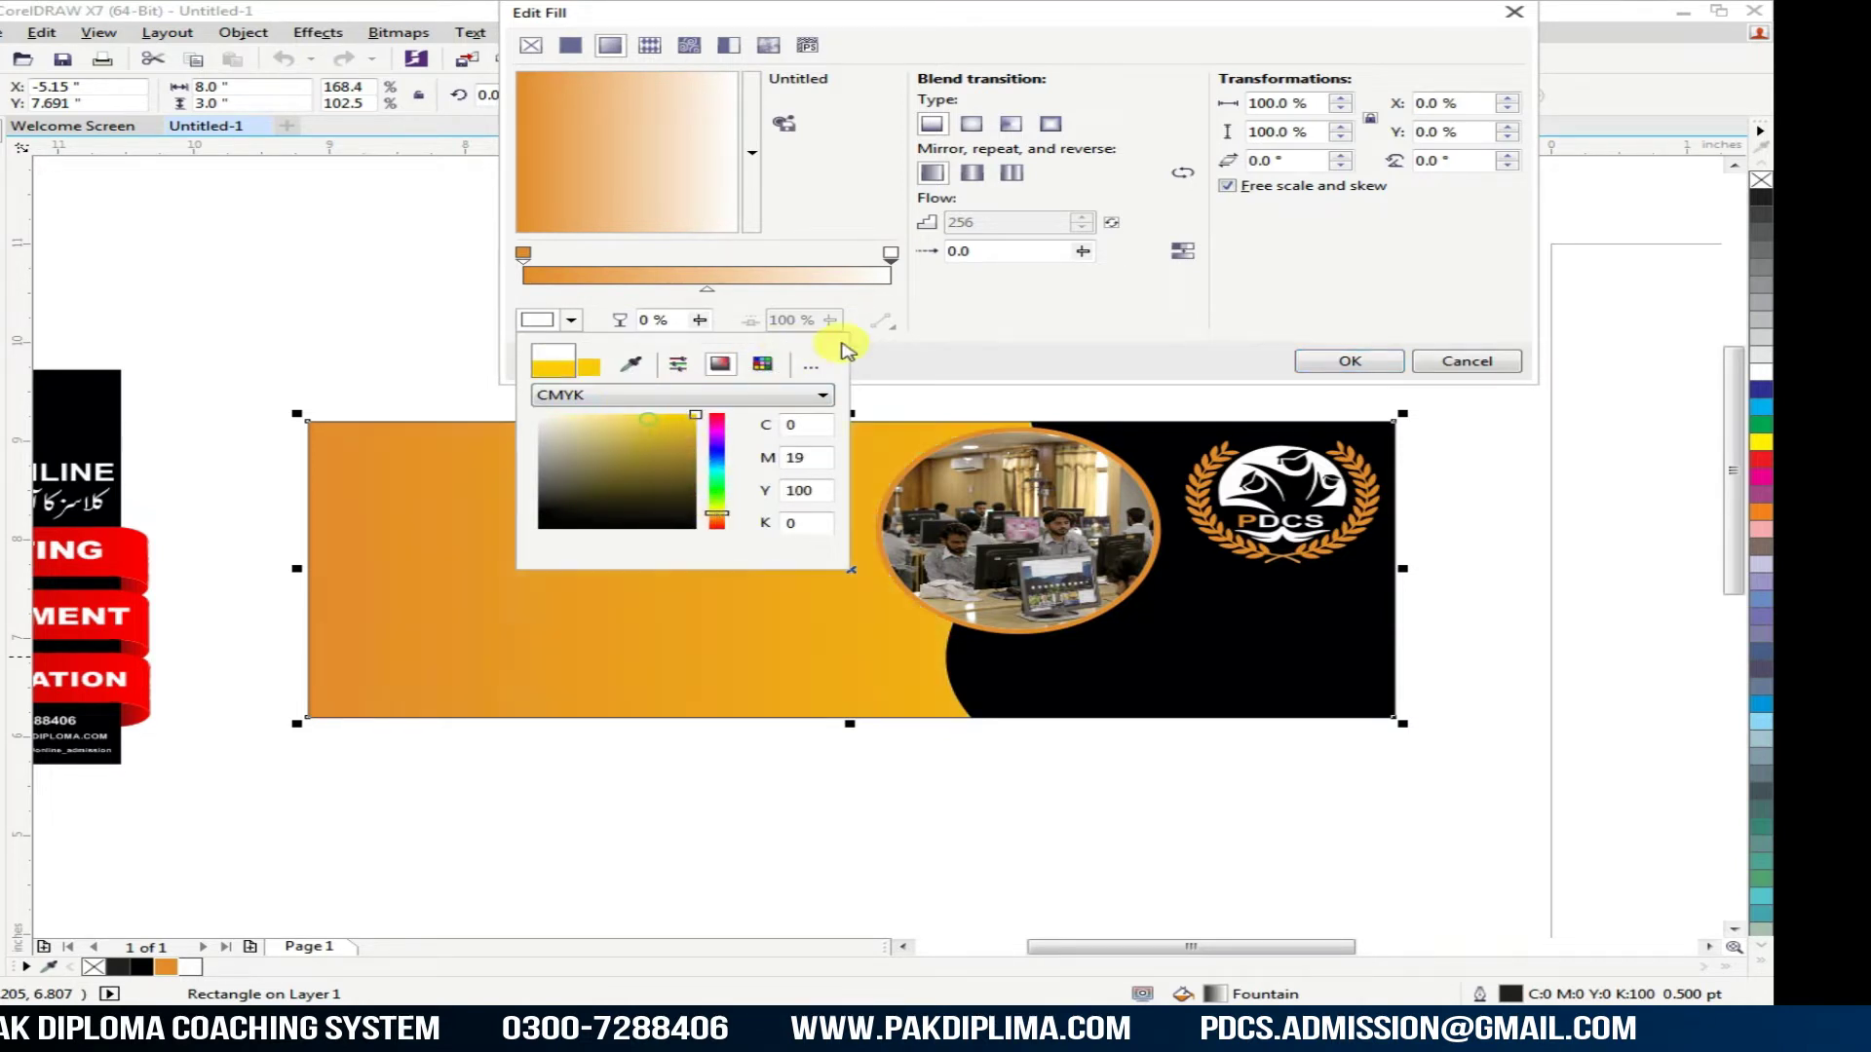
left_click(1333, 364)
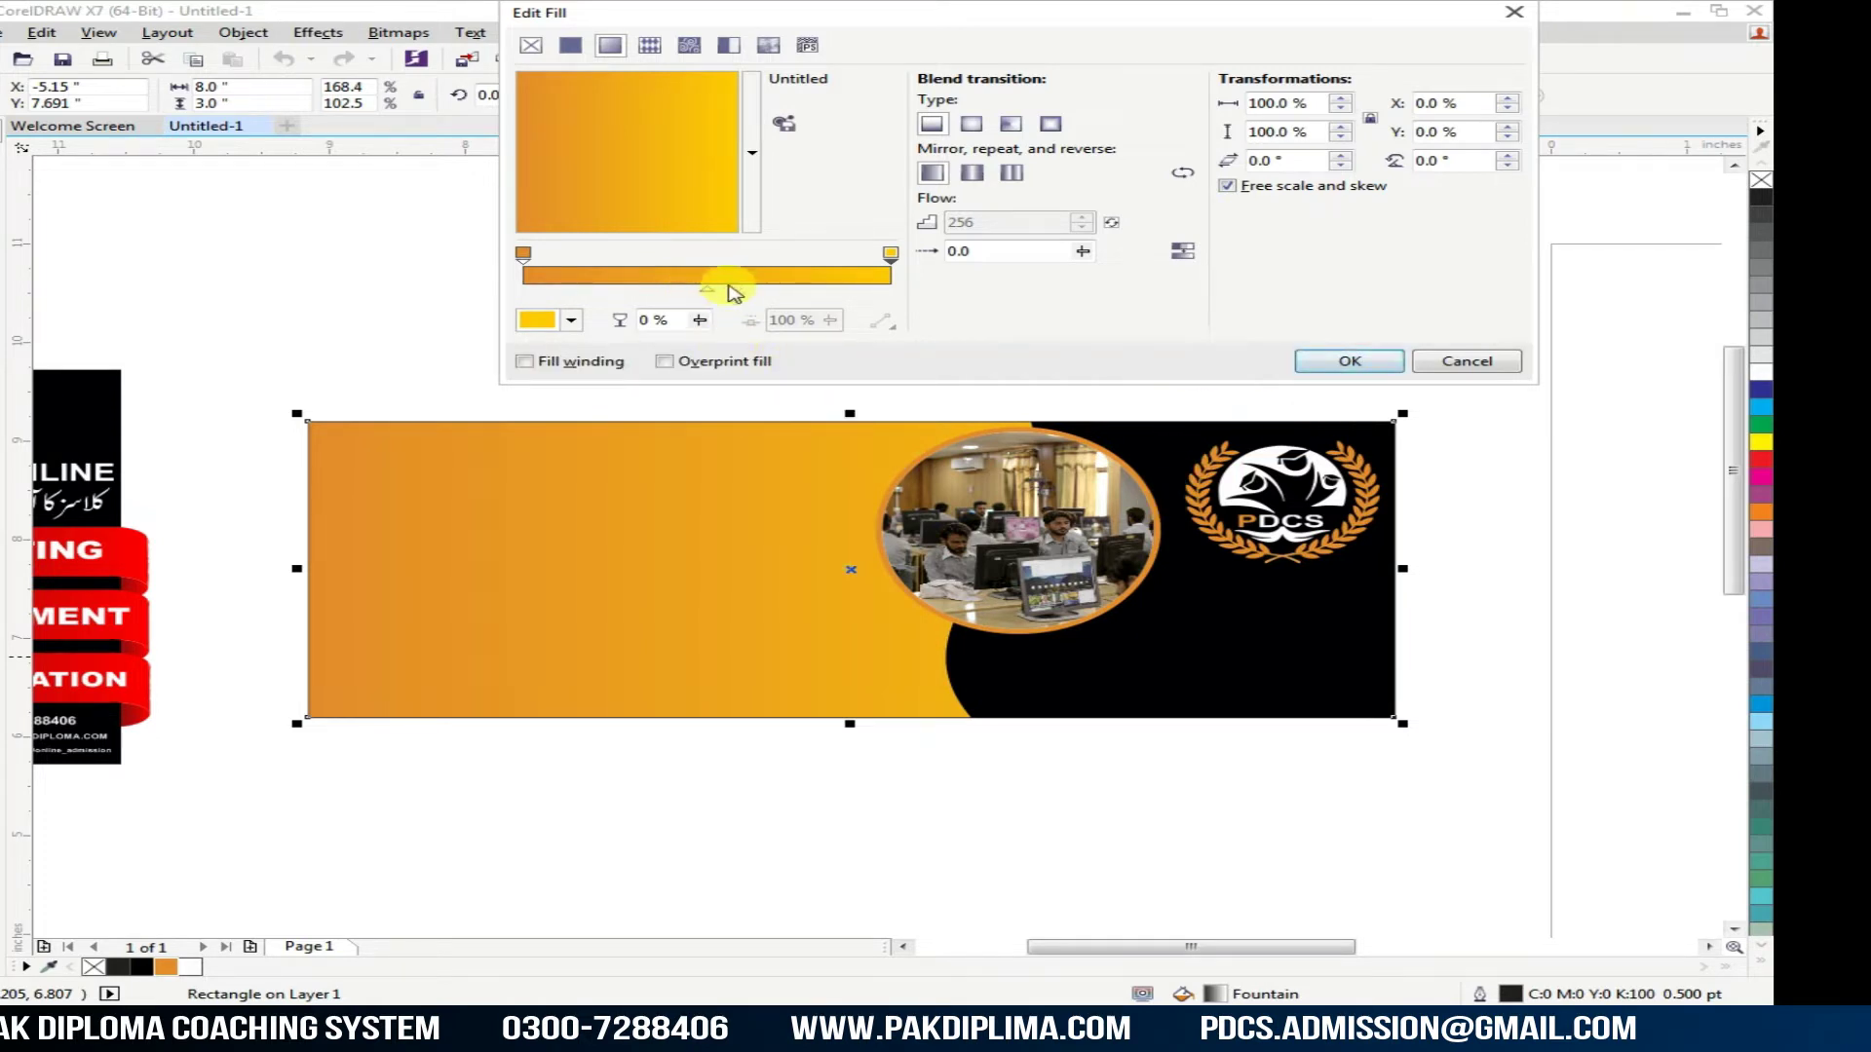
left_click(572, 326)
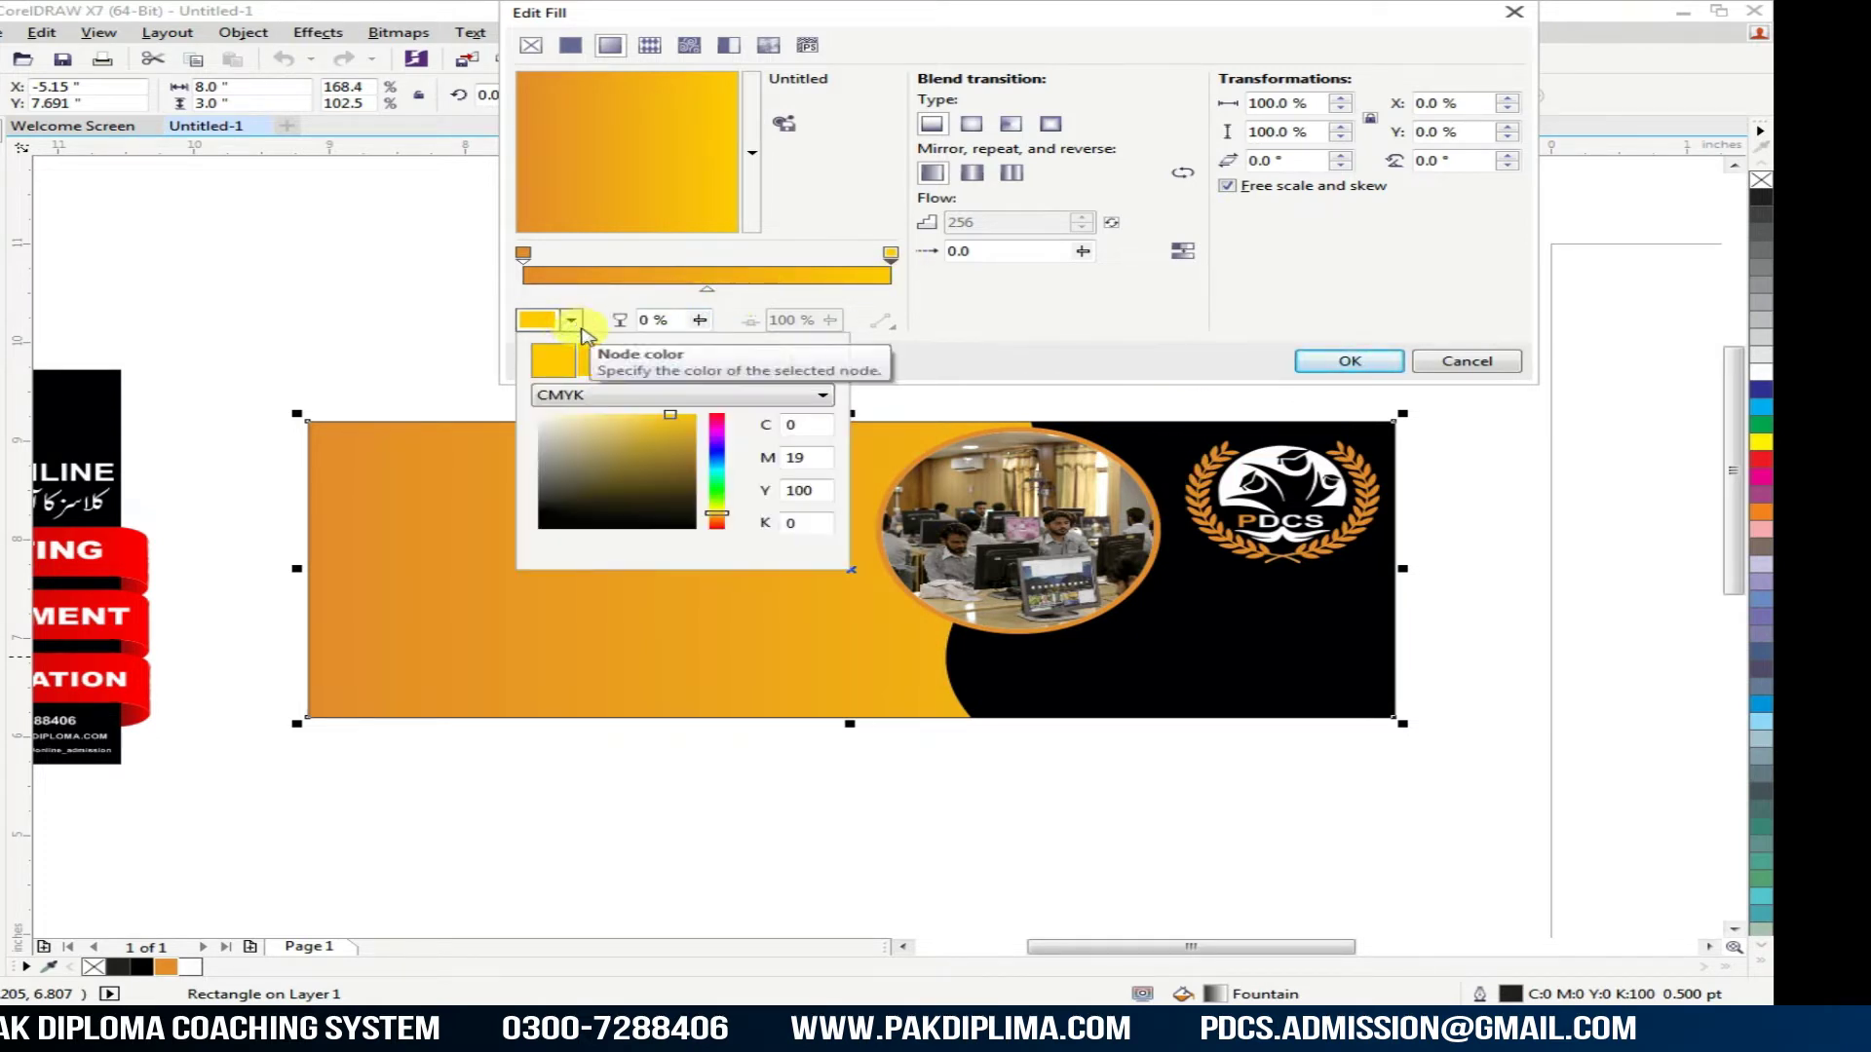
left_click_drag(723, 523, 734, 532)
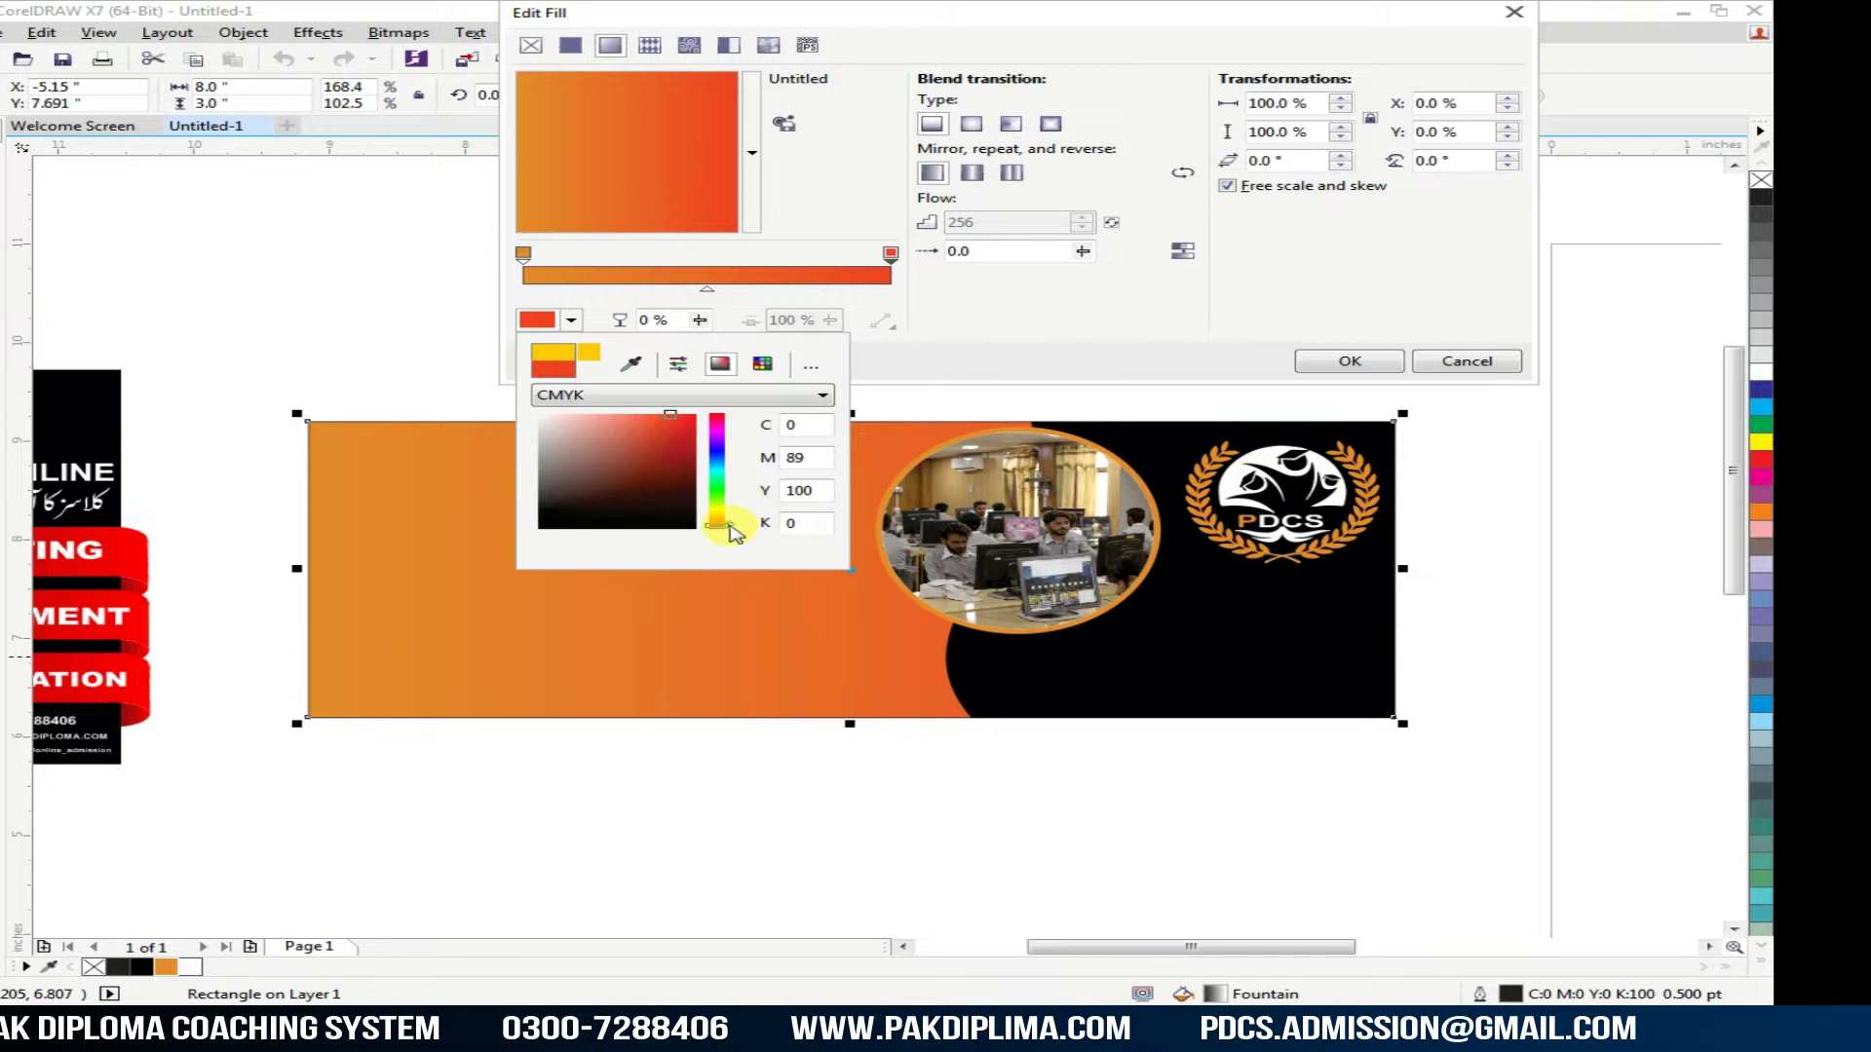
left_click_drag(731, 525, 730, 539)
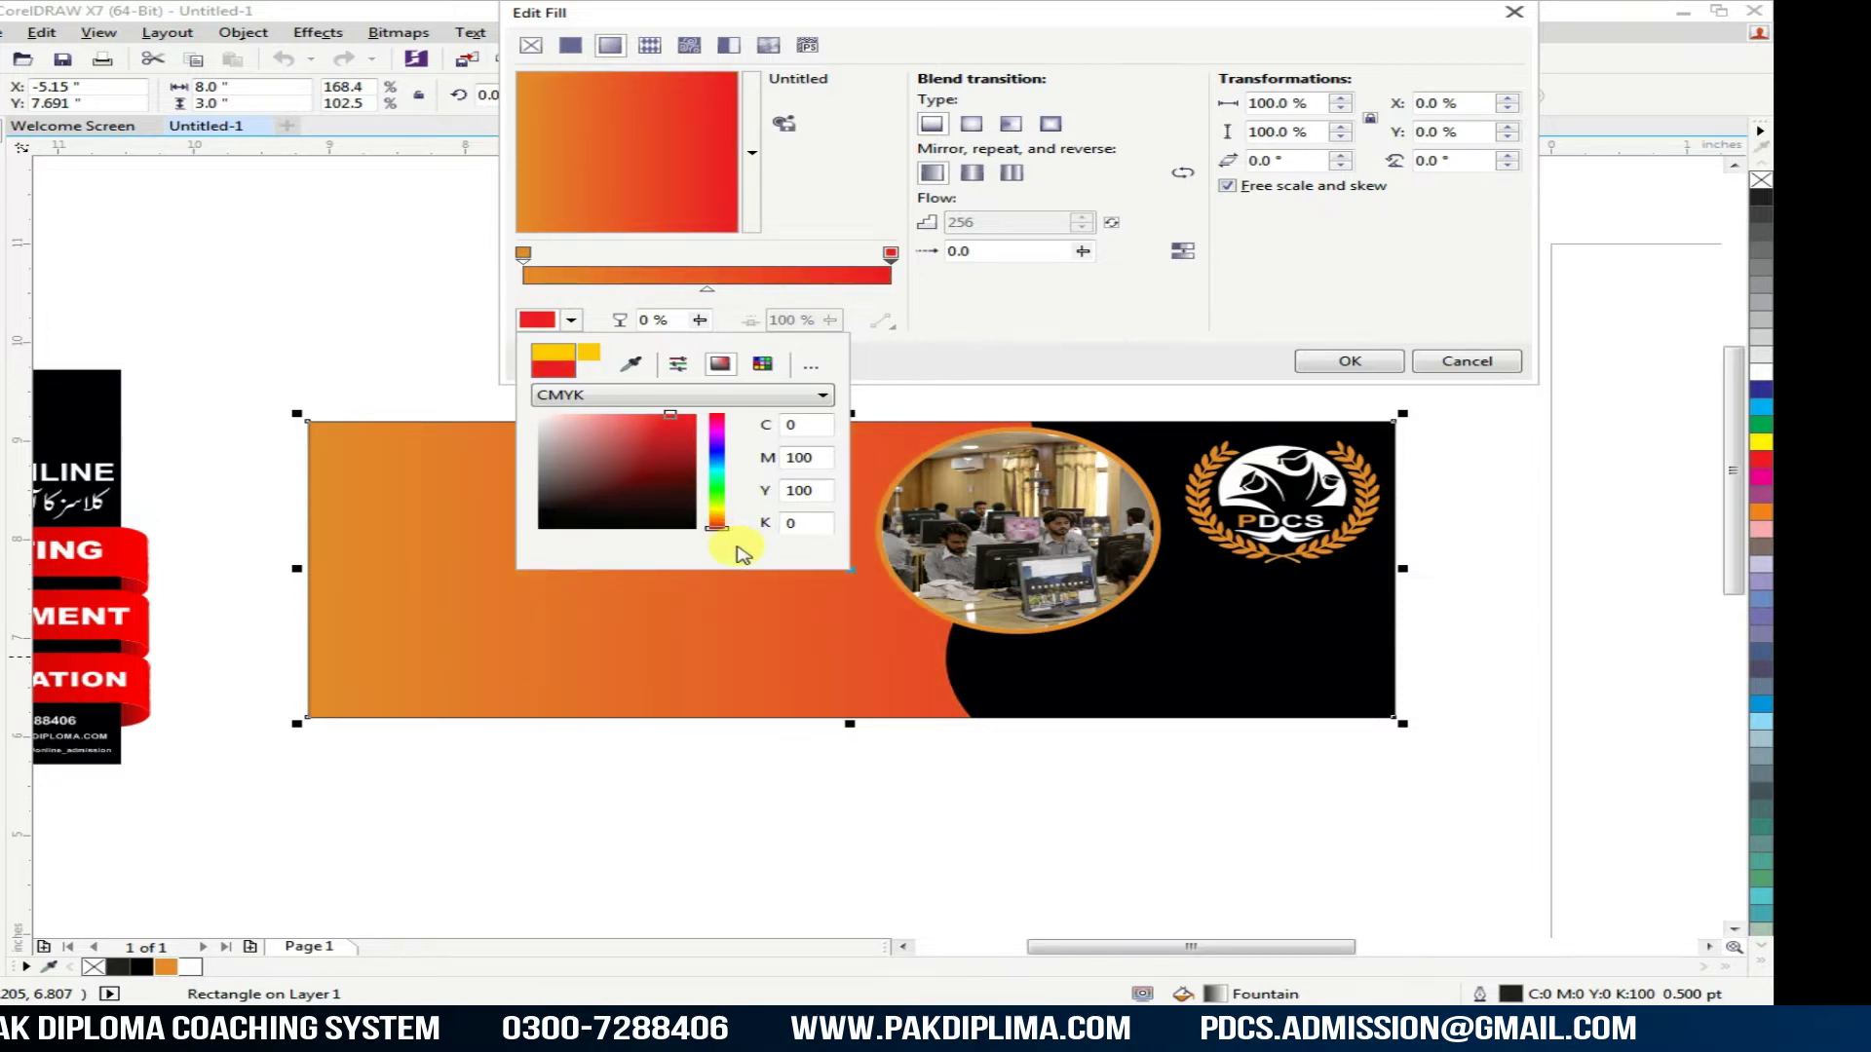
mouse_move(728, 536)
left_mouse_down()
mouse_move(718, 493)
mouse_move(738, 455)
left_mouse_up()
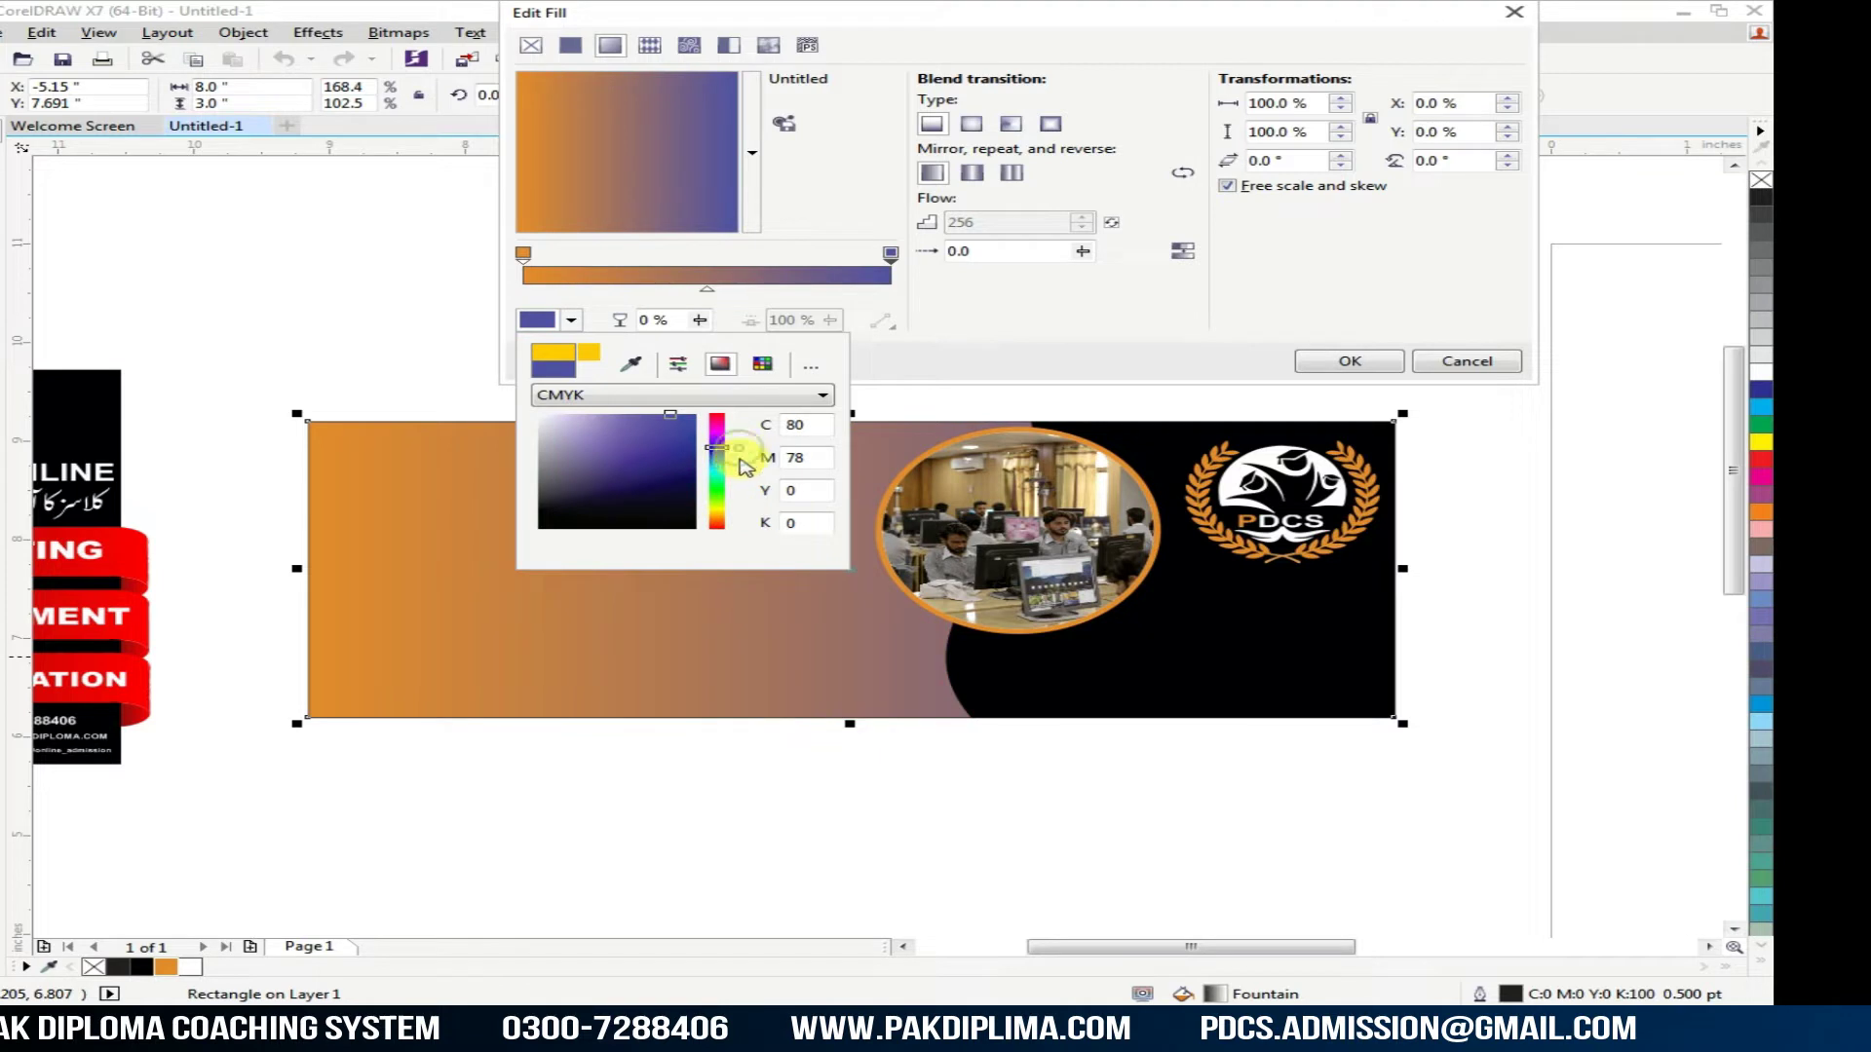
mouse_move(733, 461)
left_mouse_down()
mouse_move(731, 384)
mouse_move(732, 575)
left_mouse_up()
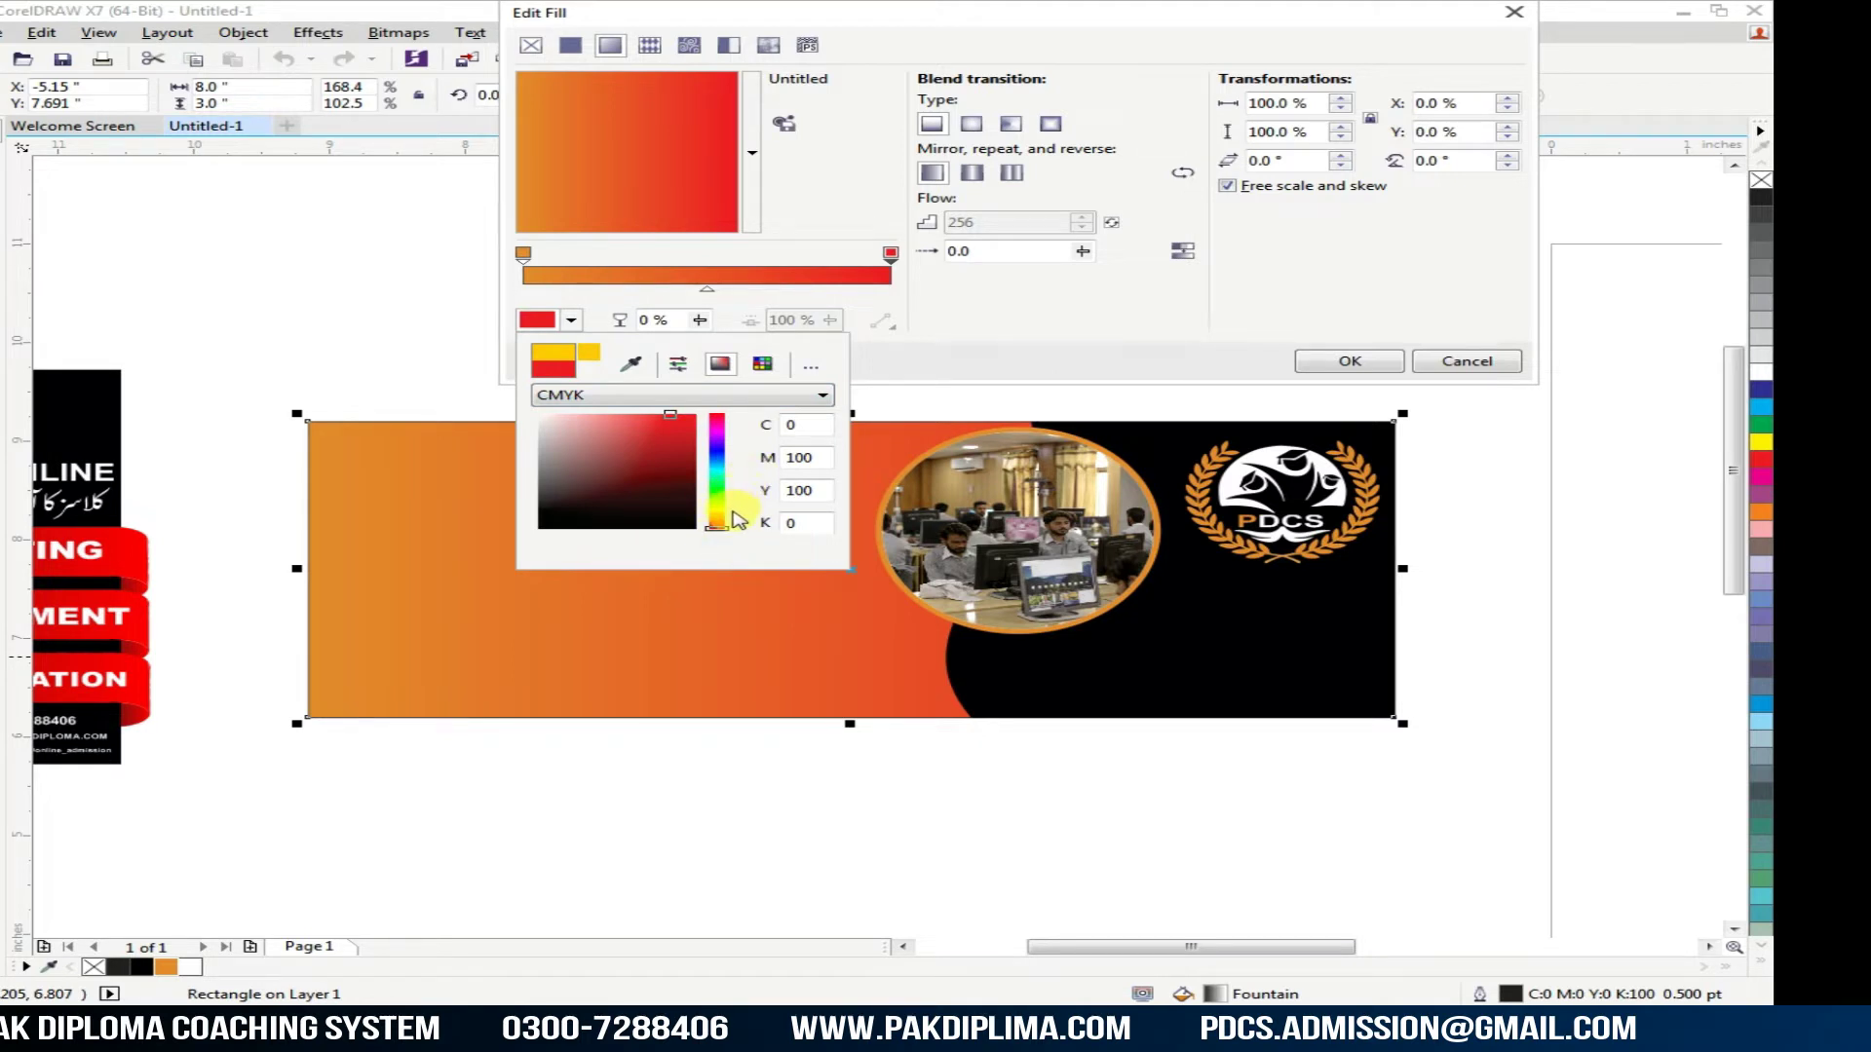
left_click(687, 508)
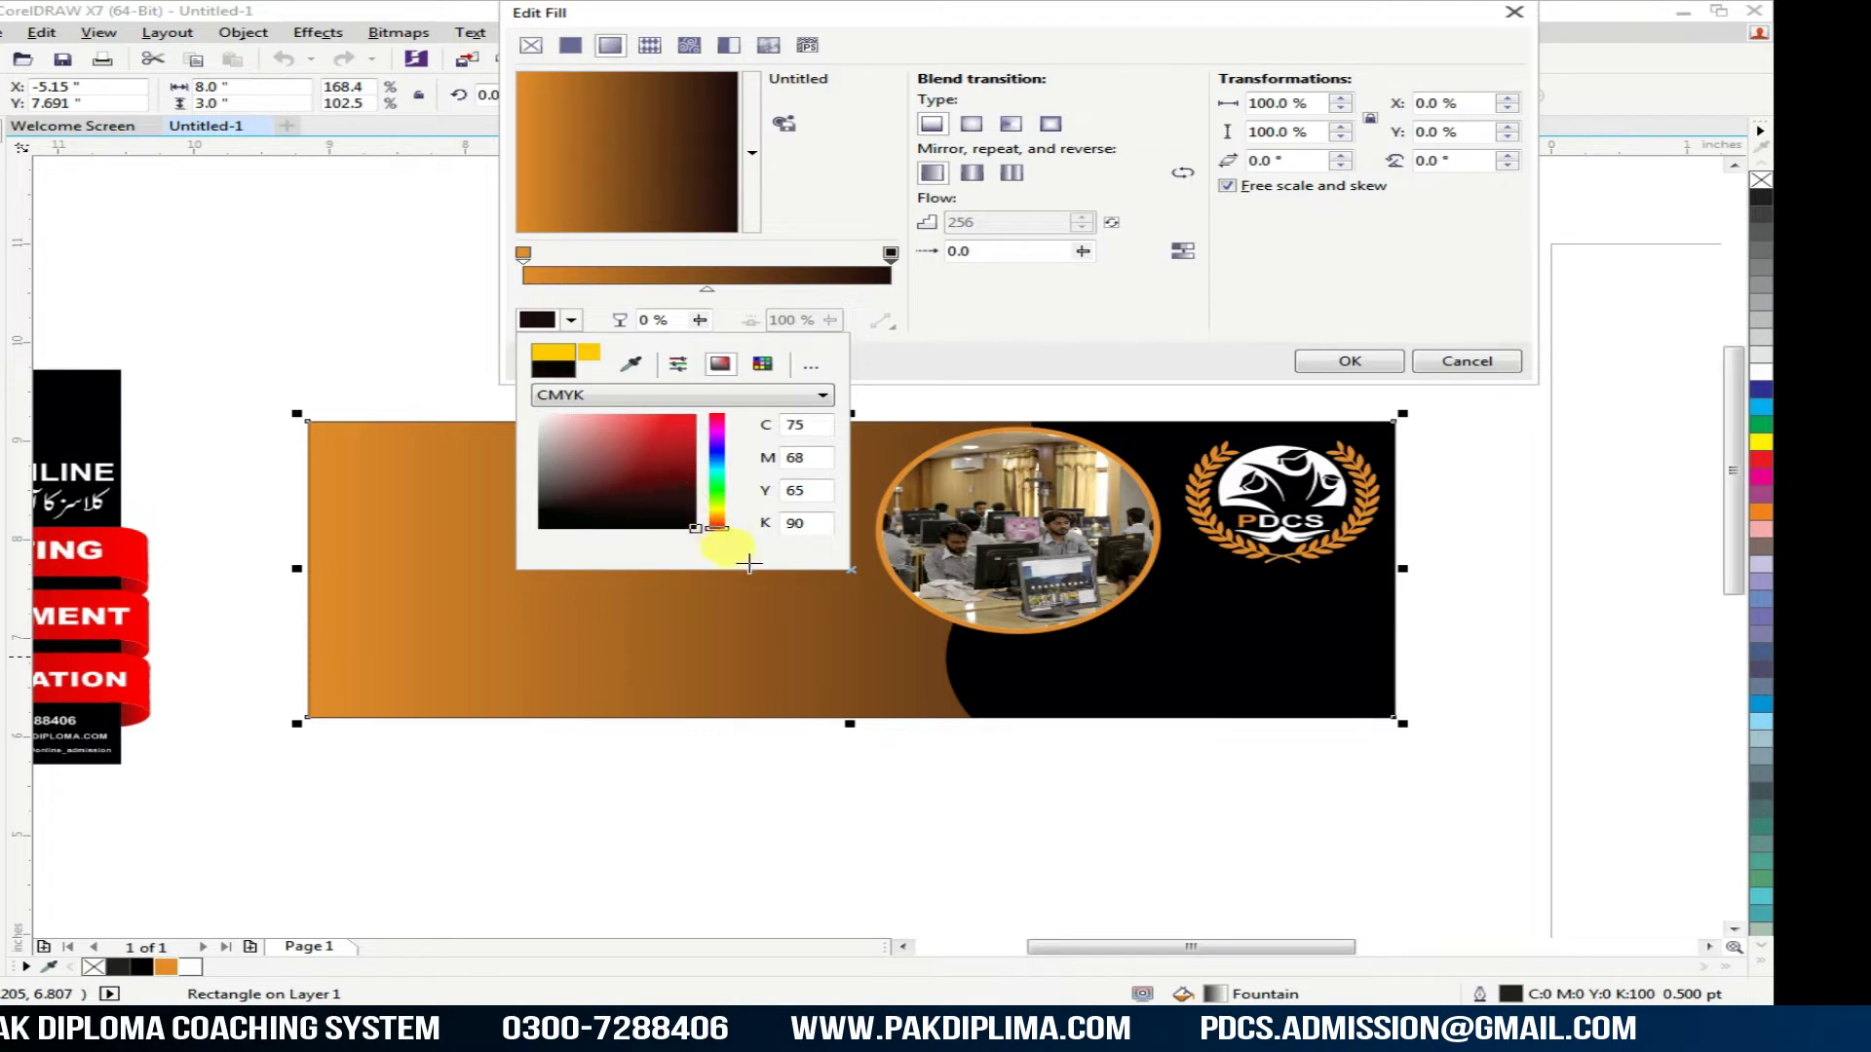
left_click_drag(721, 534, 698, 481)
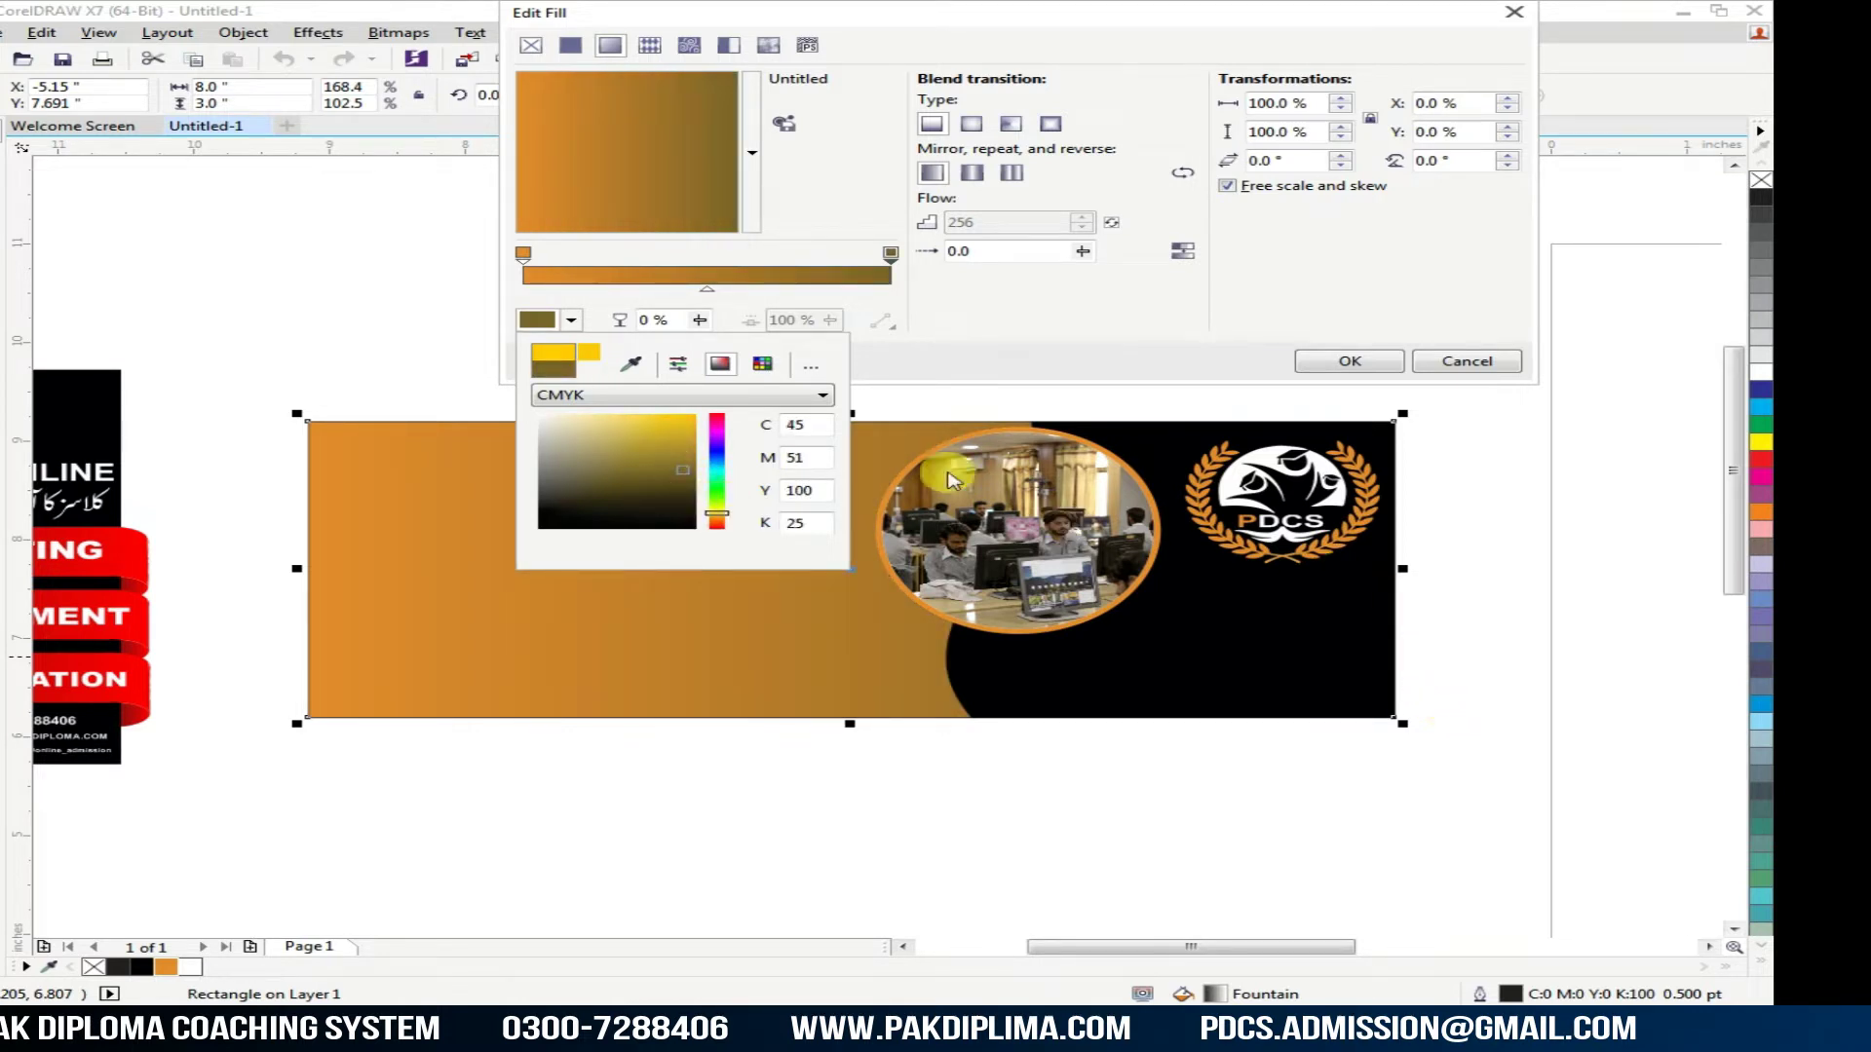
left_click(1459, 363)
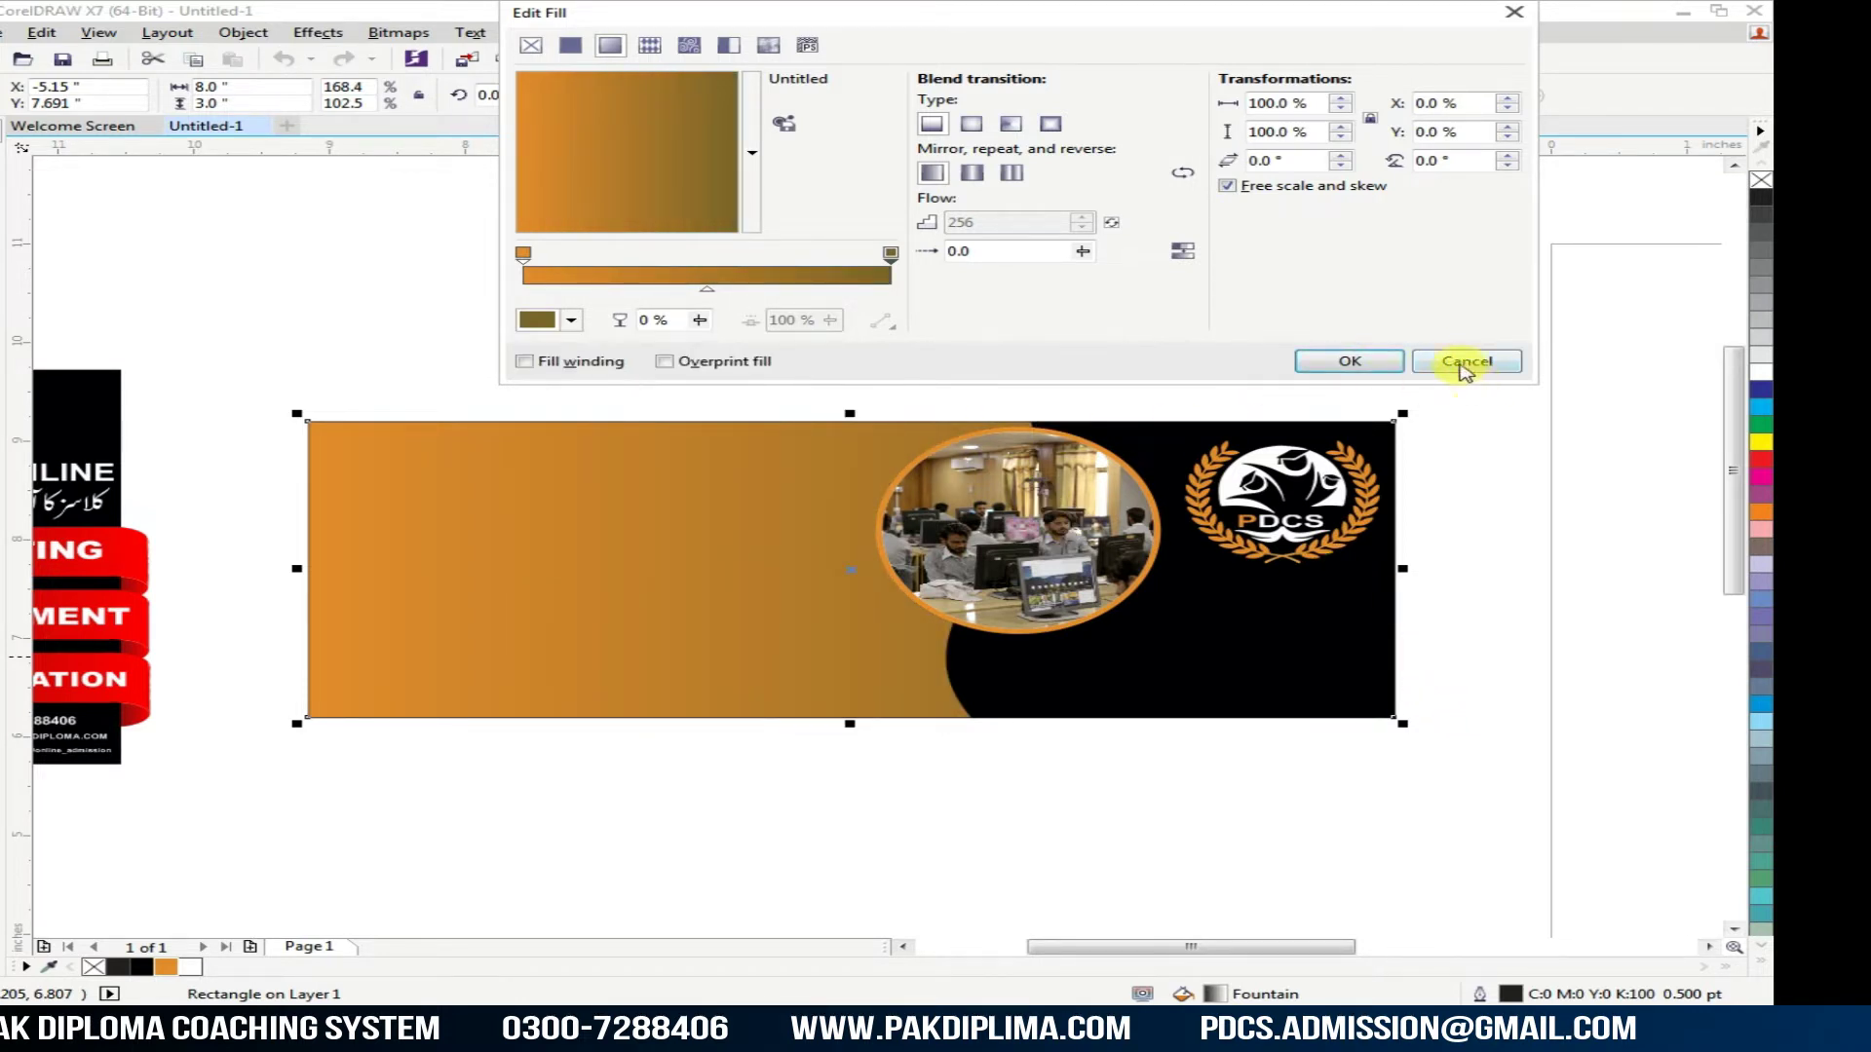
left_click(1462, 361)
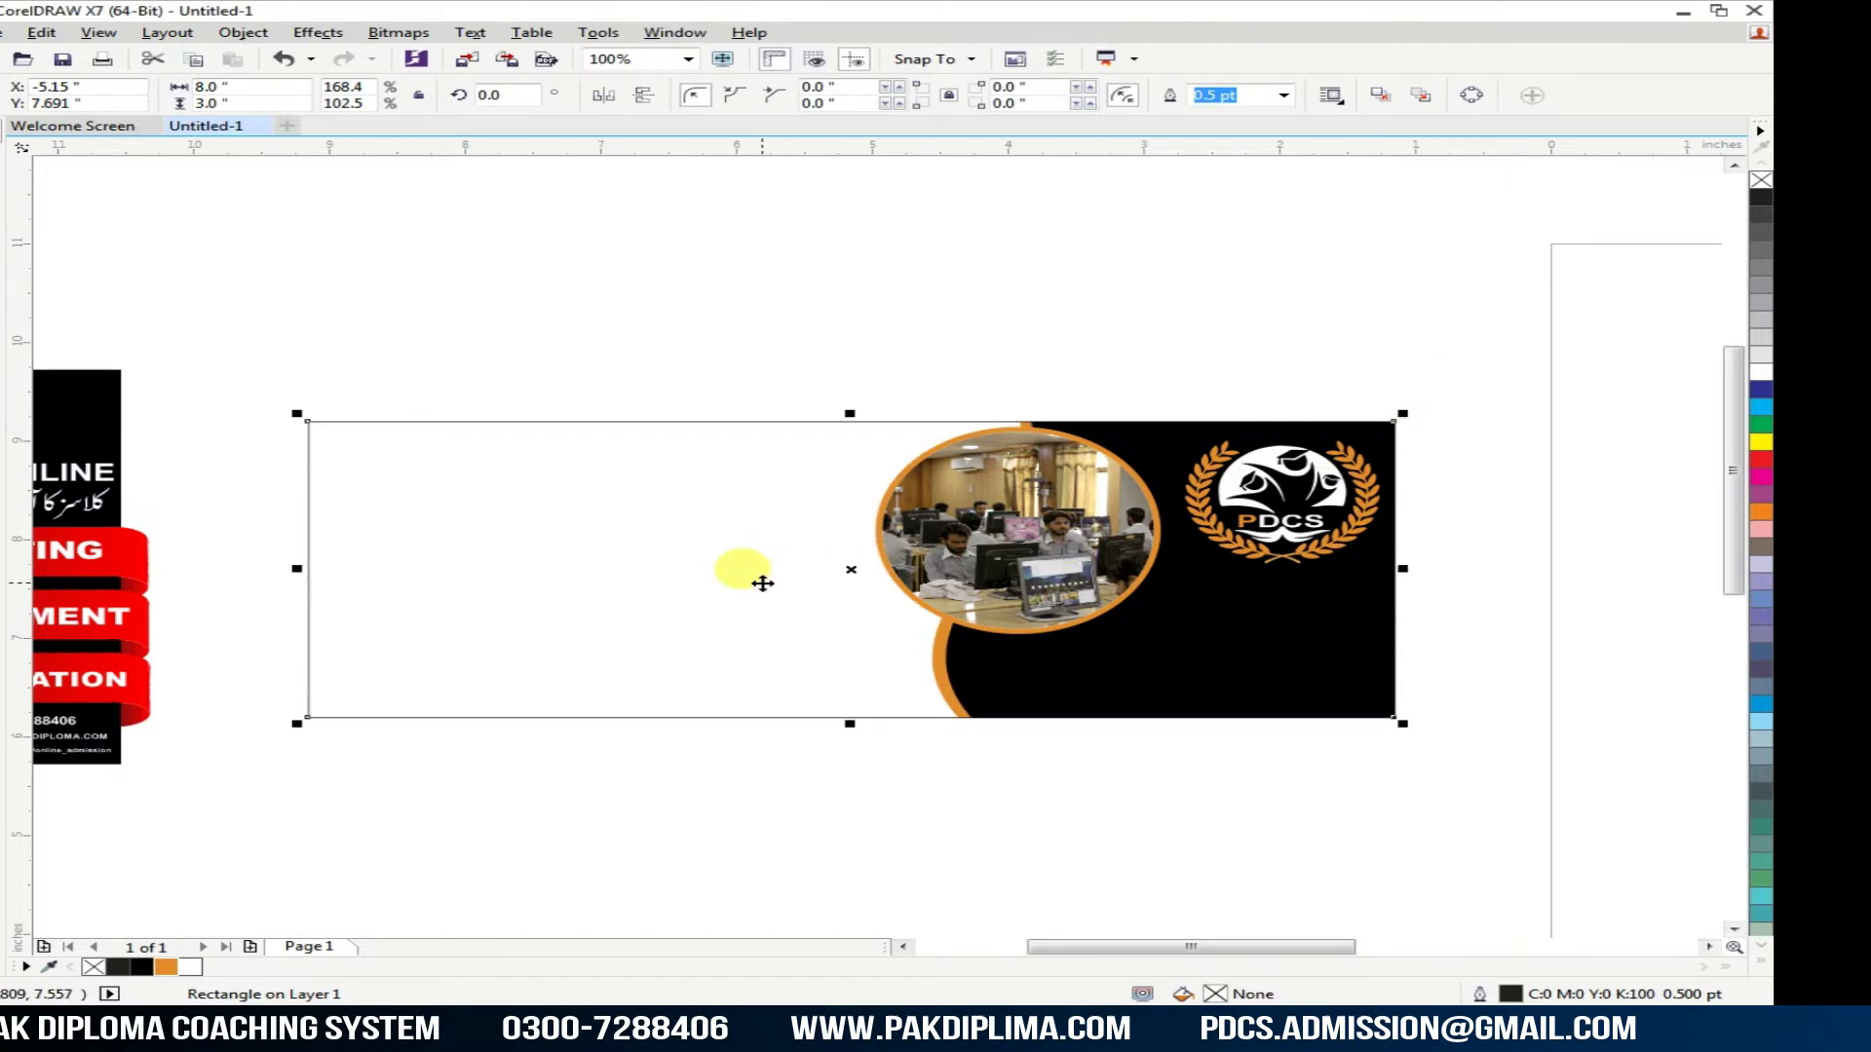
left_click(739, 787)
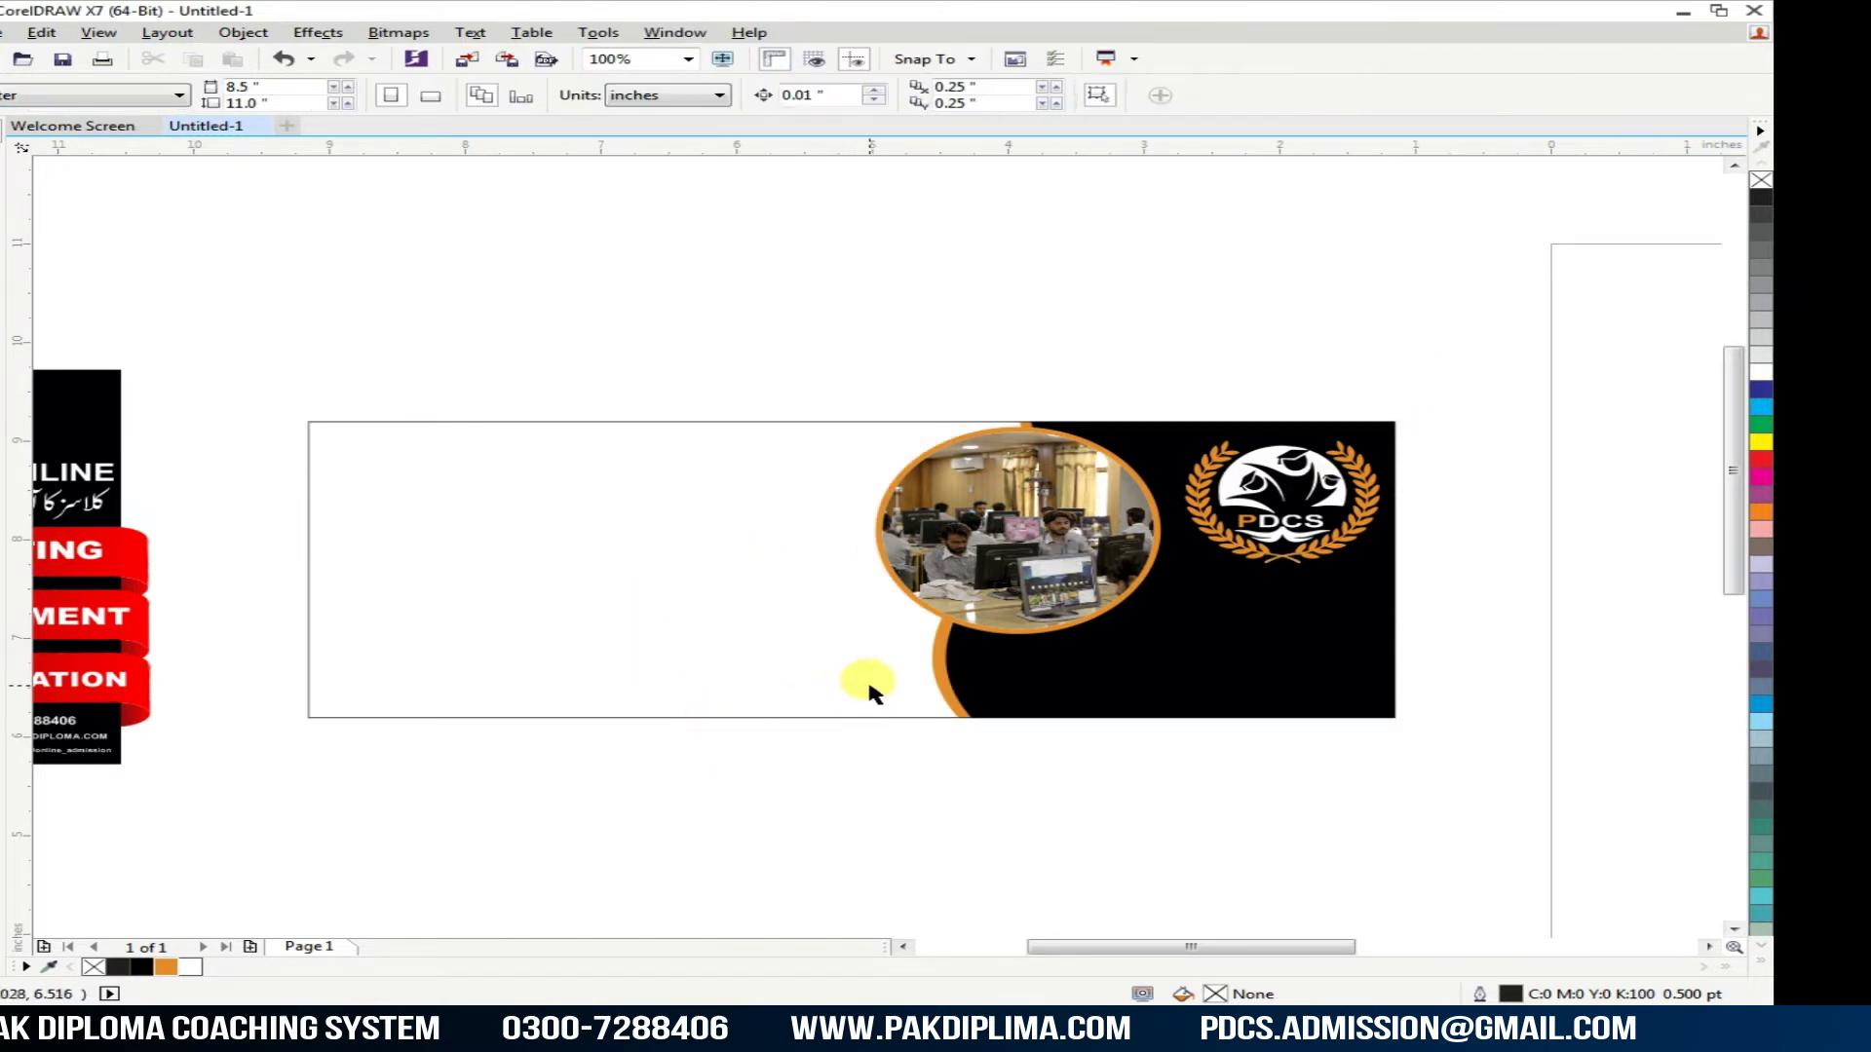
Step: Fill the 8 x 3 inch banner background rectangle with white
scroll(536, 770, "down", 1)
scroll(718, 668, "up", 1)
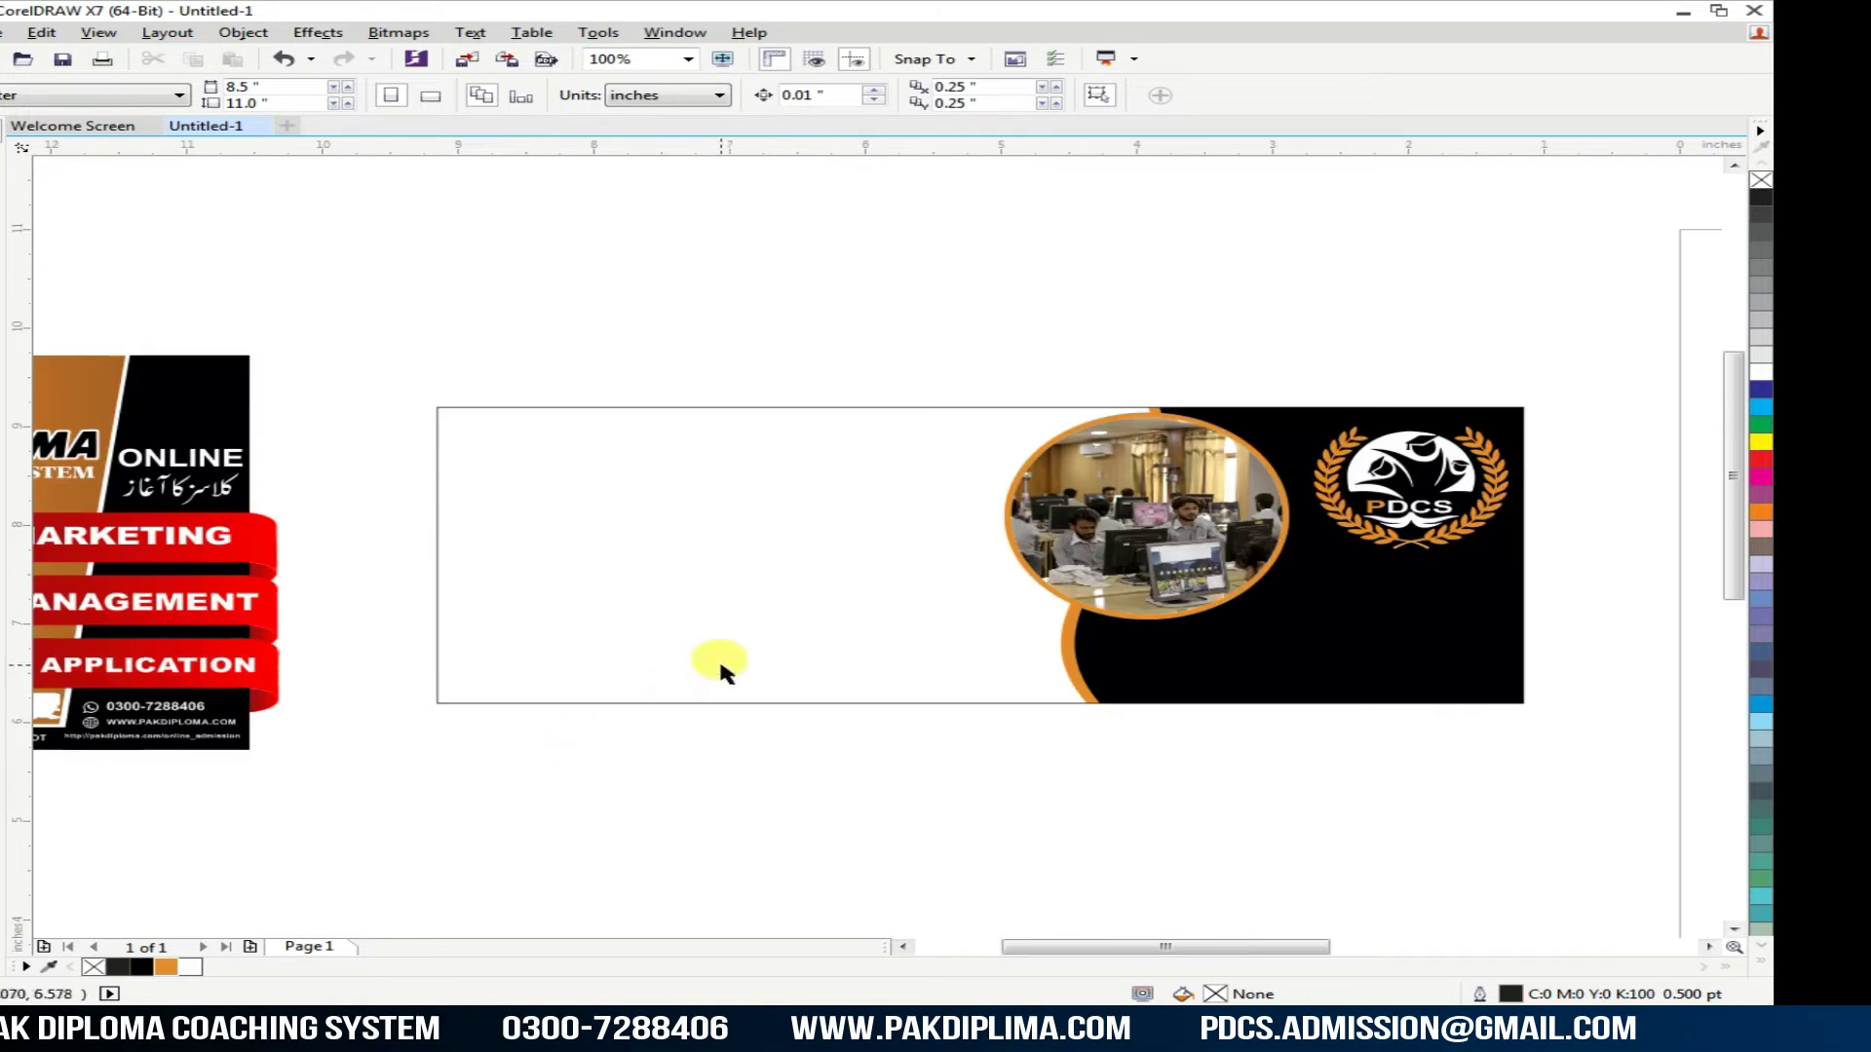
left_click(718, 668)
left_click(1762, 371)
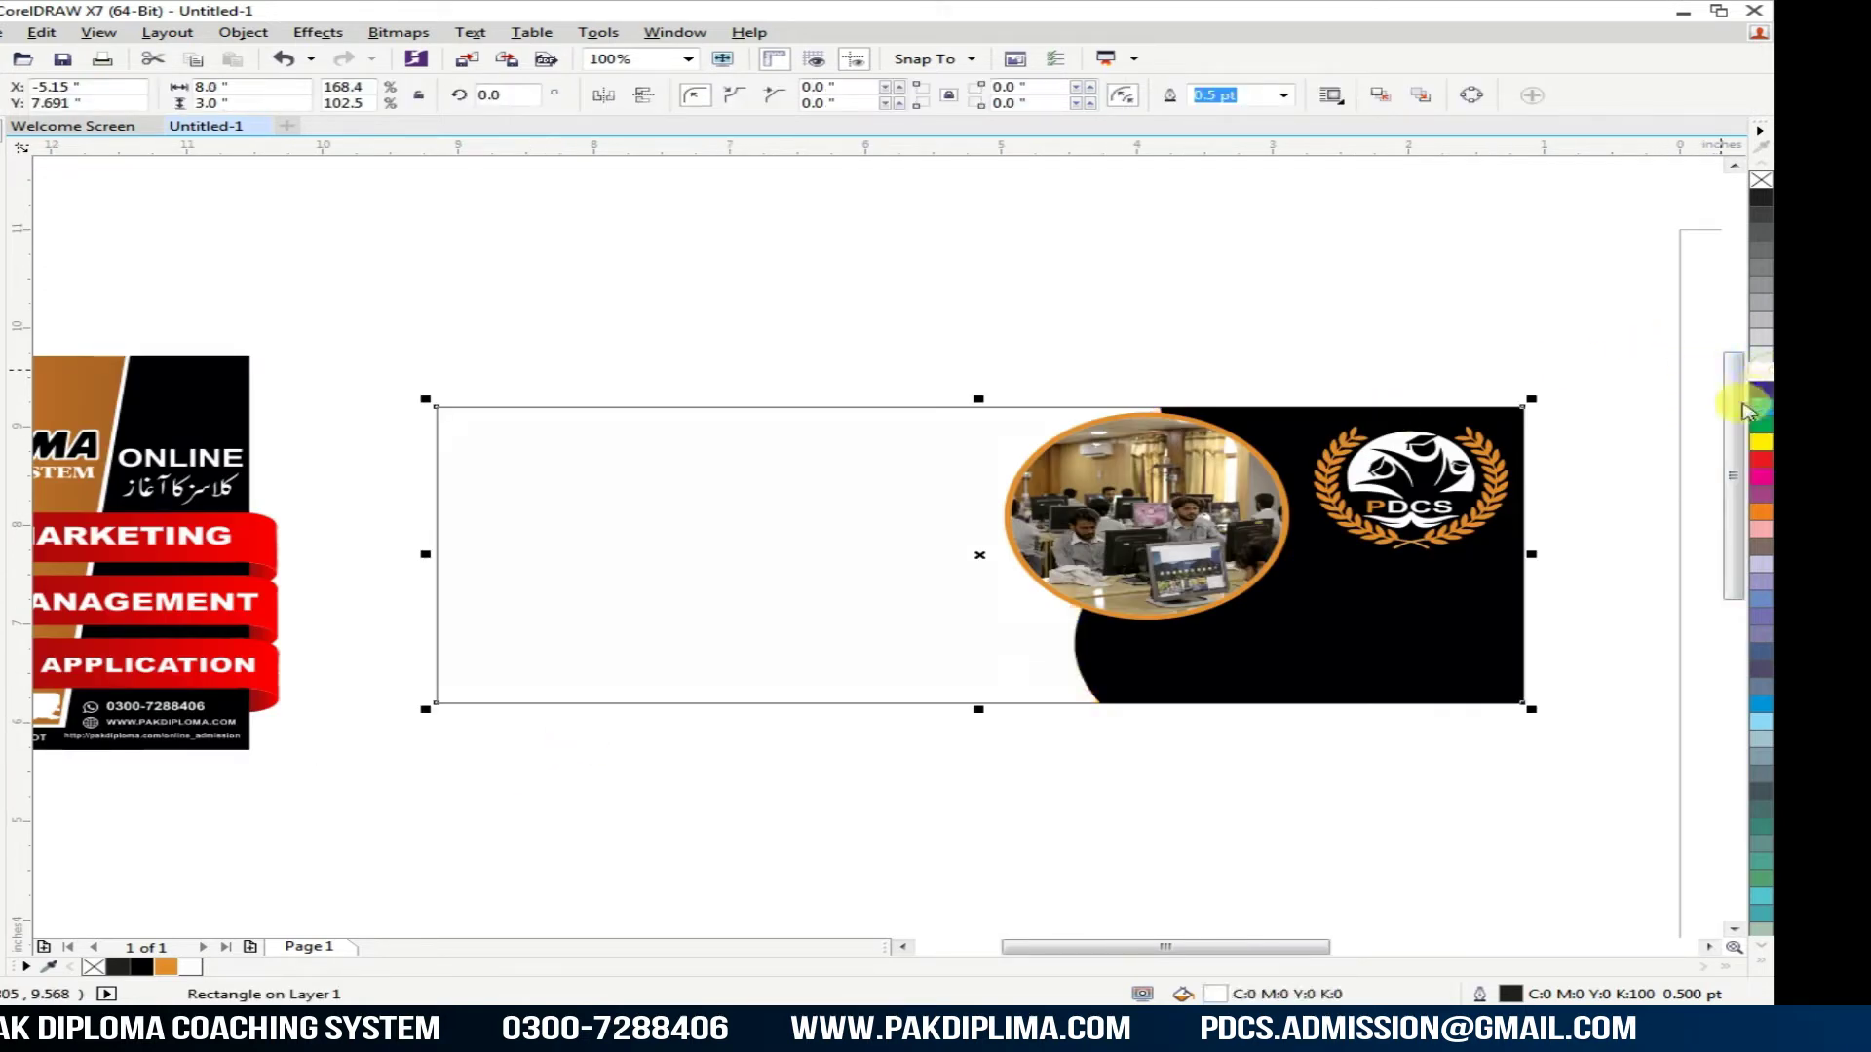
left_click(1072, 780)
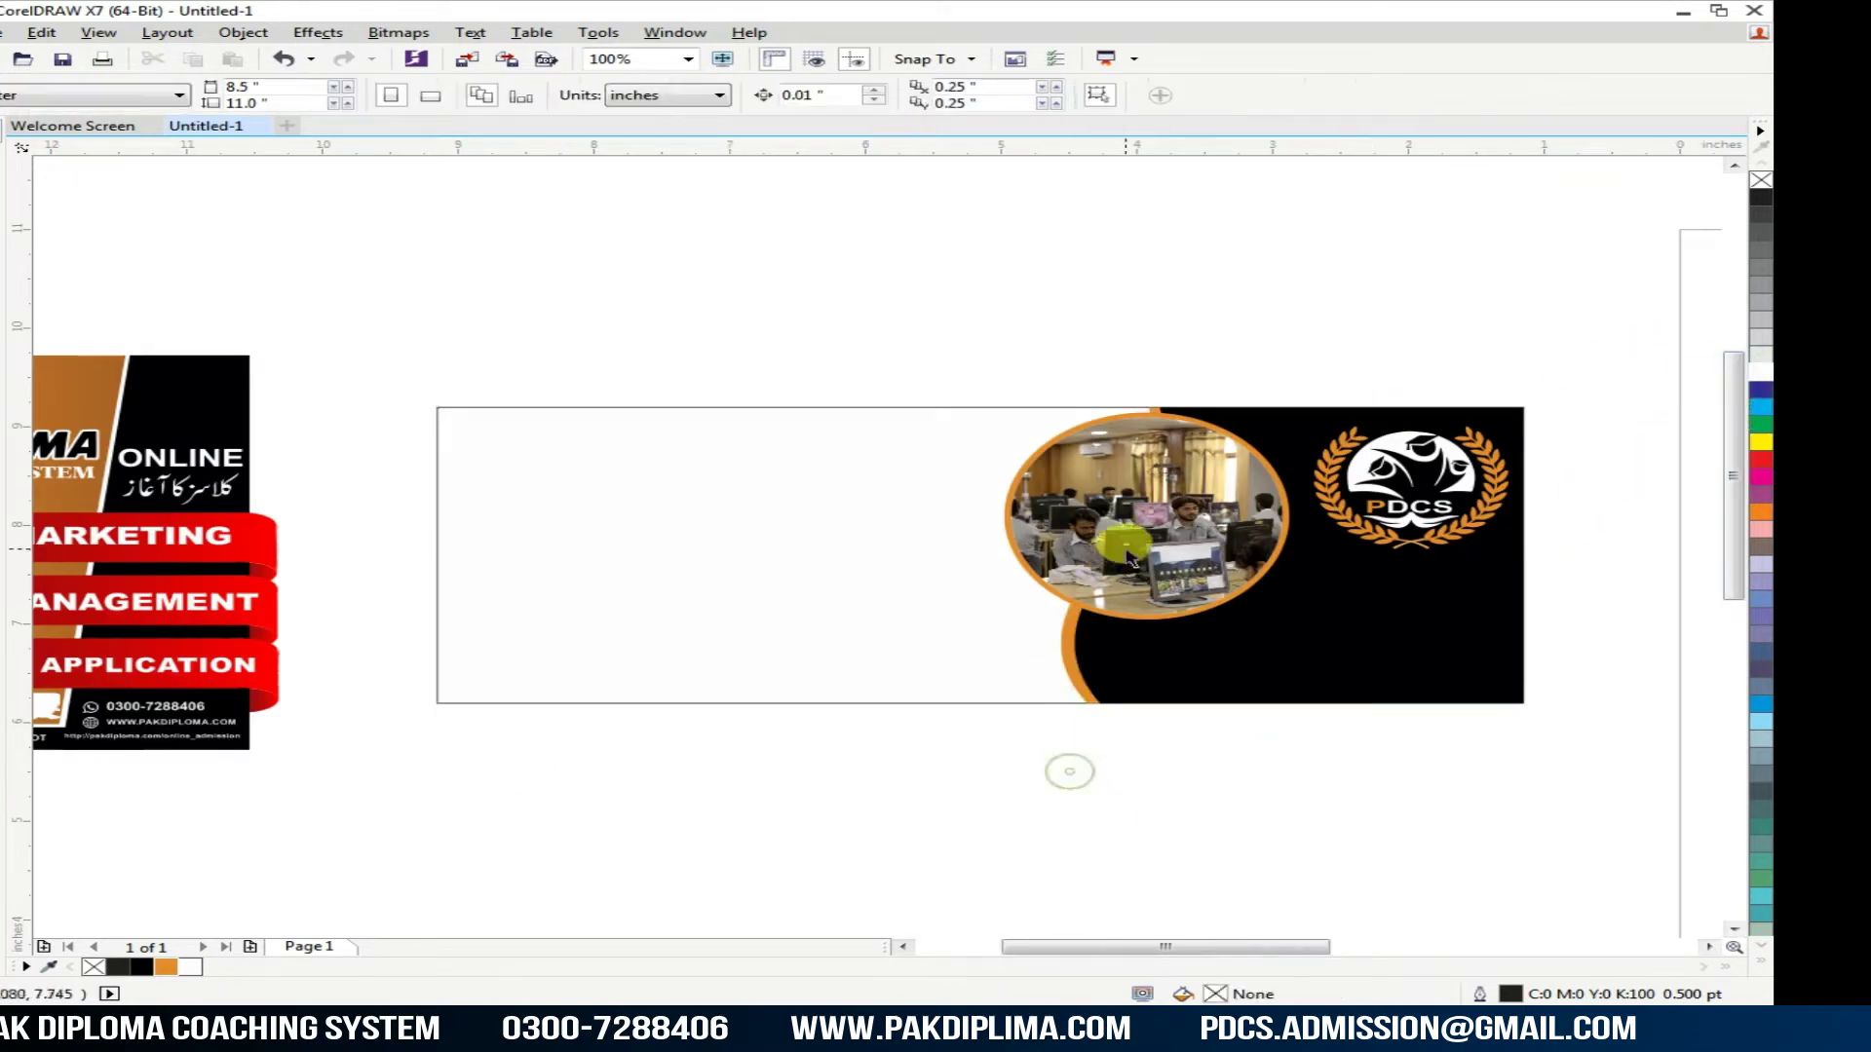
Step: Move the PAK DIPLOMA and COACHING SYSTEM title texts together from the poster to the upper part of the banner's white area
scroll(1067, 773, "up", 1)
scroll(1068, 772, "down", 1)
scroll(1109, 736, "down", 1)
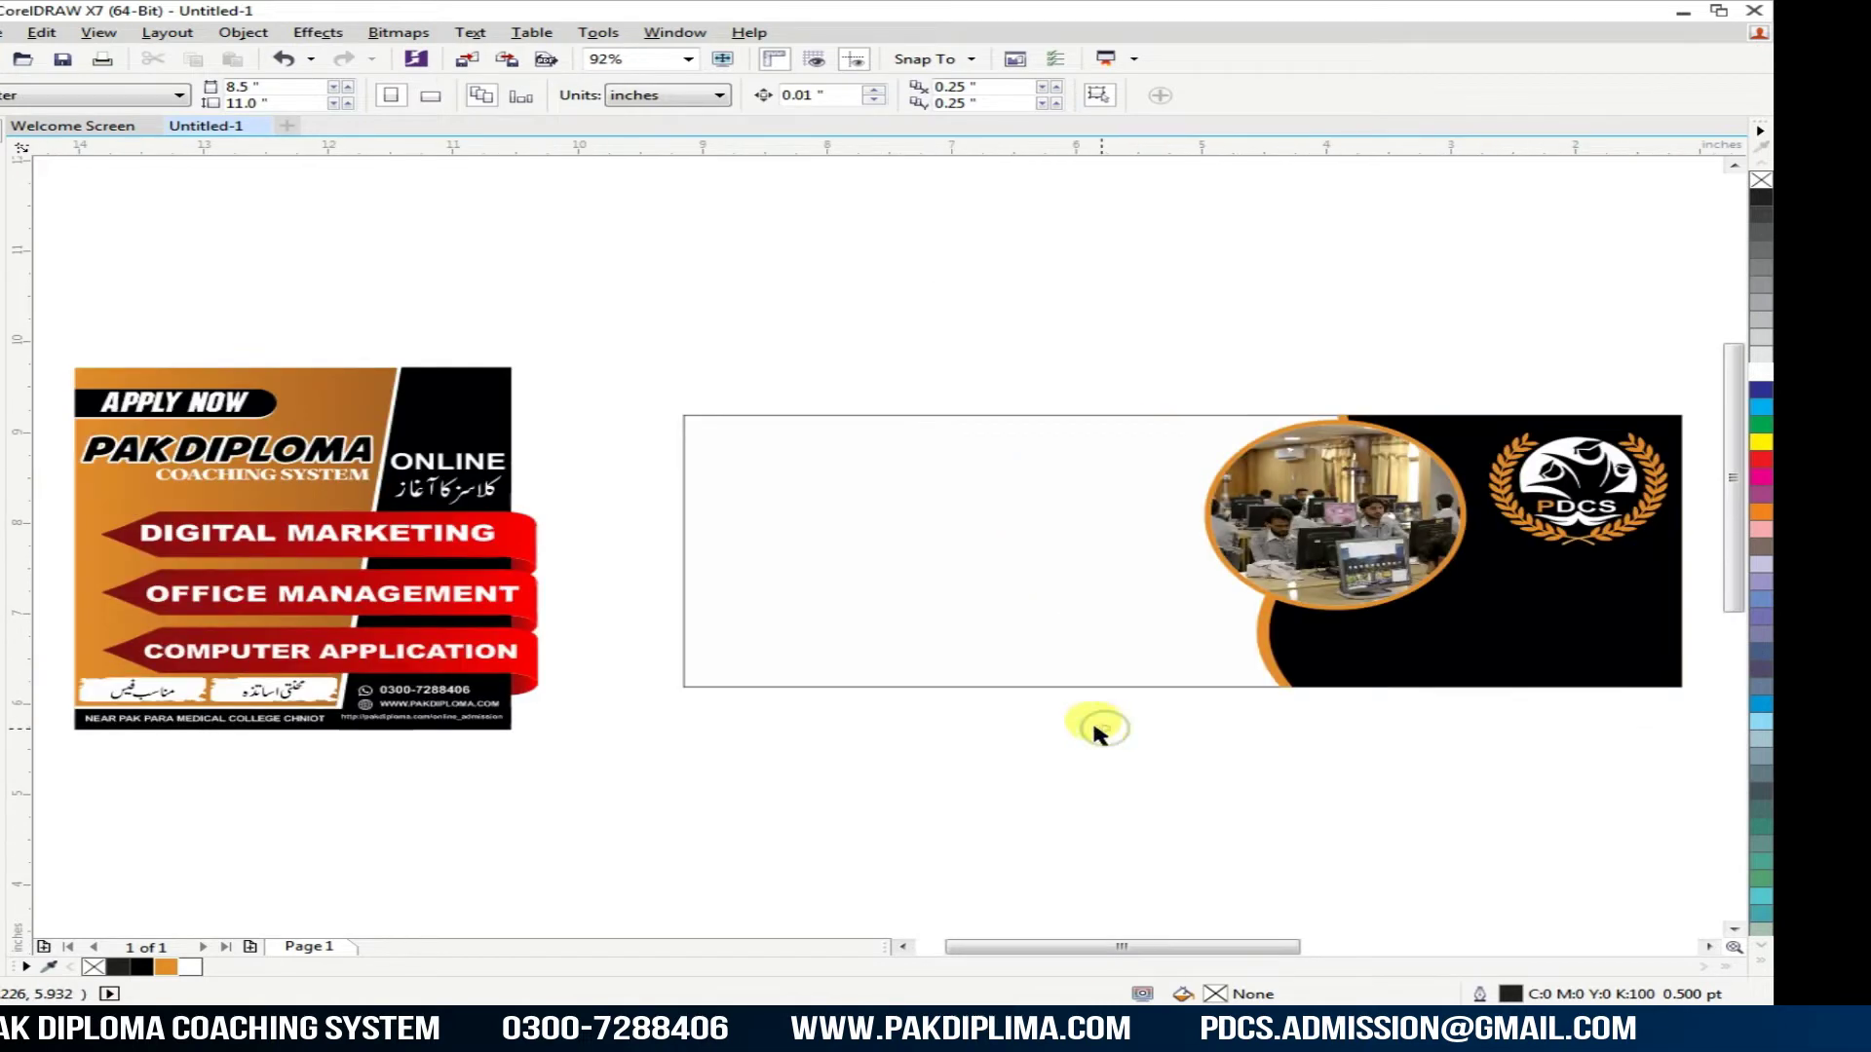
left_click(244, 458)
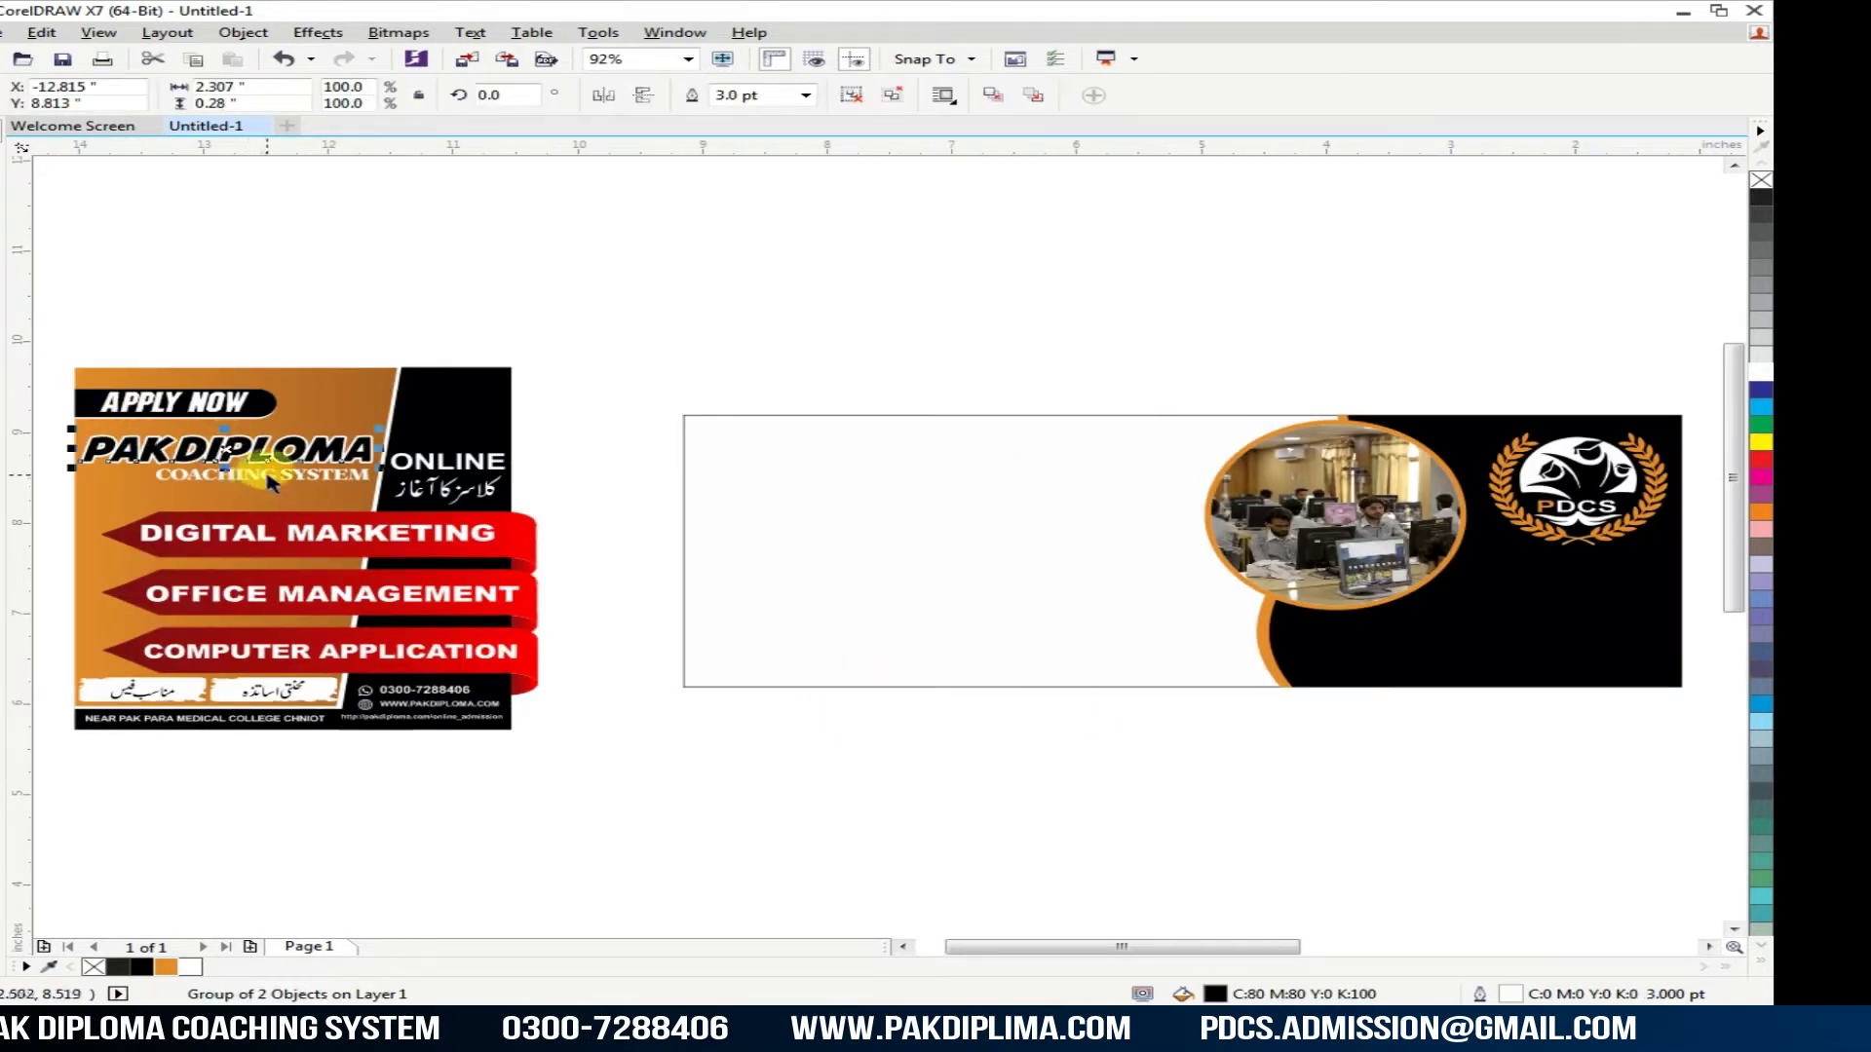
left_click(265, 475, "shift")
left_click_drag(258, 474, 873, 458)
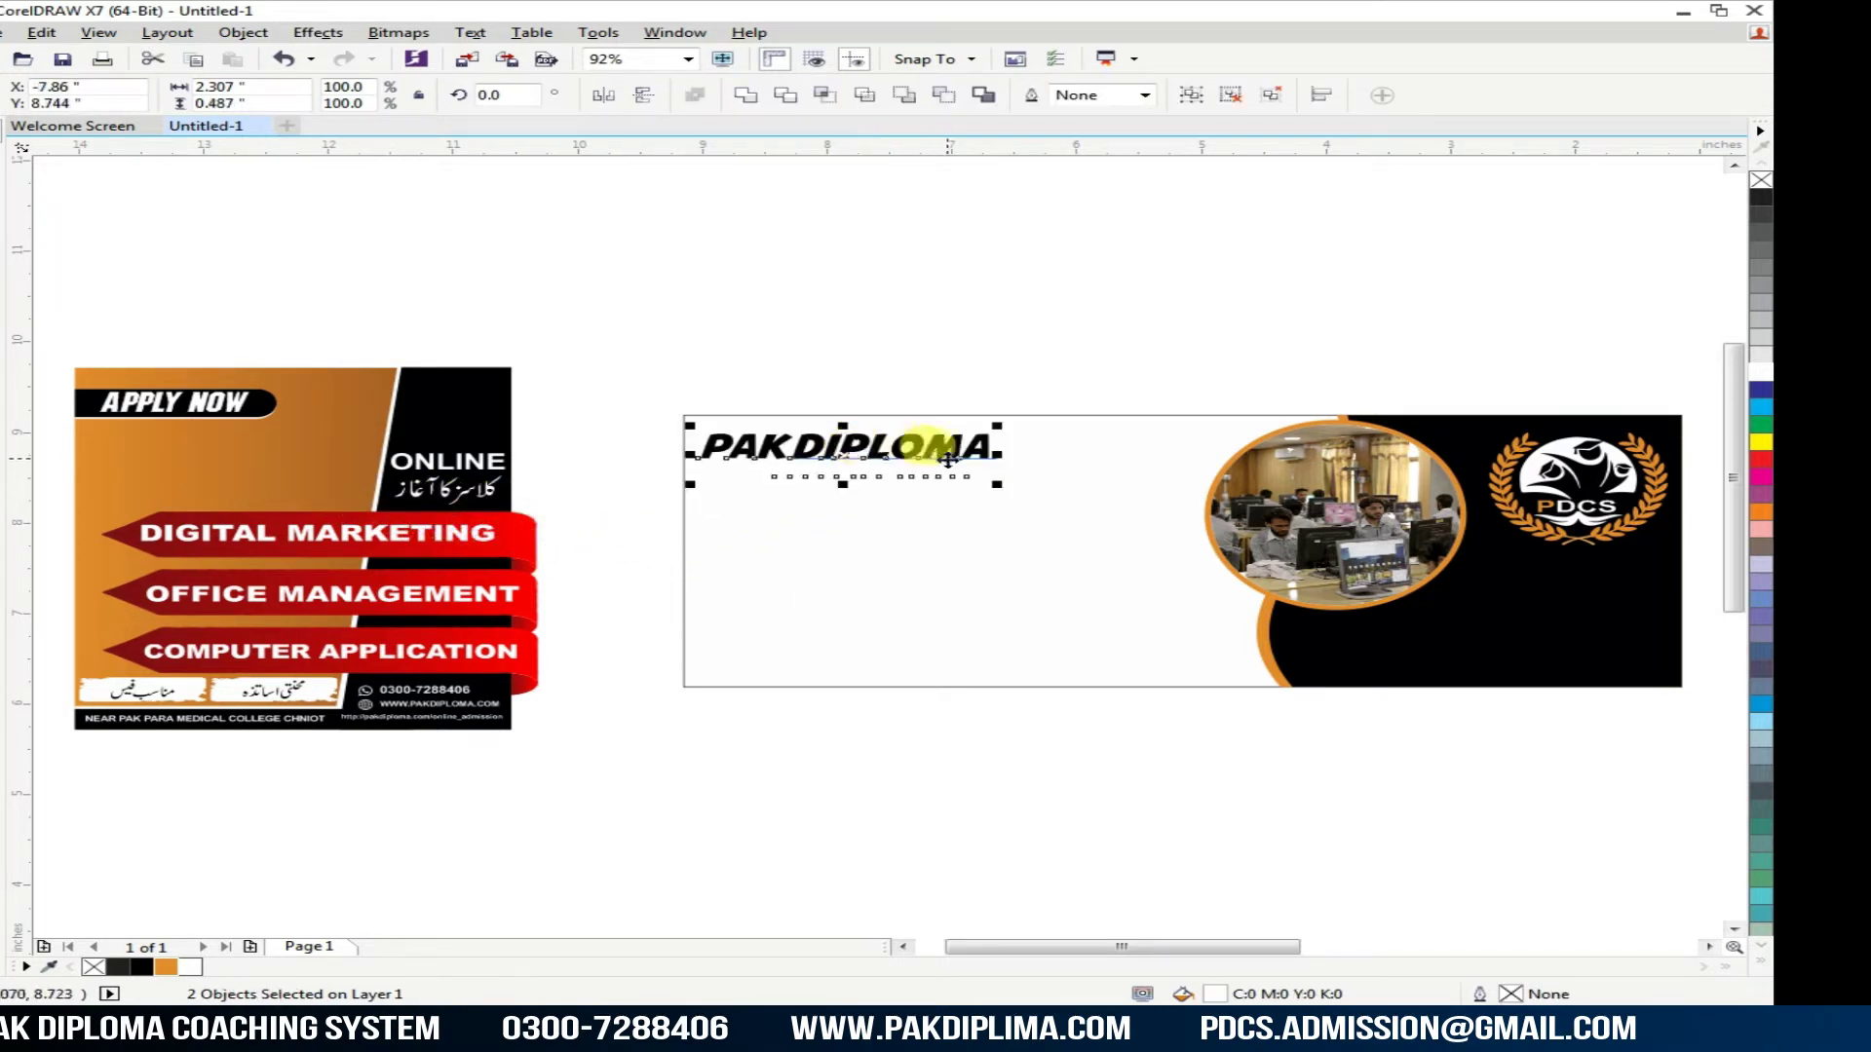
Step: Enlarge the PAK DIPLOMA and COACHING SYSTEM title texts together to about 3.69 x 0.78 inches
scroll(1003, 478, "up", 2)
left_click_drag(960, 487, 1336, 602)
scroll(853, 419, "down", 1)
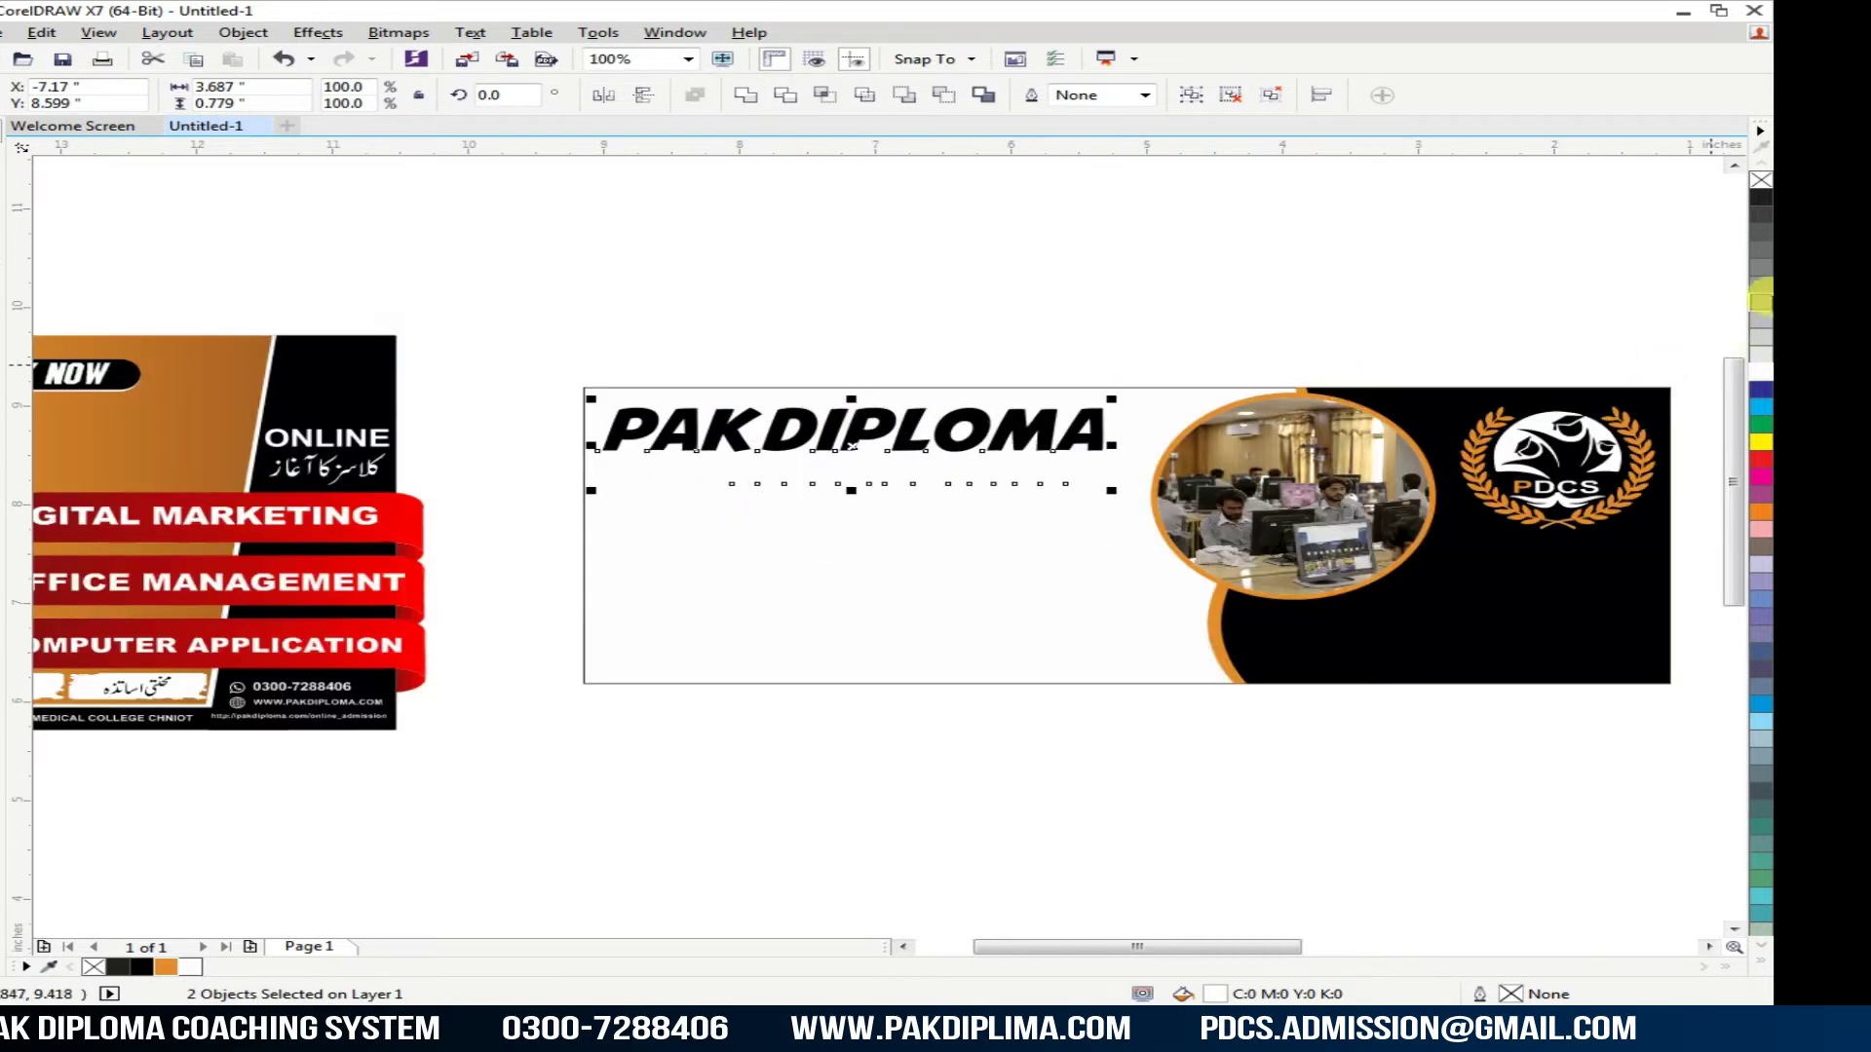
Step: Fill the COACHING SYSTEM text with the orange used elsewhere in the banner
left_click(1013, 482)
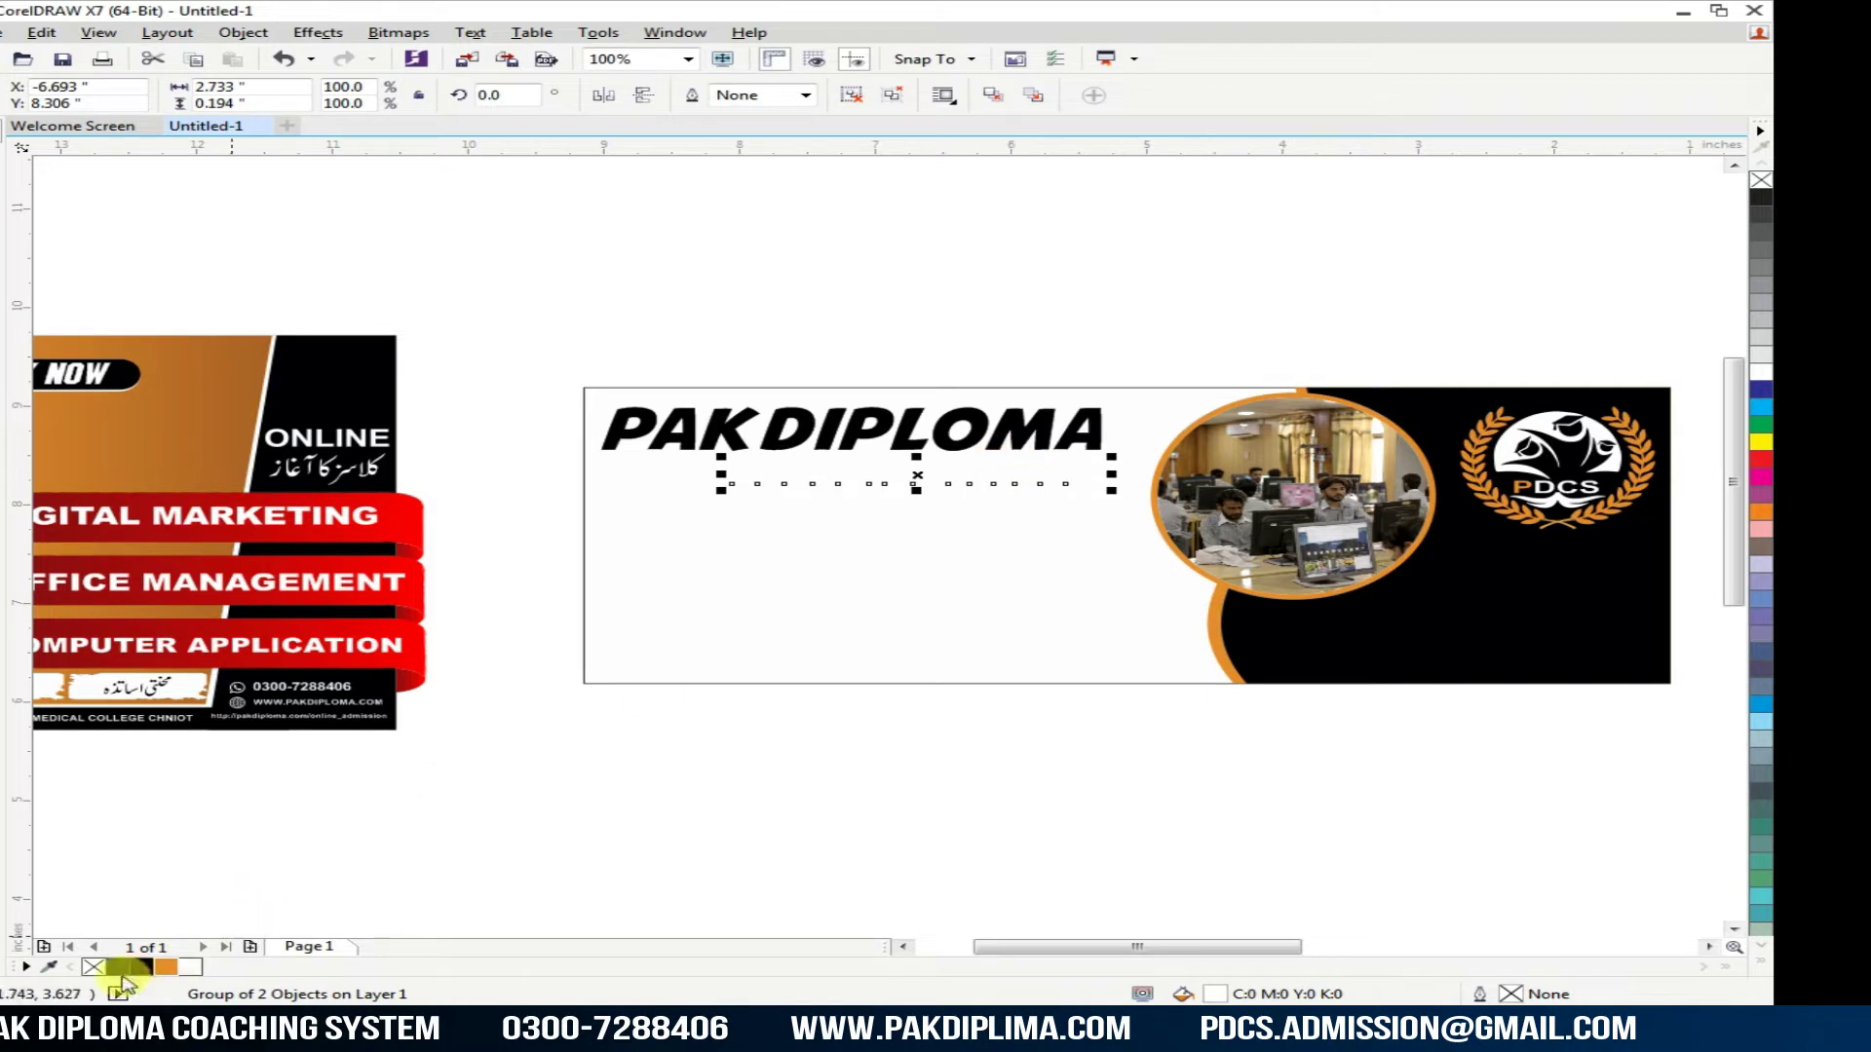
left_click(165, 967)
left_click(526, 857)
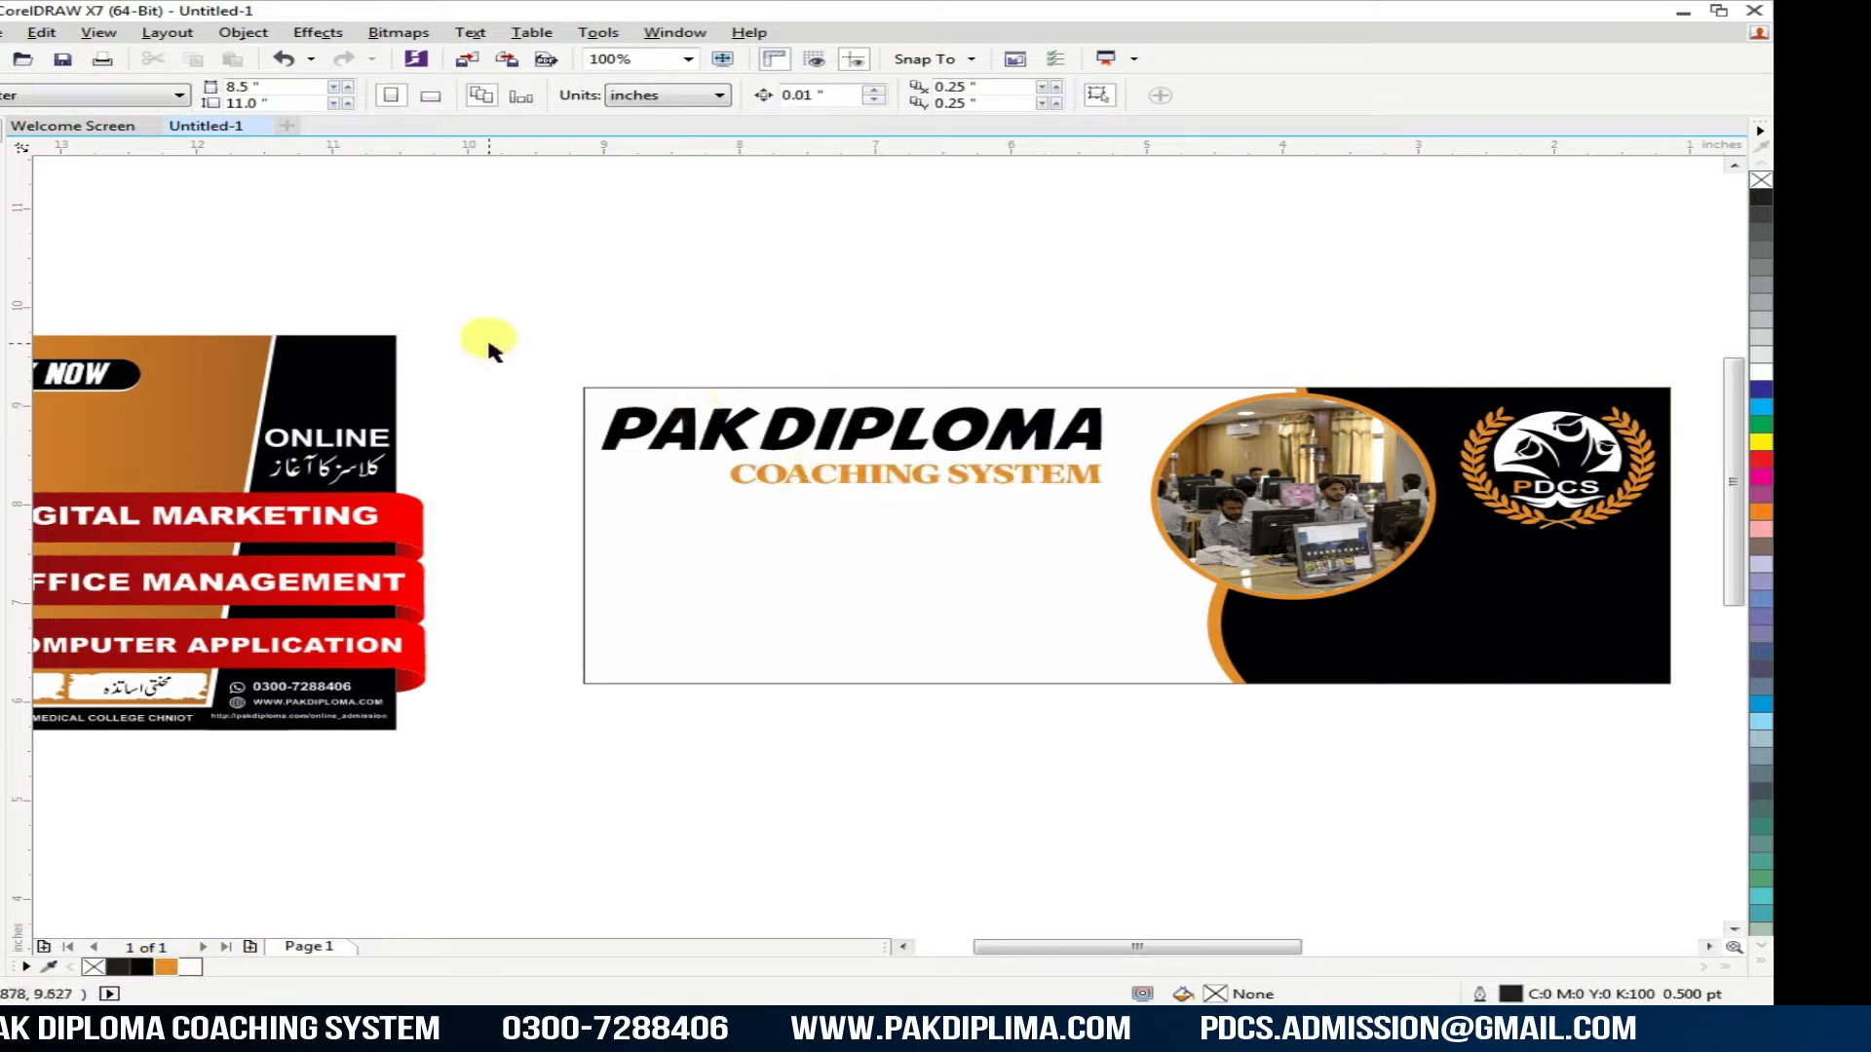
Step: Enlarge both title texts together to about 3.93 x 0.83 inches across the banner's white area
left_click_drag(532, 336, 1117, 538)
scroll(1096, 517, "up", 1)
scroll(1118, 552, "down", 1)
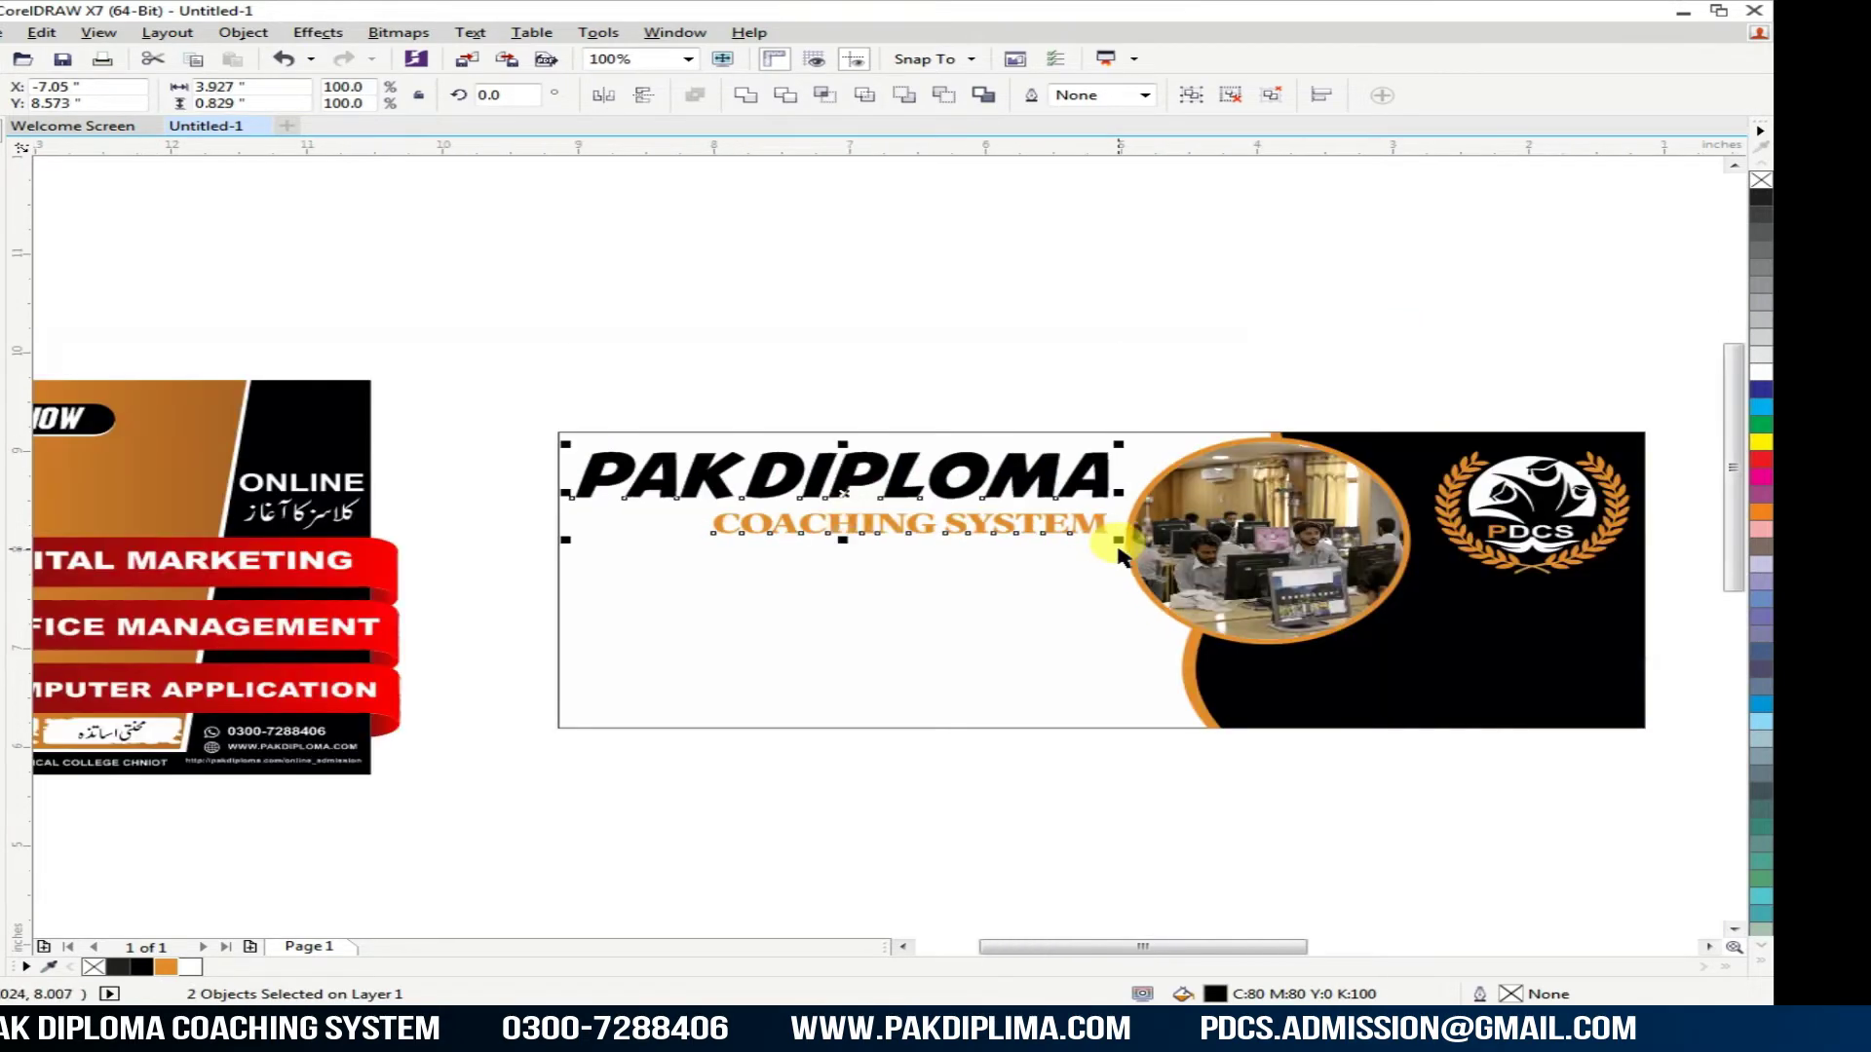
Step: Move the ONLINE and Urdu texts from the poster to below COACHING SYSTEM in the banner and fill them with black
left_click_drag(437, 435, 222, 555)
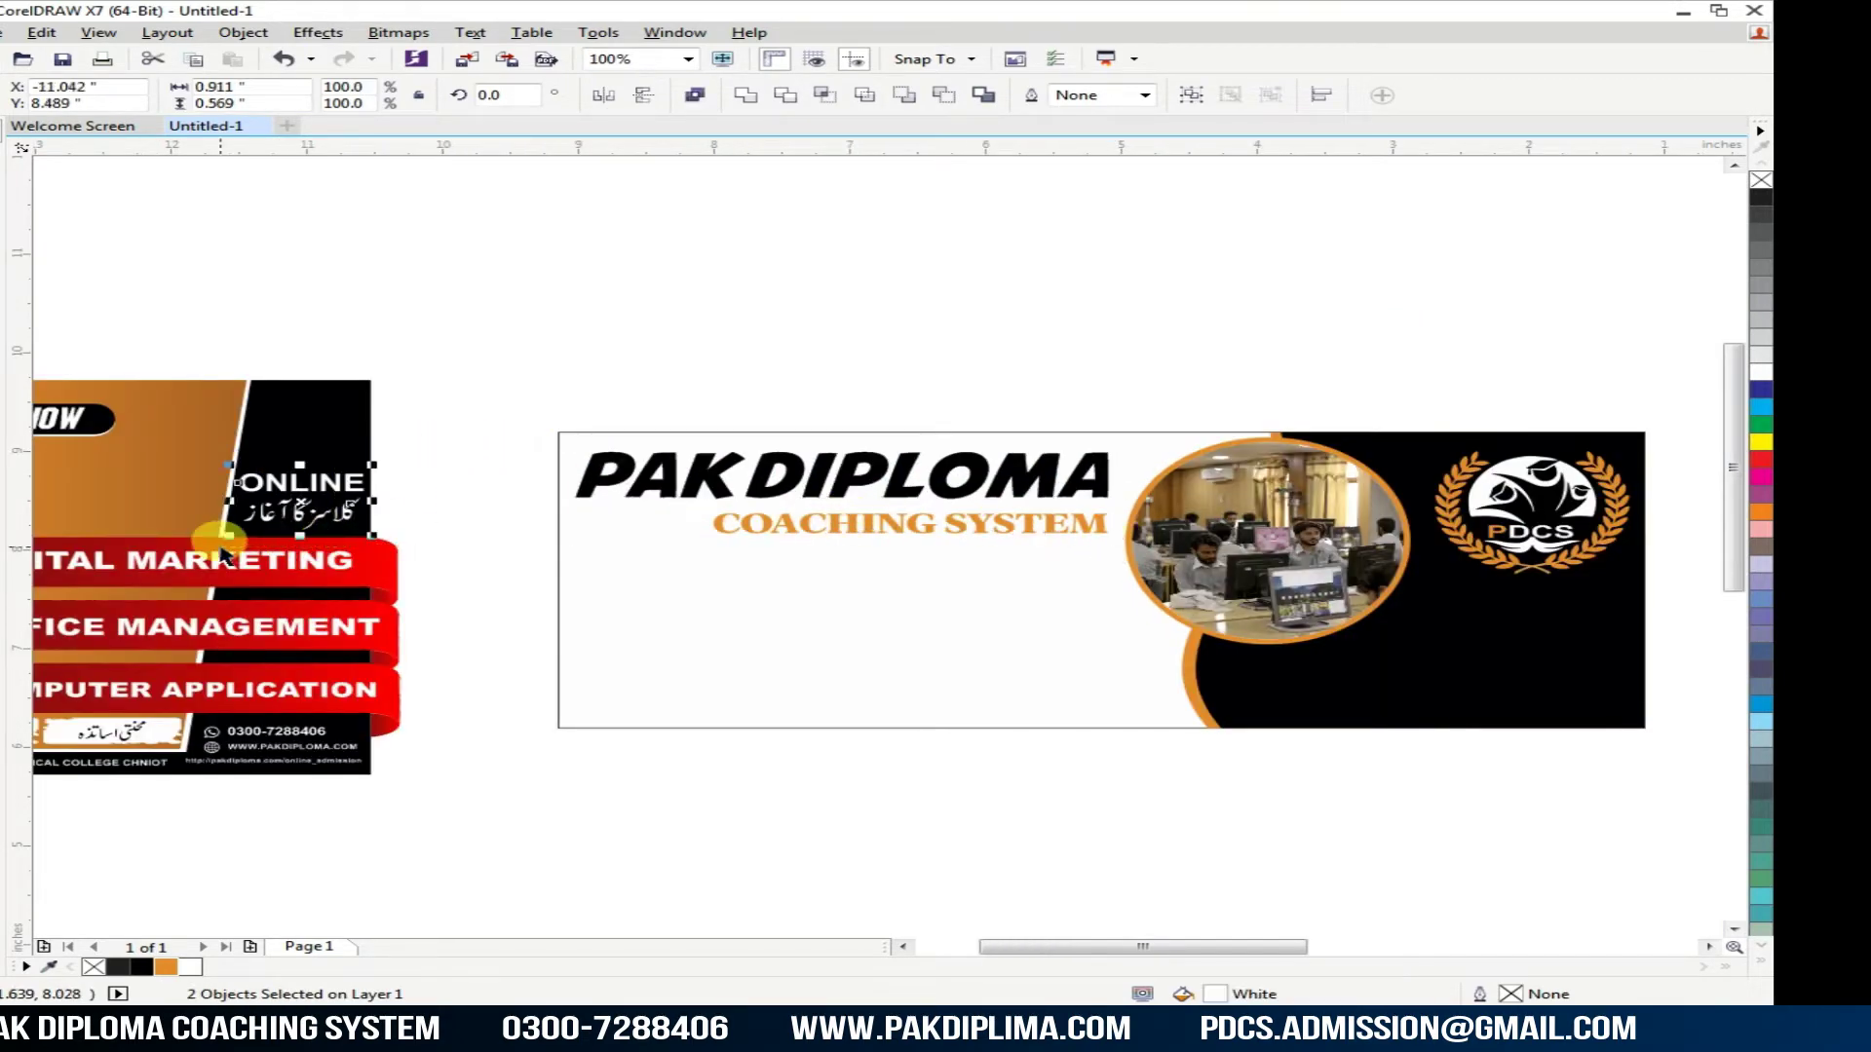
left_click_drag(339, 490, 960, 576)
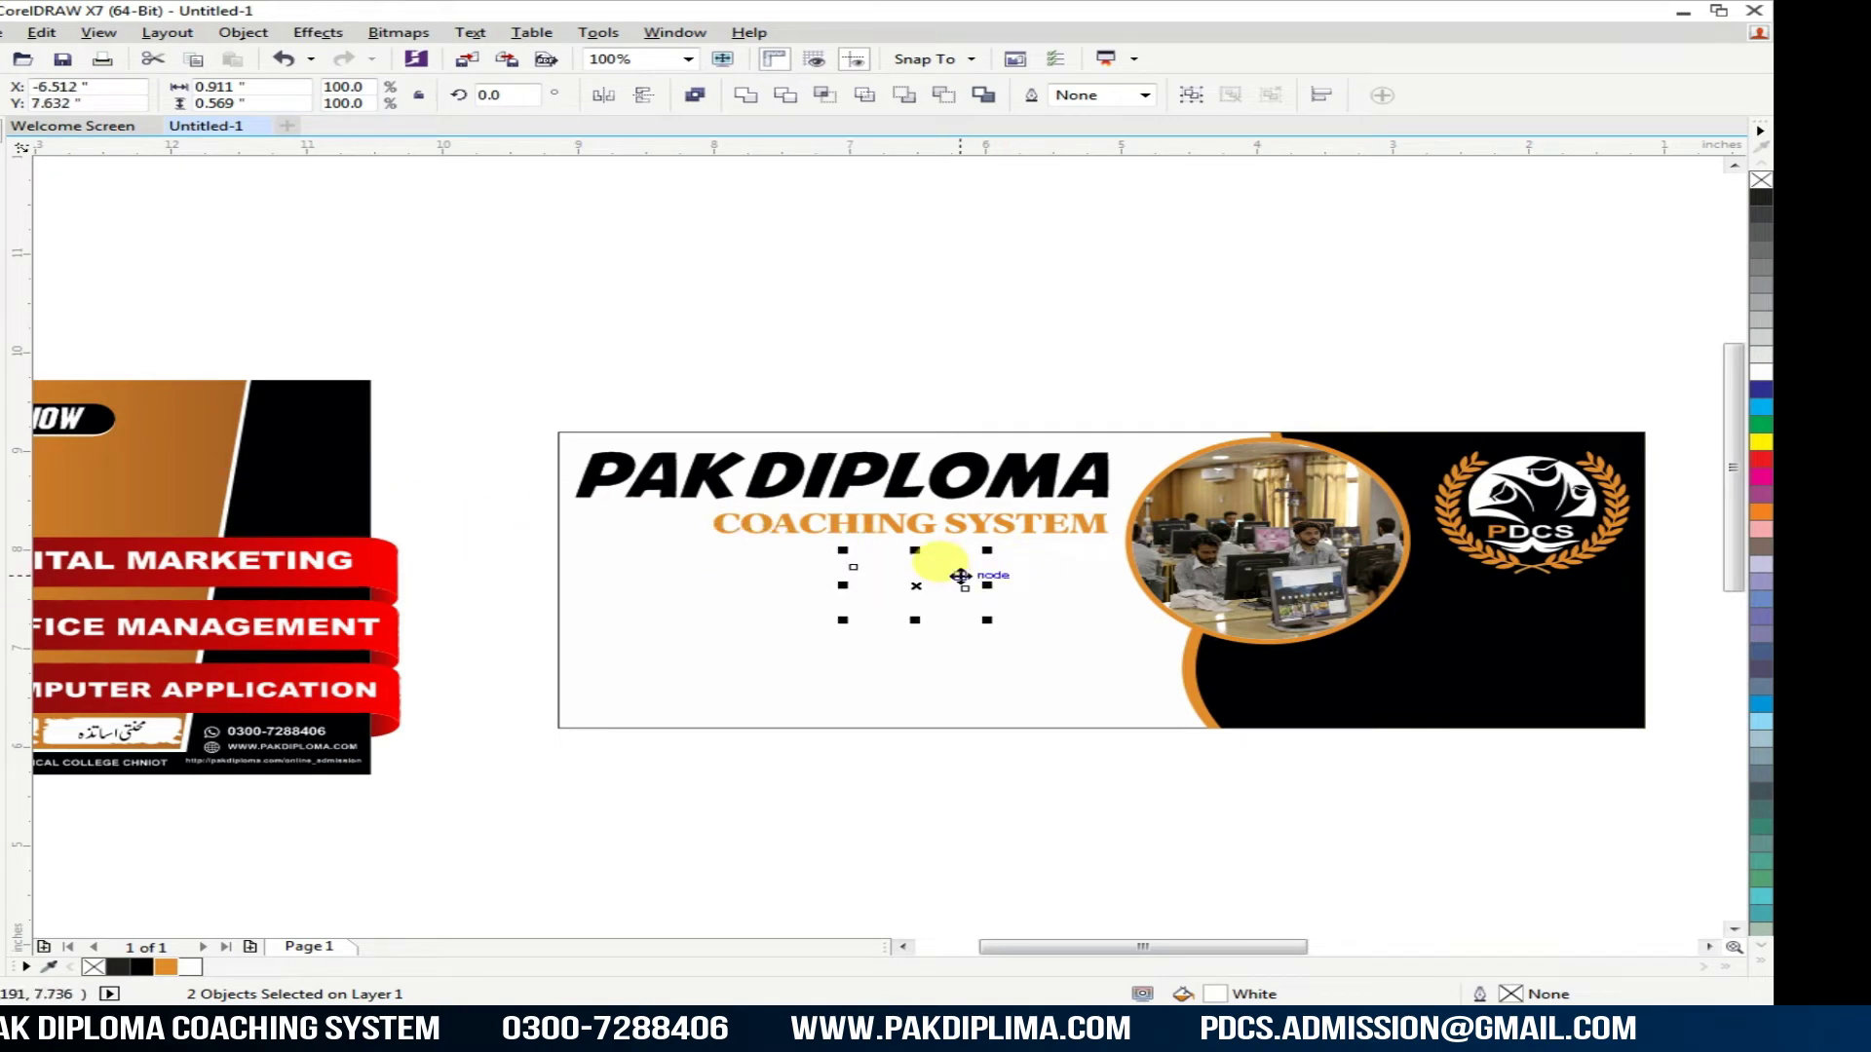
left_click(1761, 198)
scroll(931, 614, "up", 2)
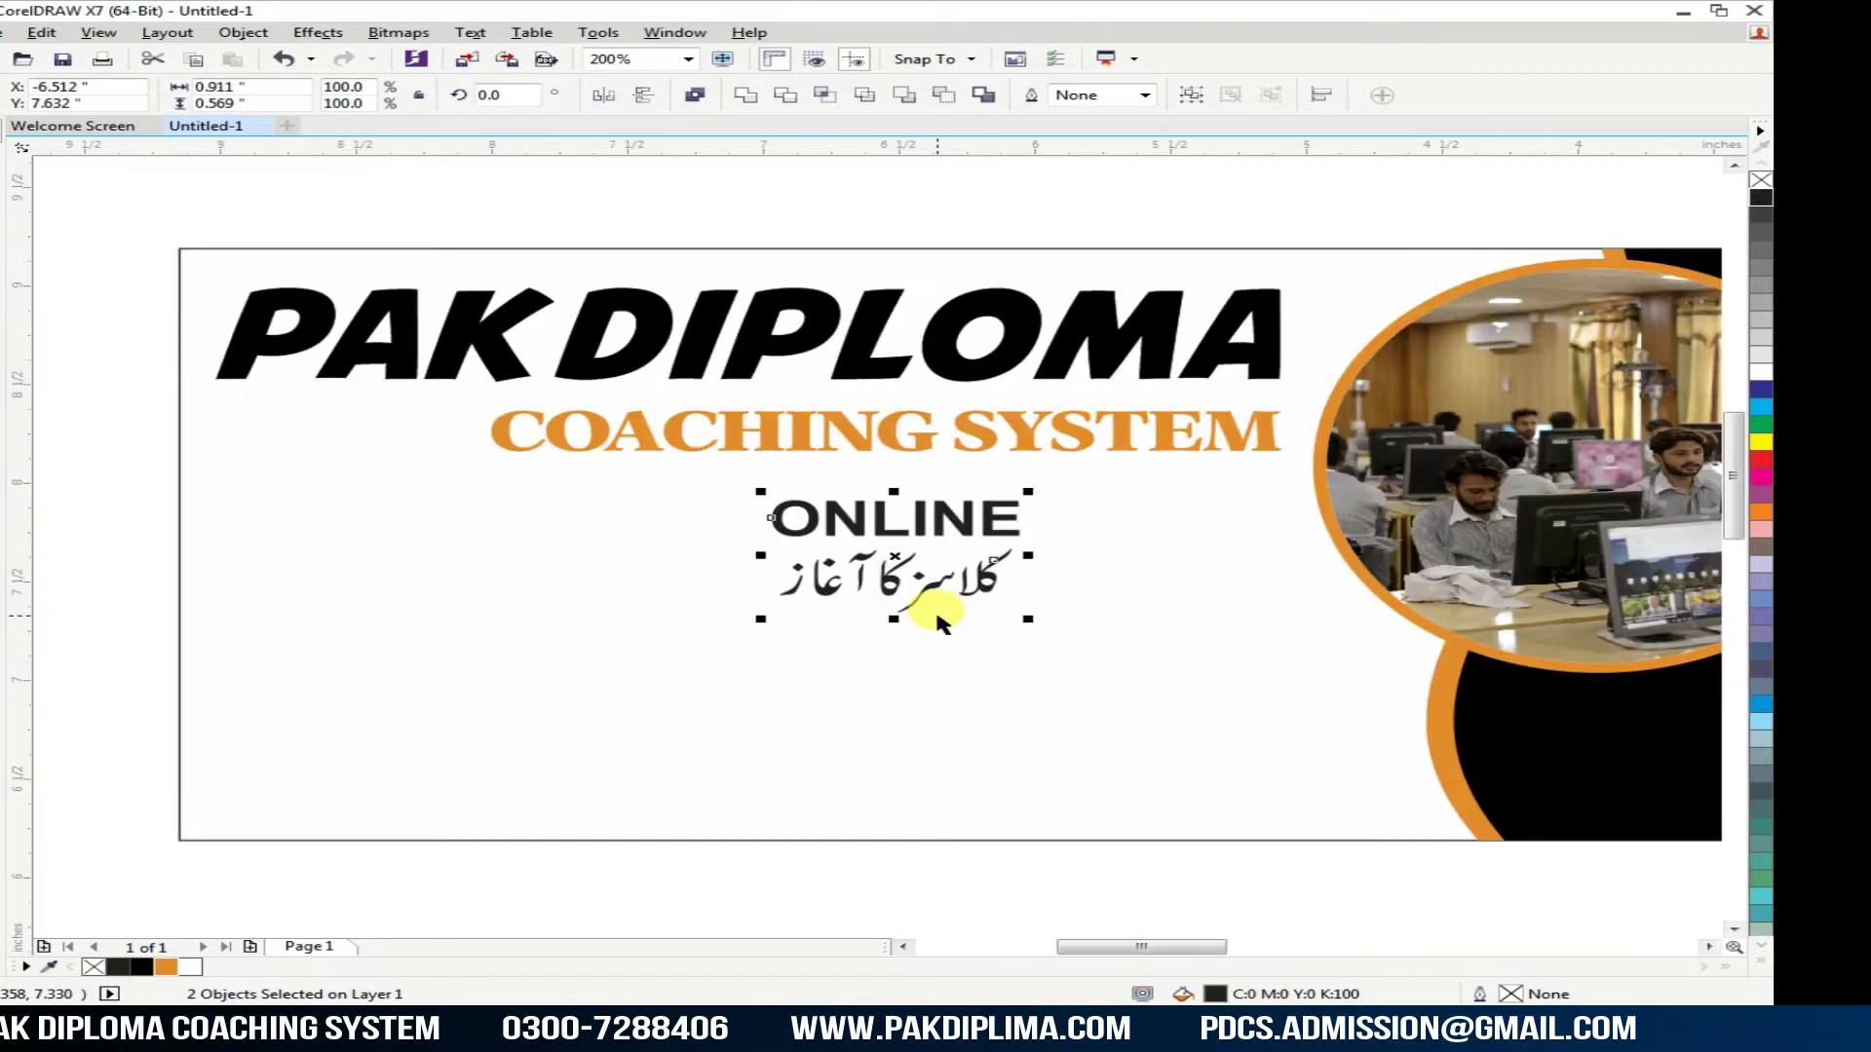
Step: Try to place the Urdu text beside the ONLINE text, and undo the rearrangement
scroll(942, 660, "down", 2)
left_click_drag(802, 794, 1079, 596)
left_click_drag(913, 616, 772, 582)
left_click(910, 594, "shift")
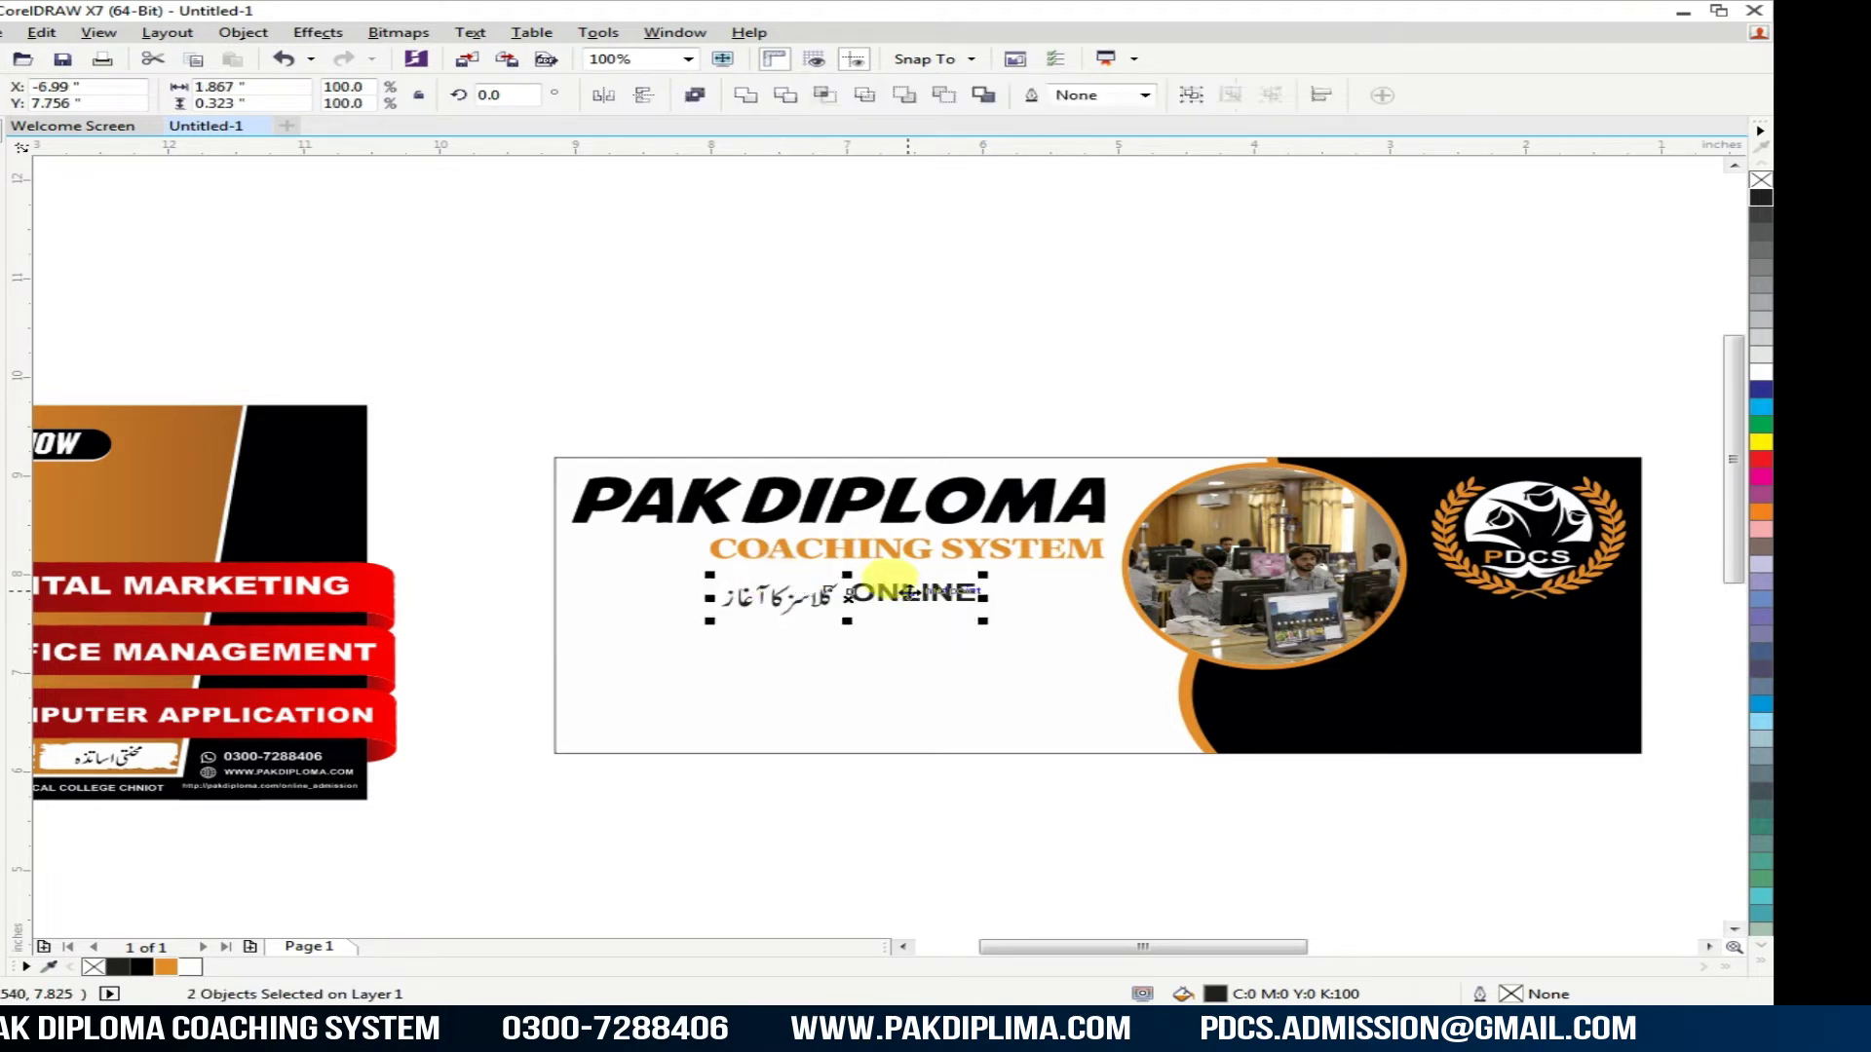
left_click_drag(908, 590, 1059, 590)
key("ctrl+z")
key("ctrl+z")
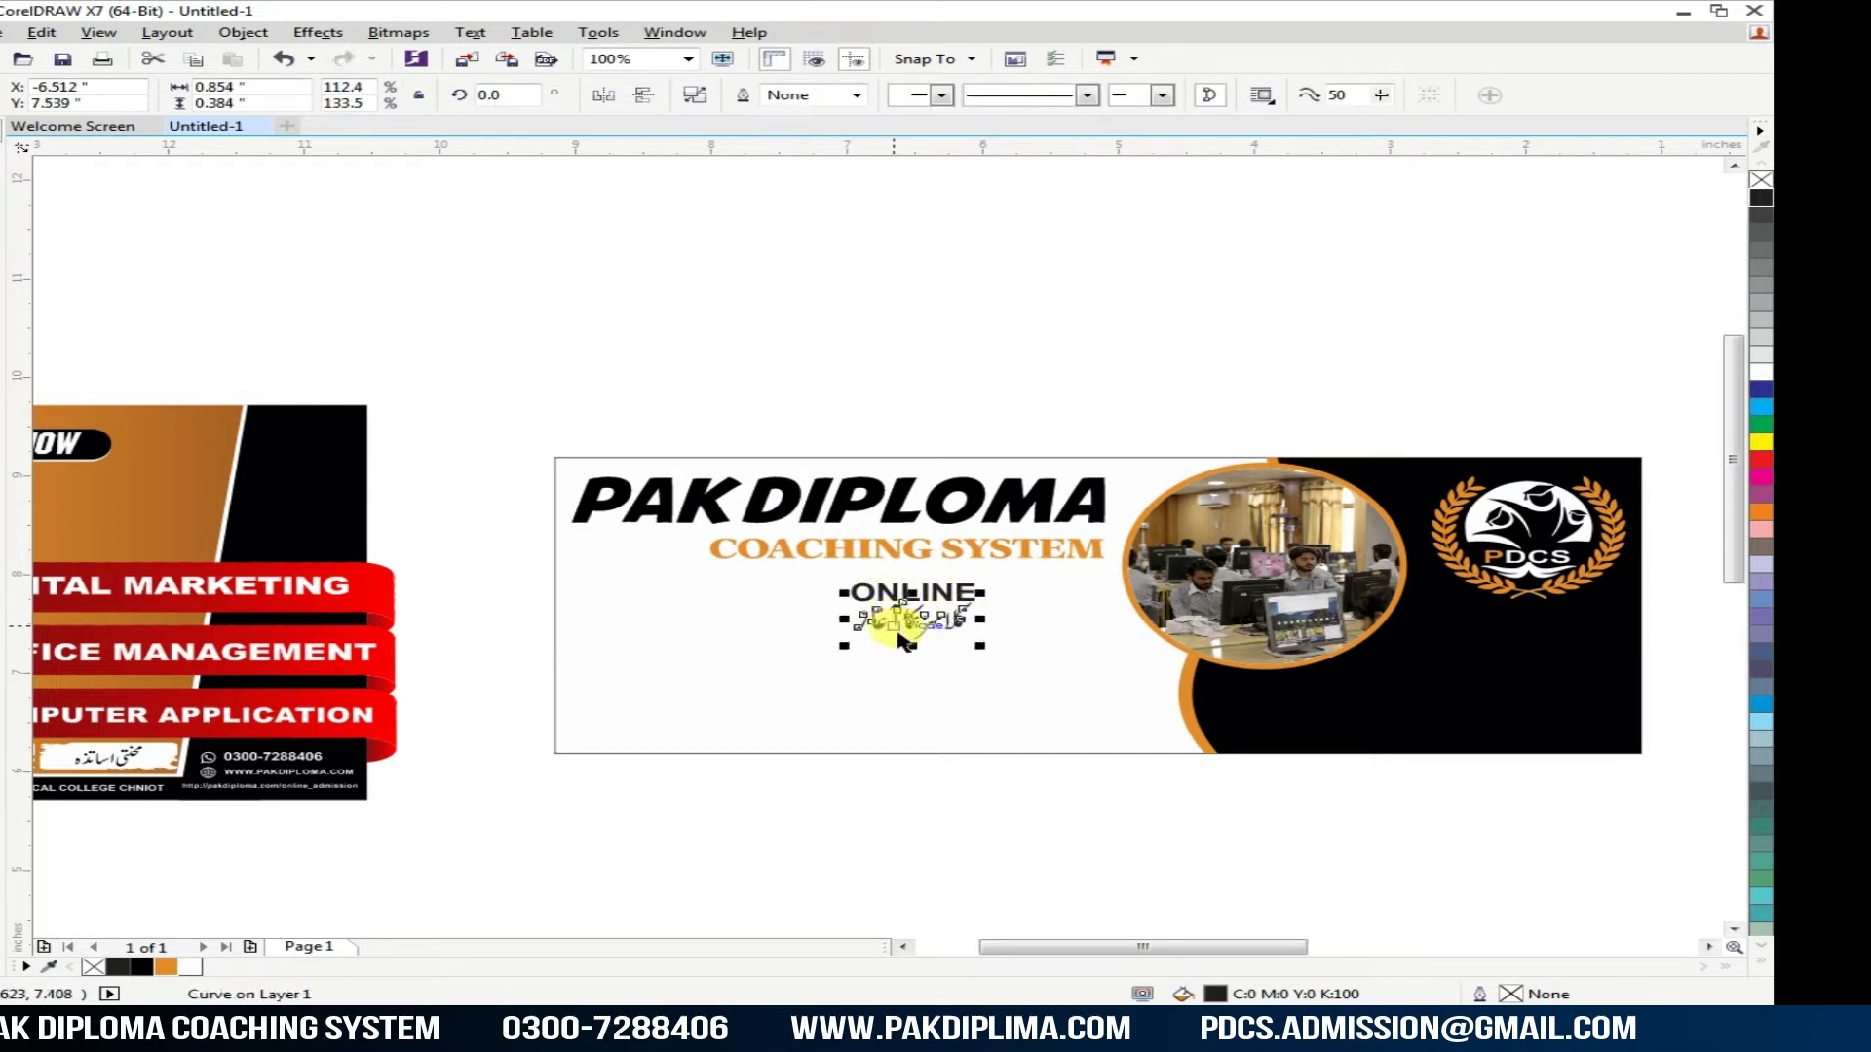
key("ctrl+z")
Step: Move the ONLINE and Urdu texts together closer to the photo and enlarge them under the COACHING SYSTEM text
left_click(937, 594, "shift")
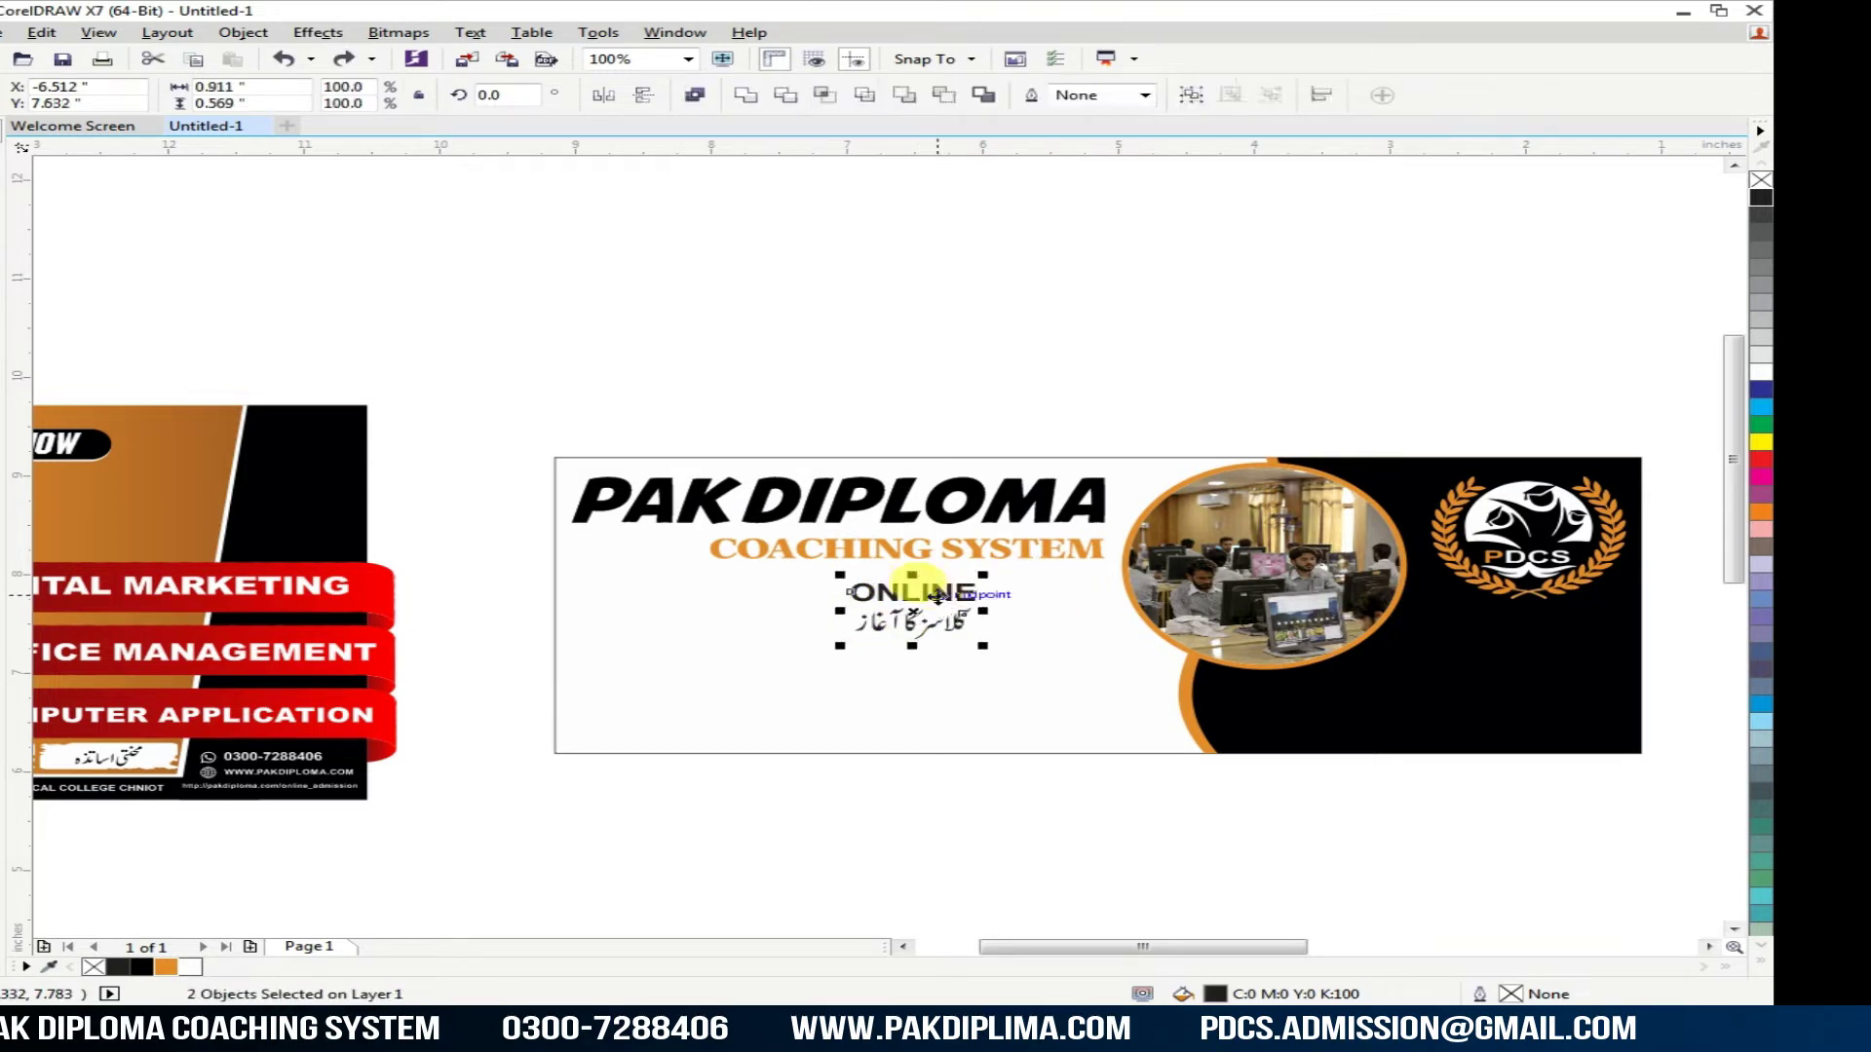
left_click_drag(937, 589, 1045, 591)
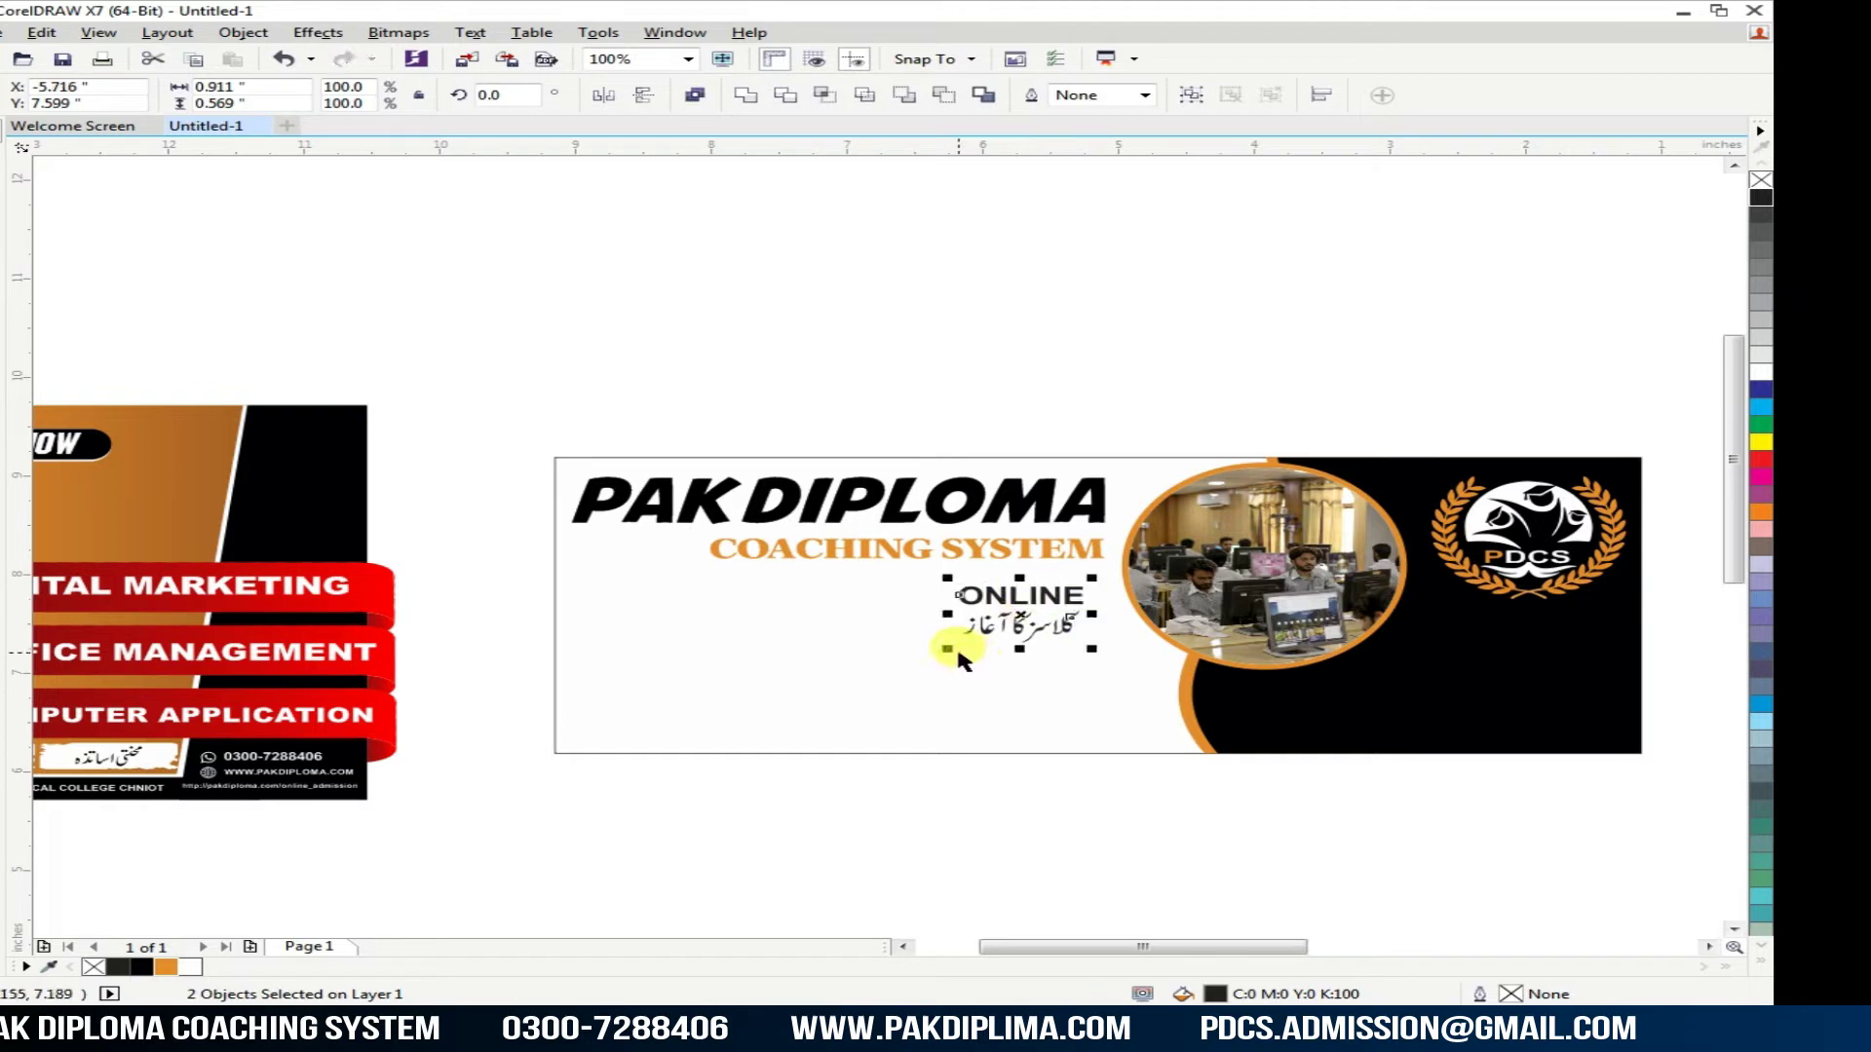
left_click_drag(950, 651, 754, 738)
left_click(1003, 687)
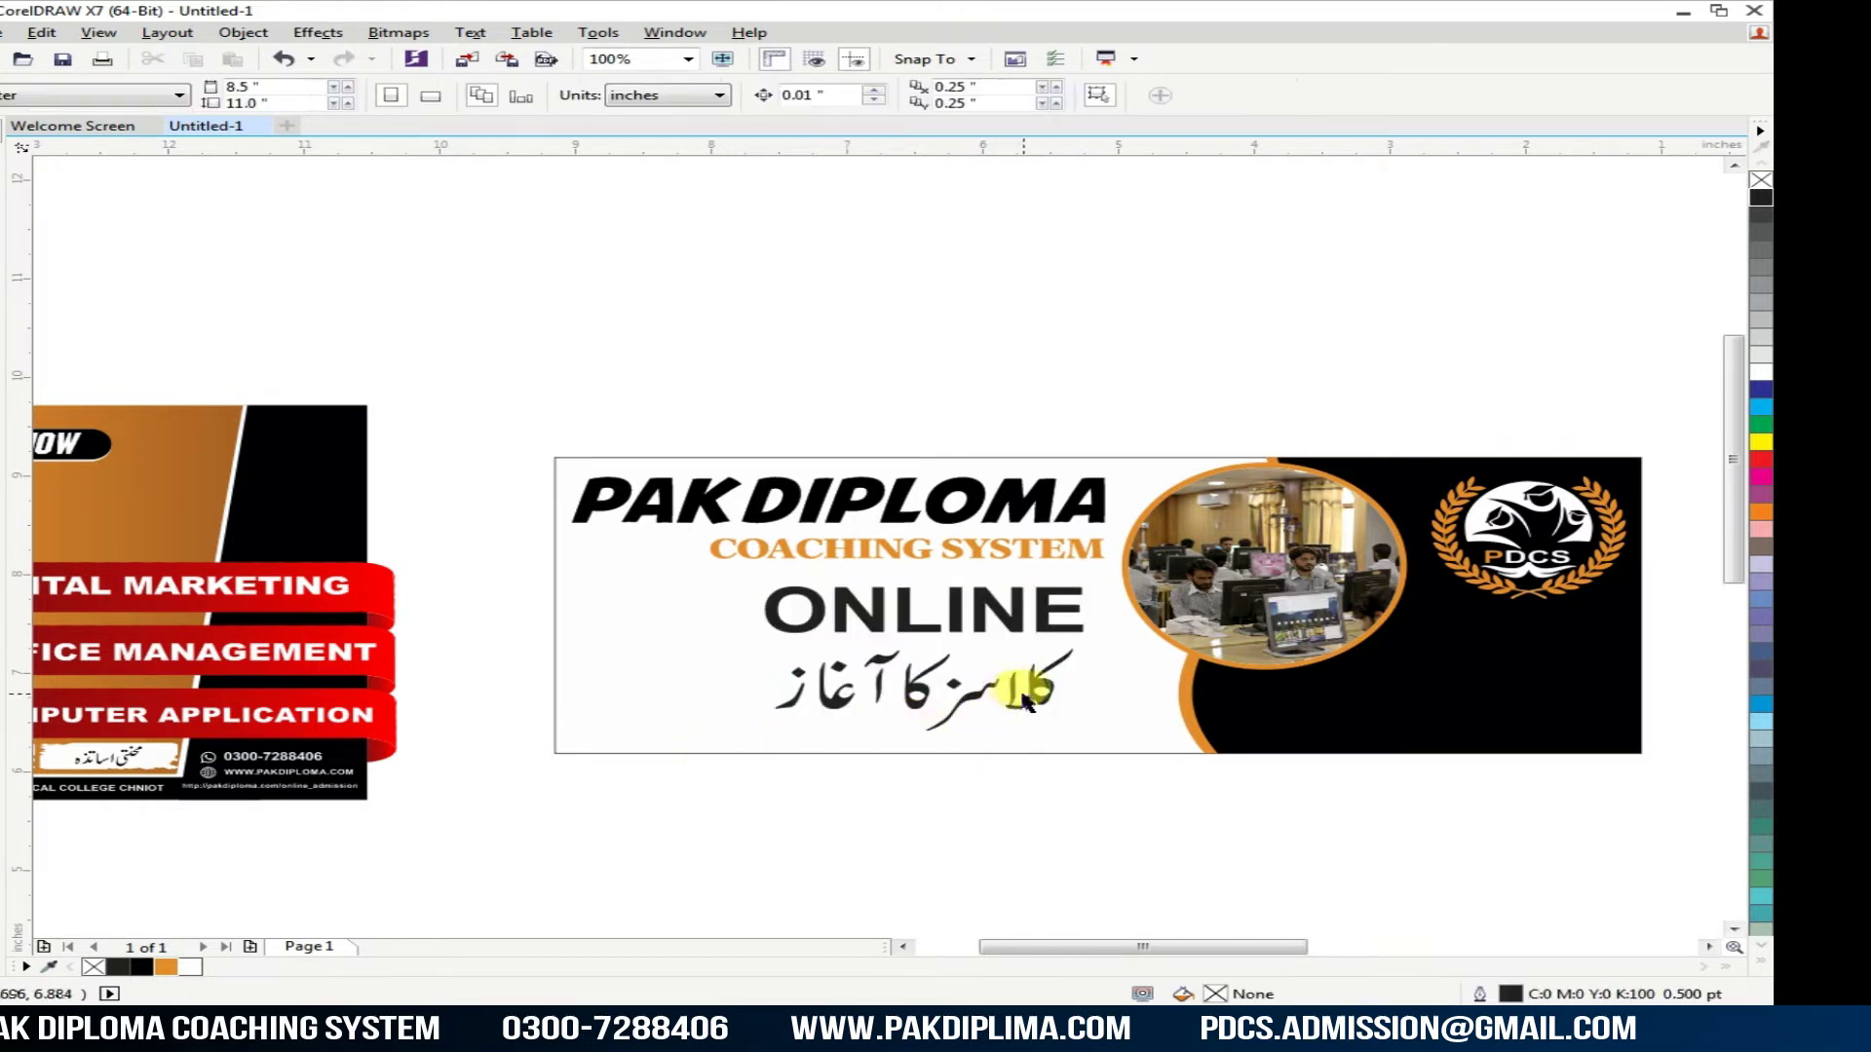
Step: Place the Urdu text directly beside ONLINE on its far side from the photo and align the two by their horizontal centre line
left_click_drag(1042, 700, 773, 637)
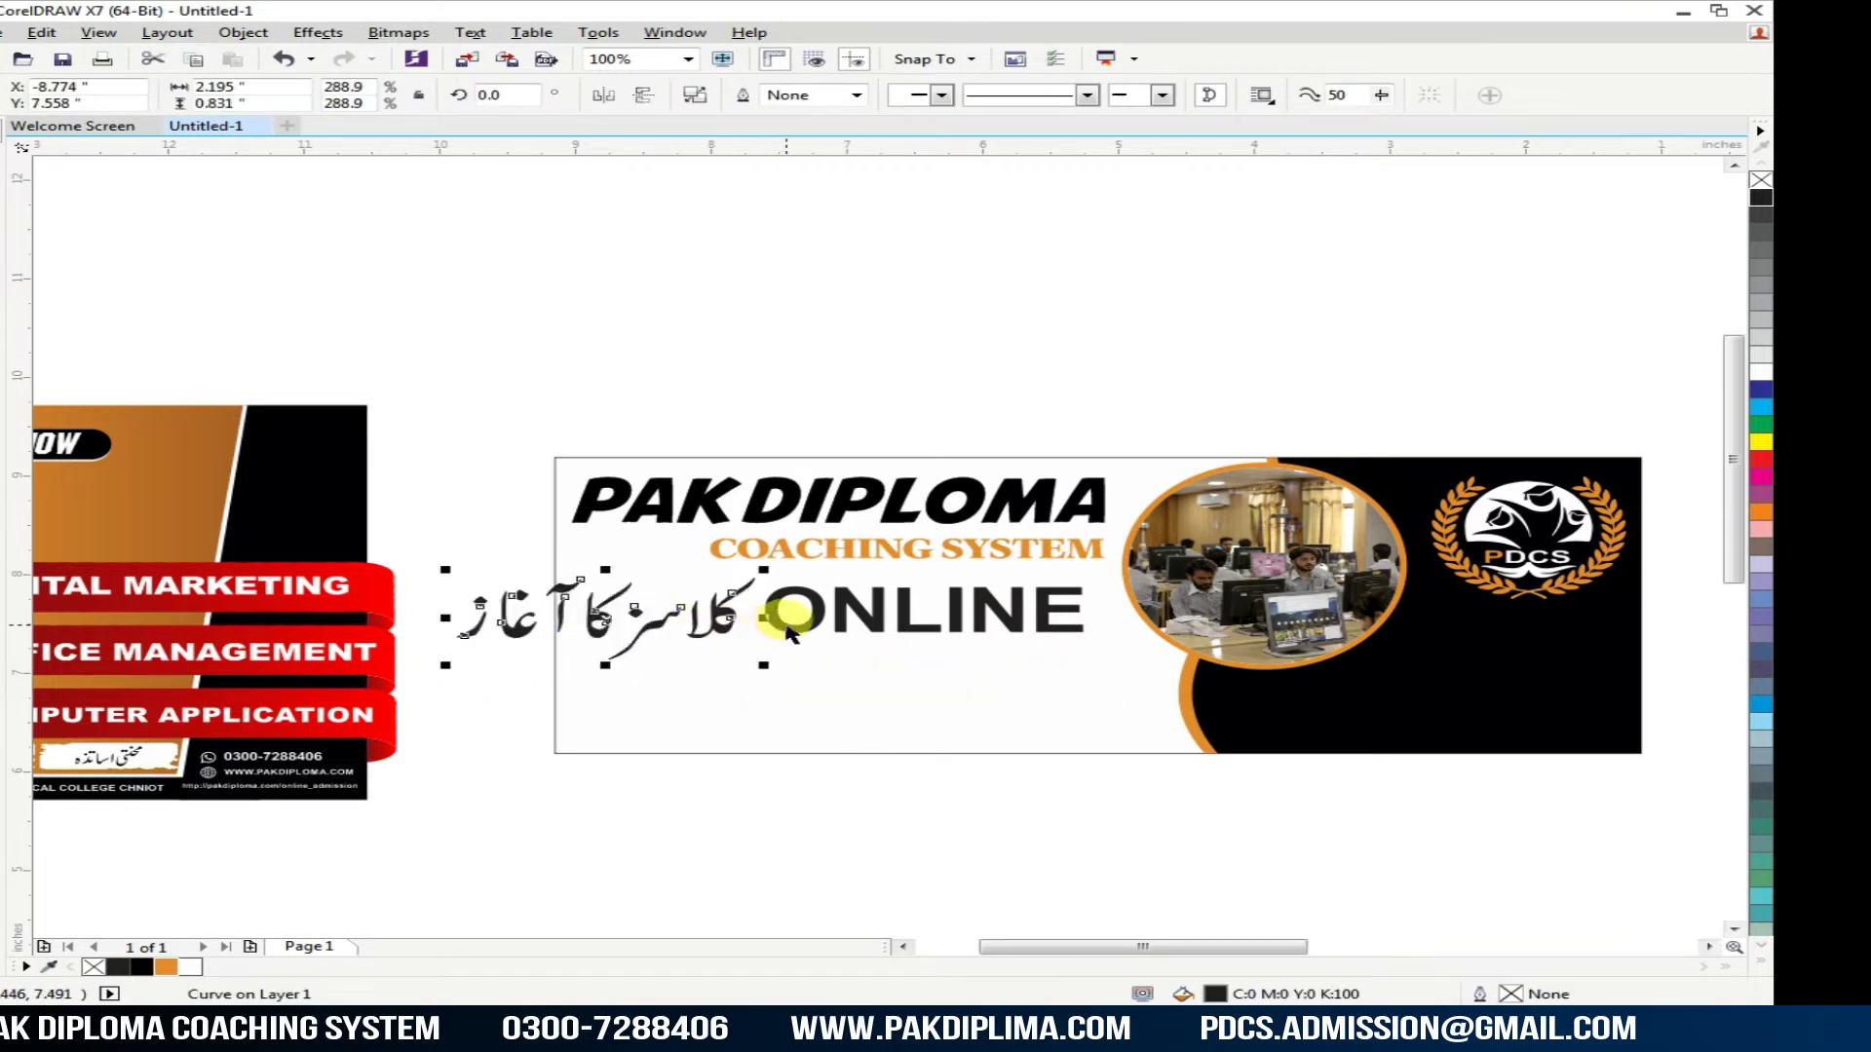
left_click(785, 626, "shift")
key("e")
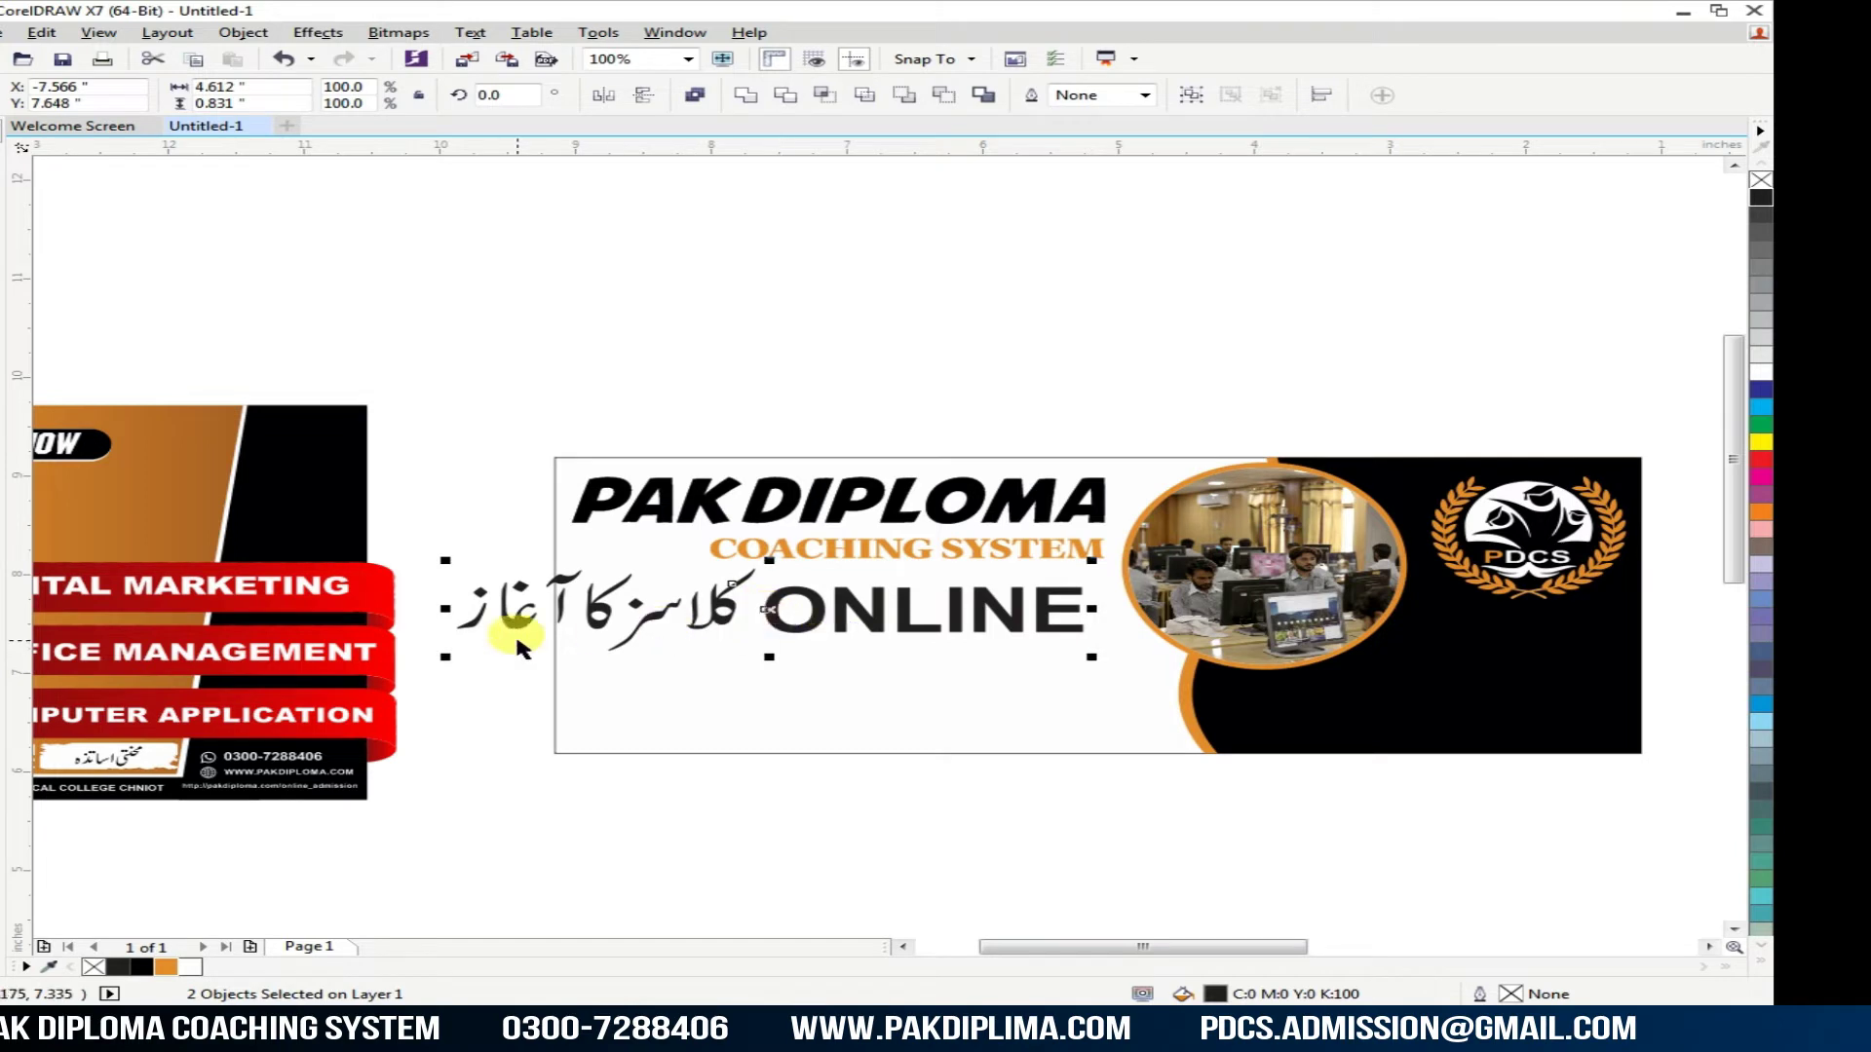
Step: Resize the ONLINE and Urdu texts together to about 3.79 x 0.68 inches and nudge them into line with the title's end near the photo
left_click_drag(447, 658, 598, 709)
key("Down")
key("Down")
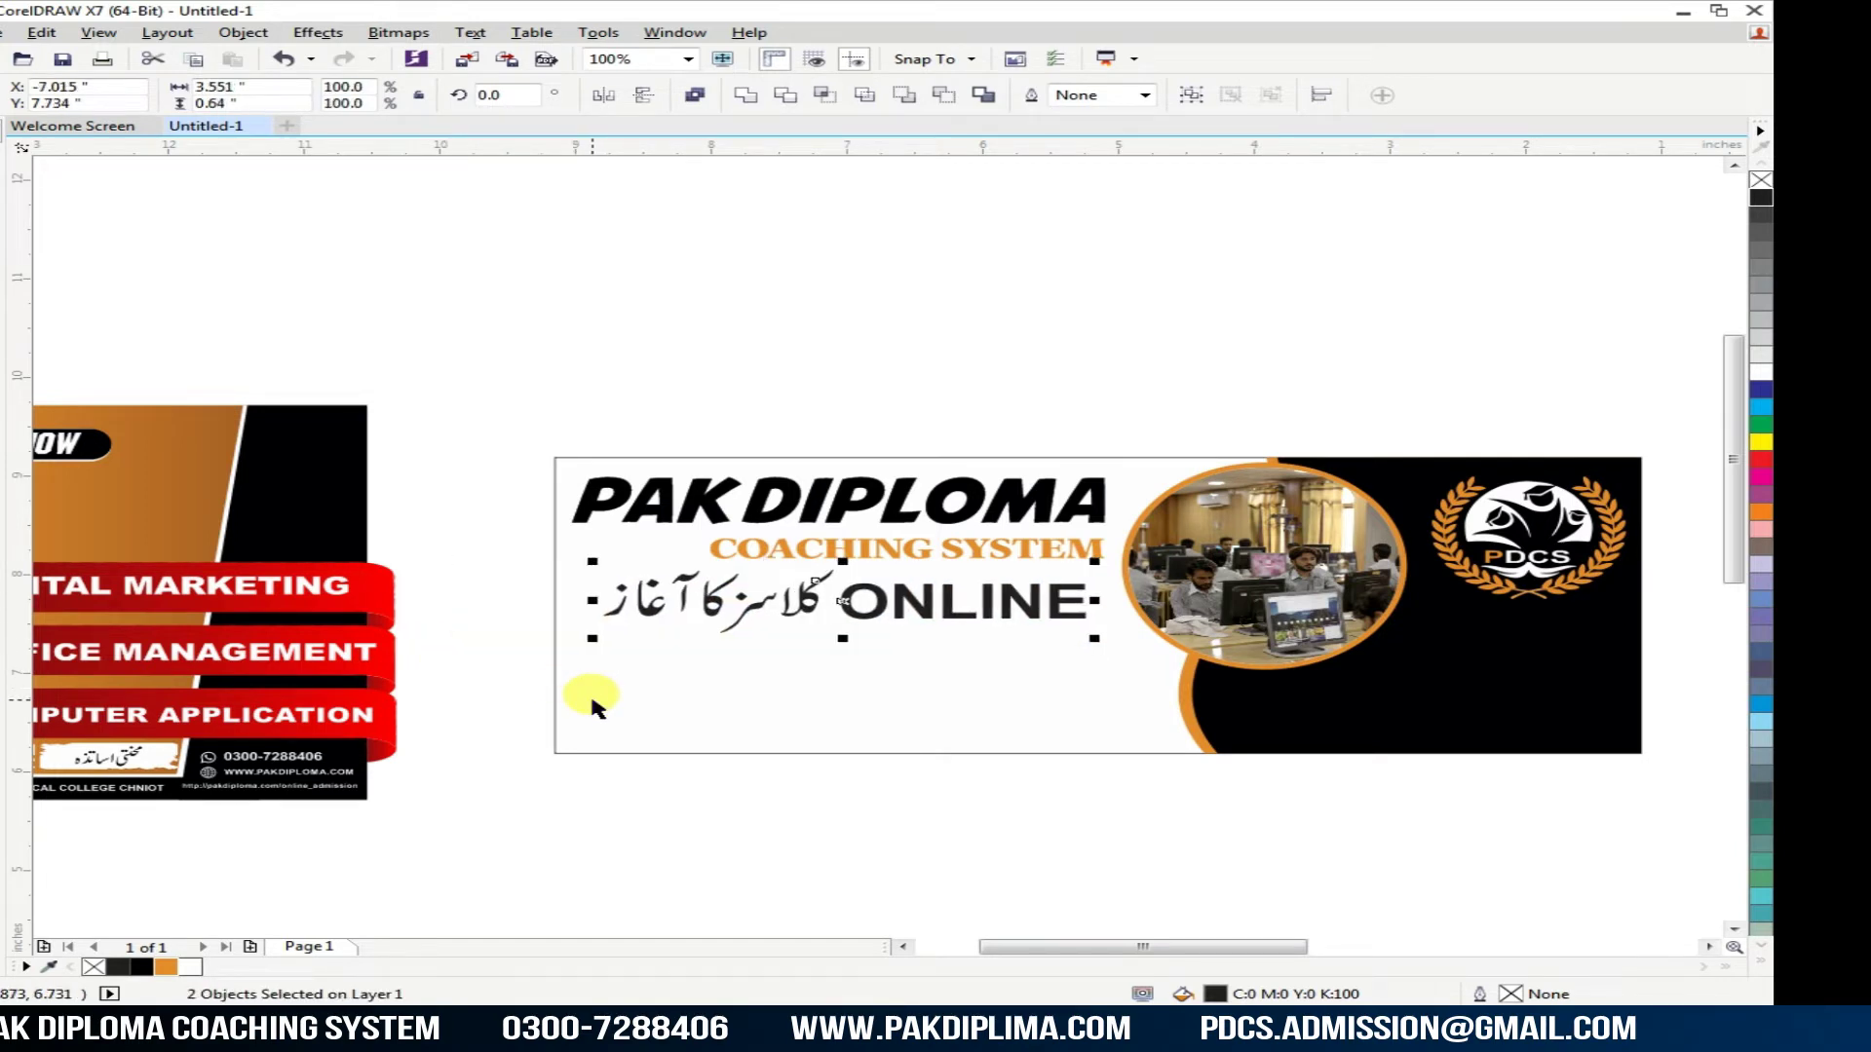
key("Right")
key("Right")
key("Right")
key("Right")
key("Right")
key("Right")
key("Right")
key("Right")
key("Right")
key("Right")
key("Right")
key("Right")
key("Right")
scroll(557, 637, "up", 1)
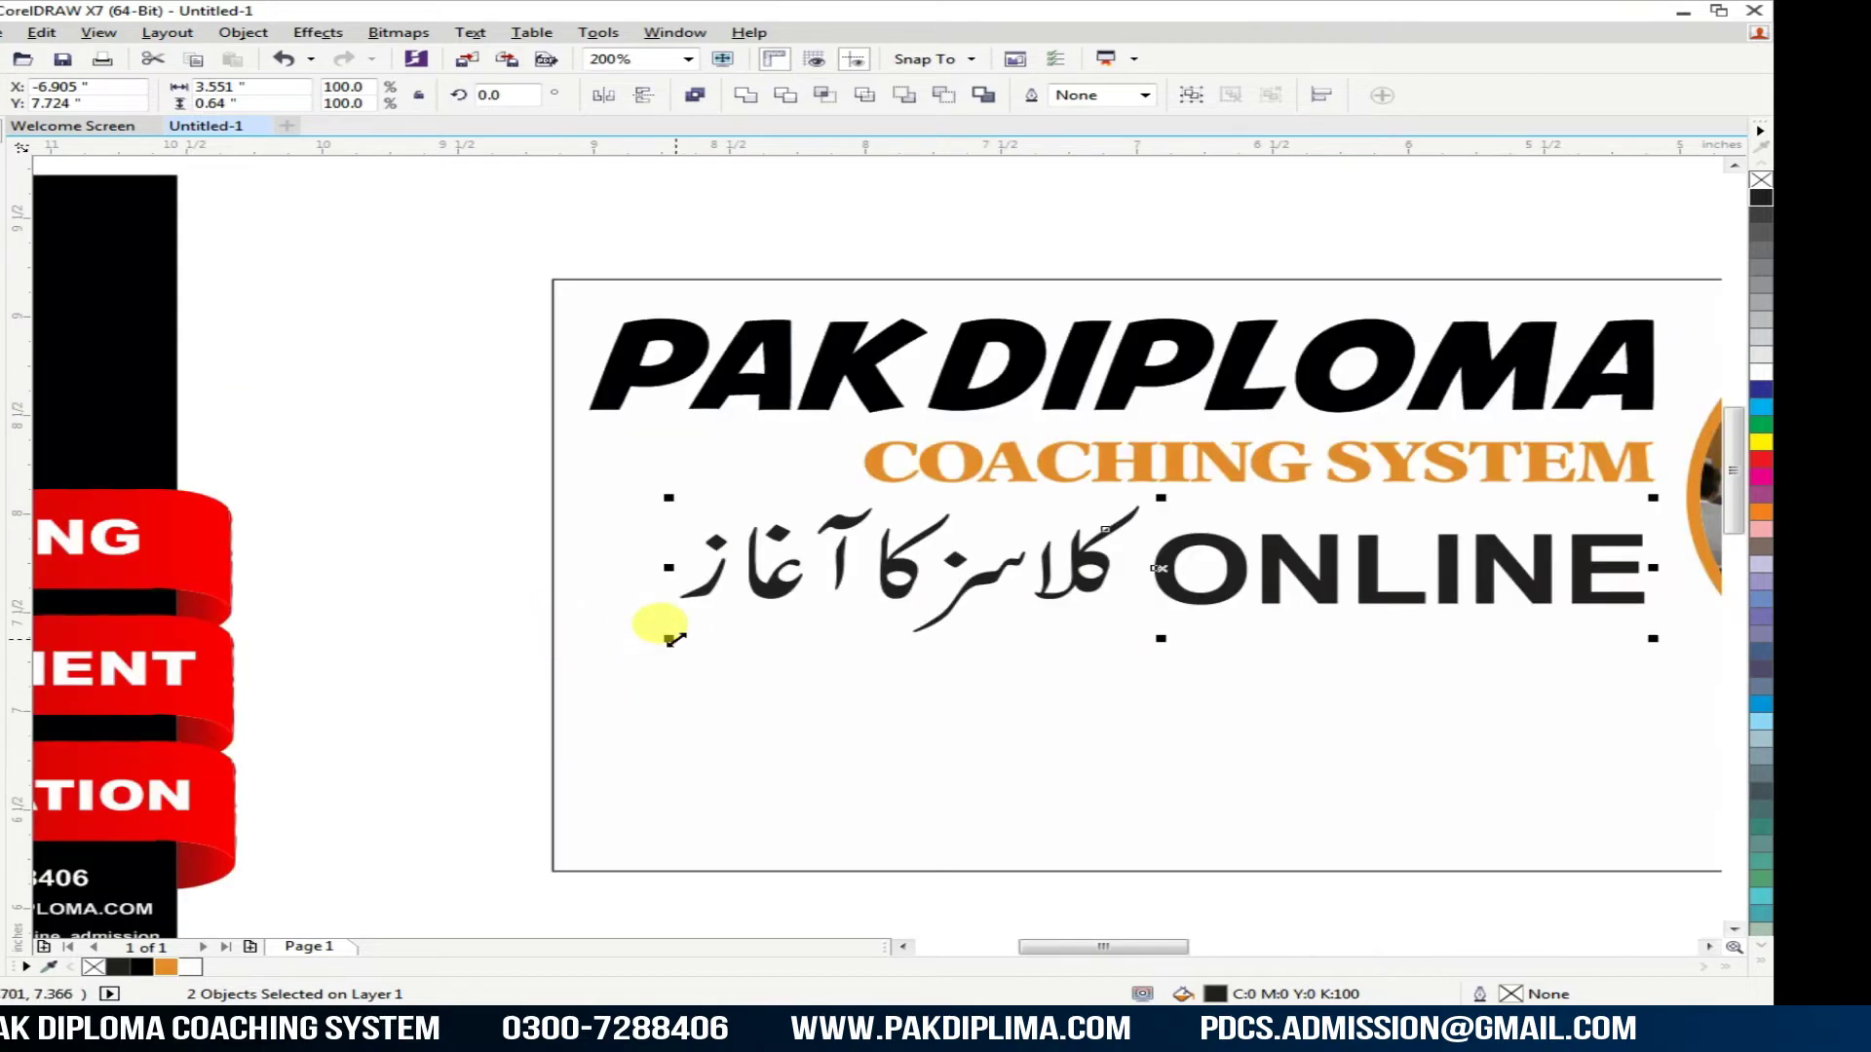
left_click_drag(673, 639, 610, 668)
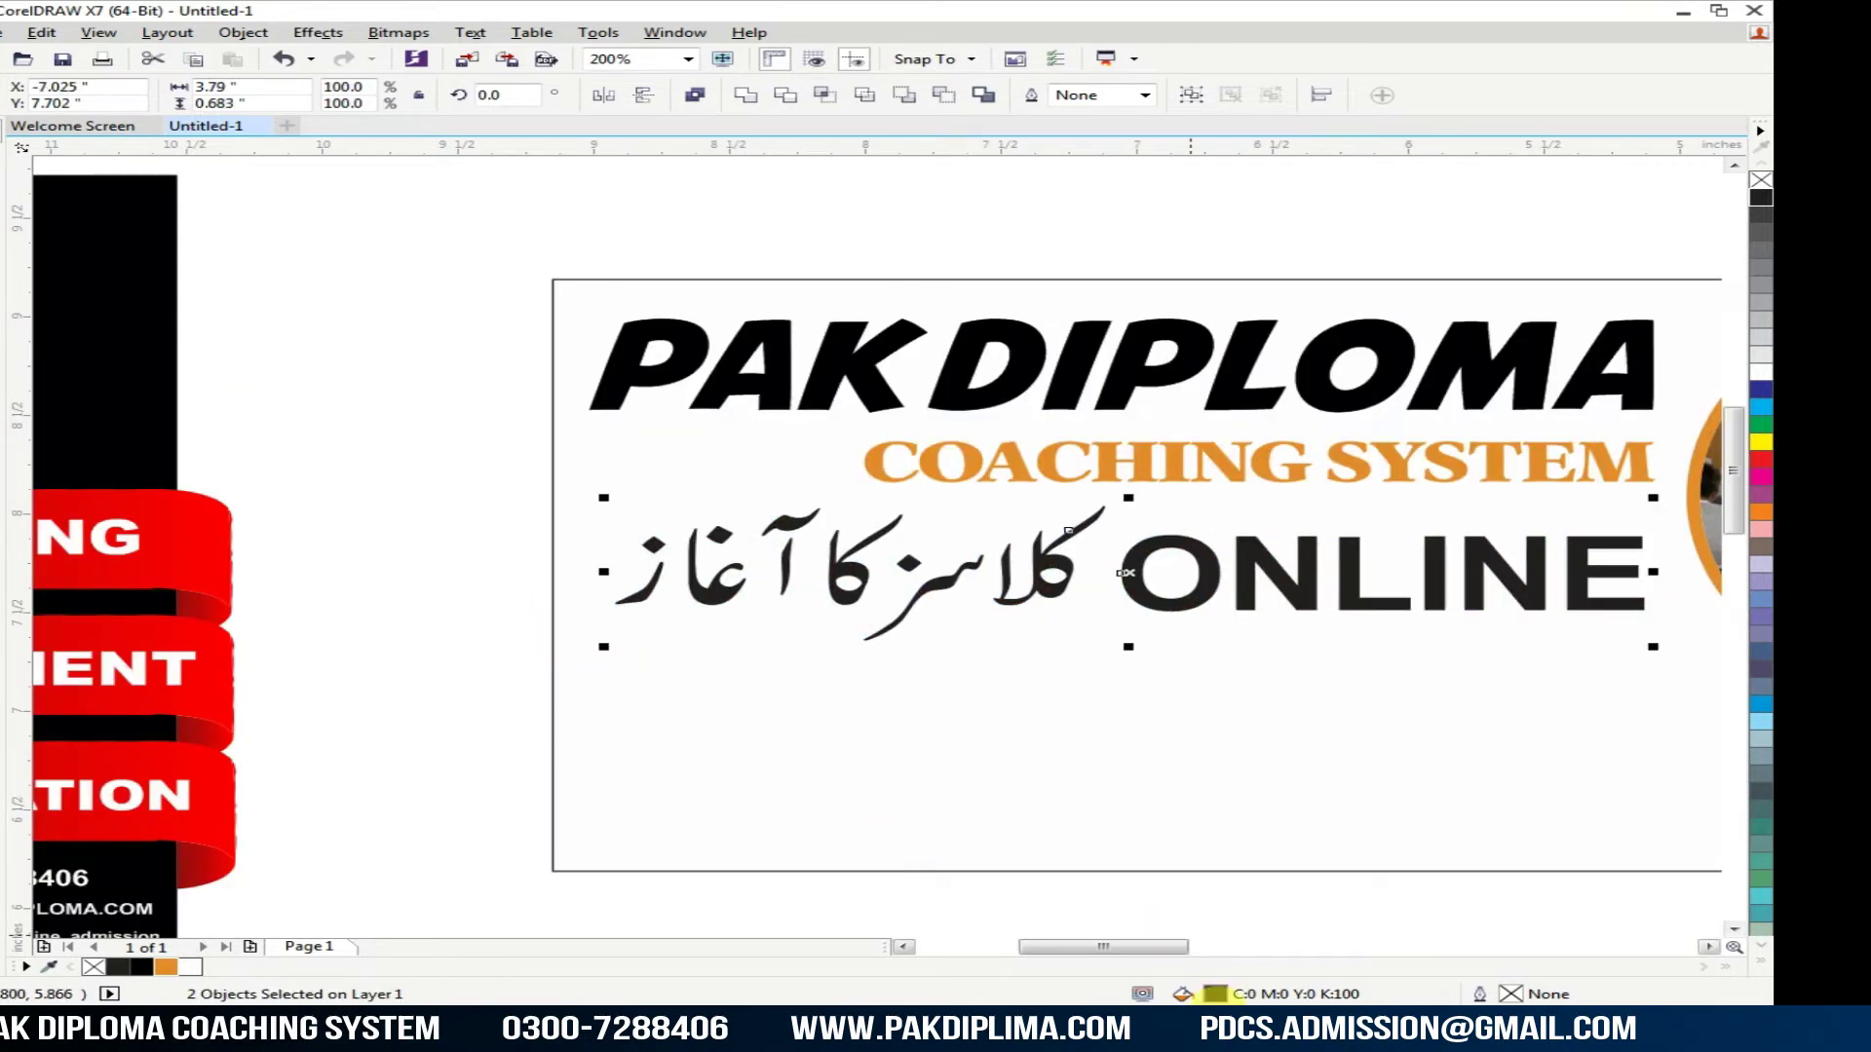
Step: Fill the ONLINE and Urdu texts with rich black C80 M80 Y0 K100 and compare with the PAK DIPLOMA text's fill
double_click(1213, 994)
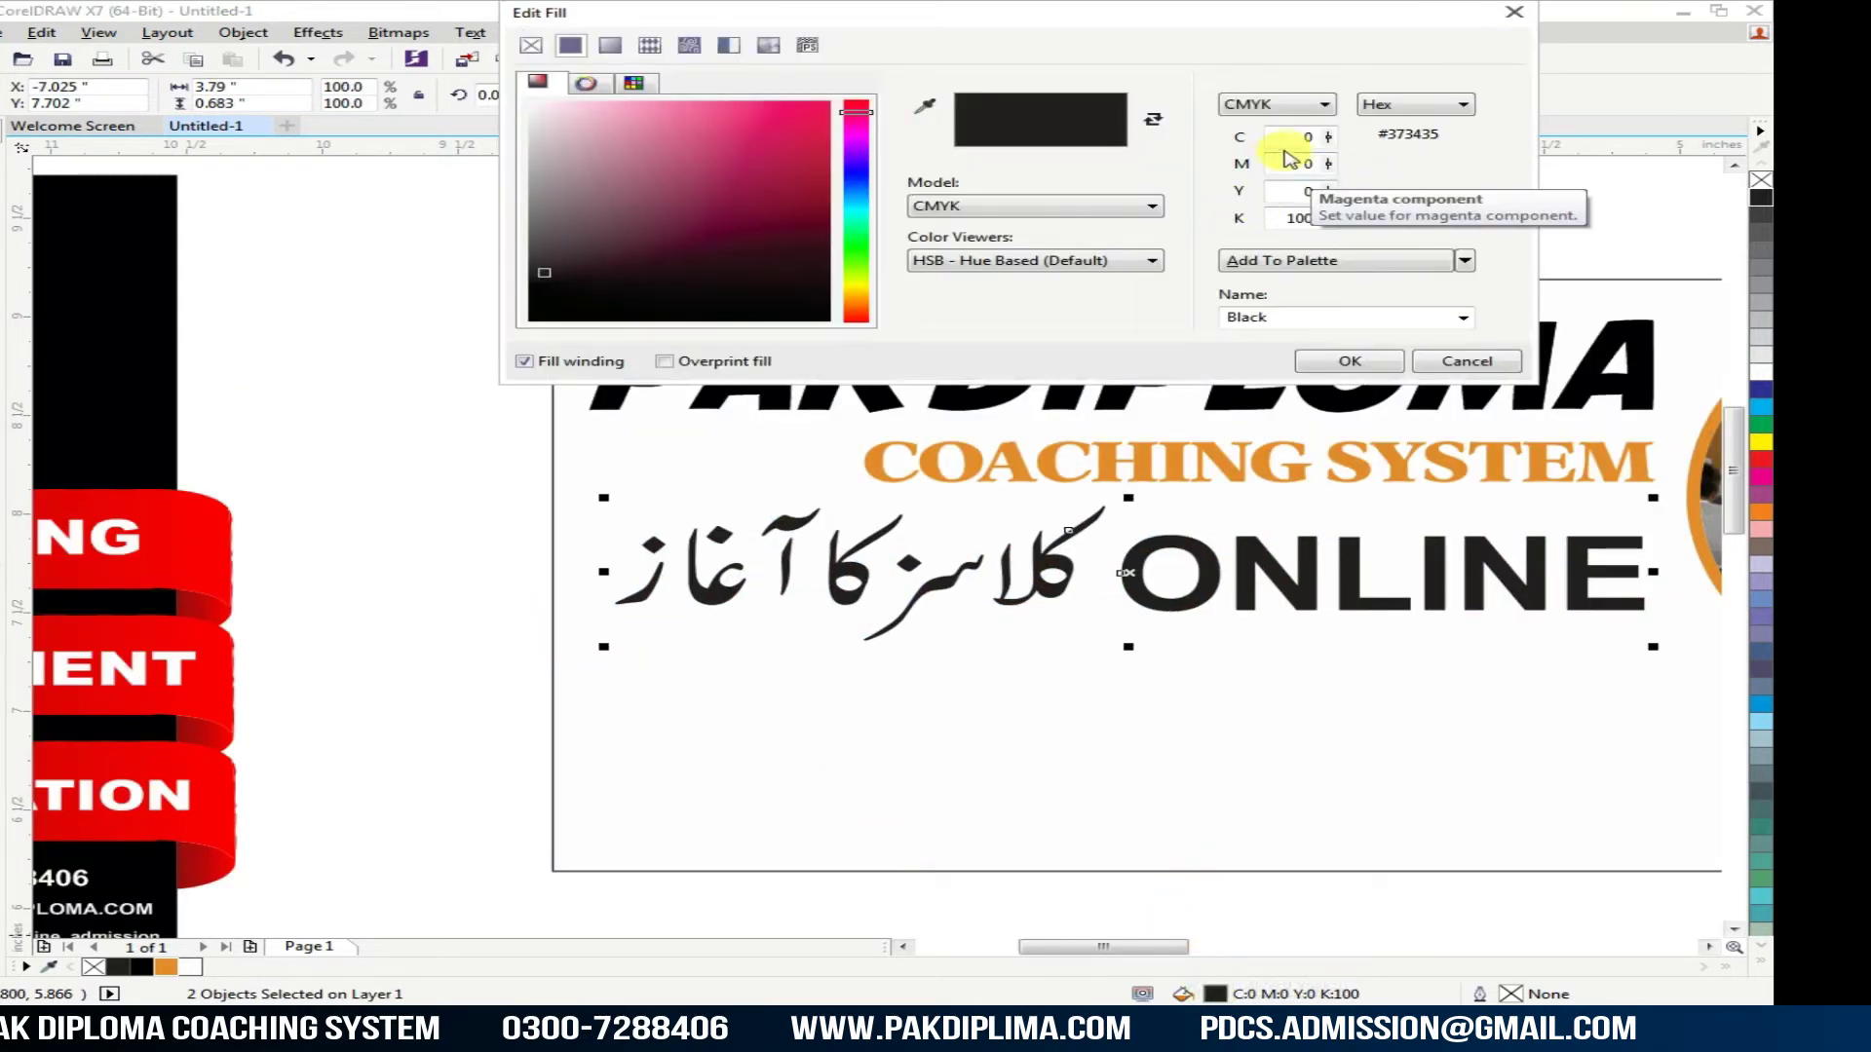
left_click(1288, 138)
type("80")
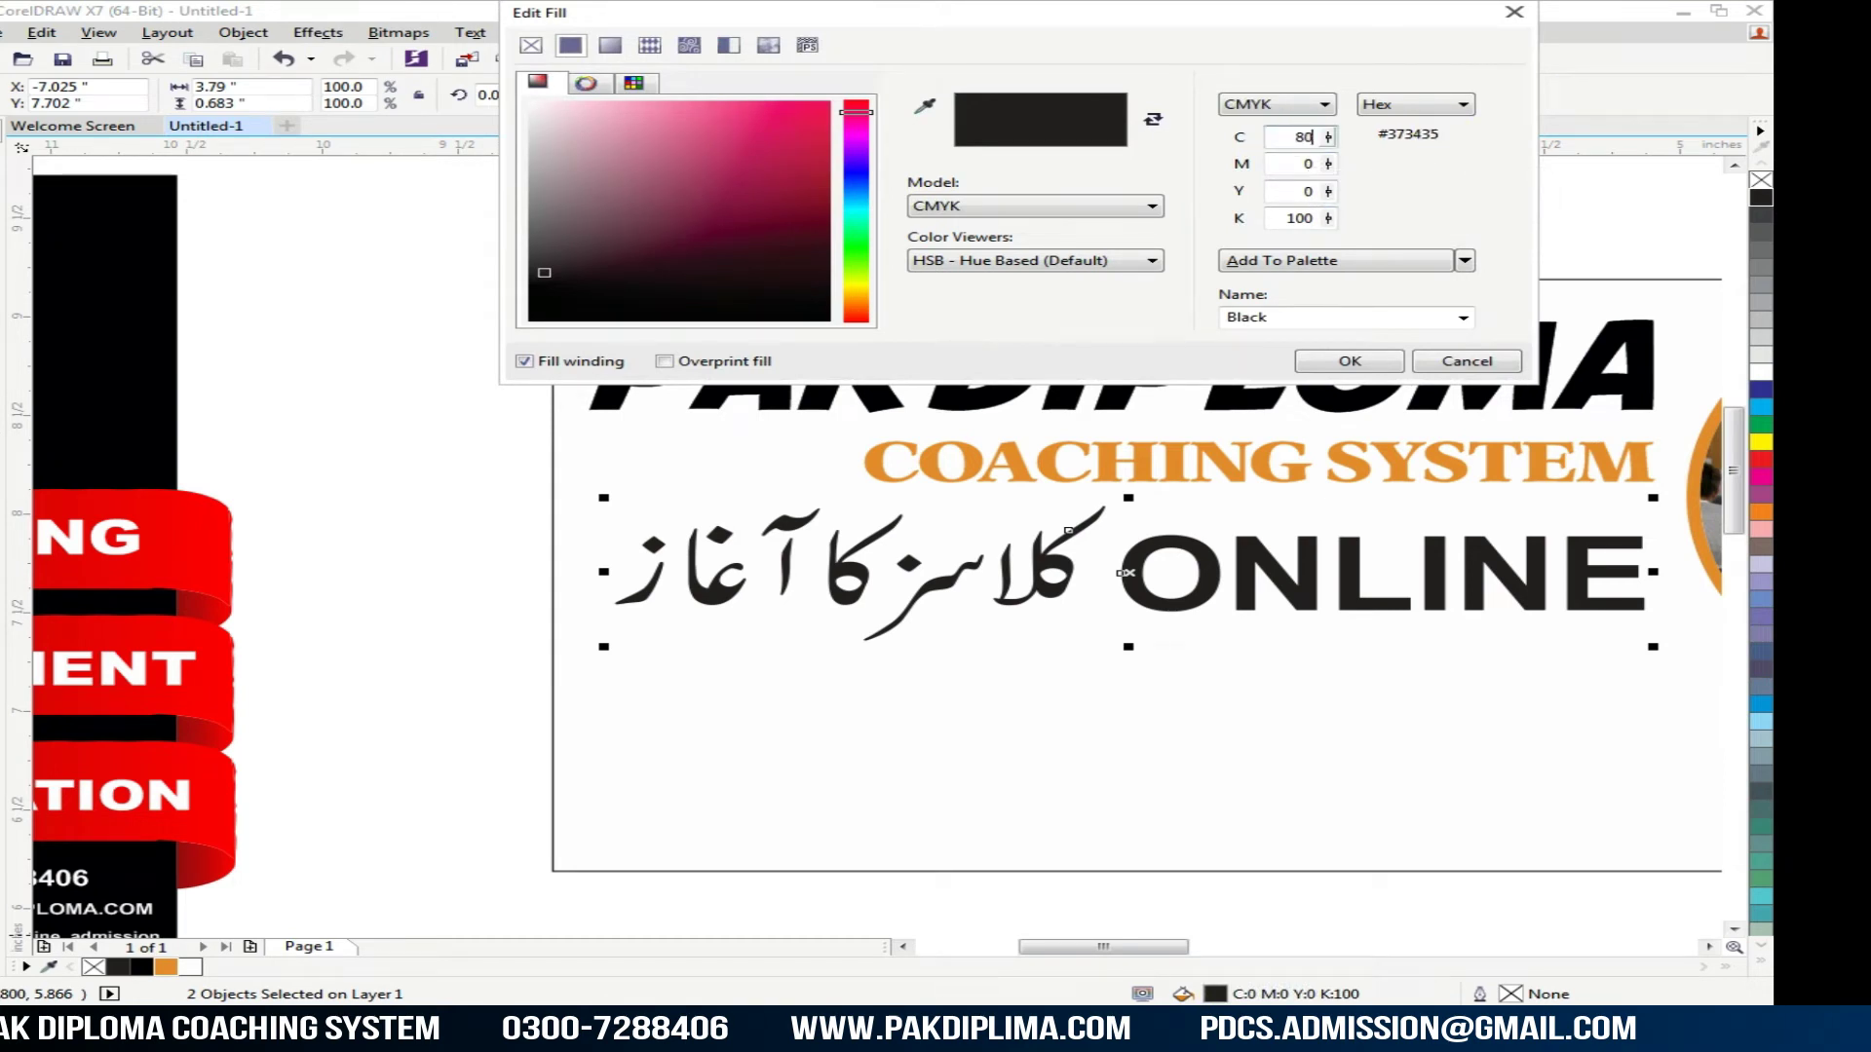
key("Tab")
type("80")
key("Tab")
key("Return")
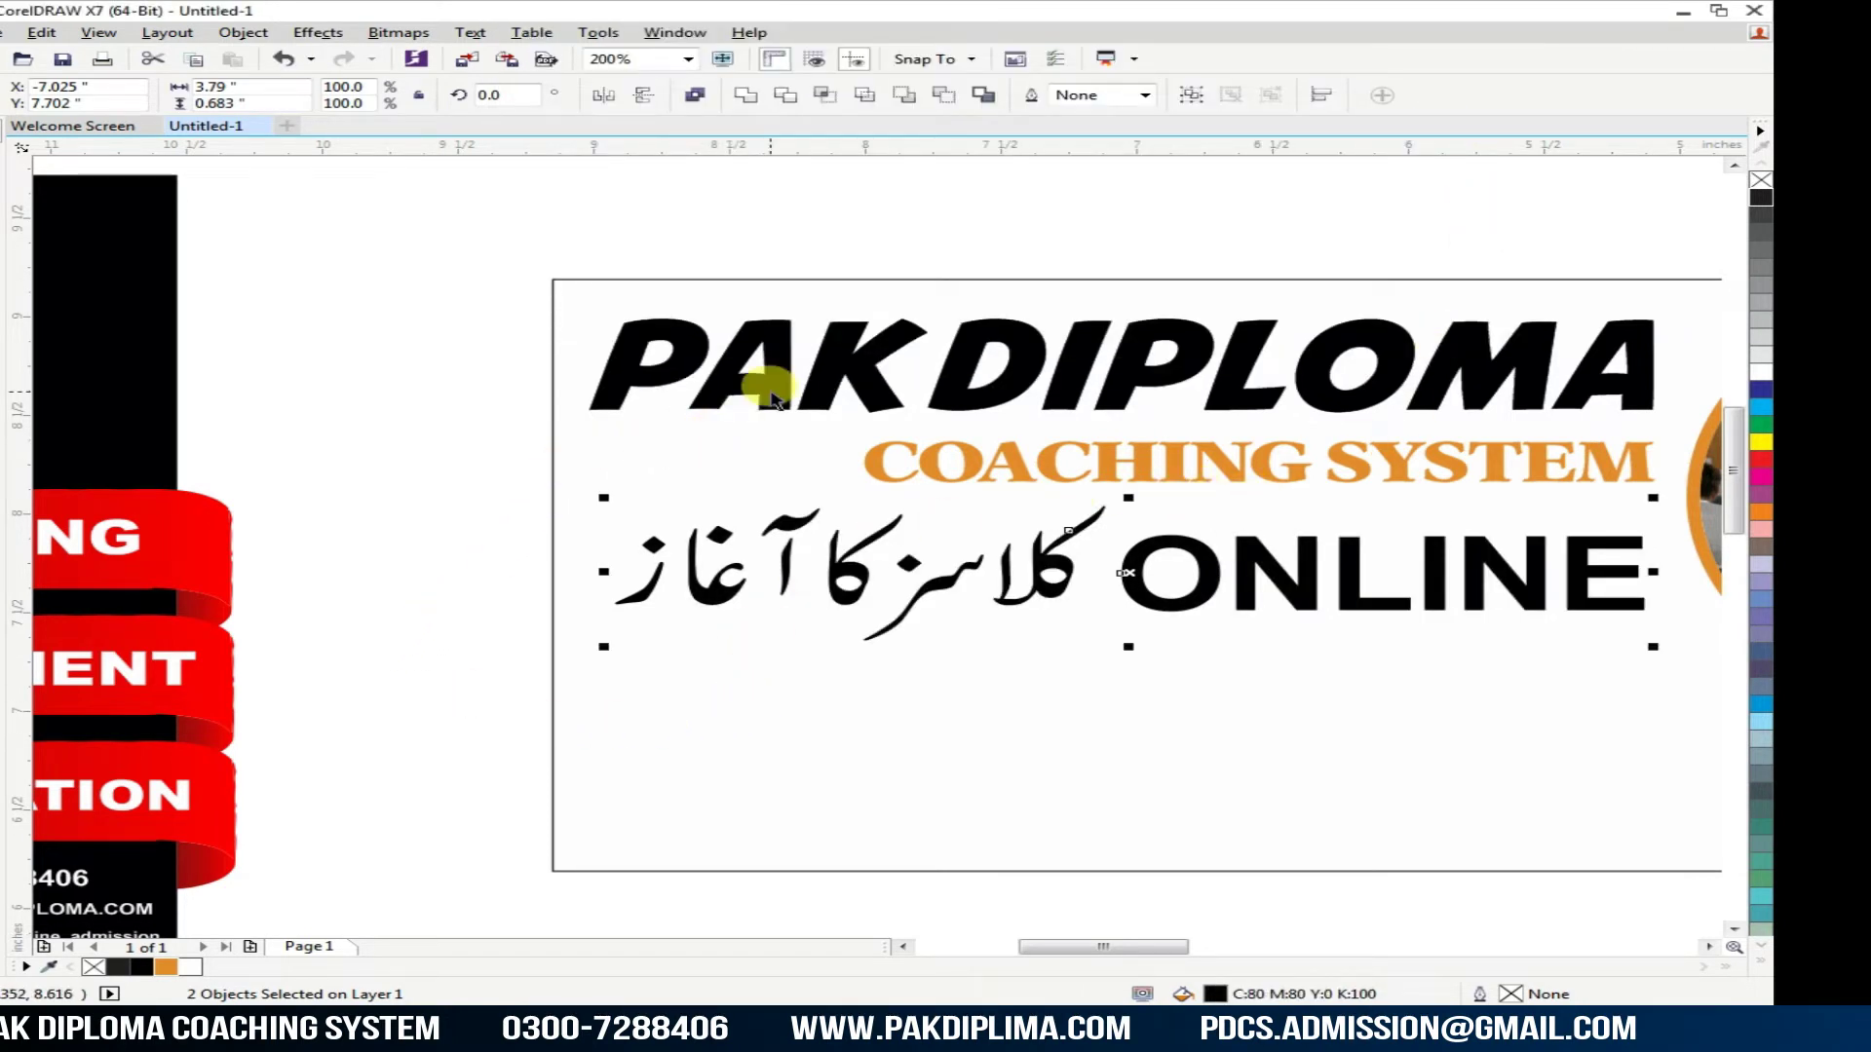
left_click(772, 397)
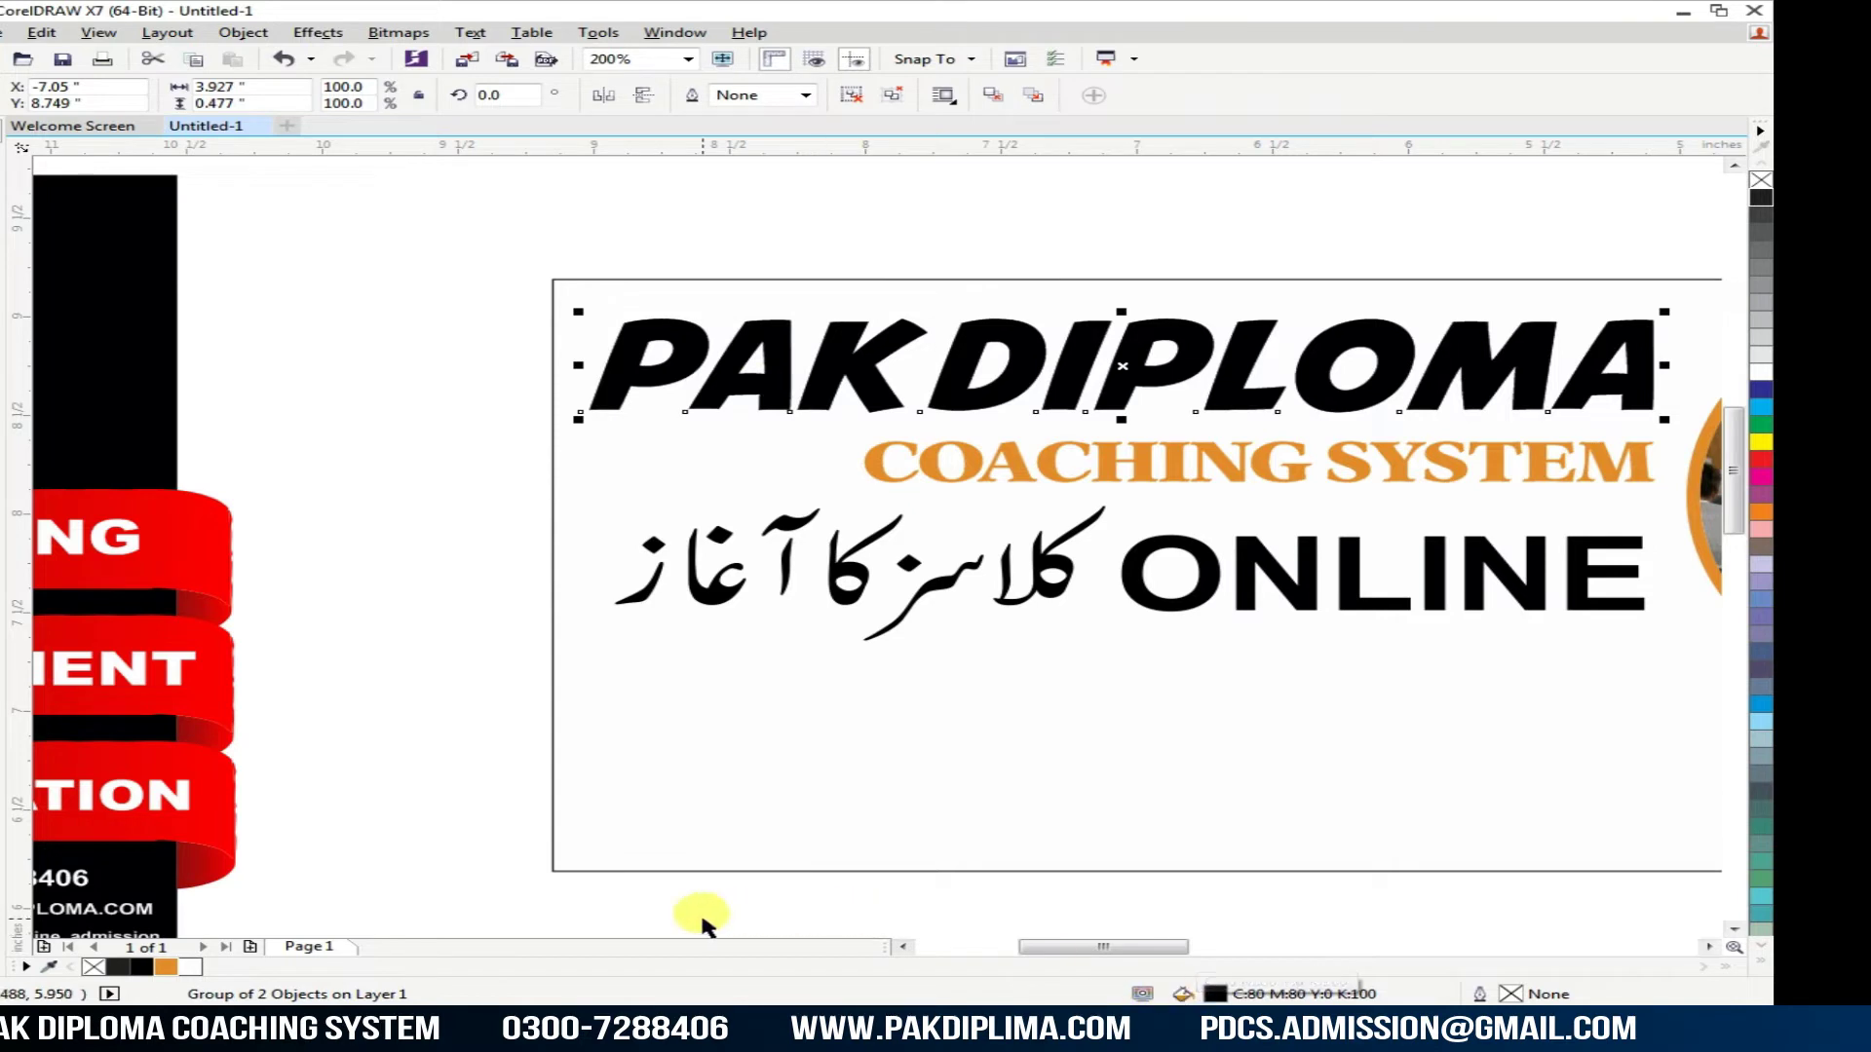
left_click(418, 785)
Step: Raise the ONLINE and Urdu line slightly and enlarge it to about 3.85 x 0.69 inches to match the title's width
scroll(480, 617, "down", 1)
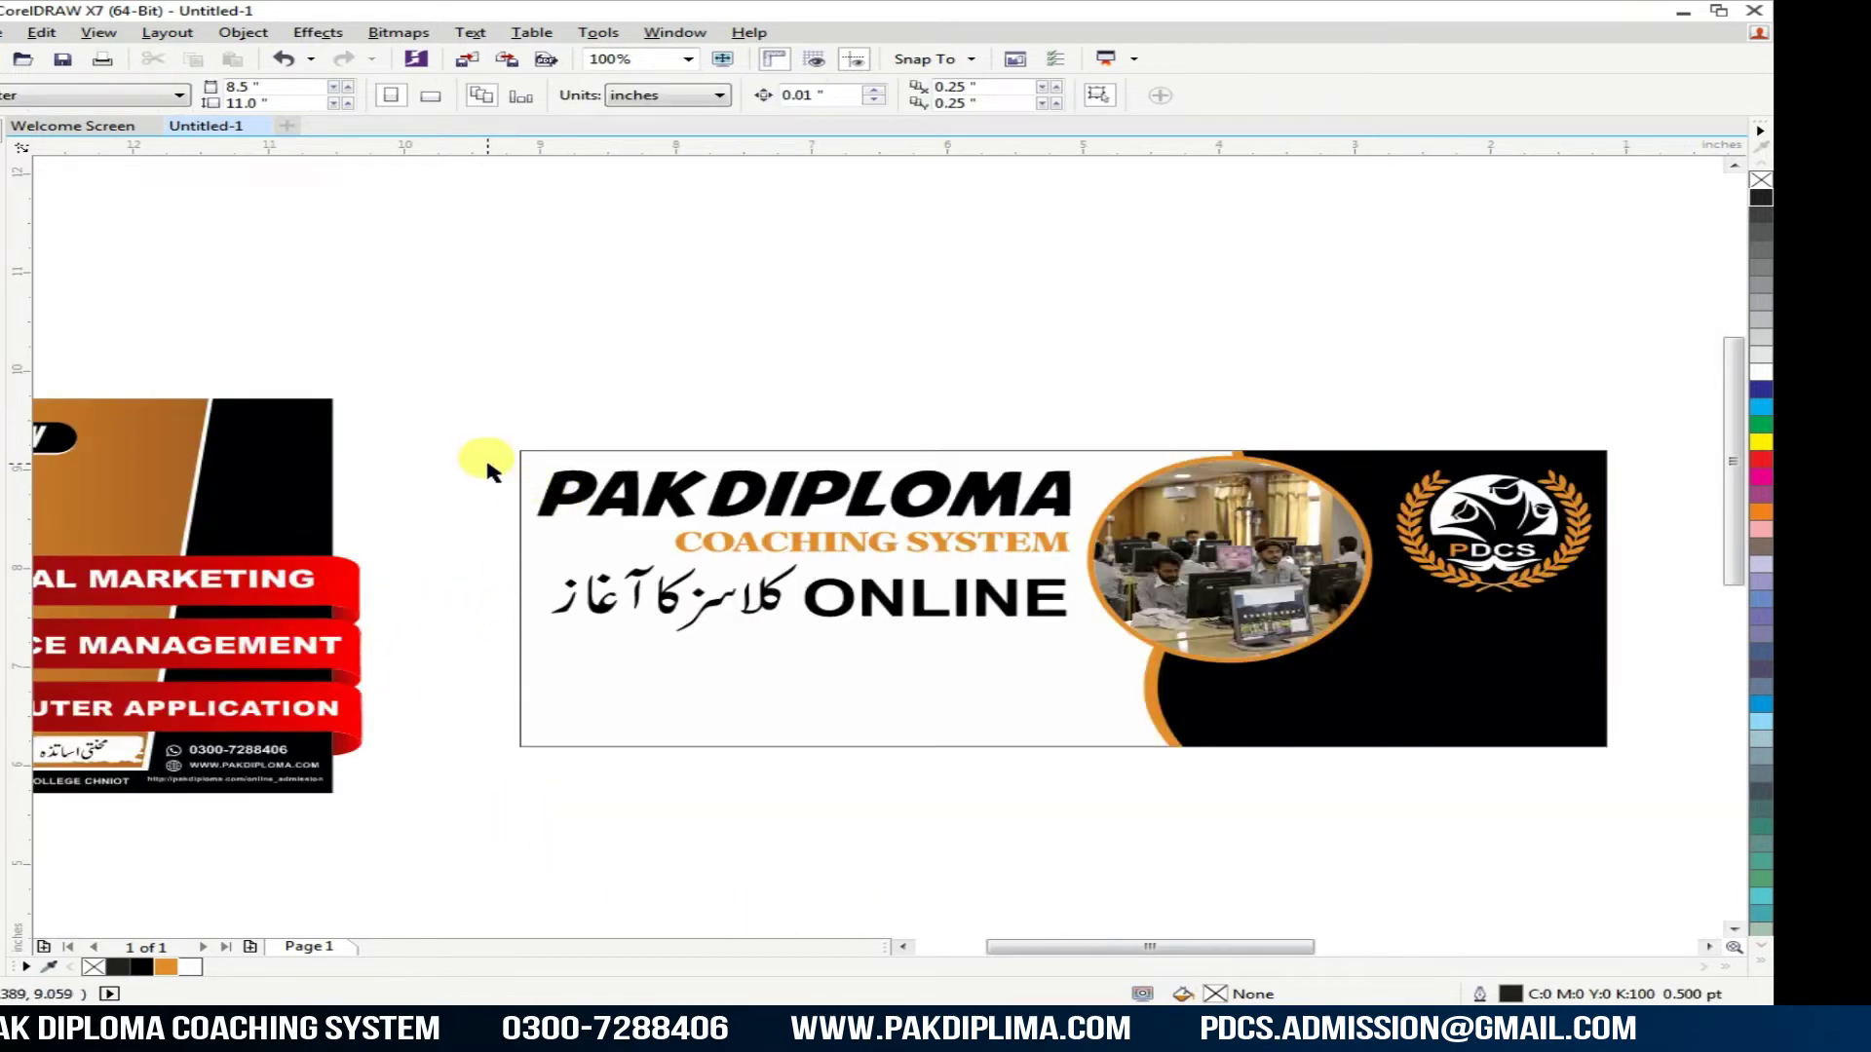
left_click_drag(482, 546, 1086, 726)
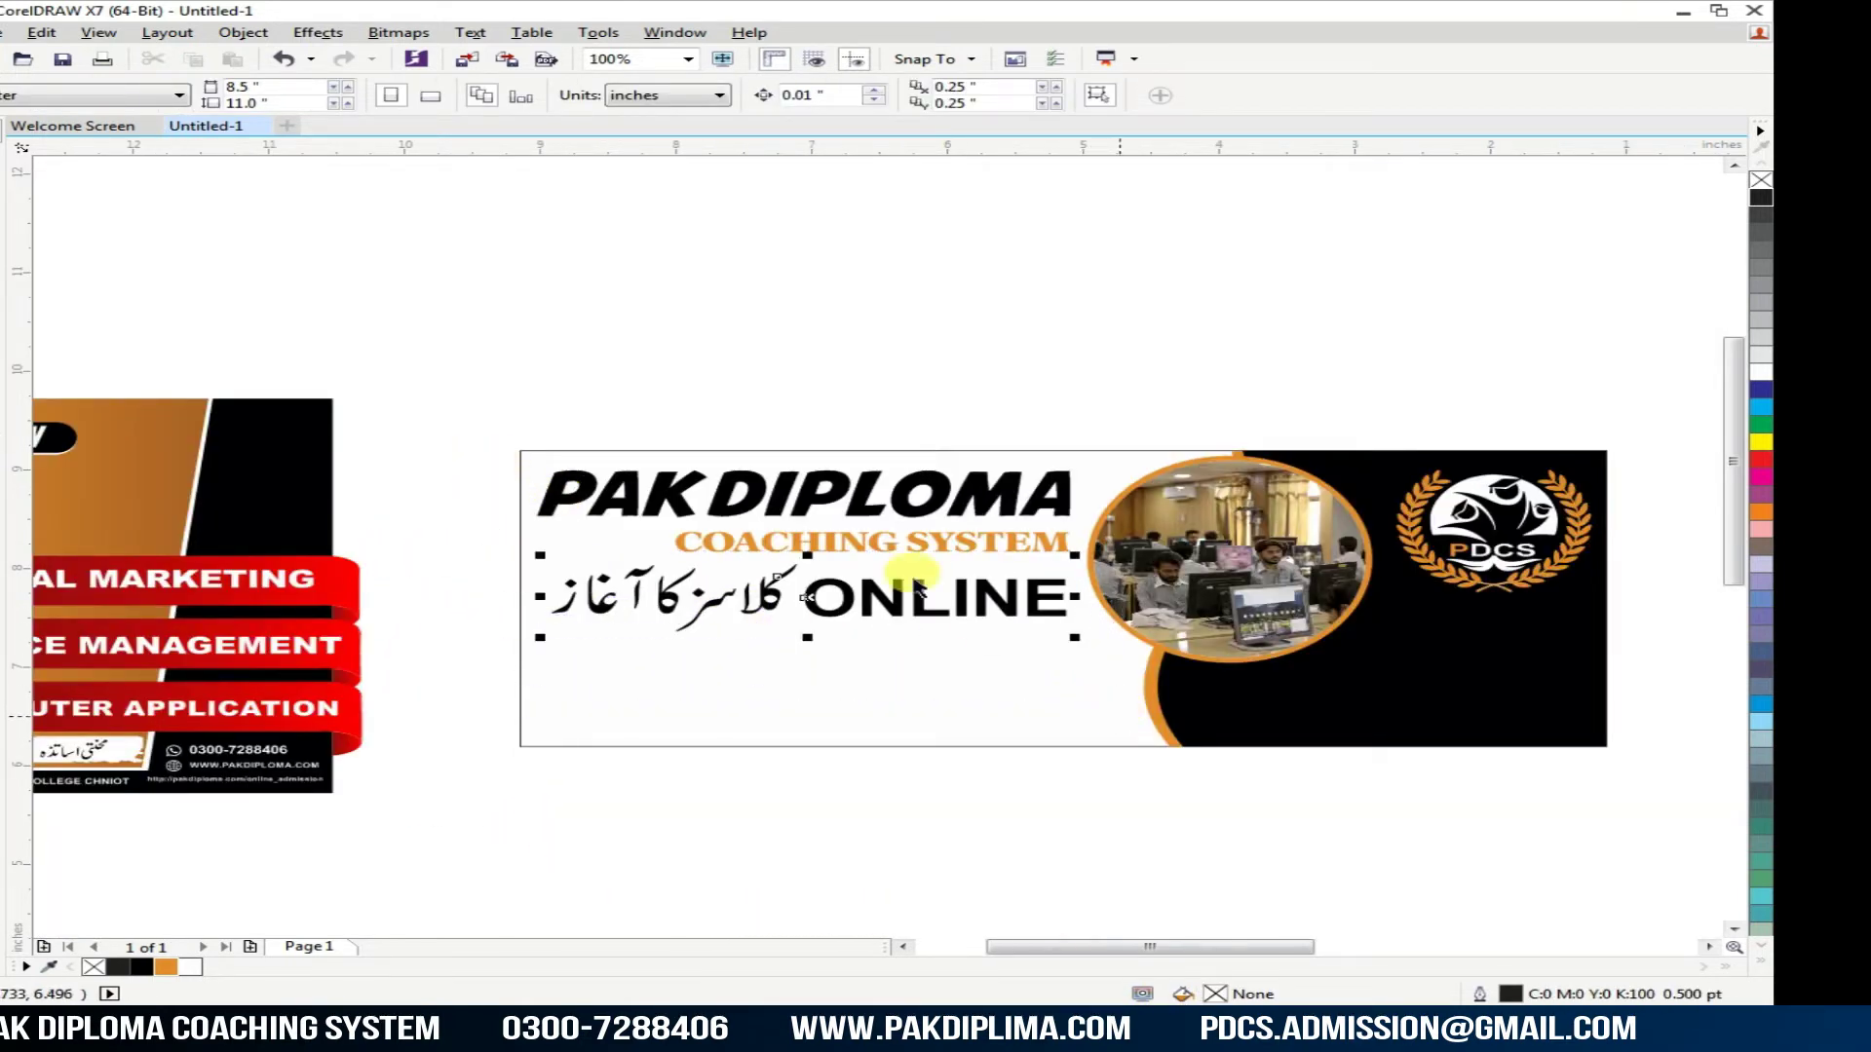
scroll(889, 576, "up", 1)
left_click_drag(916, 580, 915, 574)
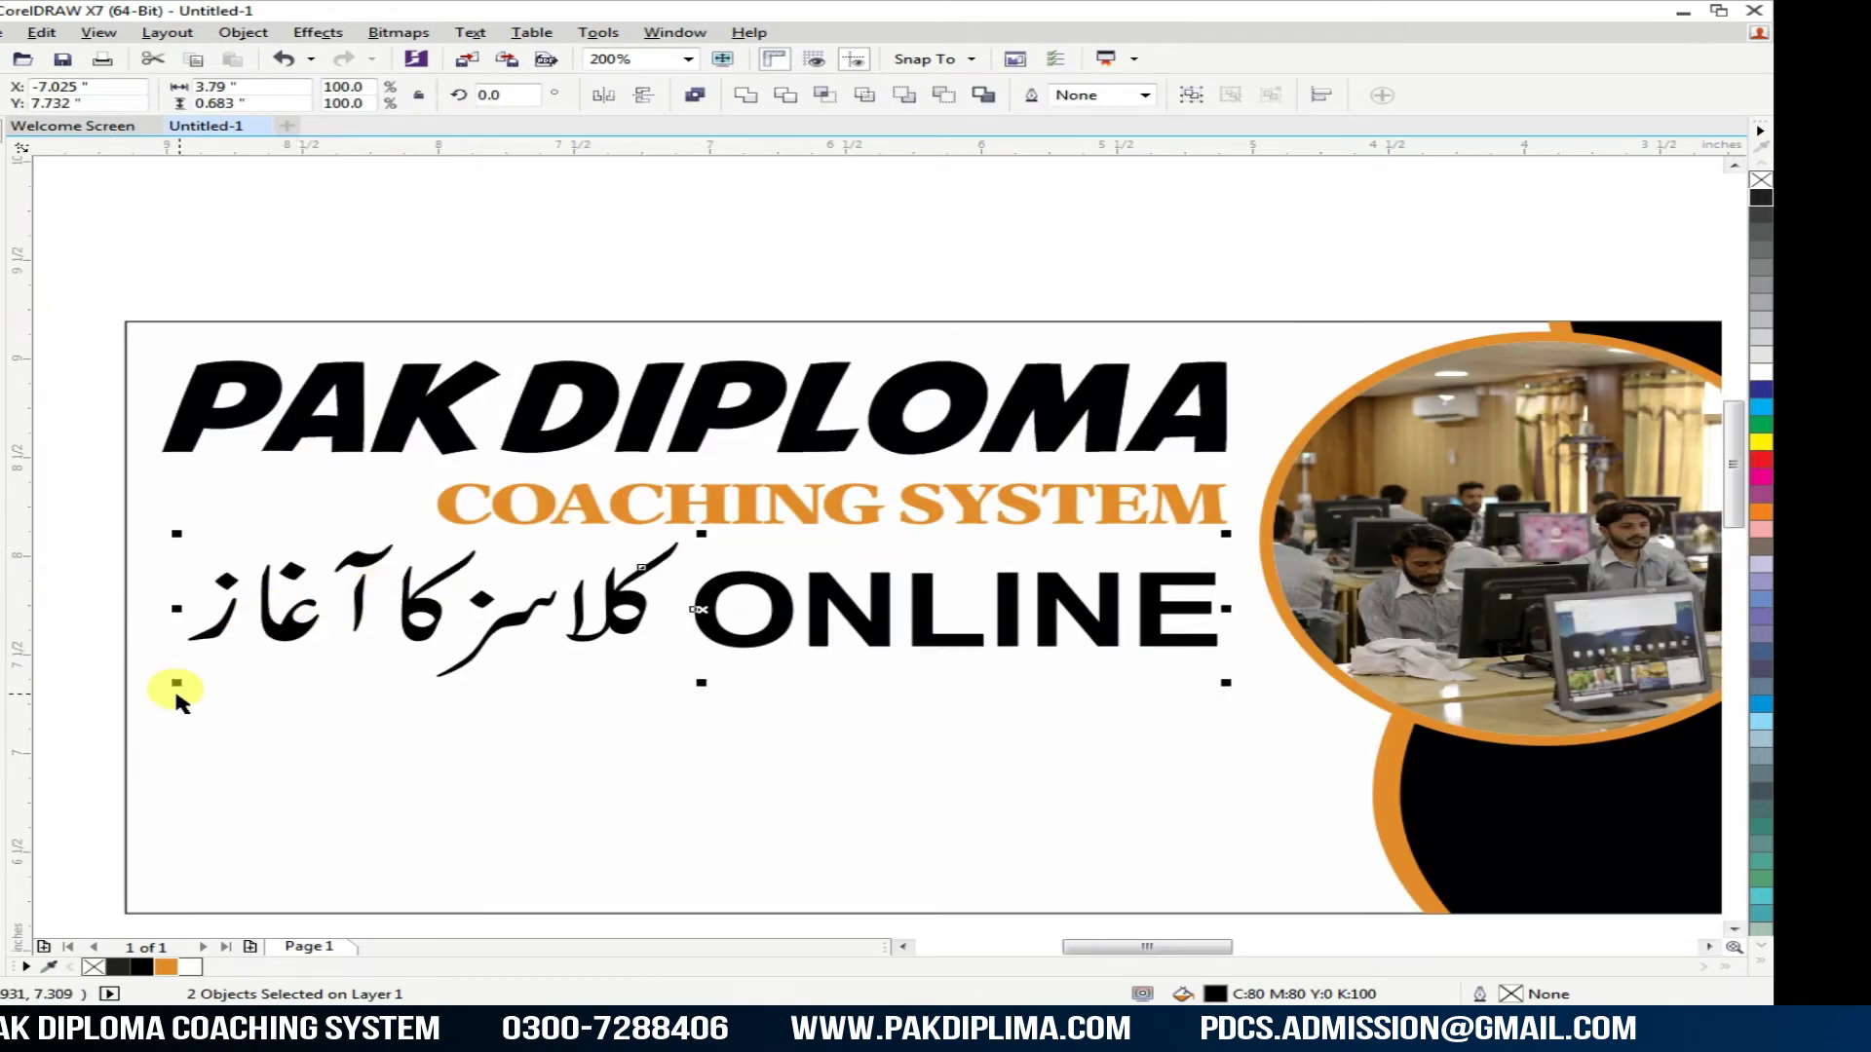
left_click_drag(173, 684, 156, 687)
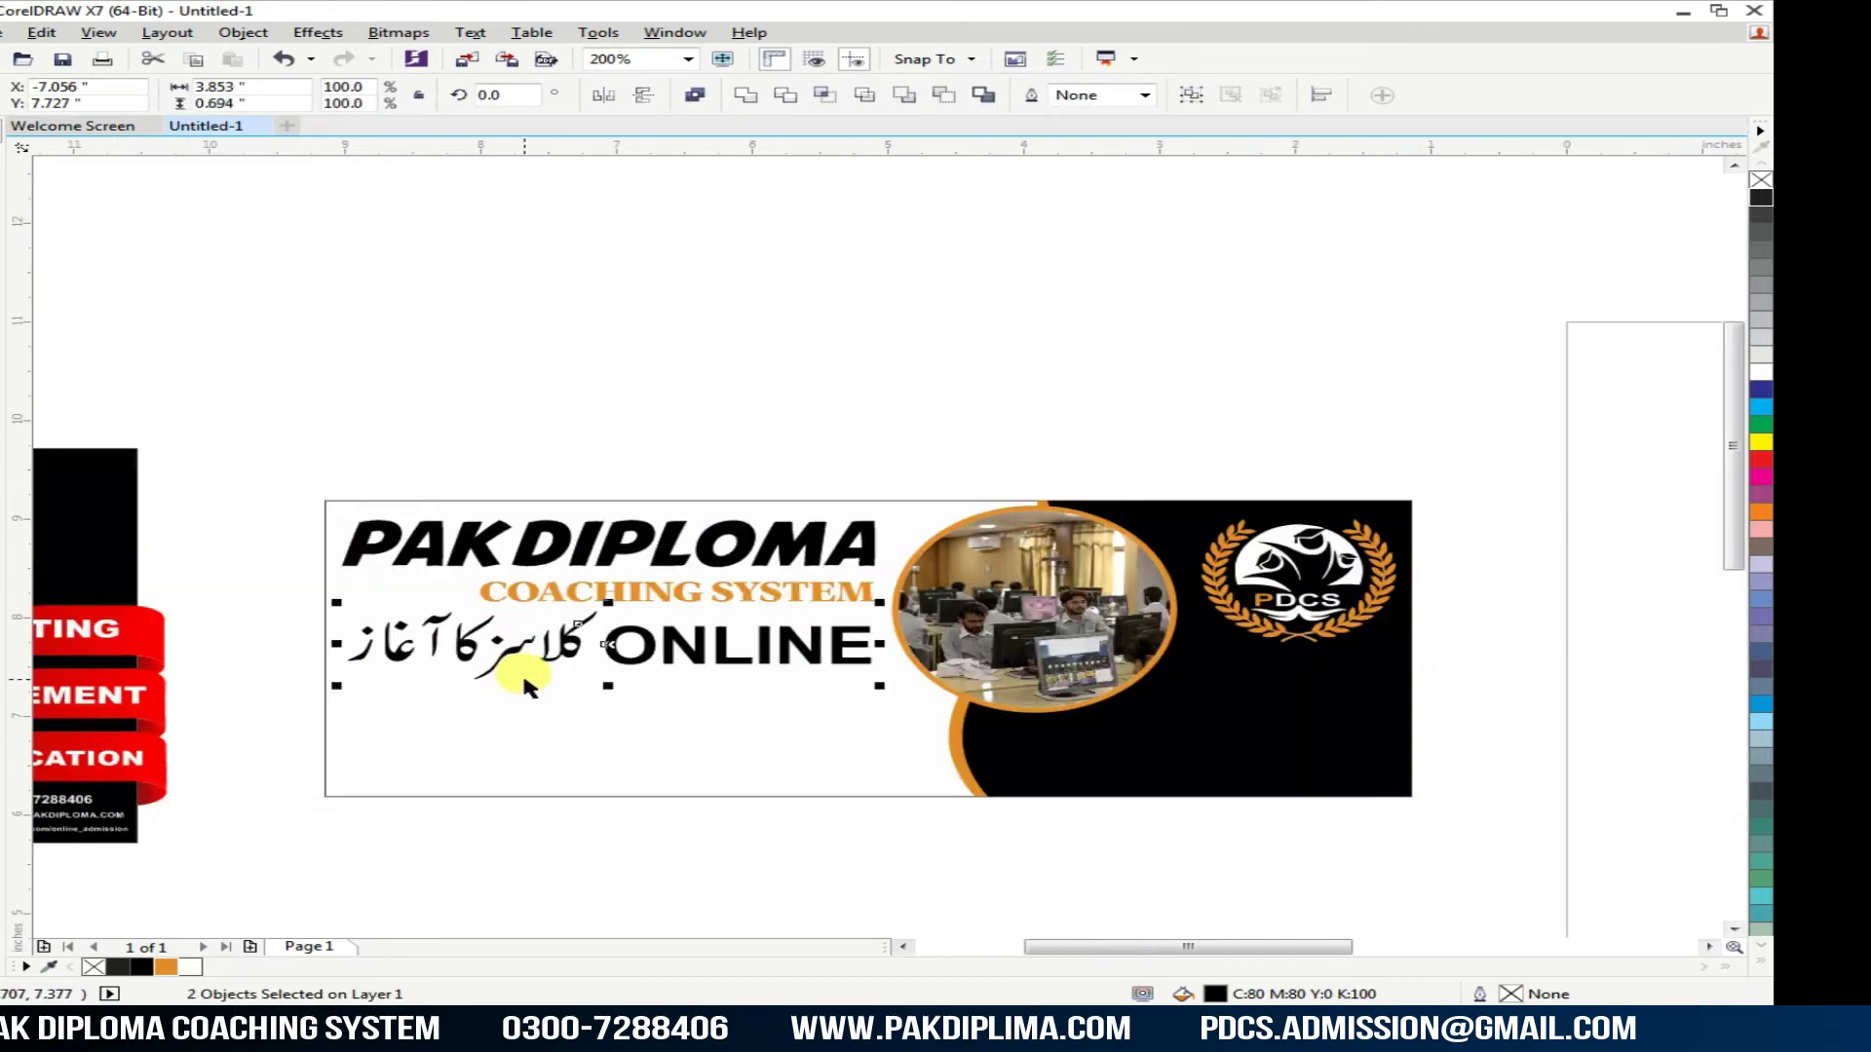
scroll(512, 677, "down", 1)
scroll(638, 675, "down", 1)
left_click(629, 774)
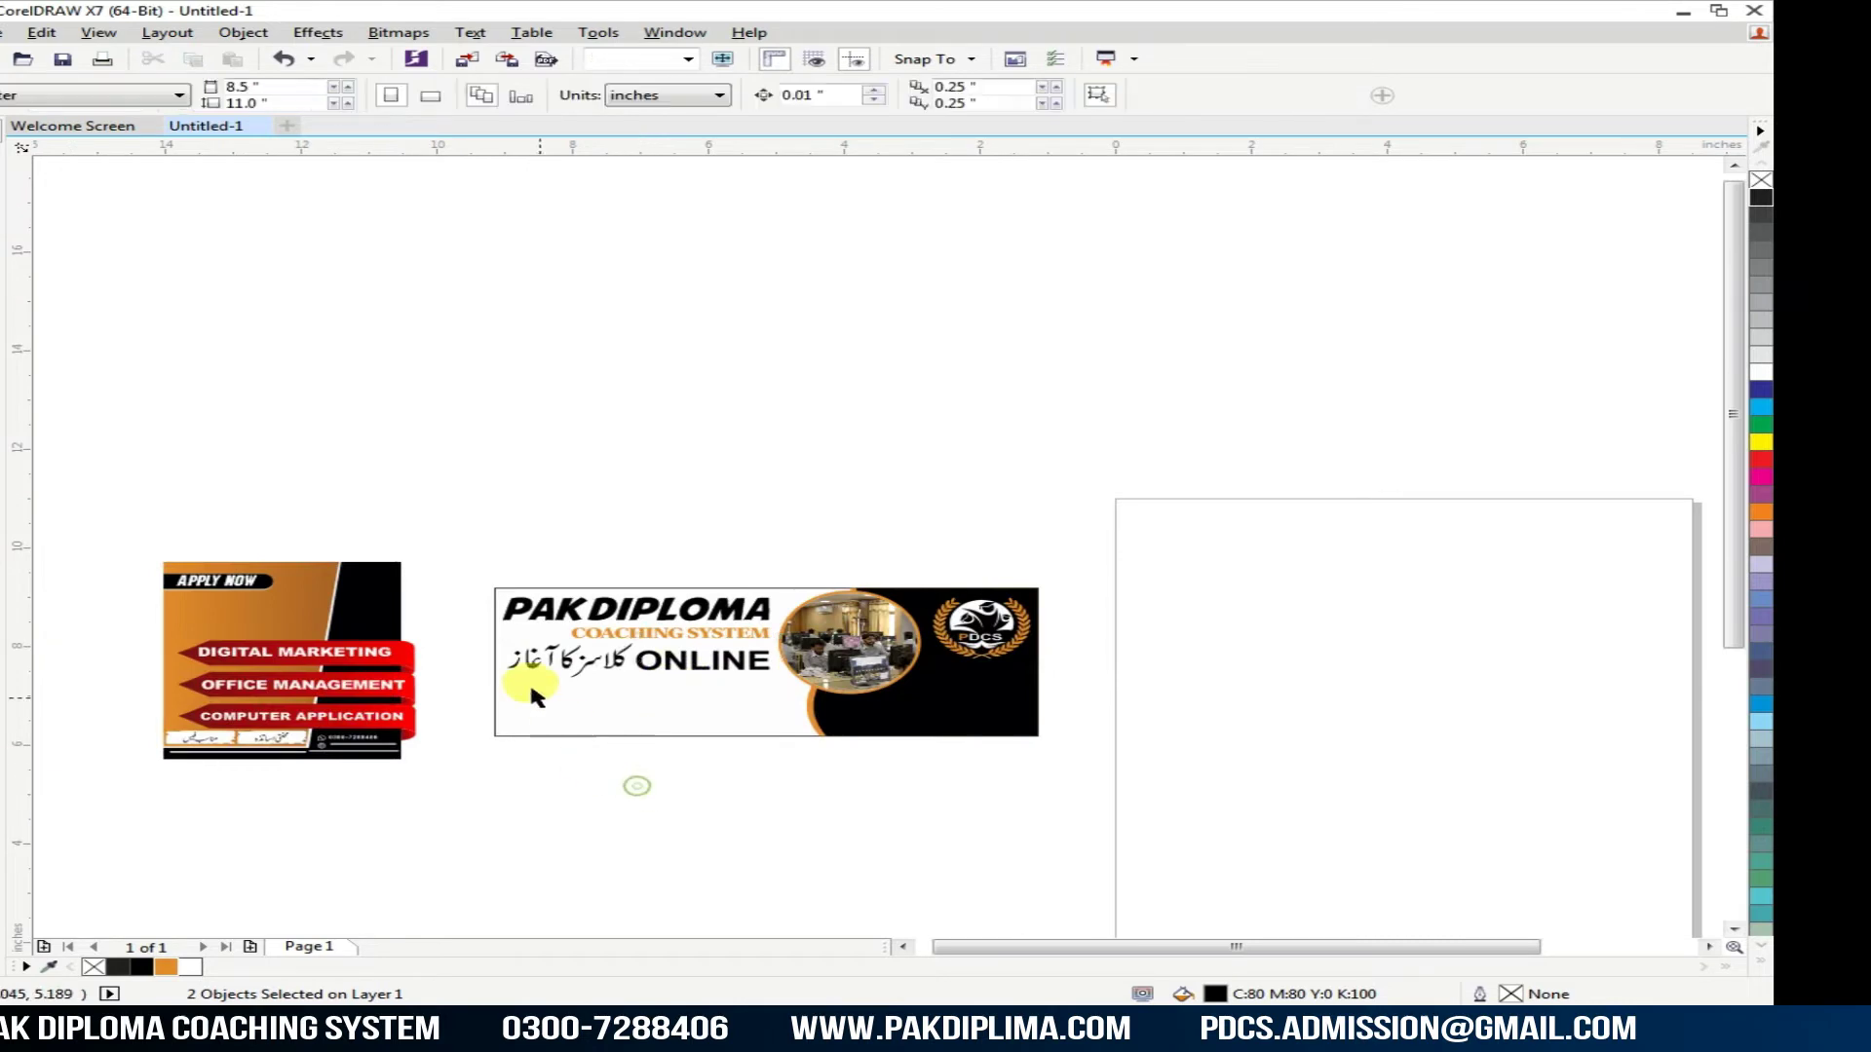
scroll(507, 672, "up", 1)
scroll(504, 671, "down", 1)
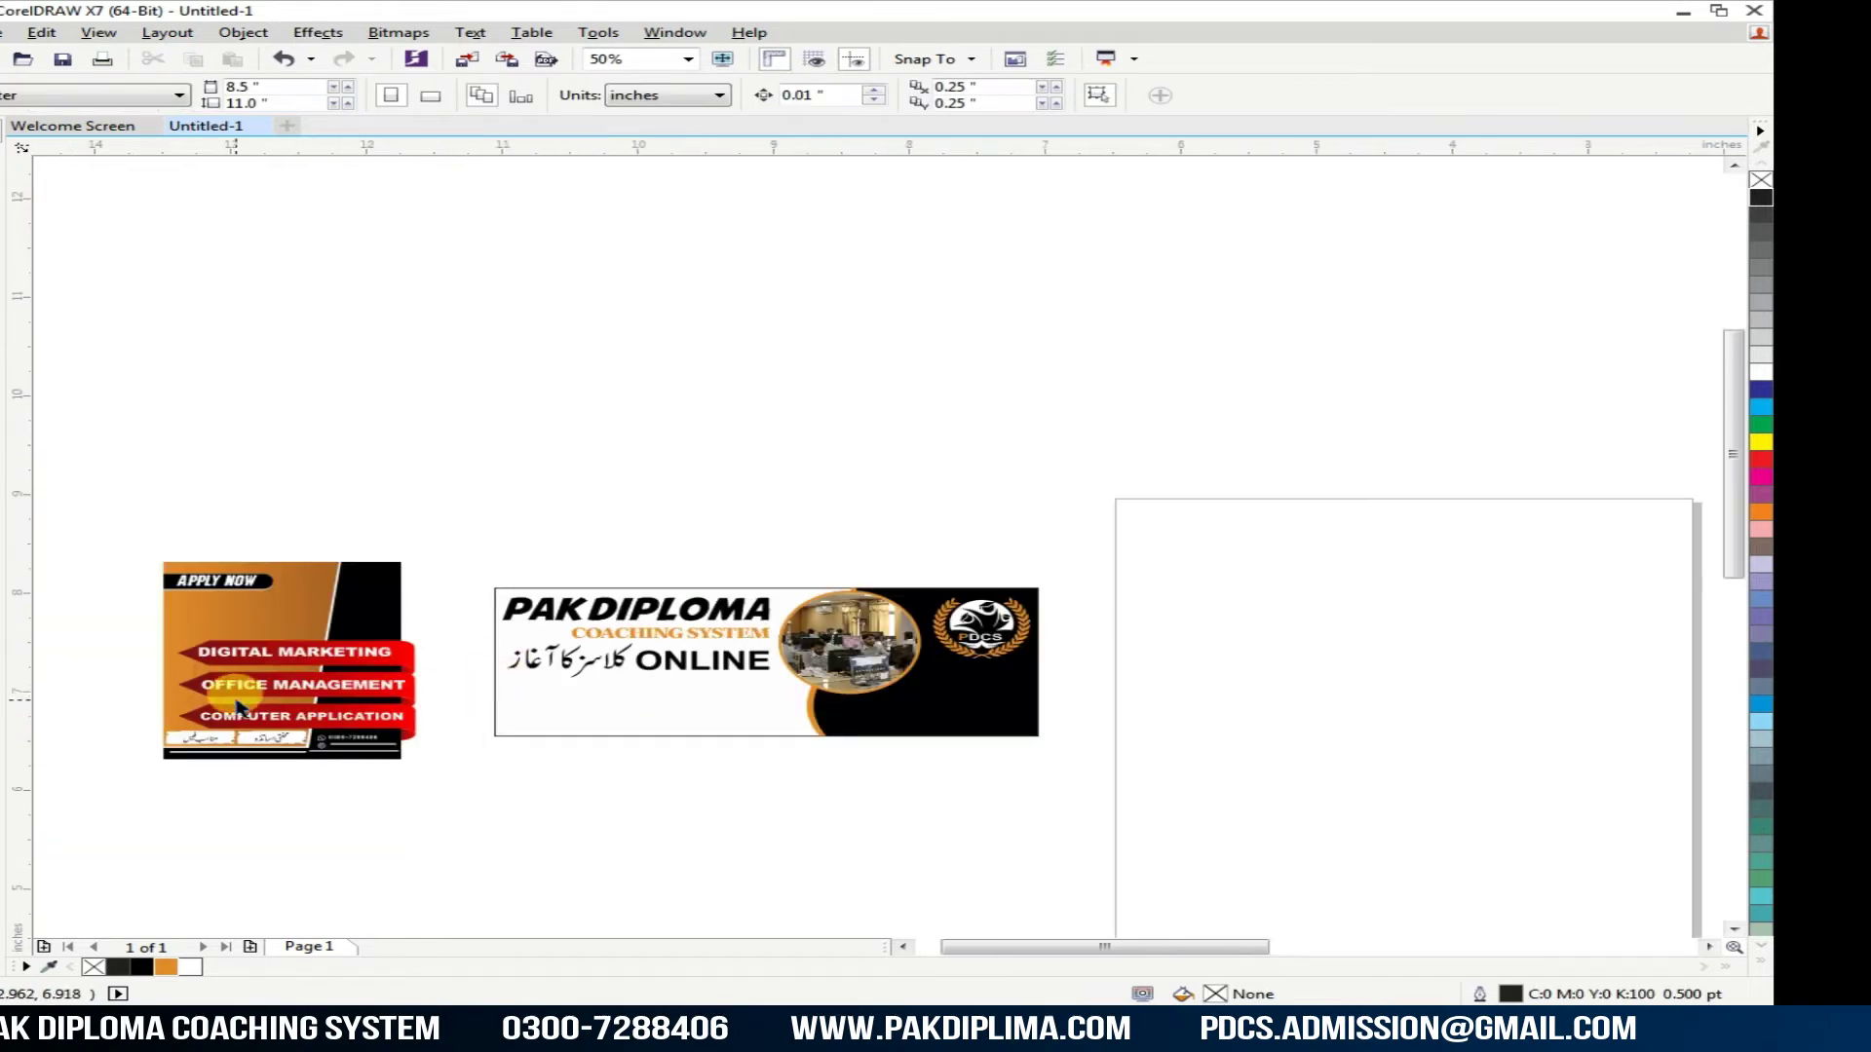
scroll(234, 697, "up", 1)
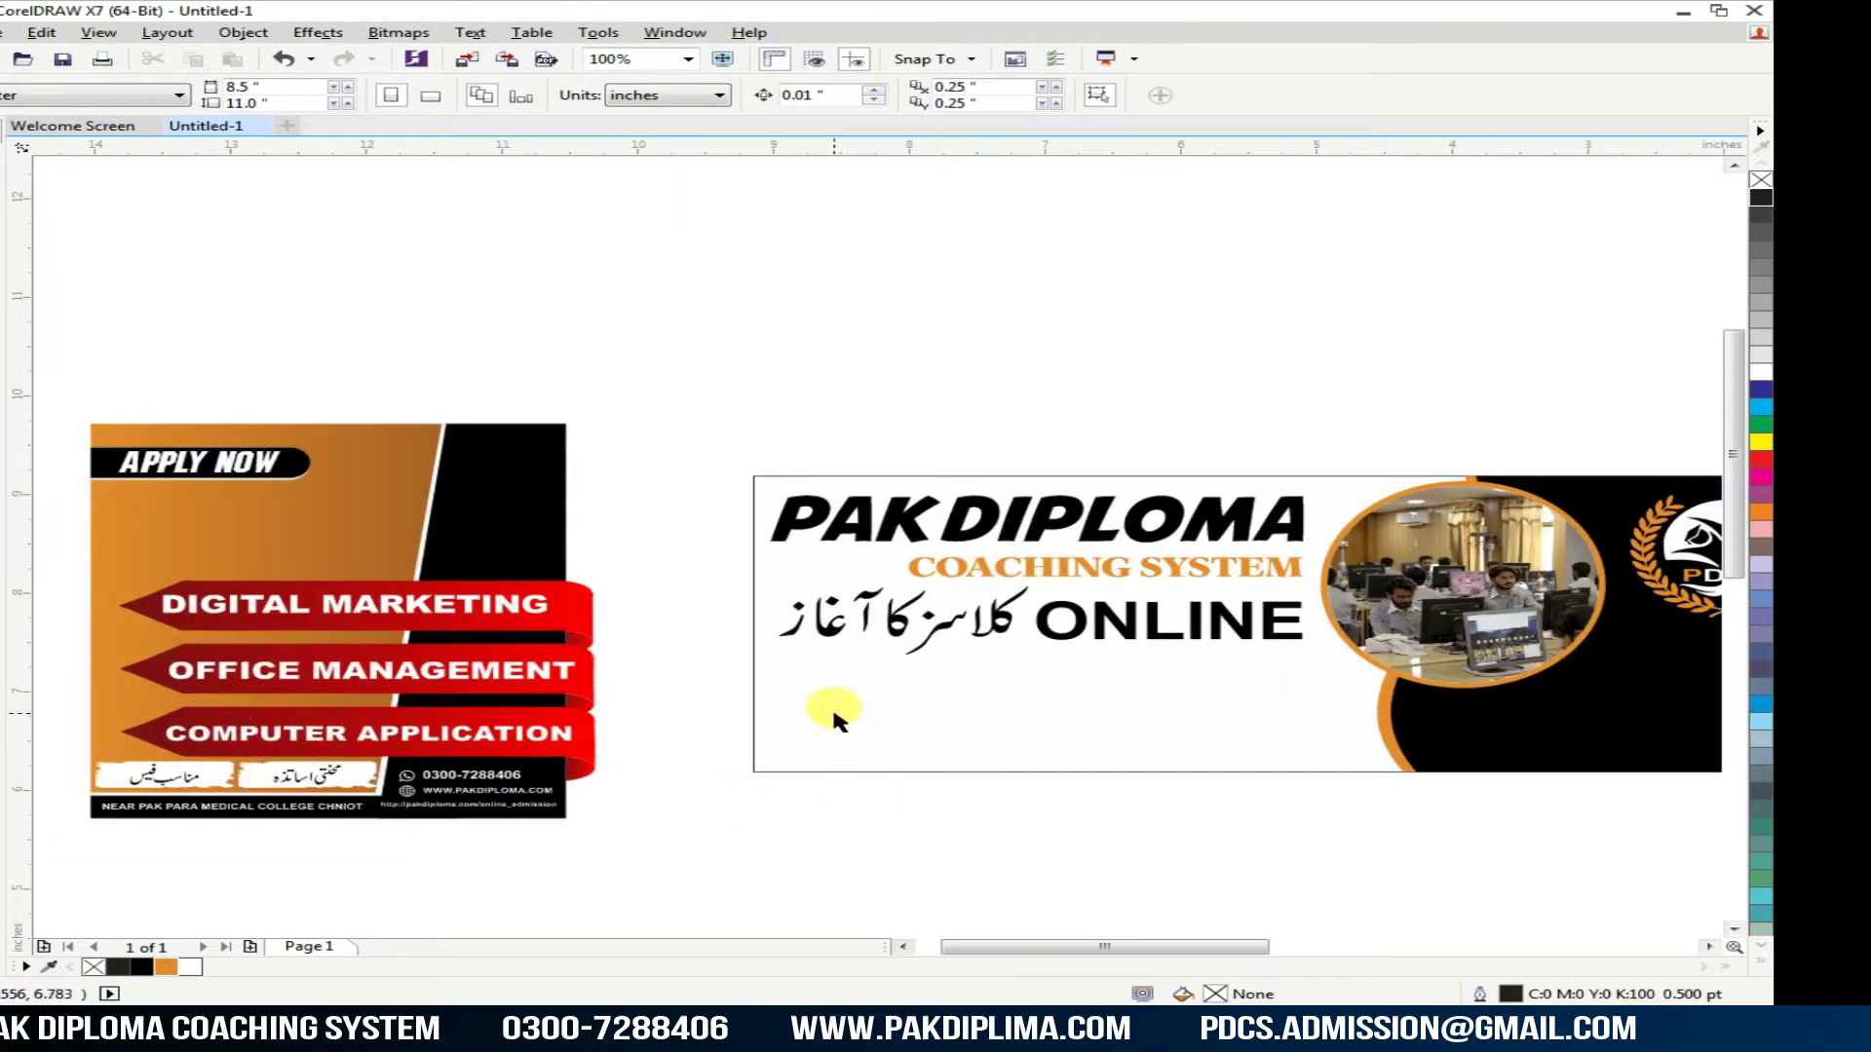
scroll(721, 715, "down", 1)
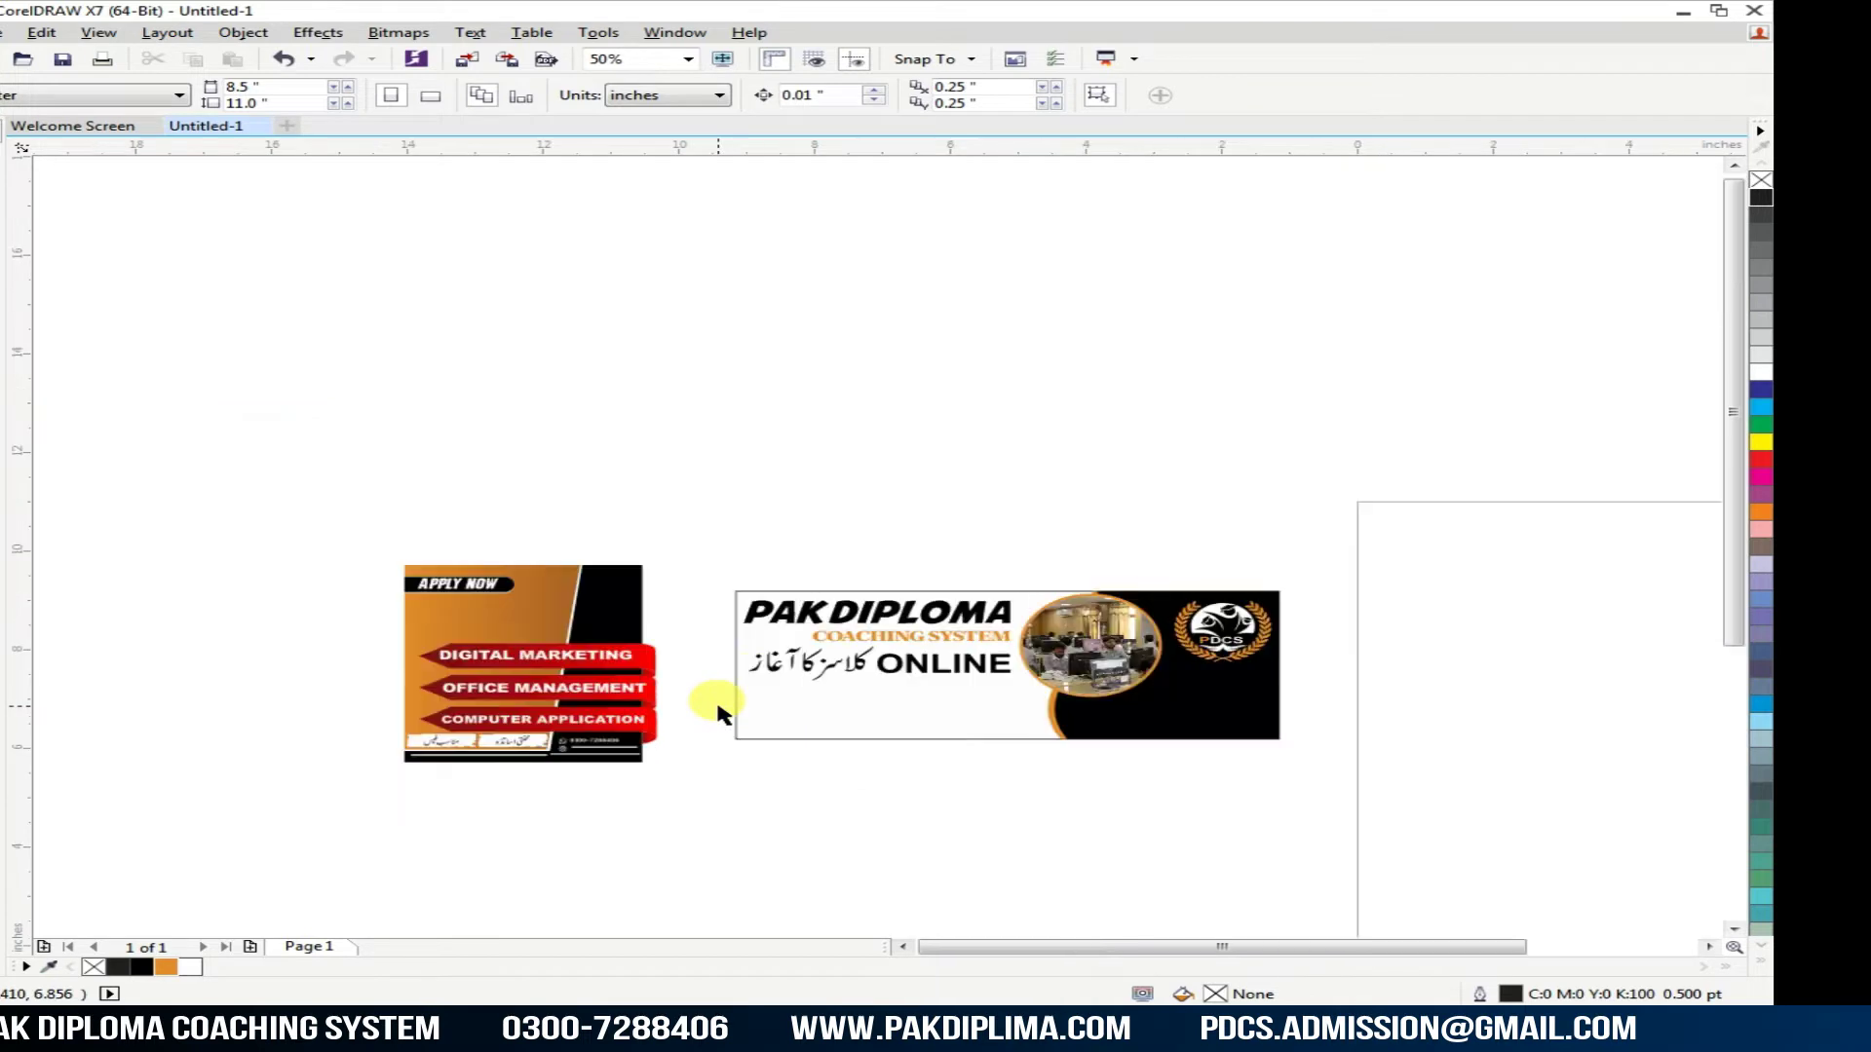
Step: Move the title, COACHING SYSTEM, Urdu and ONLINE texts together down and slightly toward the photo, leaving space above the title
left_click_drag(714, 533, 1033, 752)
scroll(906, 592, "up", 1)
key("Down")
key("Down")
key("Down")
key("Down")
key("Down")
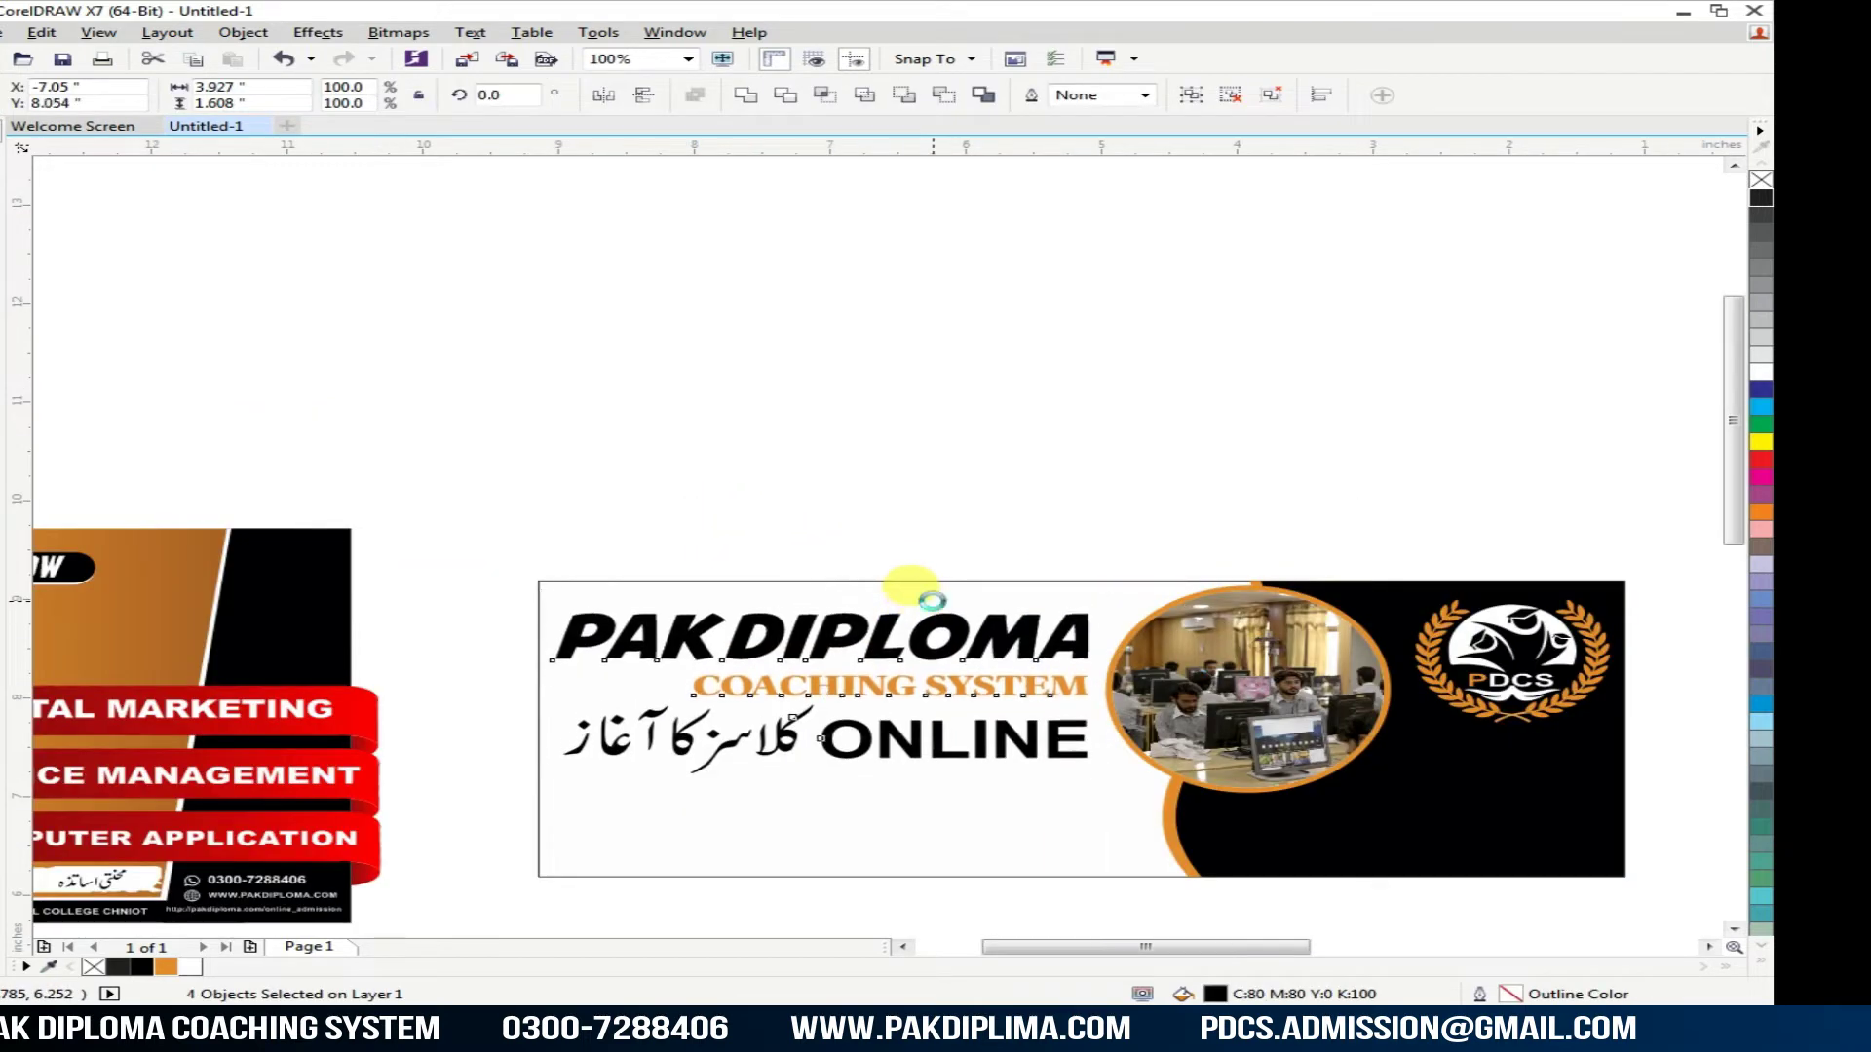
key("Down")
key("Down")
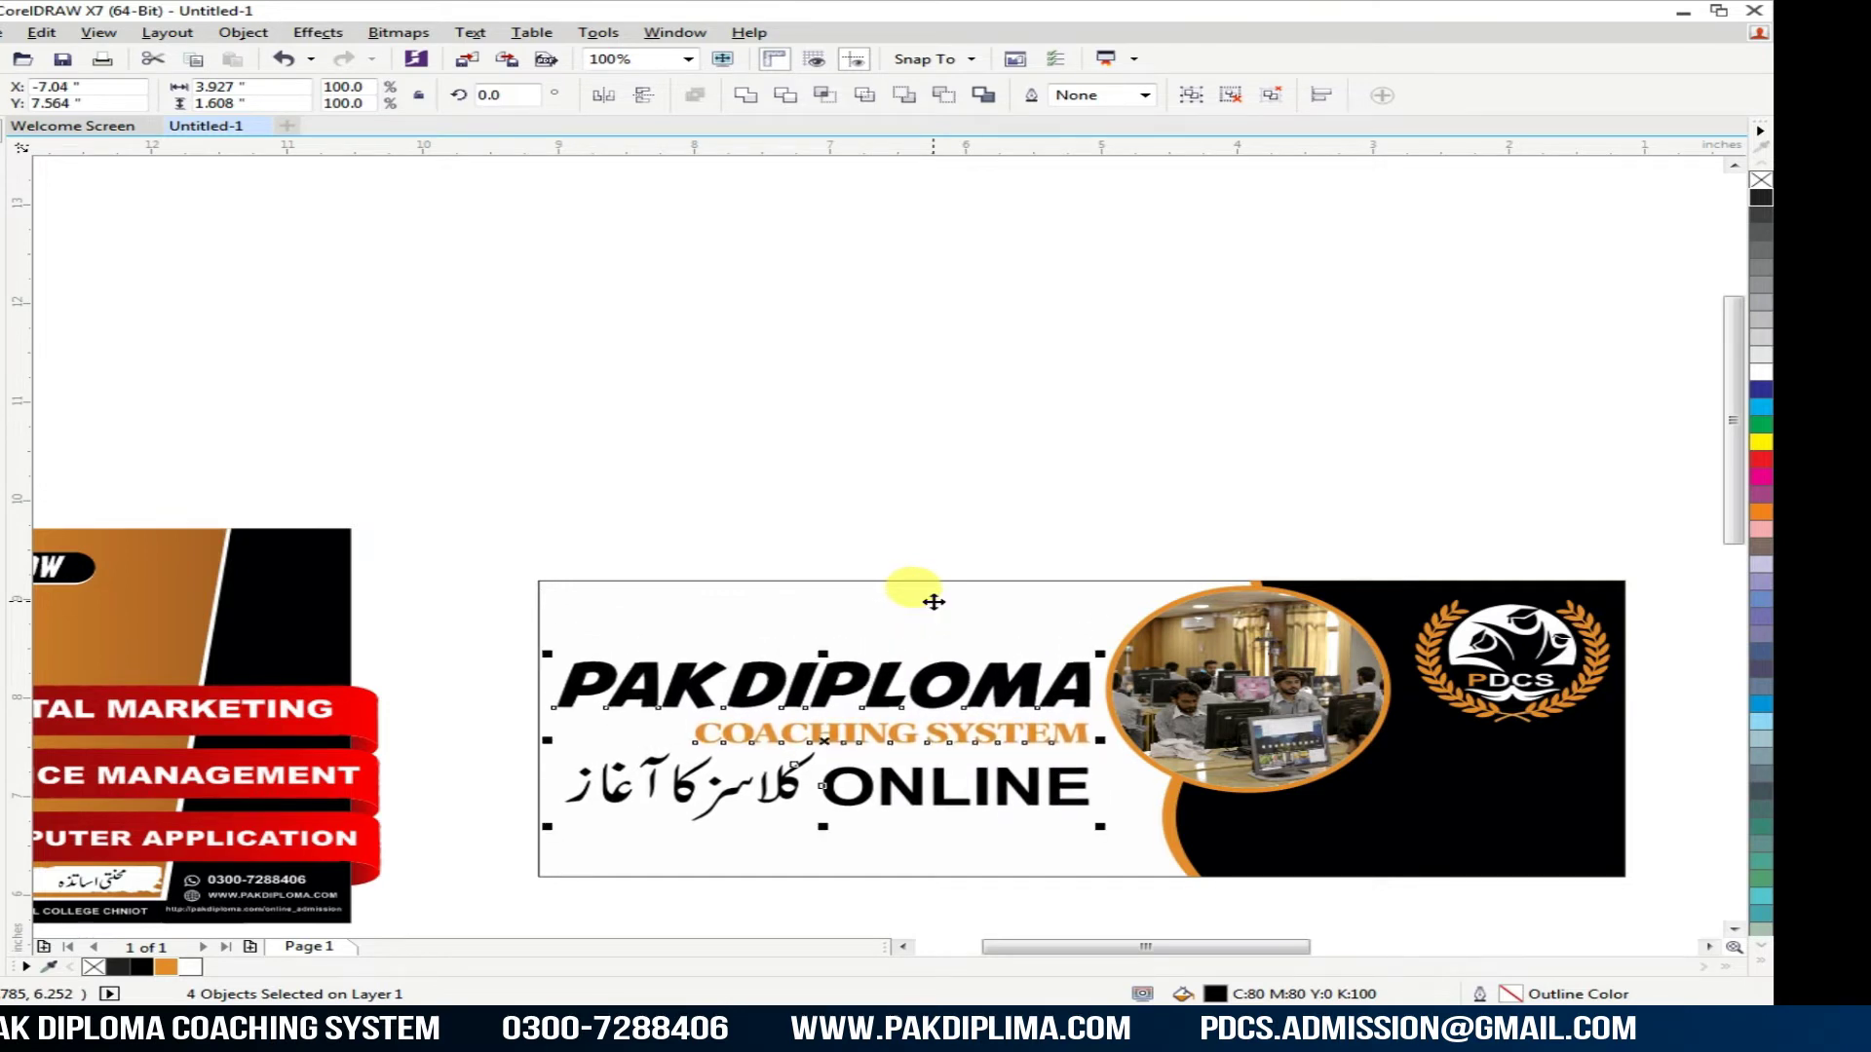
key("Right")
left_click(902, 522)
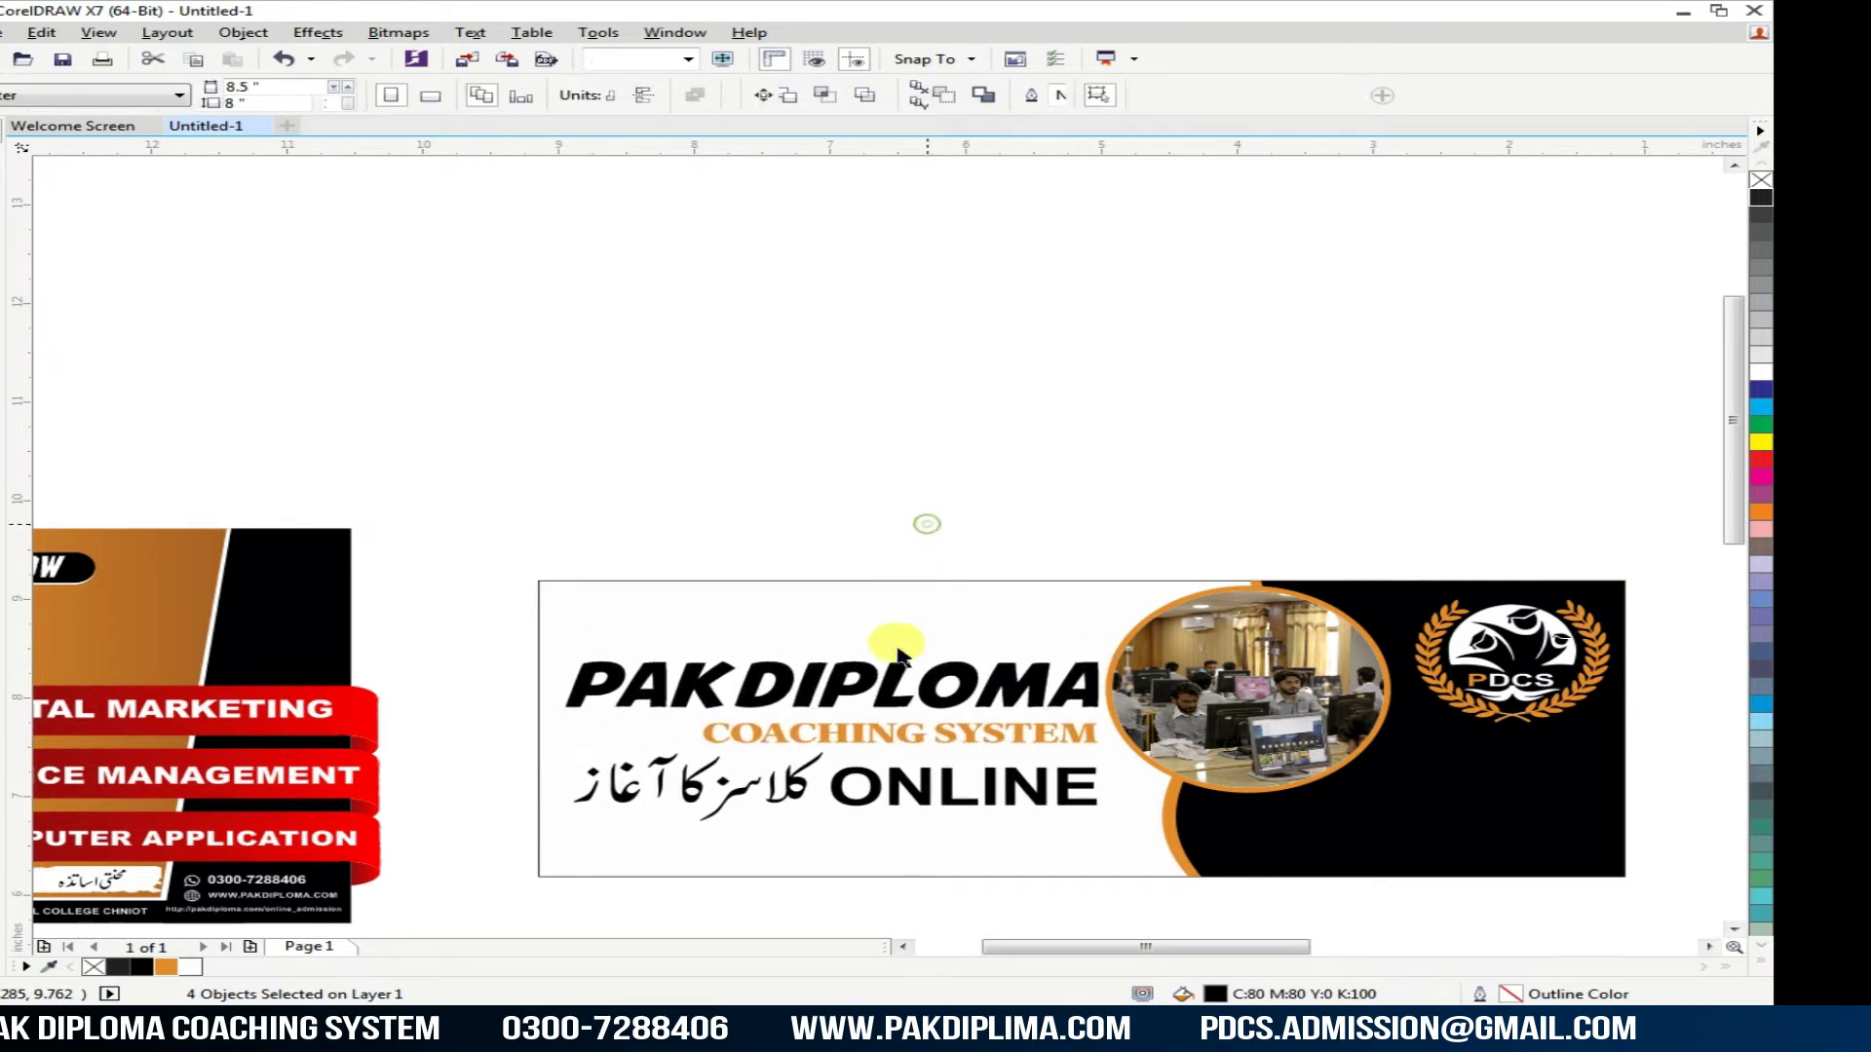
Step: Draw a rectangle about 3.56 x 0.83 inches above the PAK DIPLOMA title, overlapping the banner's upper edge
scroll(881, 673, "down", 1)
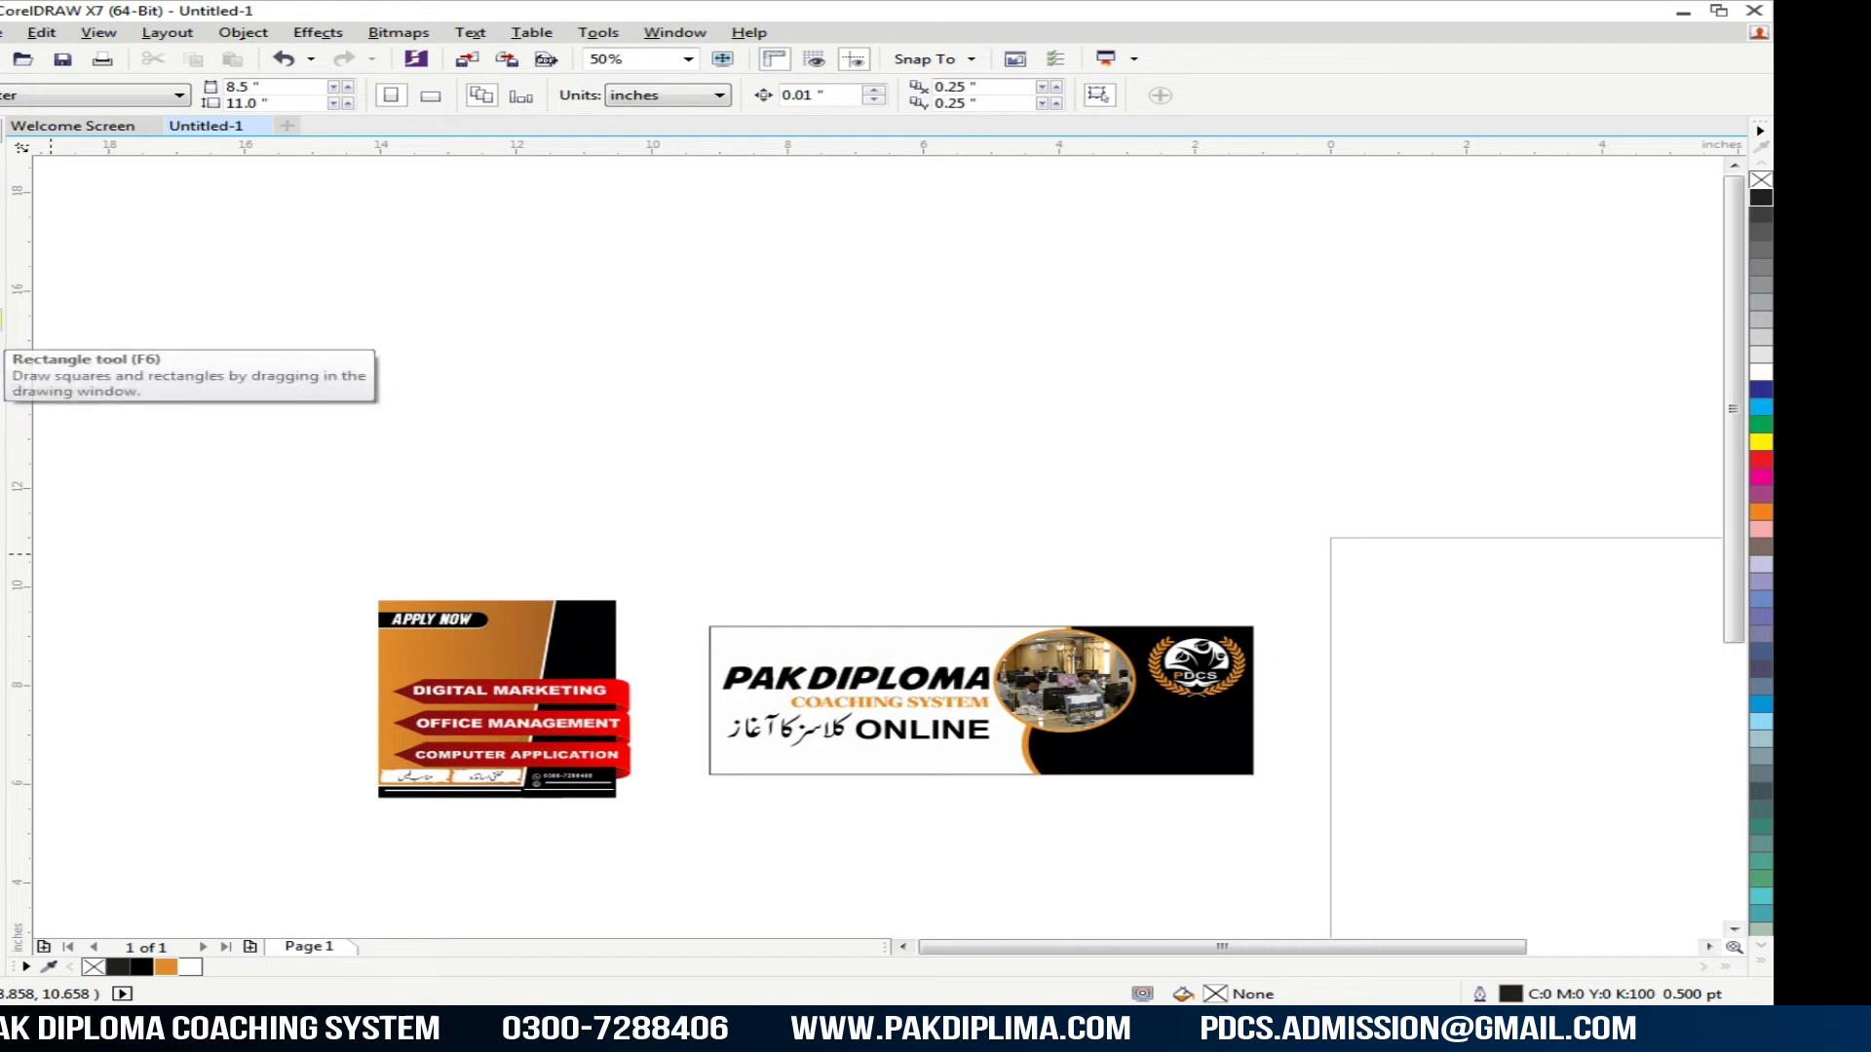
left_click(5, 328)
scroll(875, 627, "up", 1)
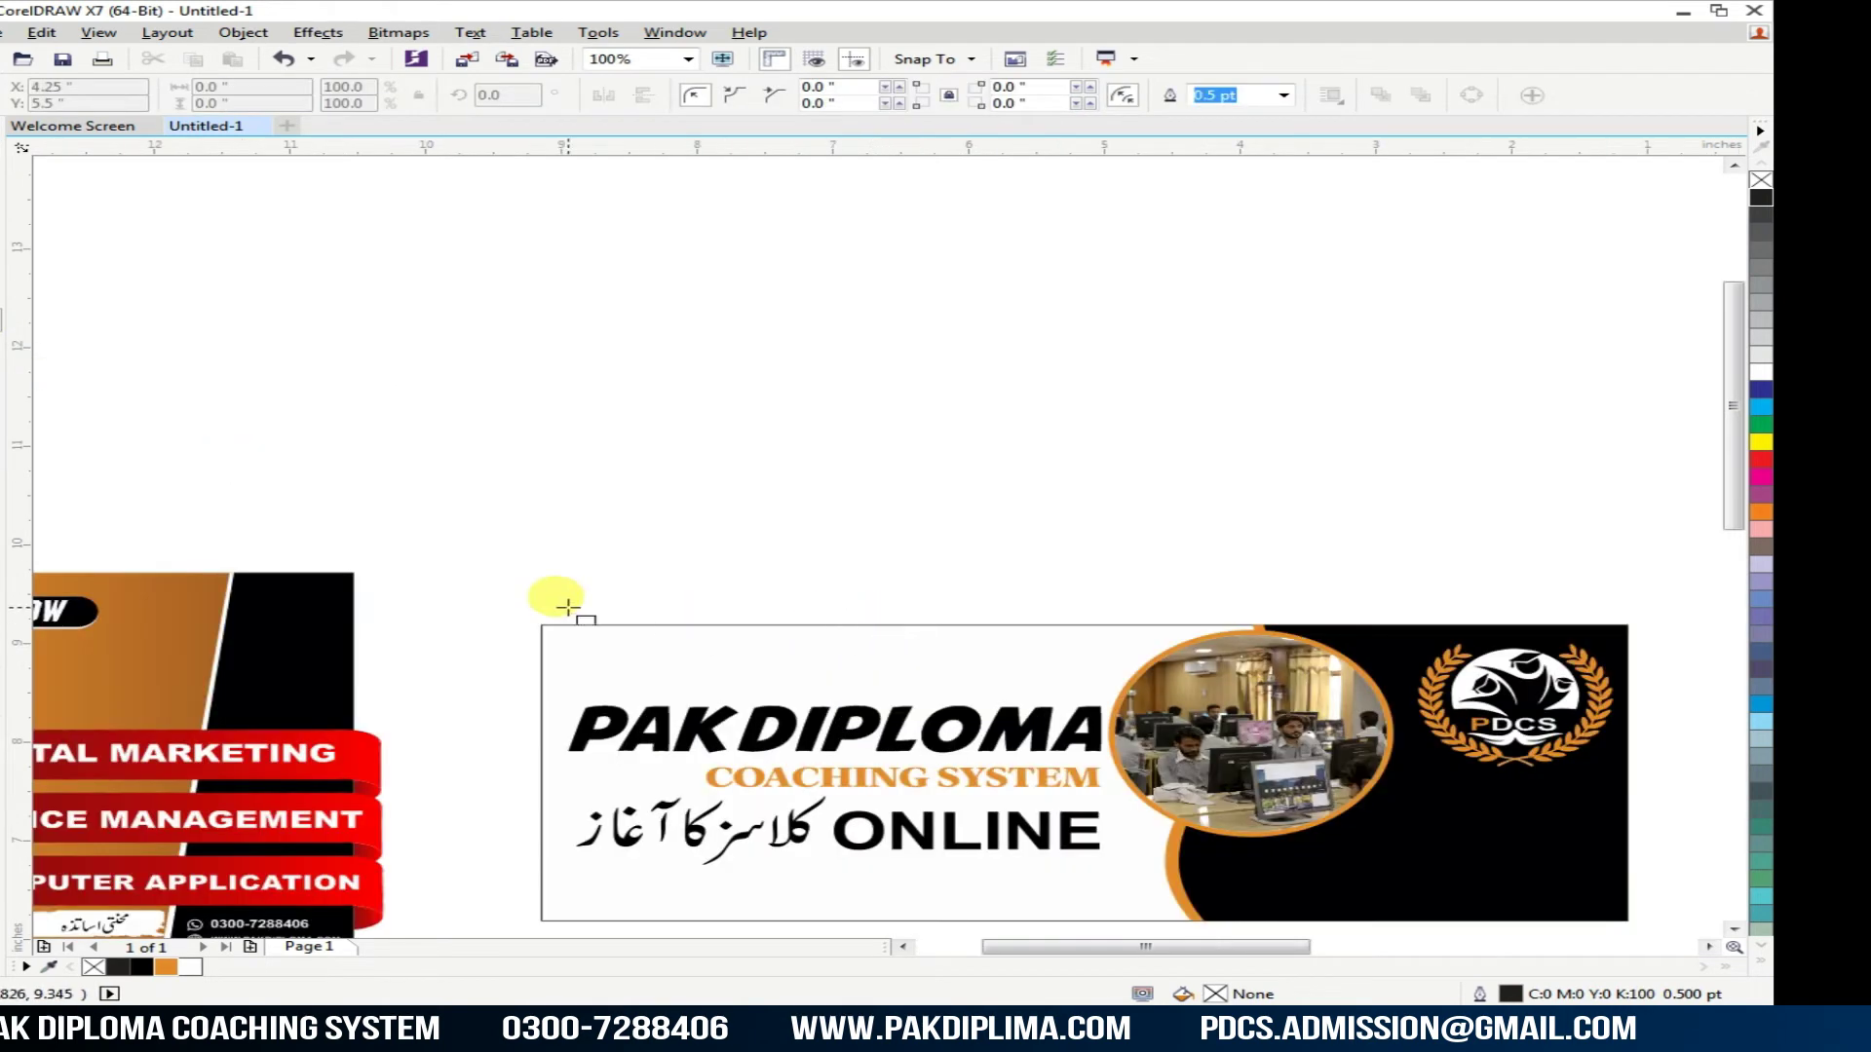
scroll(539, 597, "up", 1)
left_click_drag(544, 599, 1511, 763)
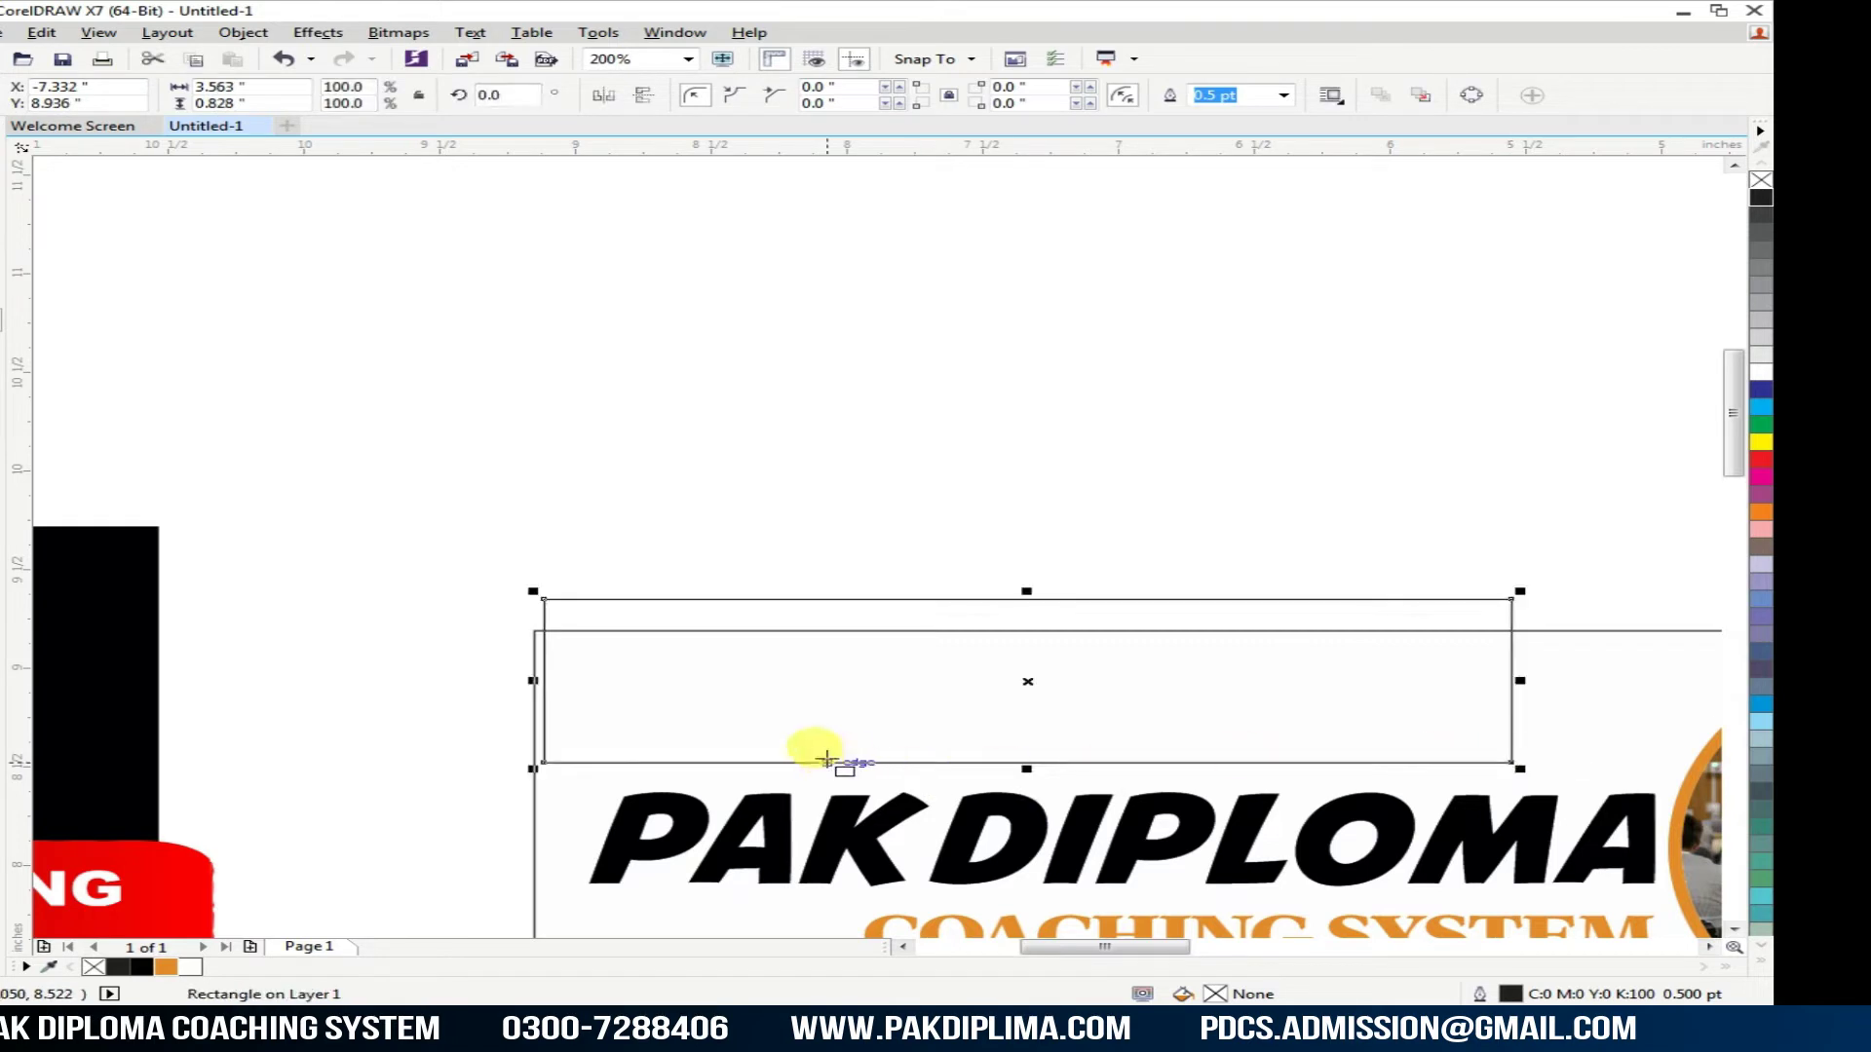
Step: Convert the rectangle above the title to curves and shift its two lower nodes right, making a parallelogram about 3.75 inches wide
left_click(0, 179)
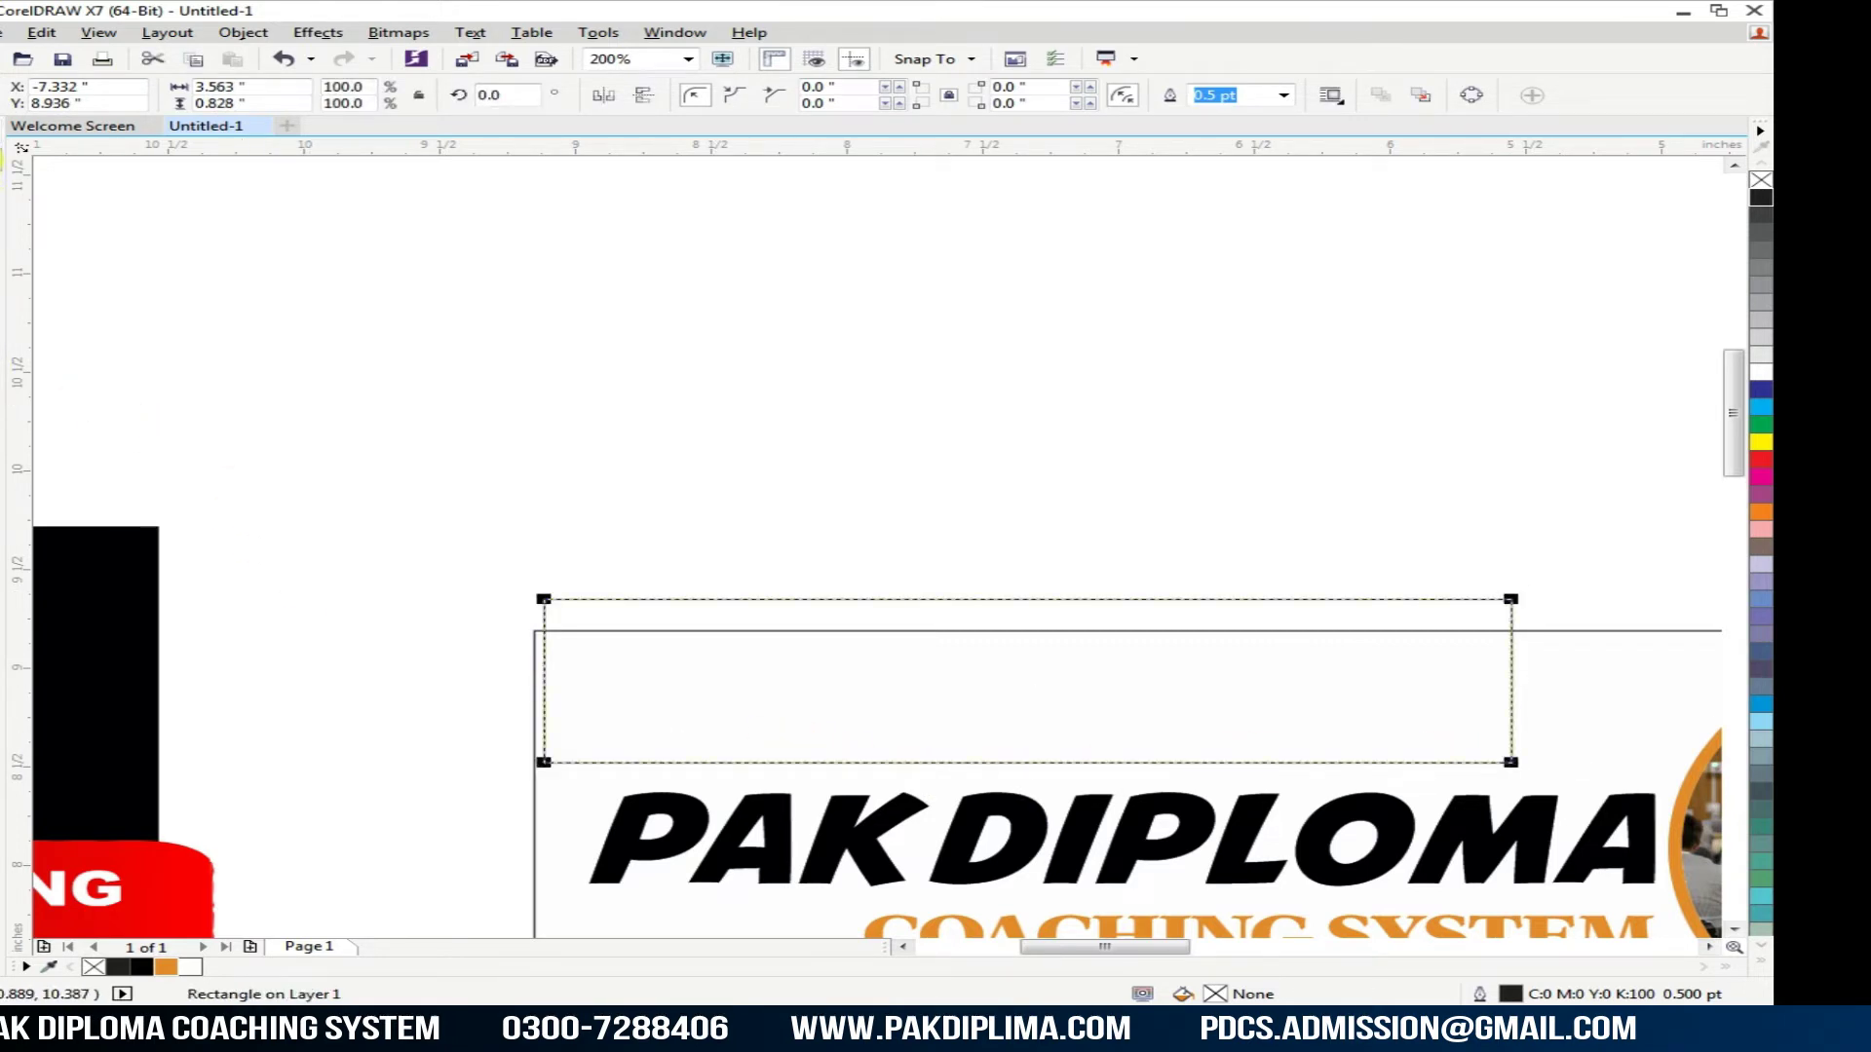
key("ctrl+q")
left_click_drag(369, 748, 1737, 817)
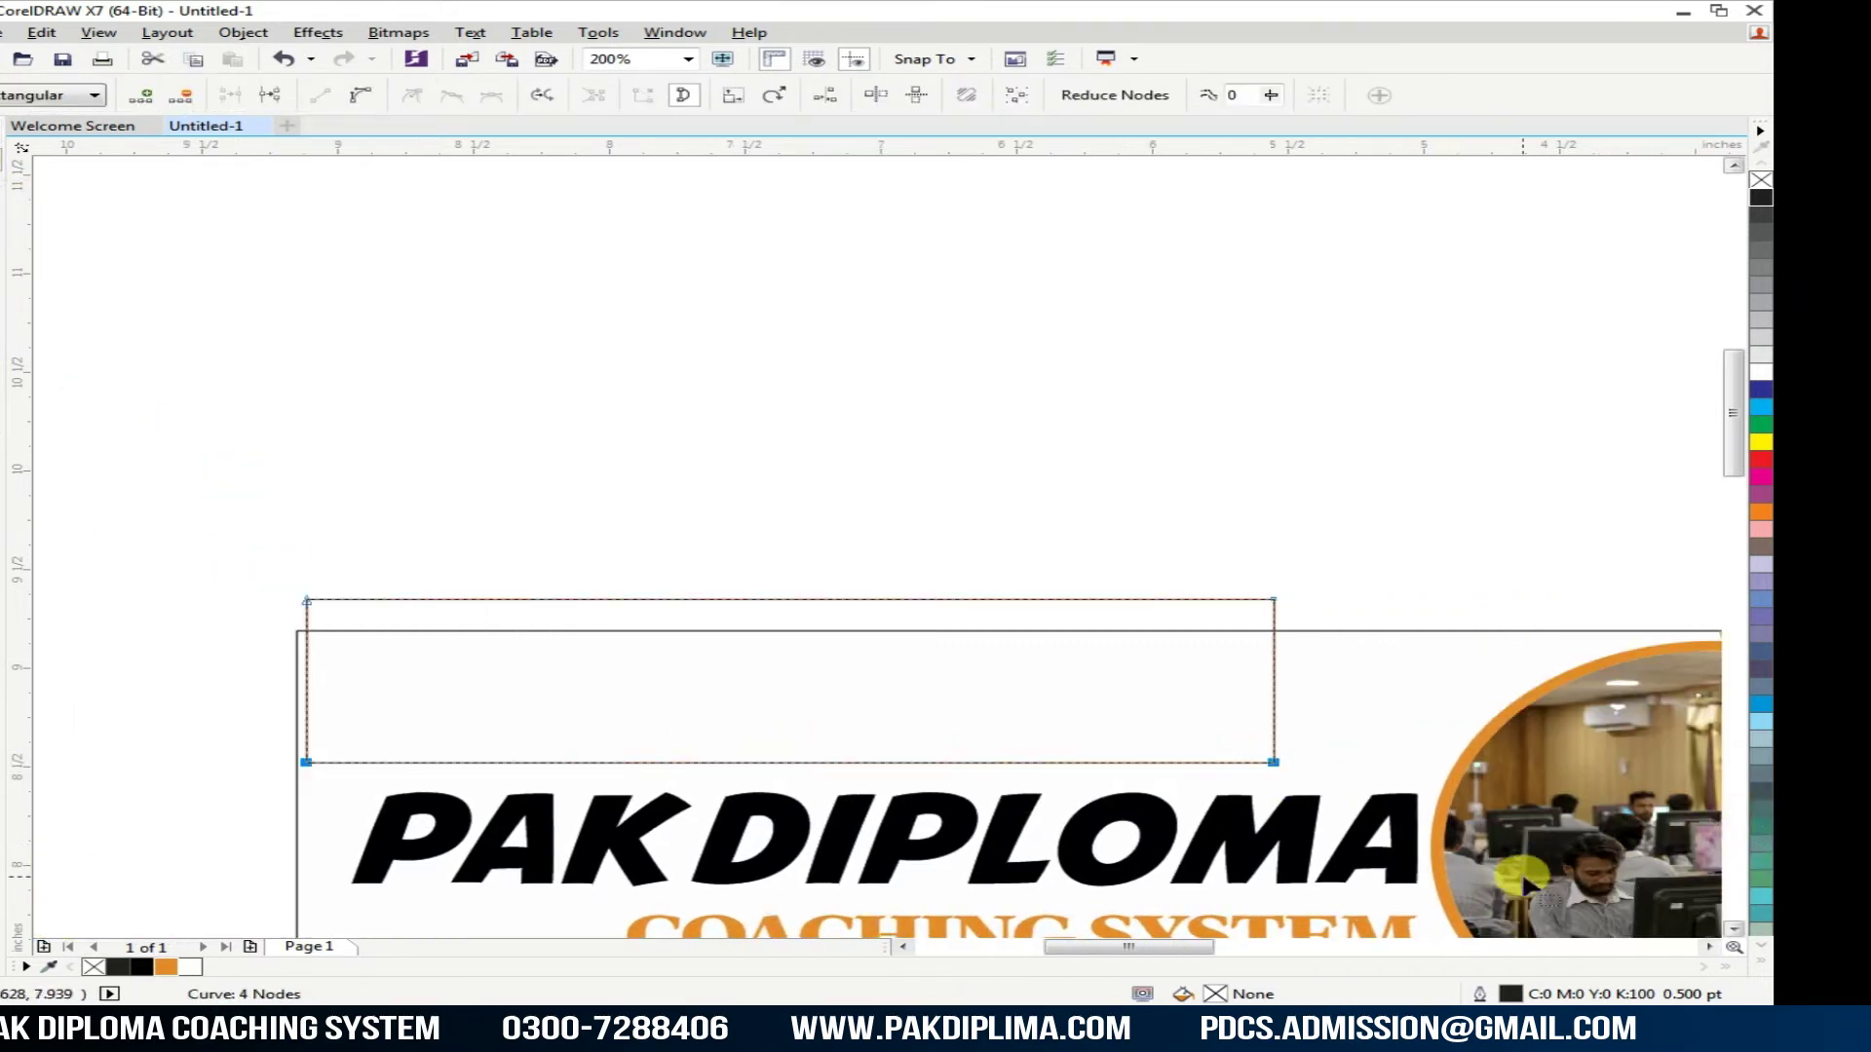
key("Right")
key("Right")
key("Right")
key("Right")
key("Right")
key("Right")
key("Right")
key("Right")
key("Right")
key("Right")
key("Right")
key("Right")
key("Right")
key("Right")
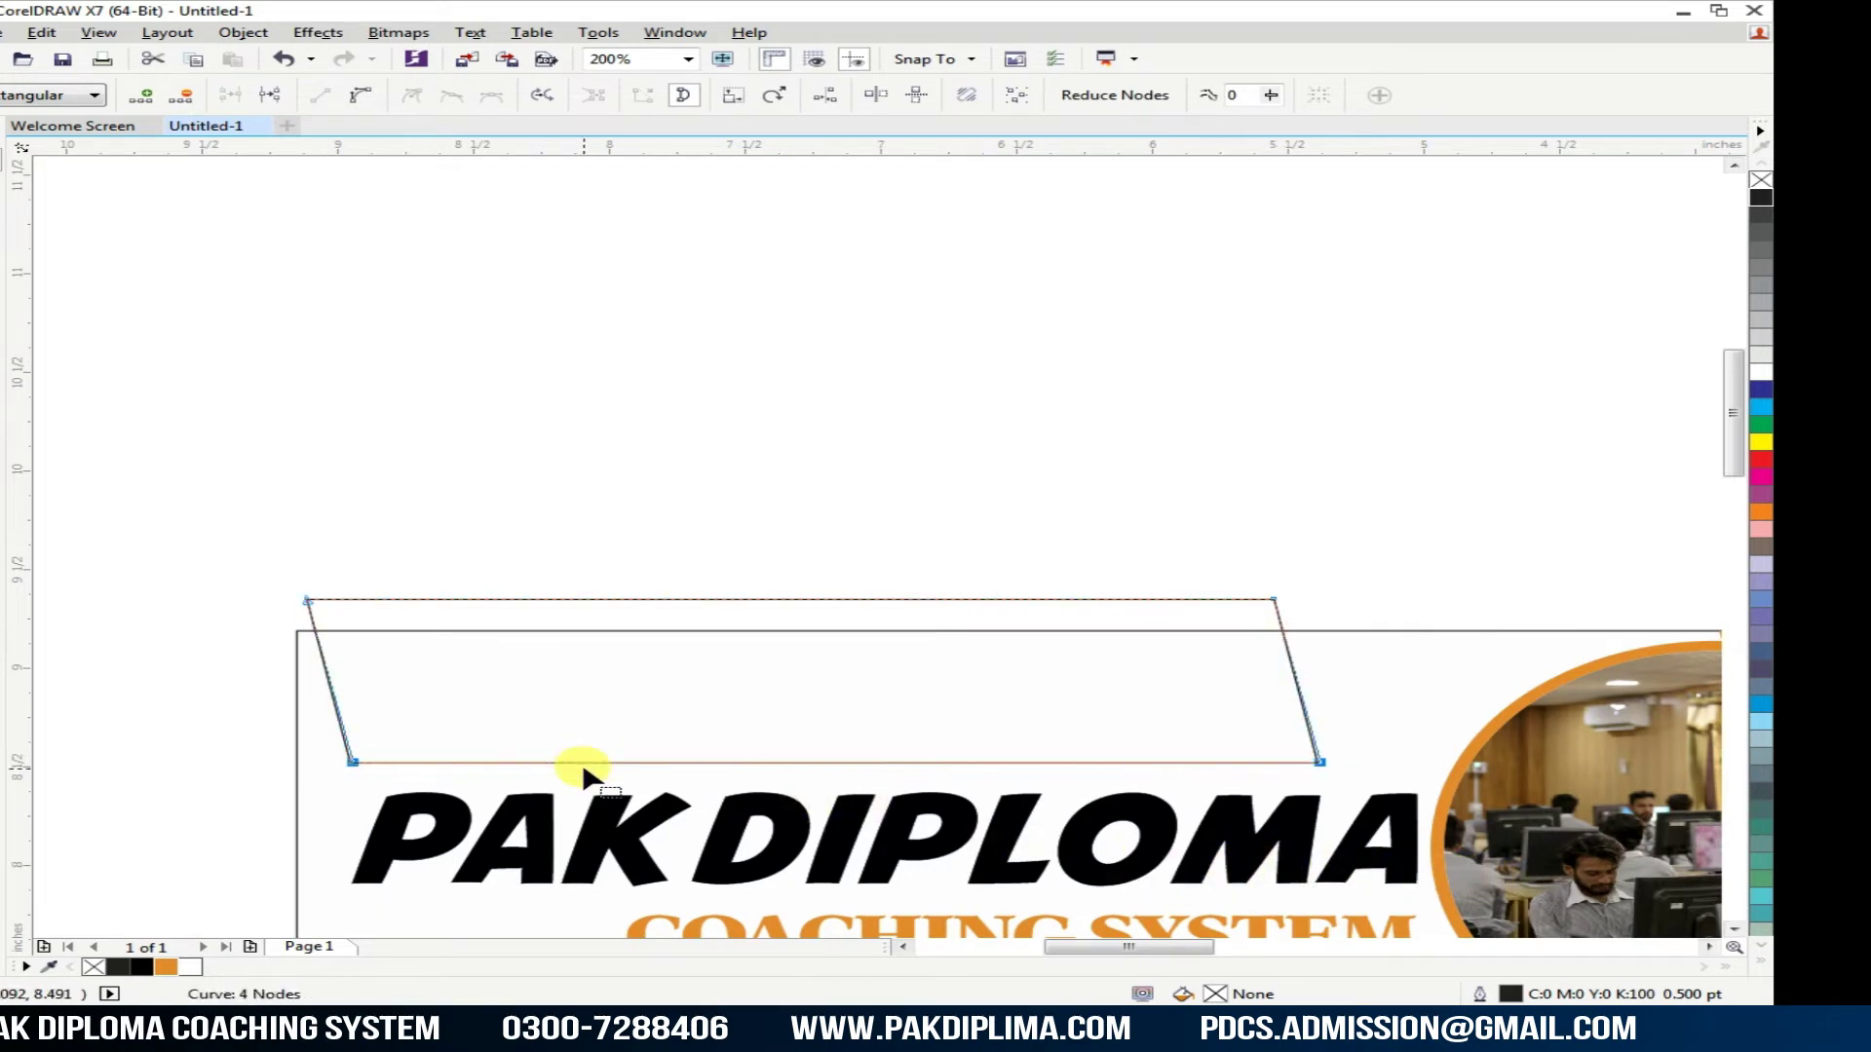
key("Right")
key("Right")
key("Right")
key("Right")
key("Right")
key("space")
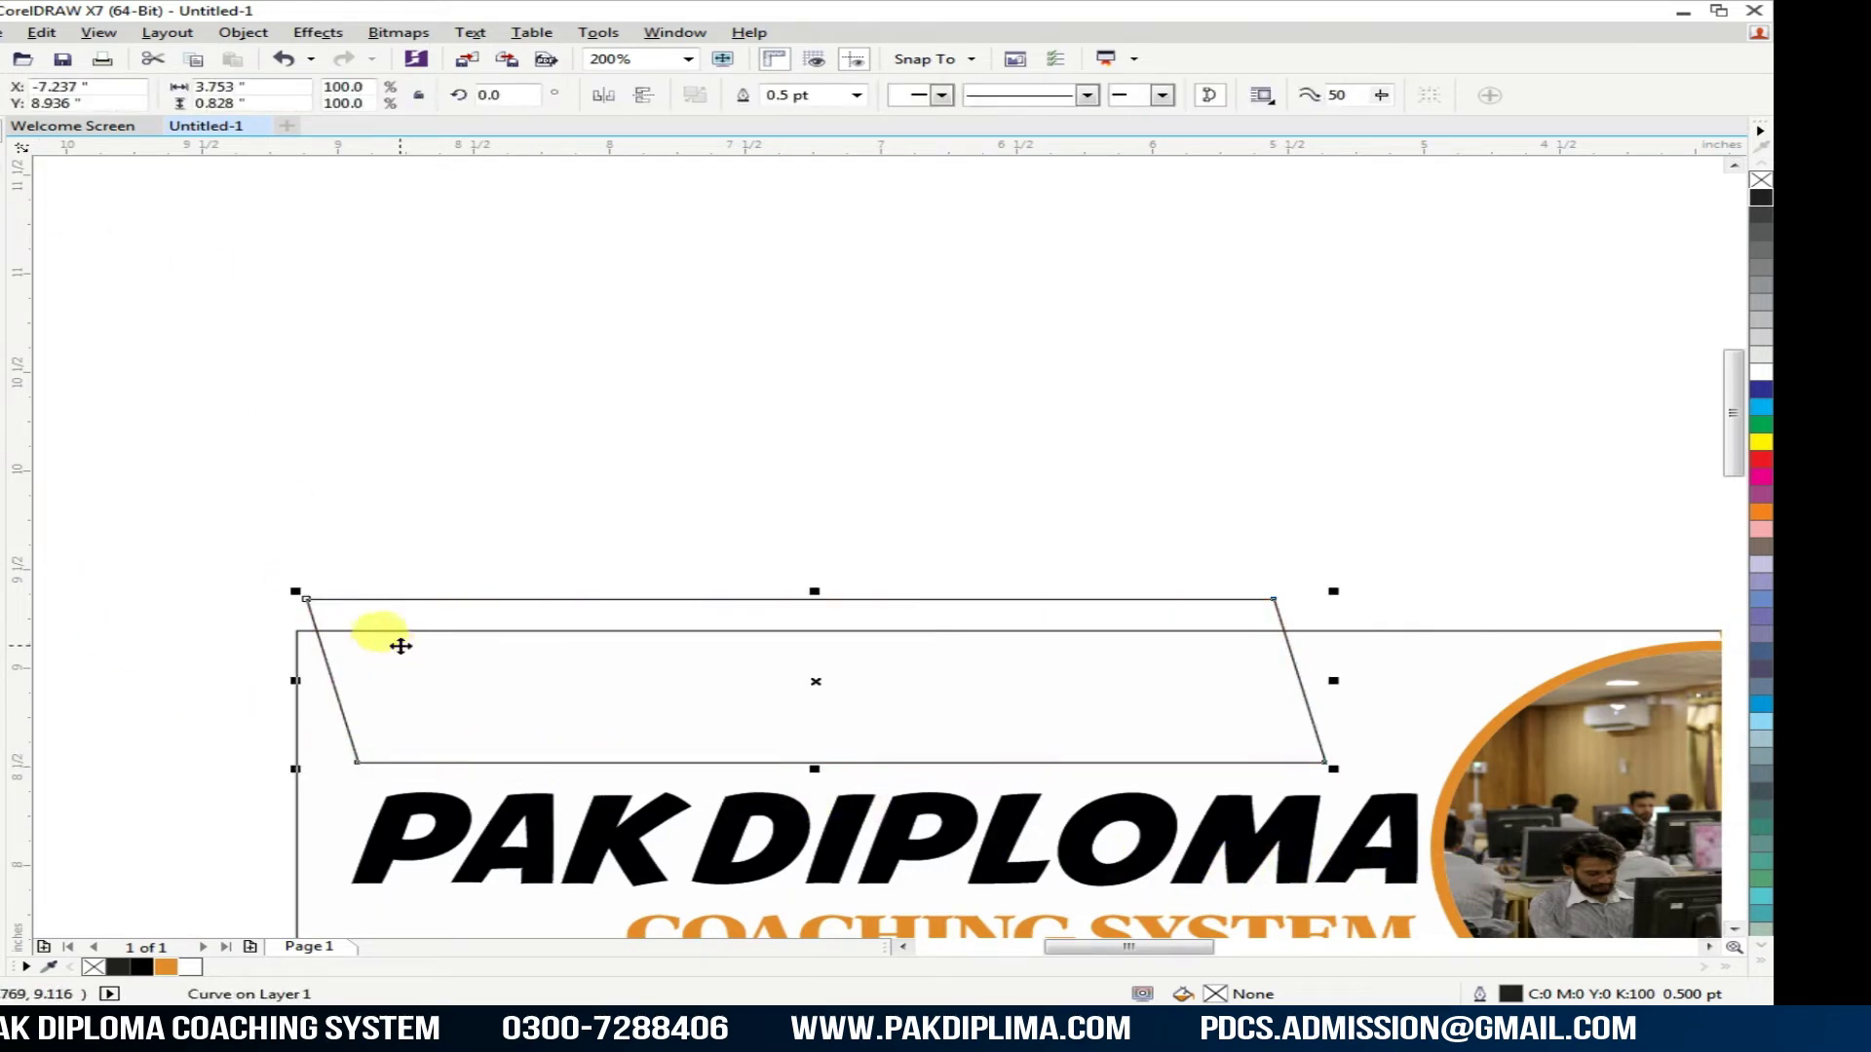
left_click(1757, 461)
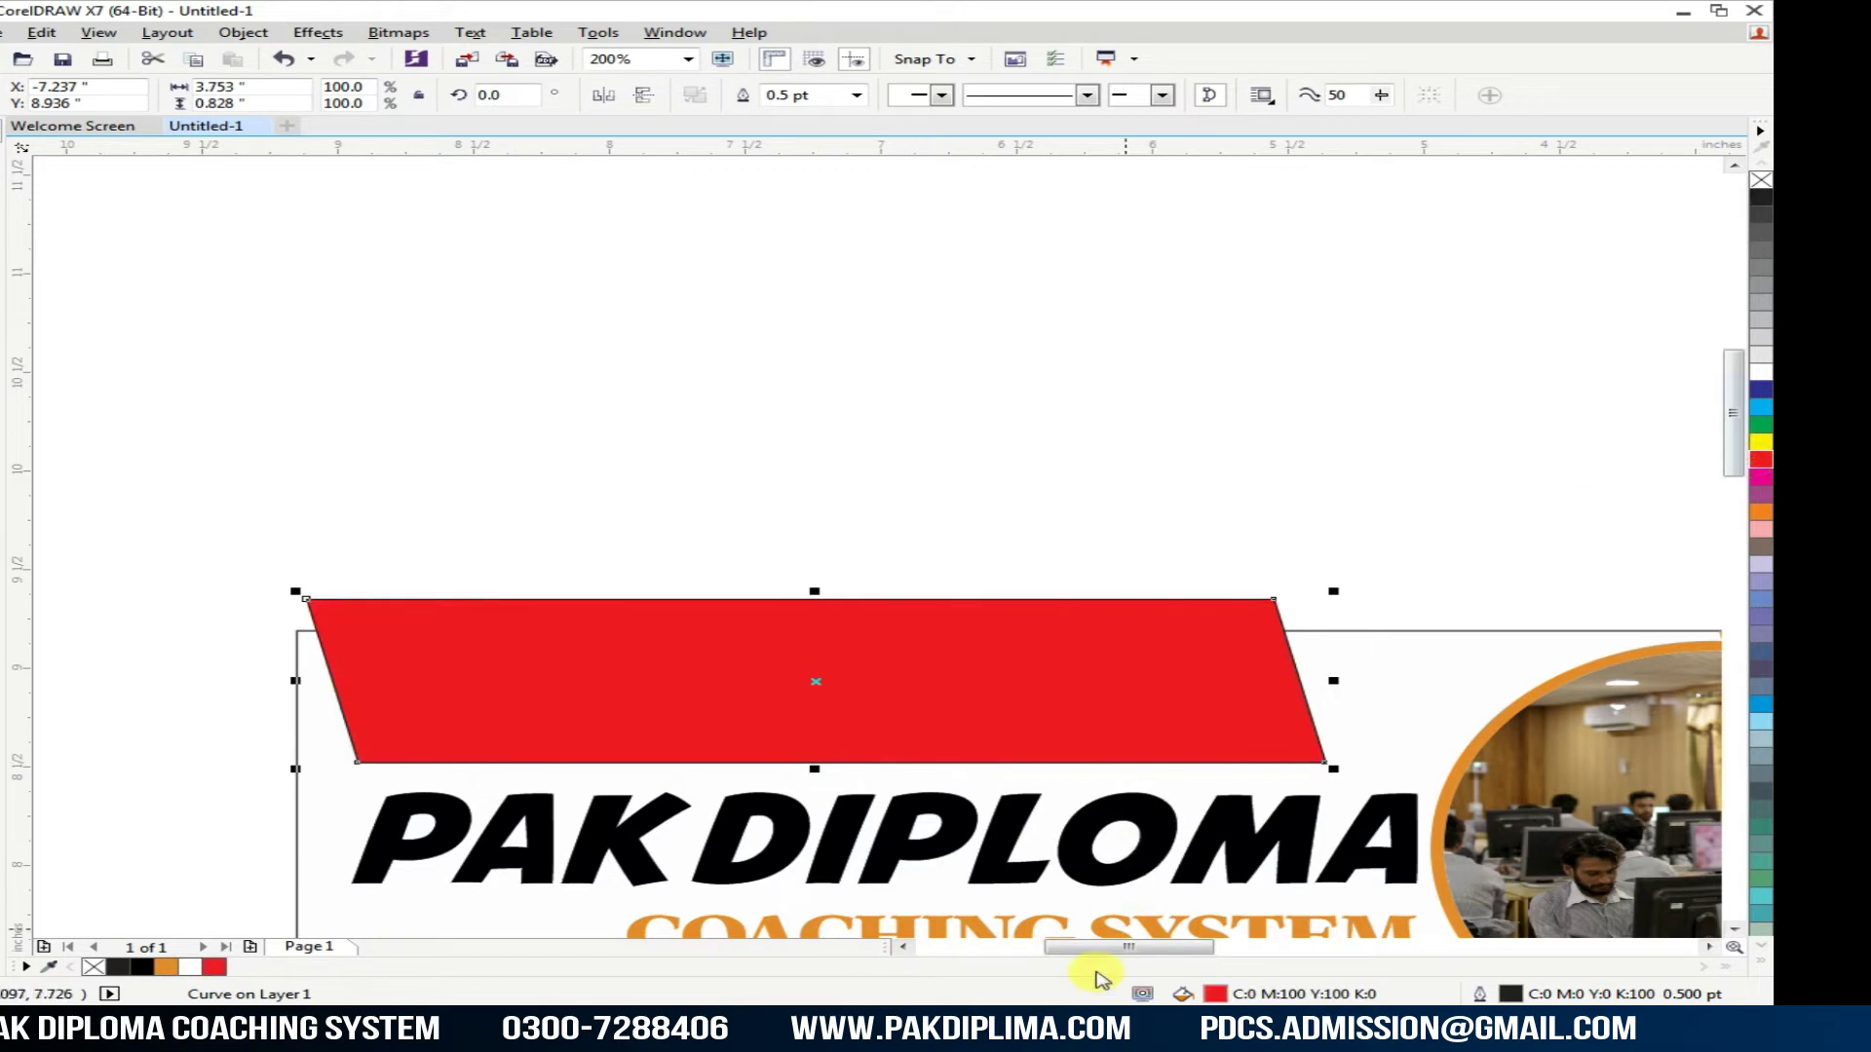
double_click(1212, 992)
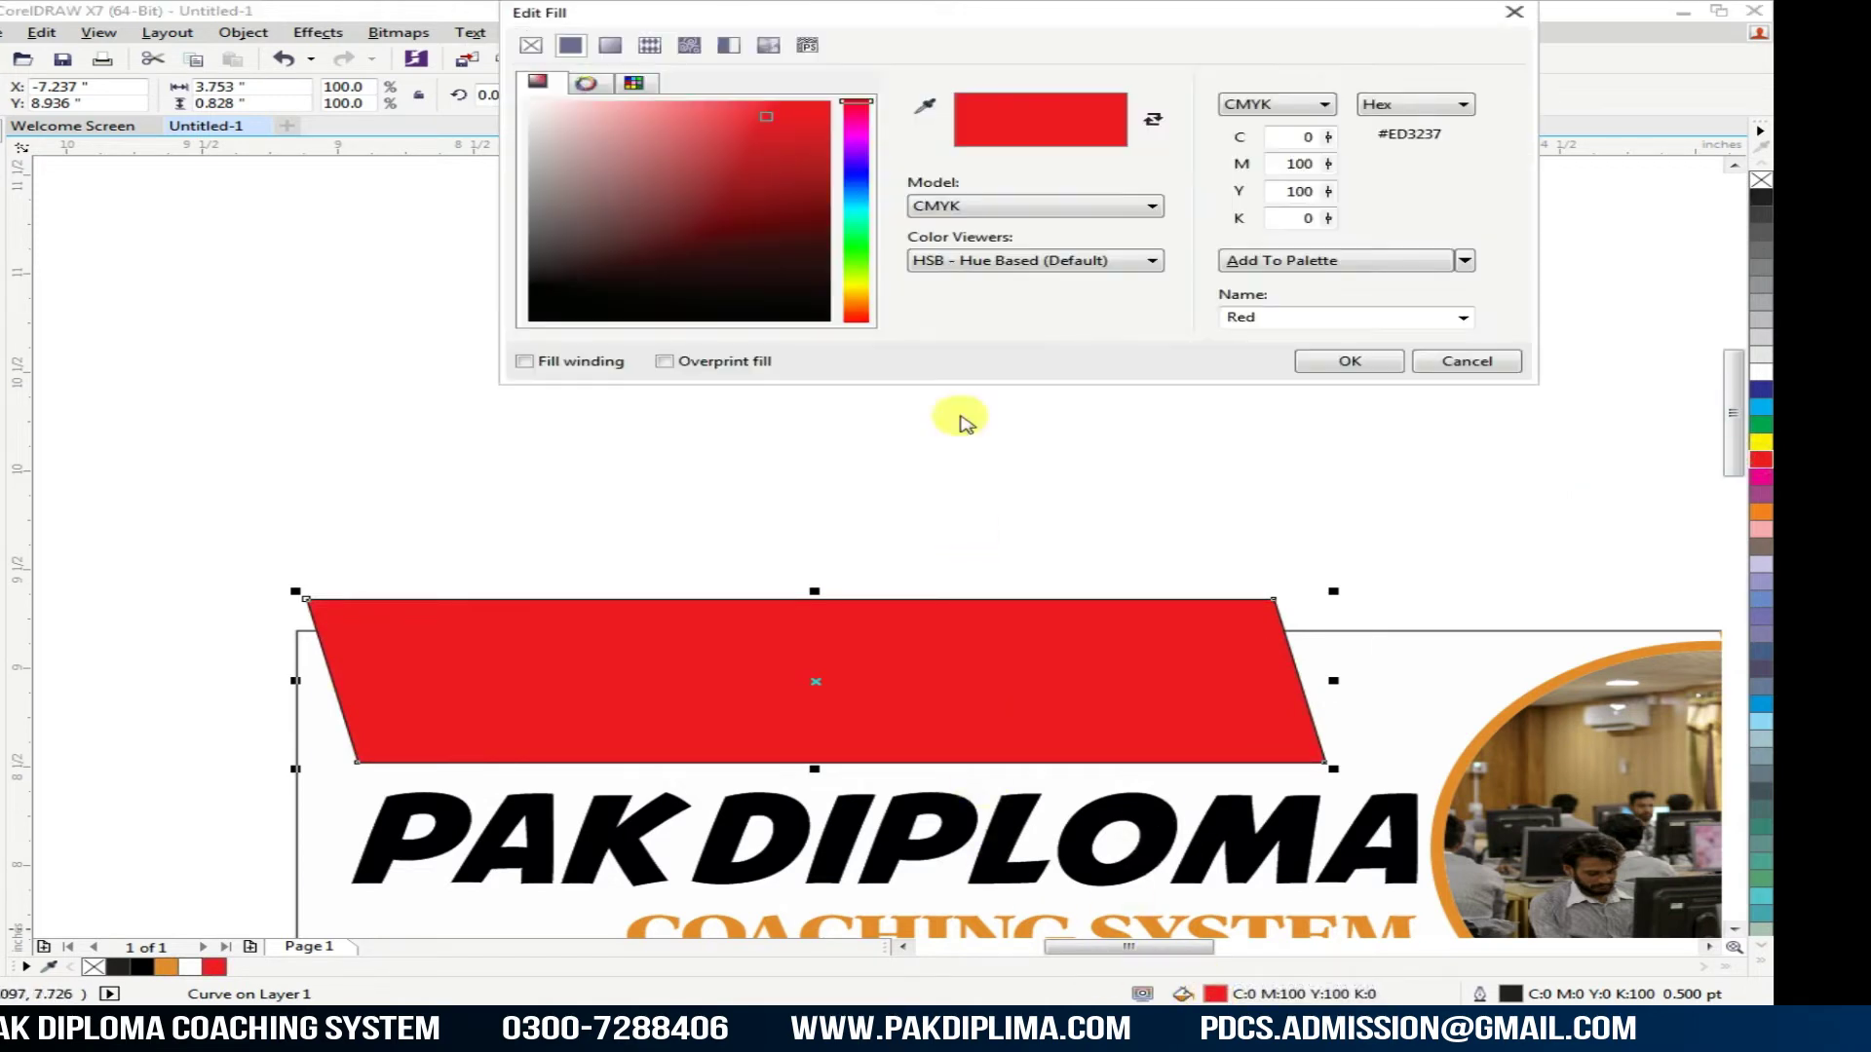
left_click(1466, 361)
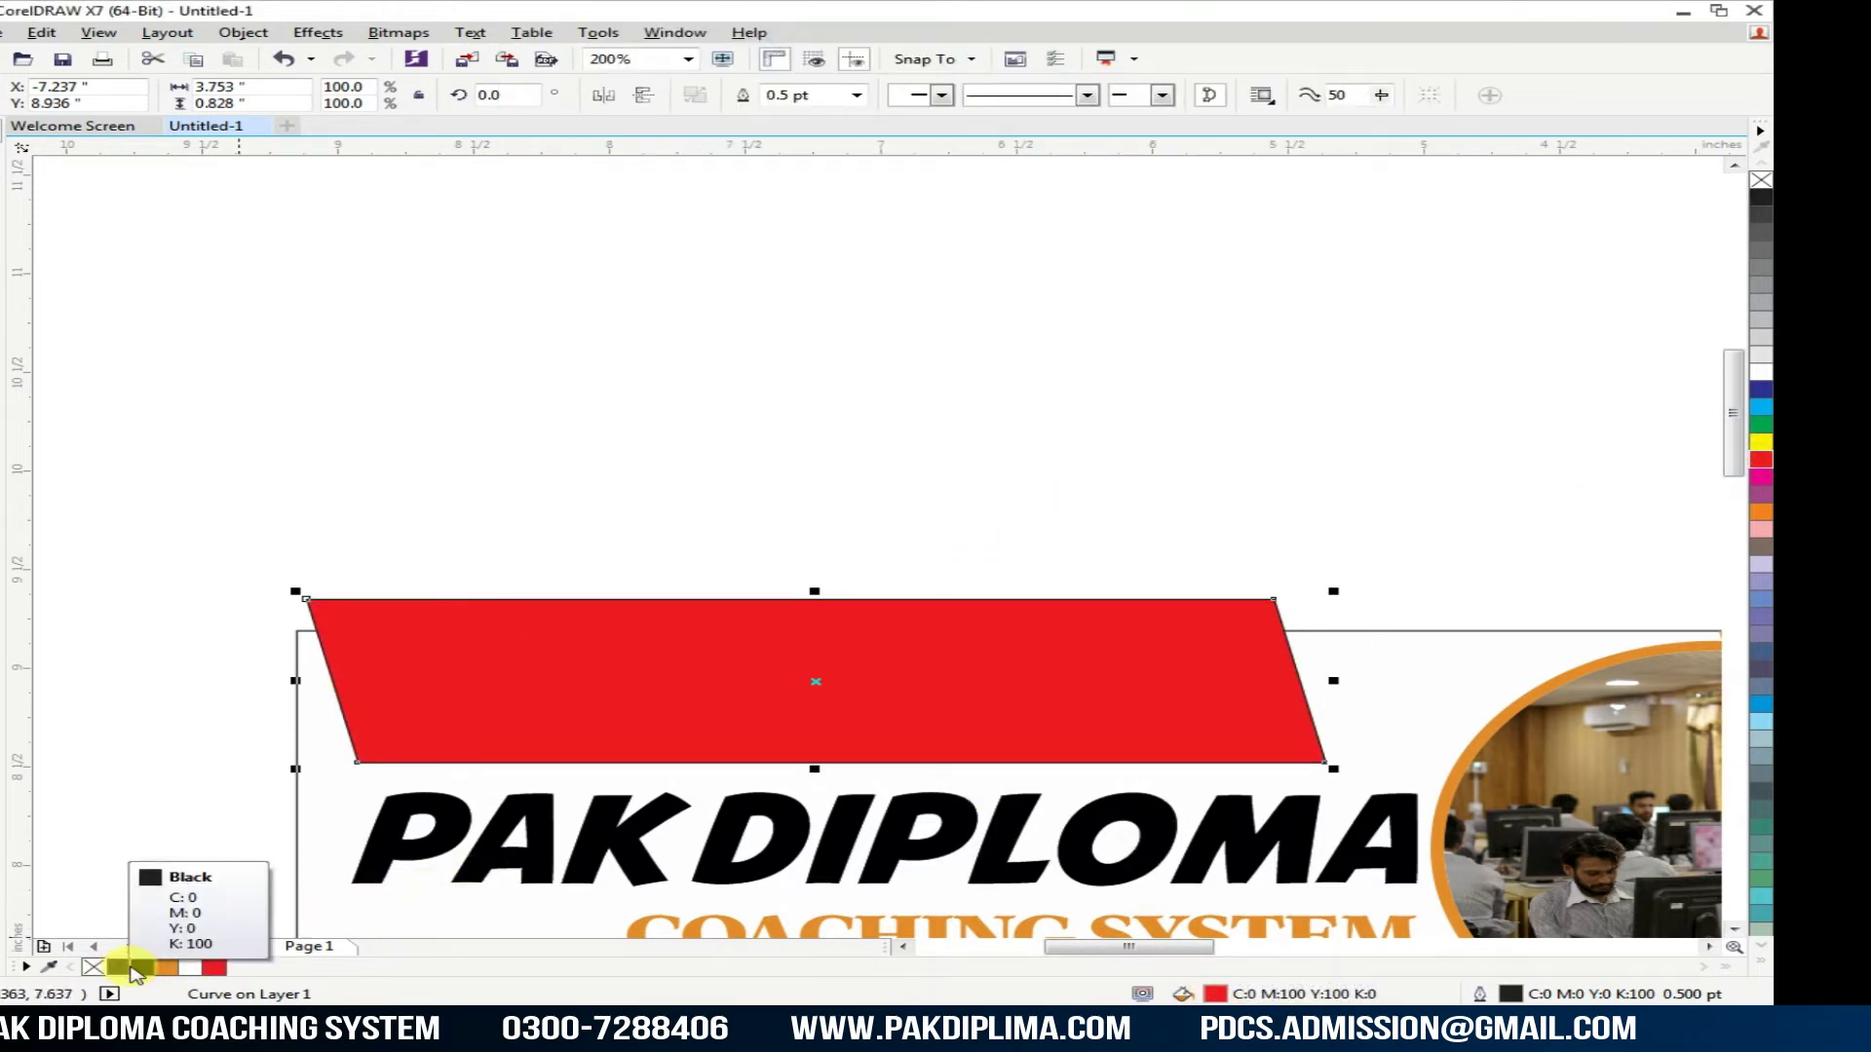
Step: Fill the parallelogram with rich black C80 M80 Y0 K100 and remove its outline
left_click(141, 967)
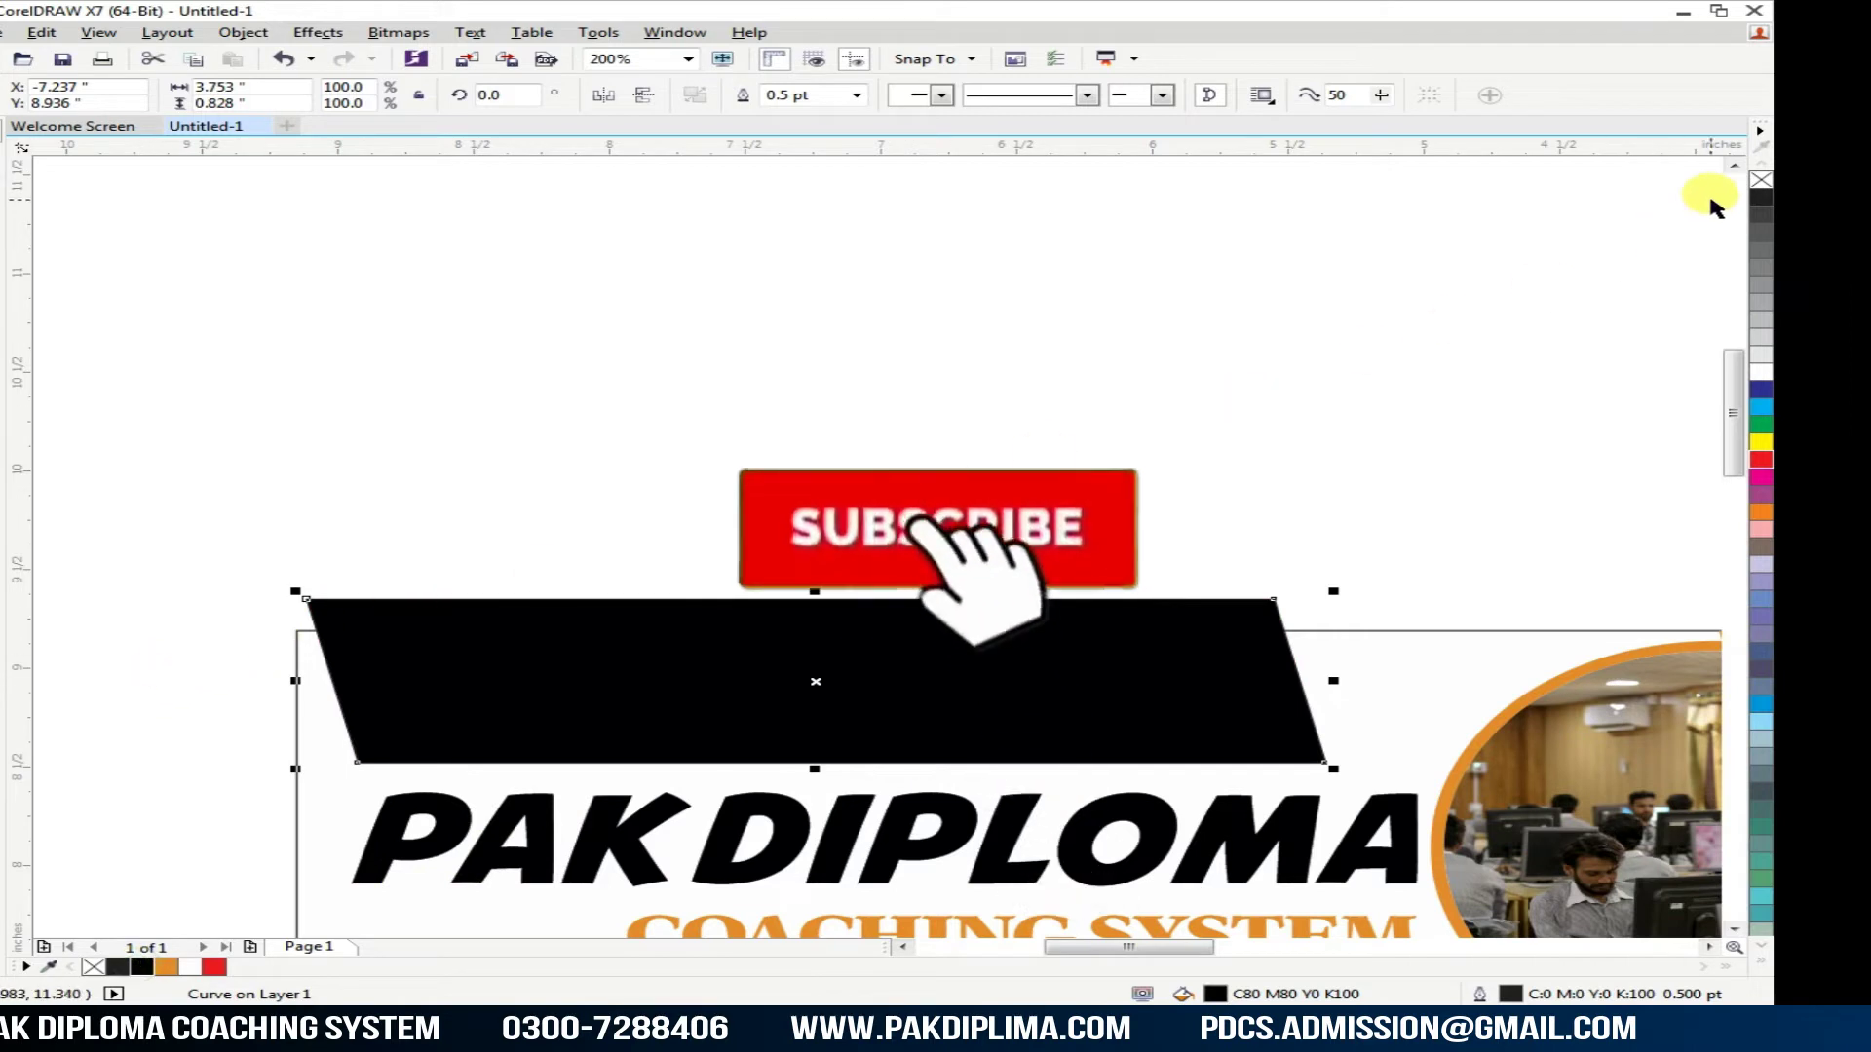
left_click(681, 388)
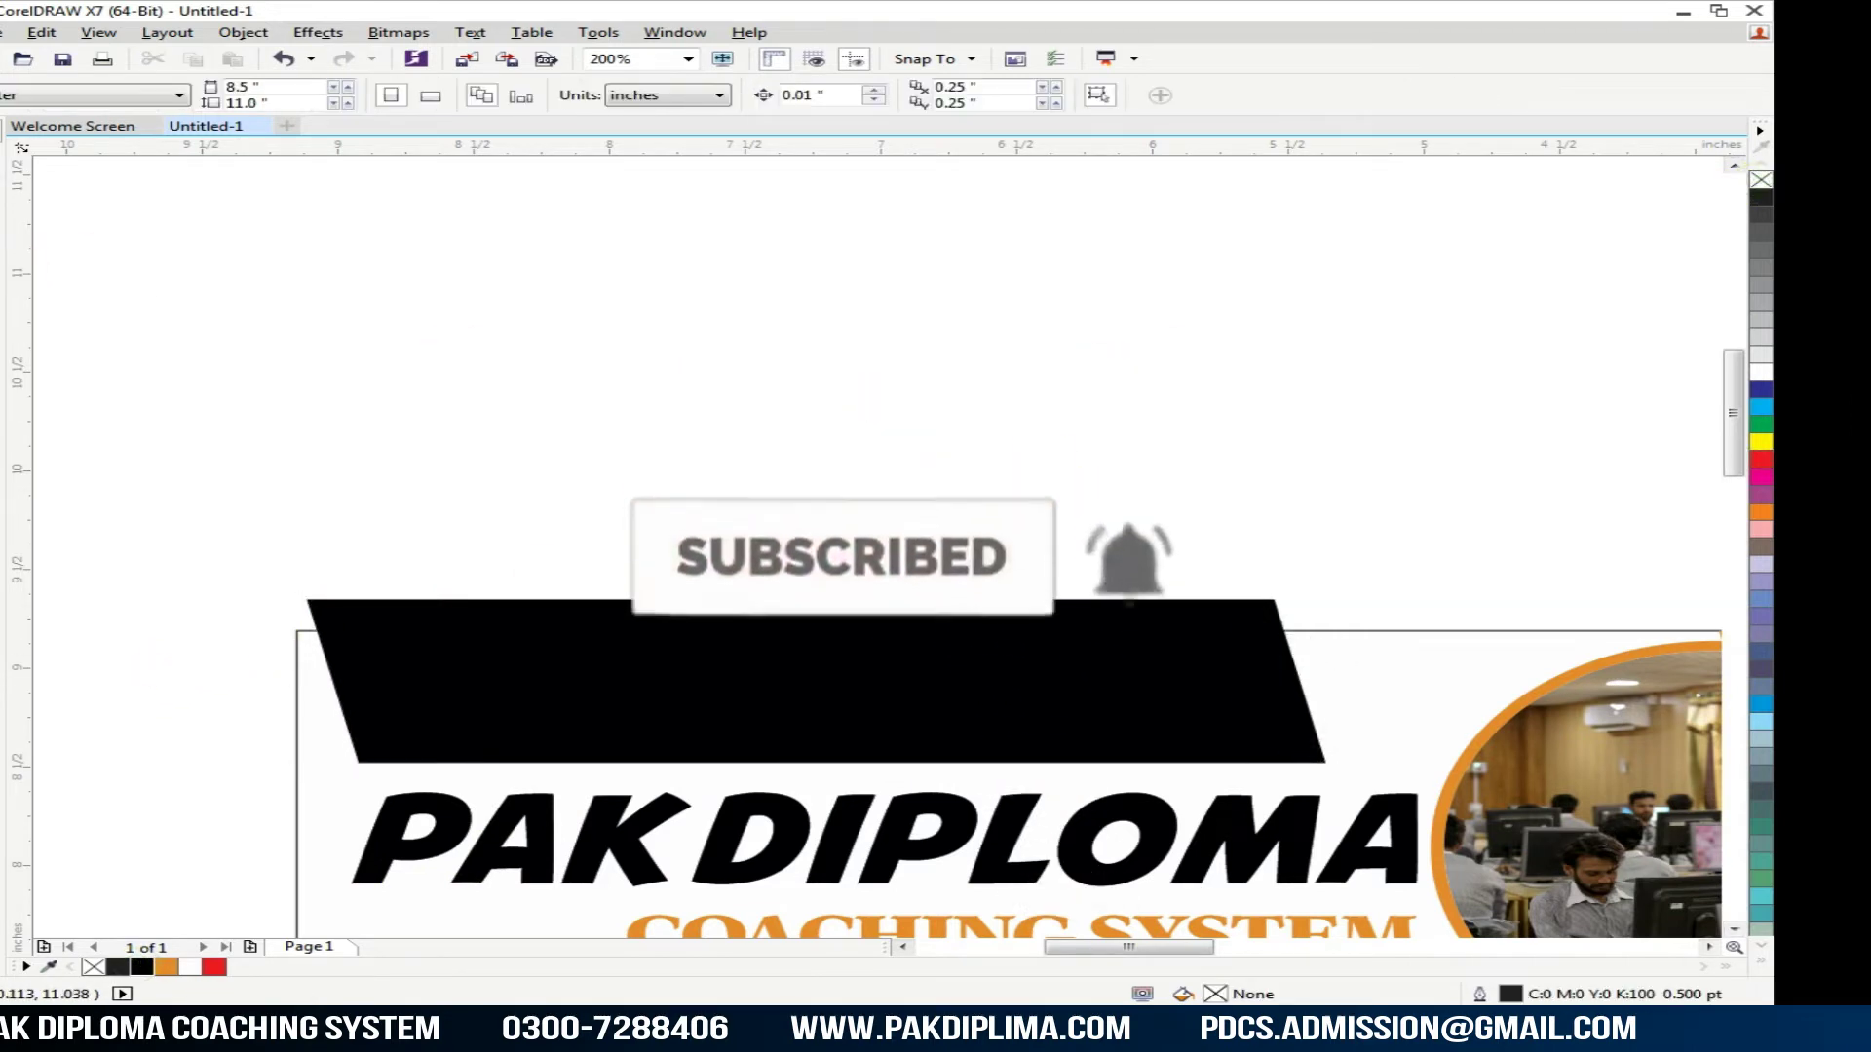
Step: Draw a rectangle about 0.39 x 0.45 inches over the parallelogram's upper-left tip and convert it to curves
left_click(5, 326)
scroll(243, 628, "up", 1)
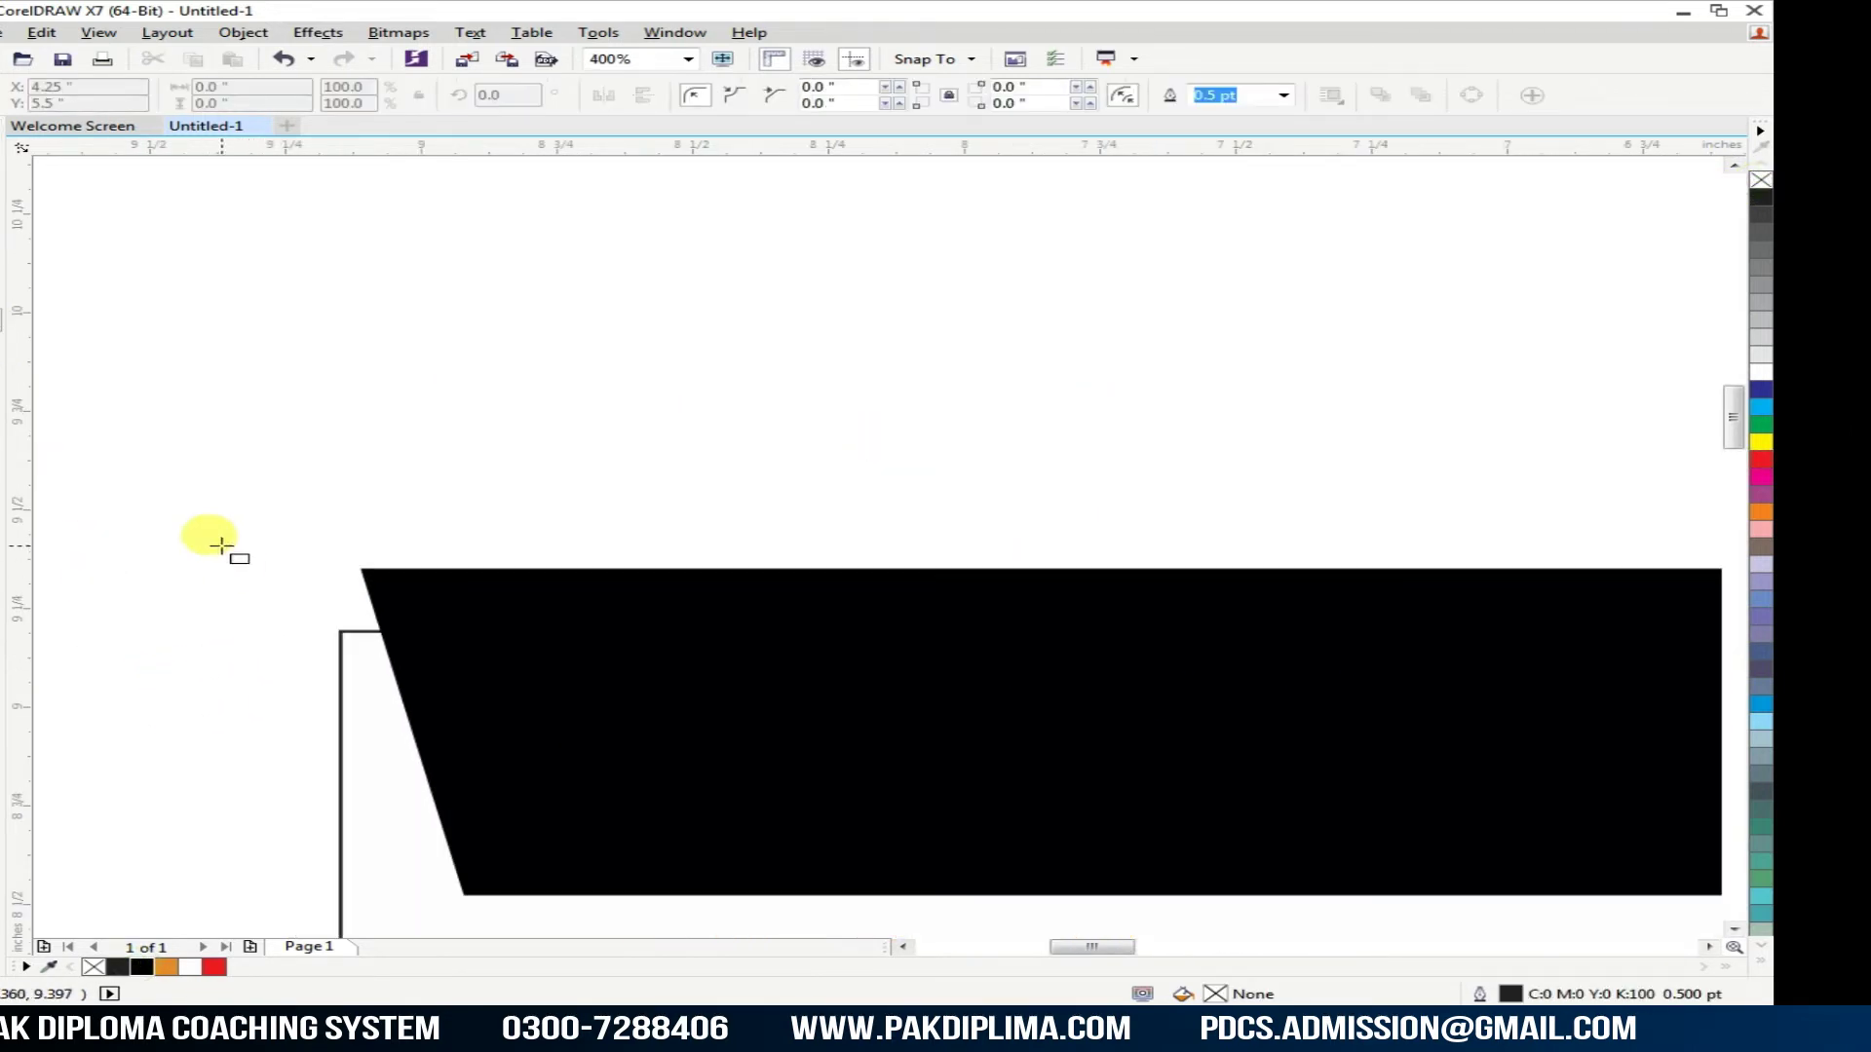
left_click_drag(271, 532, 482, 710)
left_click(4, 159)
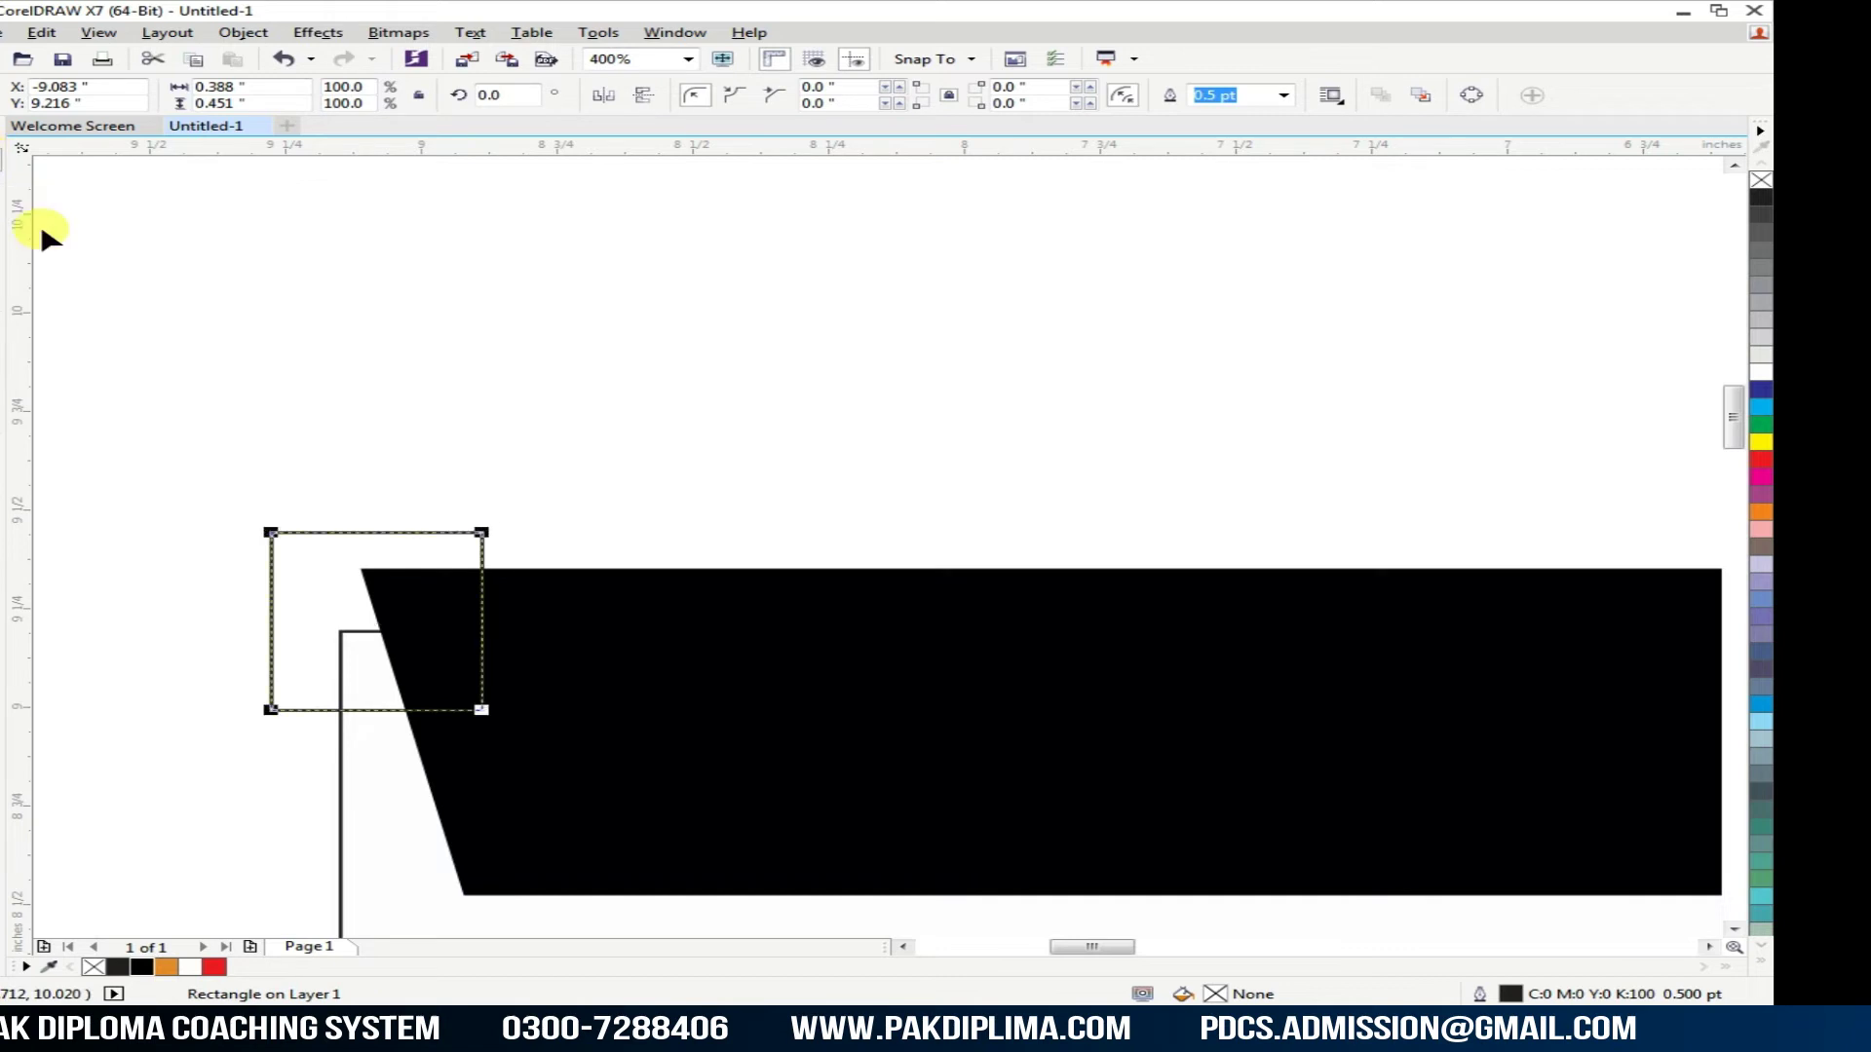
key("ctrl+q")
Step: Reposition the small shape's nodes onto the black parallelogram's tip and the banner's upper-left corner
left_click_drag(481, 536, 339, 635)
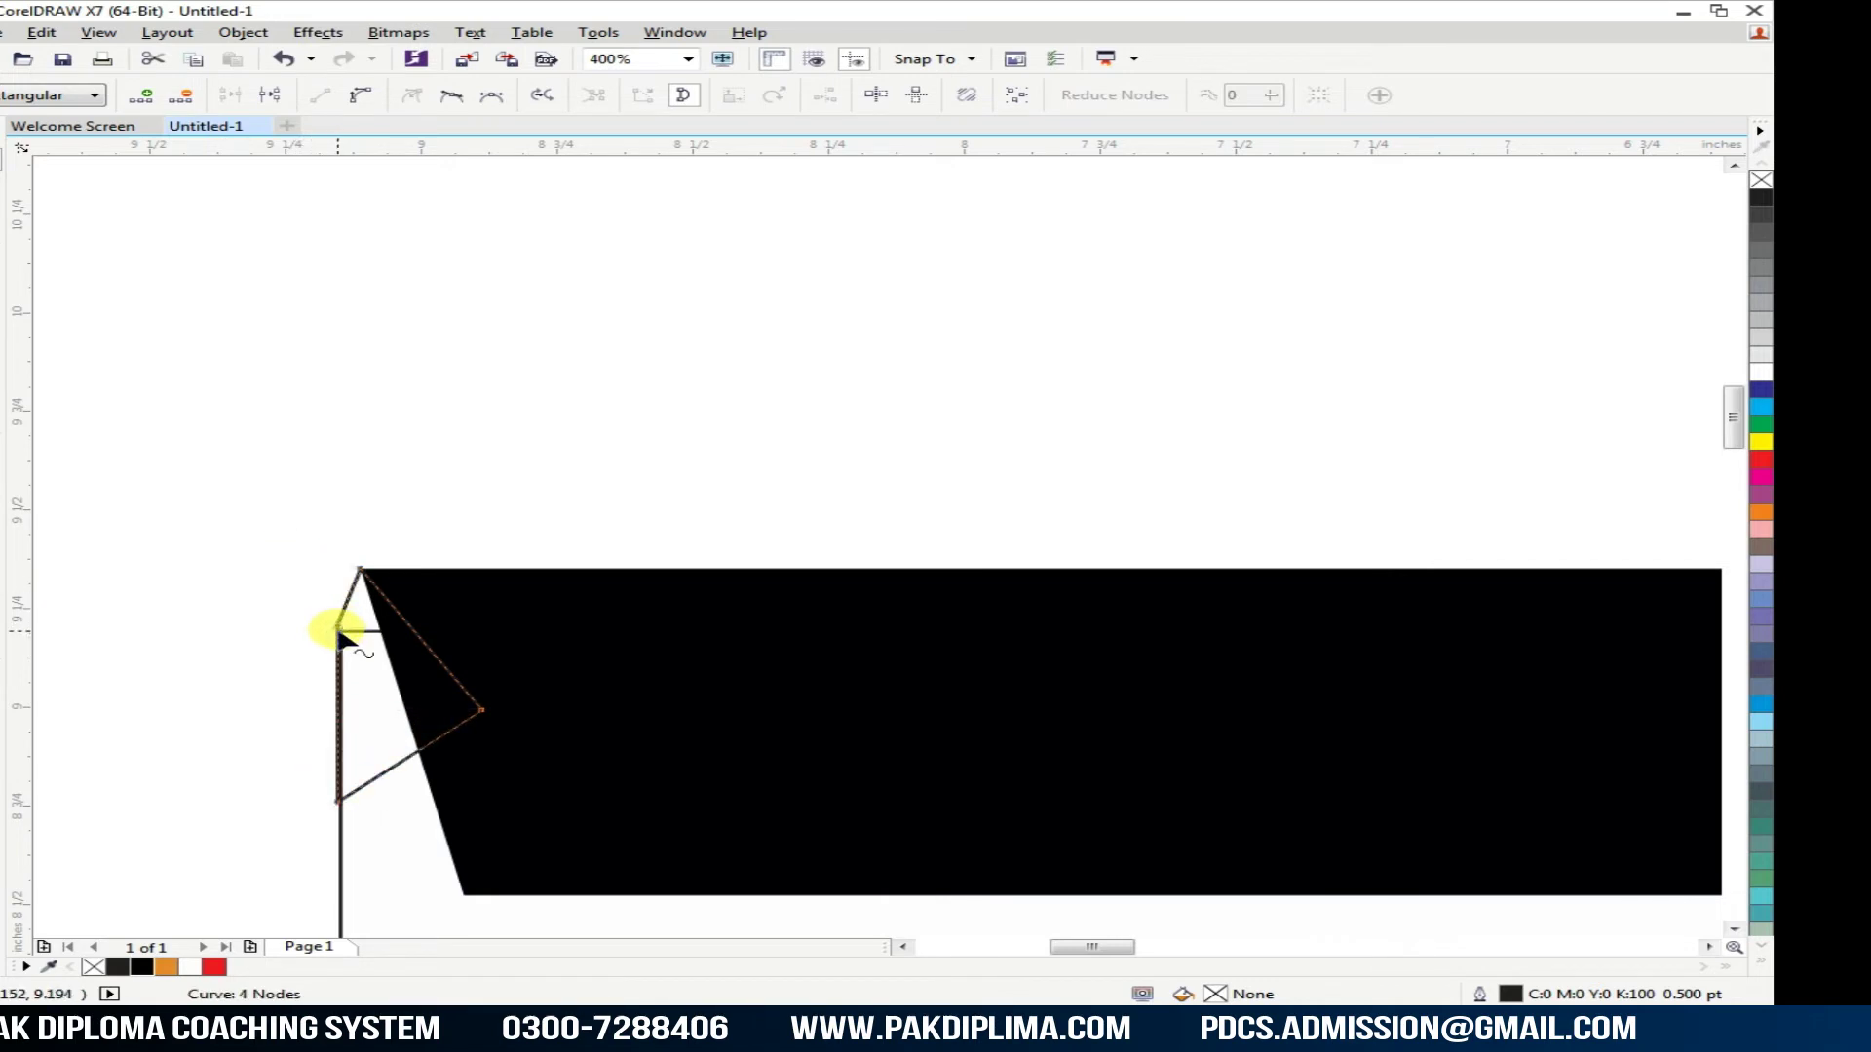
double_click(336, 801)
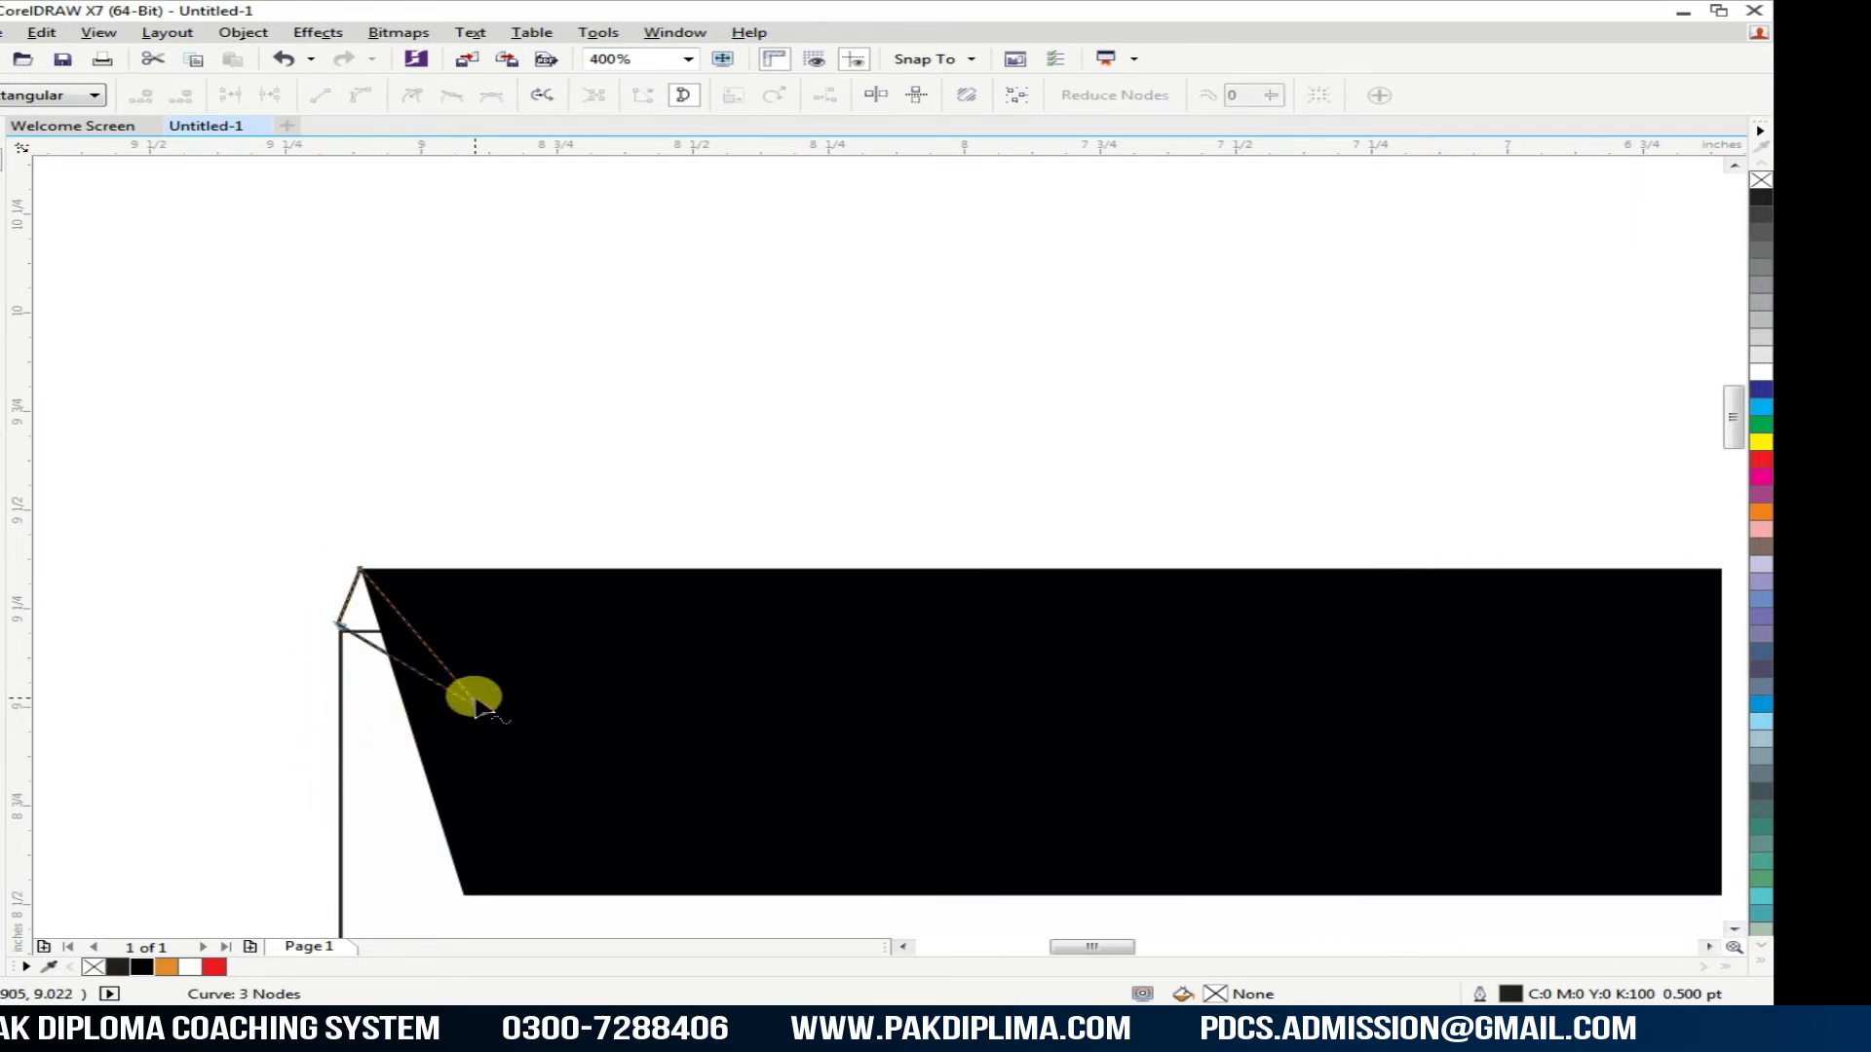
left_click_drag(478, 714, 445, 692)
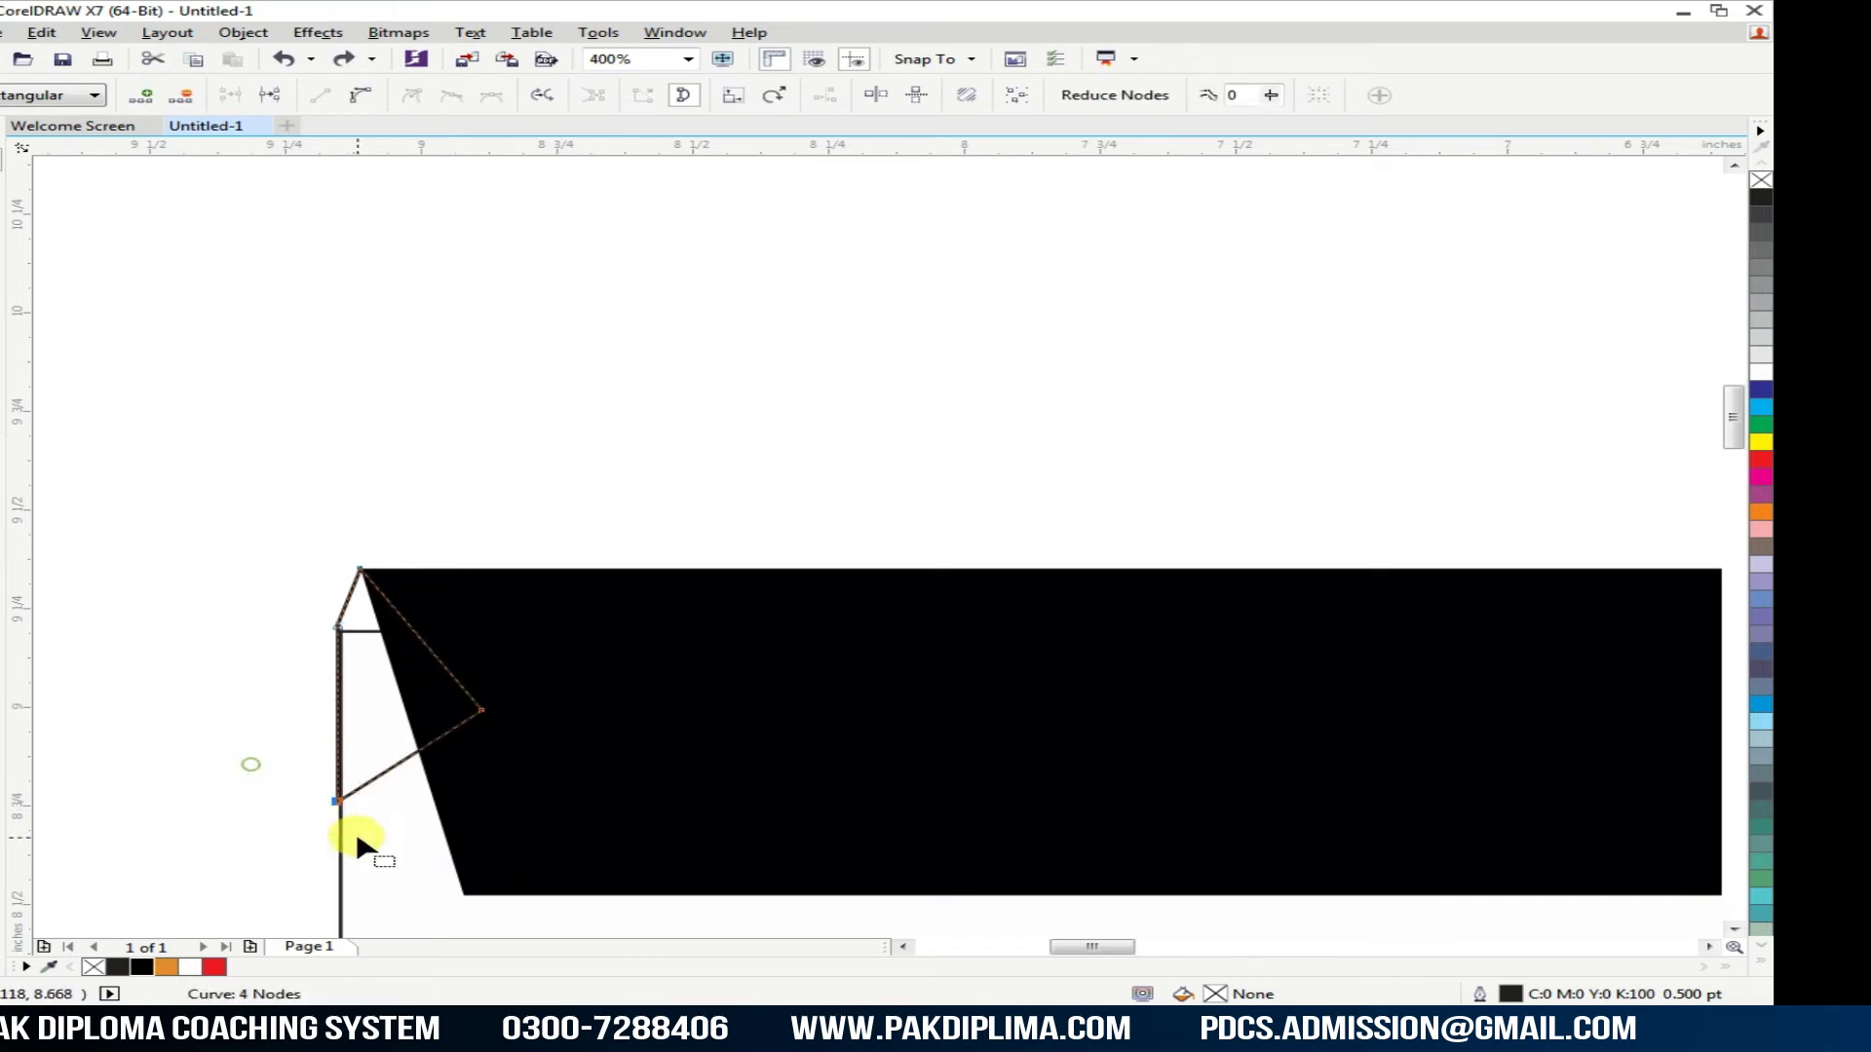
left_click_drag(337, 801, 336, 631)
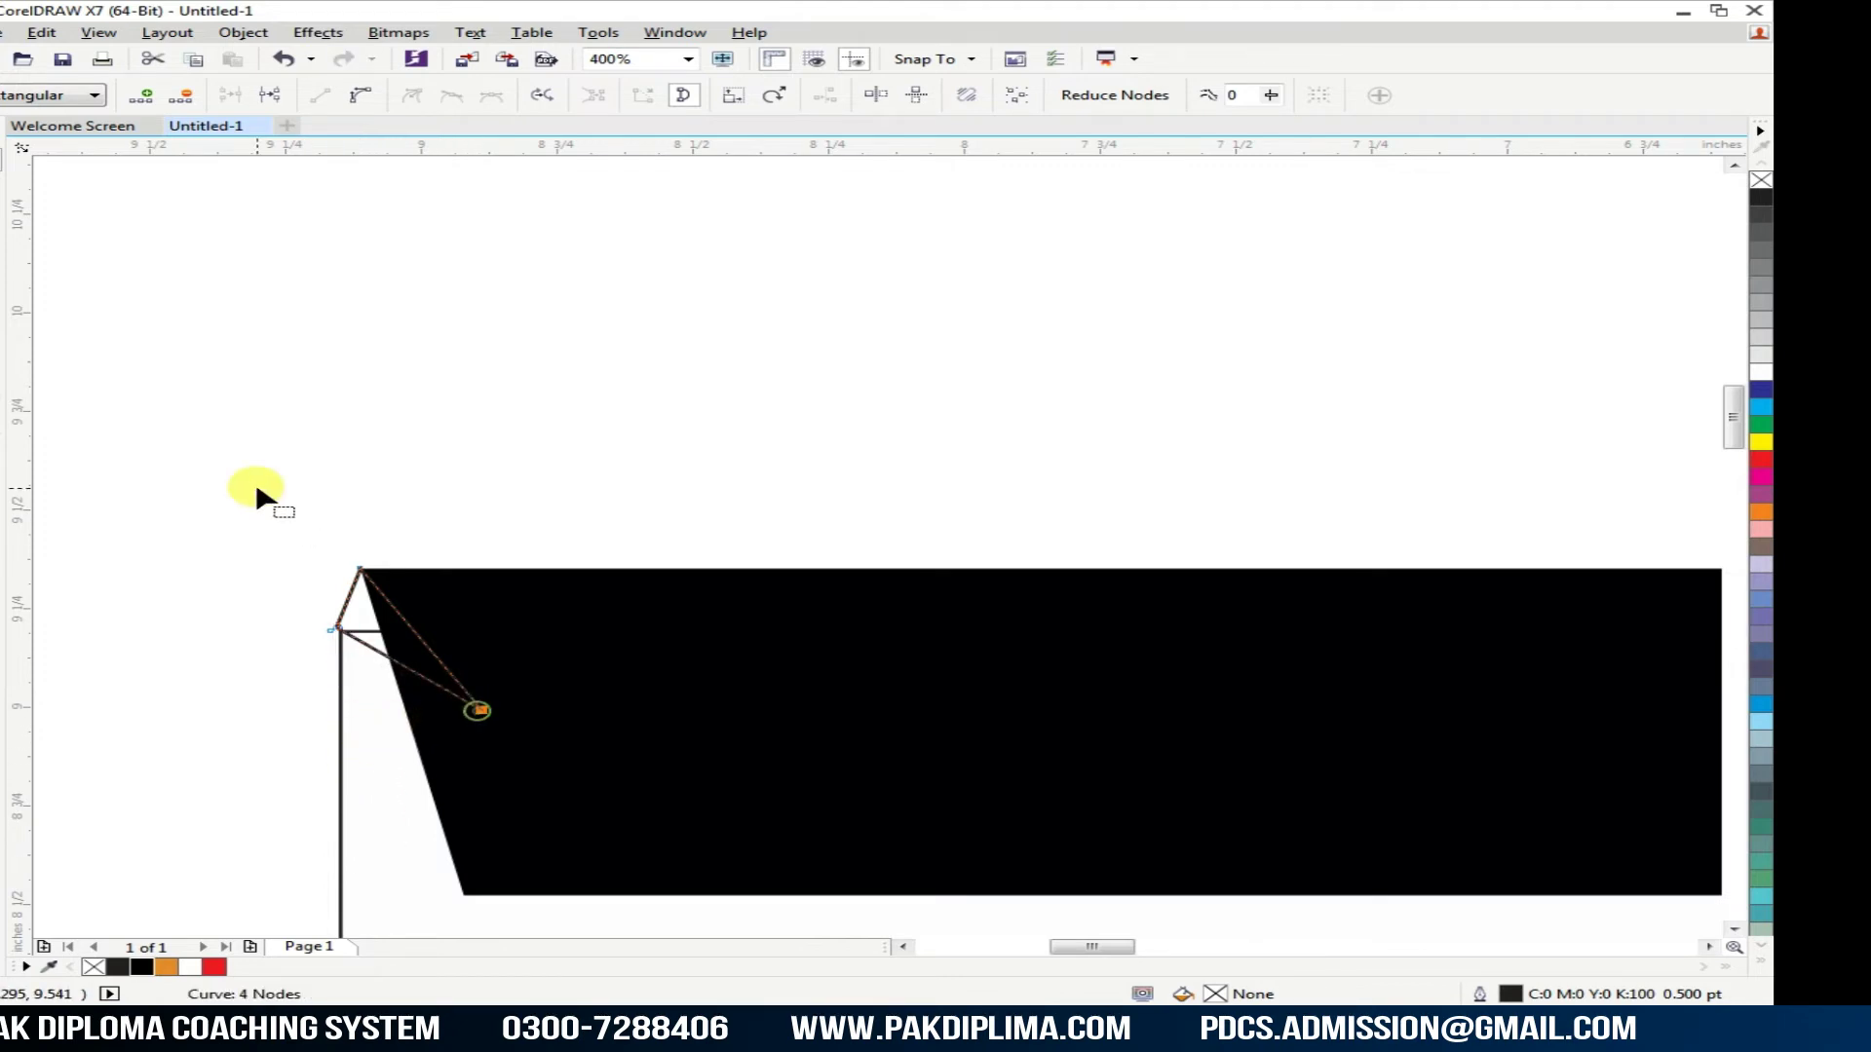
Step: Nudge the small shape's right node up and left toward the parallelogram's slanted edge
scroll(284, 551, "up", 2)
scroll(283, 552, "down", 1)
key("Up")
key("Up")
key("Up")
key("Up")
key("Up")
key("Up")
key("Up")
key("Up")
key("Up")
key("Up")
key("Up")
key("Up")
key("Up")
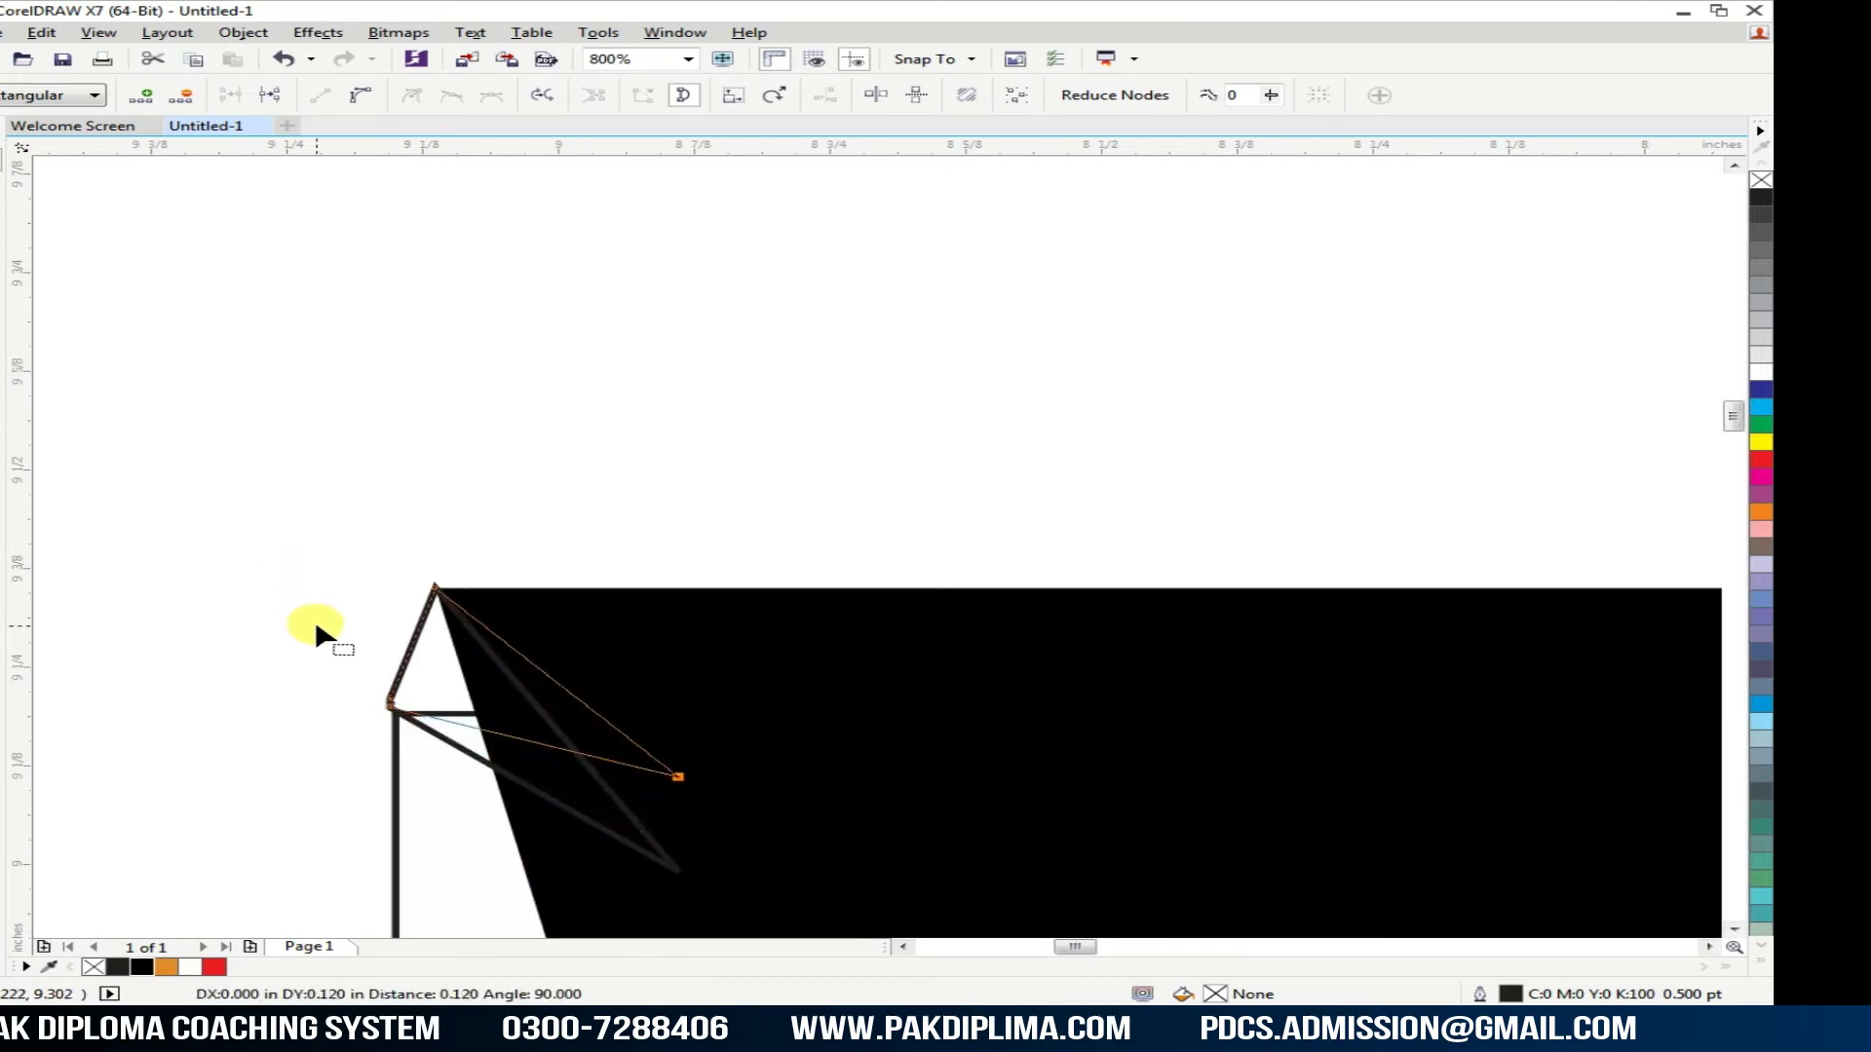
key("Left")
key("Left")
key("Left")
key("Left")
key("Left")
key("Left")
key("Left")
key("Left")
key("Left")
key("Left")
key("Left")
key("Left")
key("Left")
key("Left")
key("Up")
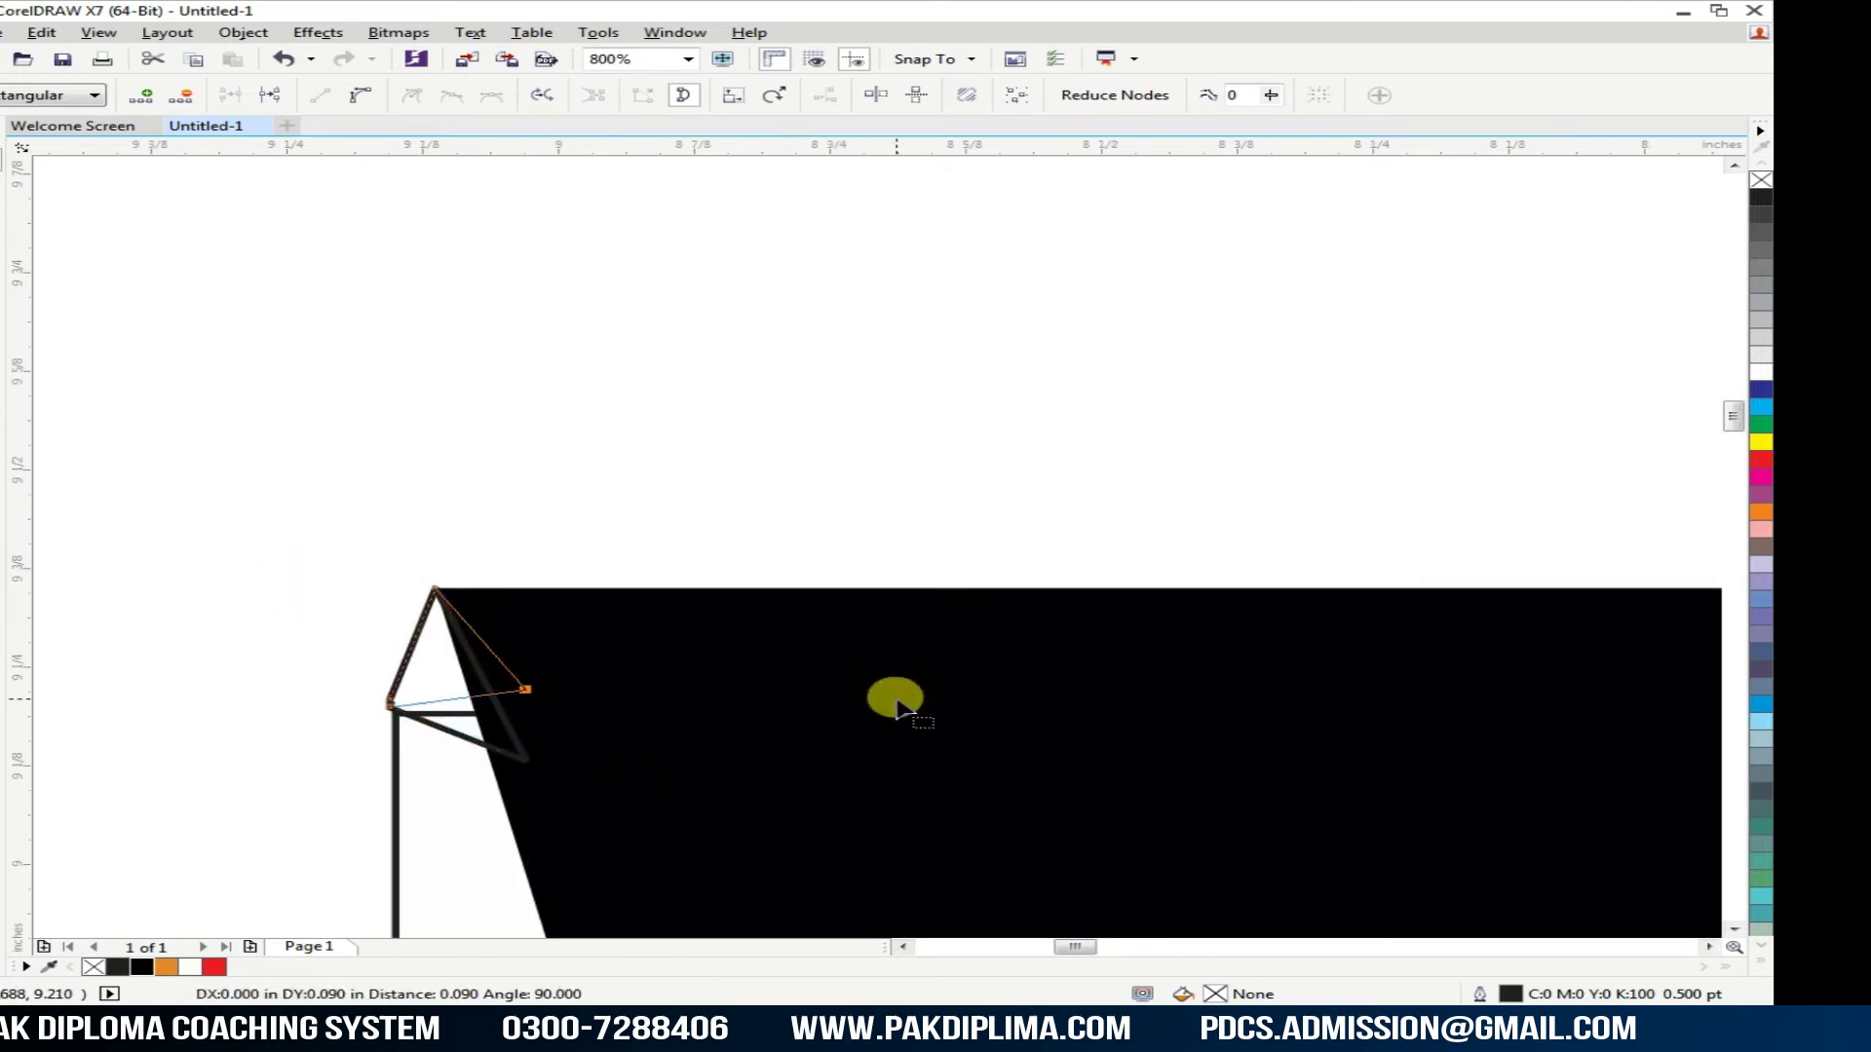
Step: Fine-tune the right node's position where the parallelogram's slanted edge crosses the banner's upper edge
scroll(504, 702, "up", 2)
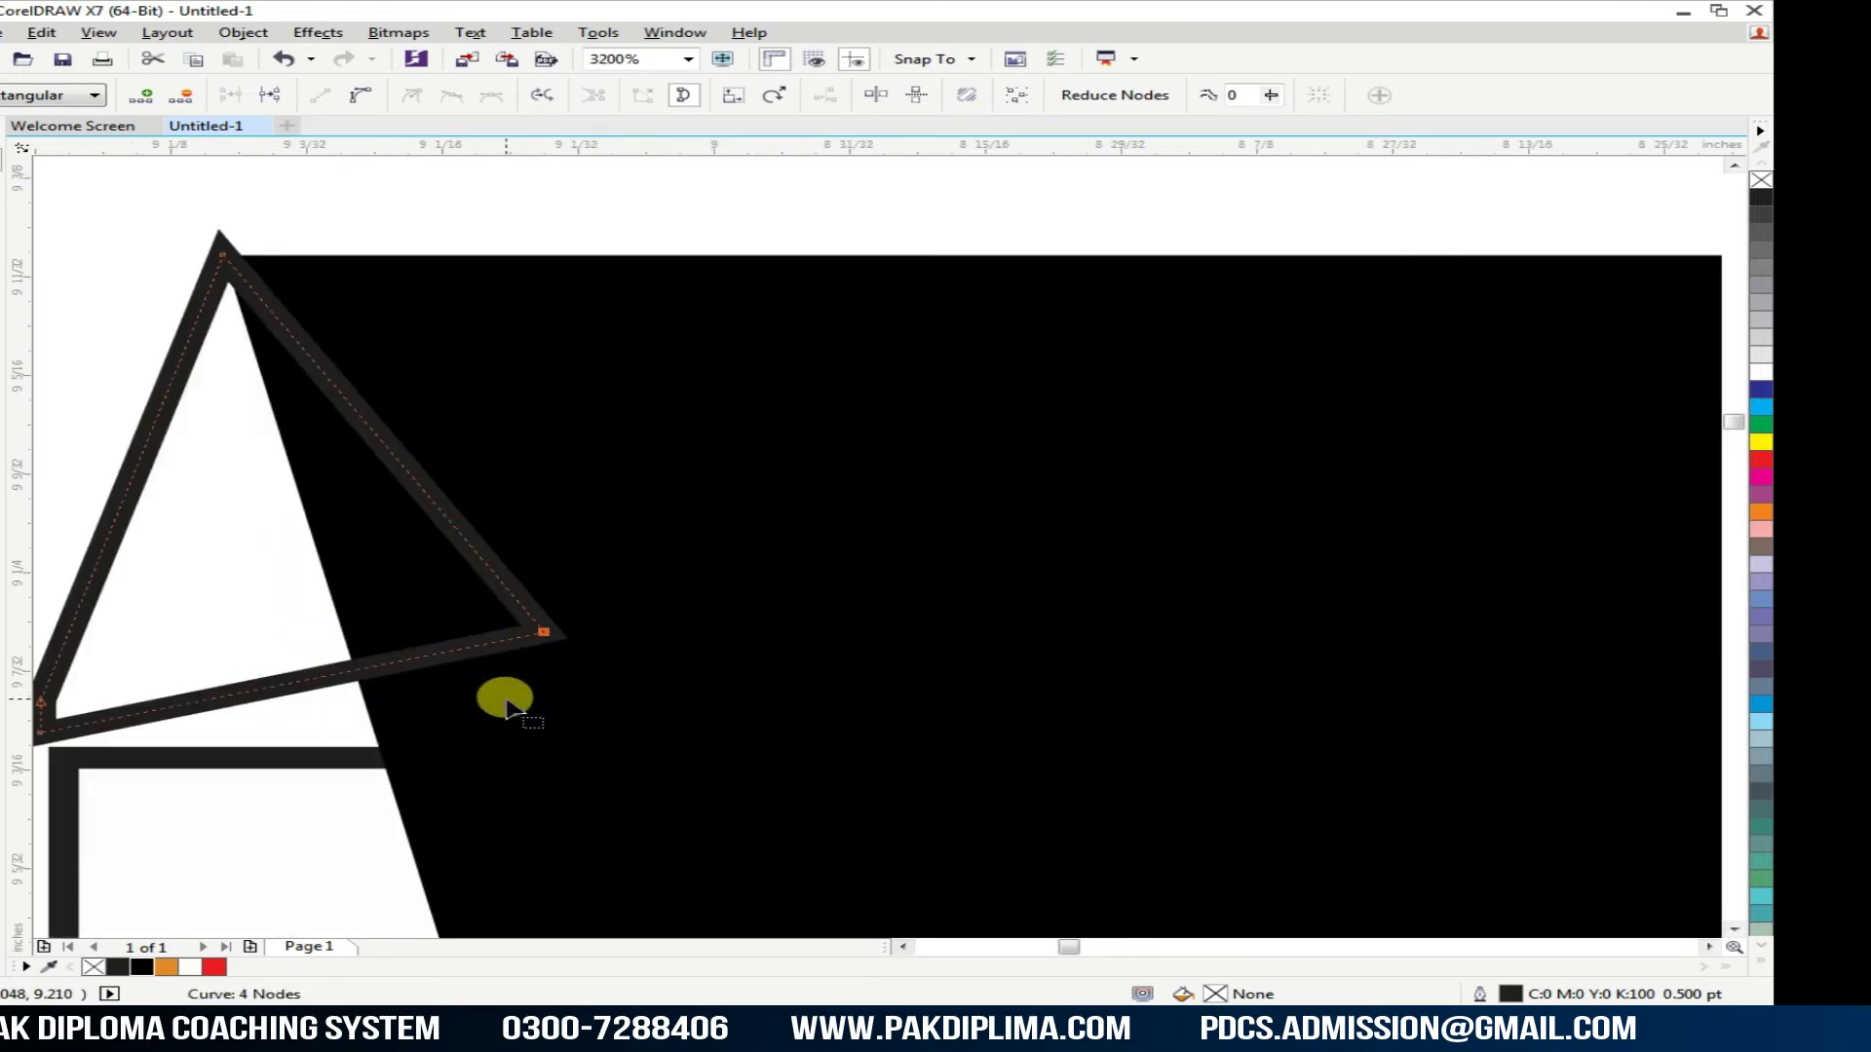
key("Down")
key("Left")
key("Left")
key("Left")
key("Left")
key("Down")
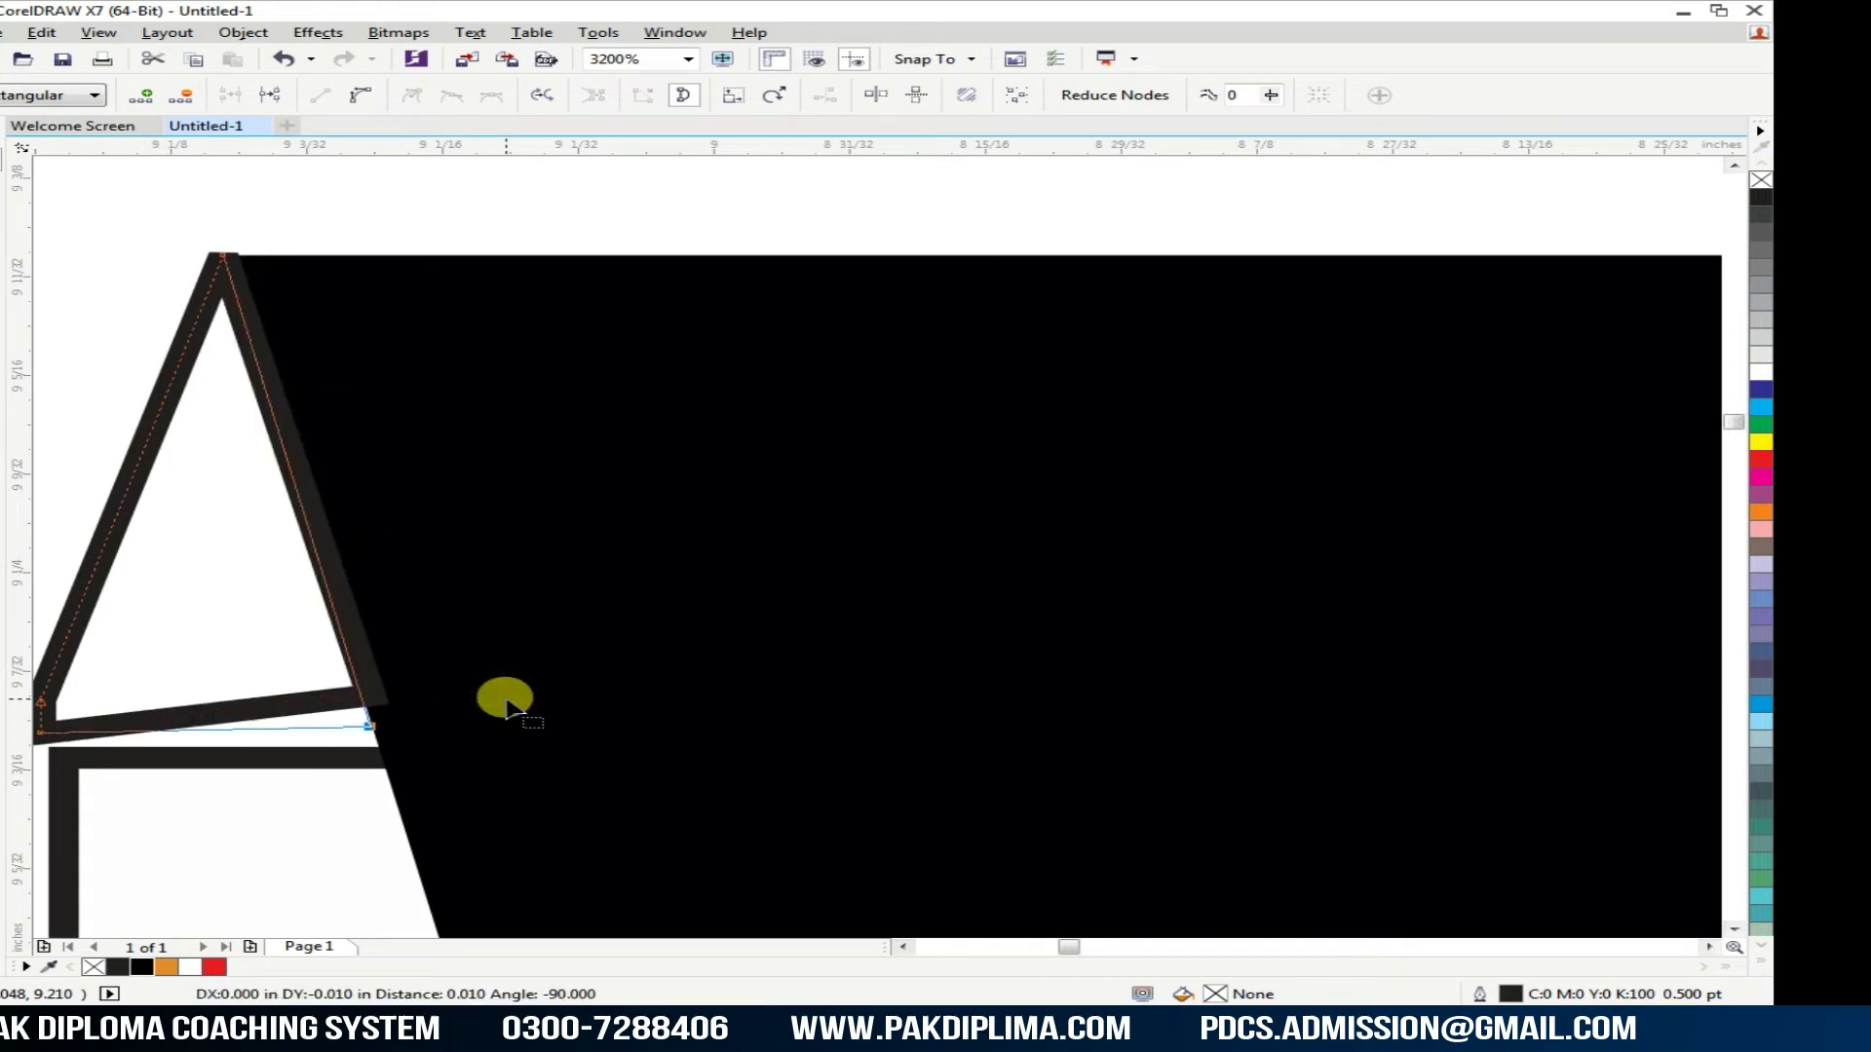
key("Down")
key("Right")
scroll(378, 697, "down", 1)
scroll(194, 718, "up", 1)
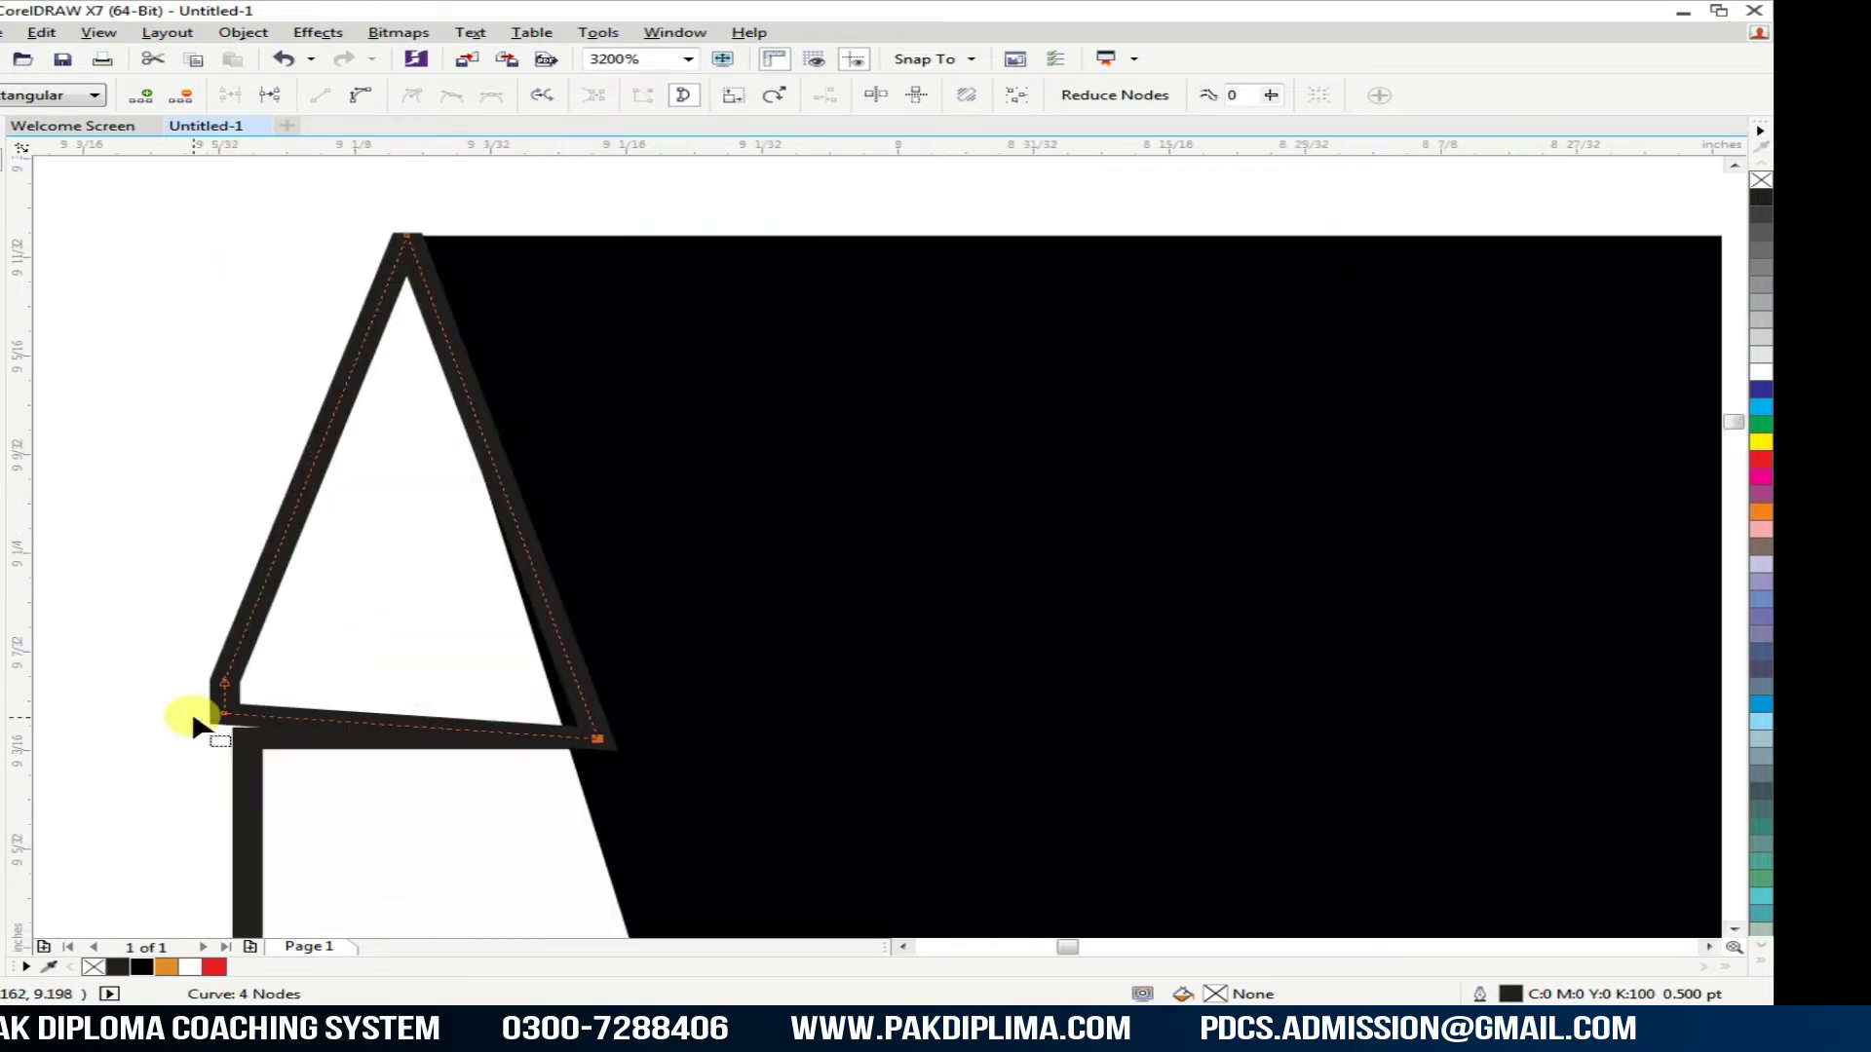
Step: Delete the extra node at the small shape's lower-left corner
scroll(194, 726, "up", 1)
left_click(260, 721)
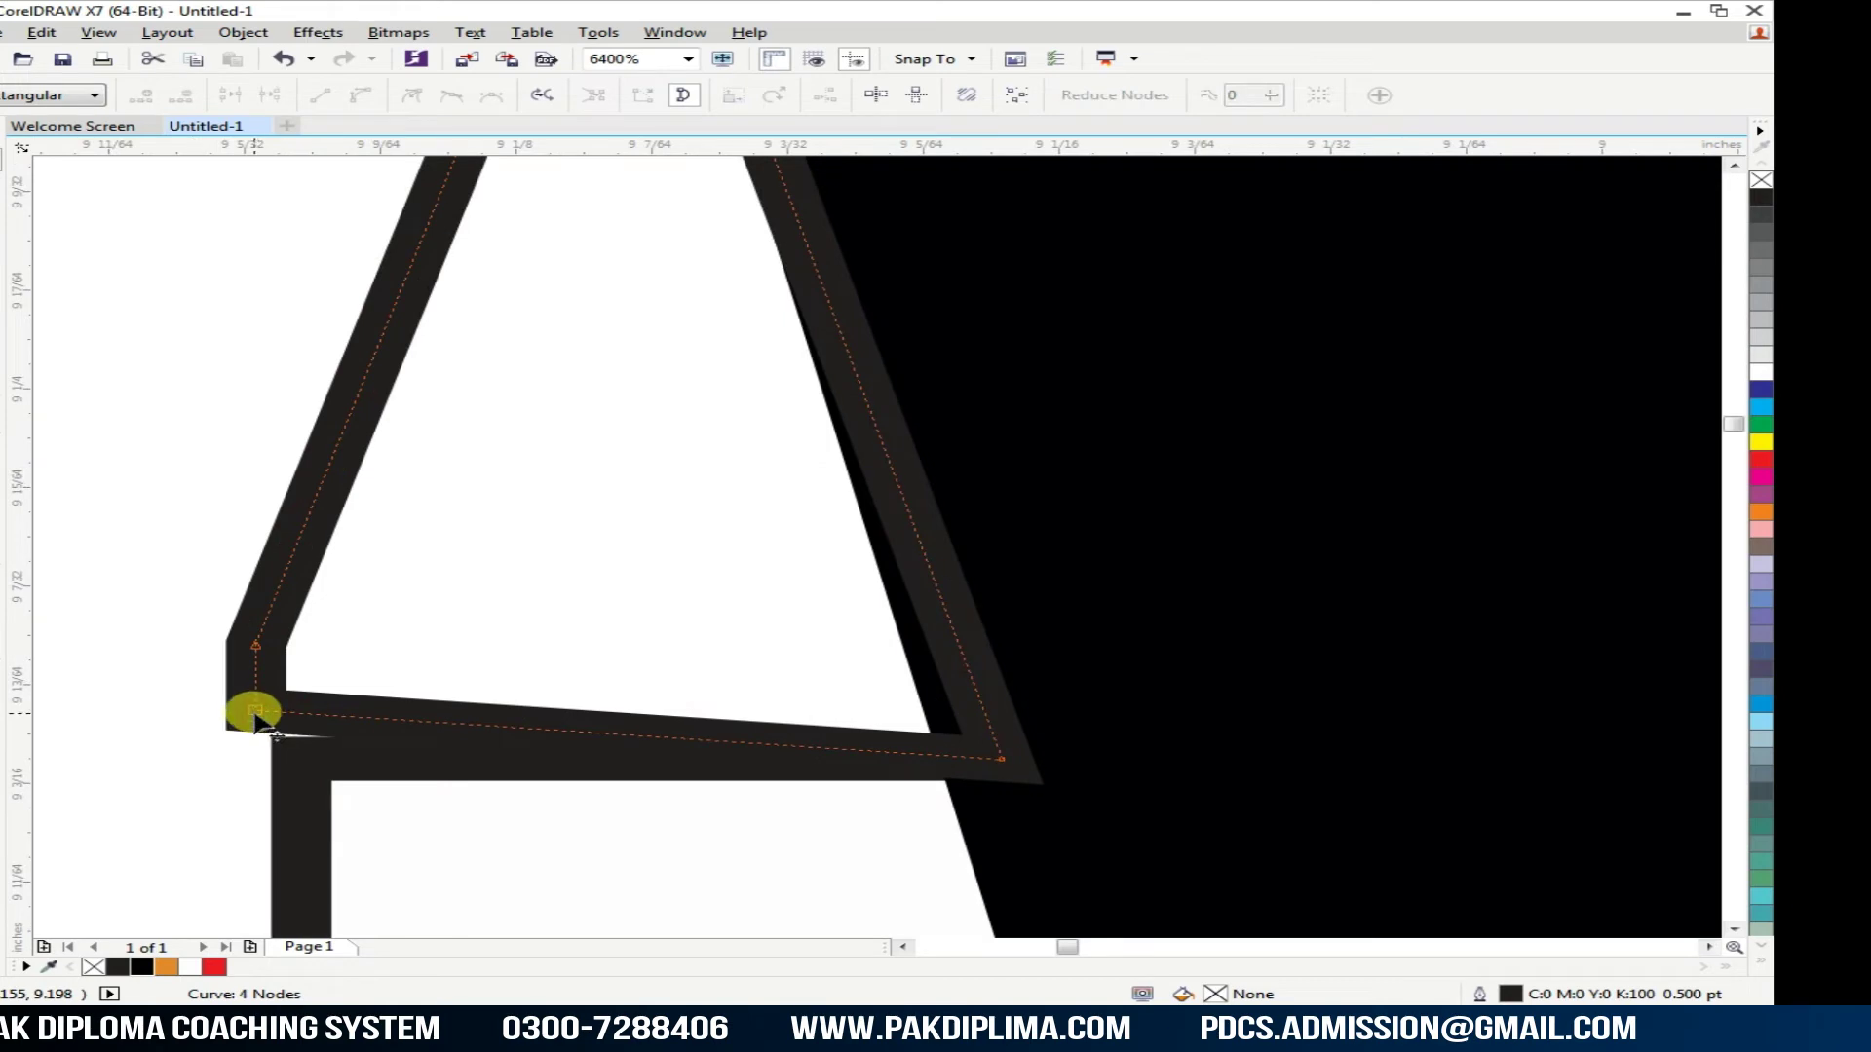
double_click(255, 713)
Step: Level the triangle's base by adding a right-side node on a horizontal guideline at the lower-left node and deleting the lower-right node
left_click_drag(559, 154, 575, 646)
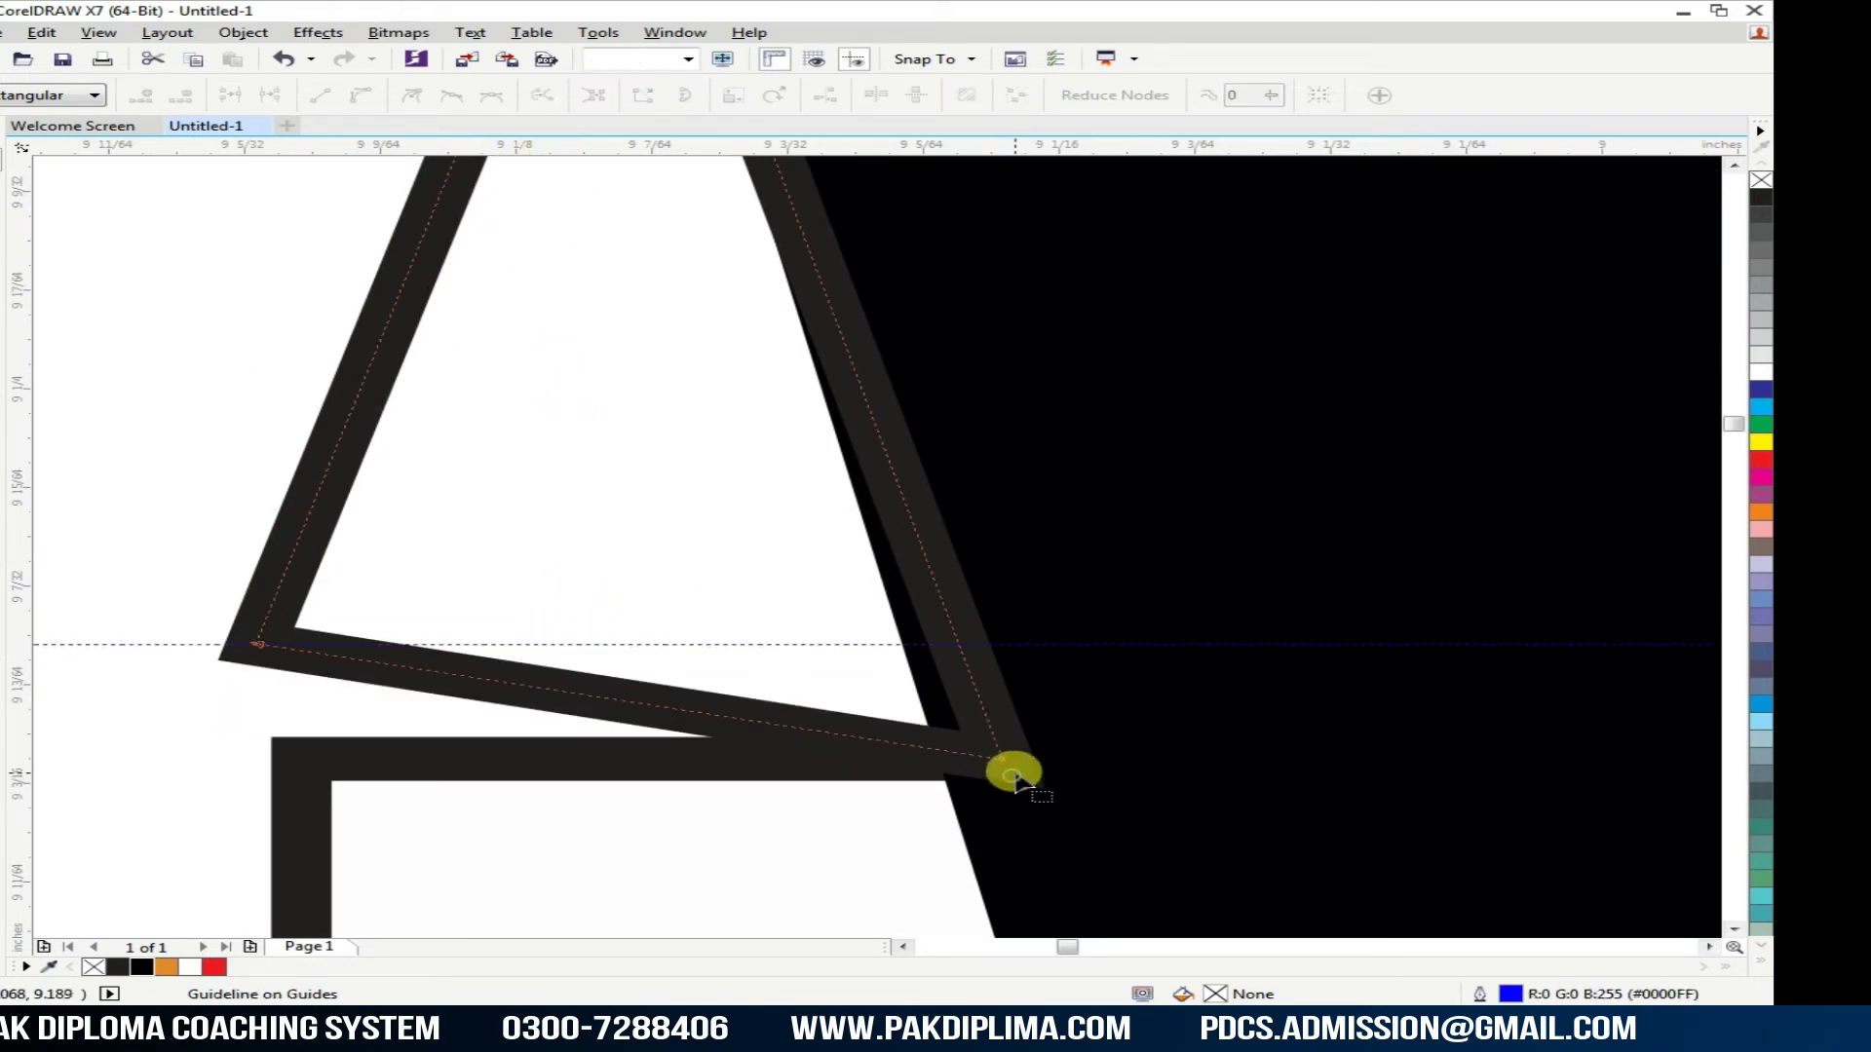
left_click(1013, 774)
double_click(957, 643)
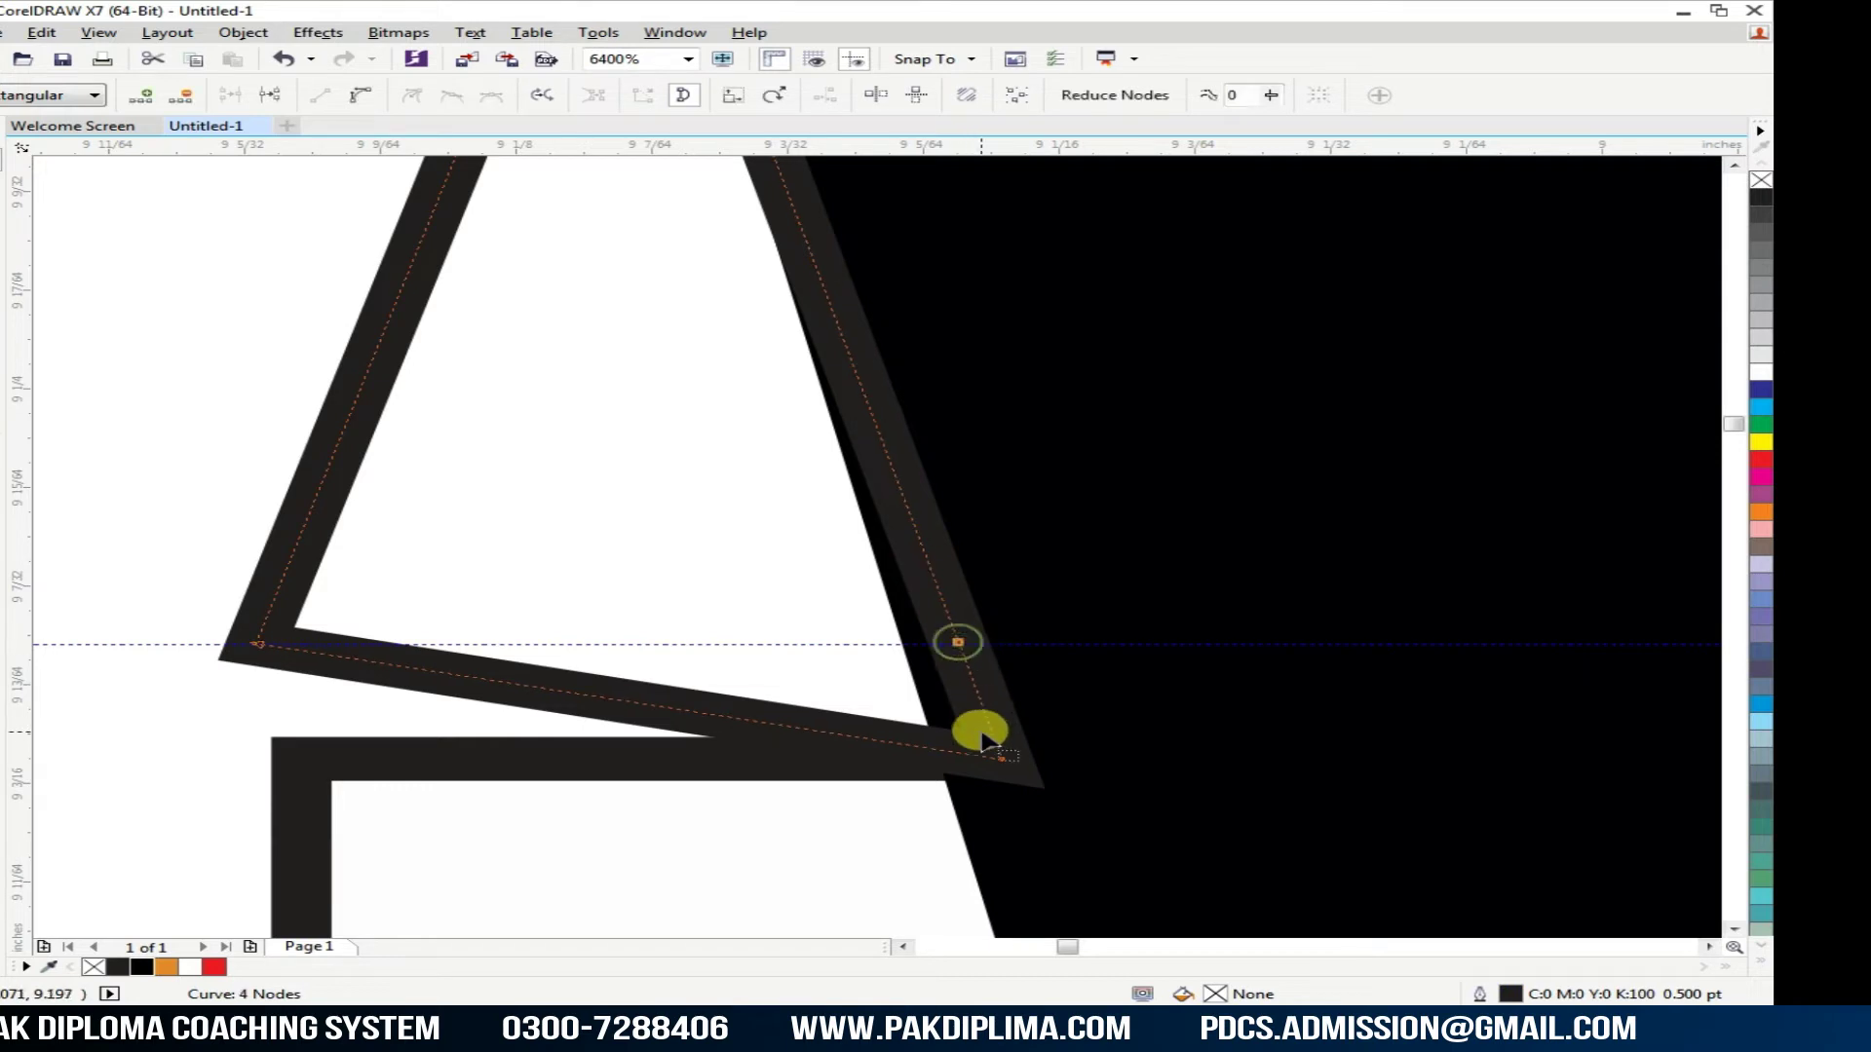
key("Delete")
Step: Nudge both base nodes of the triangle down onto the banner's upper edge
scroll(857, 684, "down", 1)
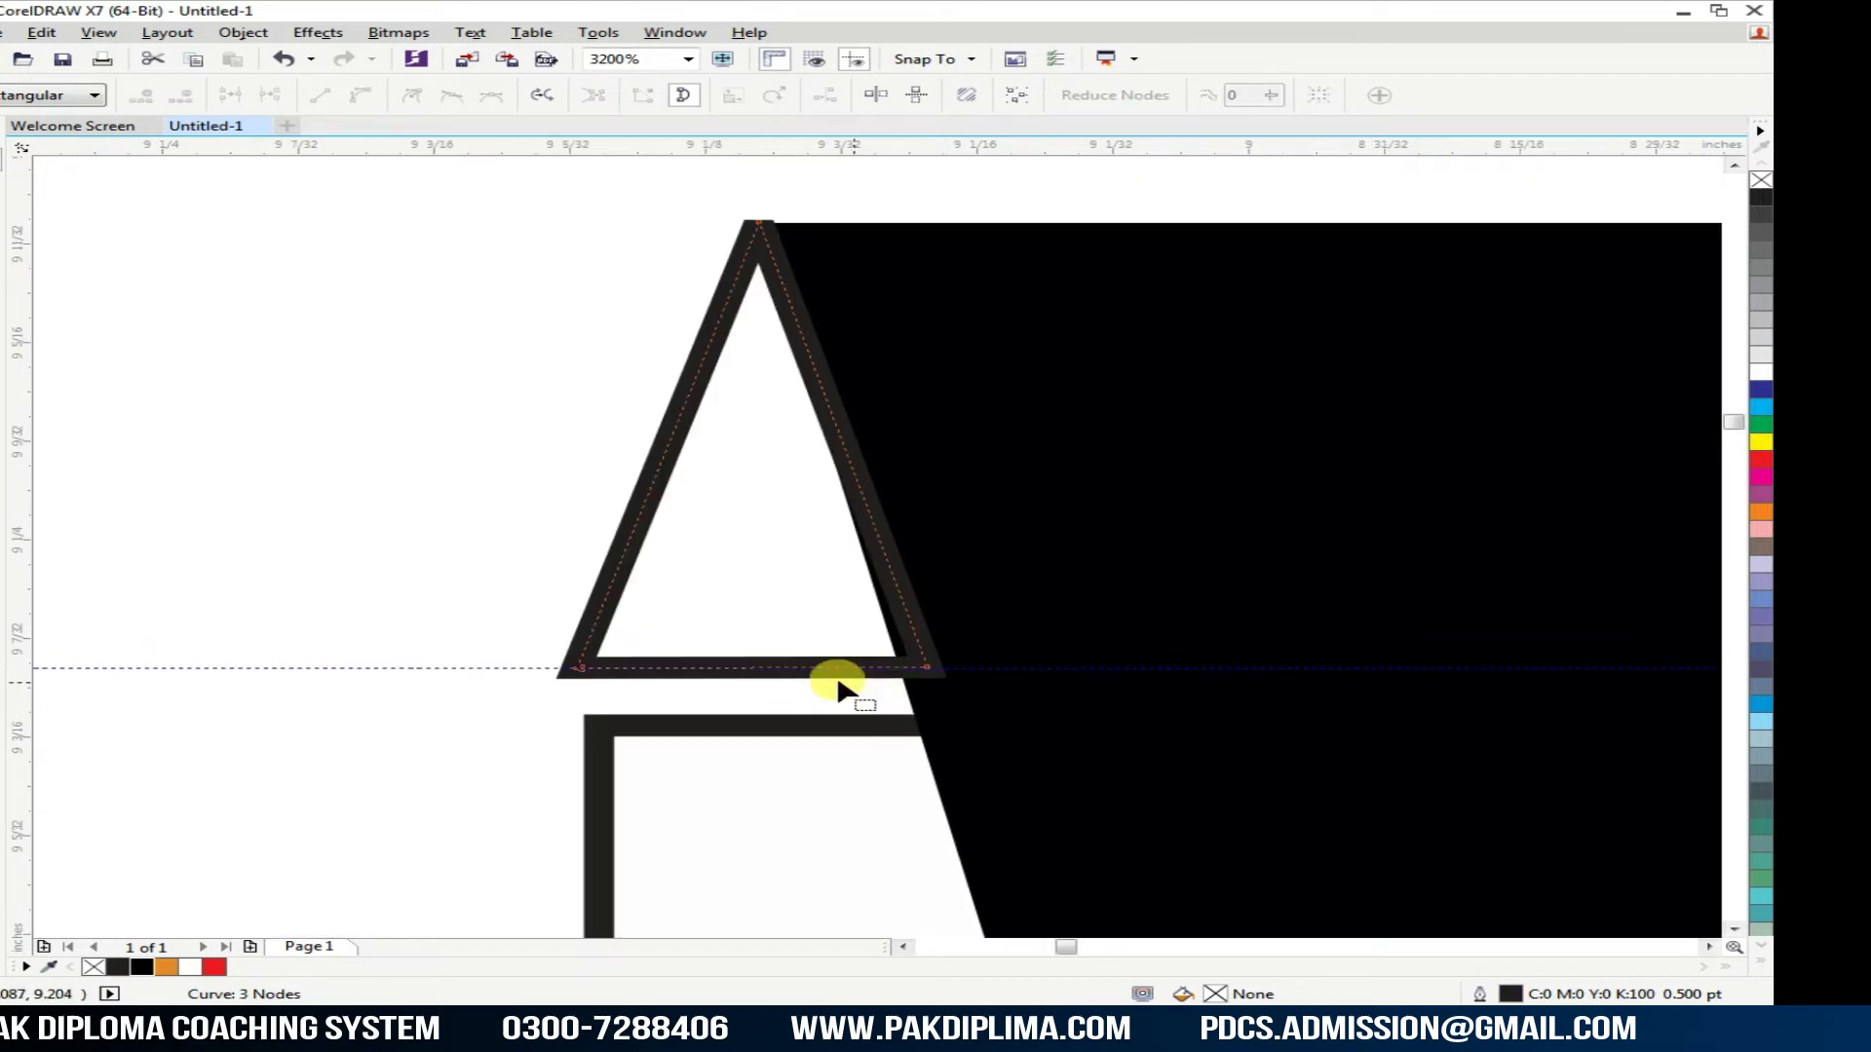
left_click_drag(393, 618, 1103, 765)
key("Down")
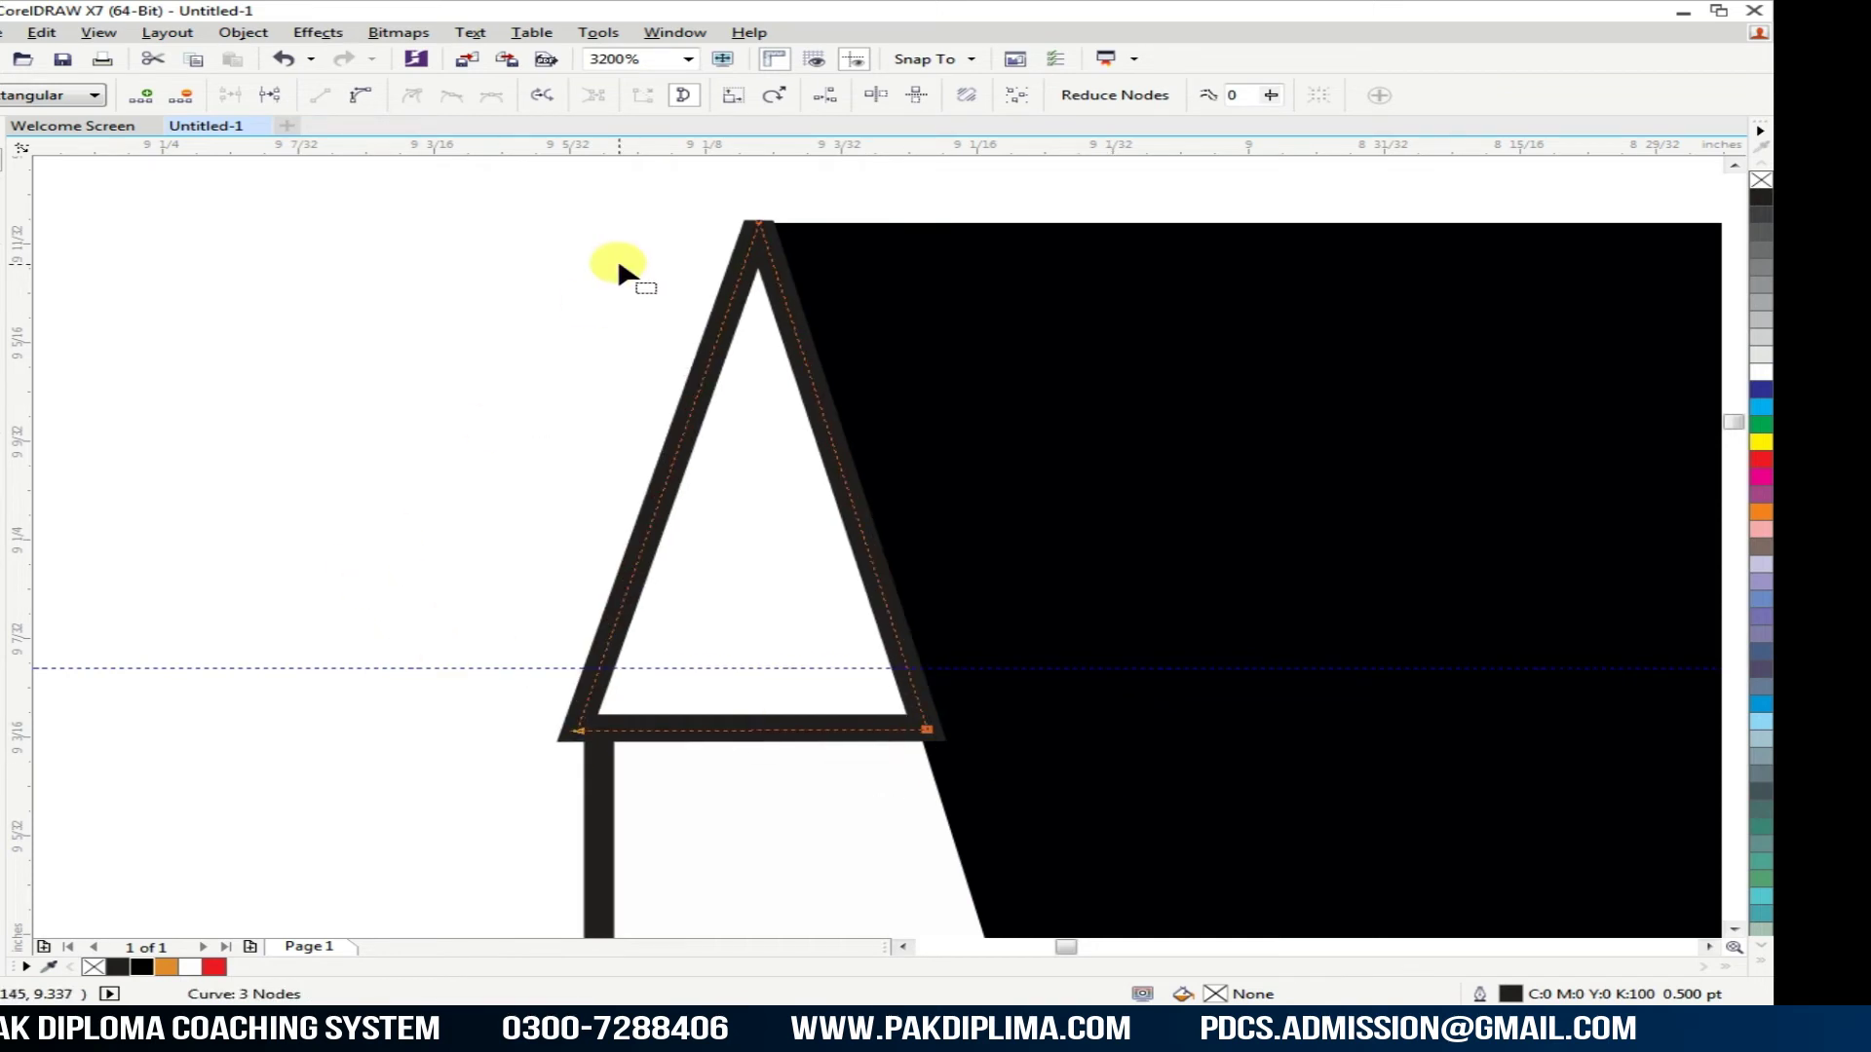
left_click_drag(828, 195, 668, 301)
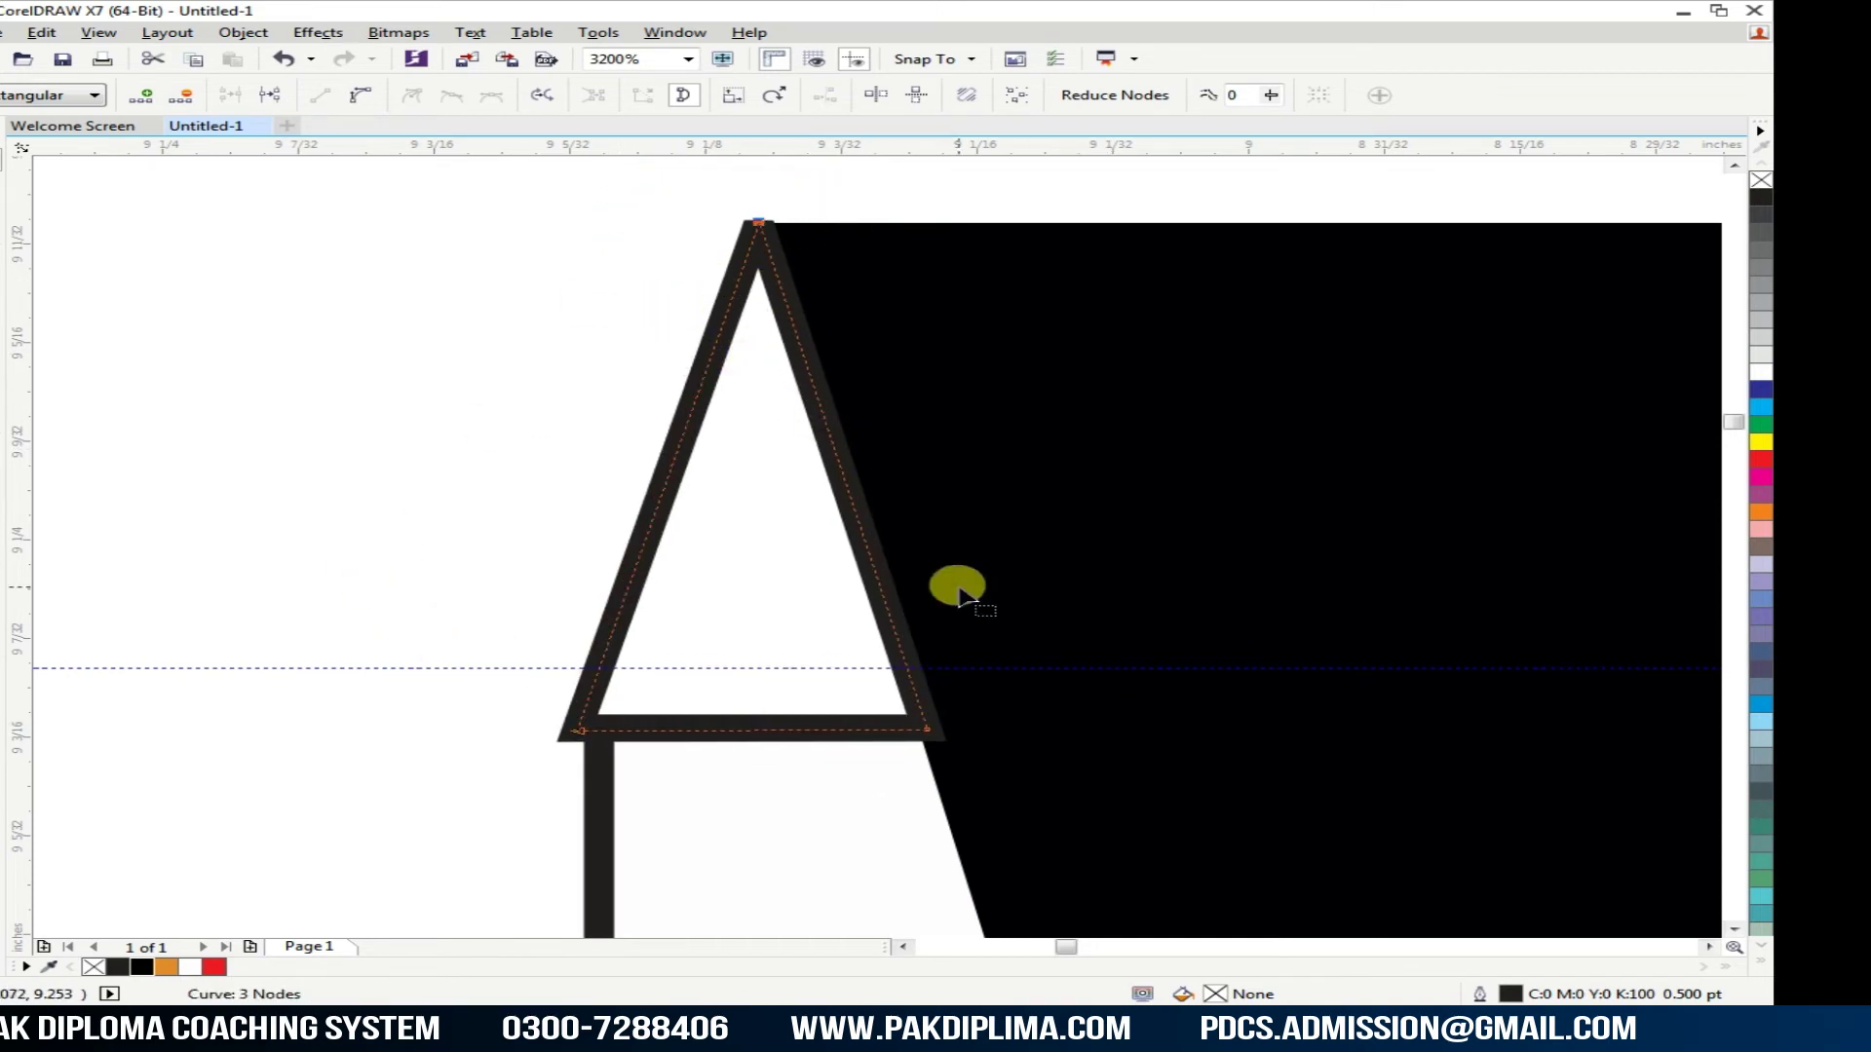
left_click_drag(883, 771, 1089, 666)
key("Right")
key("Right")
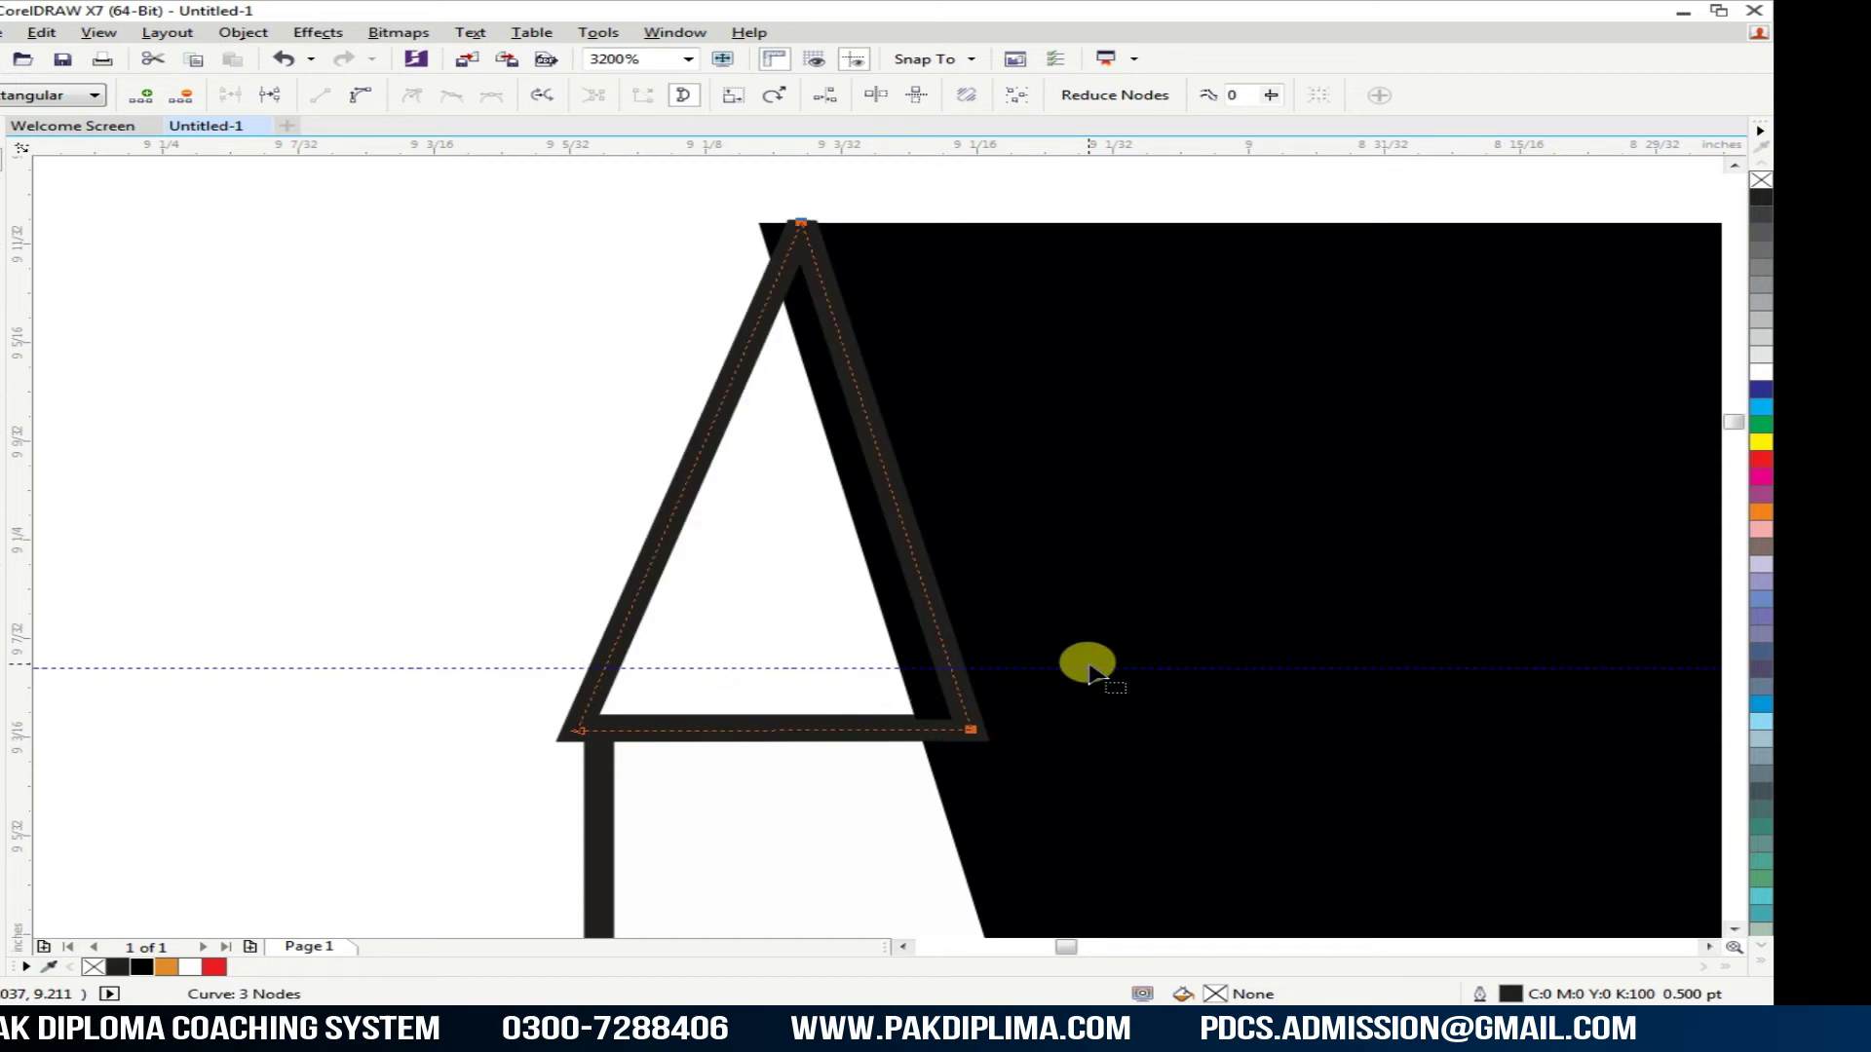
key("Left")
key("Left")
left_click(425, 459)
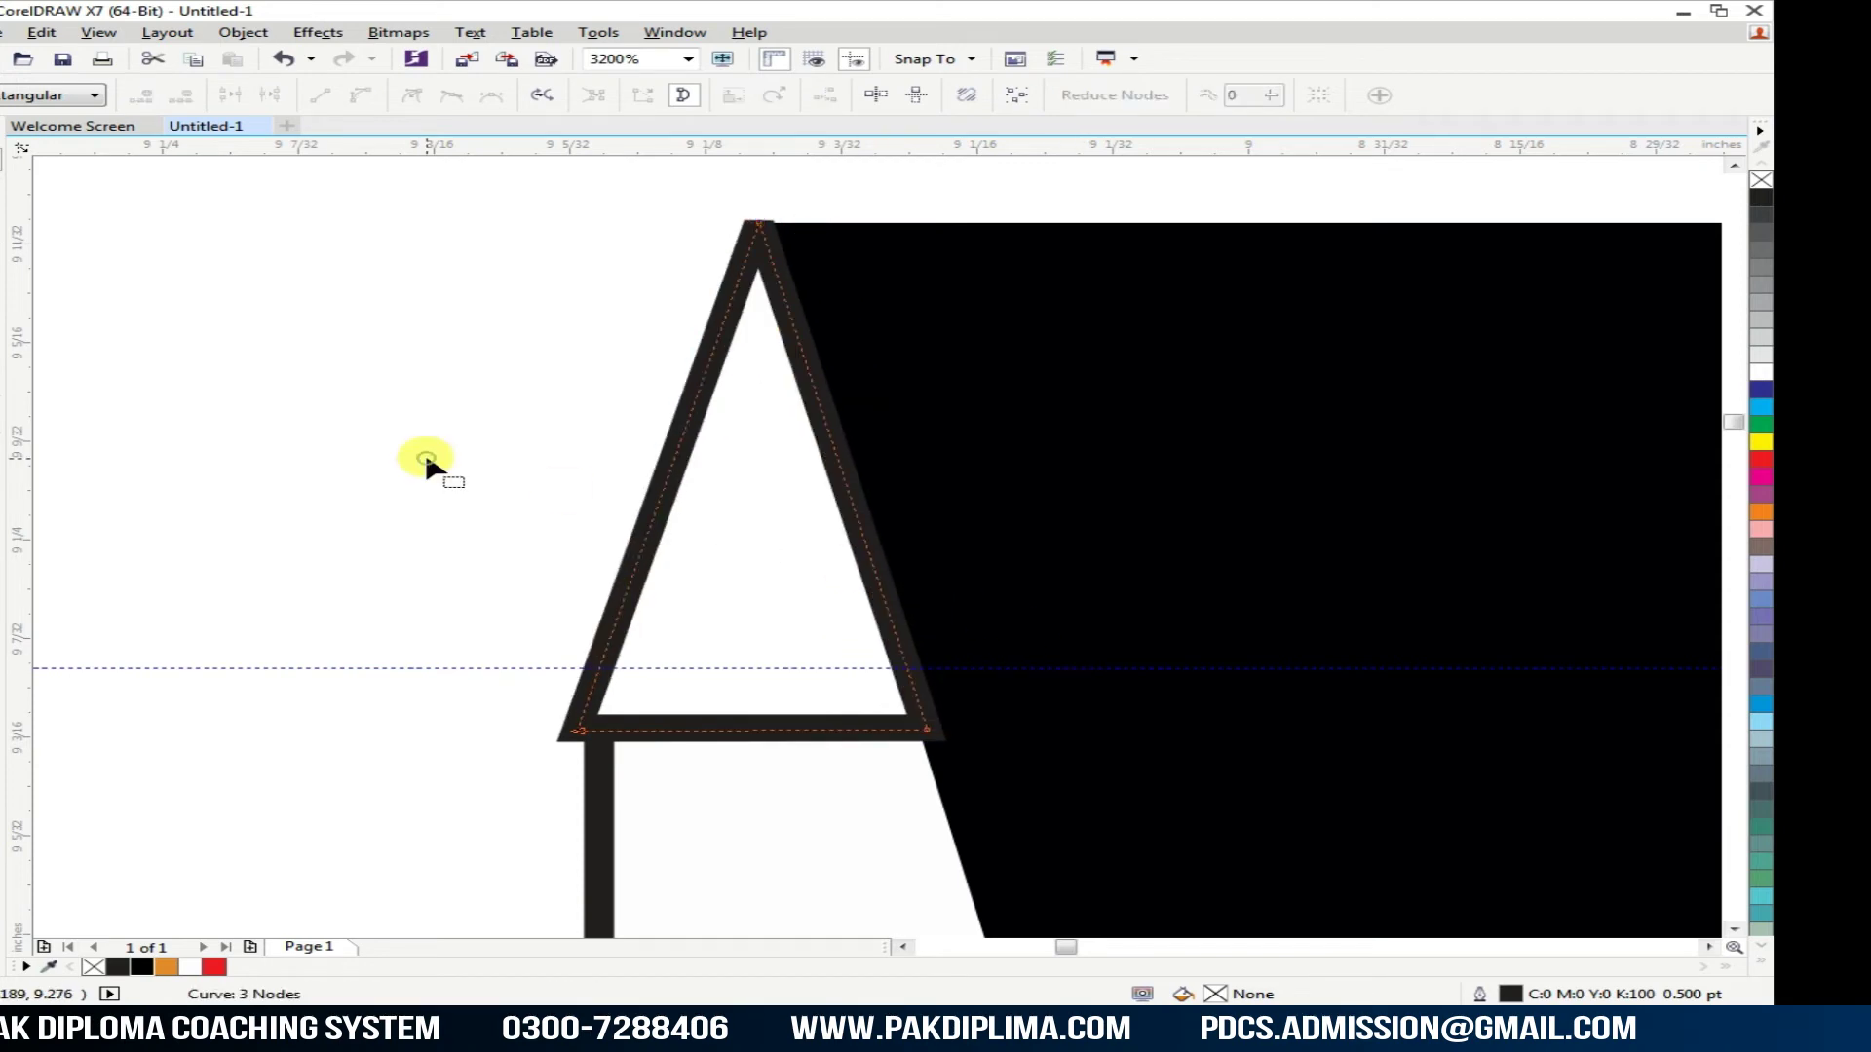
Step: Nudge the triangle's lower-right node right into the black parallelogram, keeping the apex at the parallelogram's tip
left_click(759, 225)
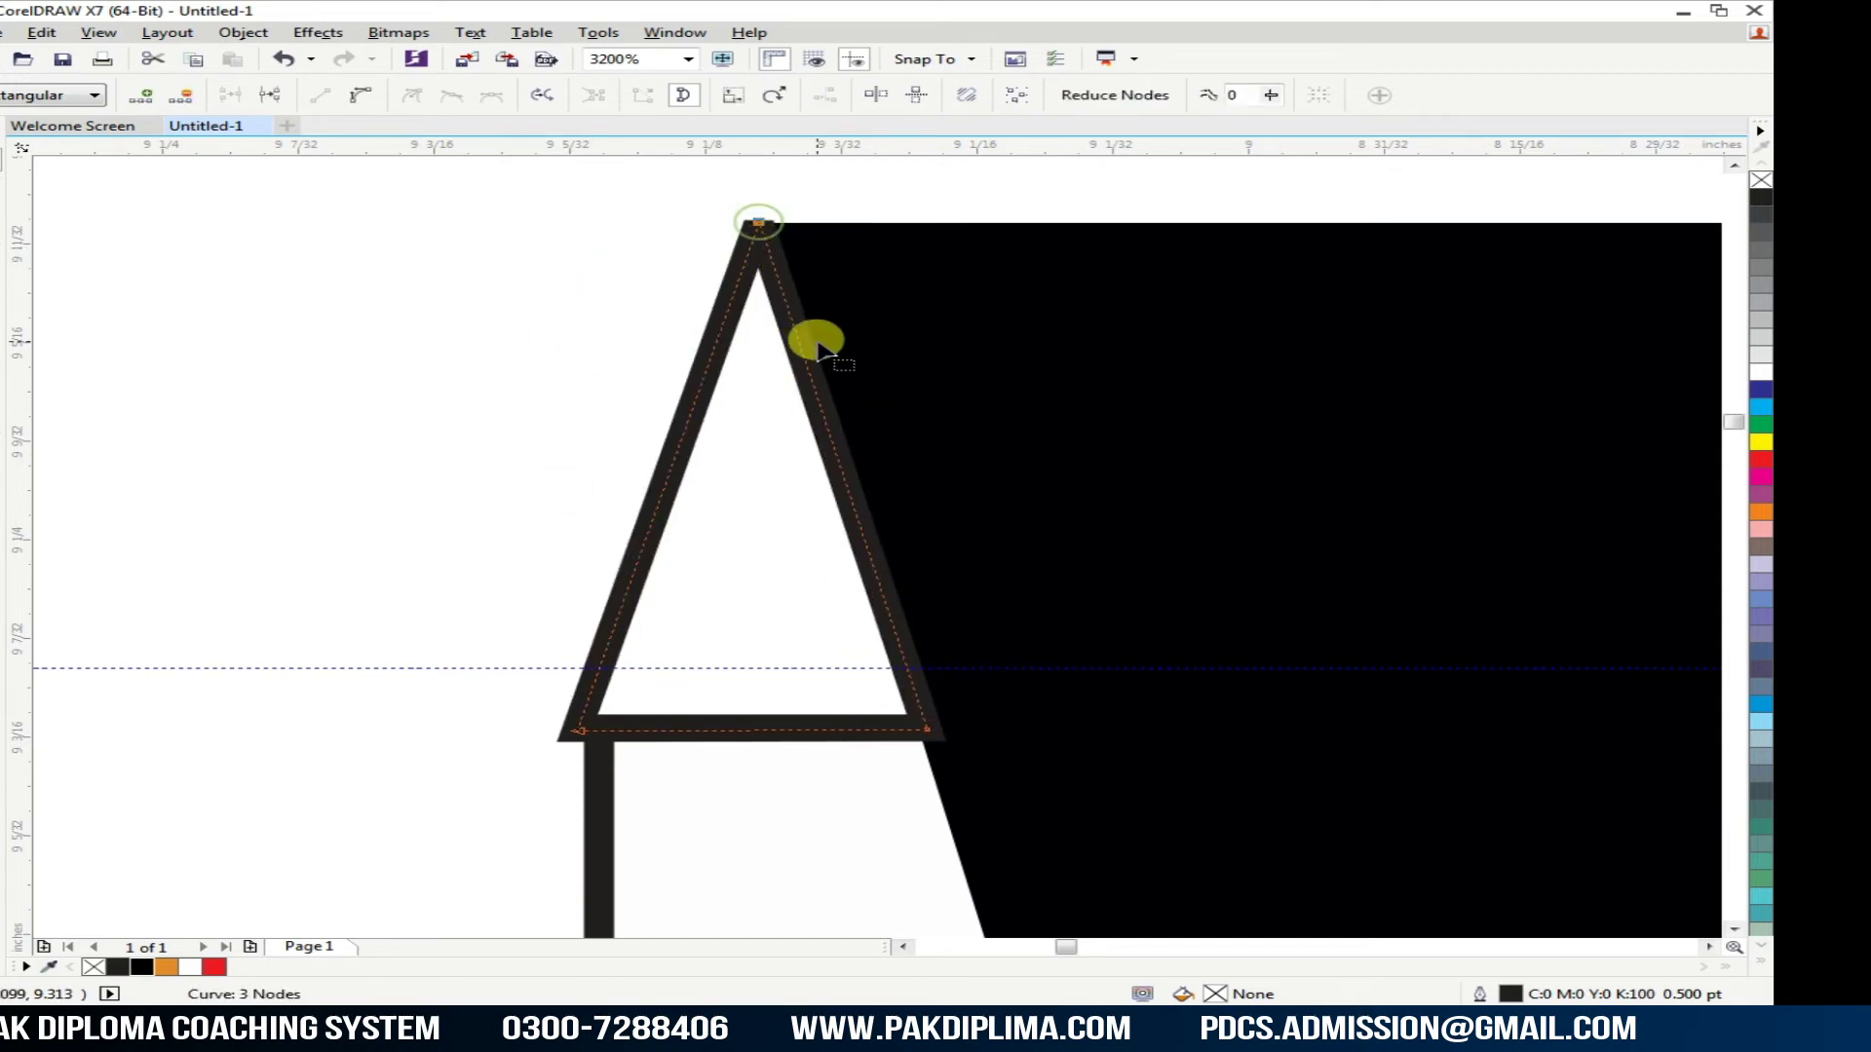
key("Right")
left_click_drag(850, 661, 1030, 784)
key("Right")
key("Right")
left_click_drag(682, 163, 930, 258)
key("Left")
left_click_drag(910, 656, 1190, 776)
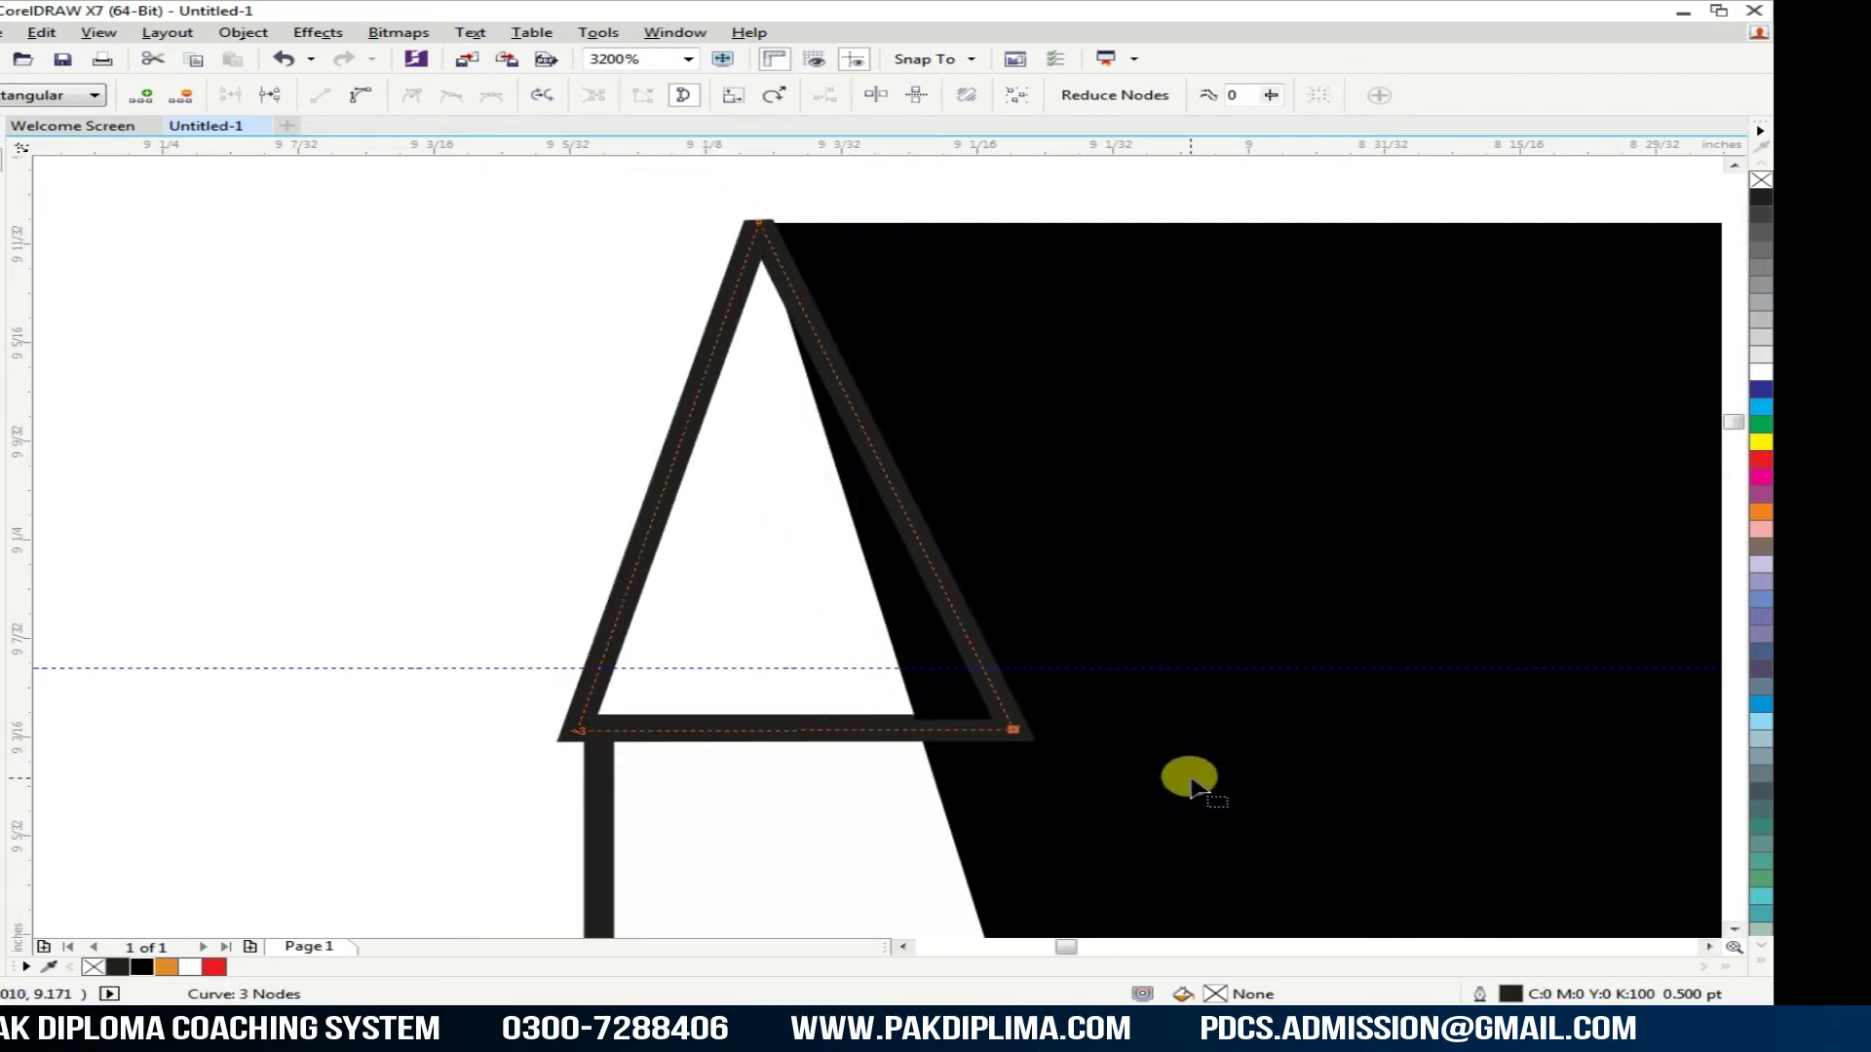
key("Right")
key("Right")
Step: Fill the triangle with Black and remove its outline
scroll(657, 624, "down", 1)
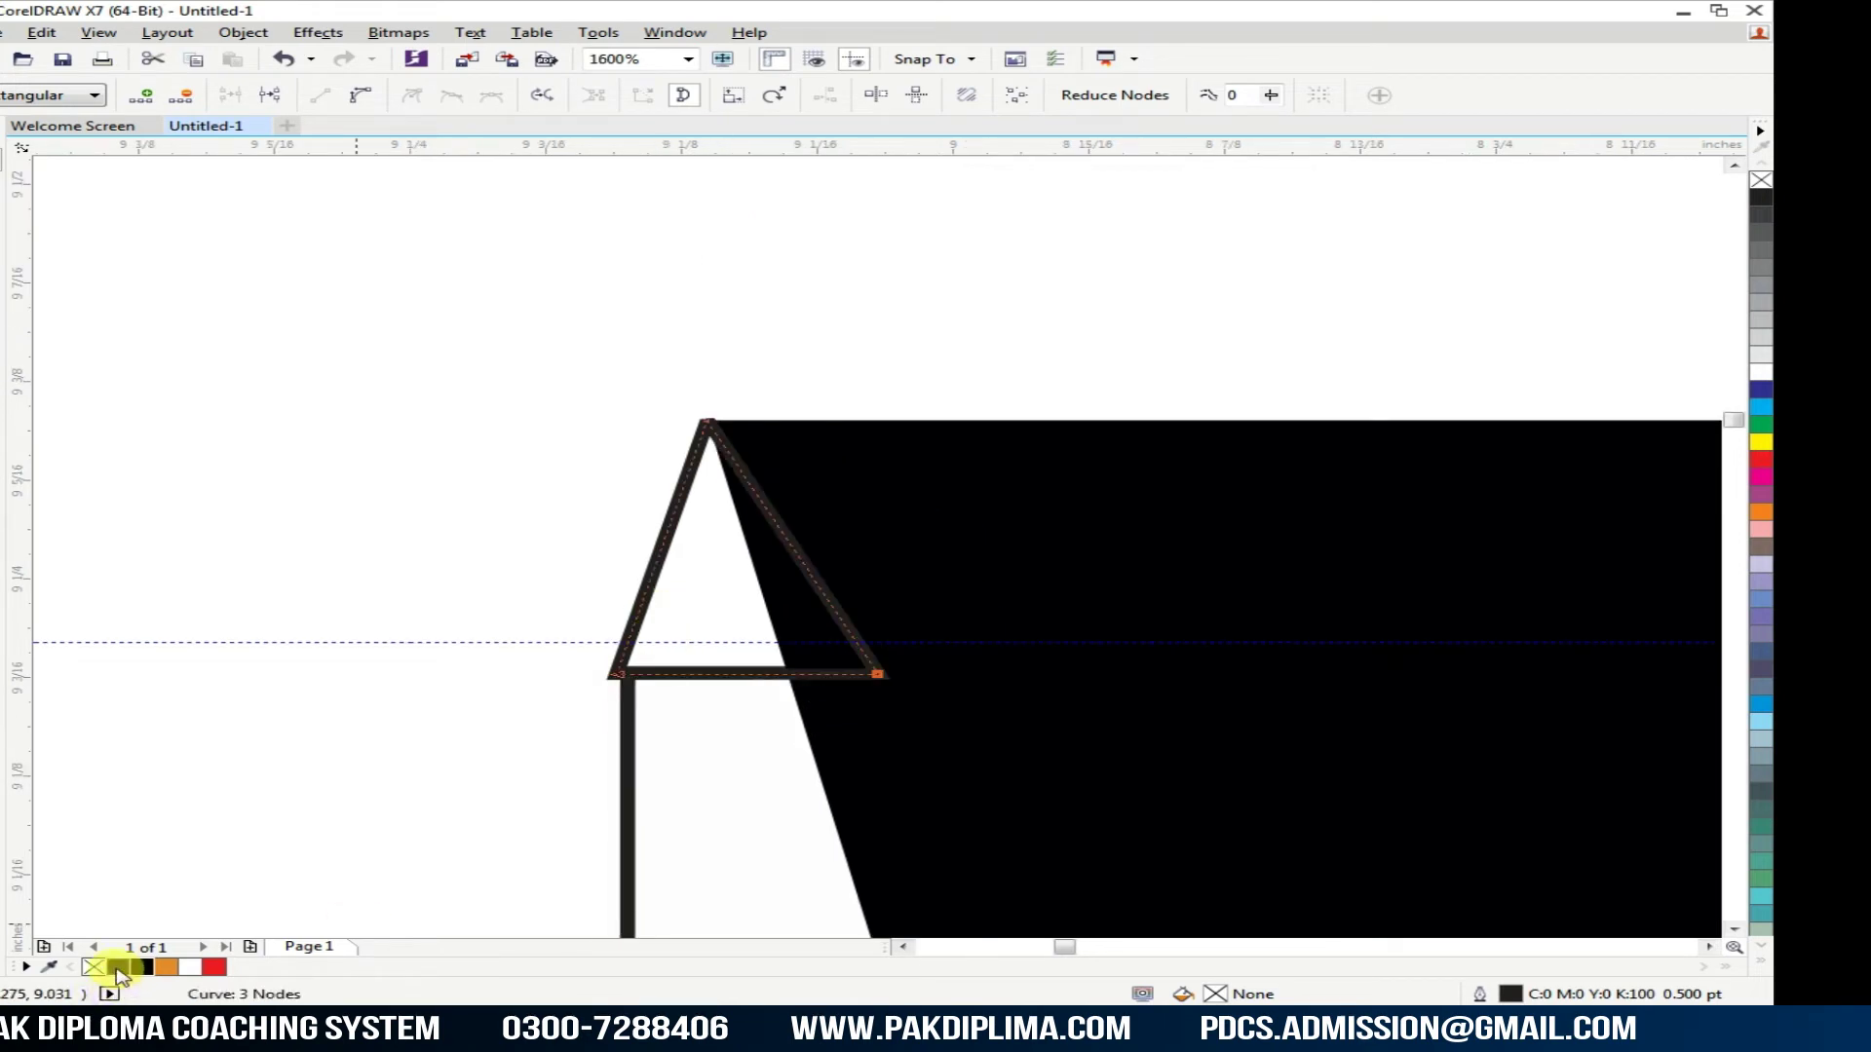
left_click(117, 967)
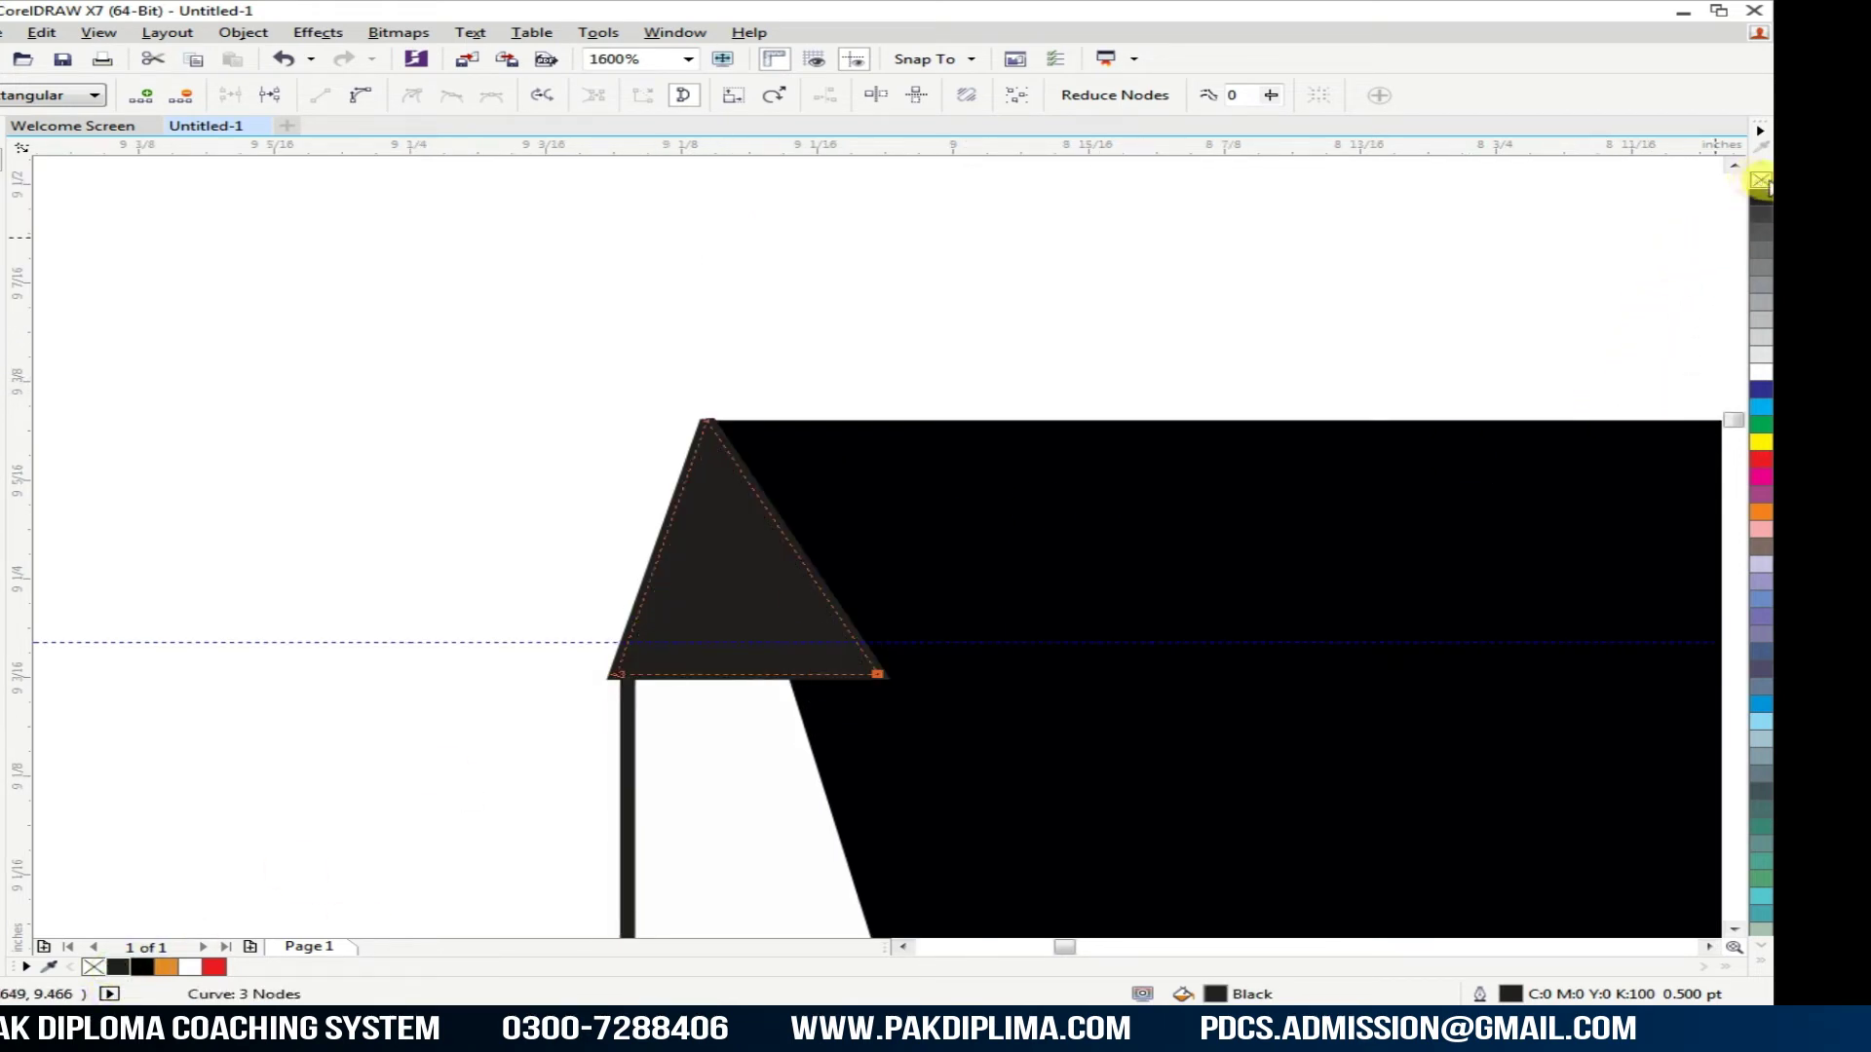
right_click(1761, 182)
key("space")
scroll(721, 448, "down", 1)
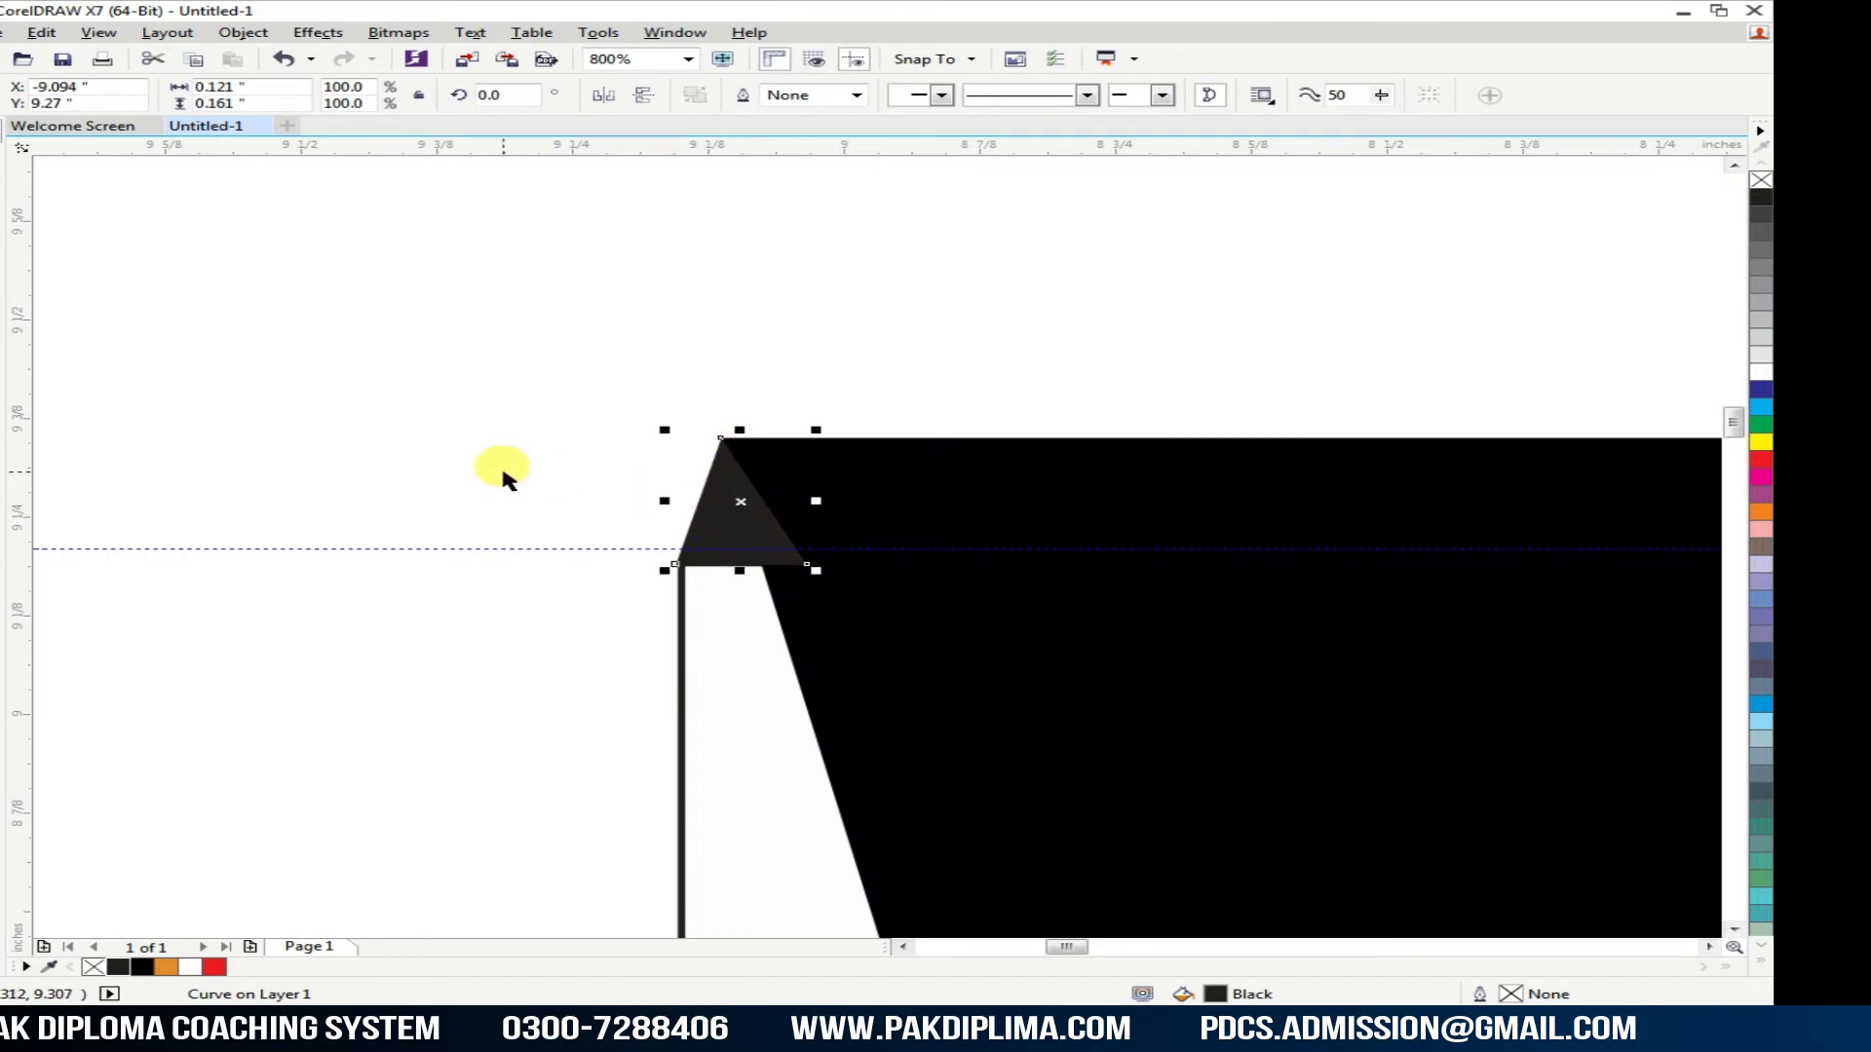
left_click(518, 529)
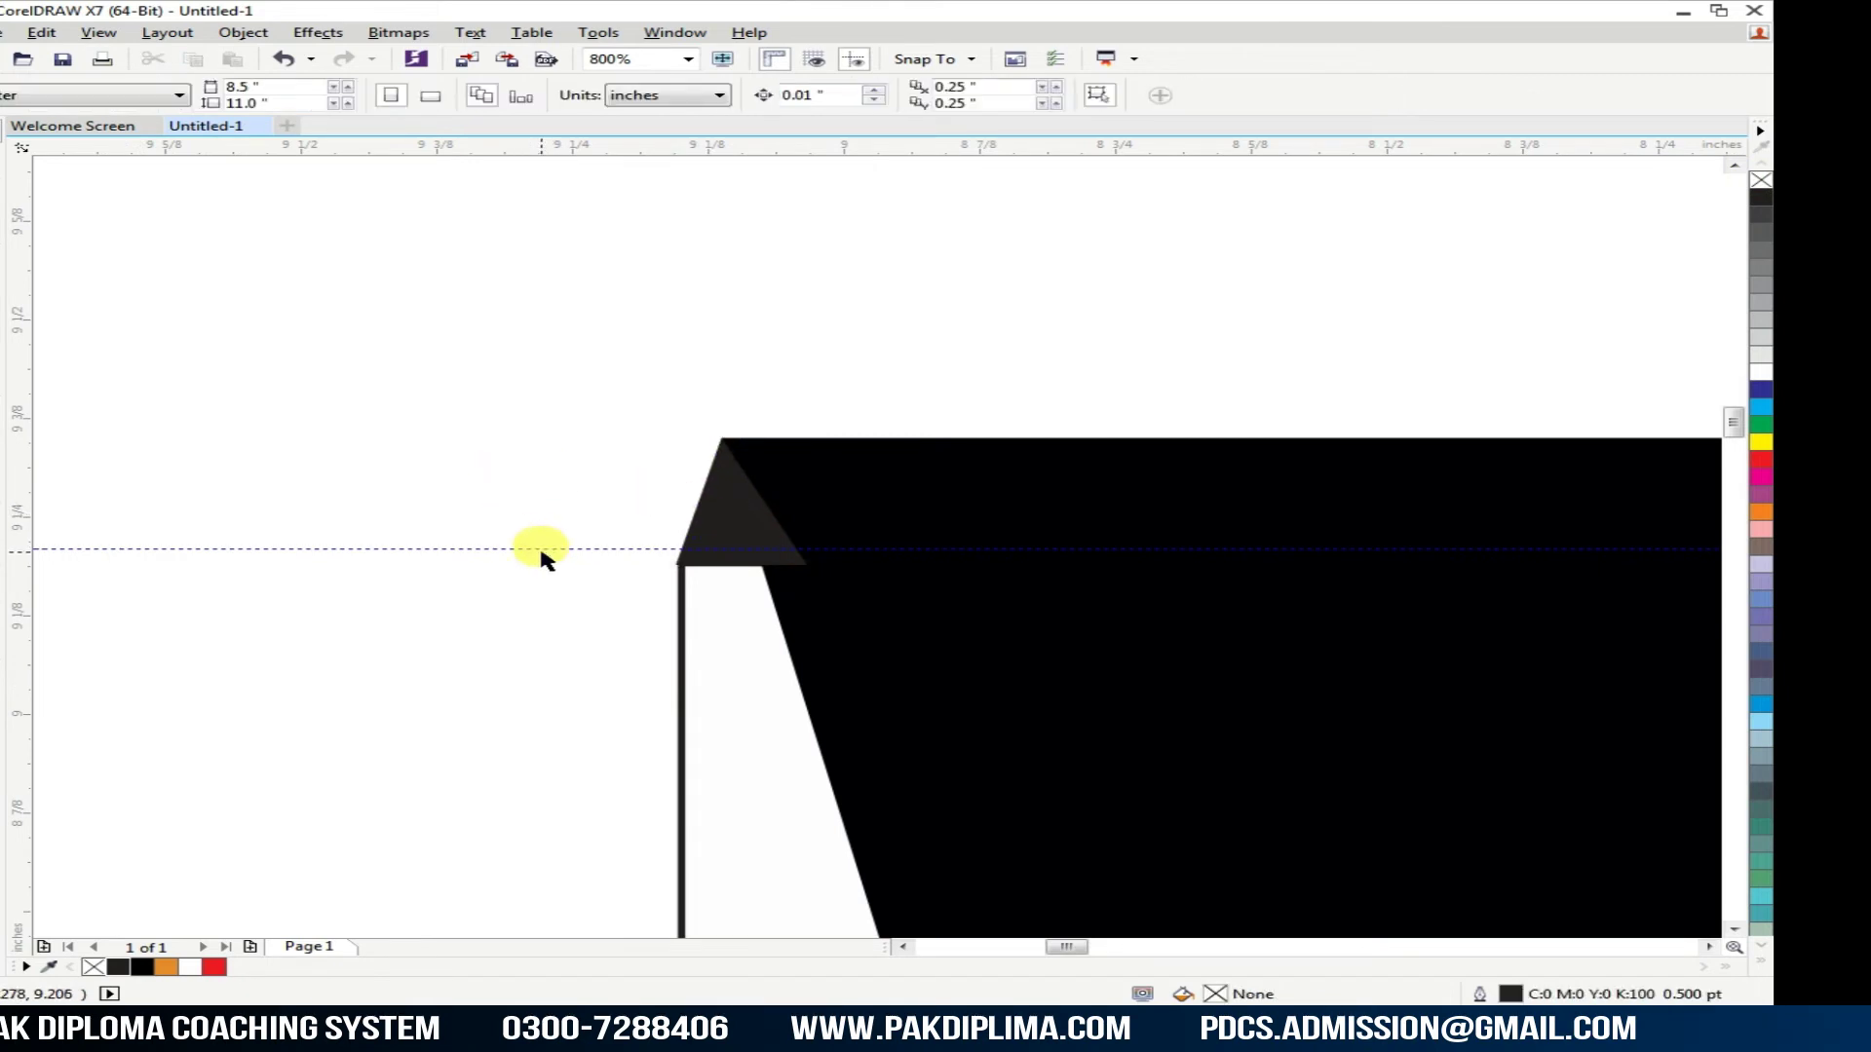
Step: Send the black triangle behind the black parallelogram and the banner rectangle
left_click(749, 534)
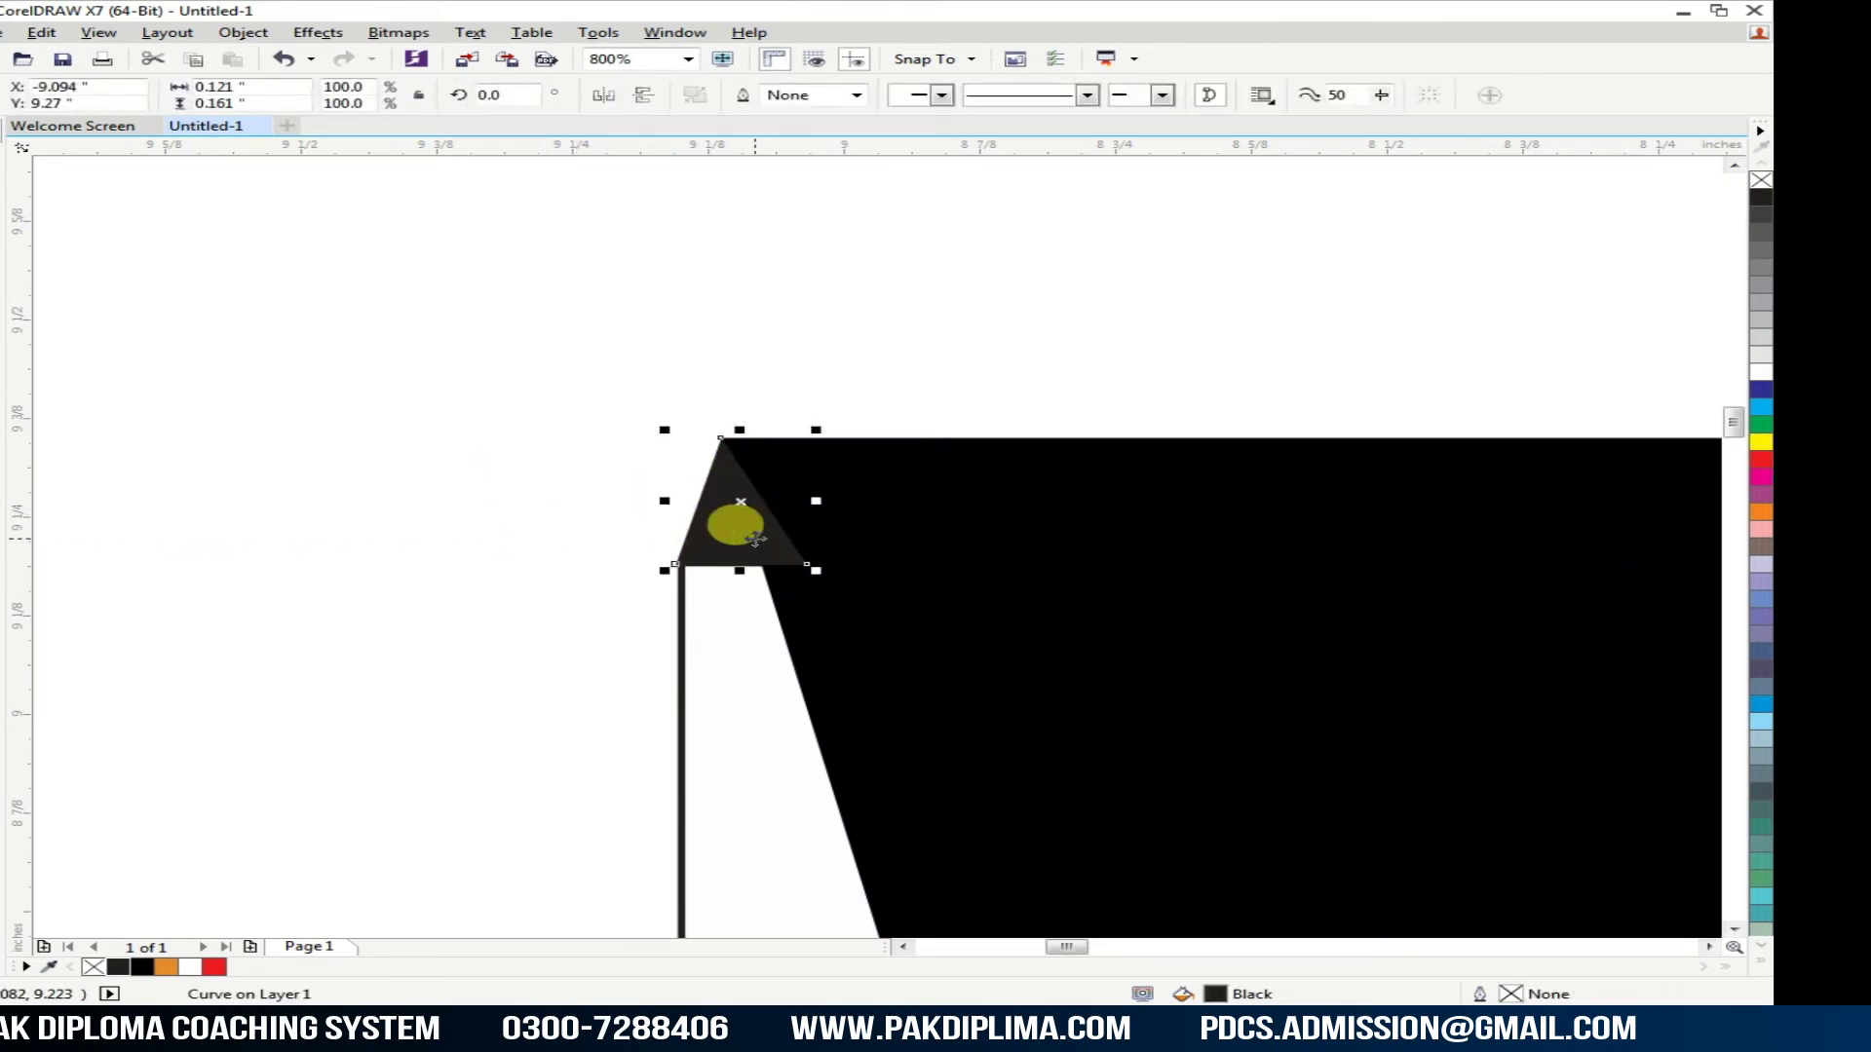
left_click(493, 542)
key("F10")
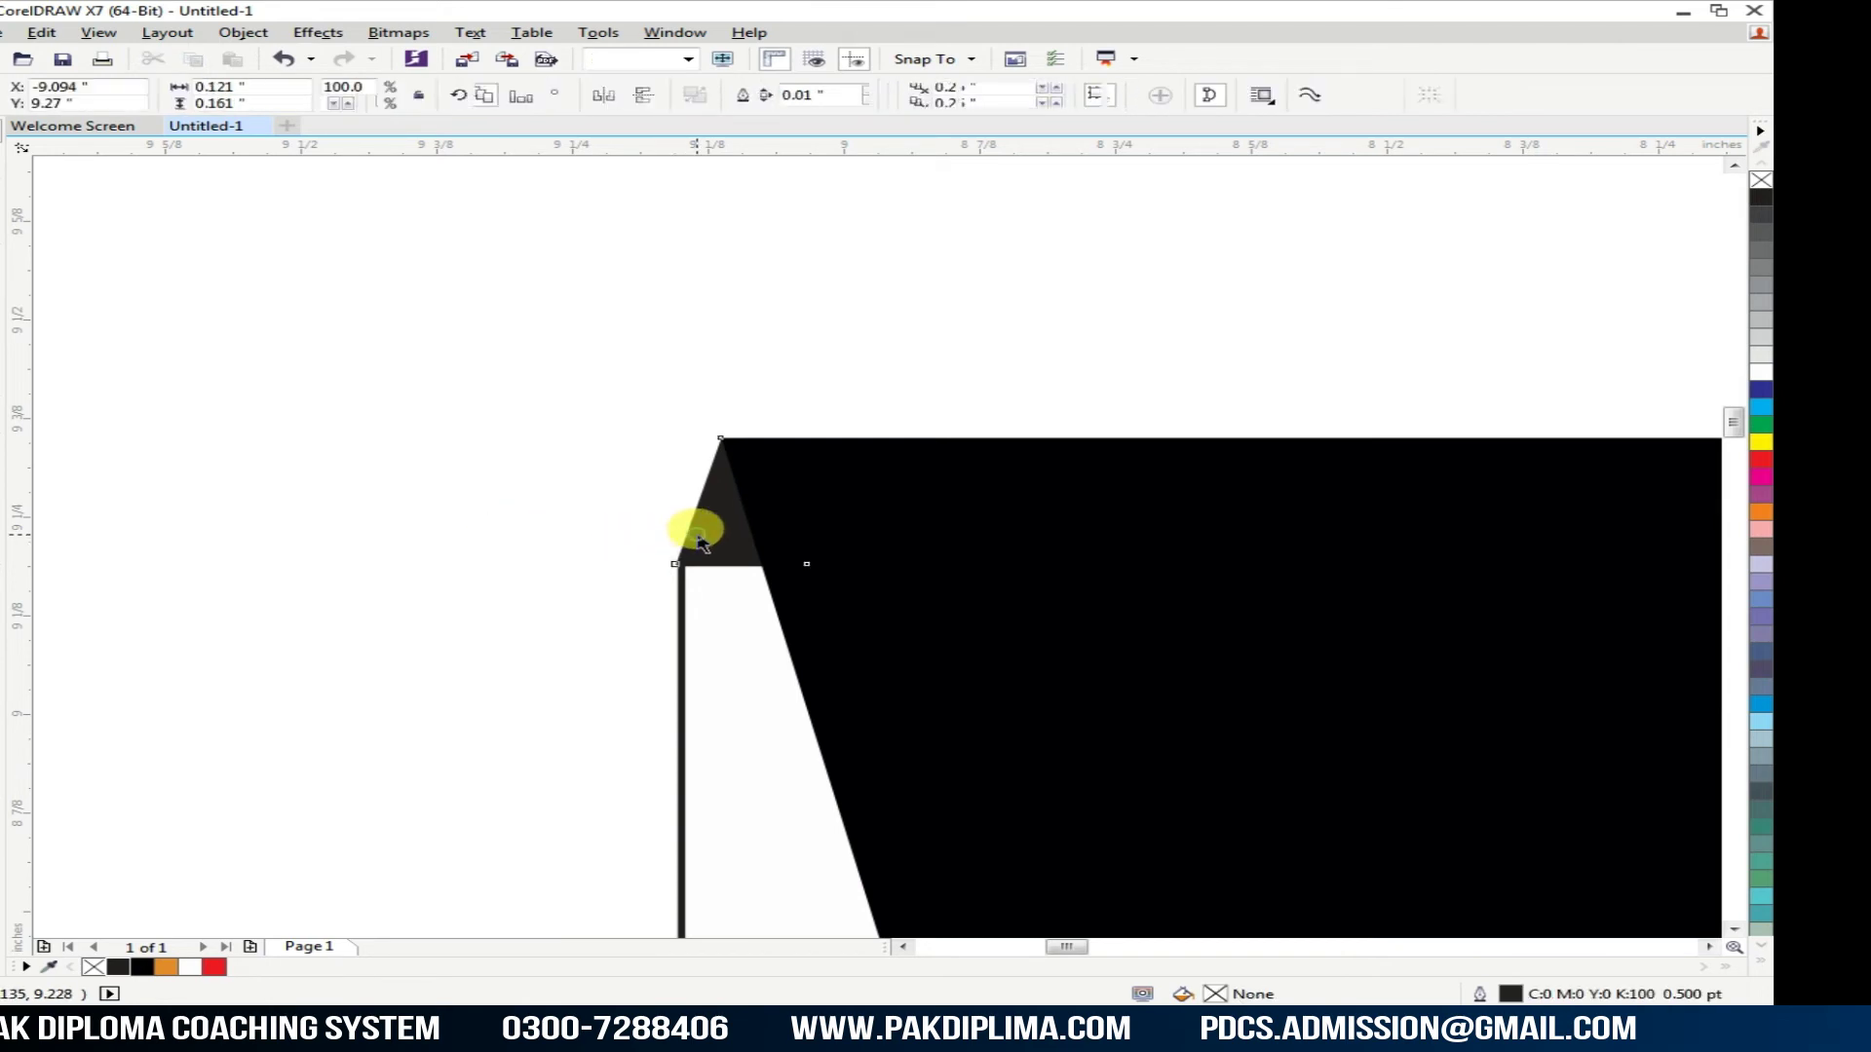
key("space")
Step: Stretch the triangle's base down behind the banner's upper edge, making it about 0.21 inches high
scroll(774, 565, "up", 1)
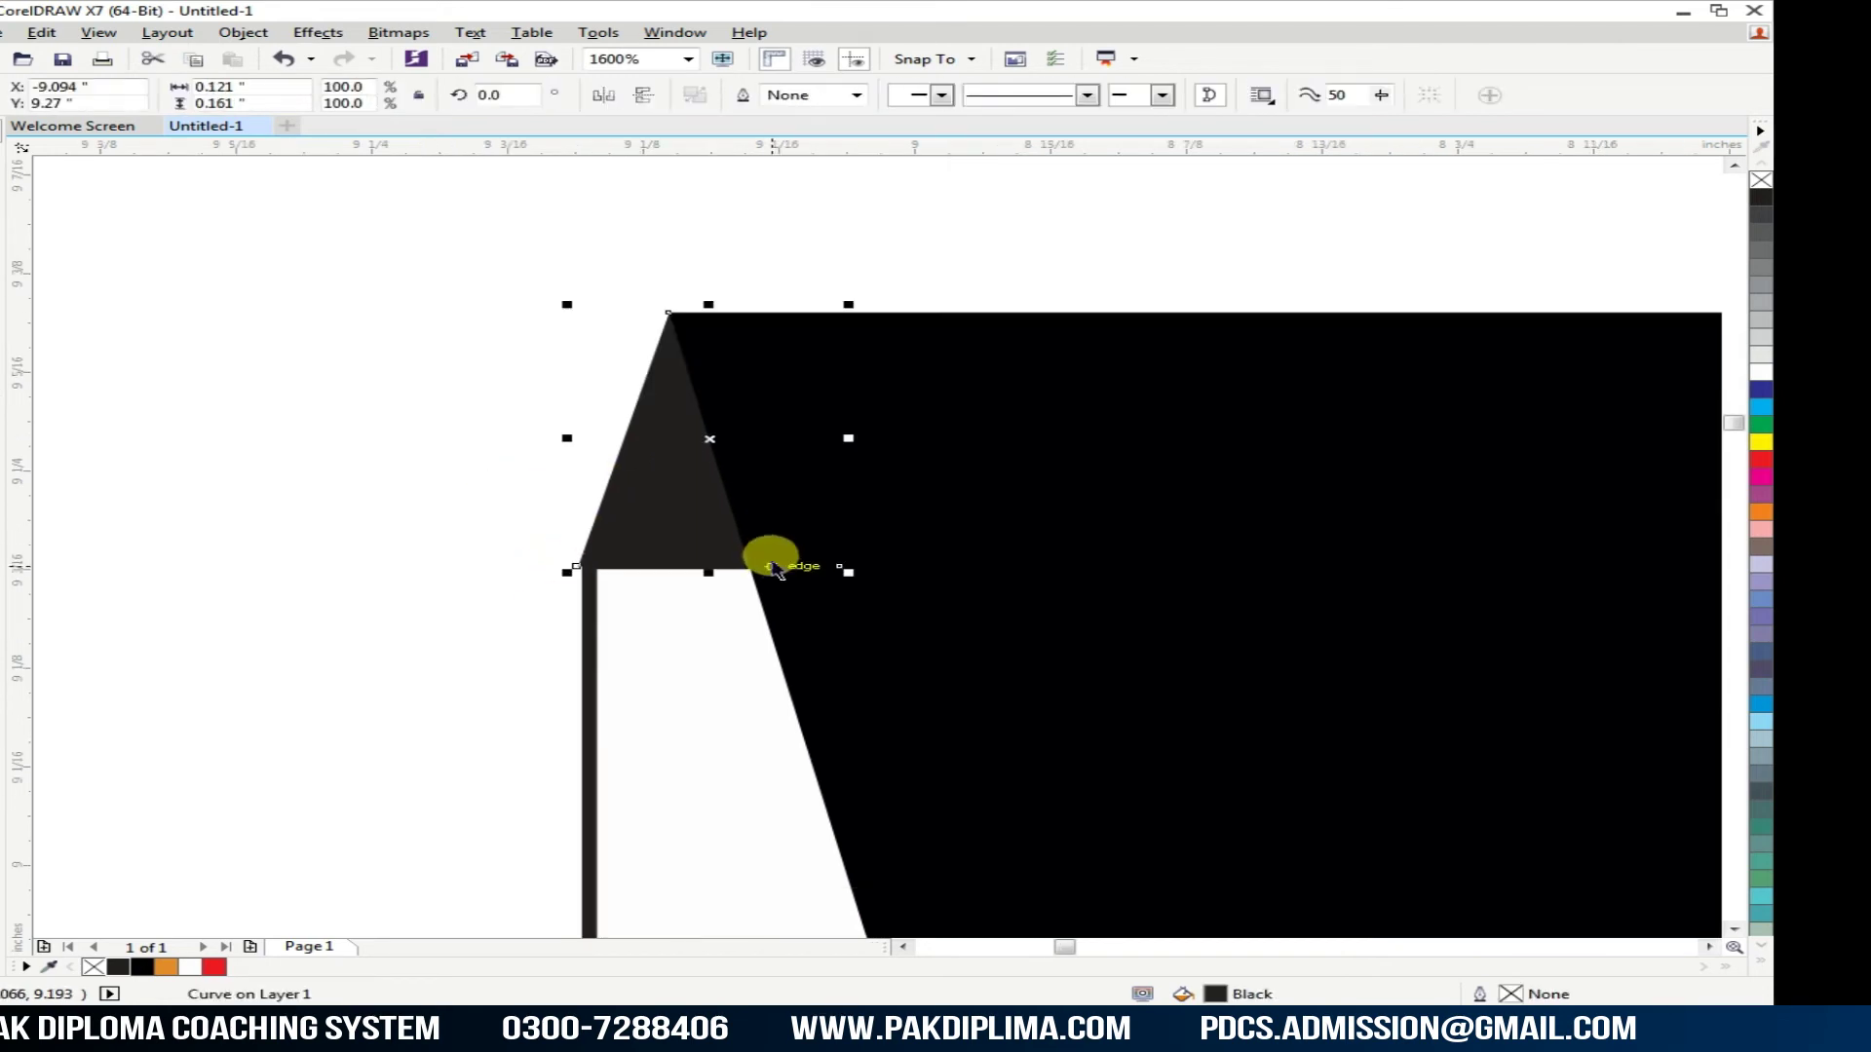
left_click_drag(706, 567, 728, 693)
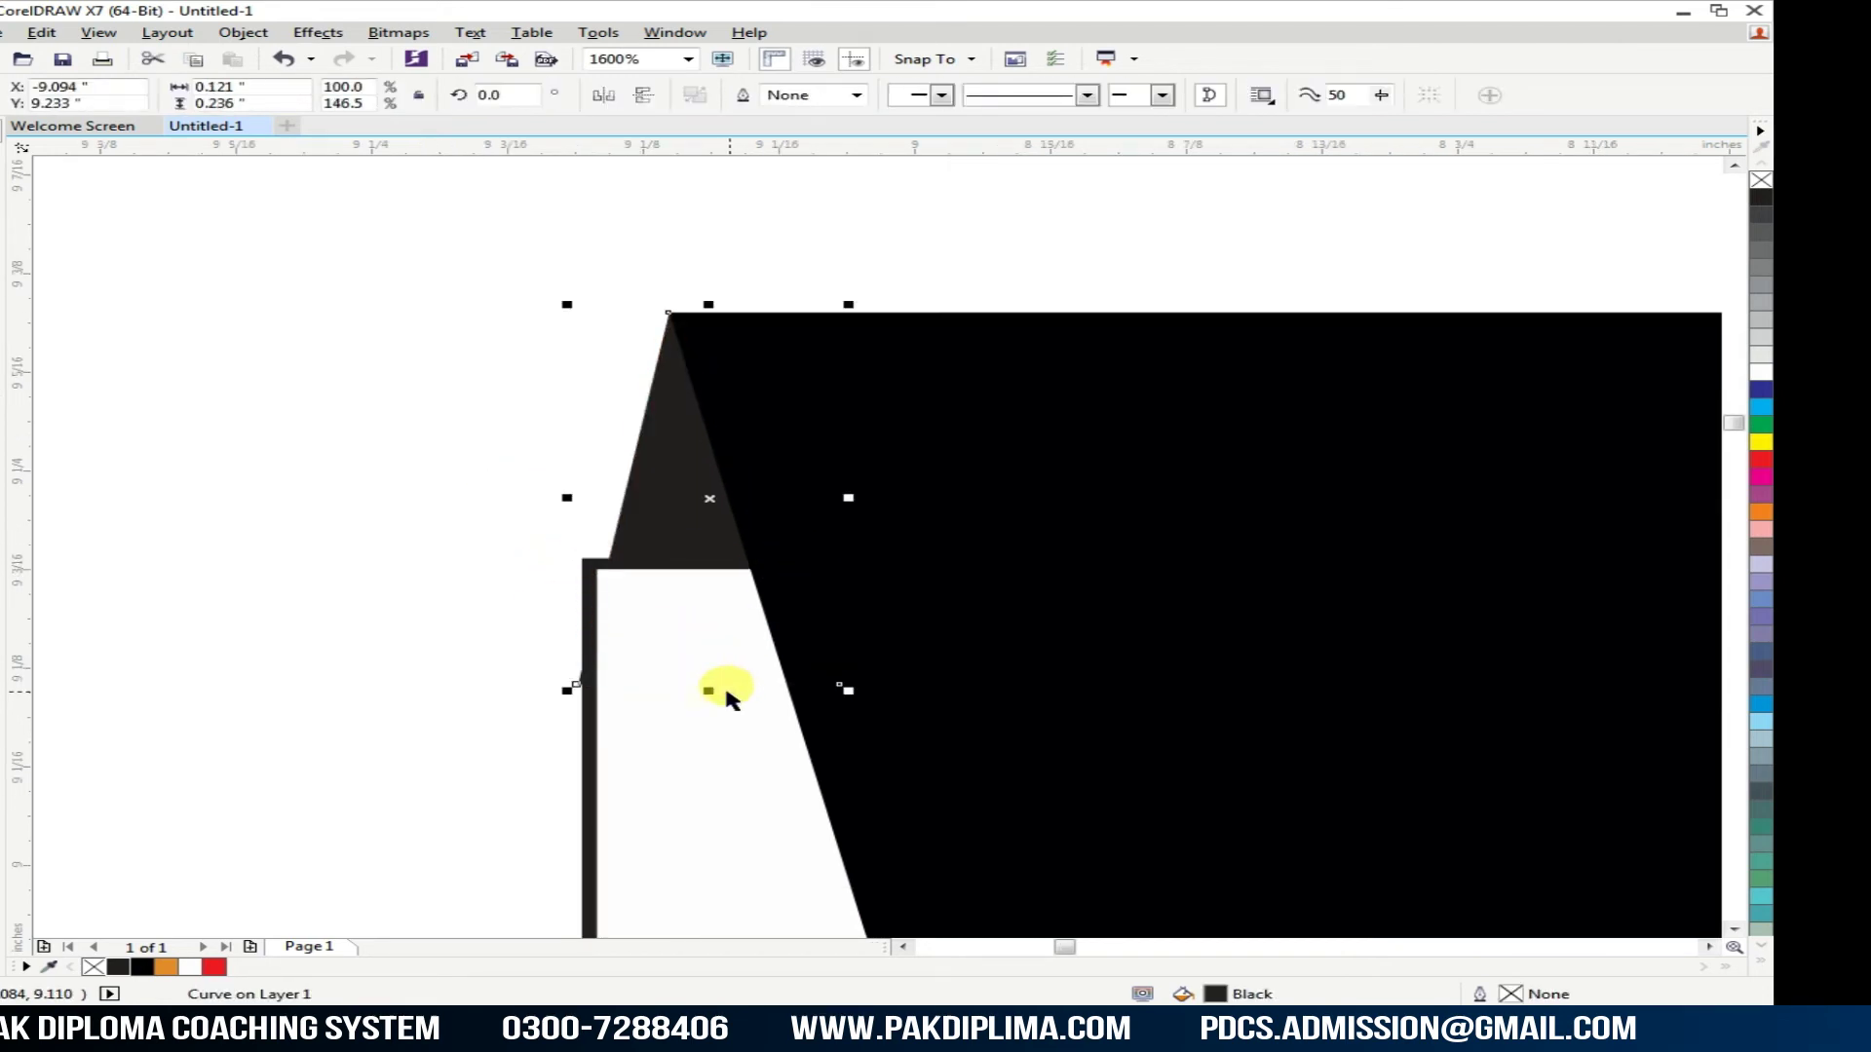
scroll(458, 495, "down", 1)
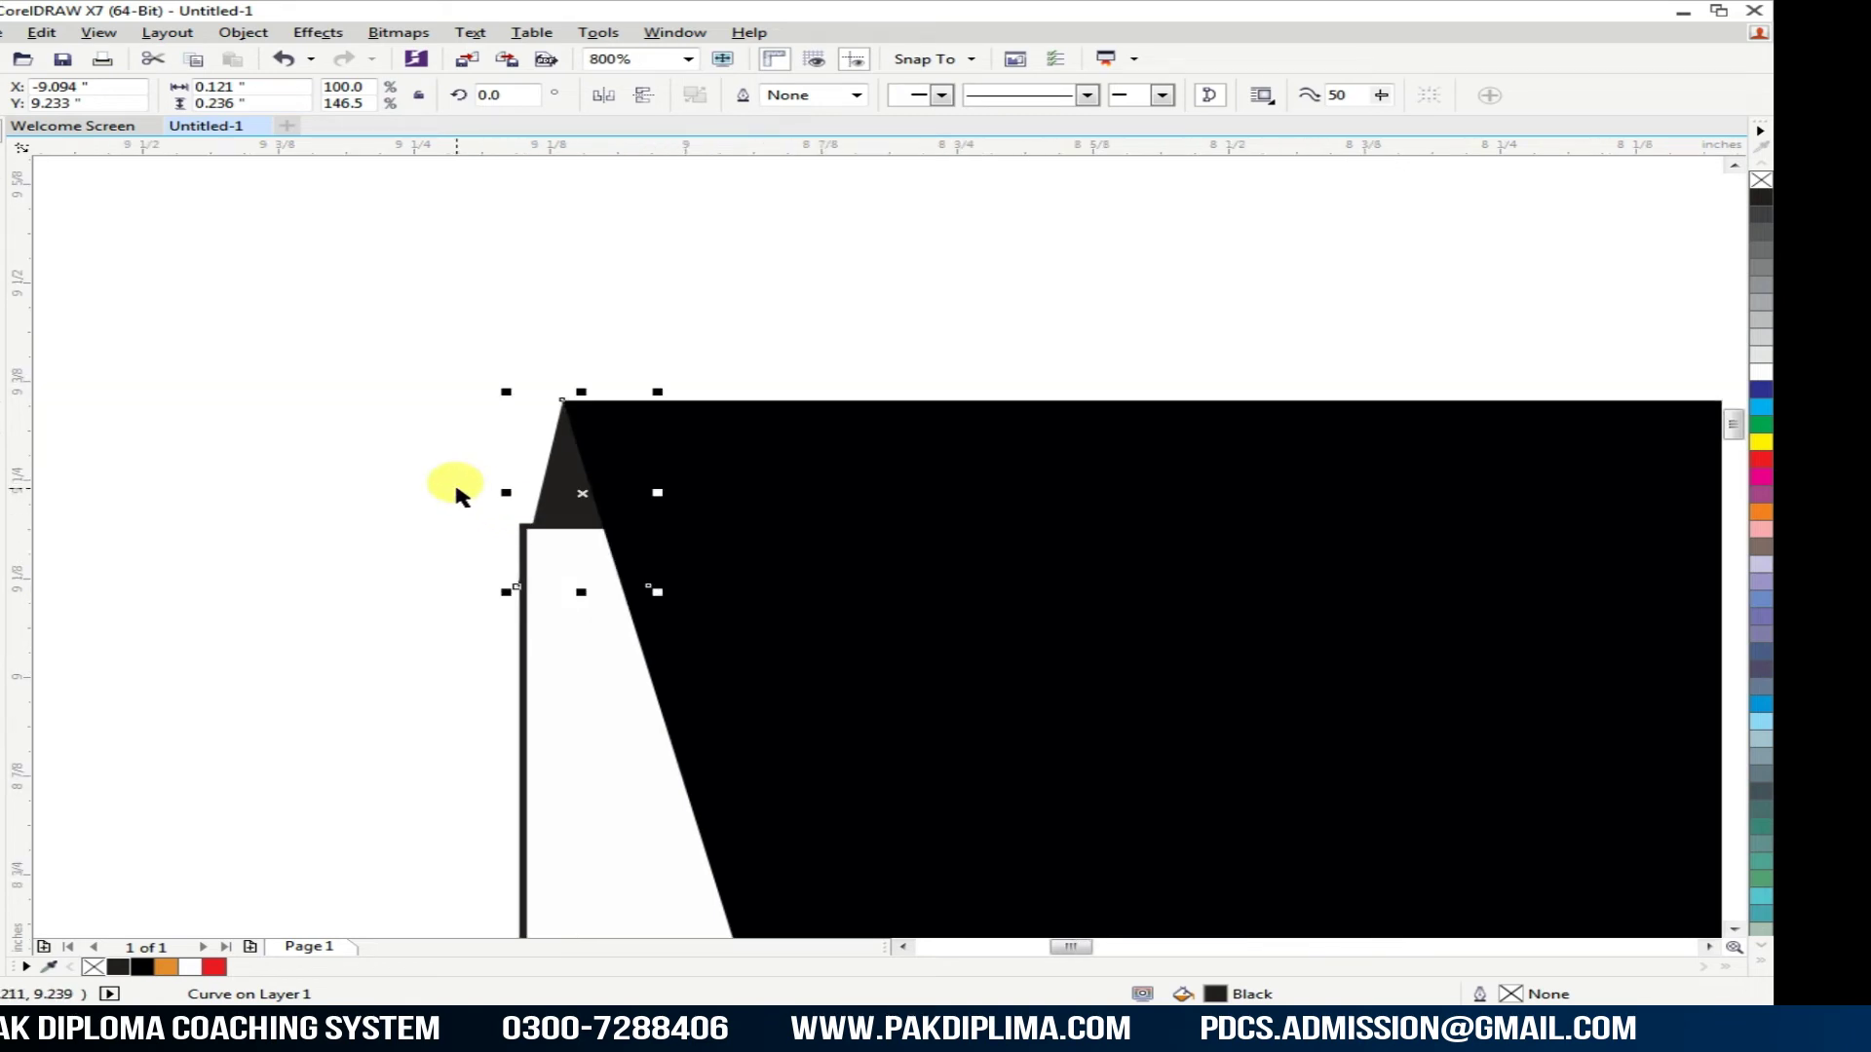
left_click_drag(581, 585, 583, 565)
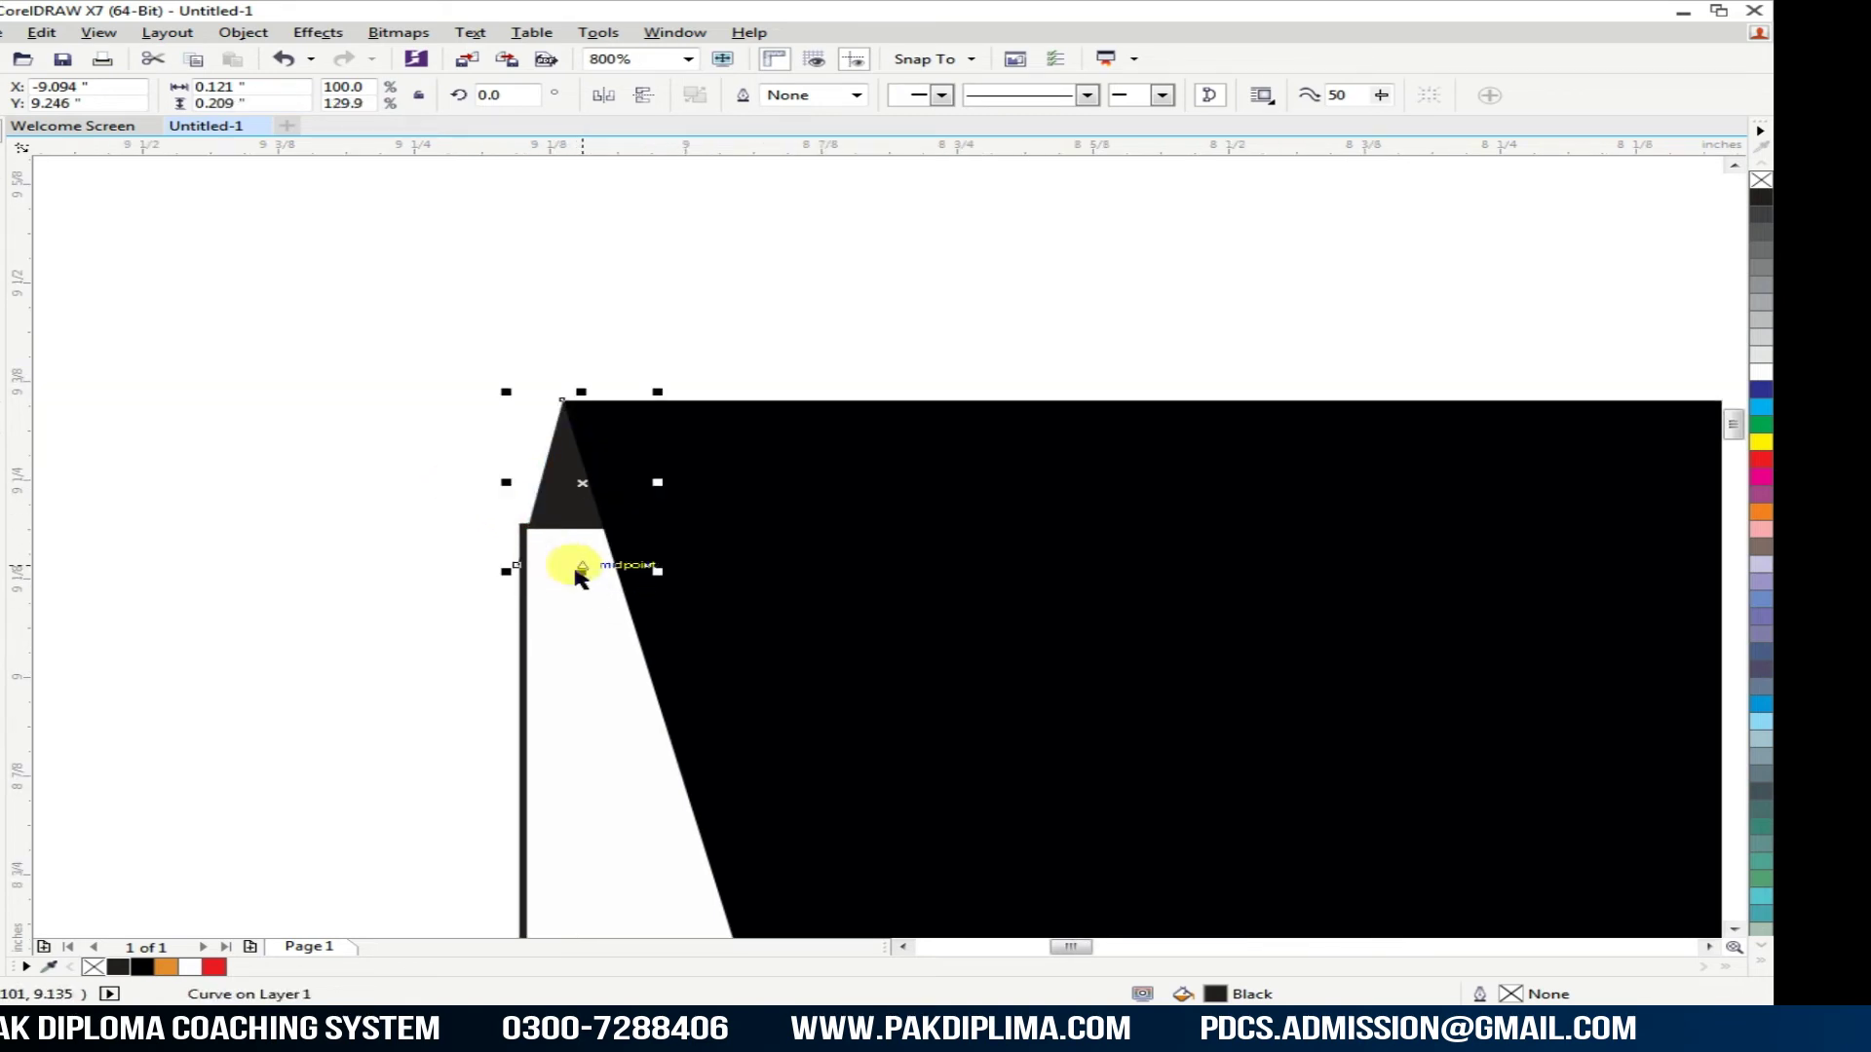
left_click(268, 502)
scroll(312, 488, "down", 1)
scroll(332, 428, "down", 1)
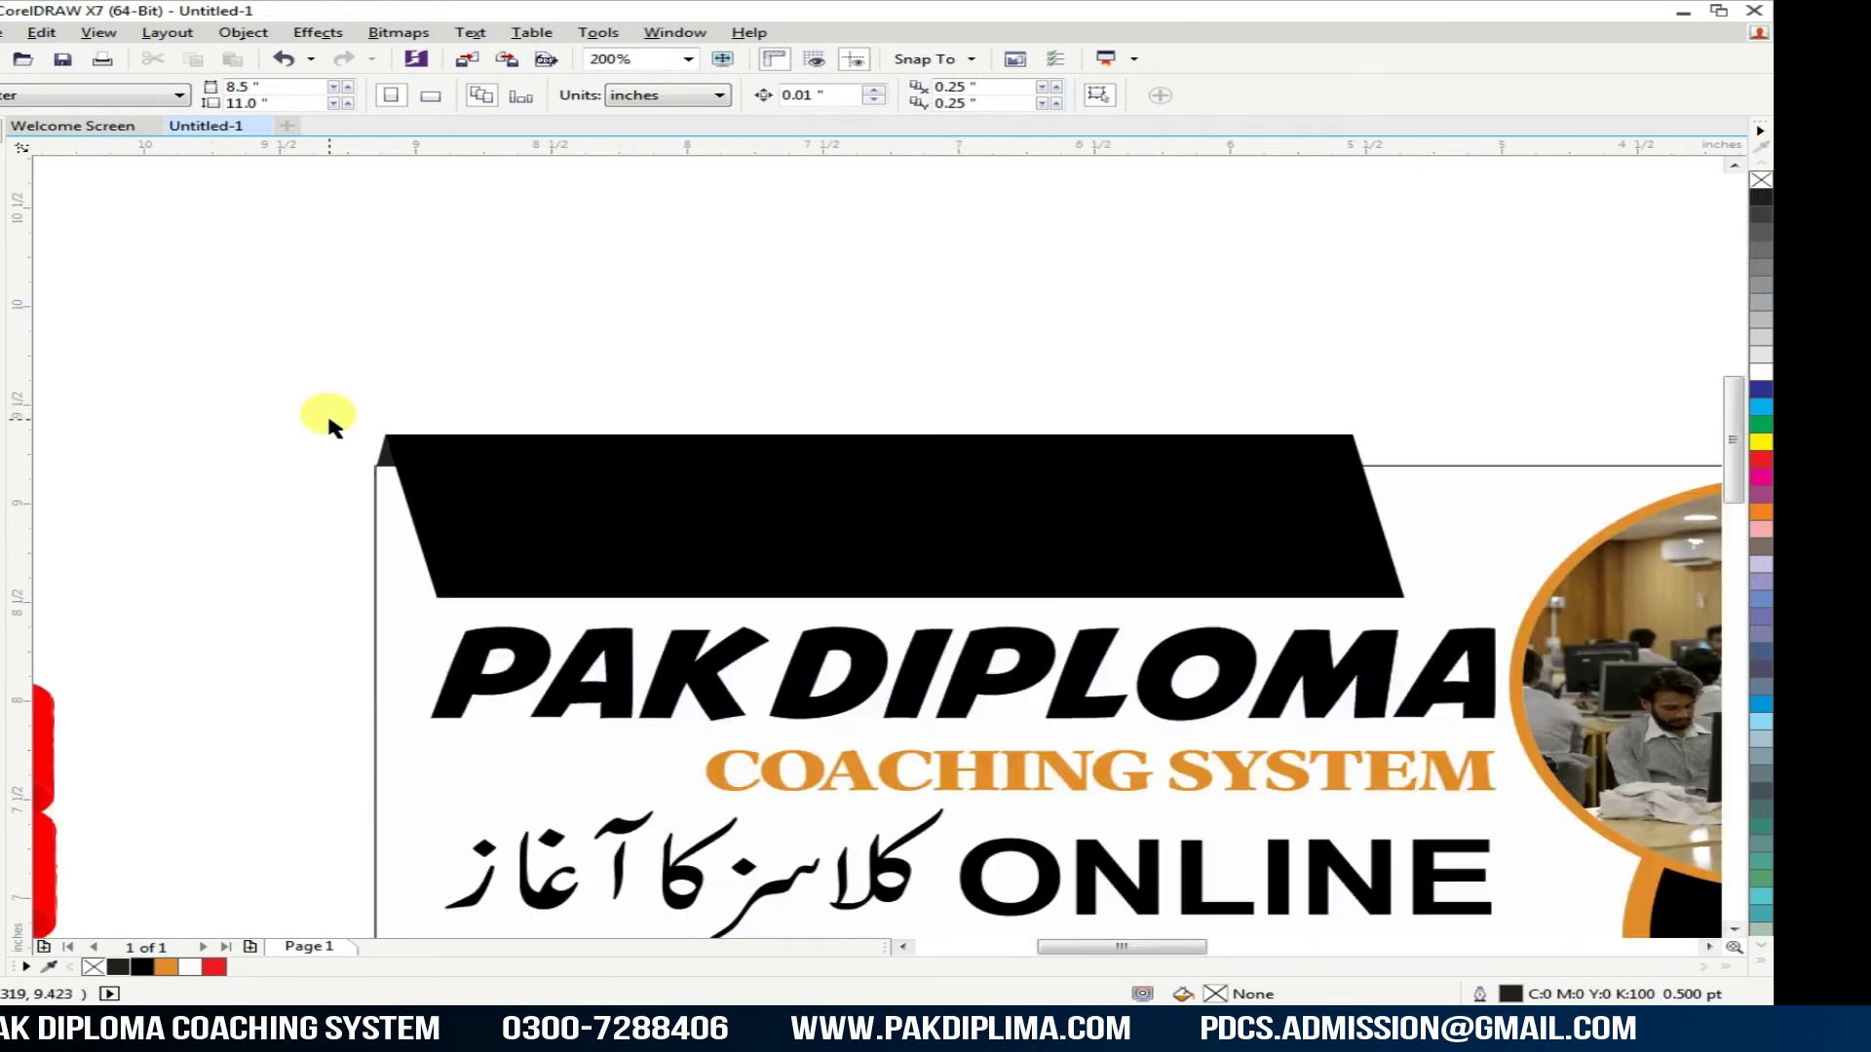
Step: Fill the fold triangle with 50% black gray
left_click(387, 456)
left_click(1761, 284)
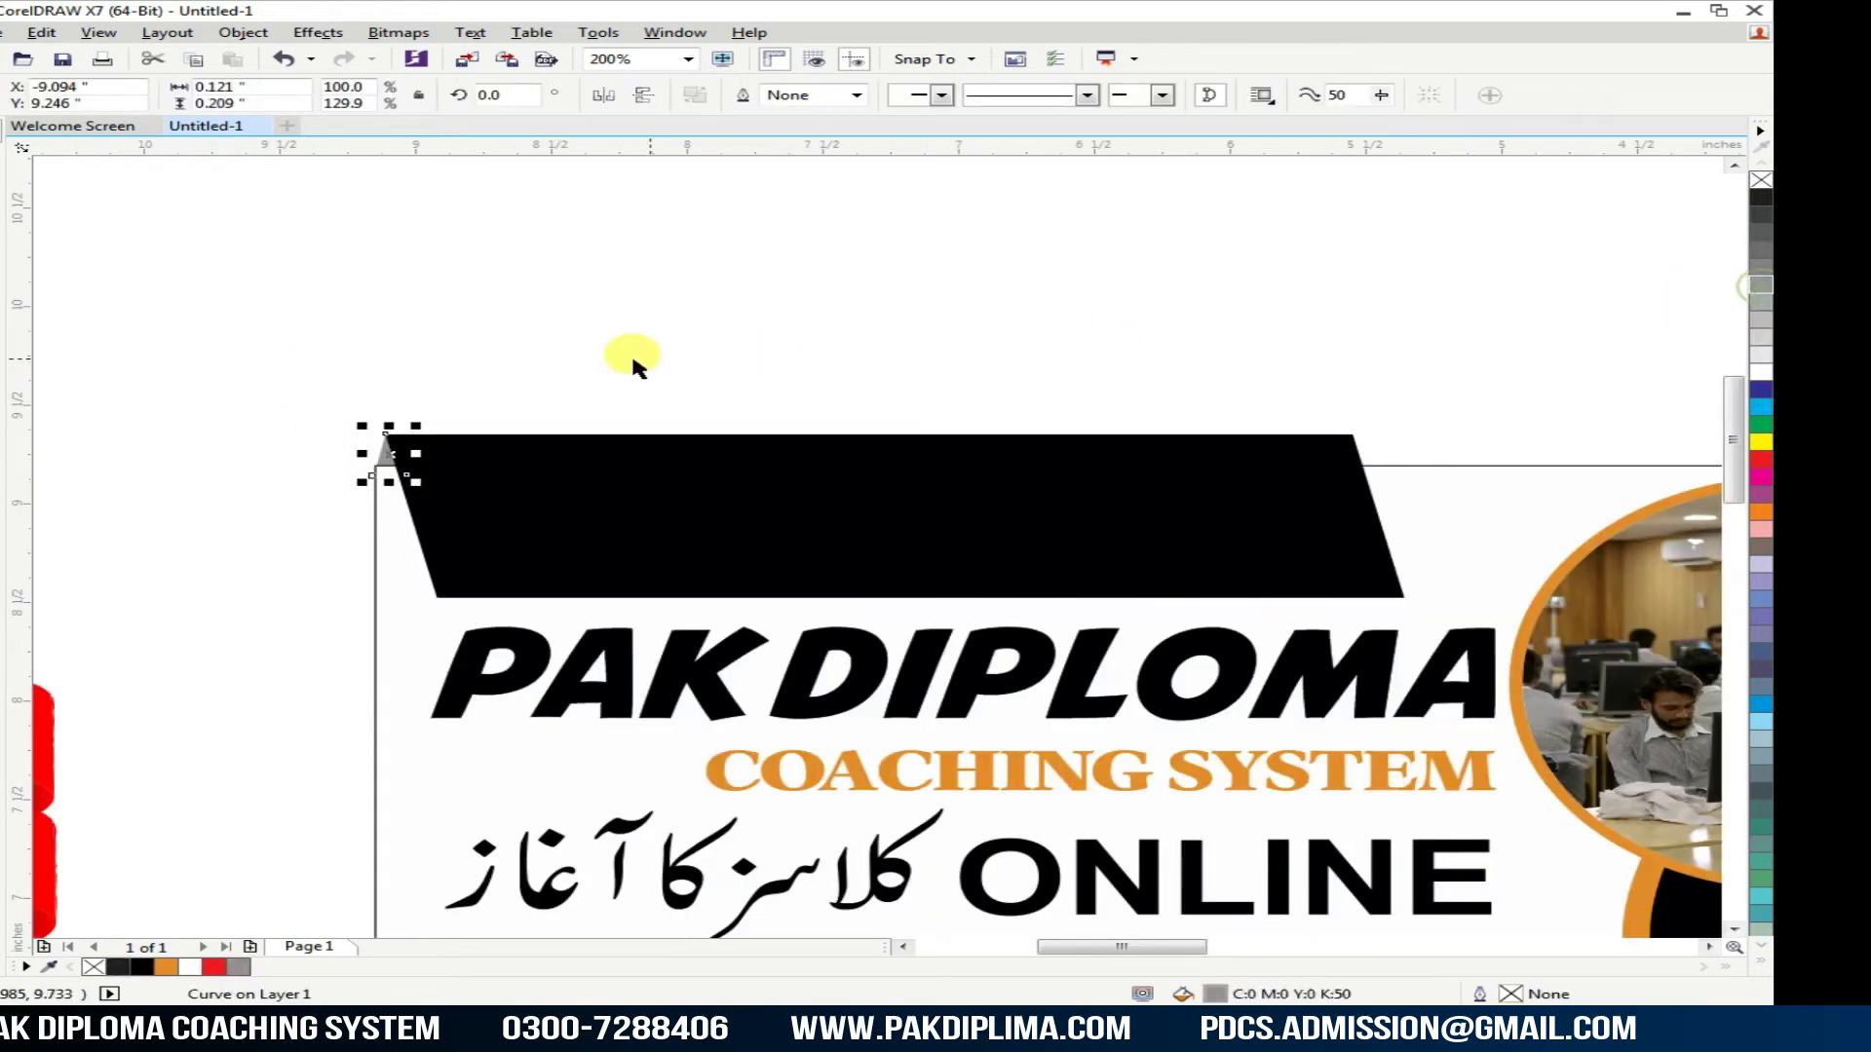
left_click(192, 397)
Step: Scale the parallelogram and fold triangle down together to about 3.68 x 0.80 inches
left_click_drag(265, 369, 1484, 639)
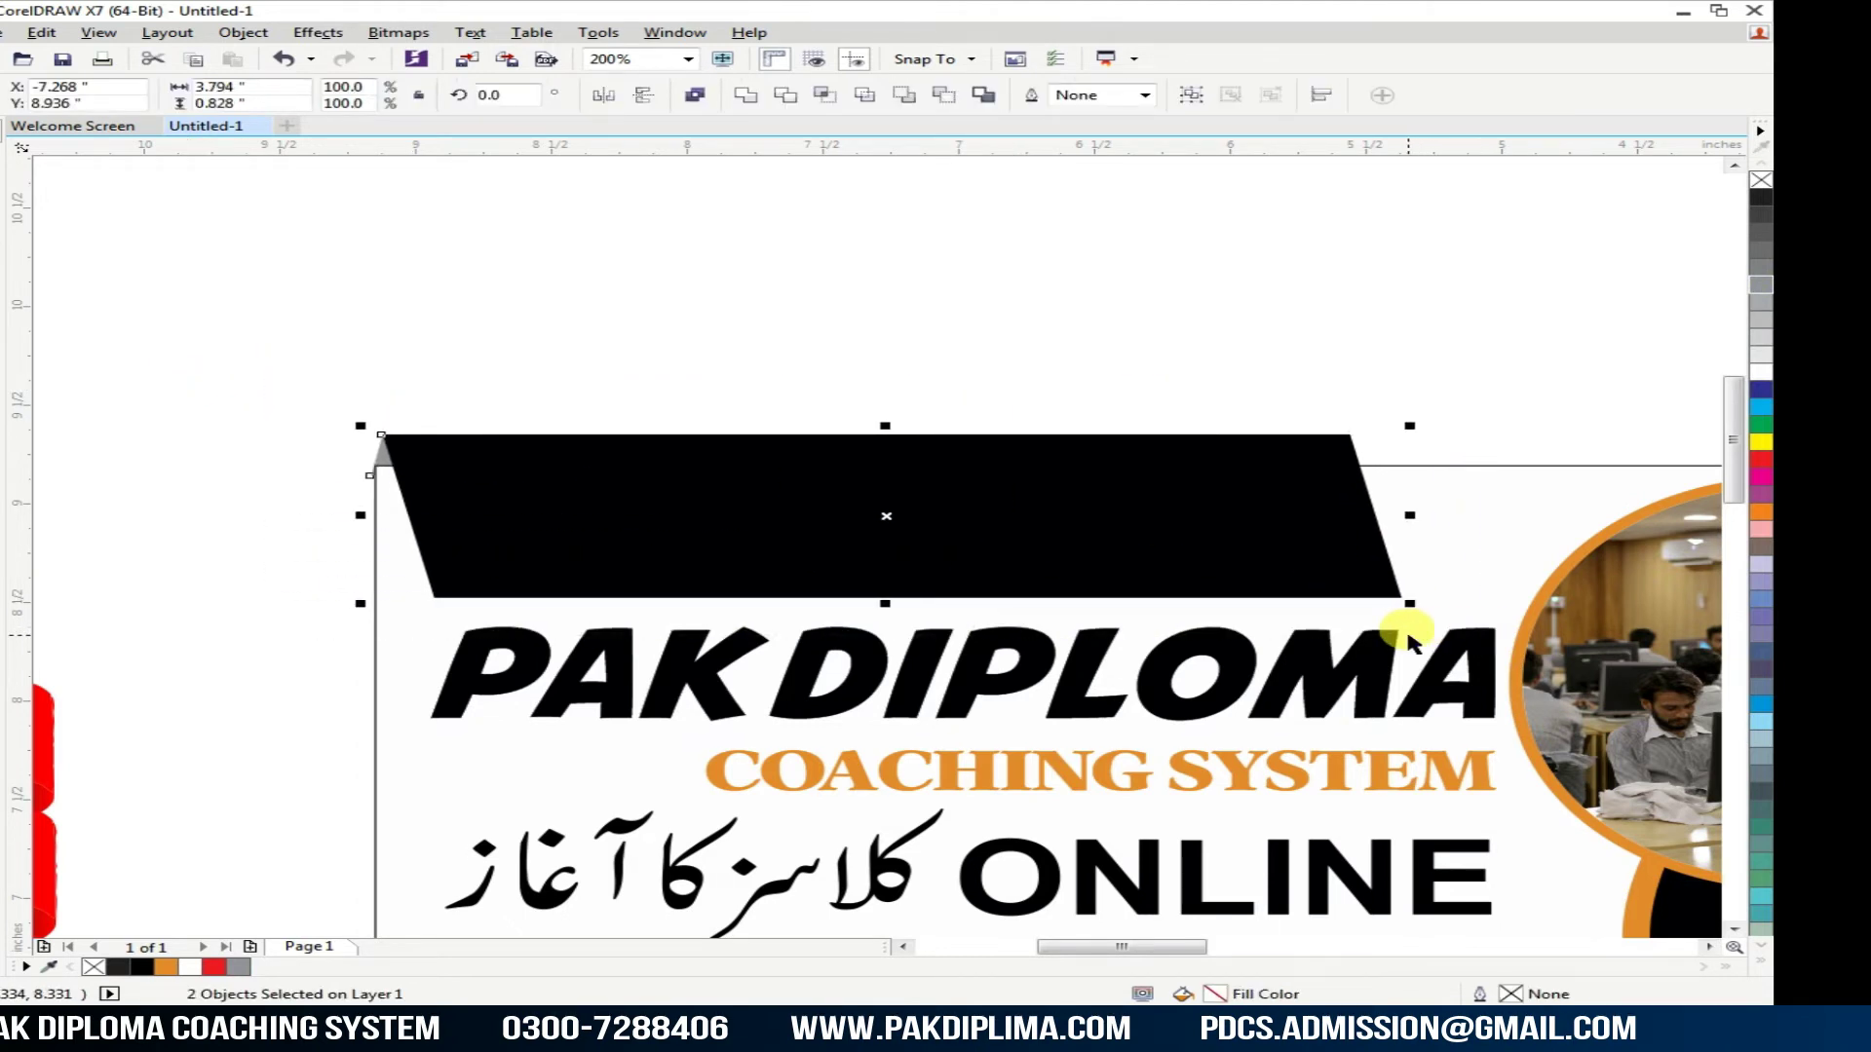
left_click_drag(557, 575, 563, 575)
left_click(259, 570)
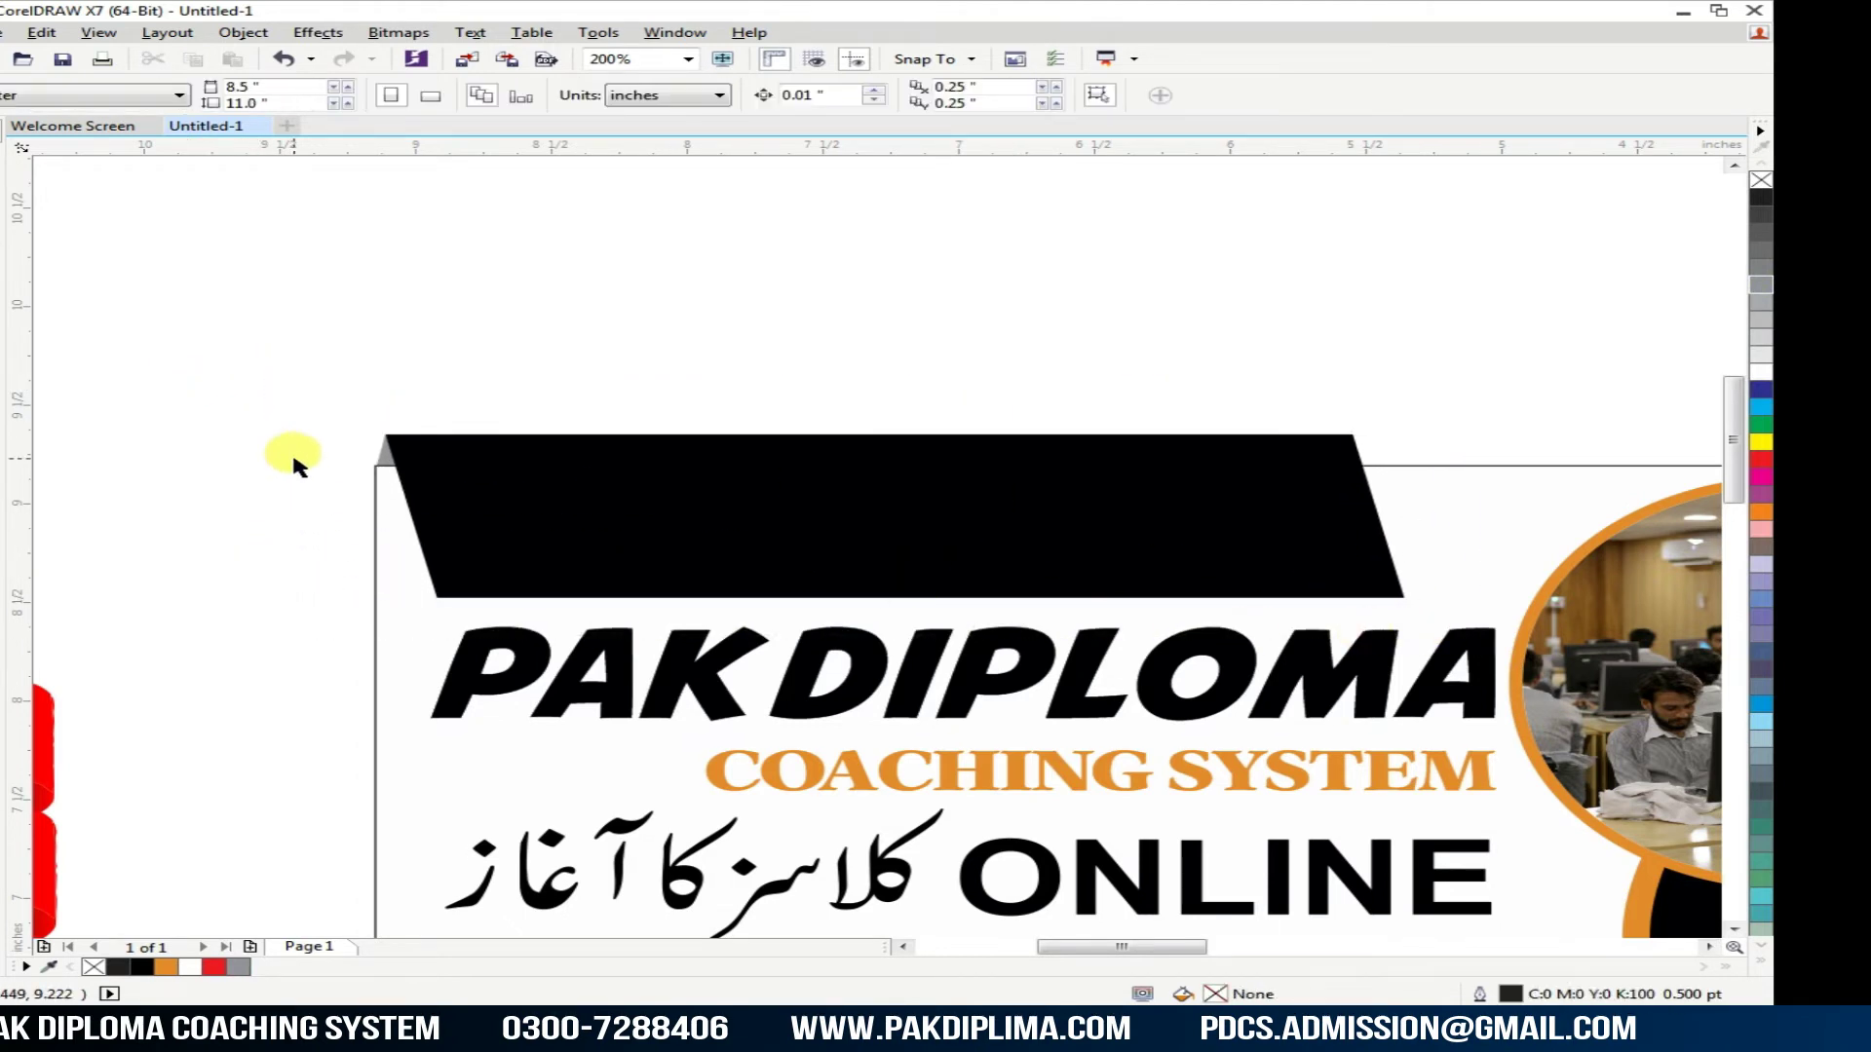
scroll(295, 466, "down", 2)
left_click_drag(269, 387, 844, 531)
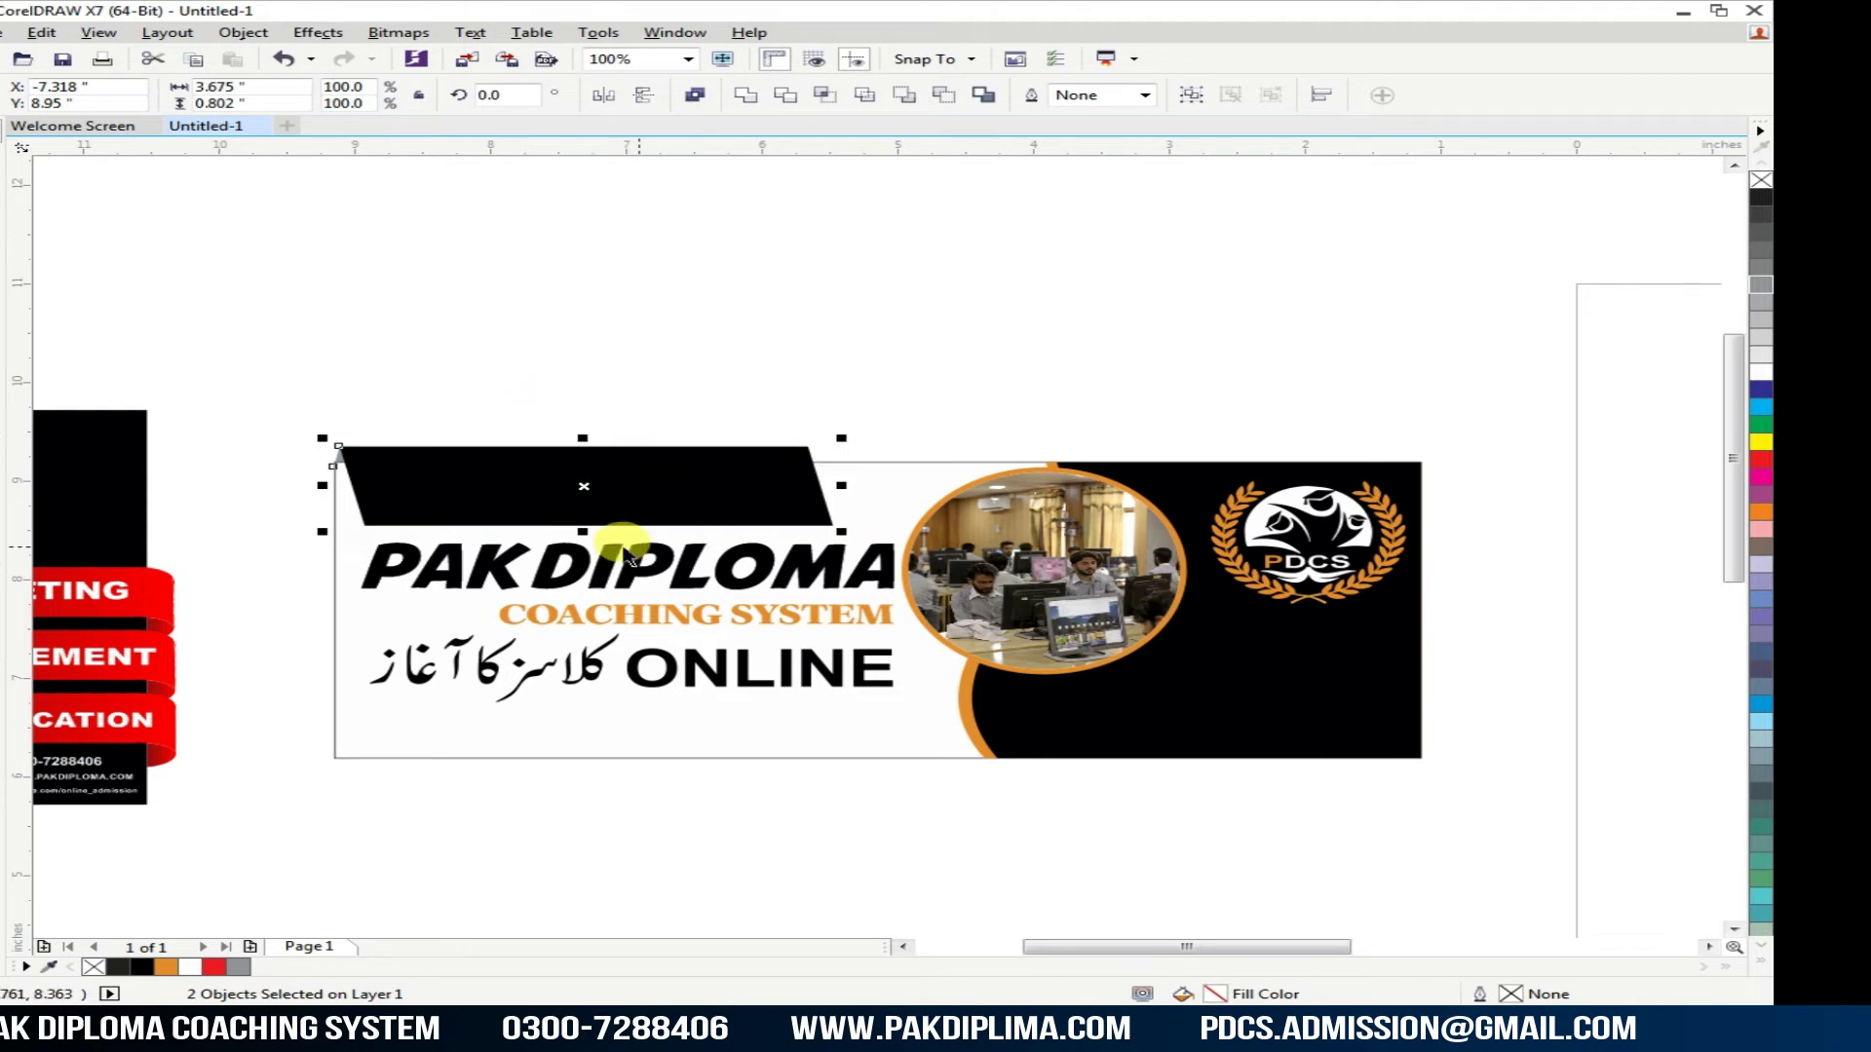
Step: Nudge the PAK DIPLOMA, COACHING SYSTEM, Urdu and ONLINE texts down together to leave more room below the ribbon
left_click_drag(292, 536, 985, 760)
scroll(808, 731, "down", 1)
key("Down")
key("Down")
key("Down")
key("Down")
key("Down")
key("Down")
key("Down")
key("Down")
key("Down")
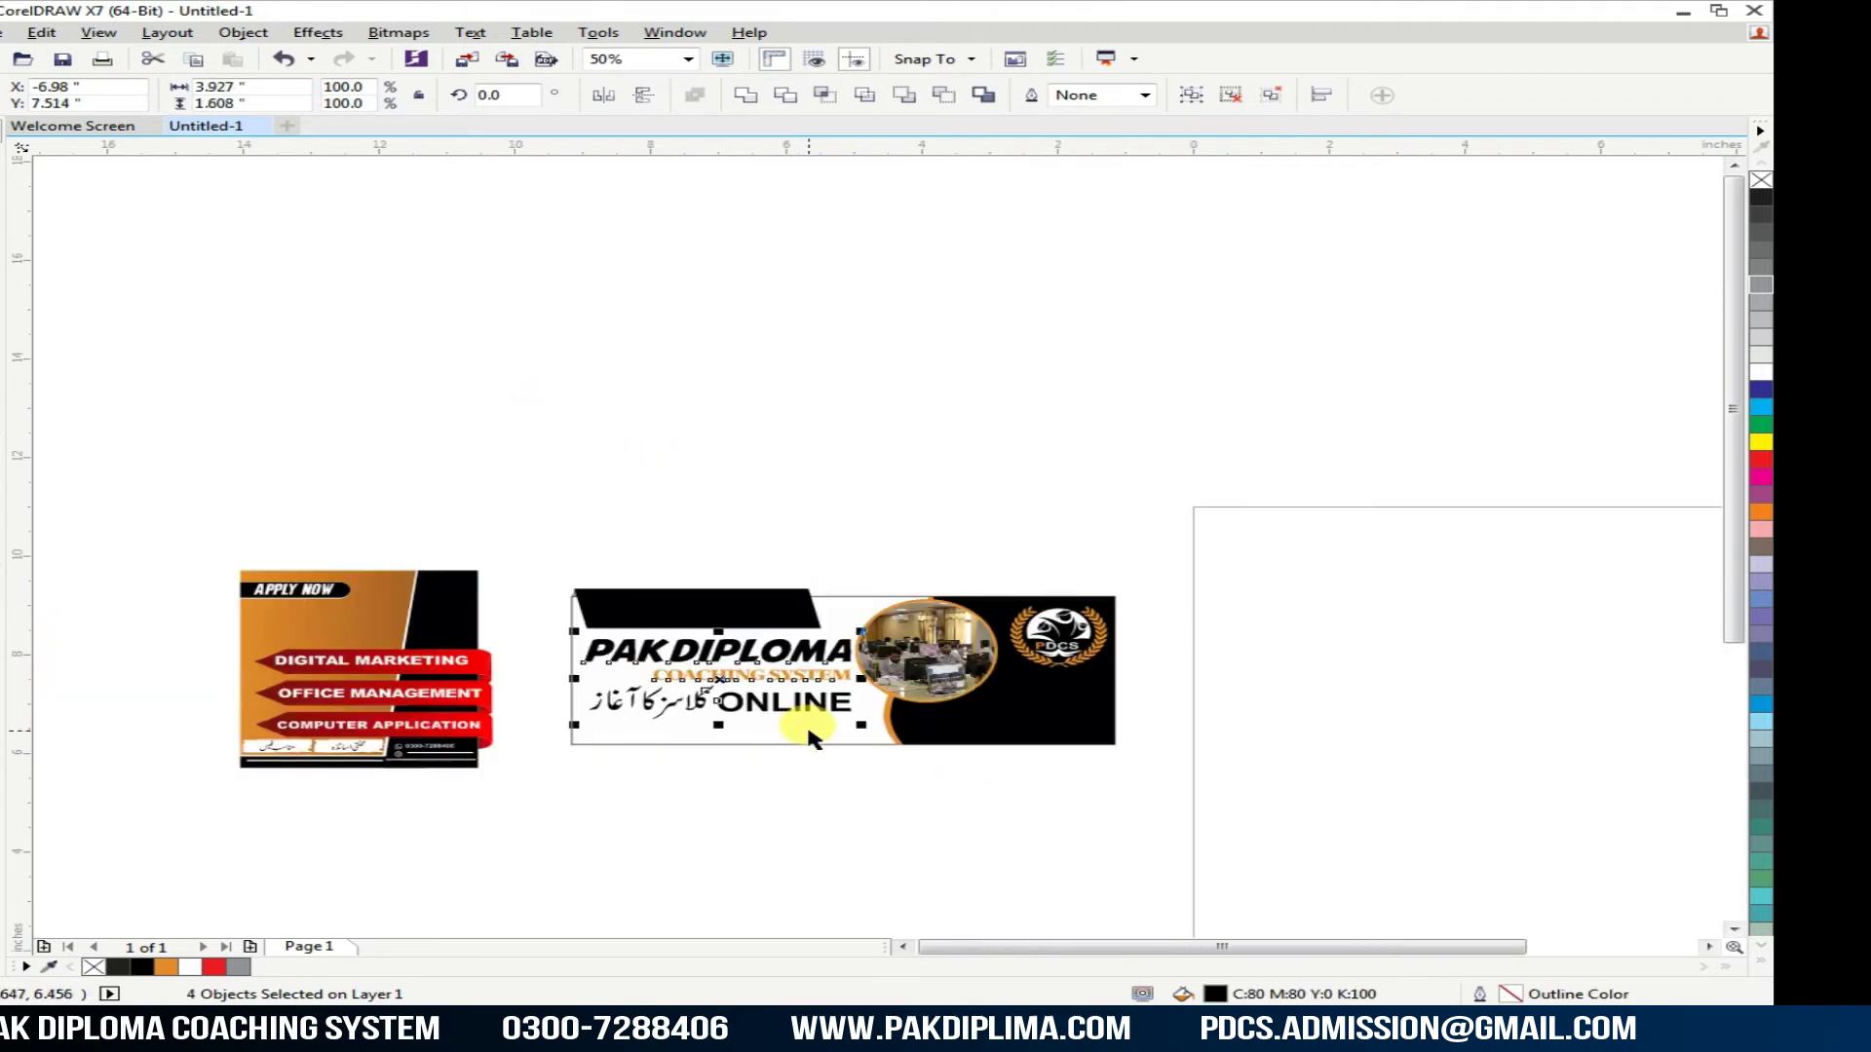
scroll(806, 730, "up", 1)
key("Down")
key("Down")
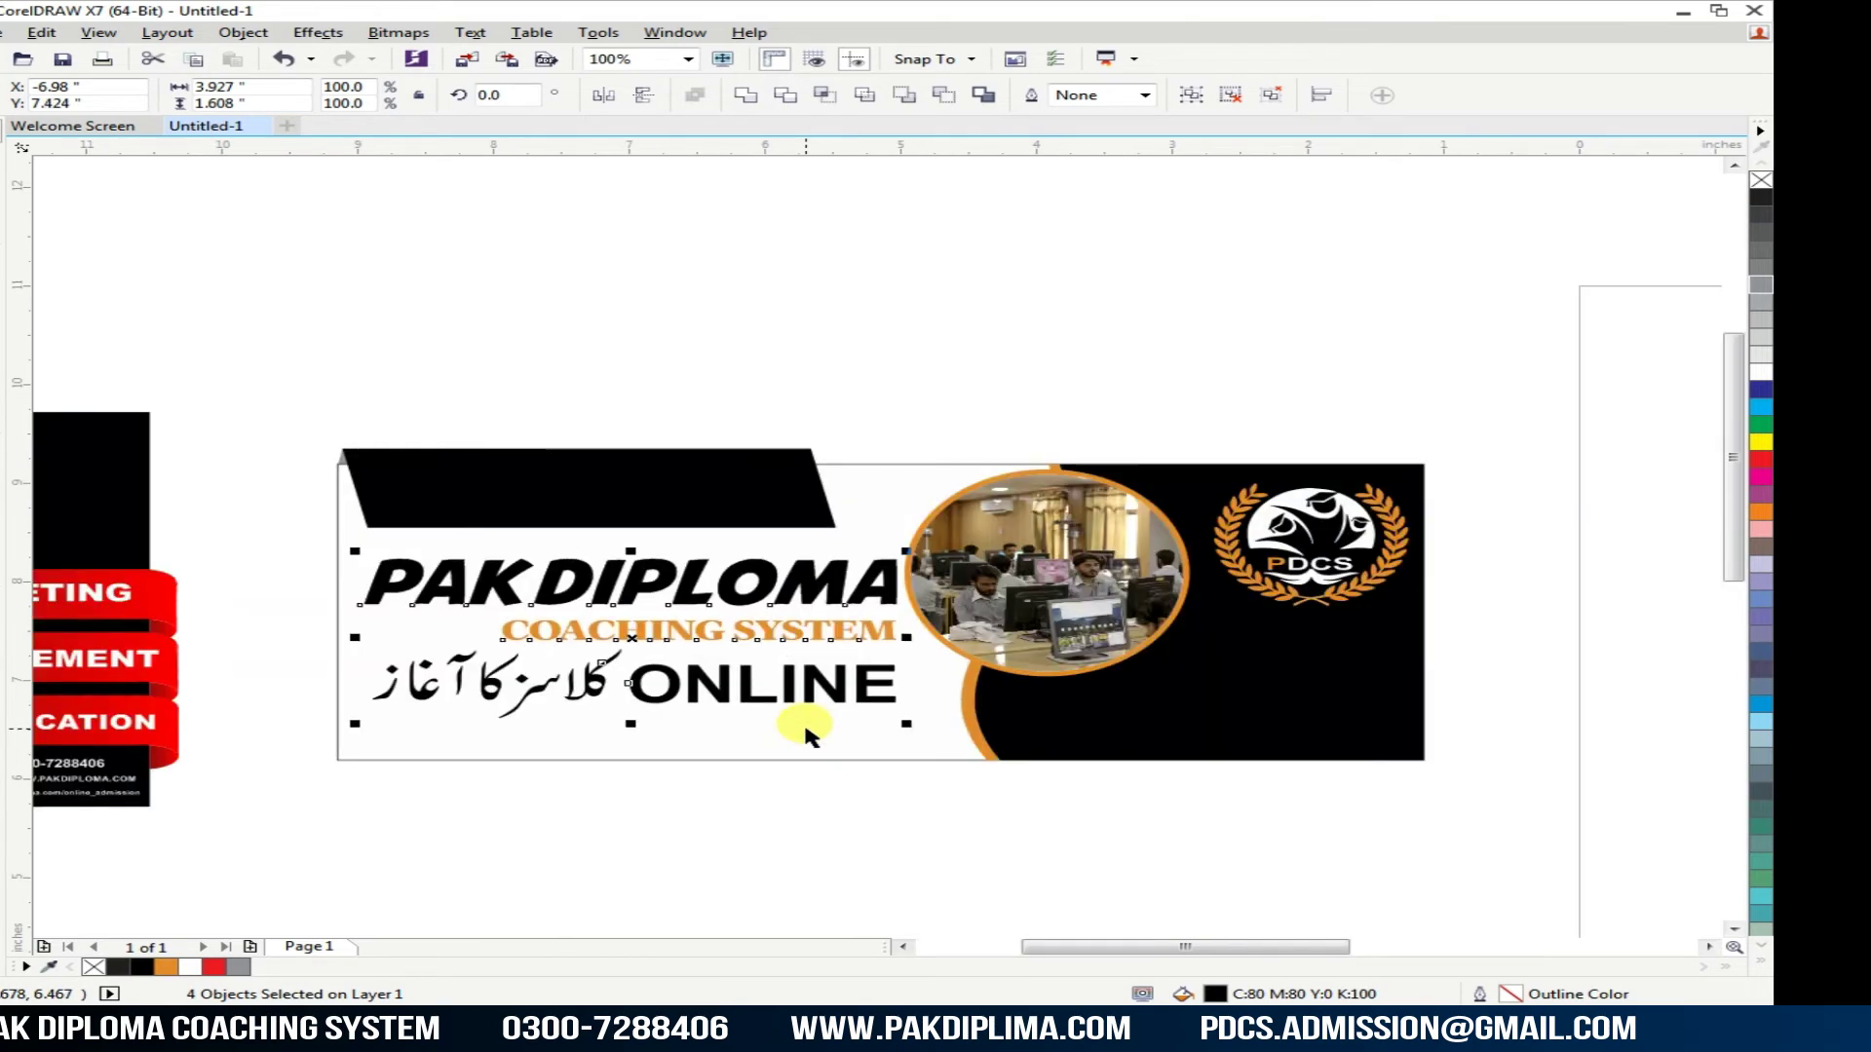
Step: Stretch the parallelogram and fold triangle downward together to about 0.92 inches high
left_click_drag(304, 389, 883, 551)
left_click_drag(585, 534, 593, 546)
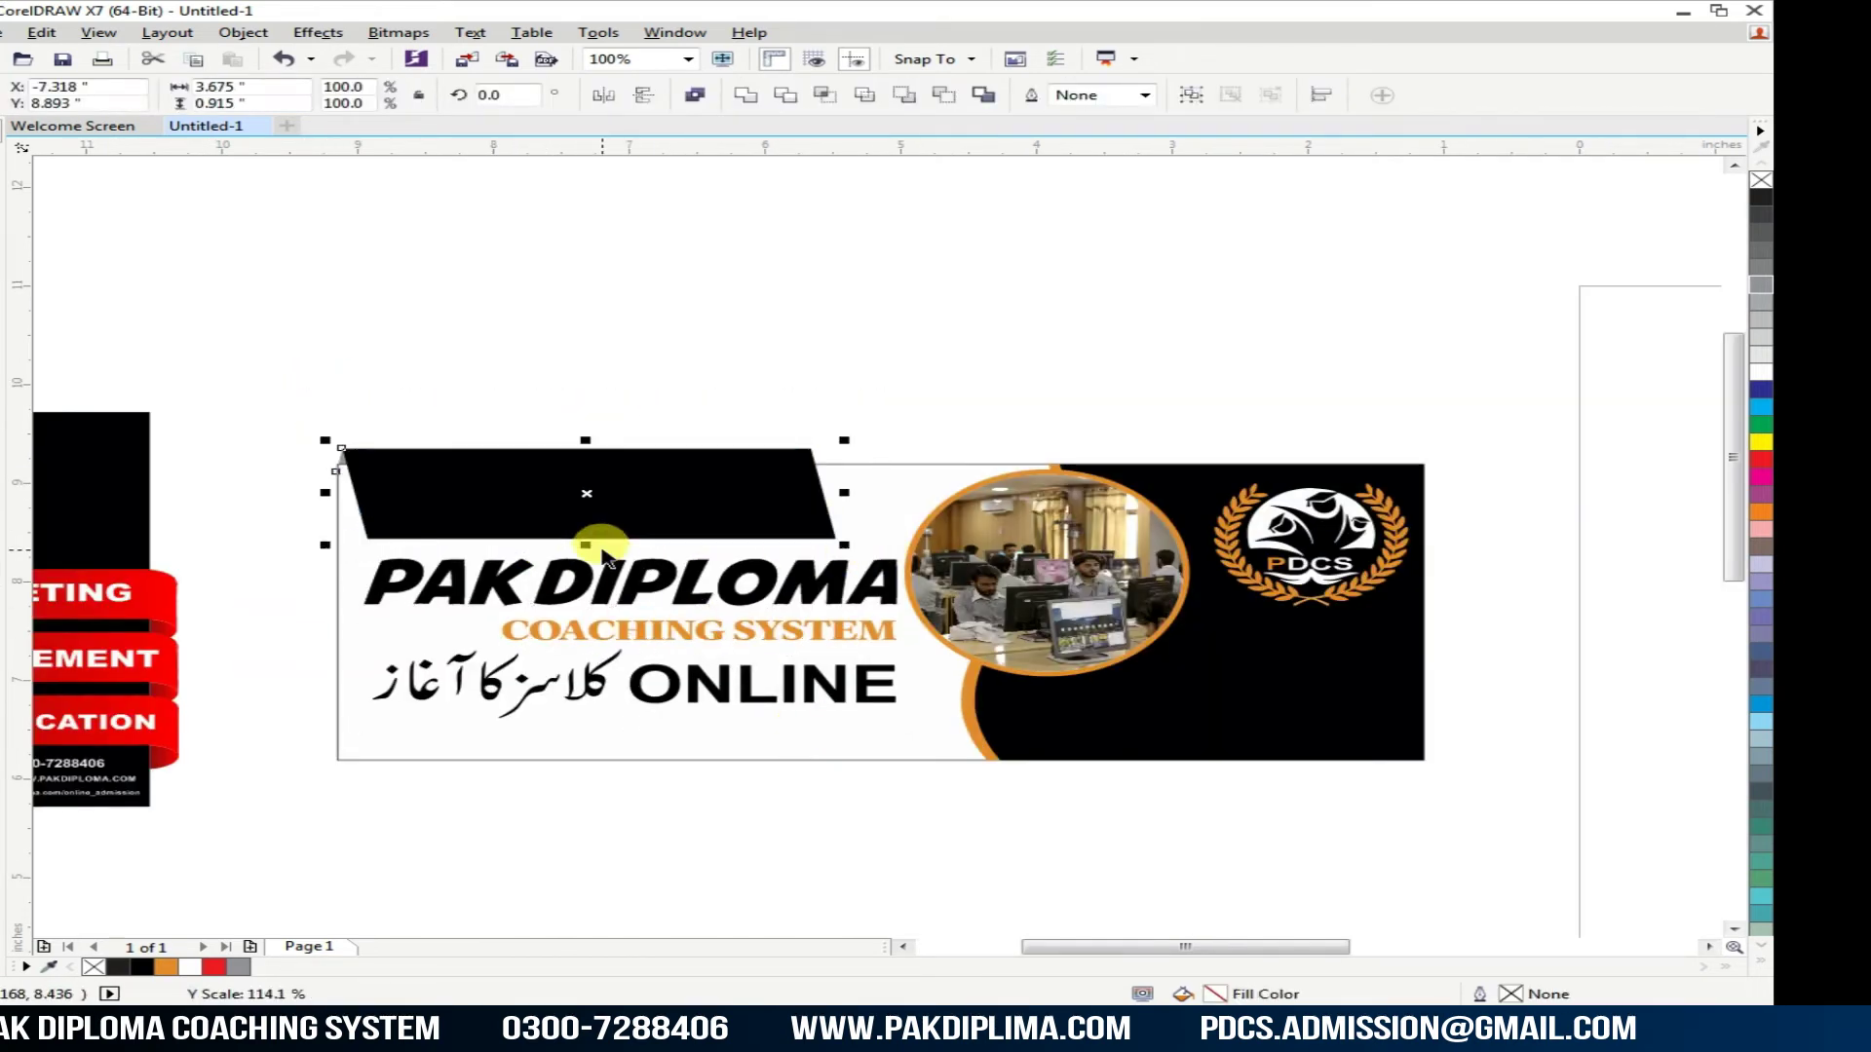
left_click(693, 368)
Step: Move the APPLY NOW text from the orange flyer onto the black ribbon and enlarge it to about 50 pt
scroll(694, 368, "down", 2)
scroll(105, 376, "up", 2)
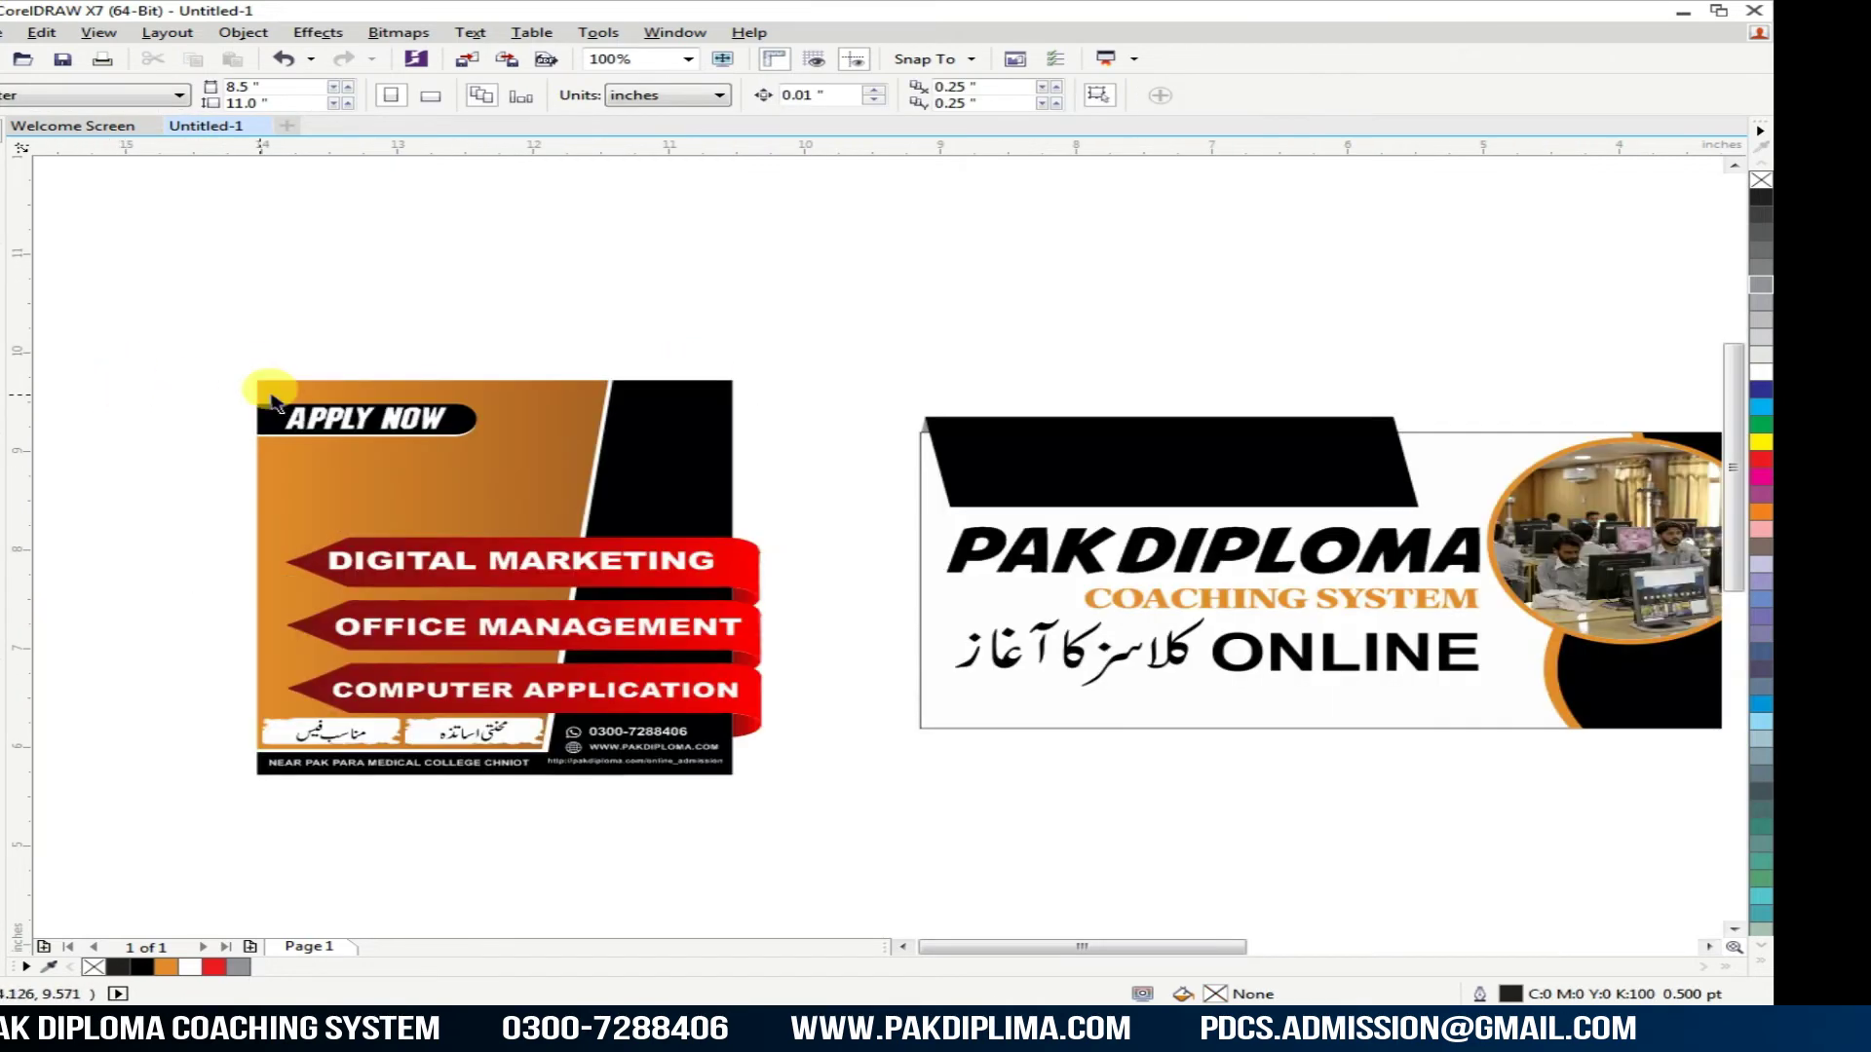
left_click_drag(345, 429, 1156, 467)
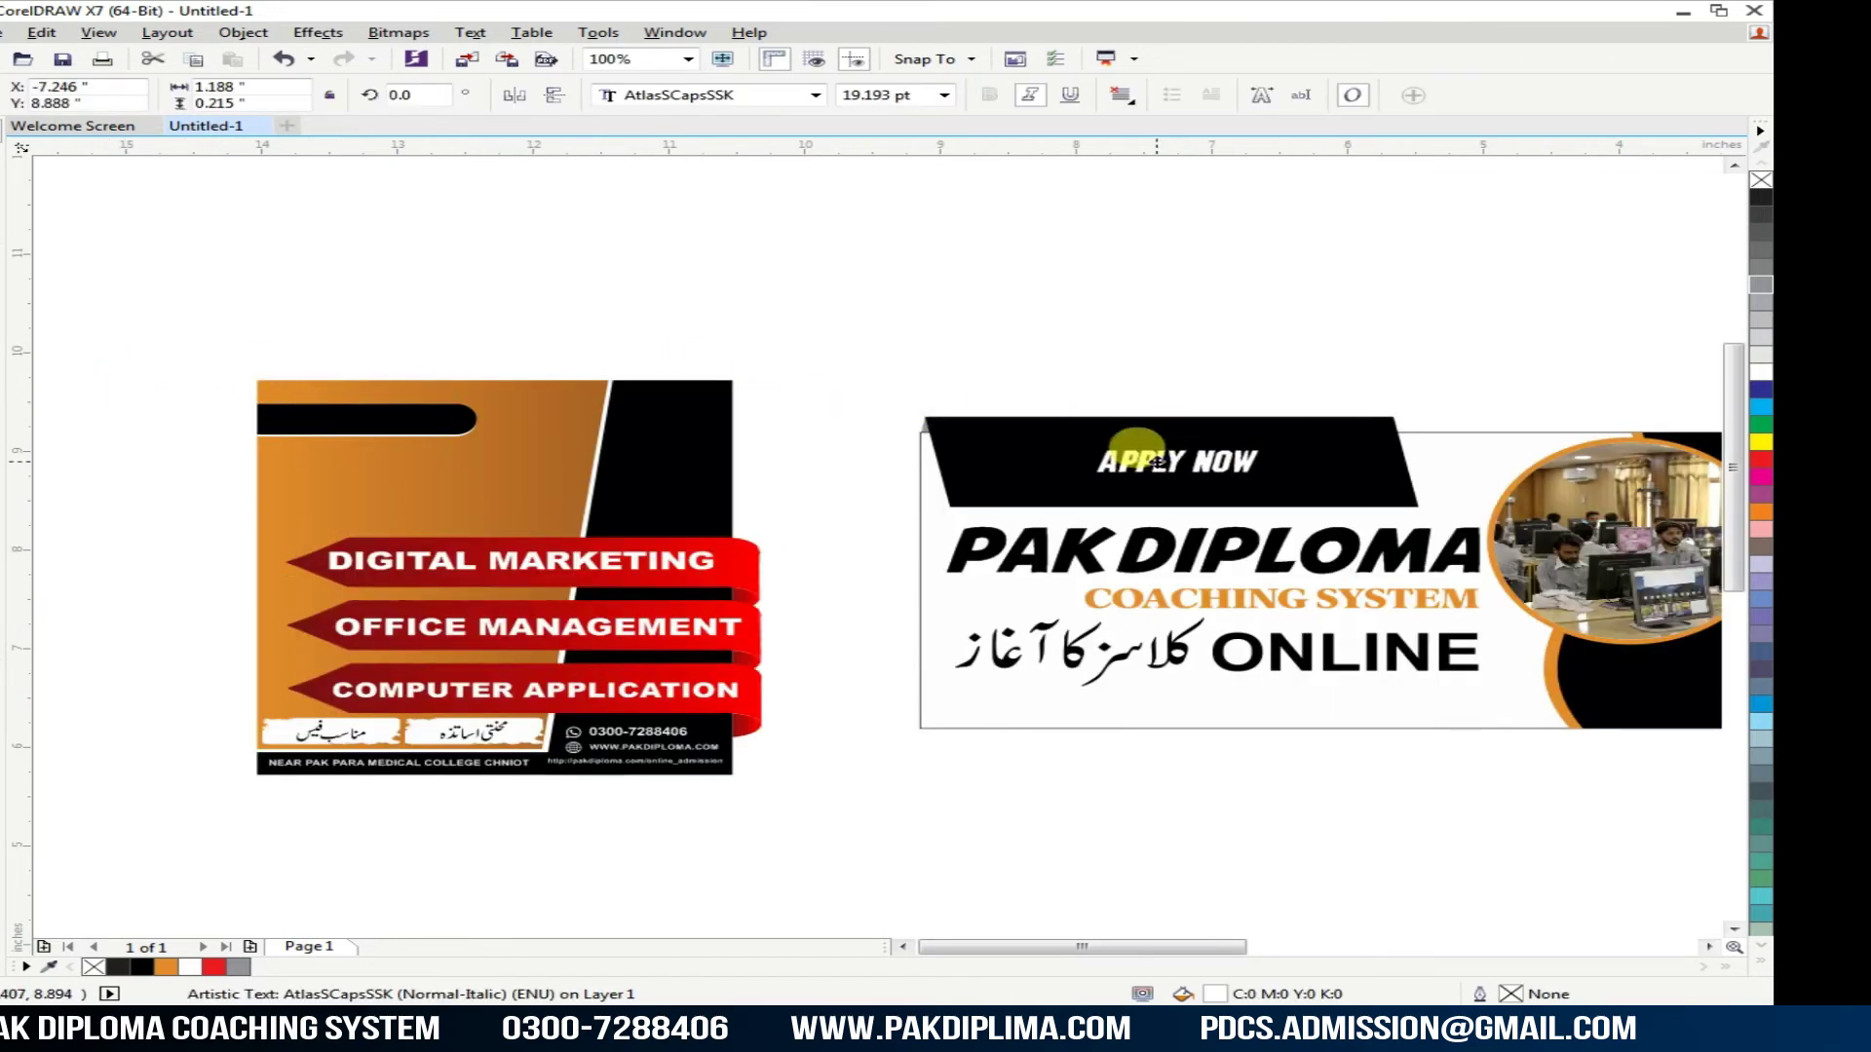
scroll(1603, 458, "up", 2)
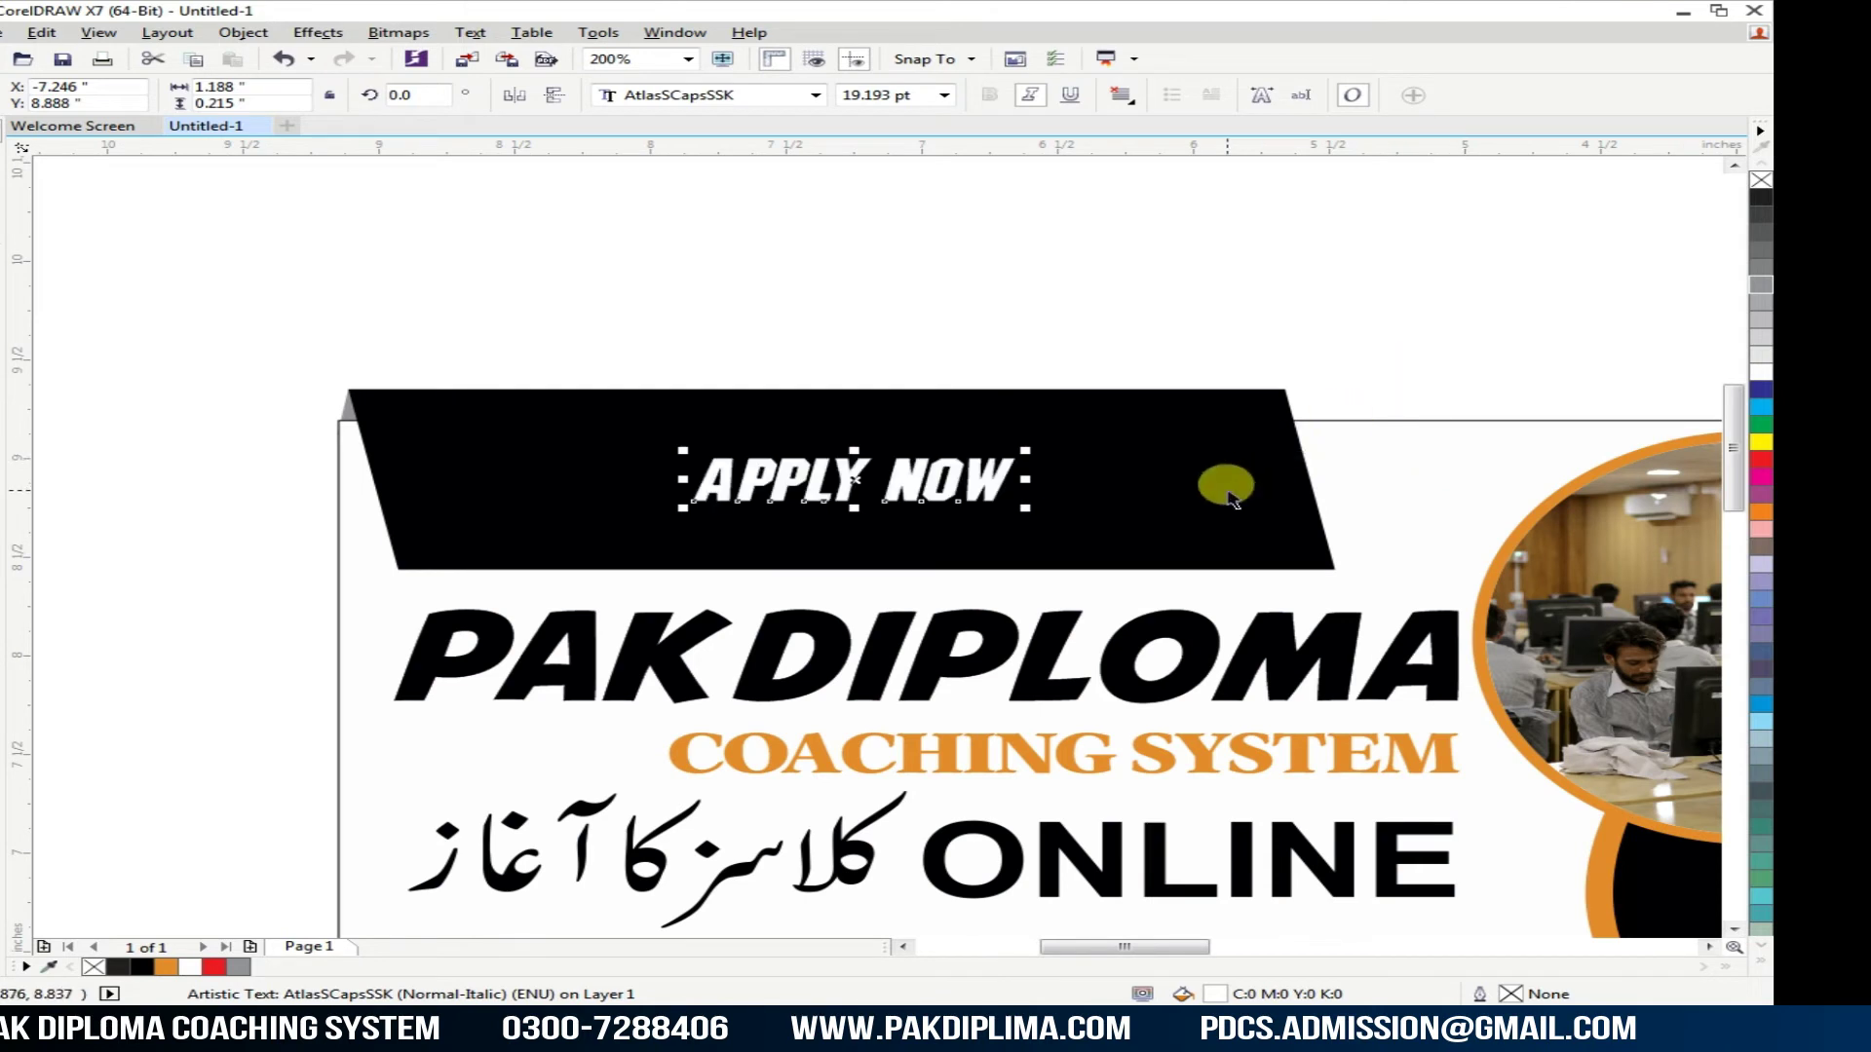
left_click_drag(1022, 512, 1277, 593)
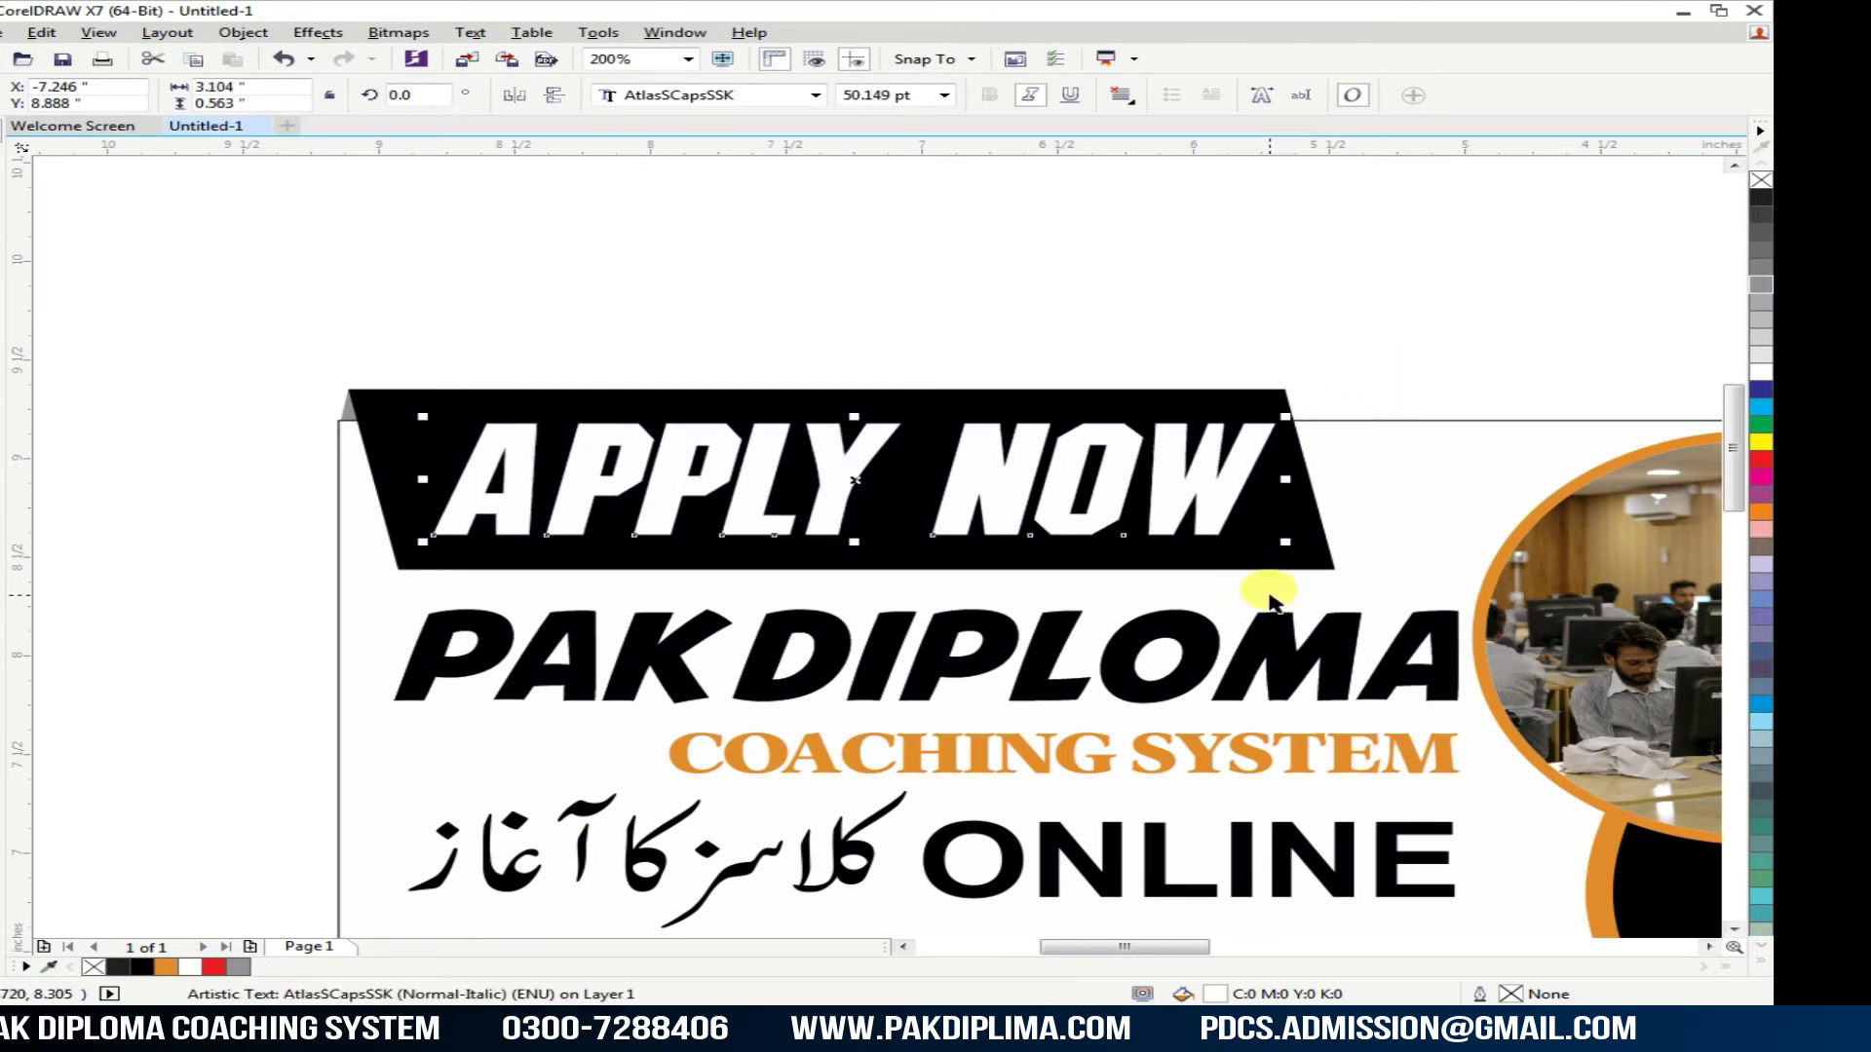
Step: Enlarge APPLY NOW slightly to about 50.7 pt and center it horizontally on the black parallelogram
scroll(1270, 596, "down", 2)
scroll(1195, 349, "up", 2)
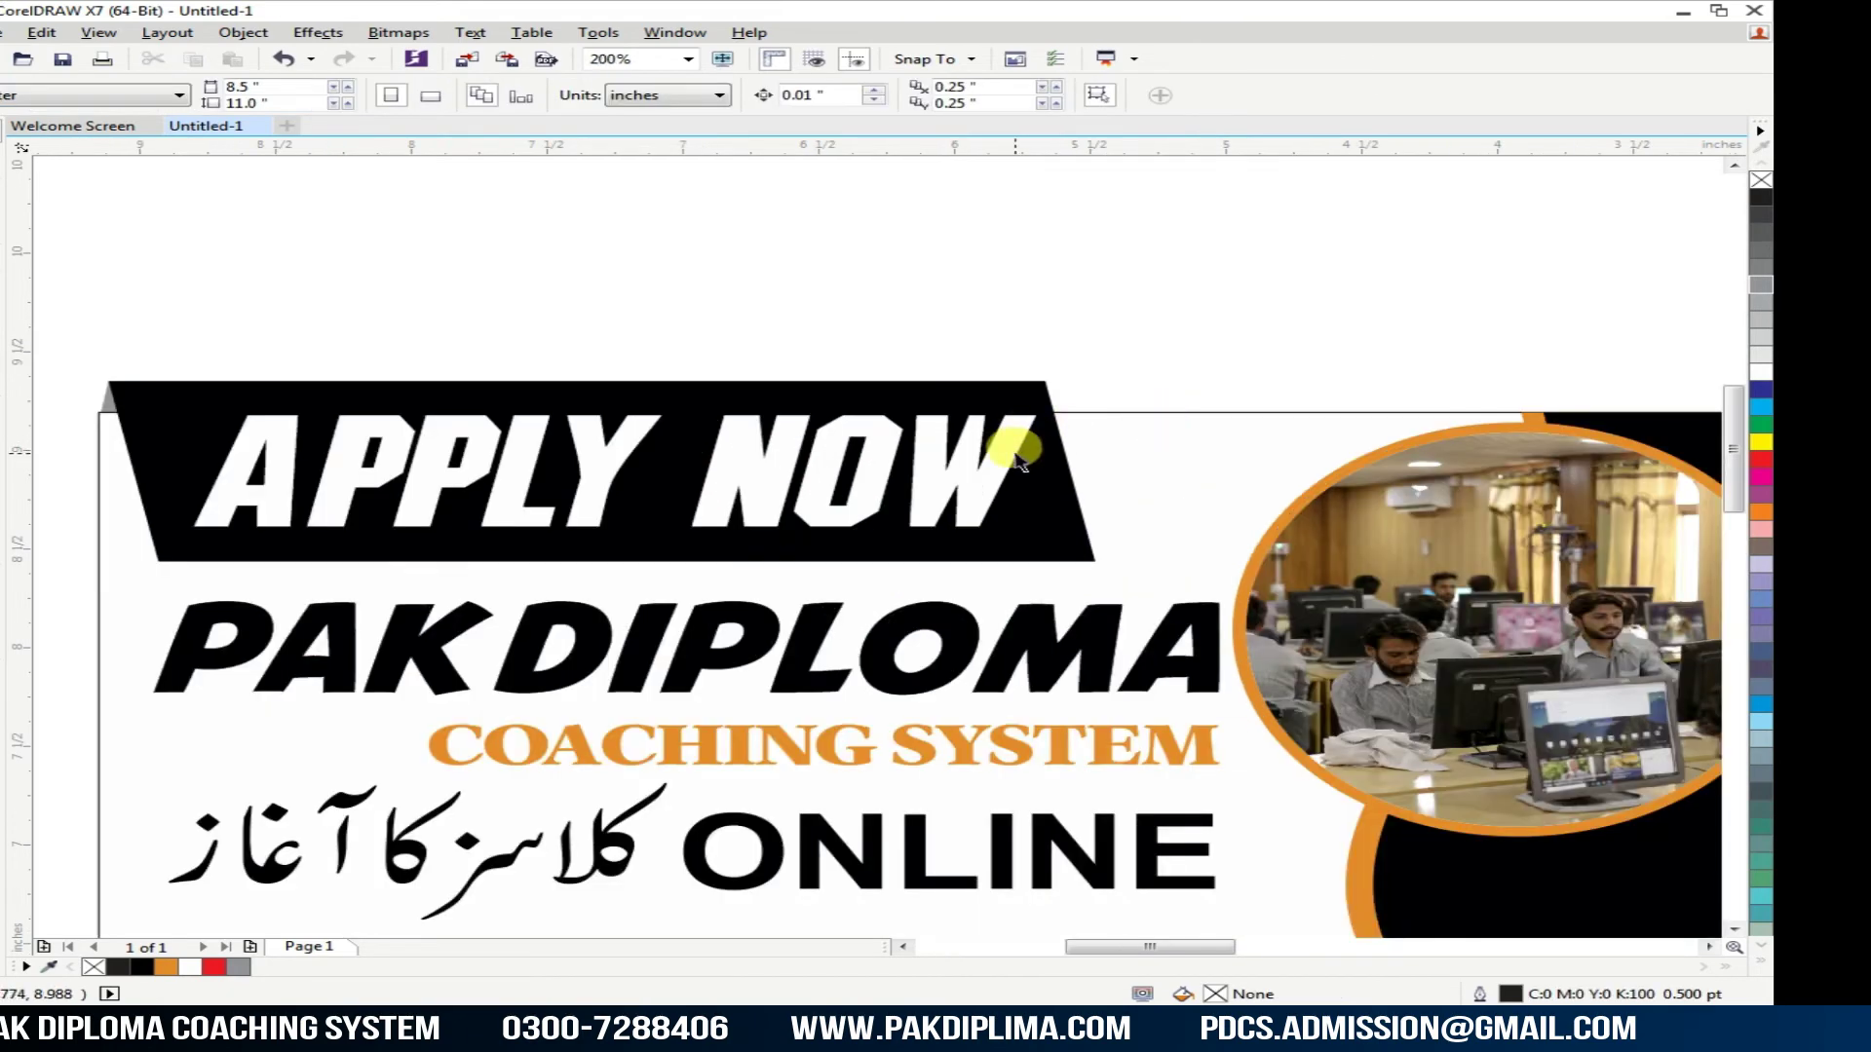
left_click_drag(1042, 537, 1048, 538)
key("Left")
key("Left")
key("Left")
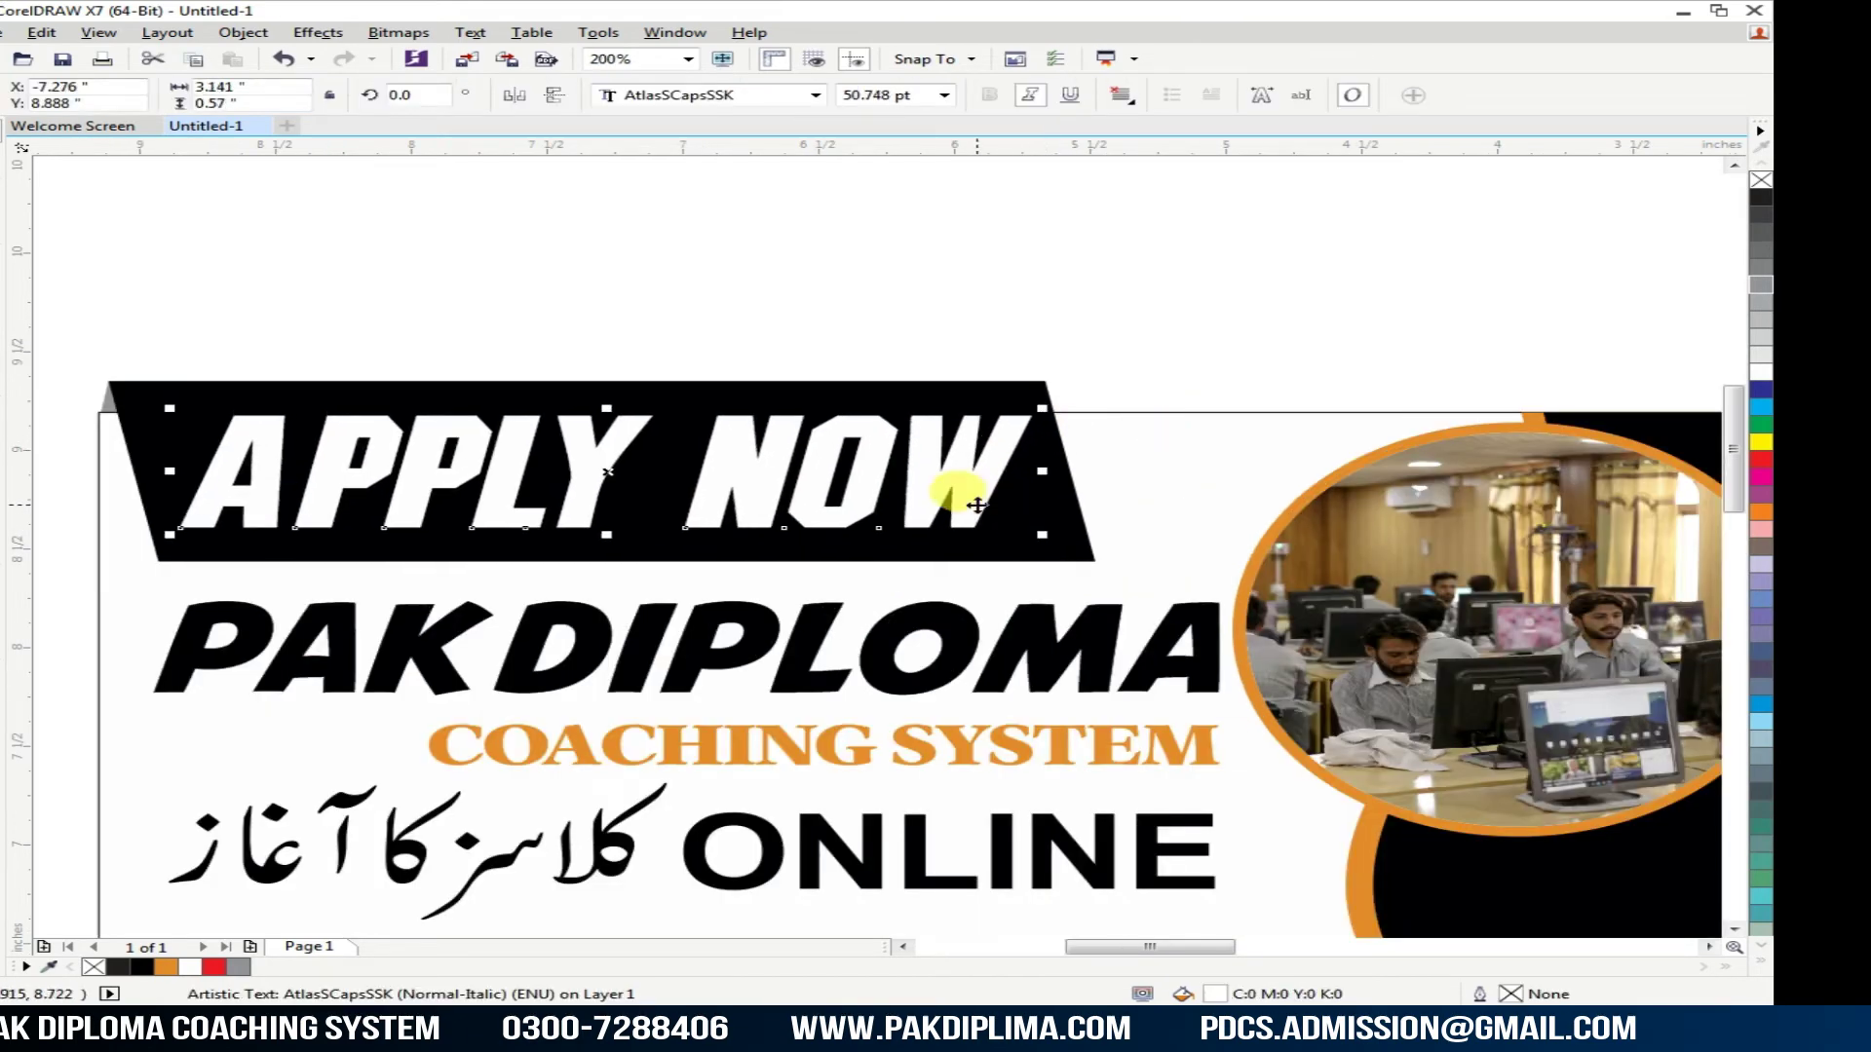
left_click(945, 553, "shift")
key("c")
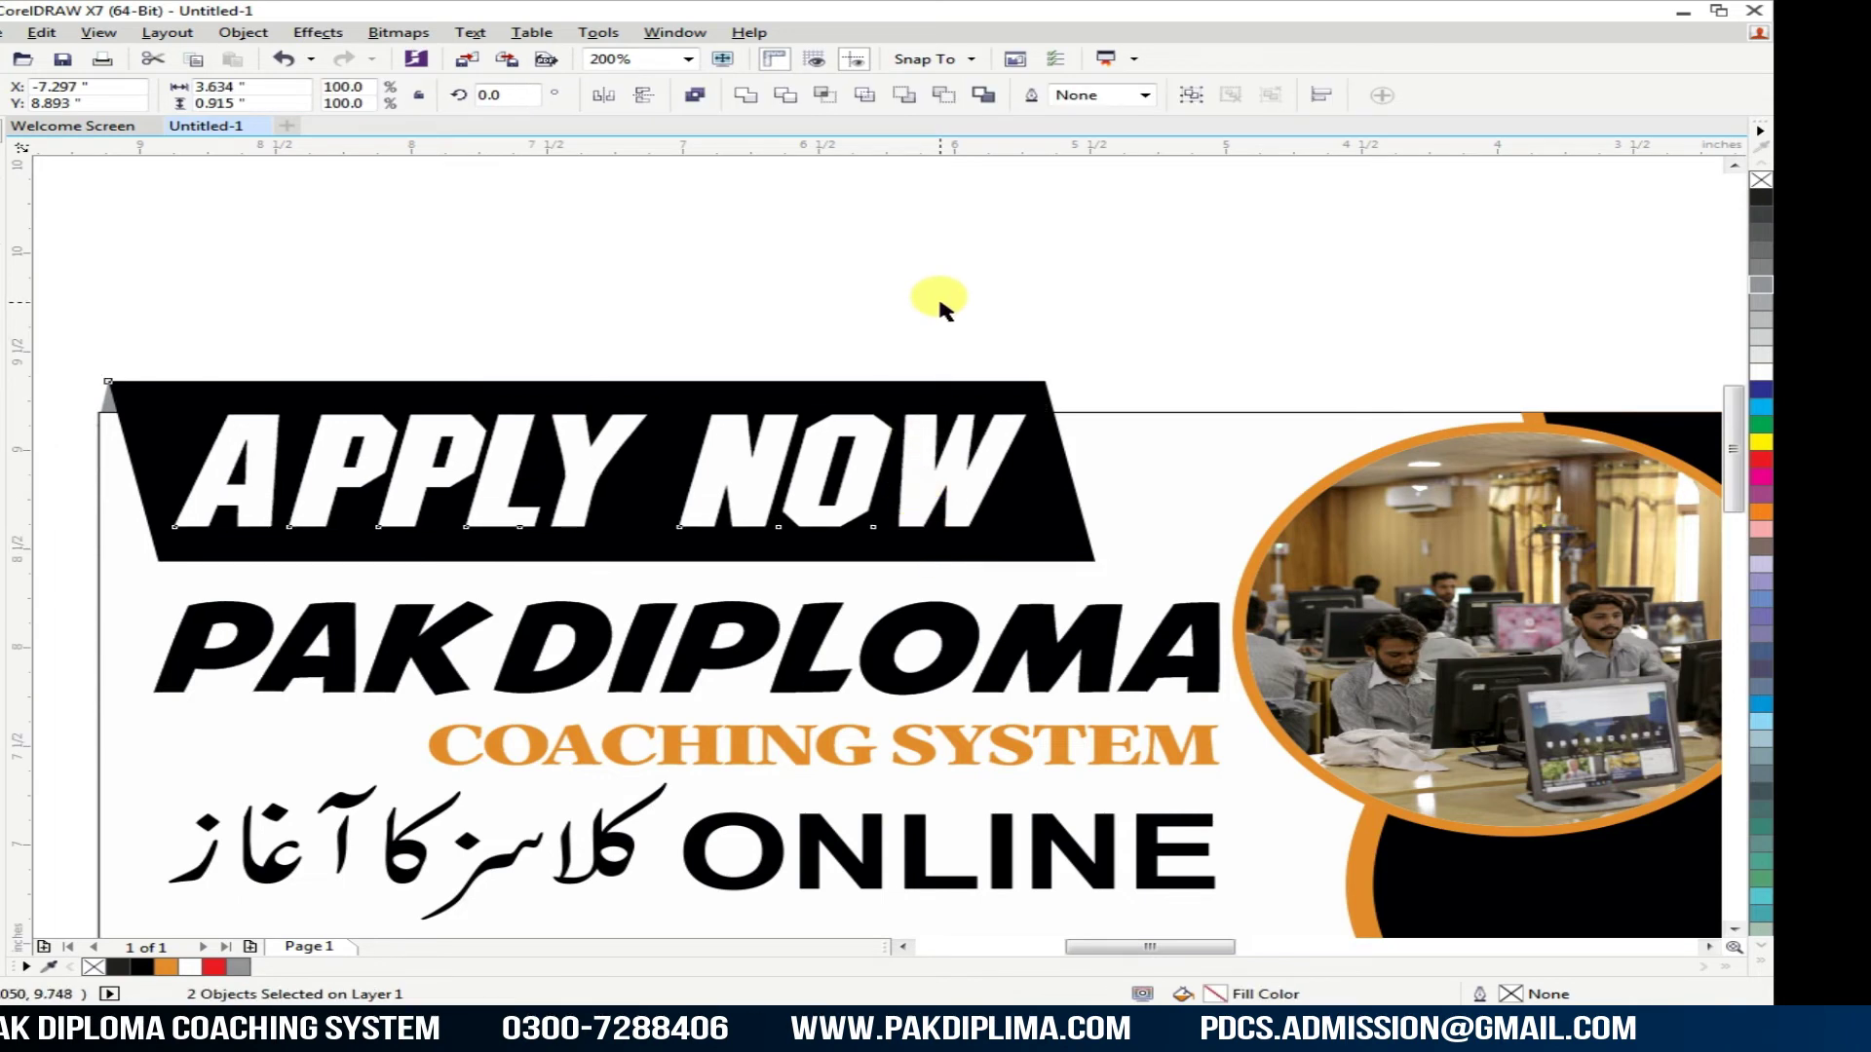
left_click(936, 305)
scroll(930, 332, "down", 2)
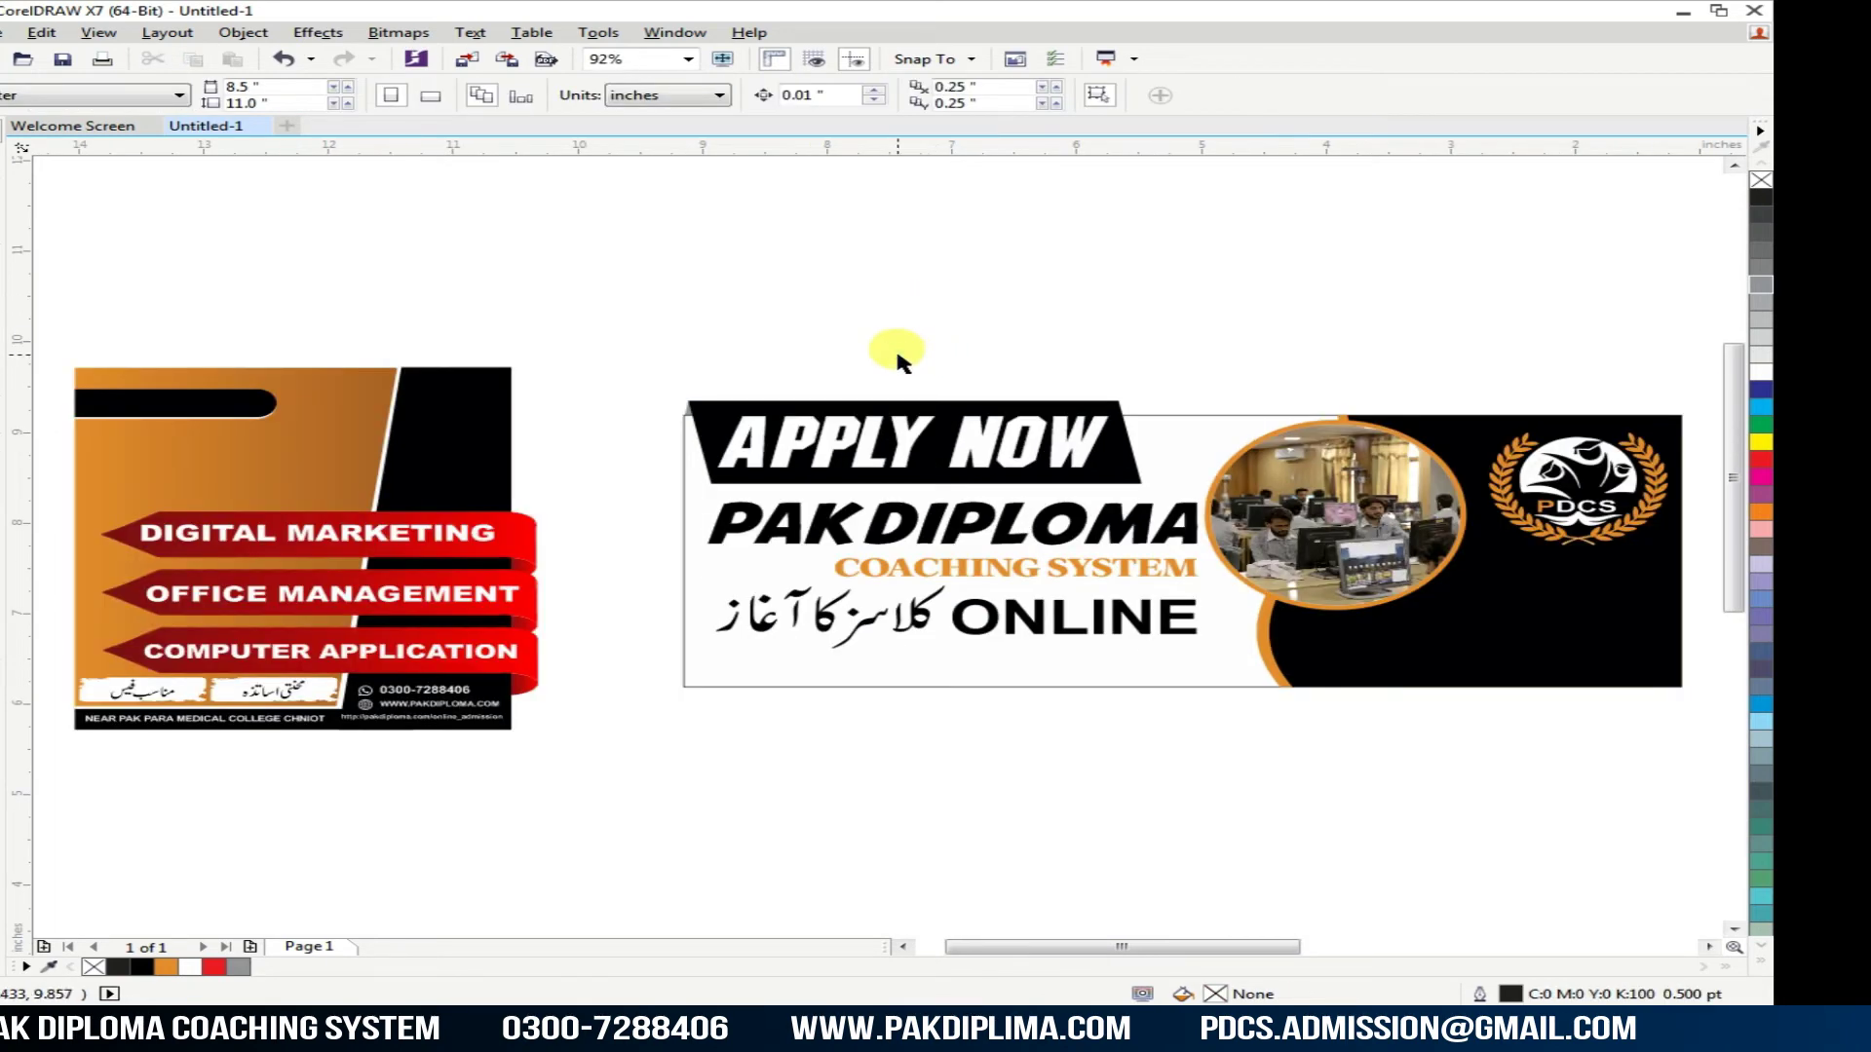
Step: Save the drawing as "pak diploma coaching system 8x3 design" in the PAK DIPLOMA COACHING SYSTEM PROJECT folder on drive E
key("ctrl+s")
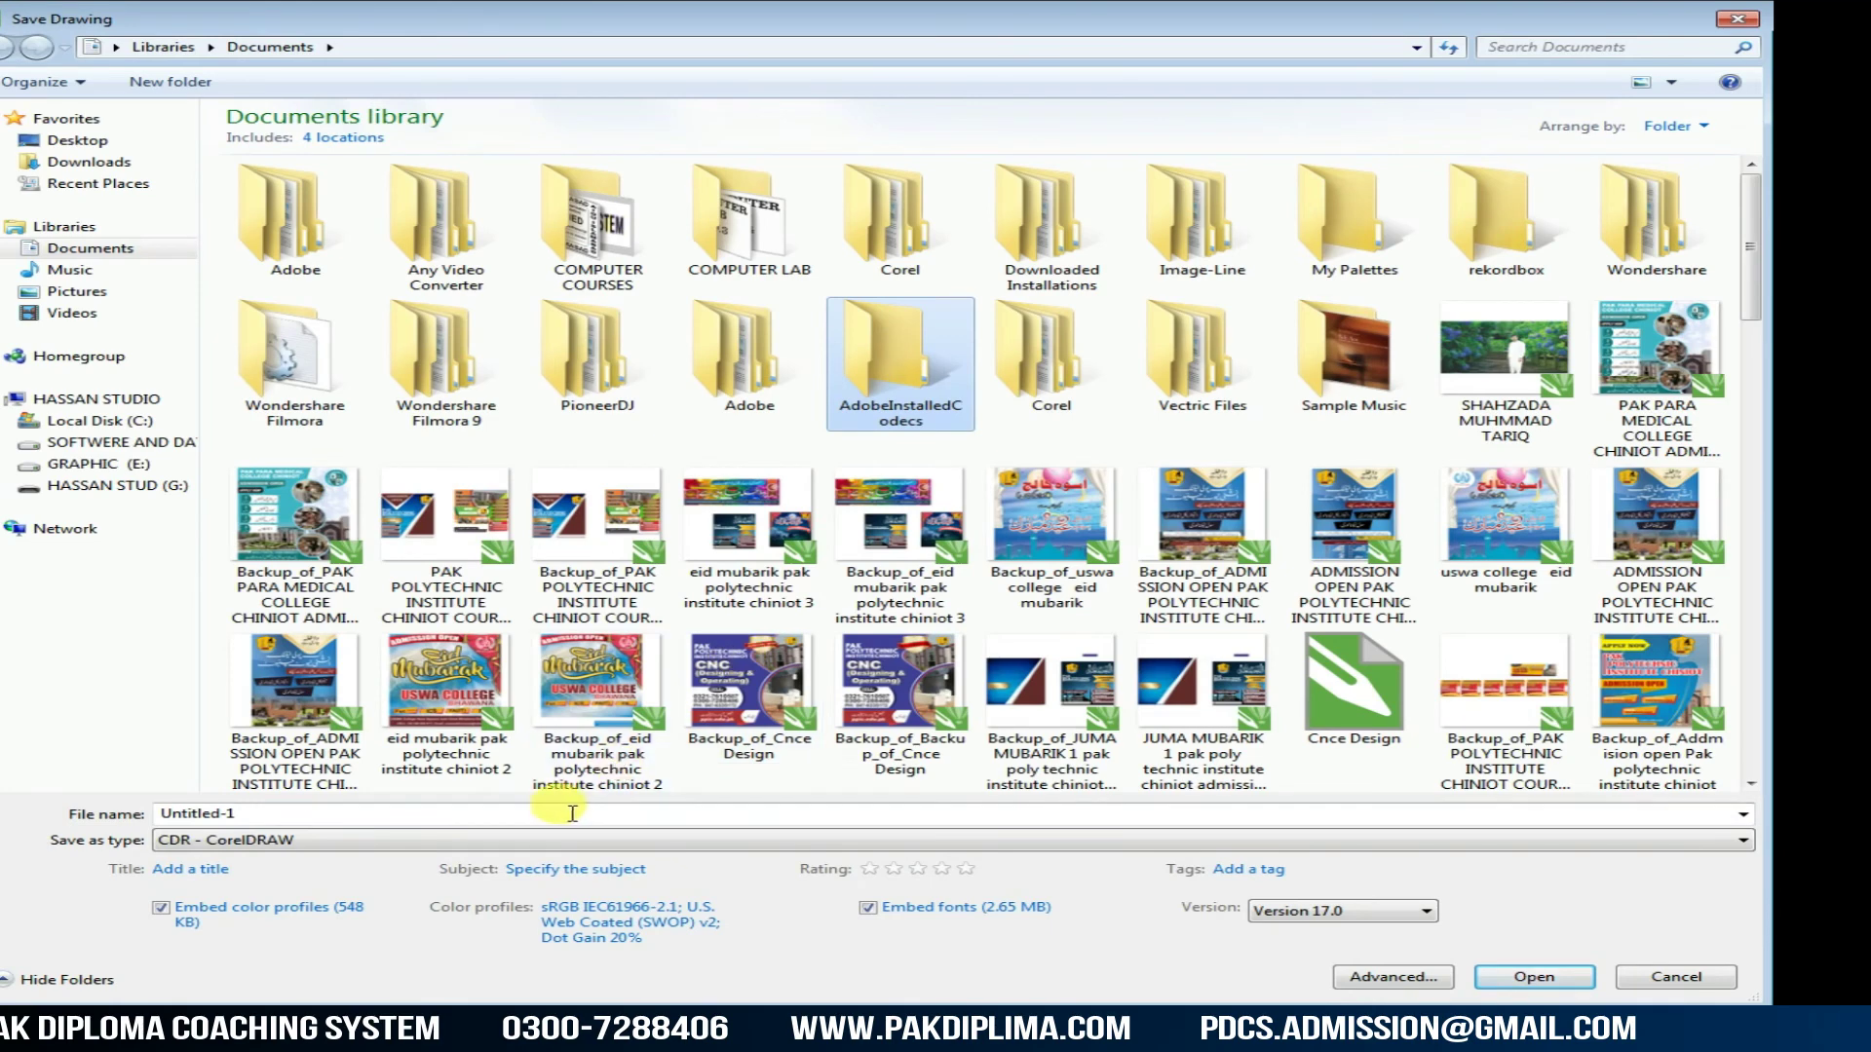
type("pak diploma coaching system 8x3 design")
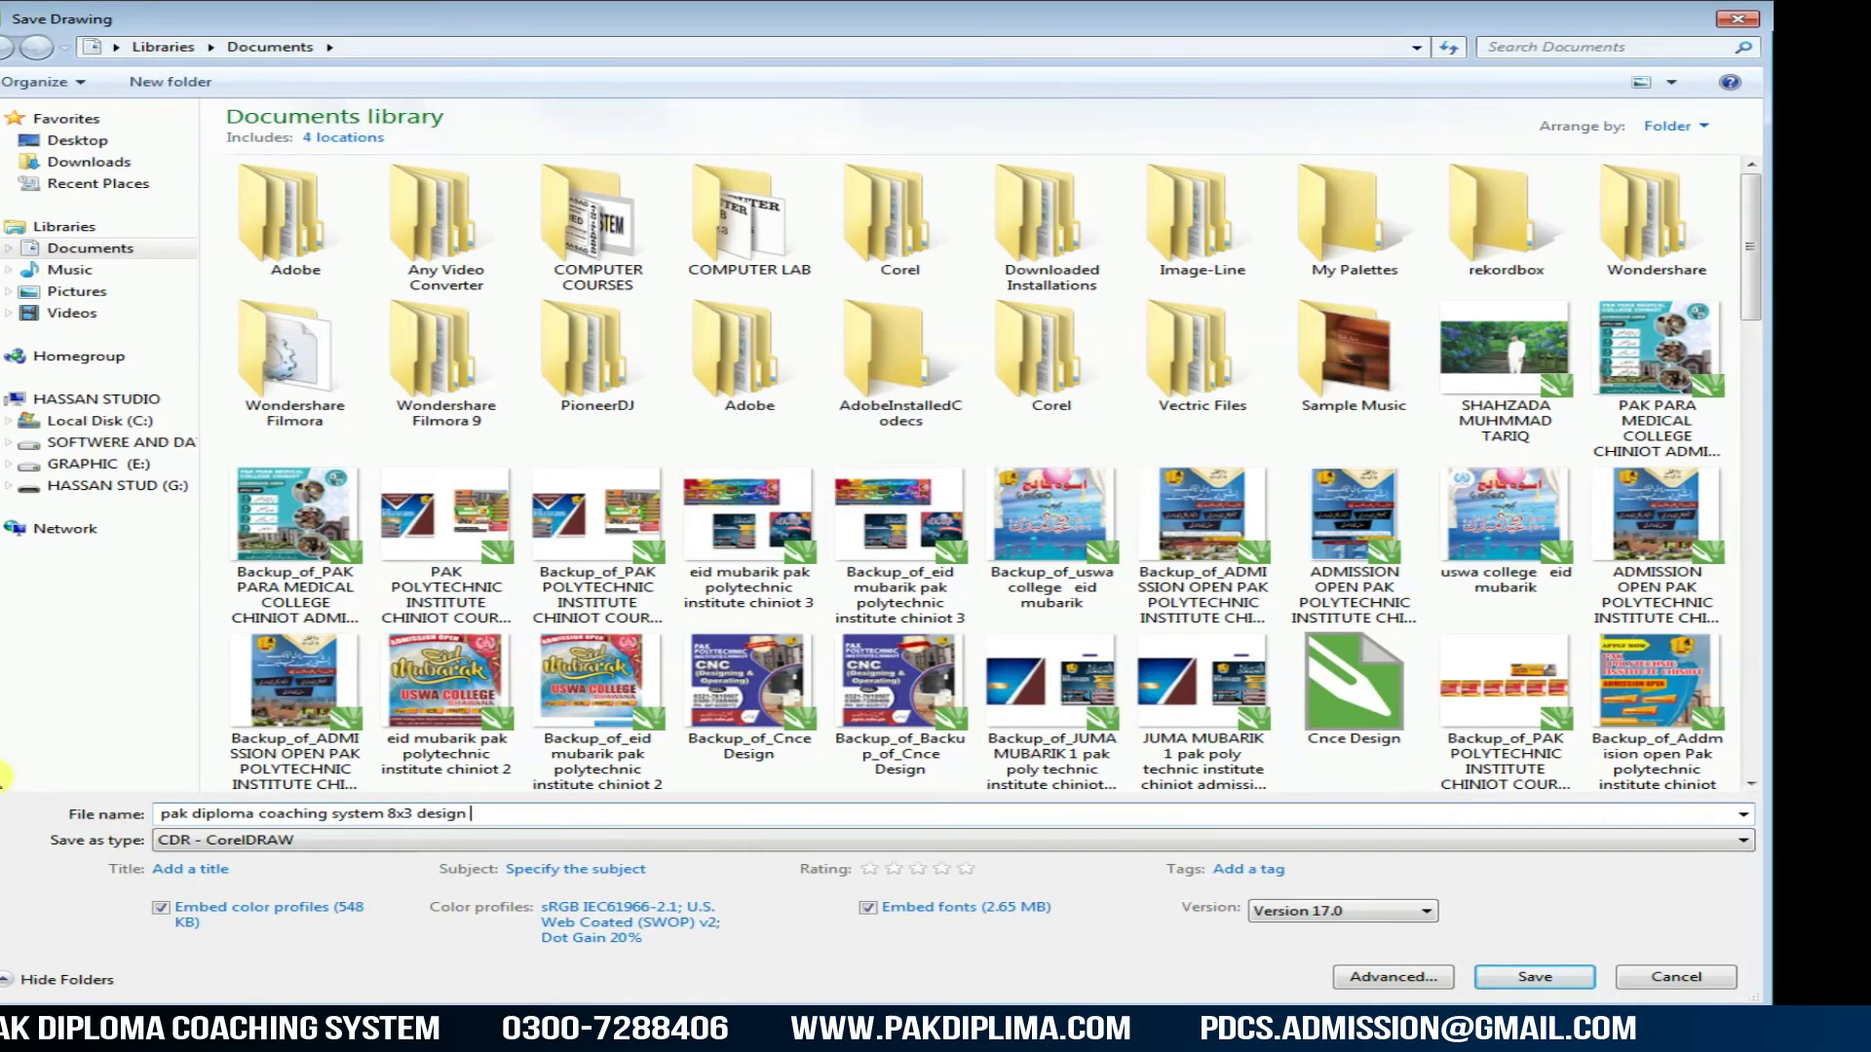
left_click(88, 464)
left_click(623, 472)
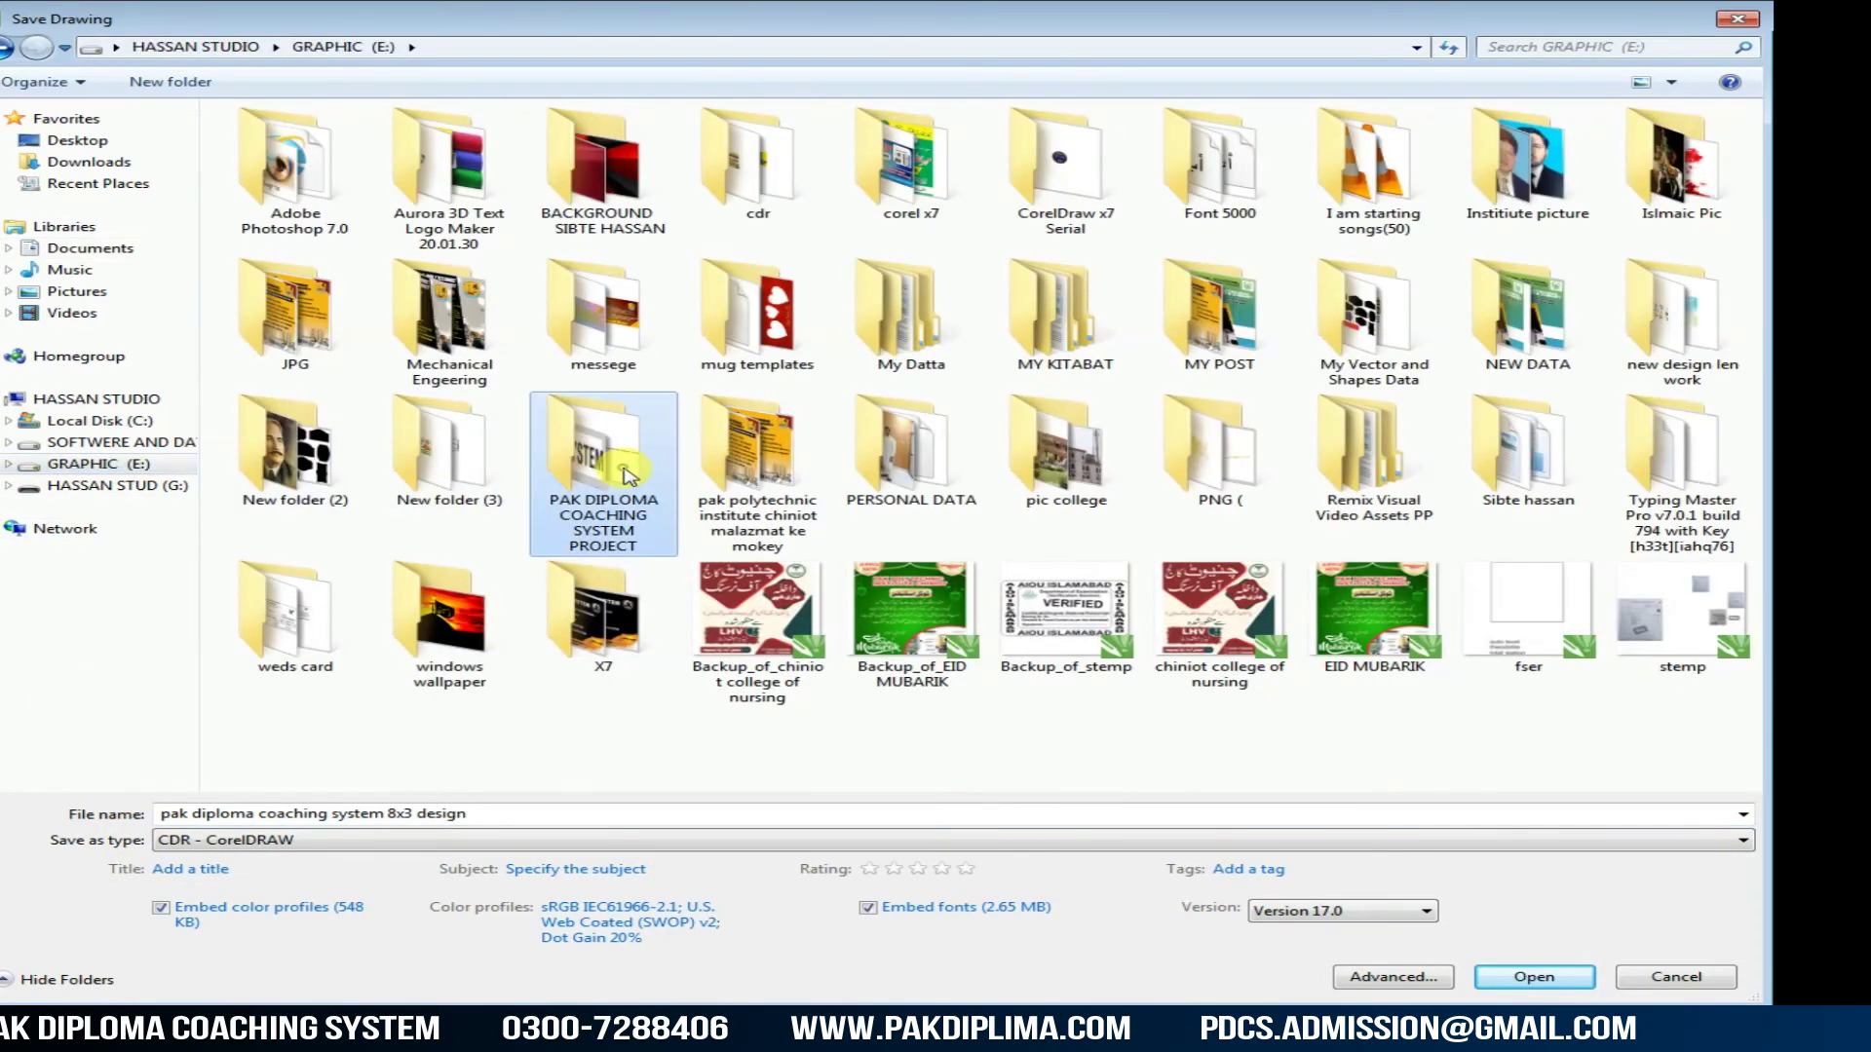
double_click(624, 472)
left_click(676, 692)
left_click(1535, 977)
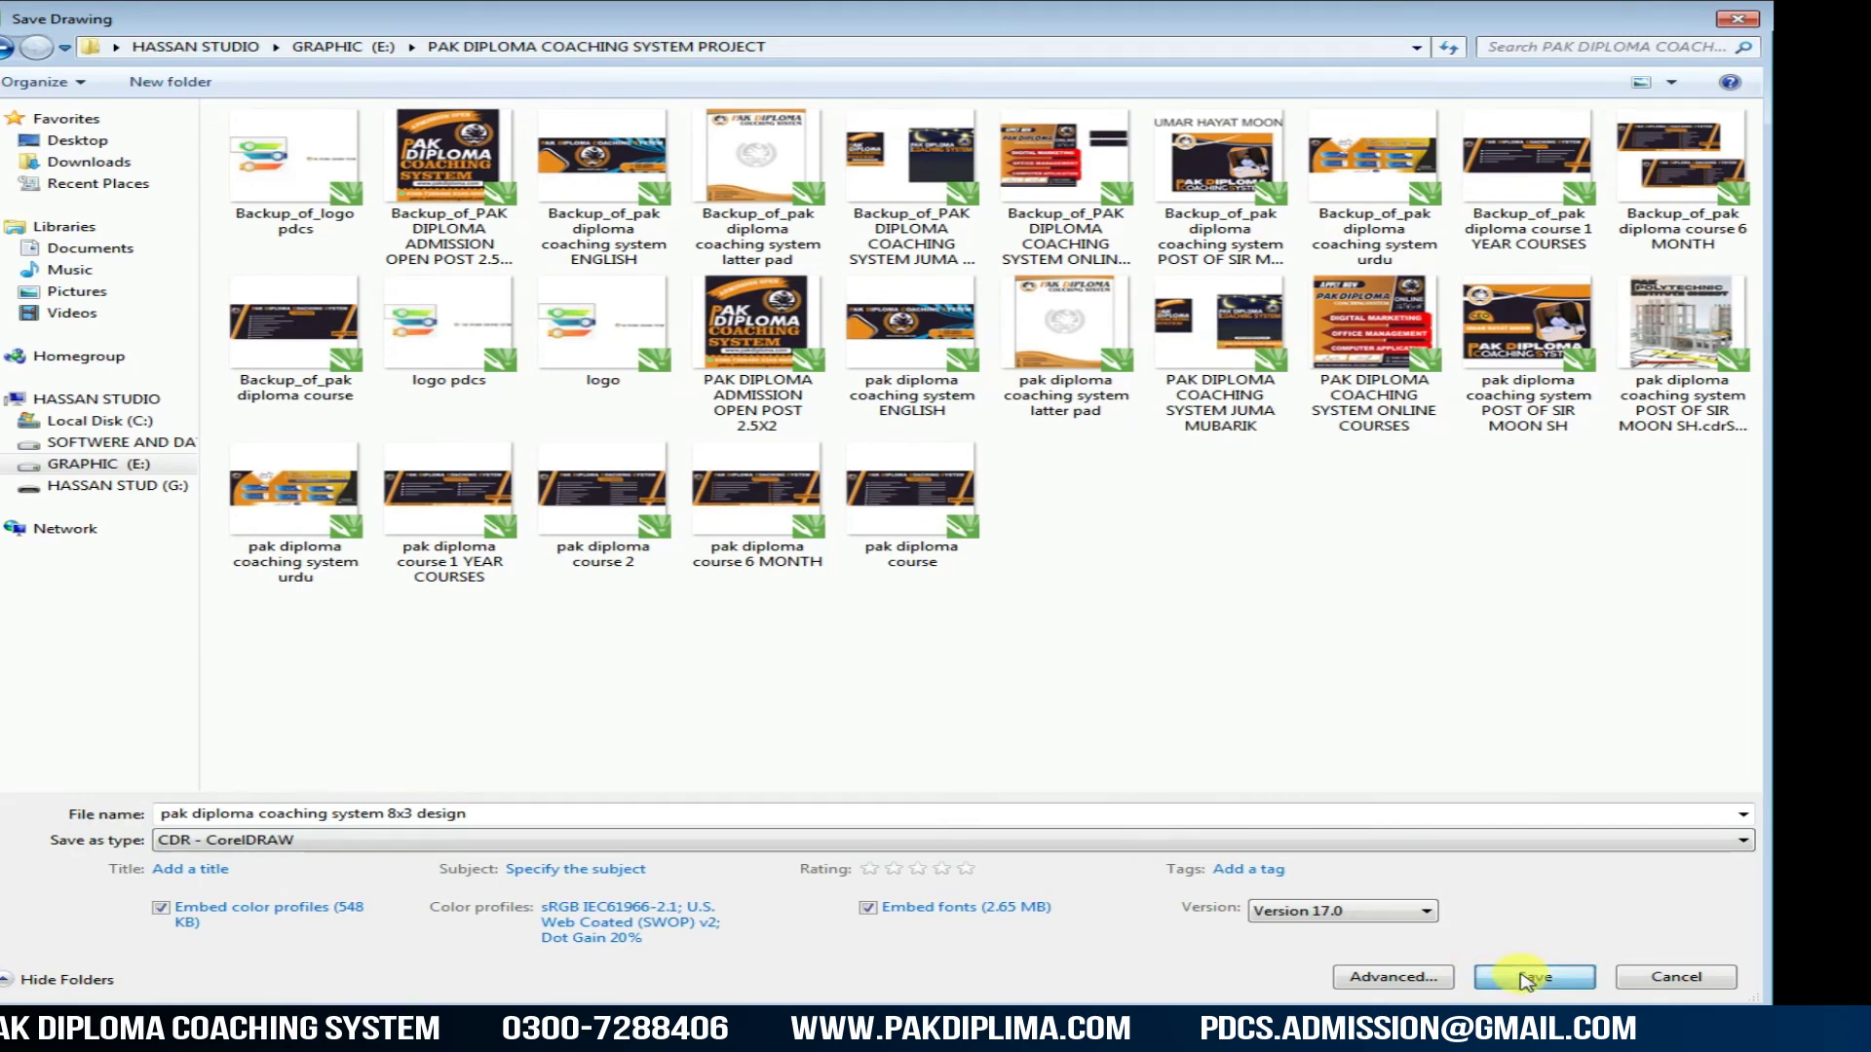
scroll(721, 663, "down", 1)
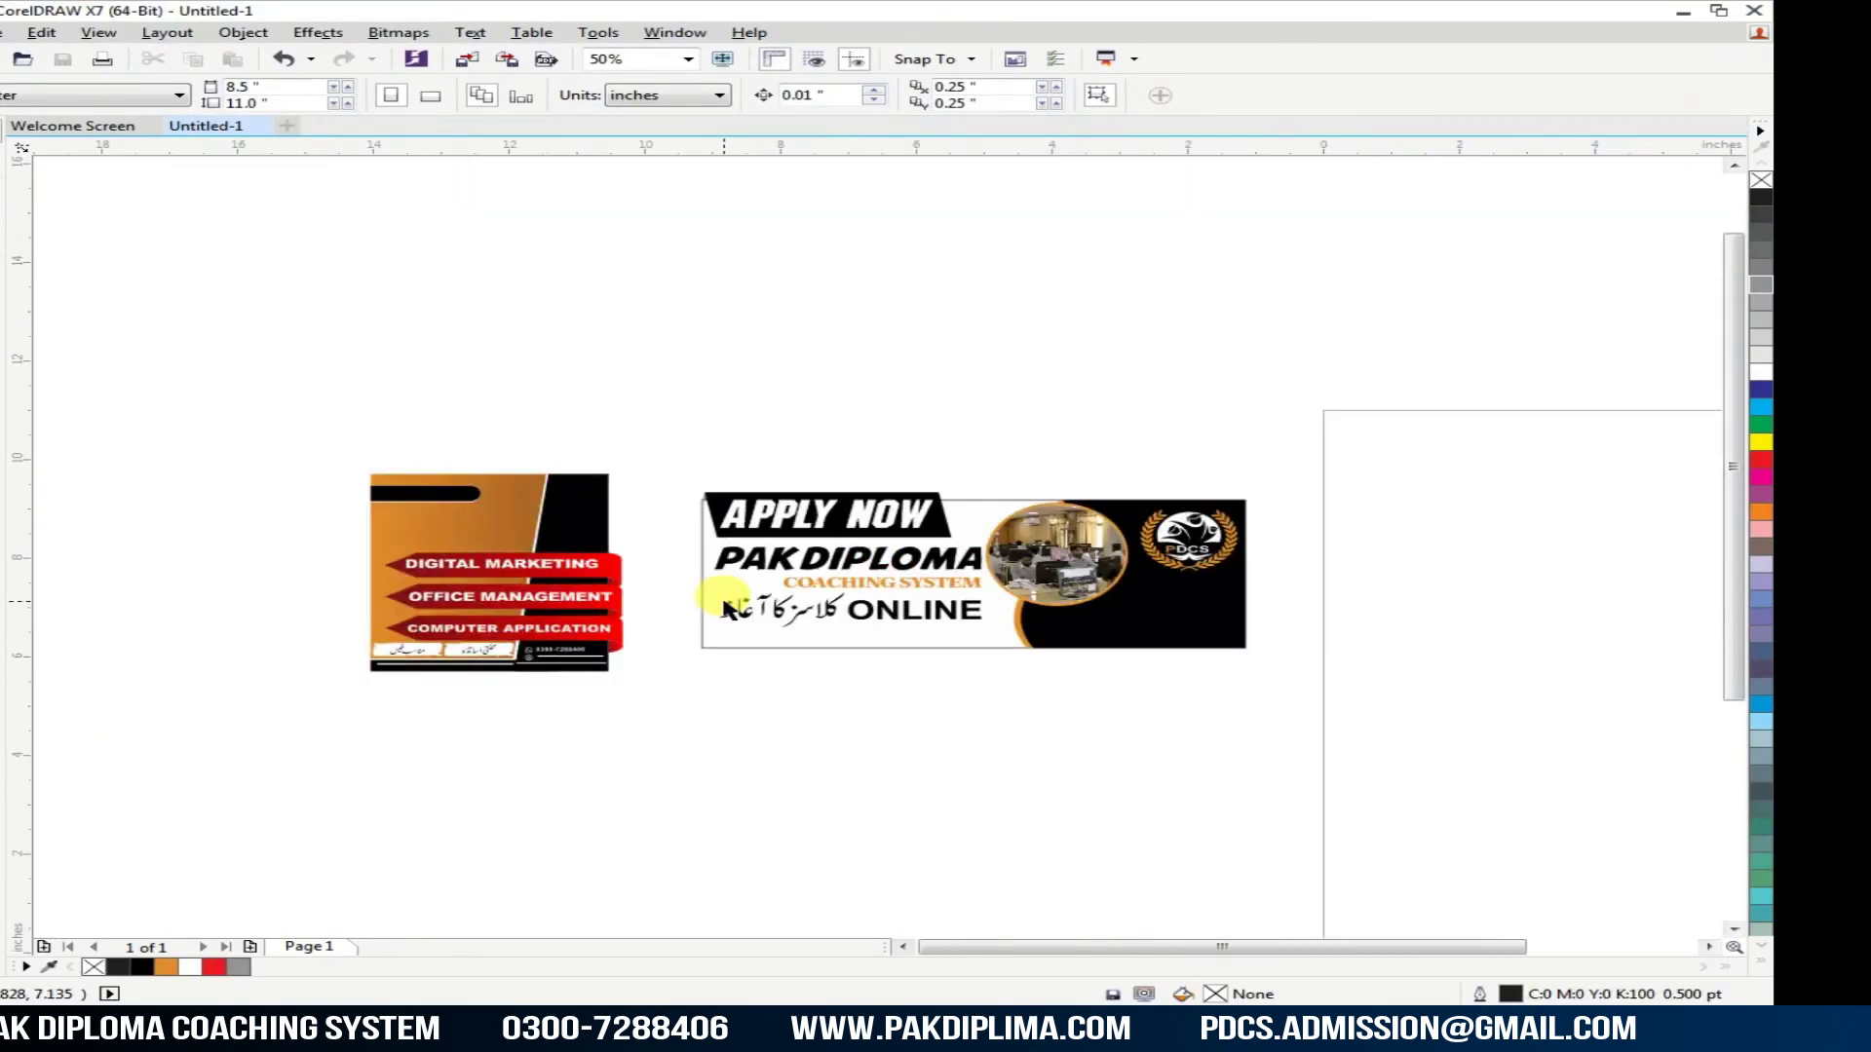
scroll(594, 585, "up", 2)
scroll(297, 566, "down", 1)
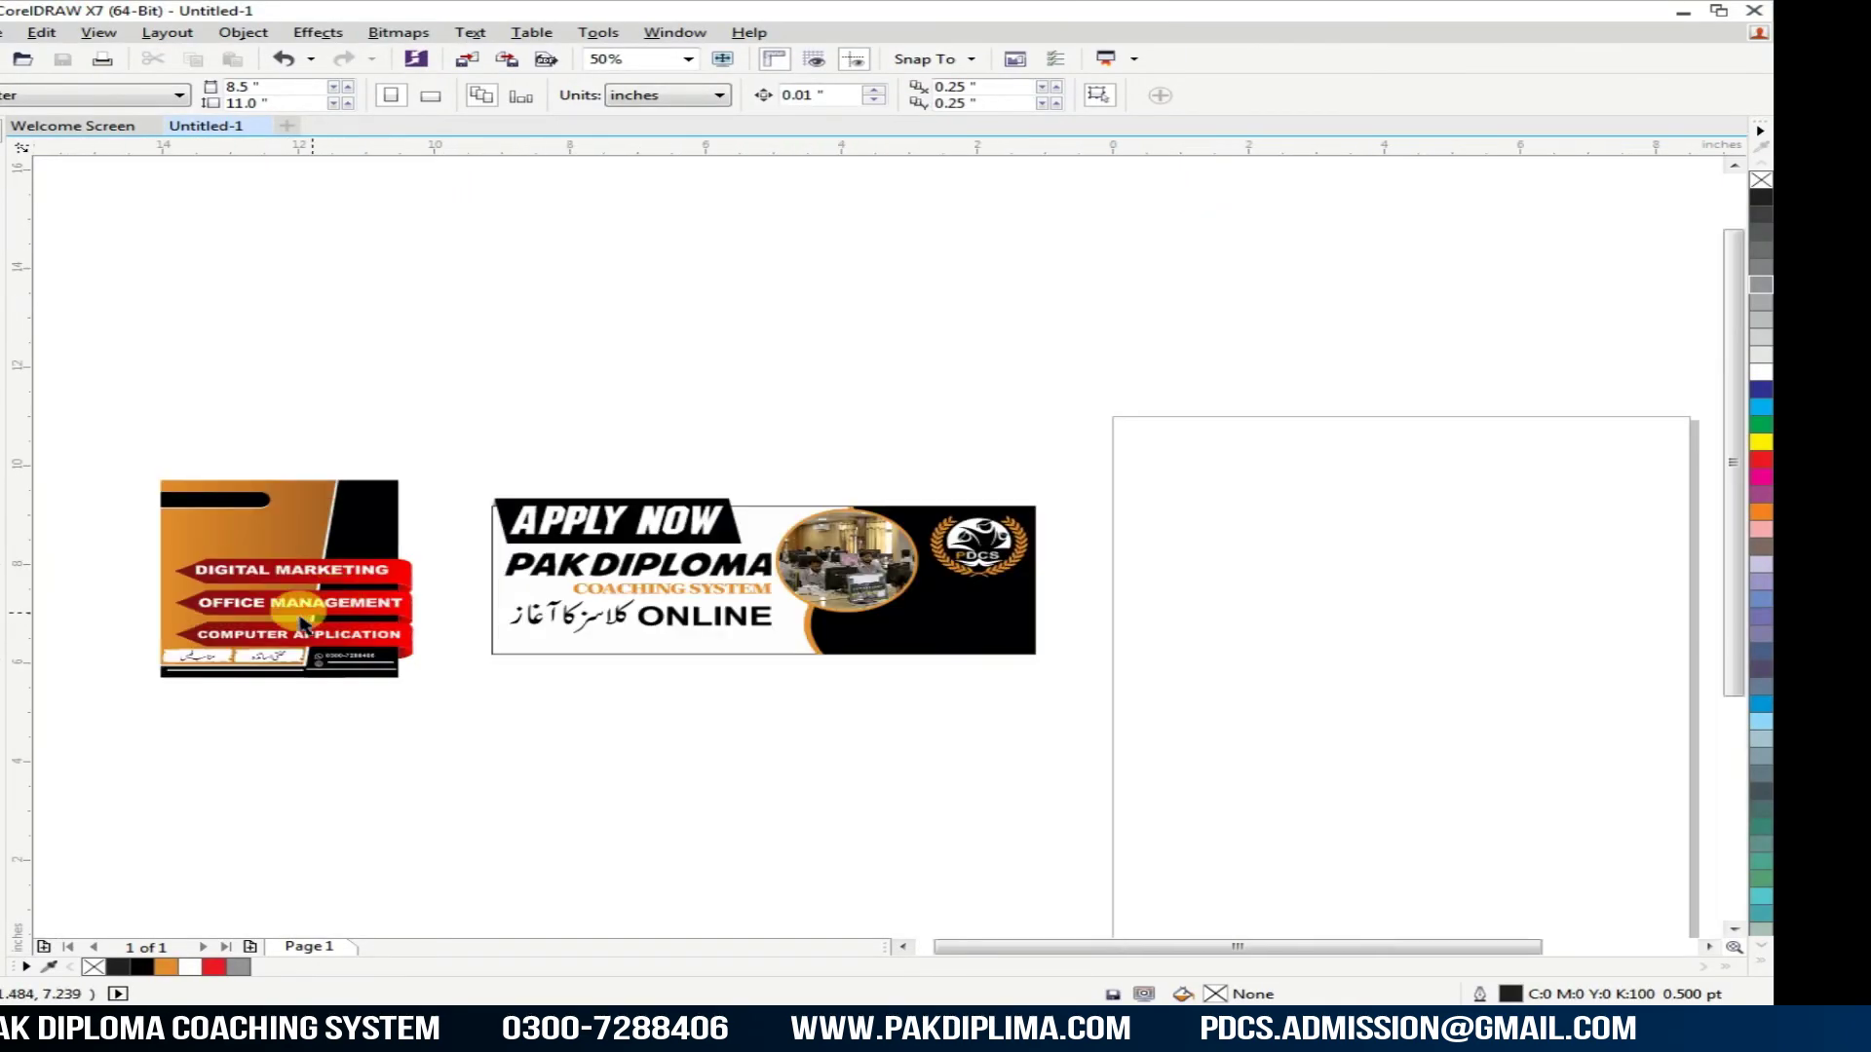
scroll(214, 651, "up", 1)
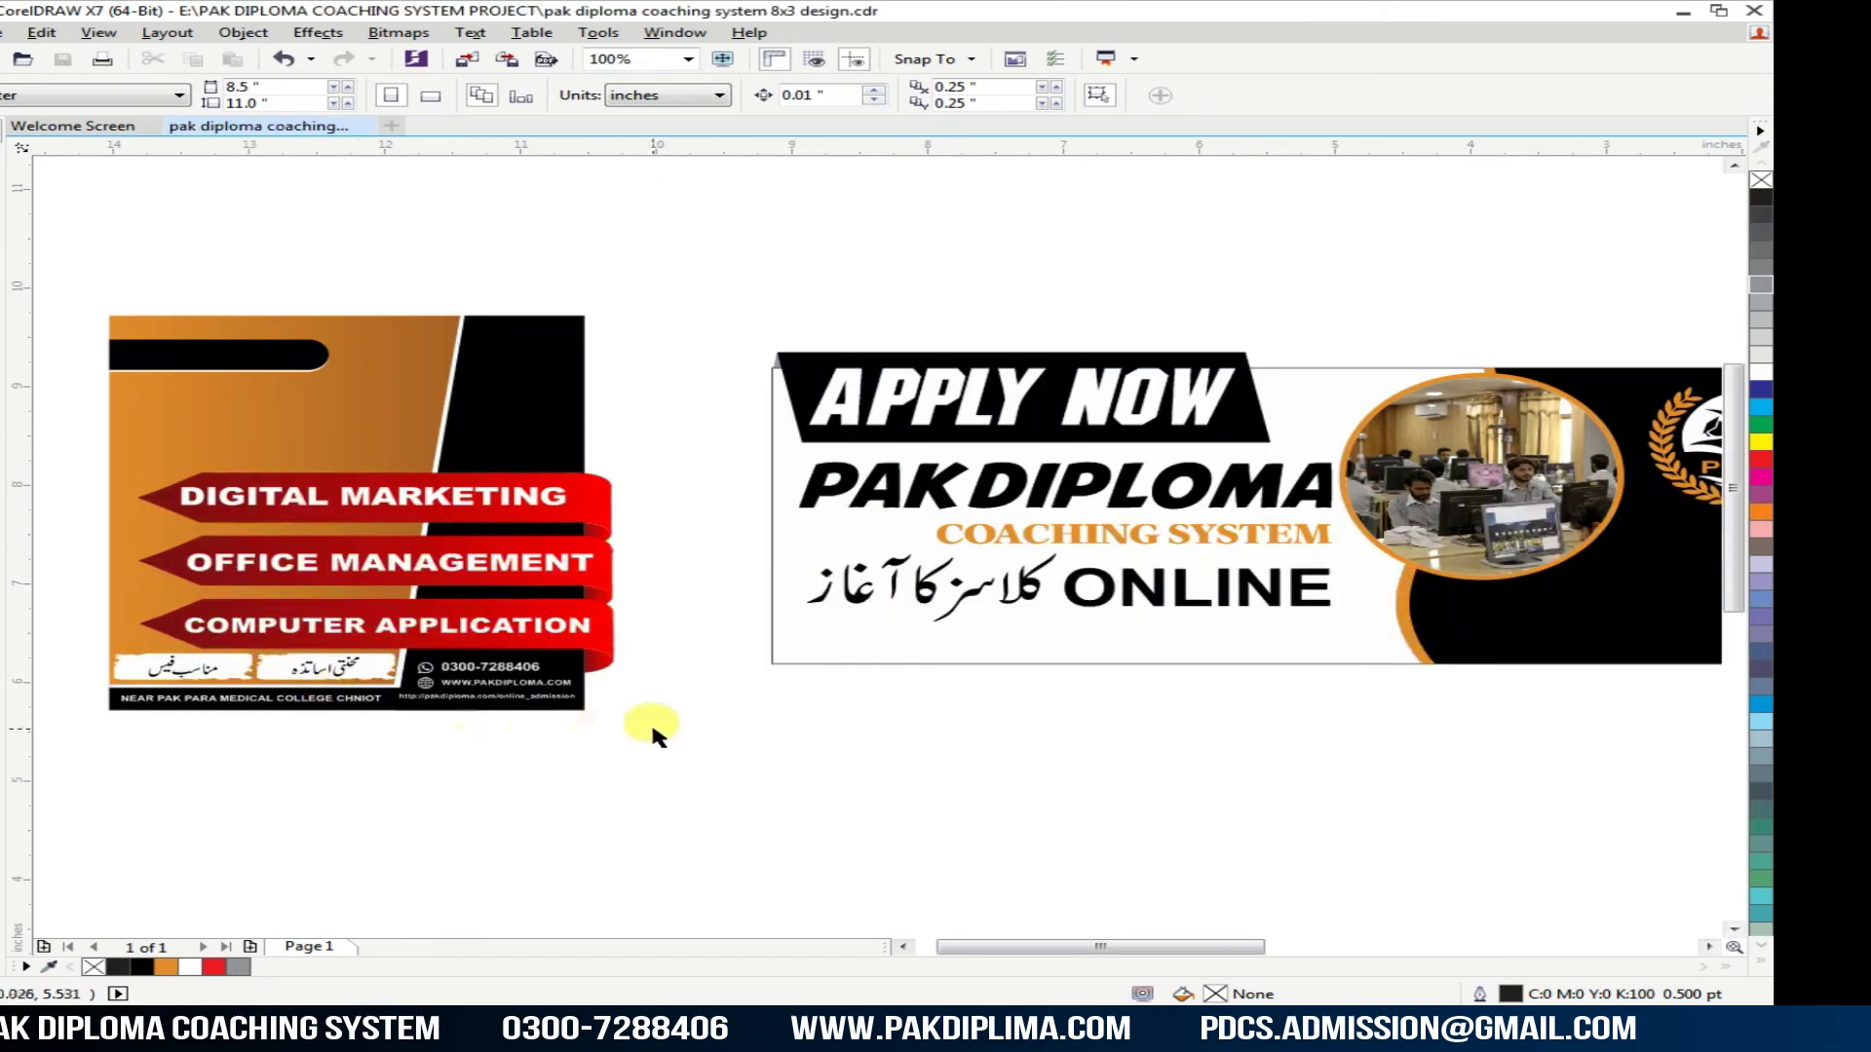
left_click(1066, 587)
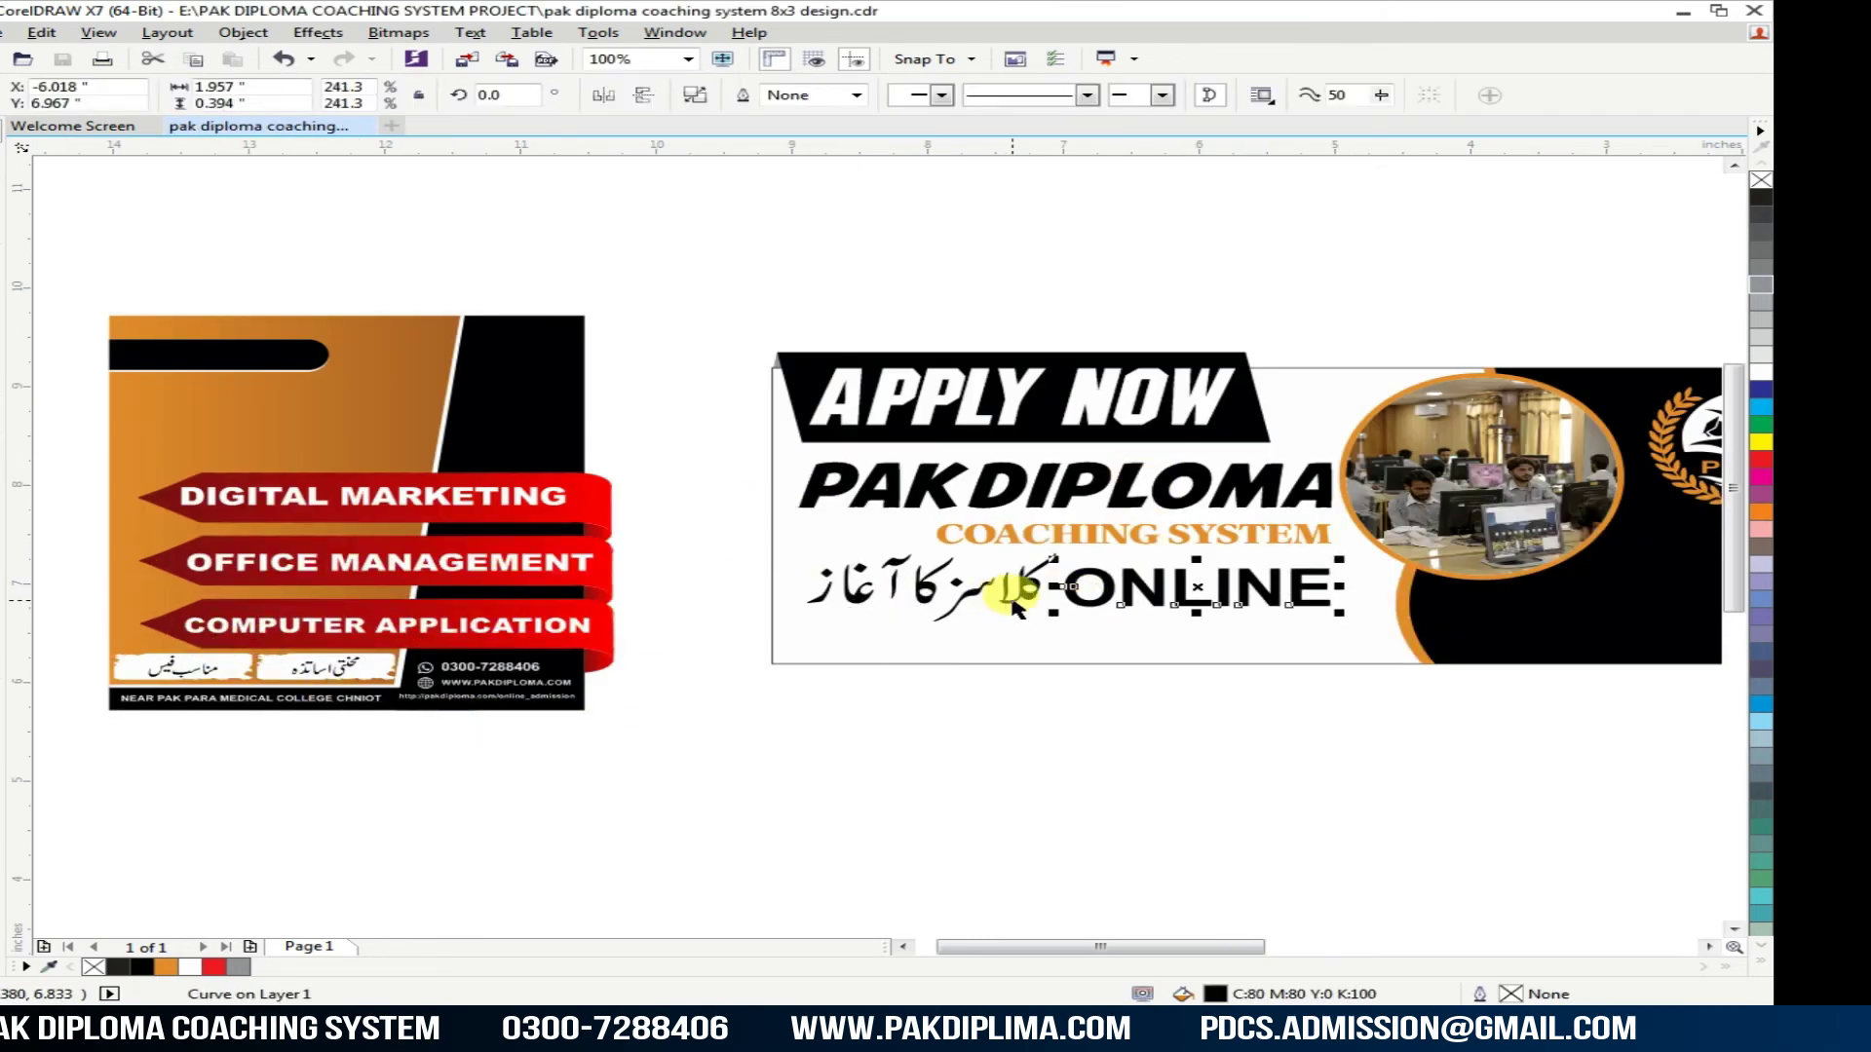
left_click(1015, 603, "shift")
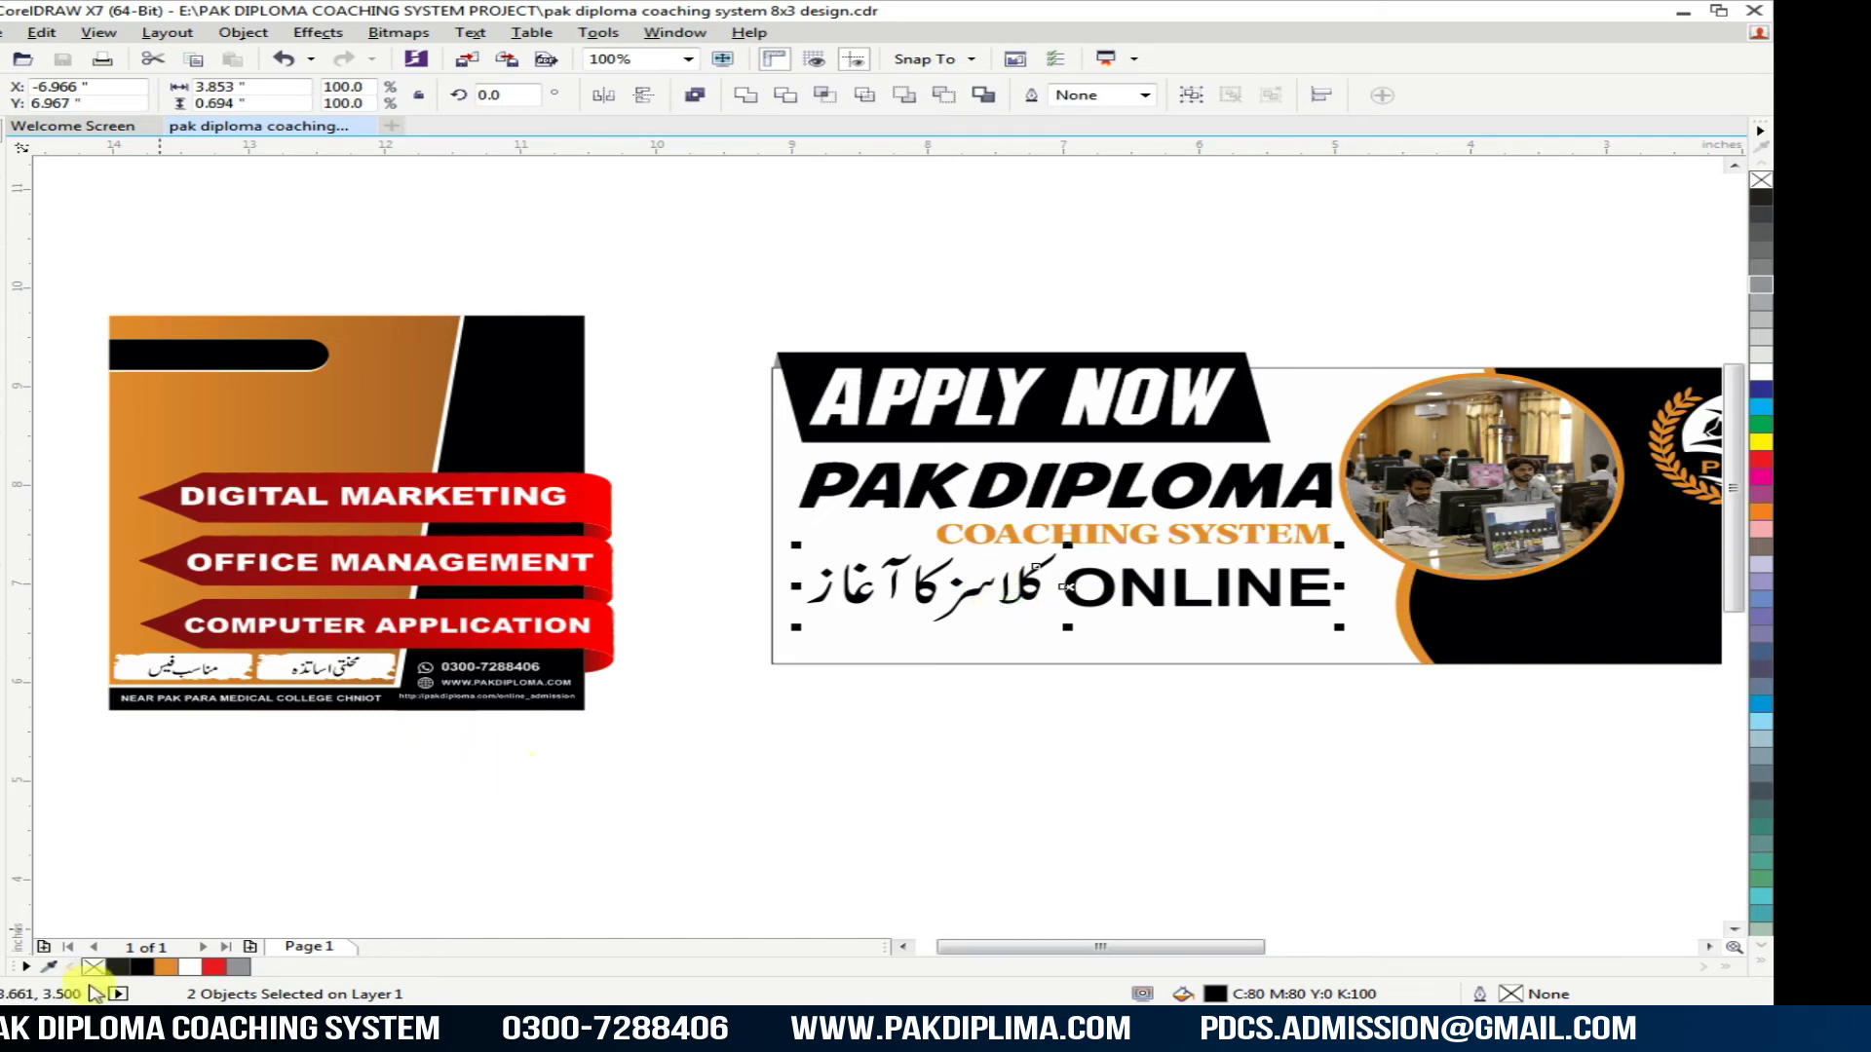
left_click(805, 787)
Step: Move the phone, website and admission link details with their icons from the flyer onto the banner's black area below the logo
scroll(713, 733, "down", 1)
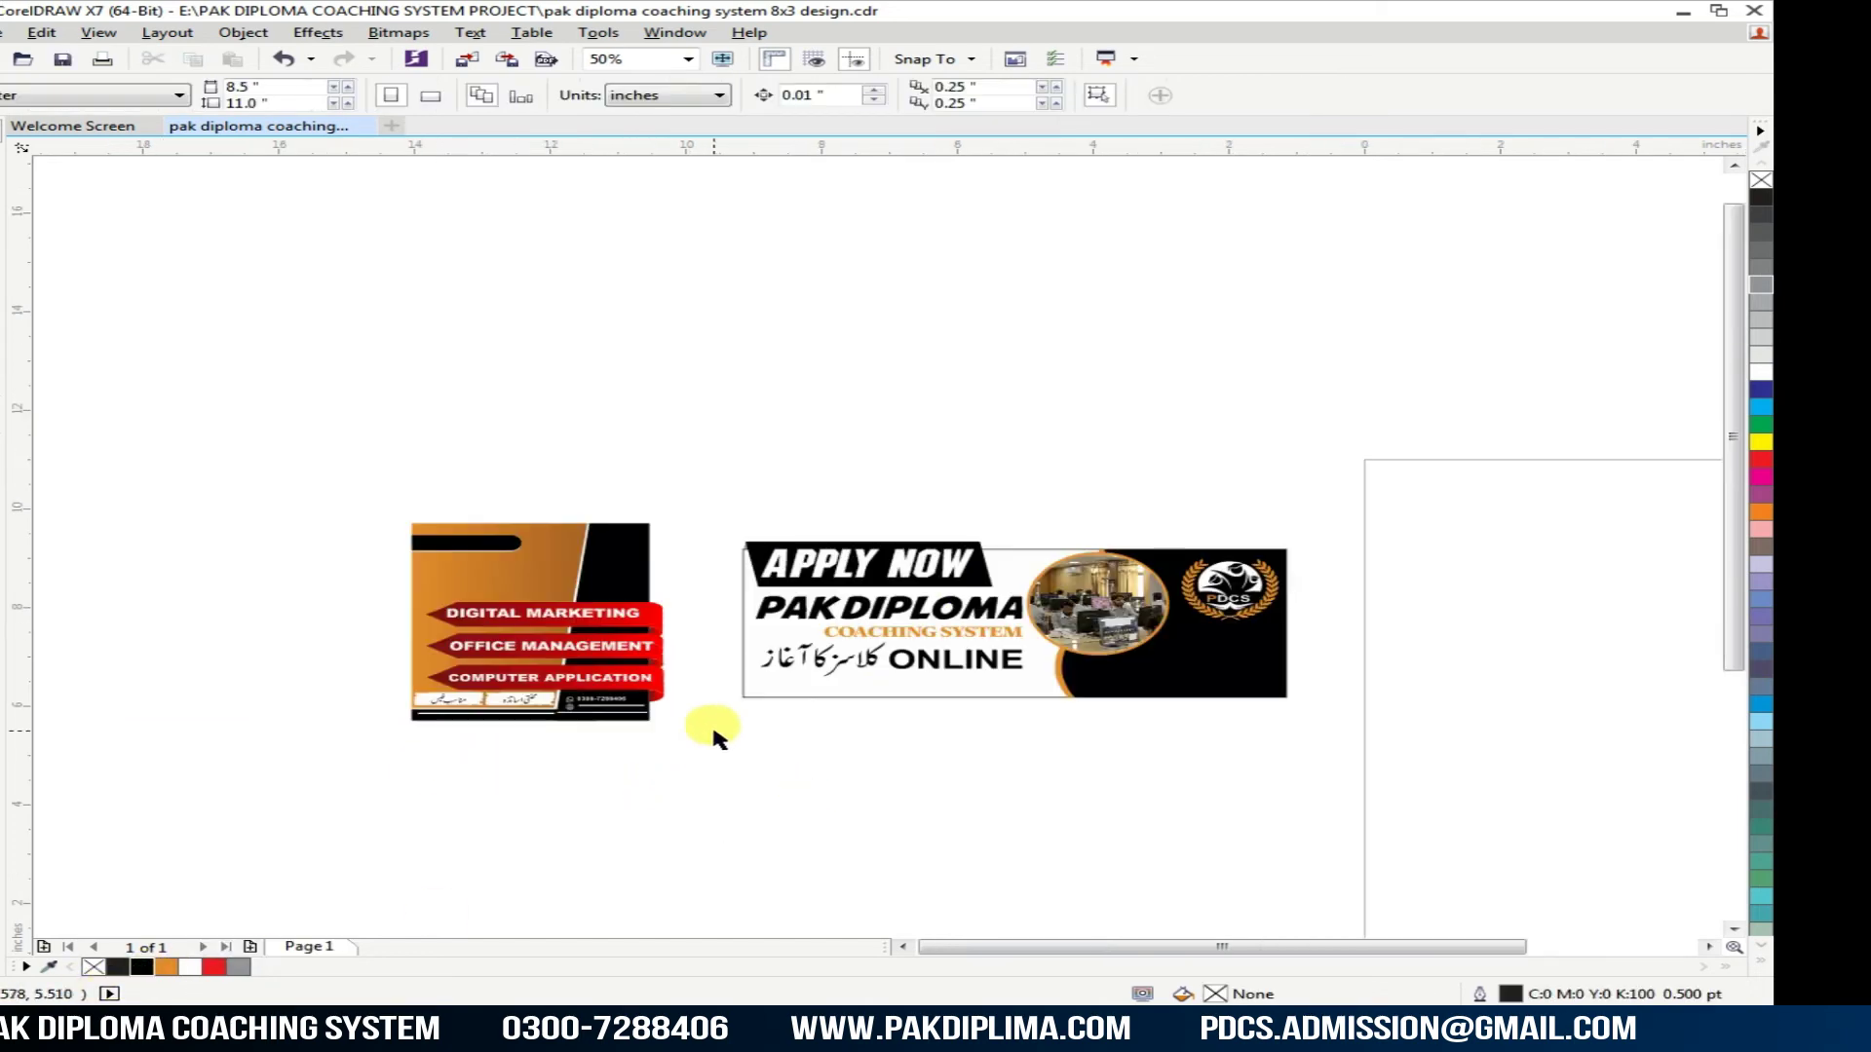
scroll(1149, 638, "up", 1)
scroll(541, 791, "down", 1)
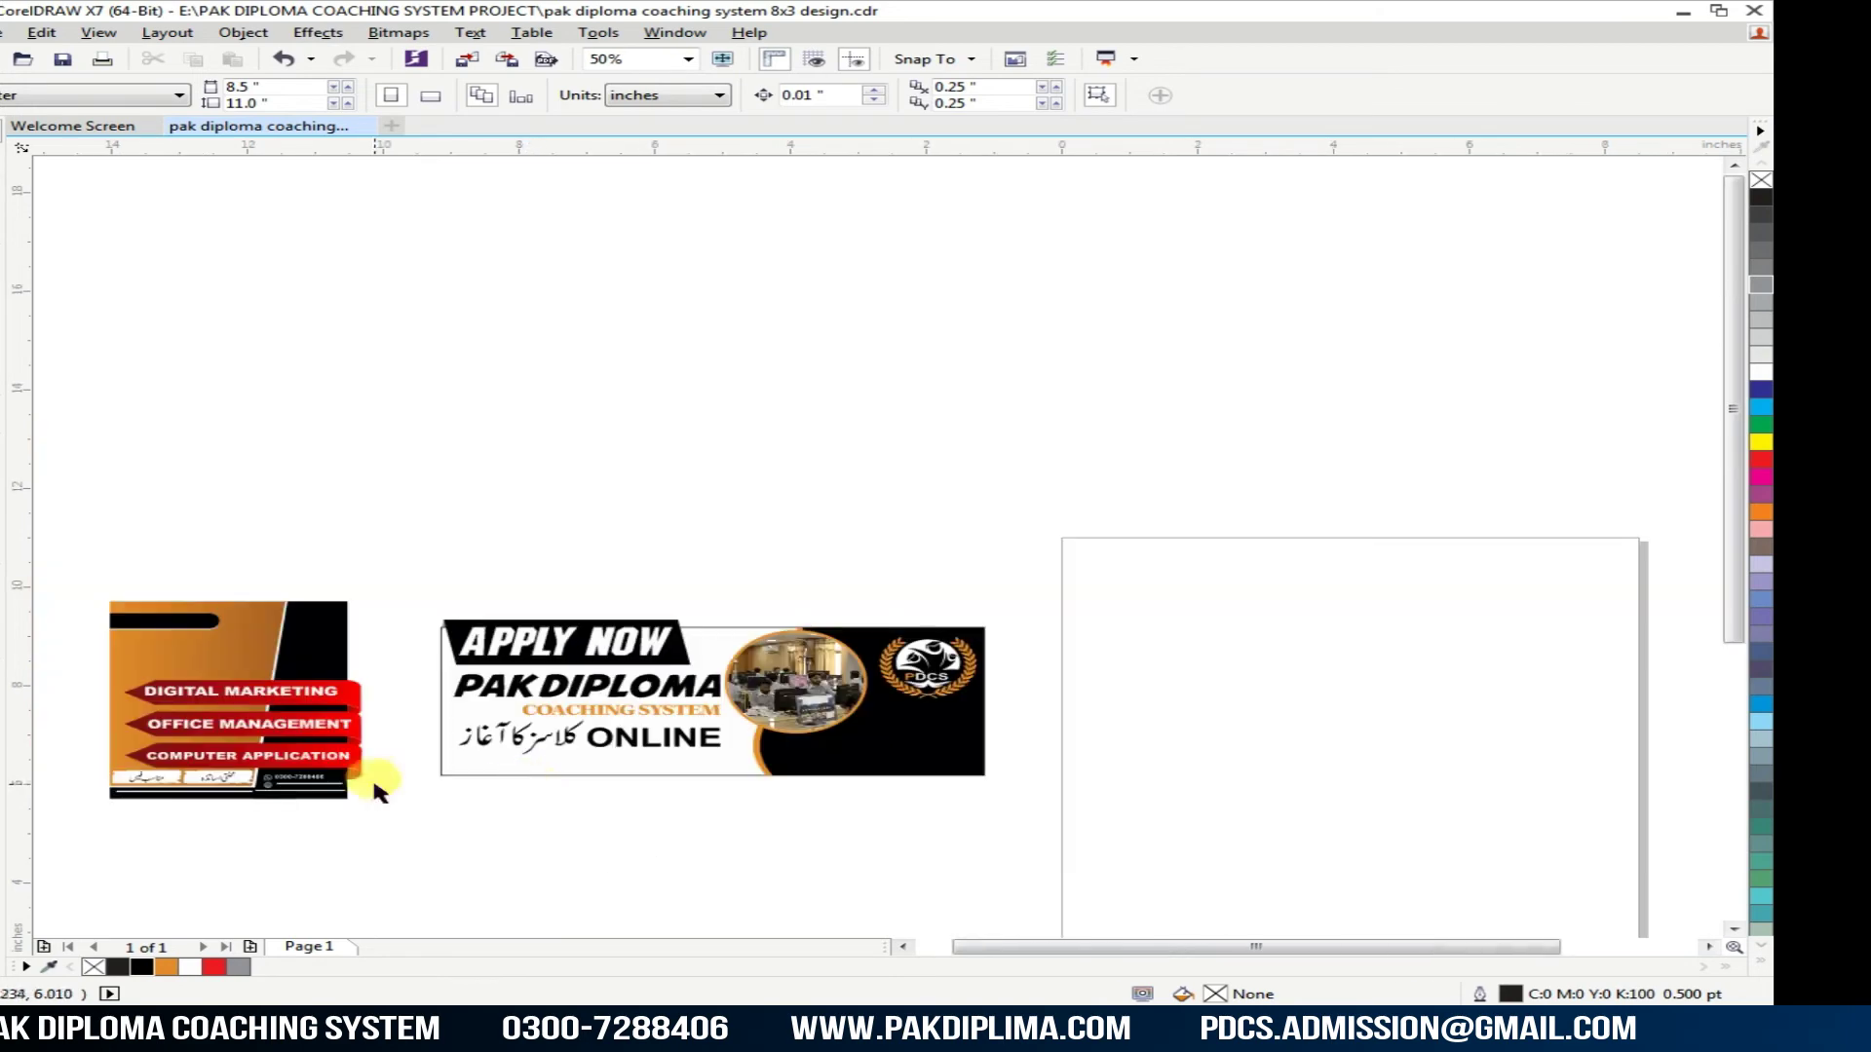
scroll(195, 818, "up", 1)
scroll(487, 799, "up", 1)
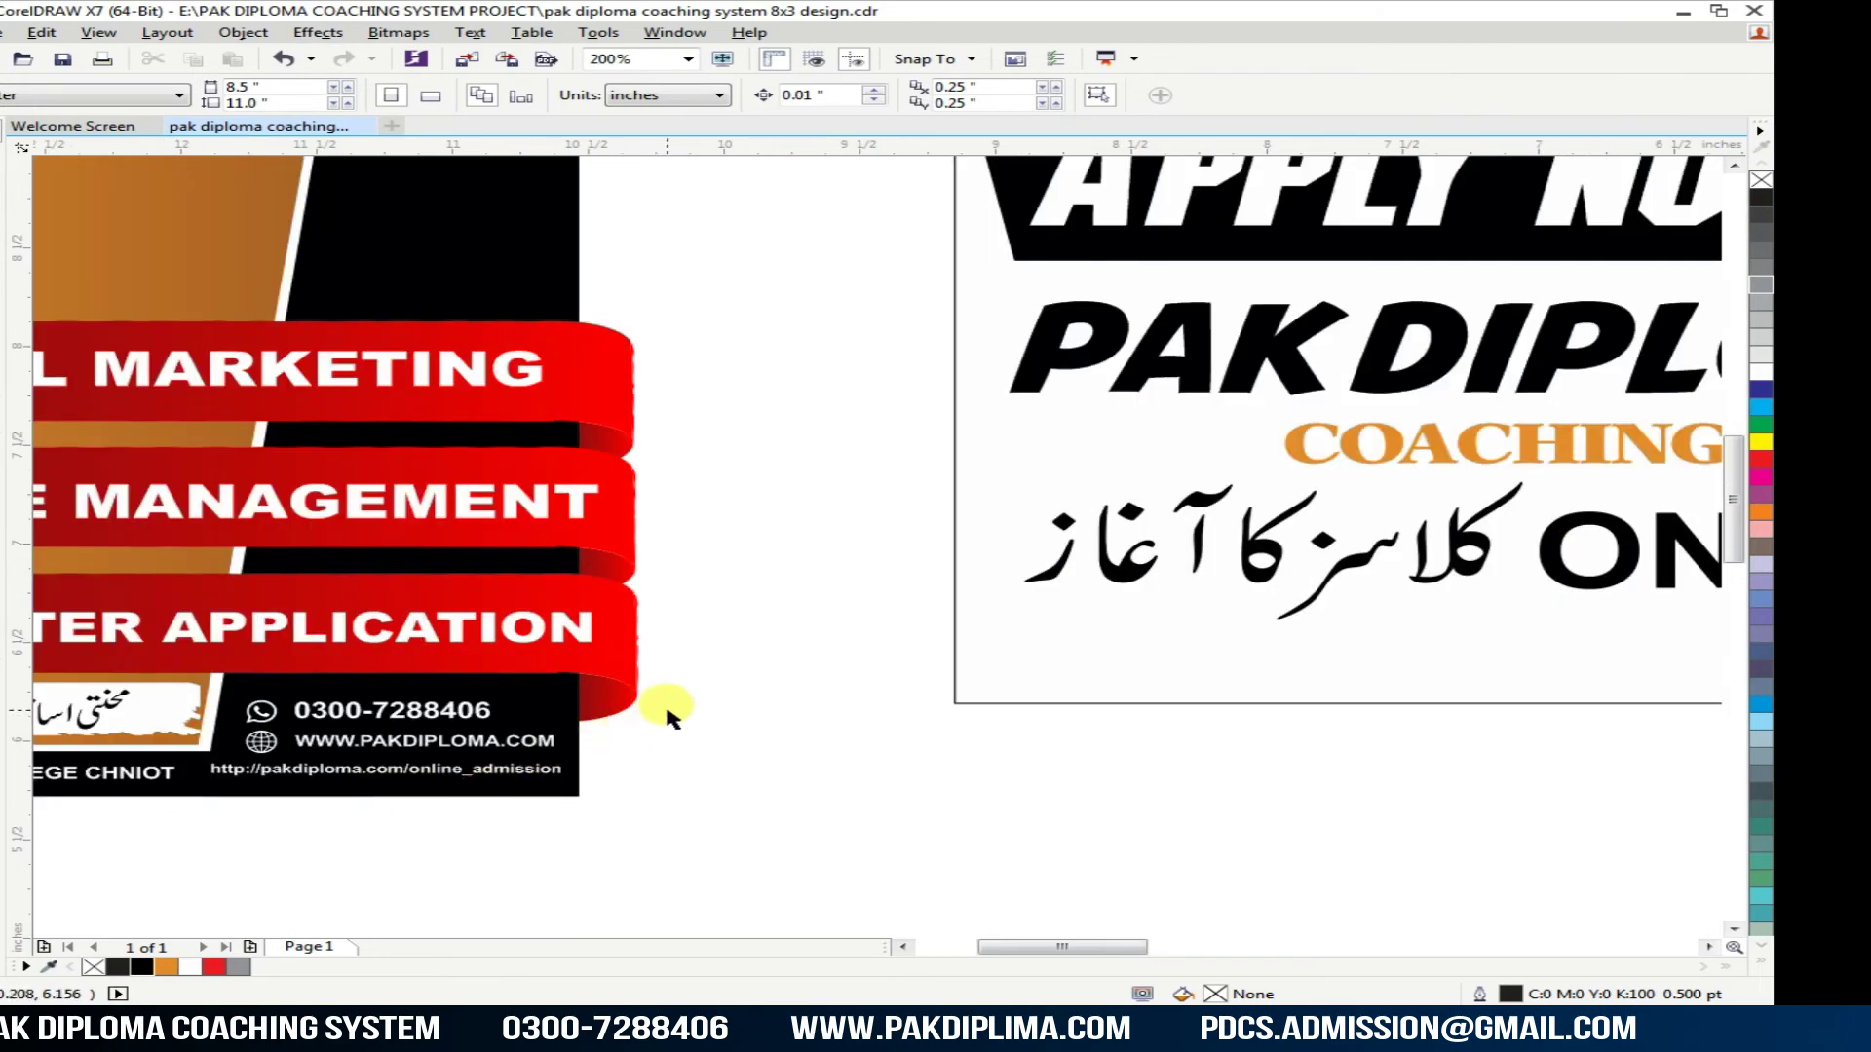
left_click_drag(688, 698, 190, 838)
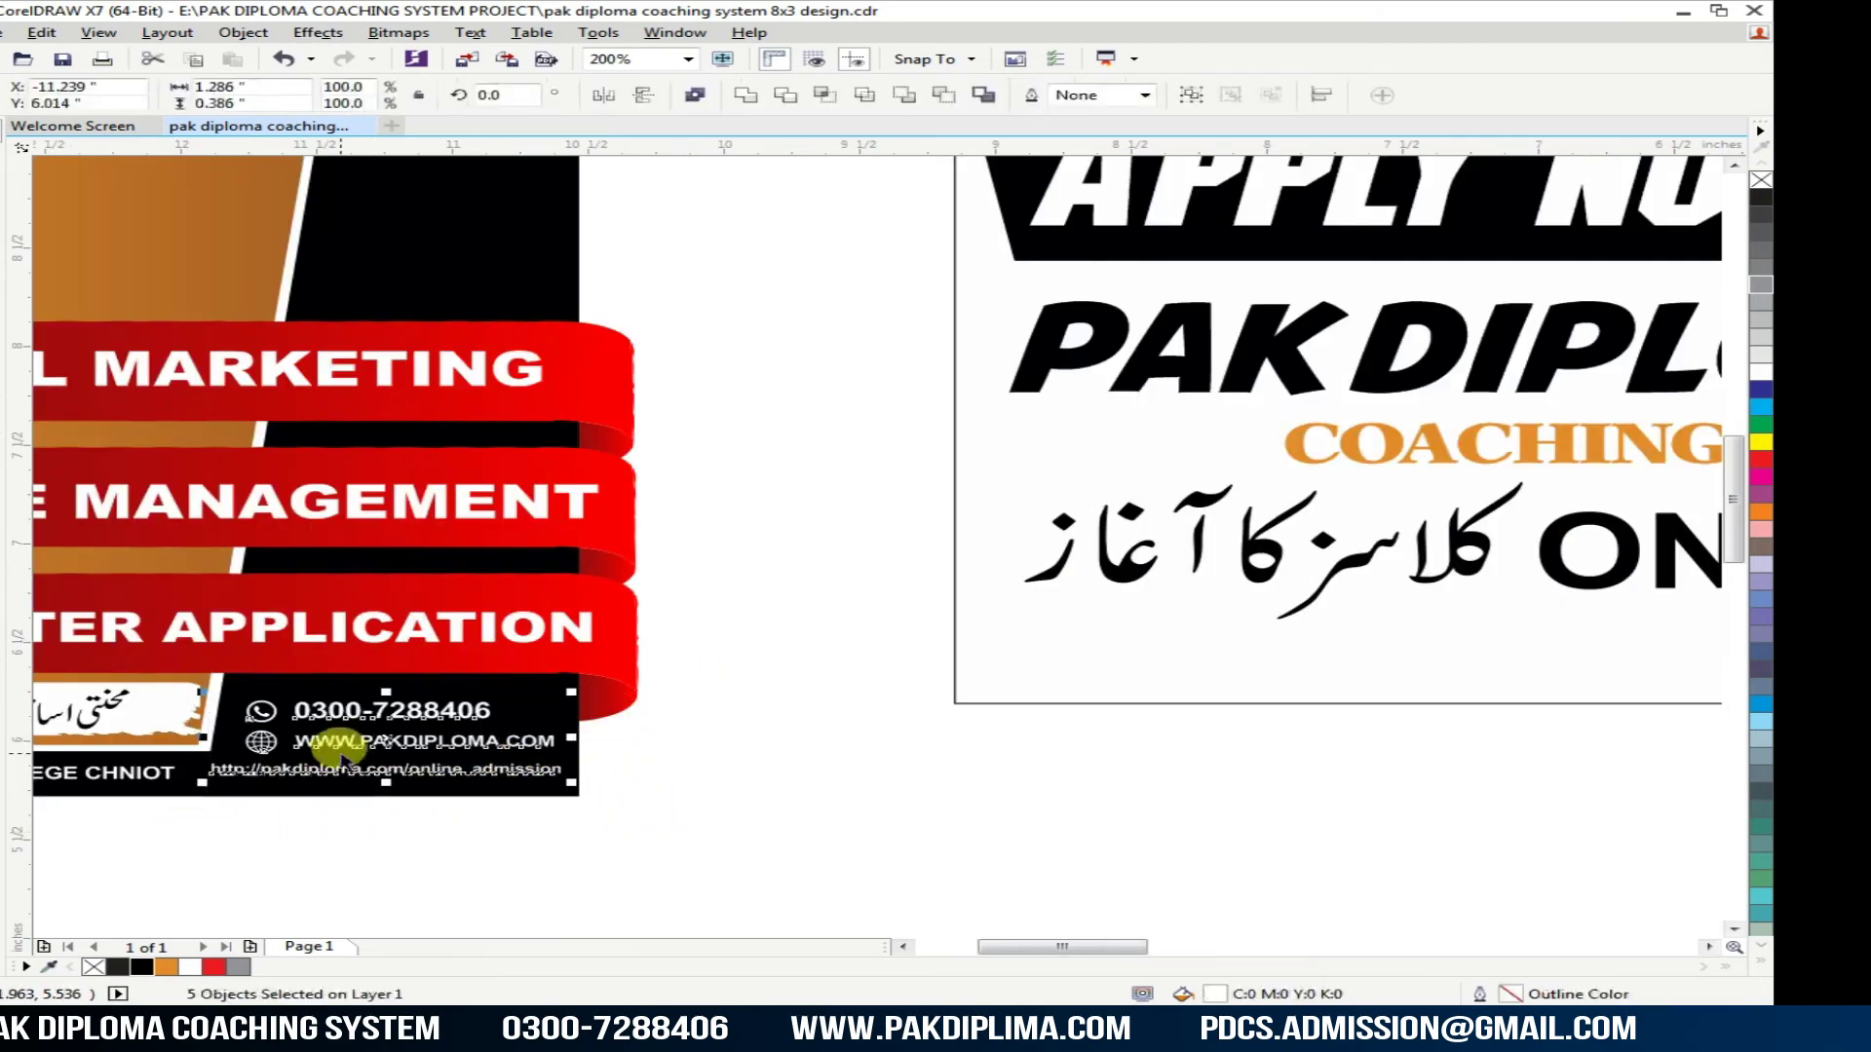
scroll(305, 750, "down", 1)
scroll(302, 749, "down", 1)
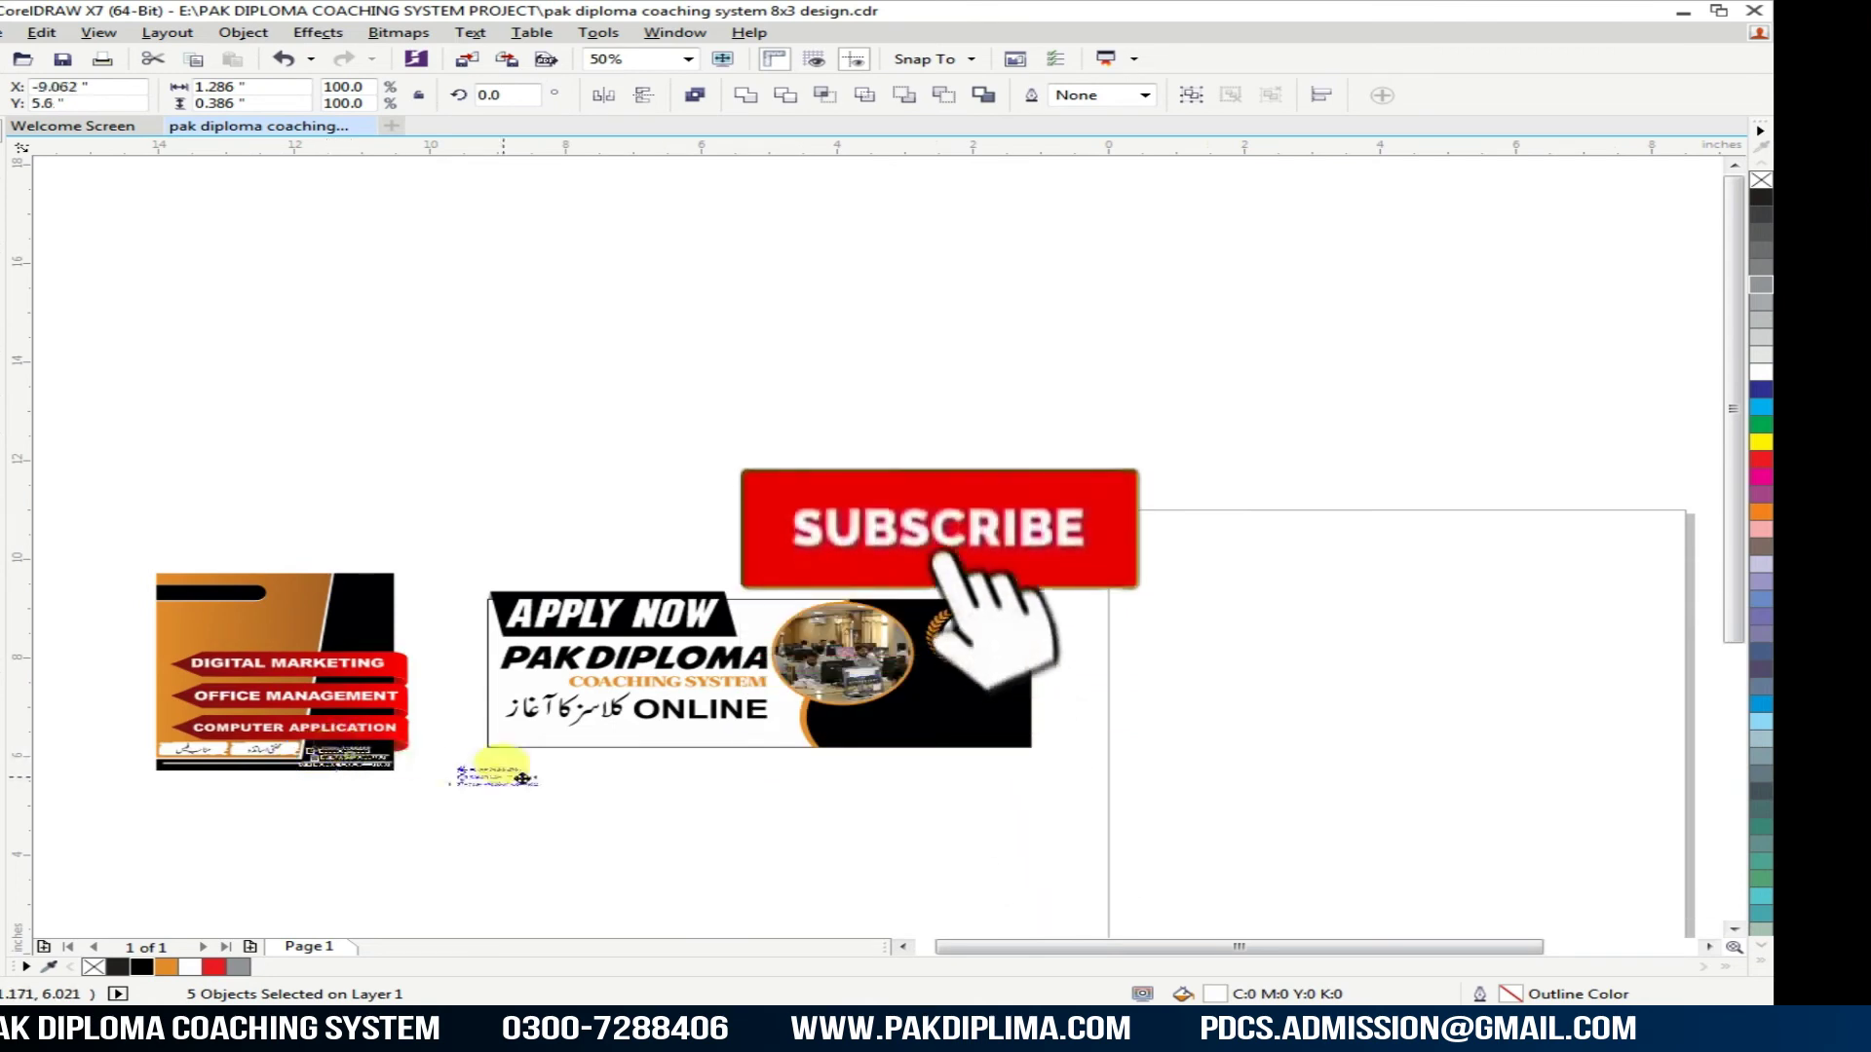
scroll(911, 719, "up", 2)
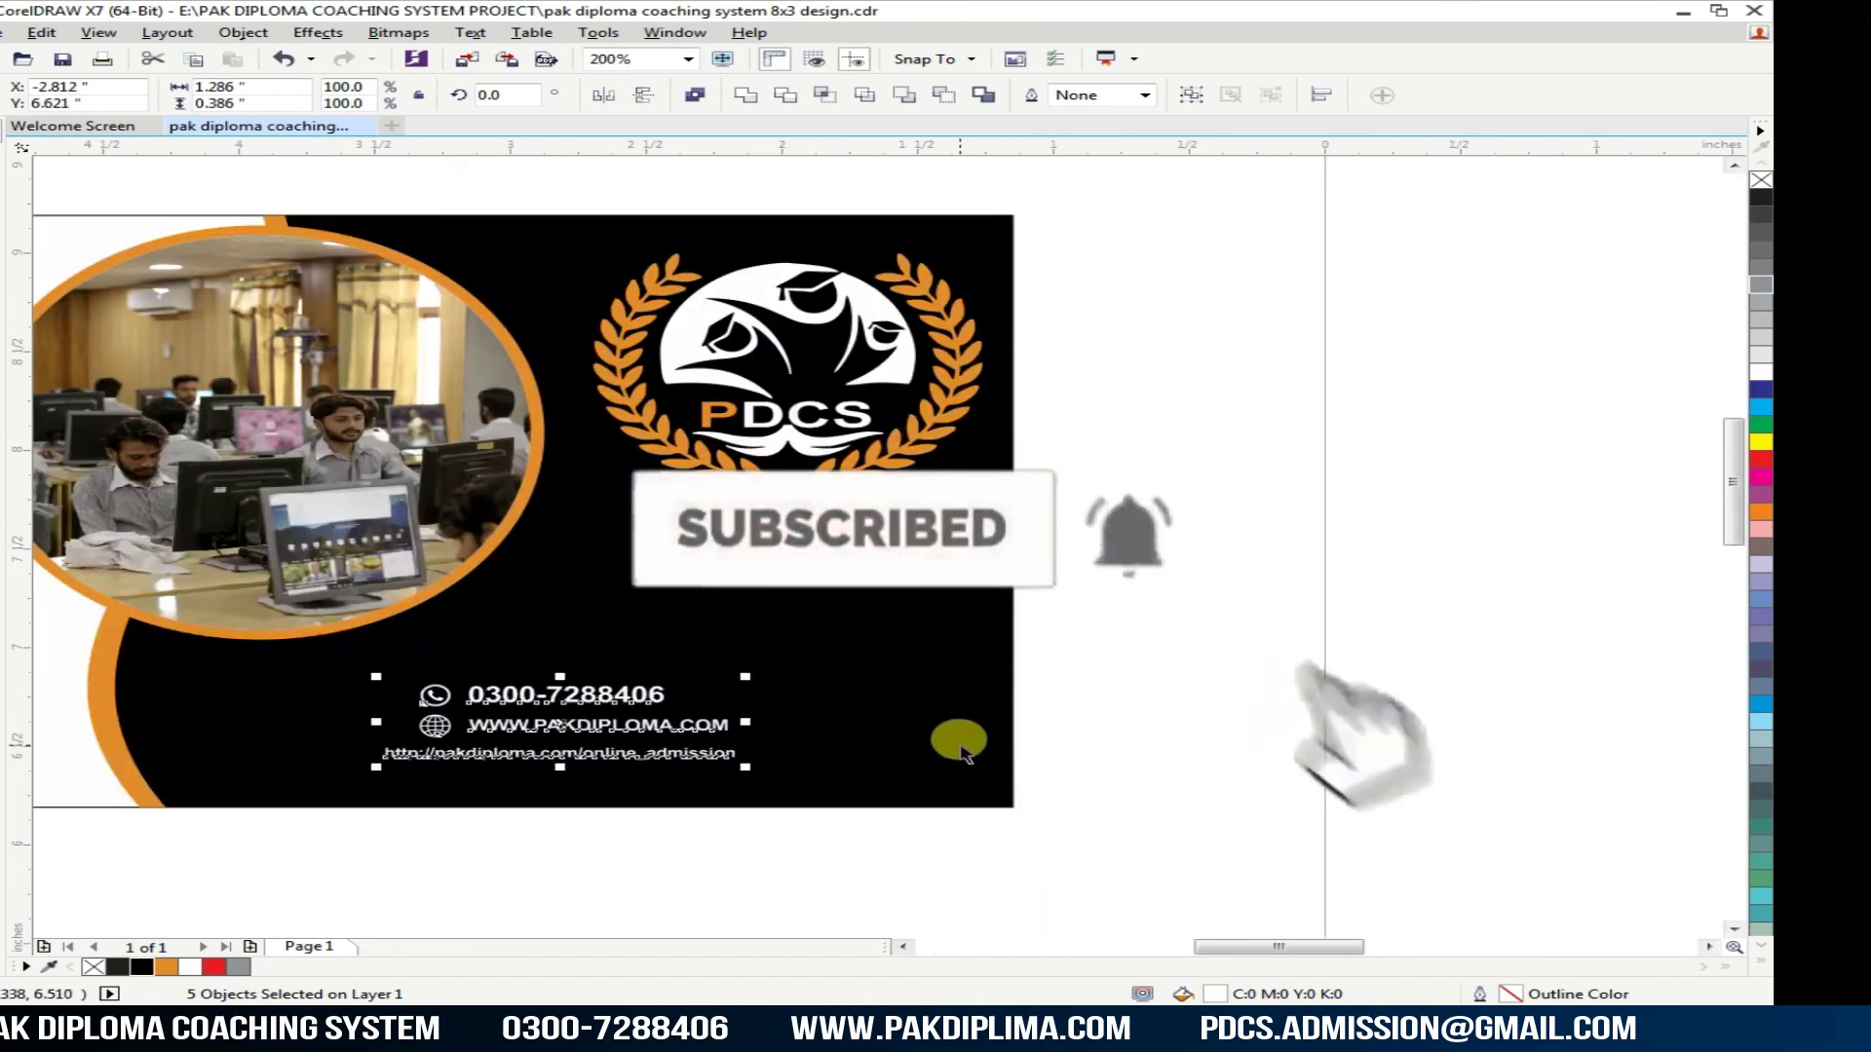
scroll(728, 779, "down", 2)
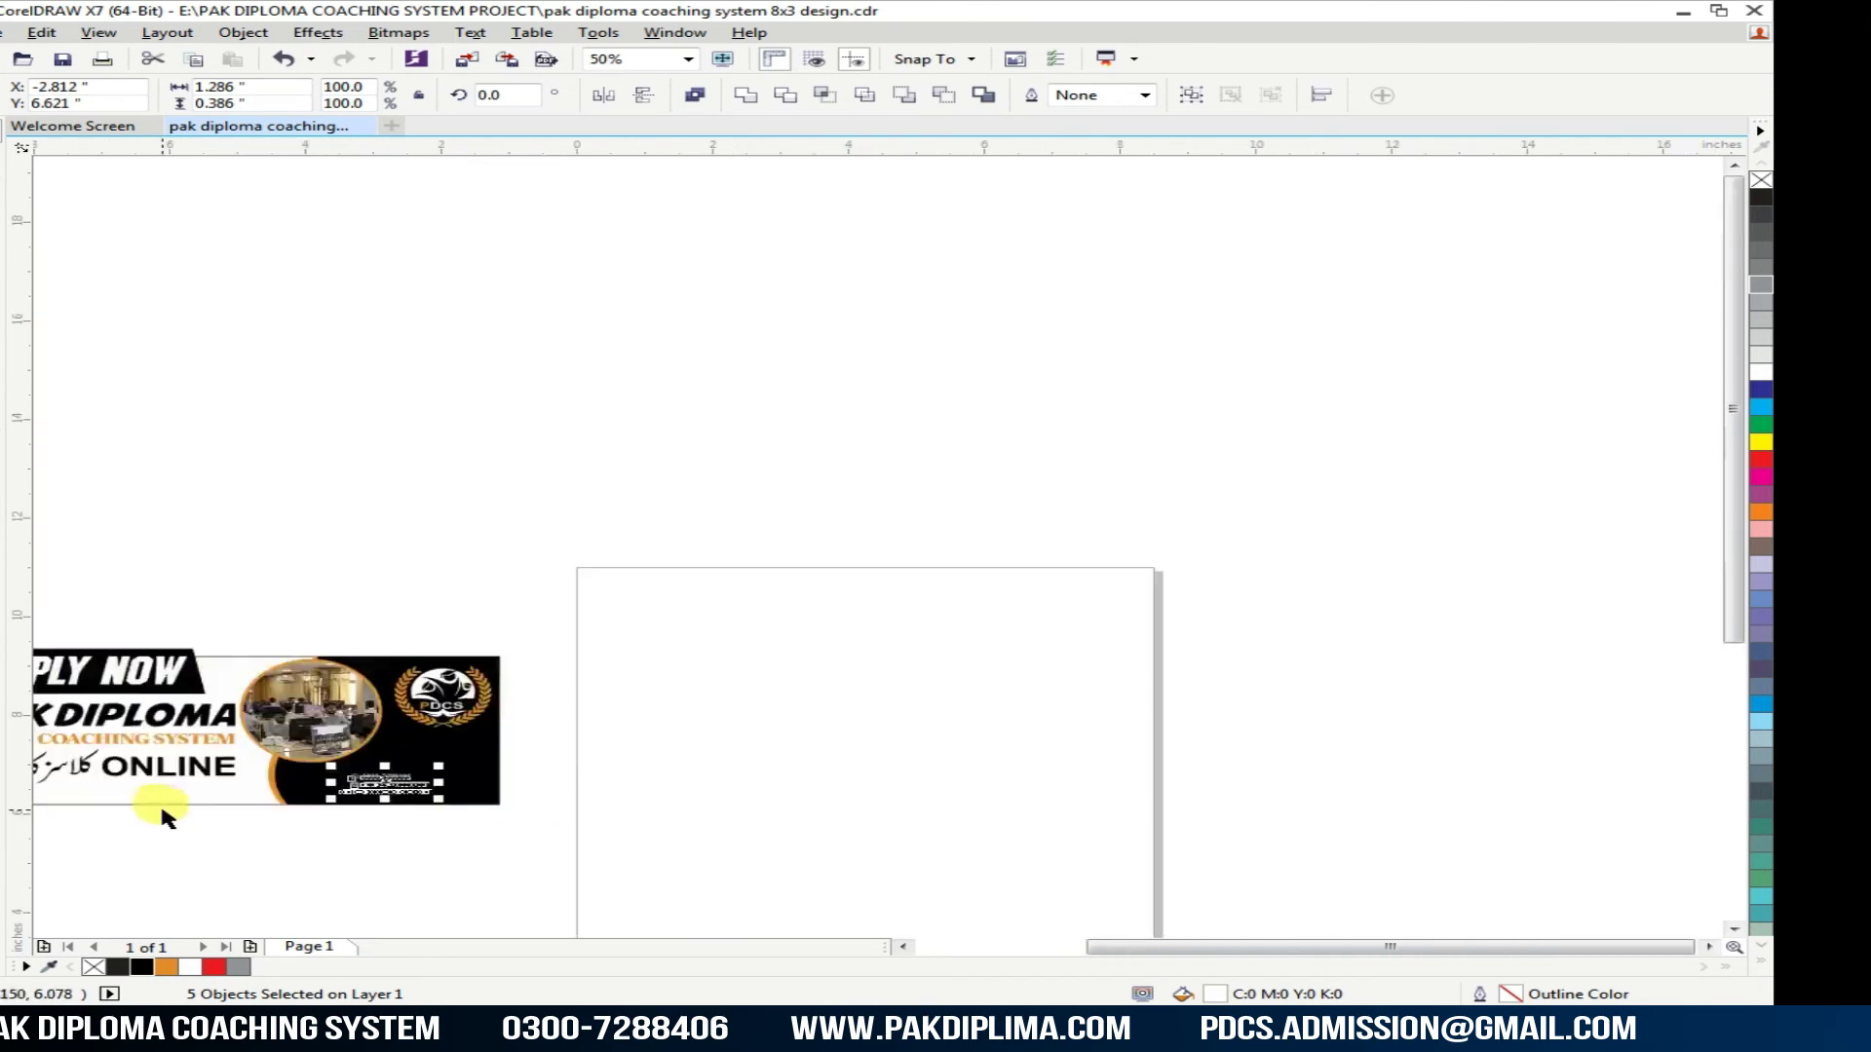
key("F4")
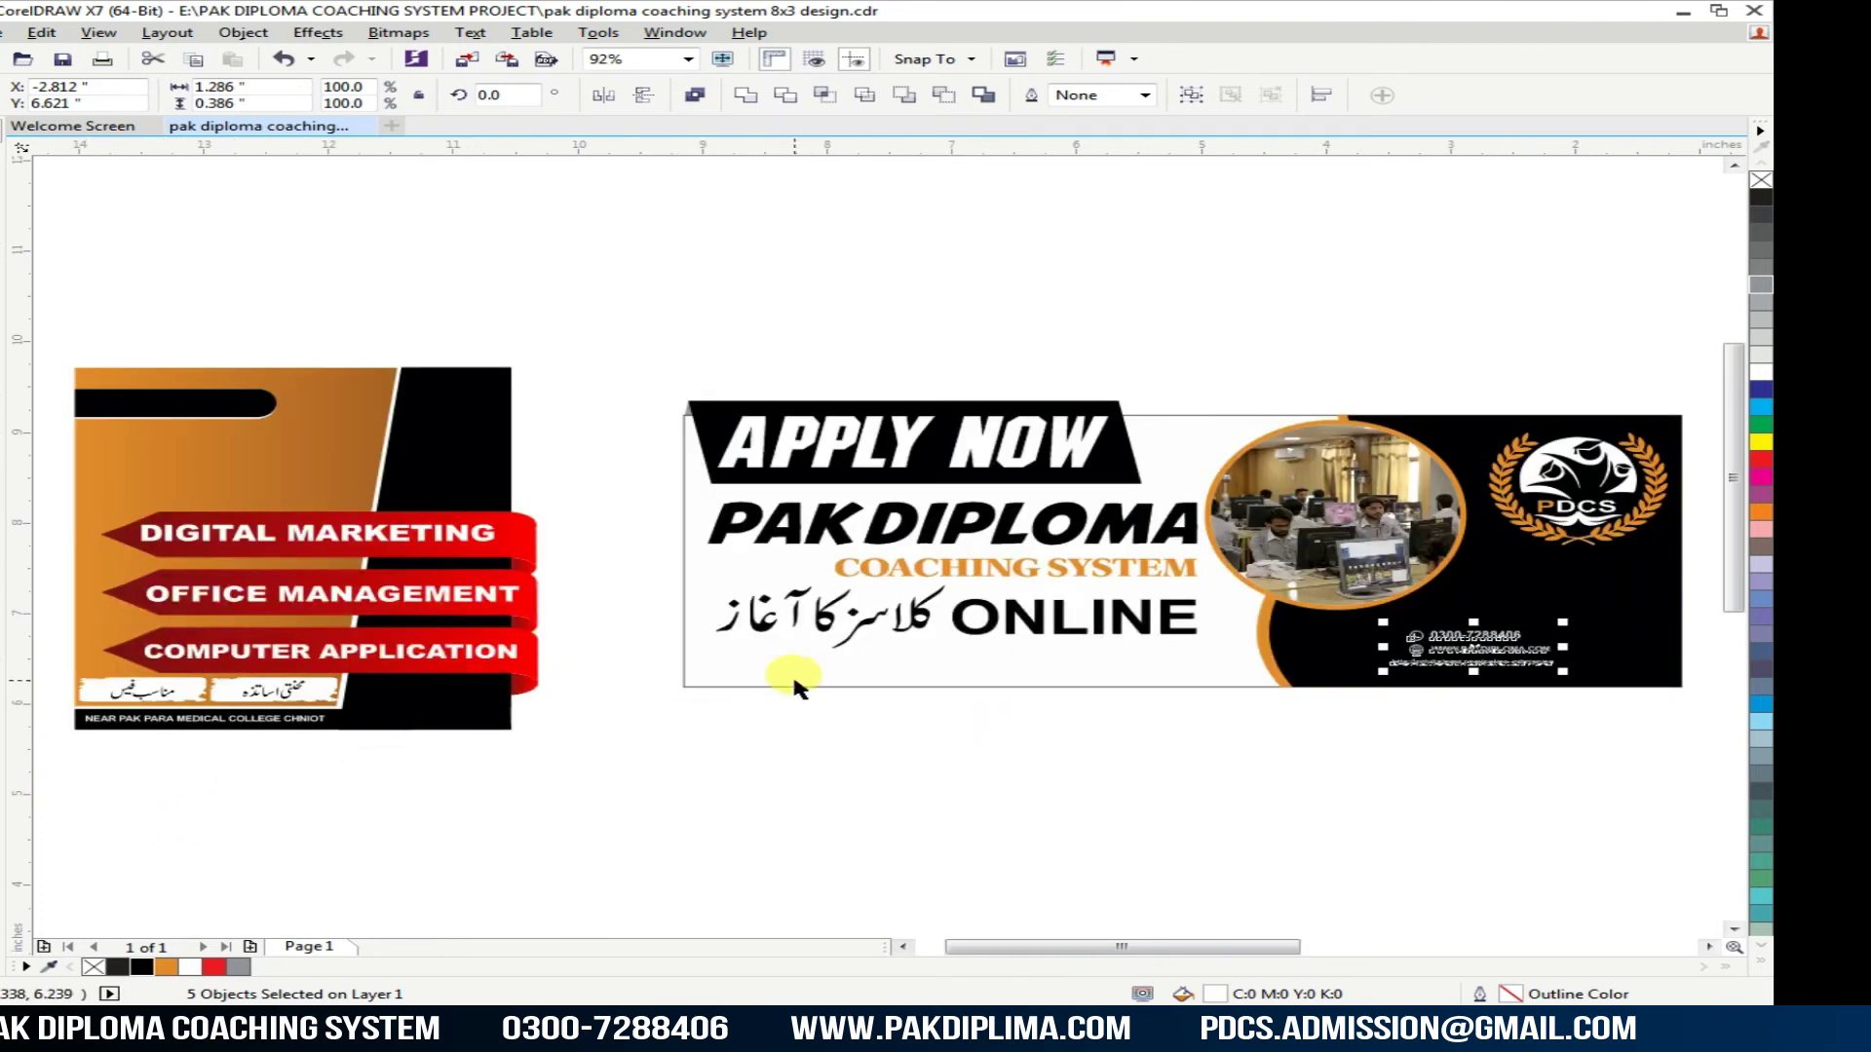
Step: Enlarge the contact details to about 1.99 inches wide and nudge them upward within the banner's black area
scroll(1694, 665, "up", 2)
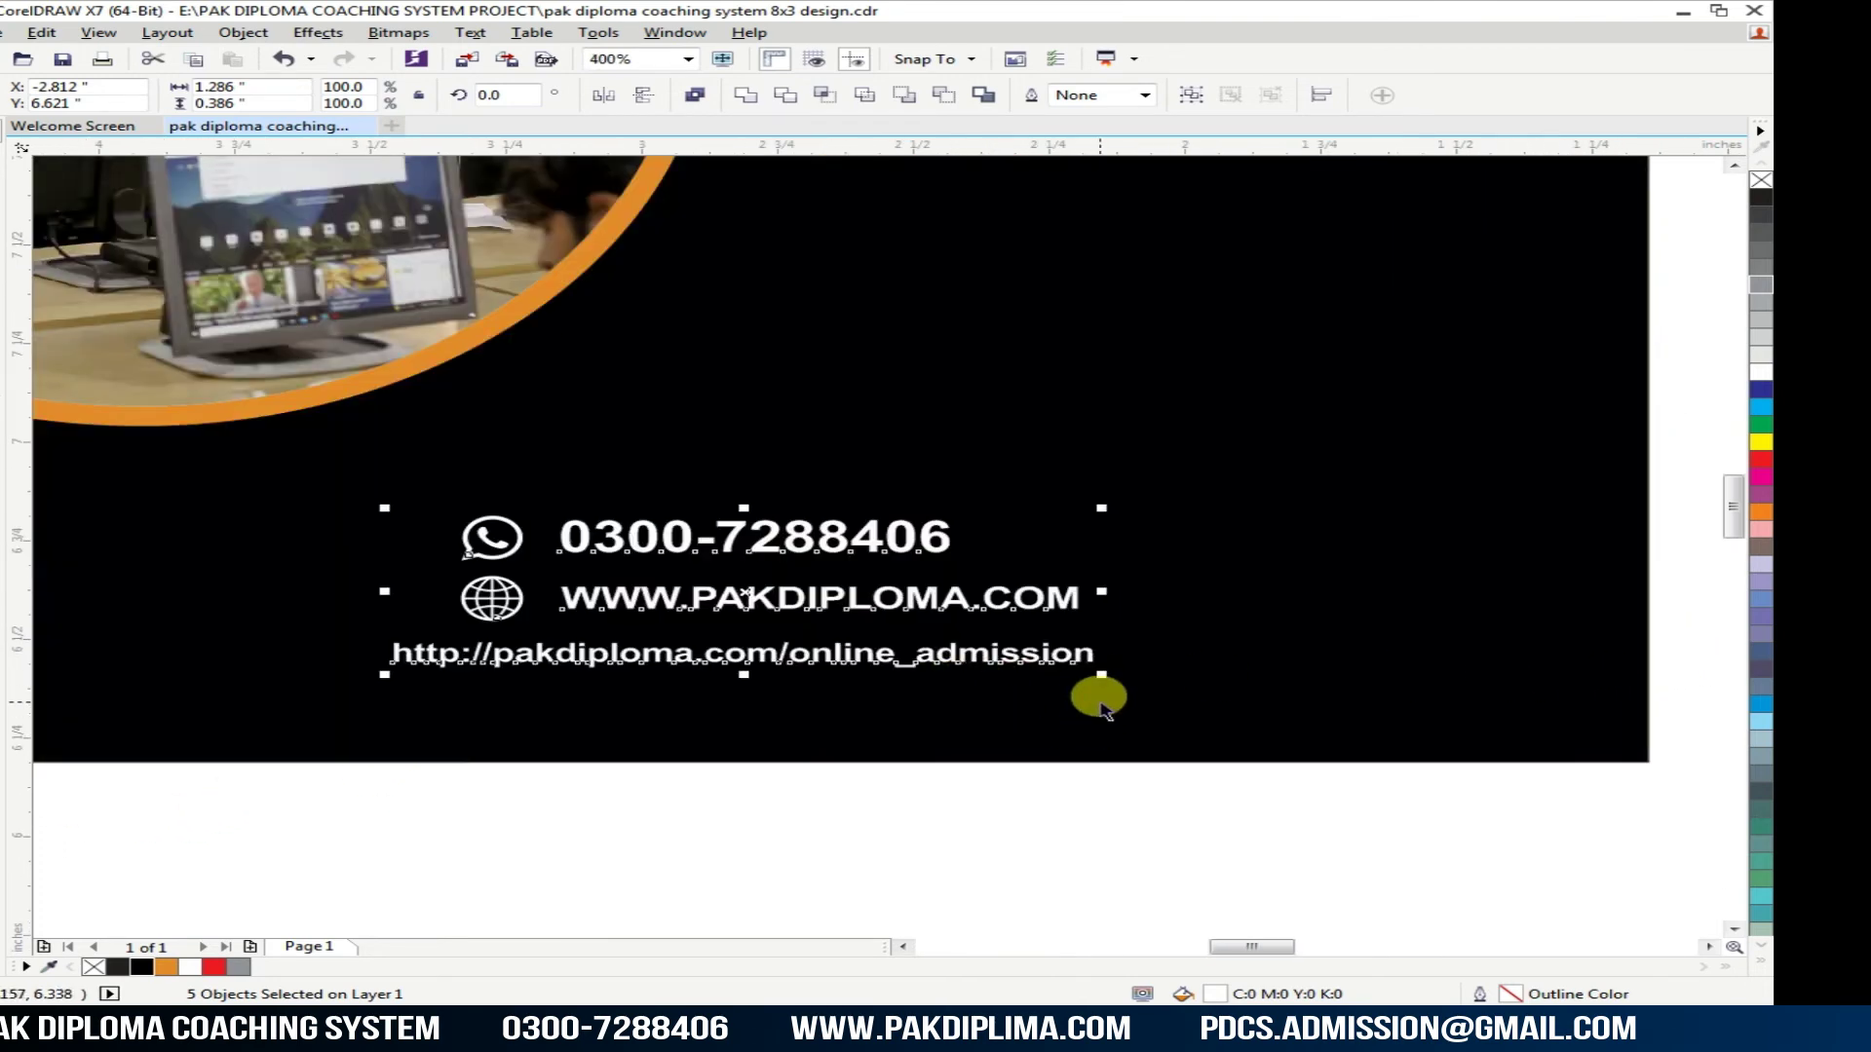
left_click_drag(1110, 679, 1486, 838)
key("Up")
key("Up")
key("Up")
key("Up")
key("Up")
key("Up")
key("Up")
key("Up")
key("Up")
key("Up")
key("Up")
key("Up")
key("Up")
key("Up")
key("Up")
key("Up")
key("Up")
key("Up")
key("Up")
key("Up")
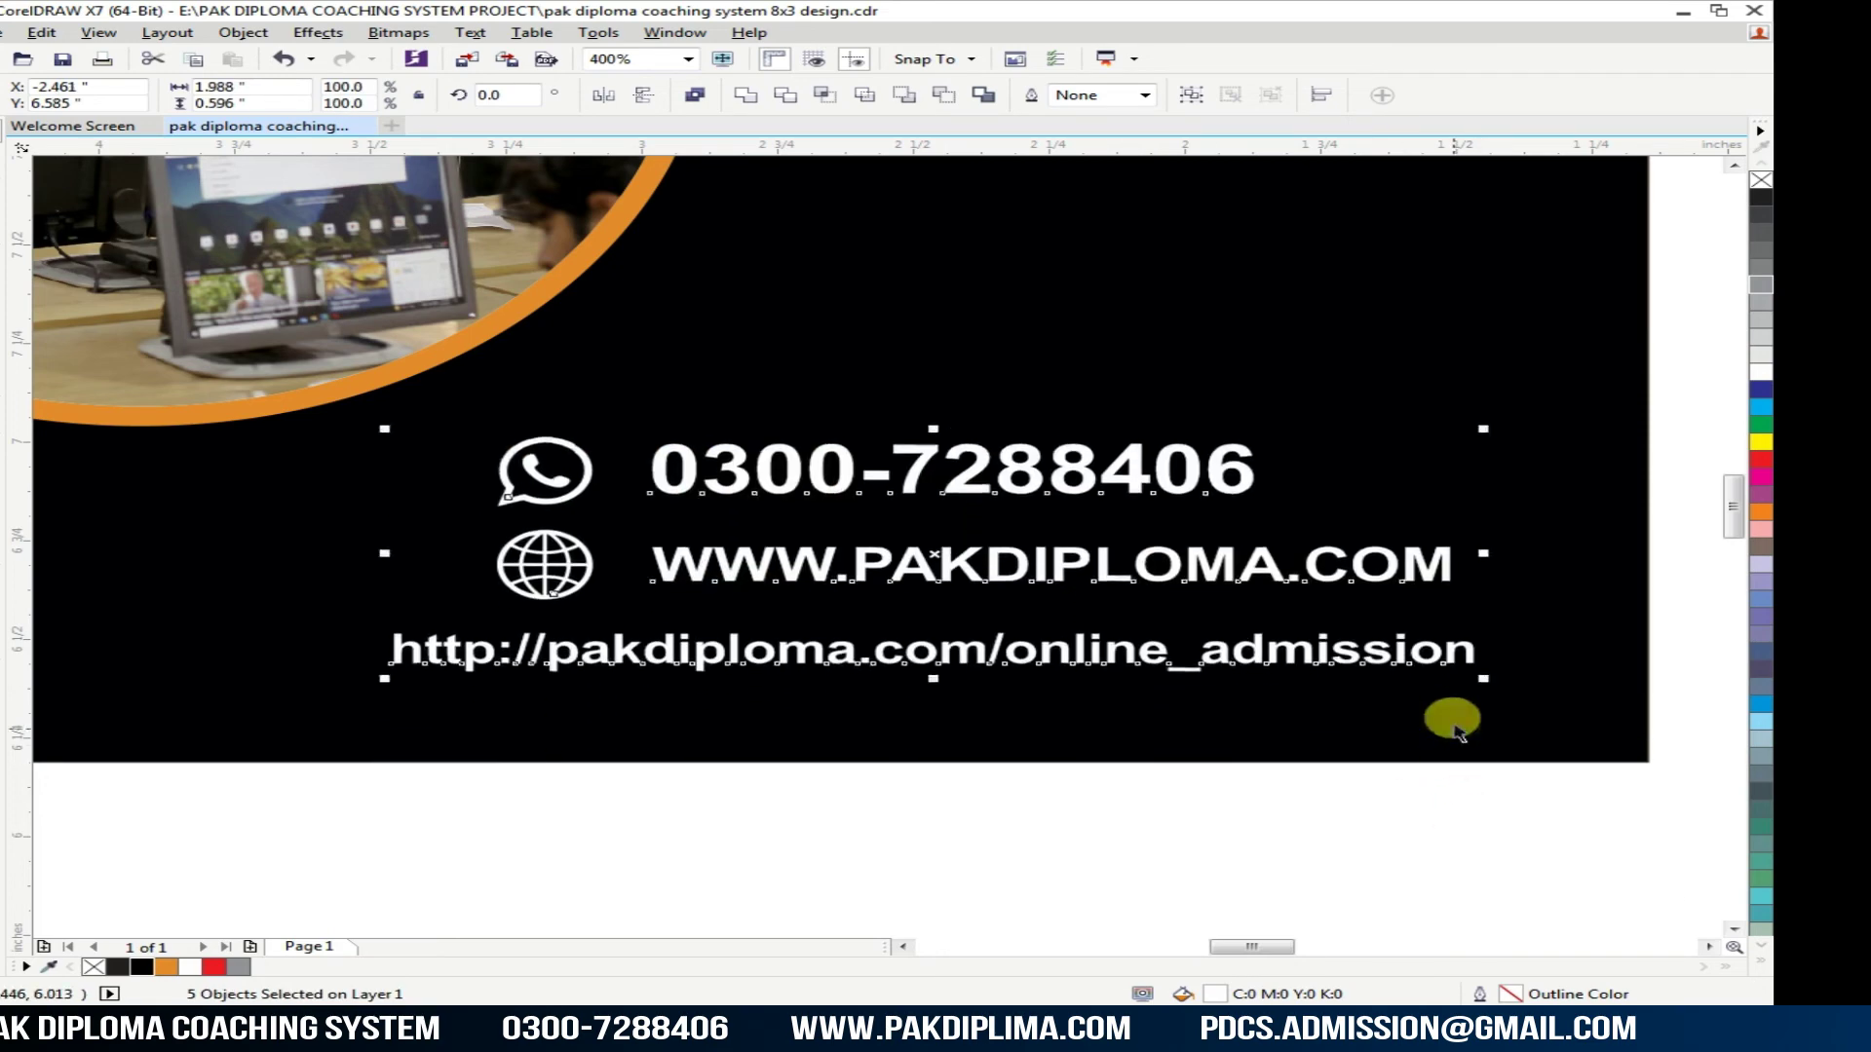
Step: Enlarge the contact details to about 2.25 inches wide and nudge them left toward the orange curve
left_click_drag(1487, 674, 1625, 748)
scroll(1625, 748, "down", 2)
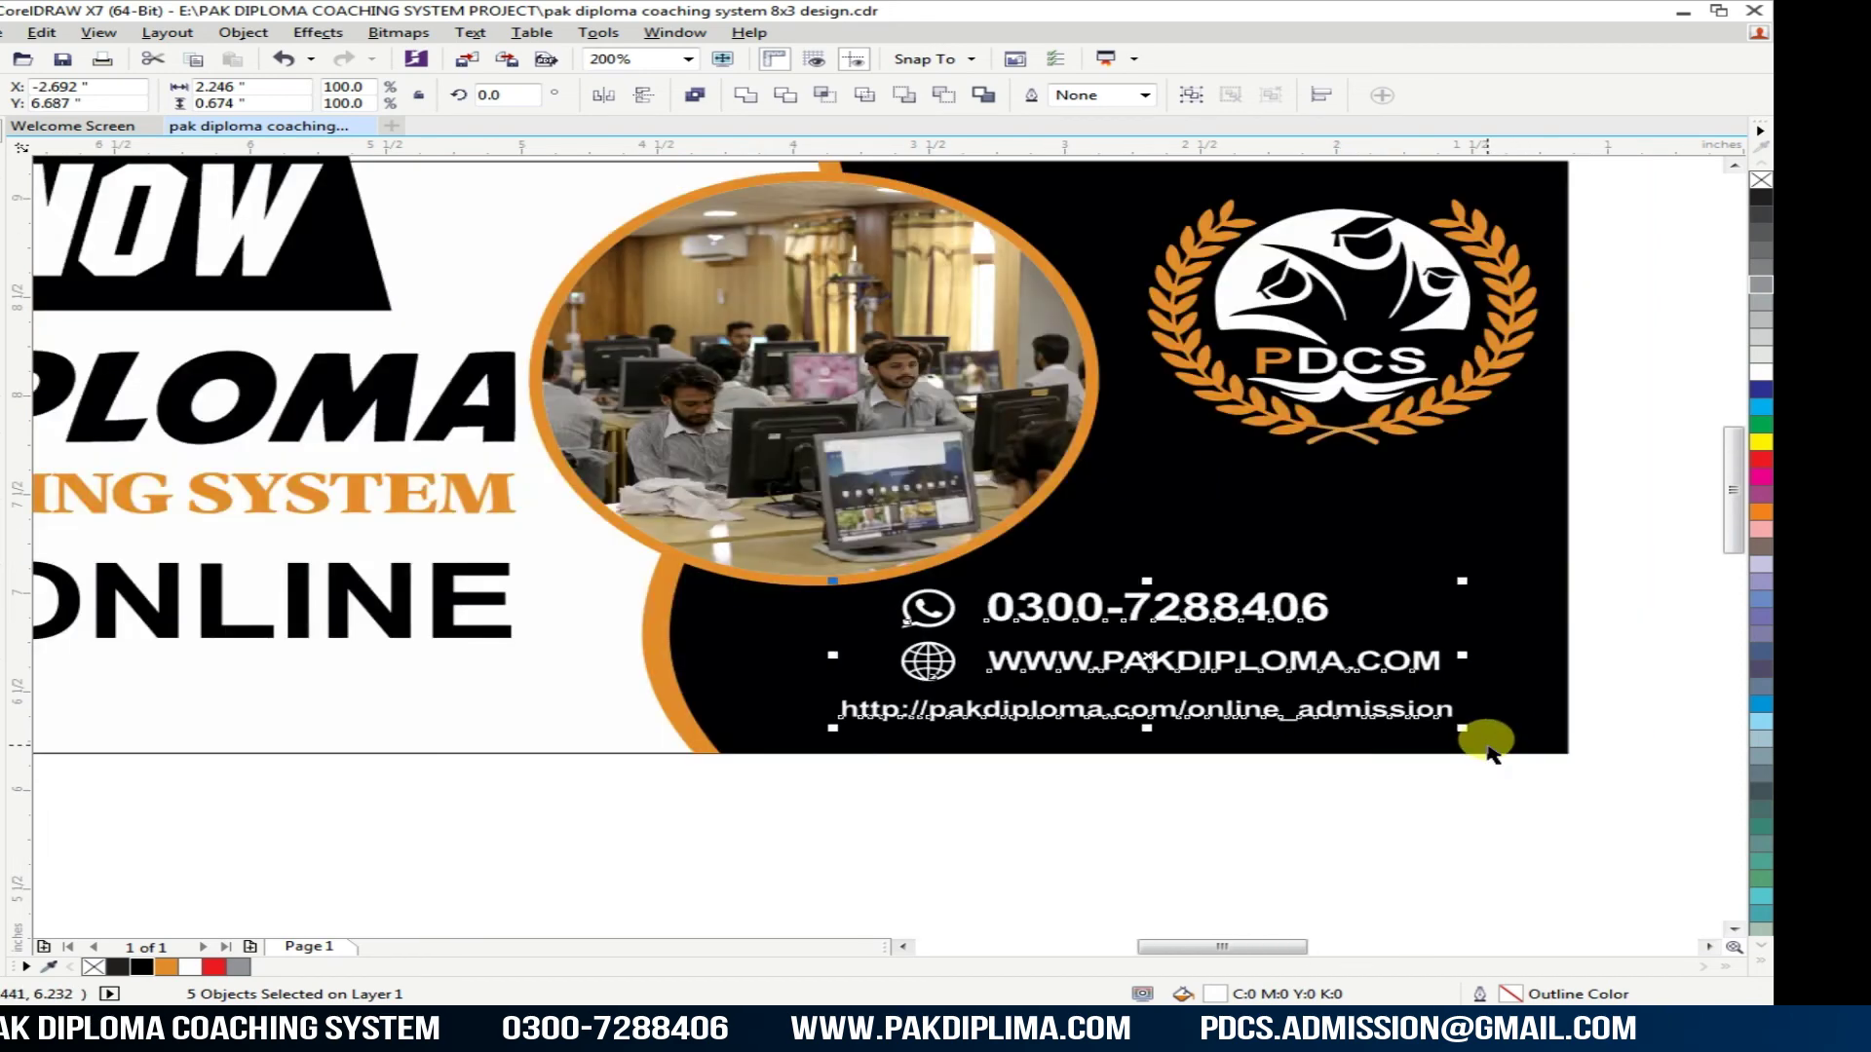
key("Left")
key("Left")
key("Left")
key("Left")
key("Left")
key("Left")
key("Left")
key("Left")
key("Left")
key("Left")
key("Left")
key("Left")
key("Left")
key("Left")
key("Left")
key("Left")
key("Left")
key("Left")
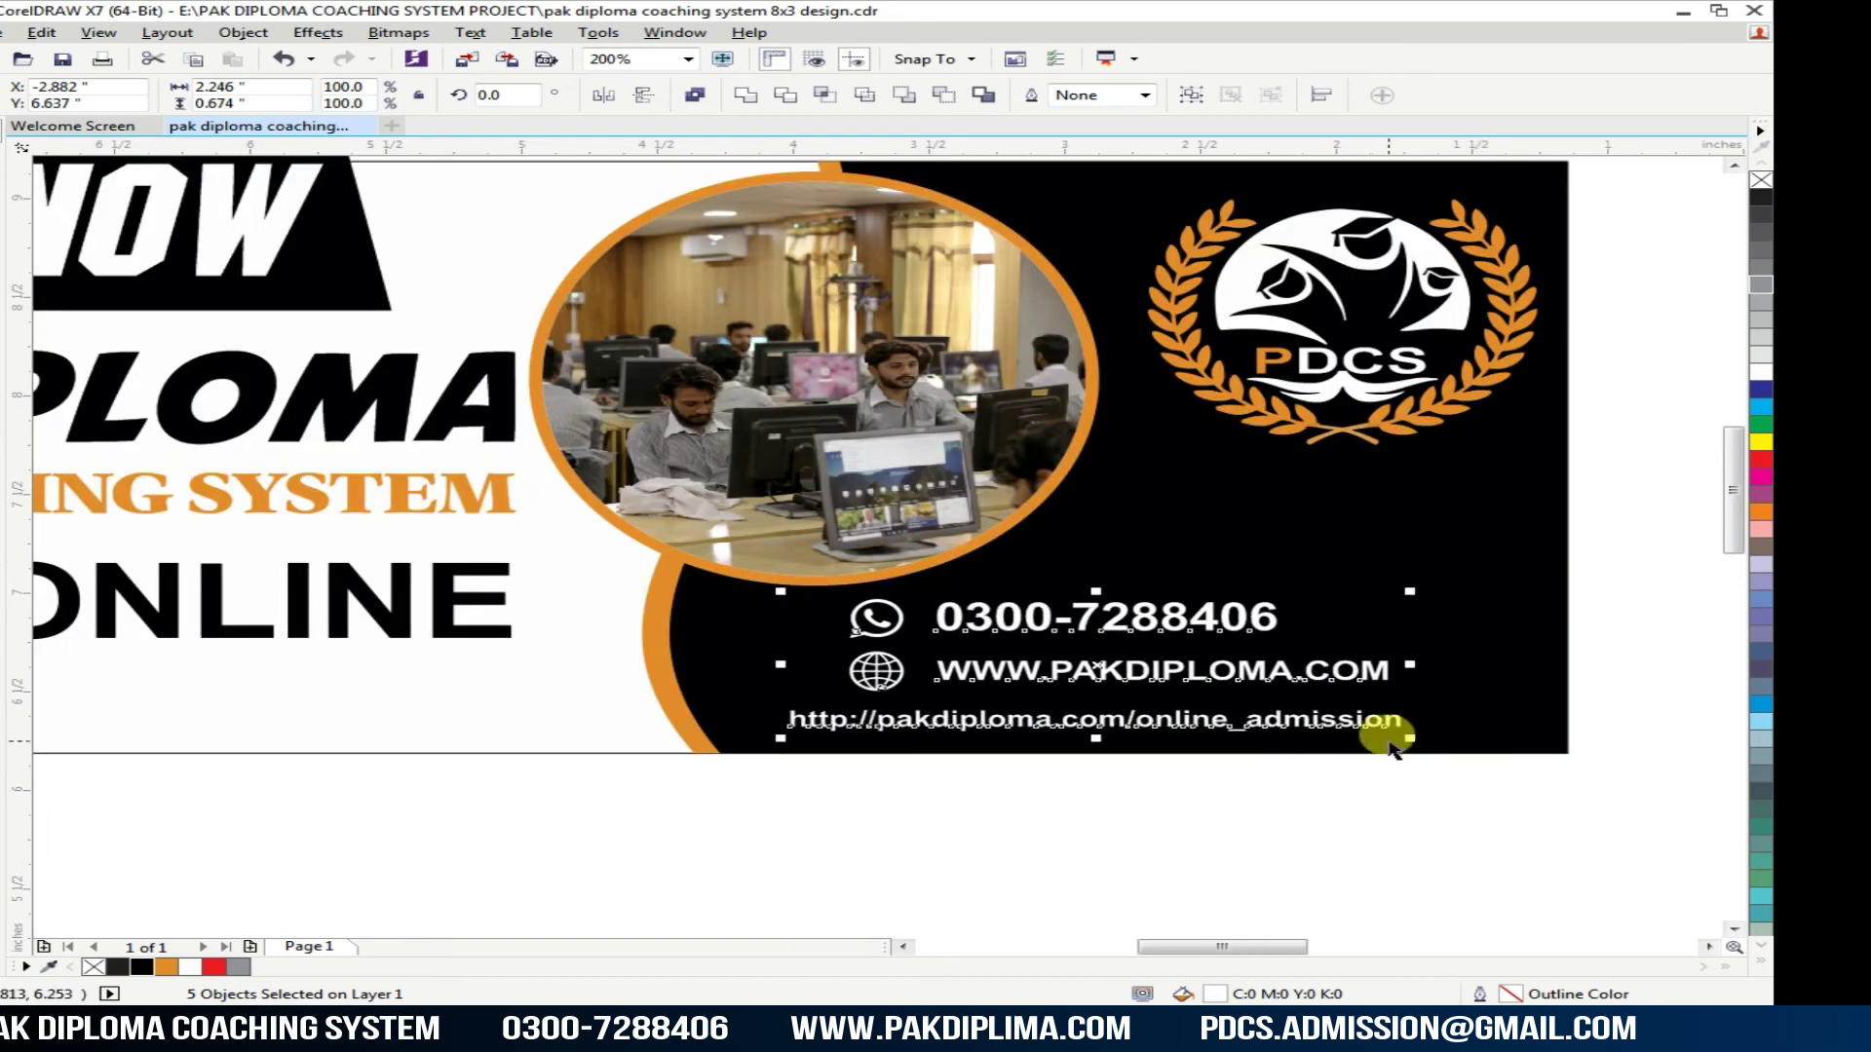
Step: Enlarge the contact details to about 2.44 inches wide and nudge them right and slightly up, near the banner's right edge
left_click_drag(1407, 735, 1468, 765)
key("Right")
key("Right")
key("Right")
key("Right")
key("Right")
key("Right")
key("Right")
key("Right")
key("Right")
key("Right")
key("Right")
key("Right")
key("Right")
key("Right")
key("Right")
key("Right")
key("Right")
key("Right")
key("Up")
key("Up")
key("Up")
key("Up")
key("Up")
key("Up")
key("Up")
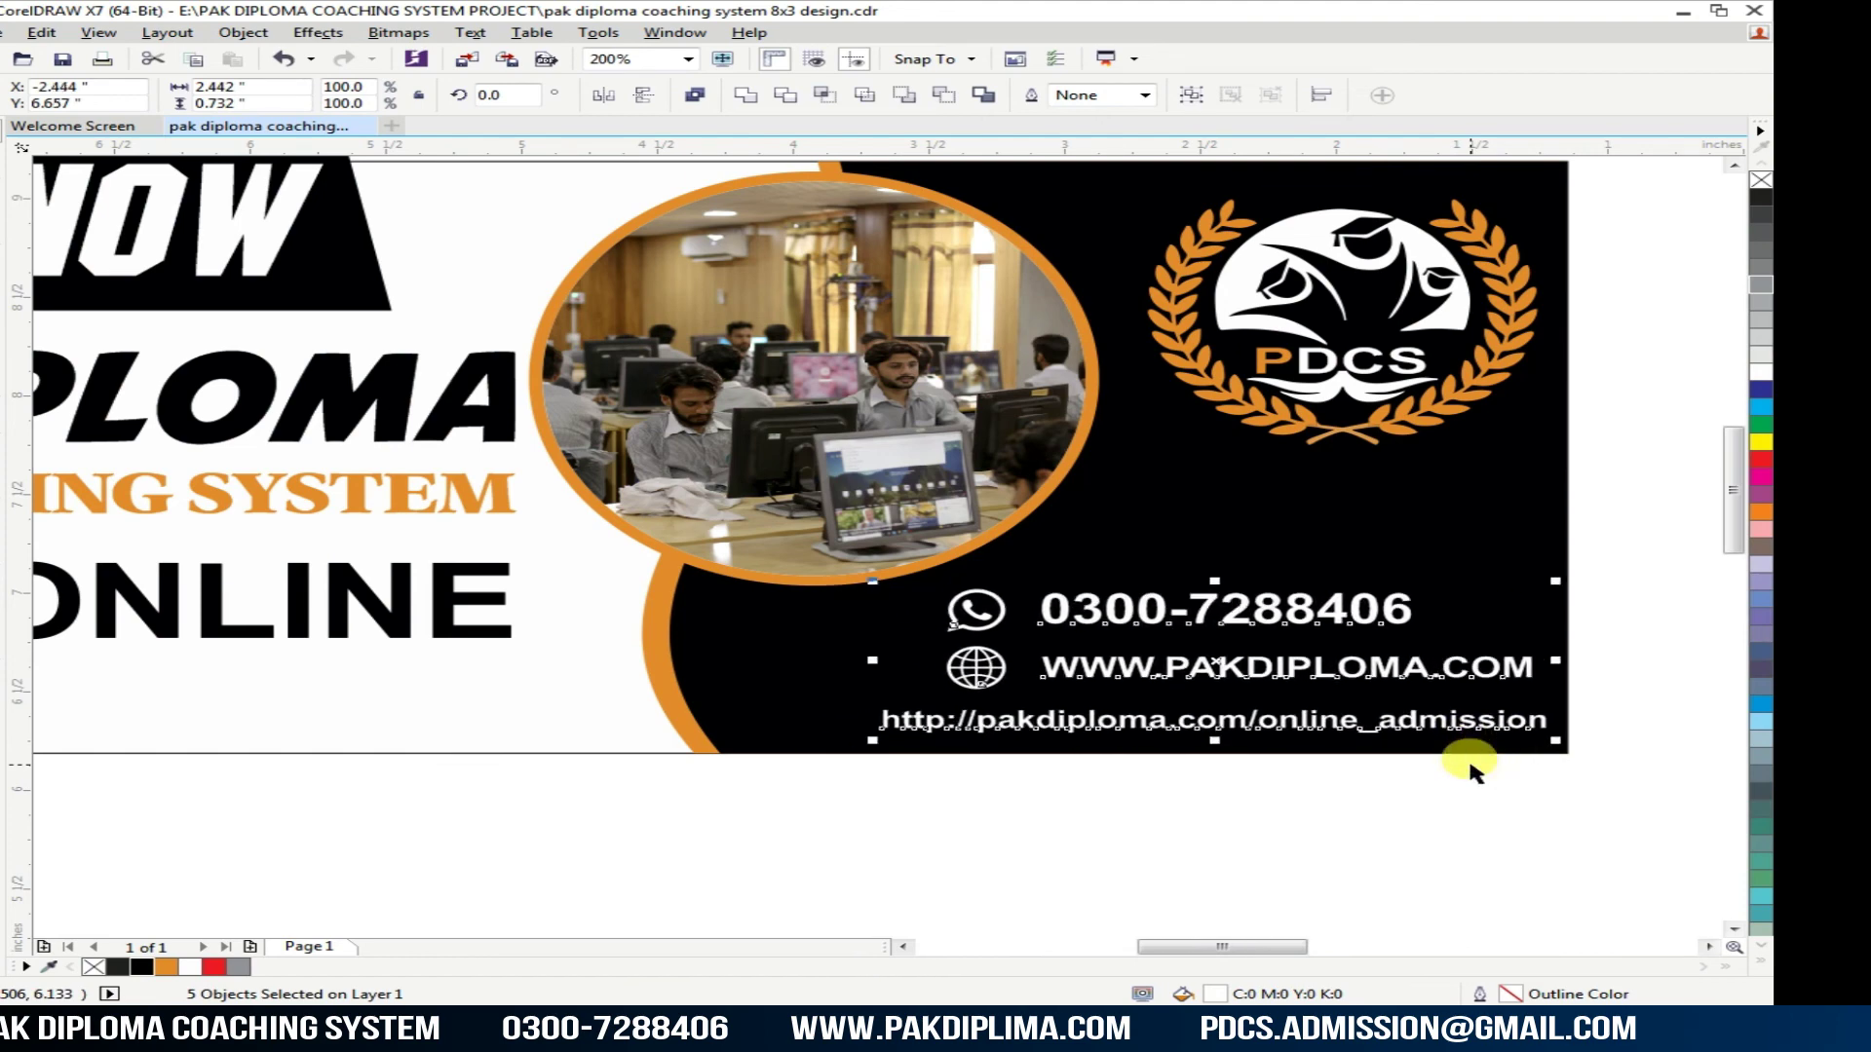
Step: Enlarge the contact details to about 2.6 inches wide and shift them slightly left to fit inside the banner's lower right corner
scroll(1579, 739, "up", 1)
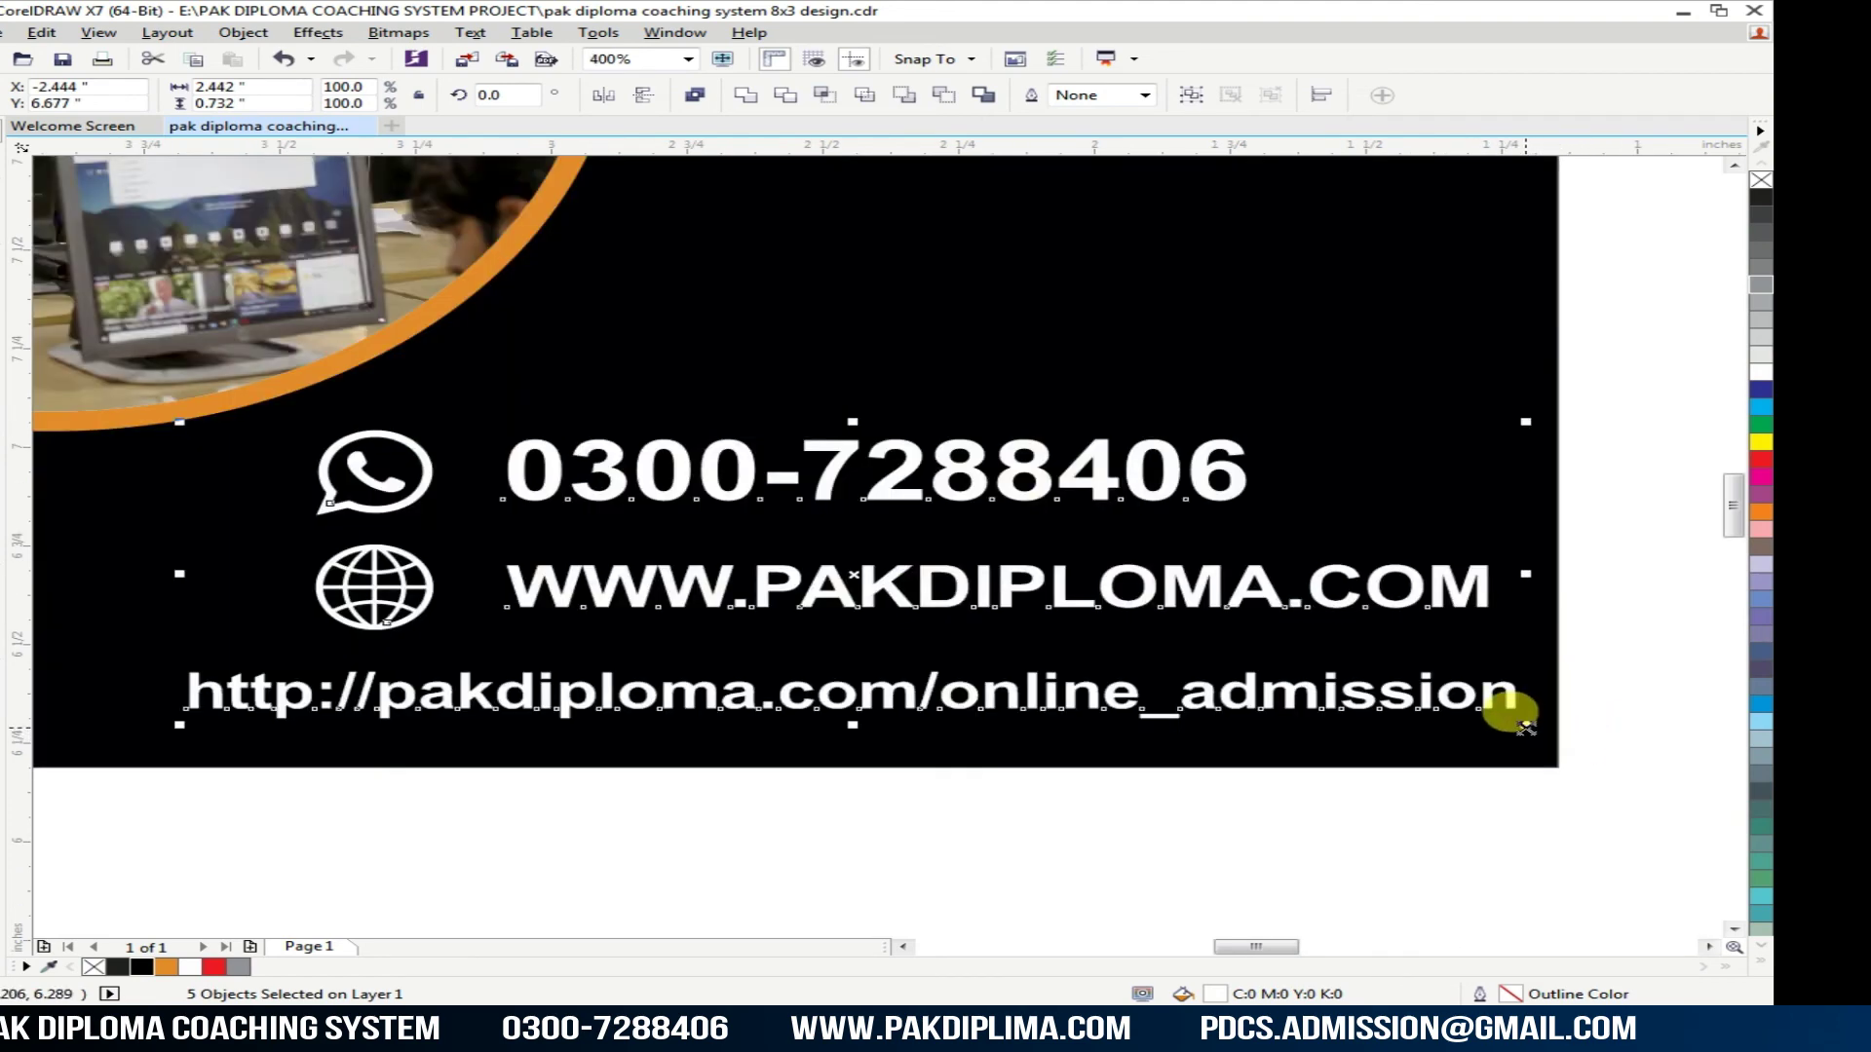
left_click_drag(1526, 726, 1562, 759)
key("Left")
key("Left")
key("Left")
key("Left")
key("Left")
key("Left")
key("Left")
key("Left")
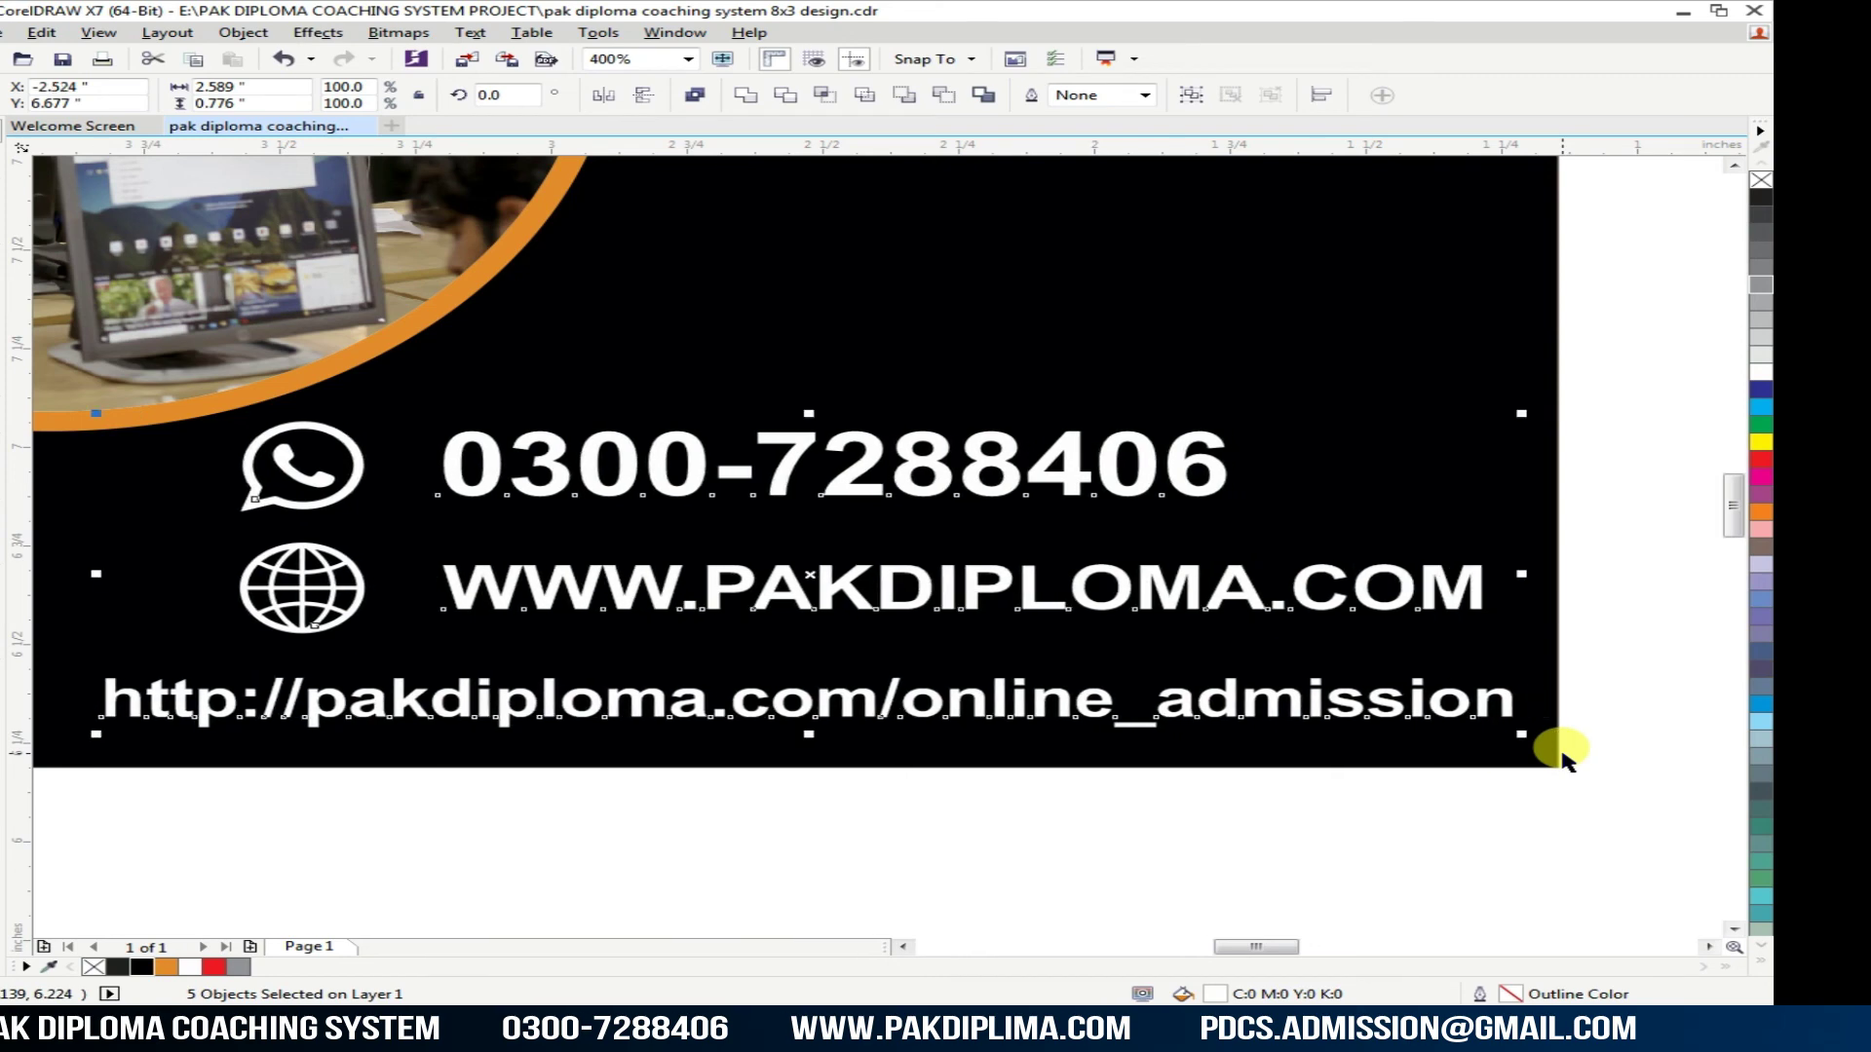
mouse_move(1528, 732)
left_mouse_down()
mouse_move(1503, 722)
mouse_move(1544, 746)
left_mouse_up()
left_click(1215, 814)
key("F4")
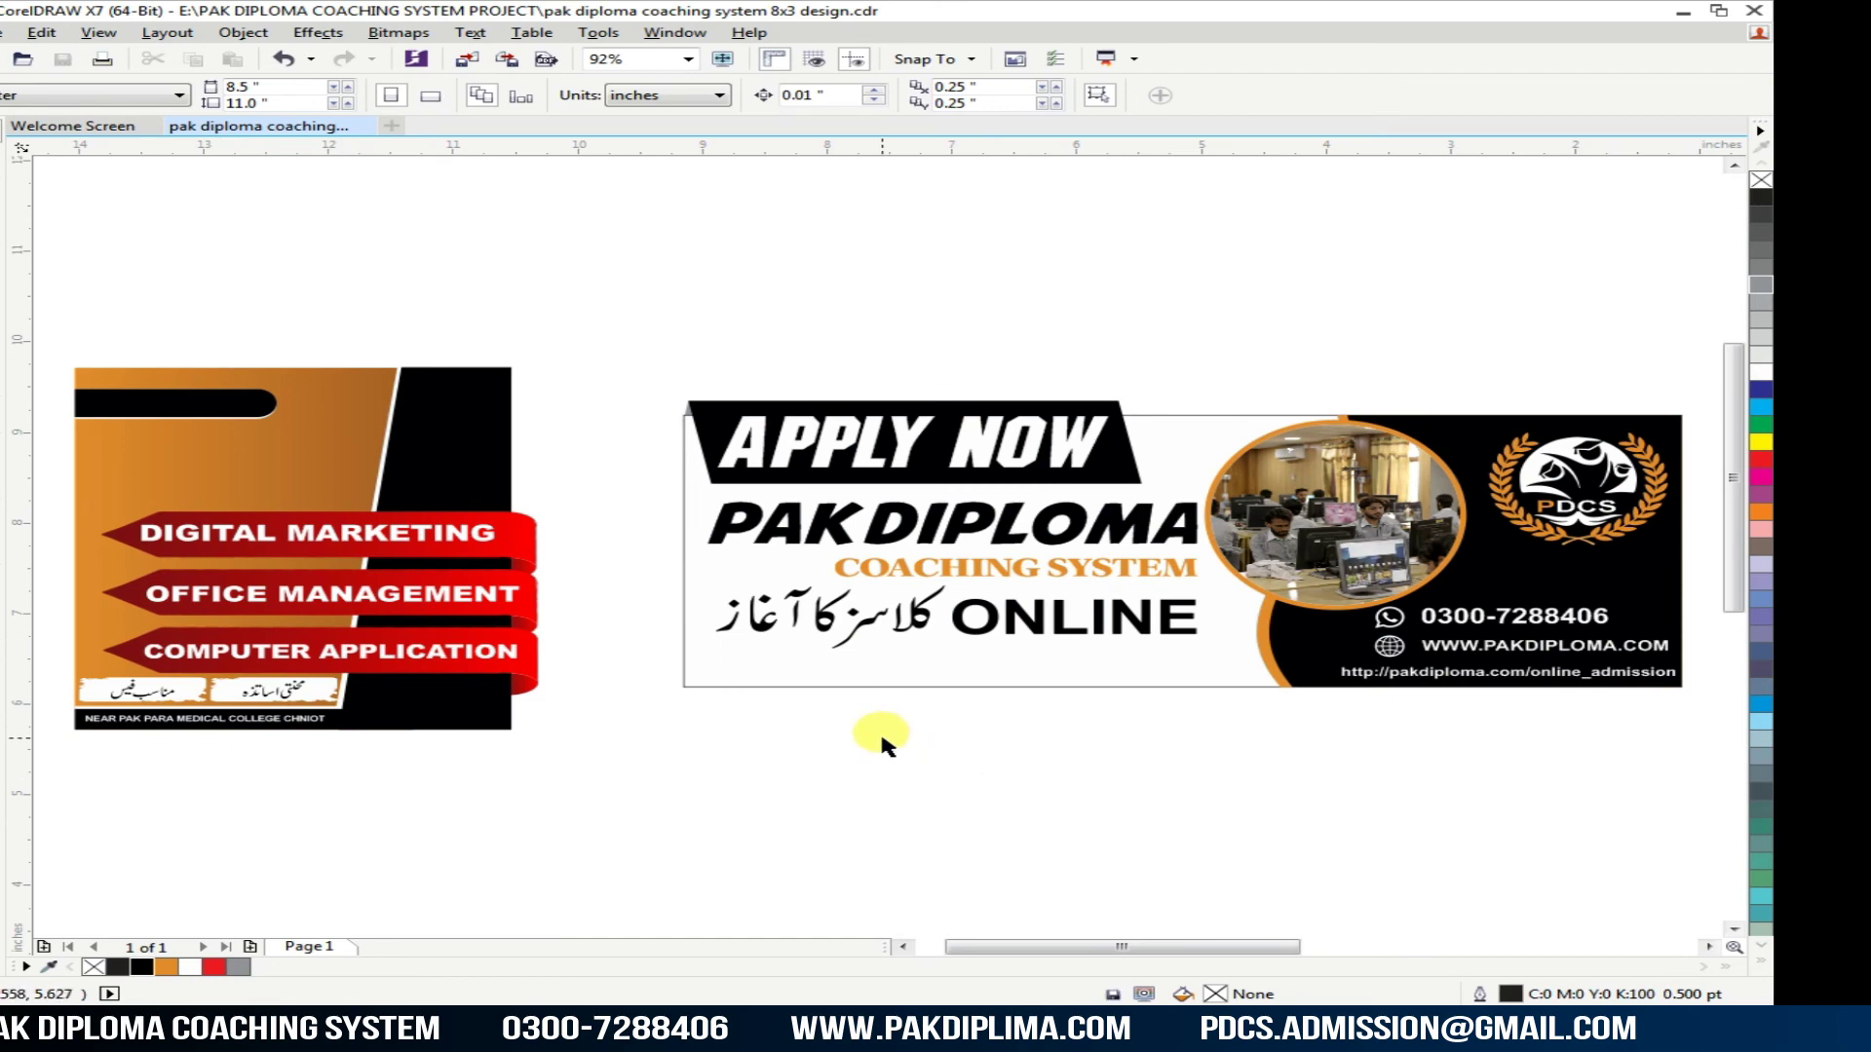
Step: Move the white location line from the flyer's lower edge to below the banner and color it pink
scroll(806, 718, "down", 2)
scroll(435, 718, "up", 2)
left_click_drag(349, 693, 751, 815)
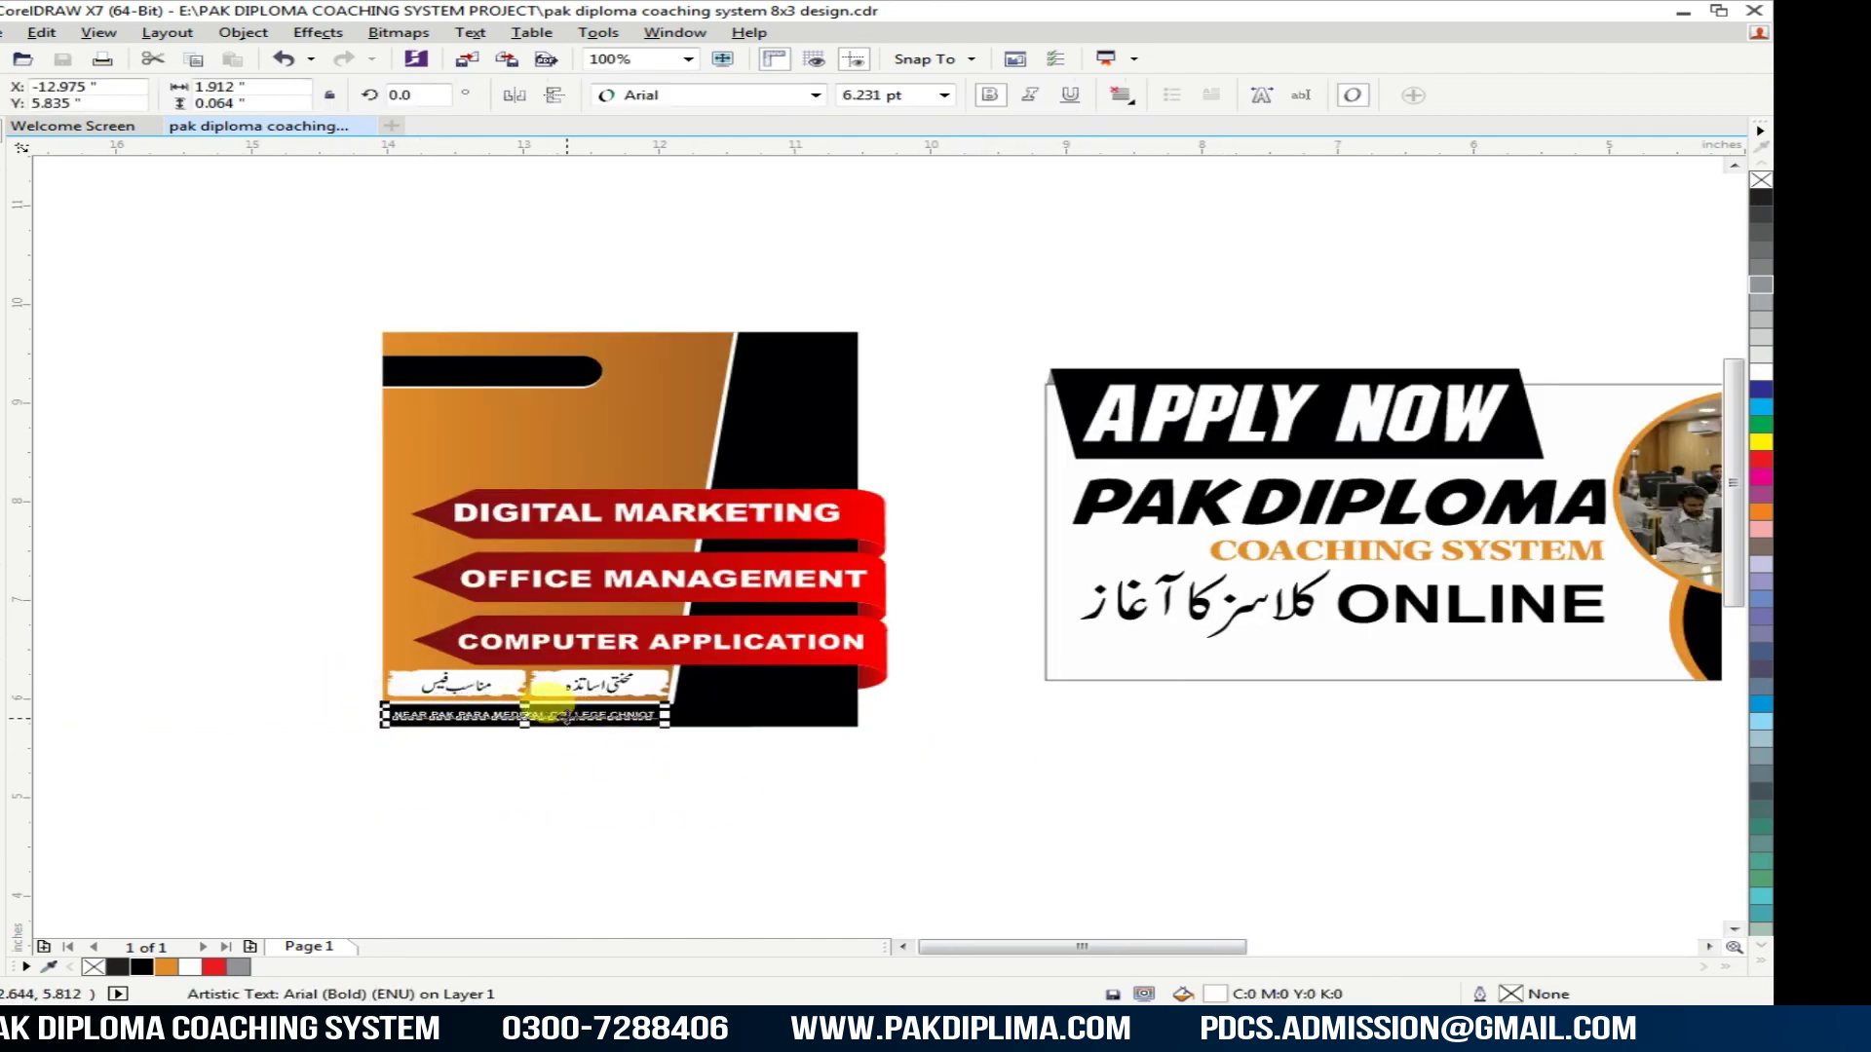
left_click_drag(565, 716, 1386, 726)
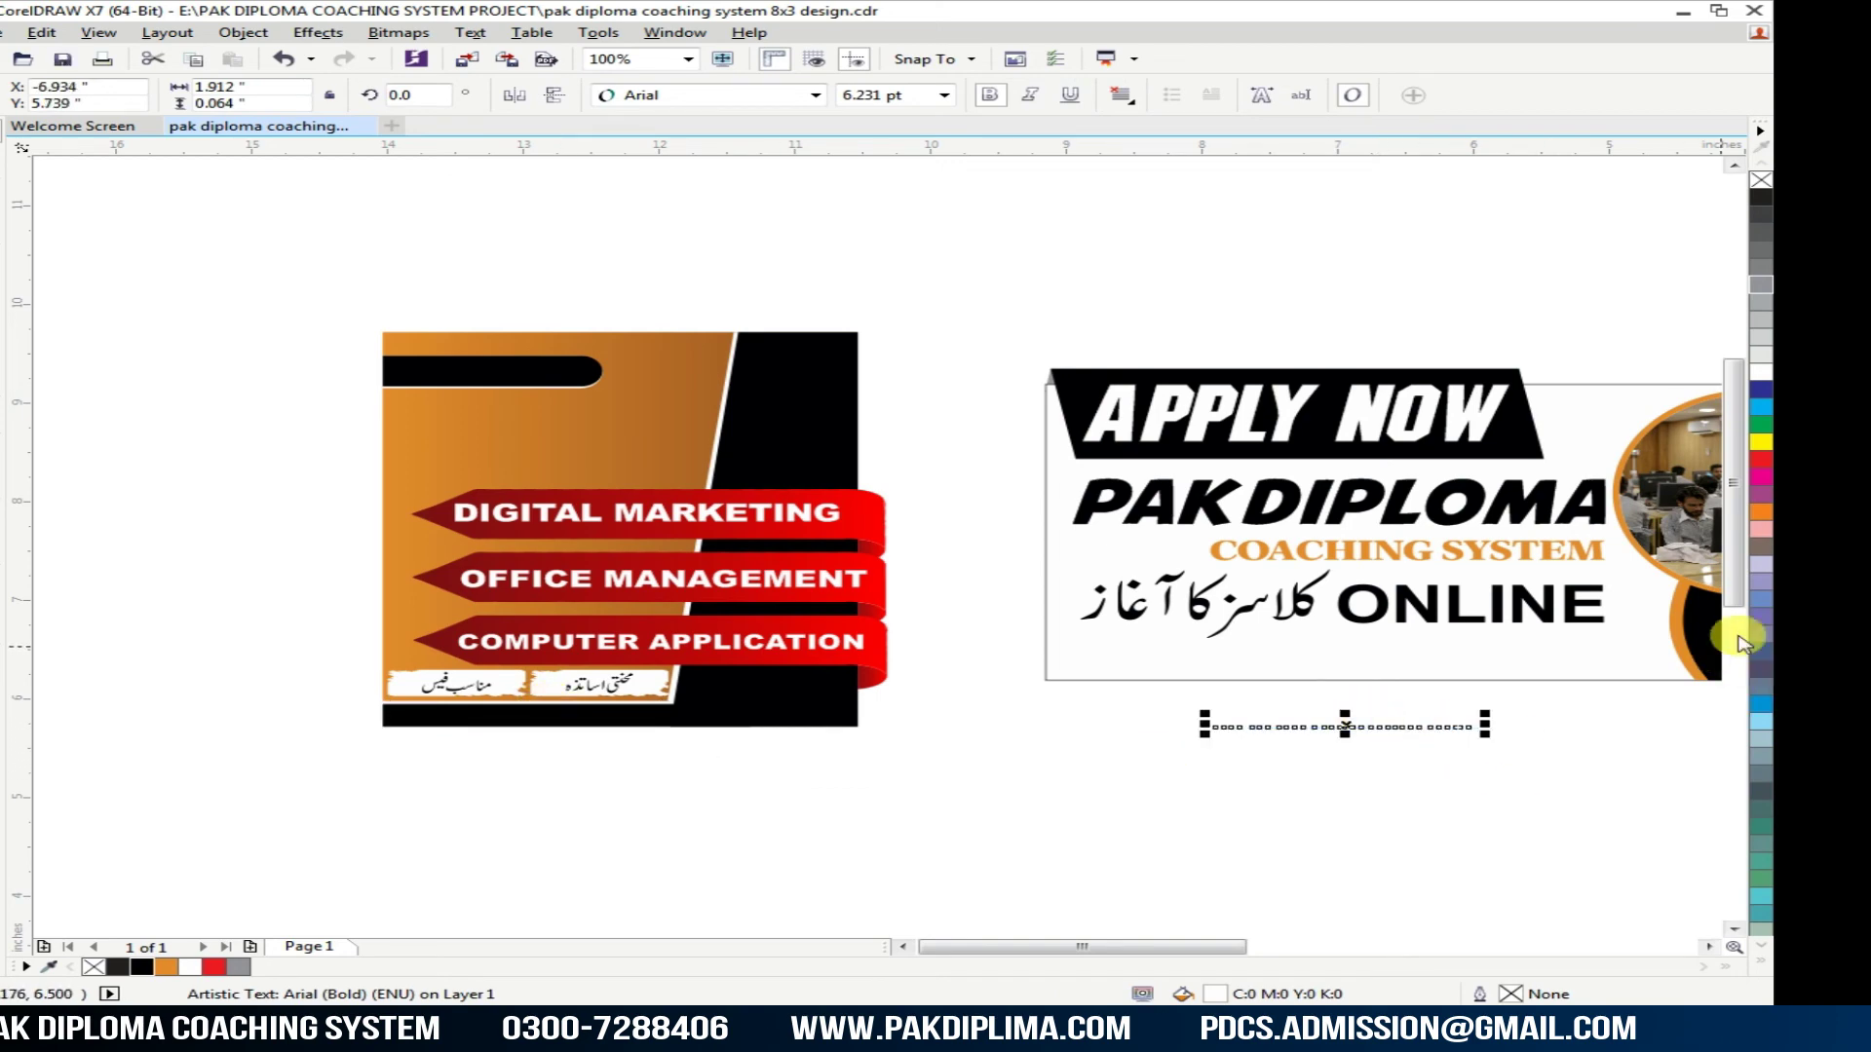
left_click(1533, 719)
scroll(1579, 710, "up", 3)
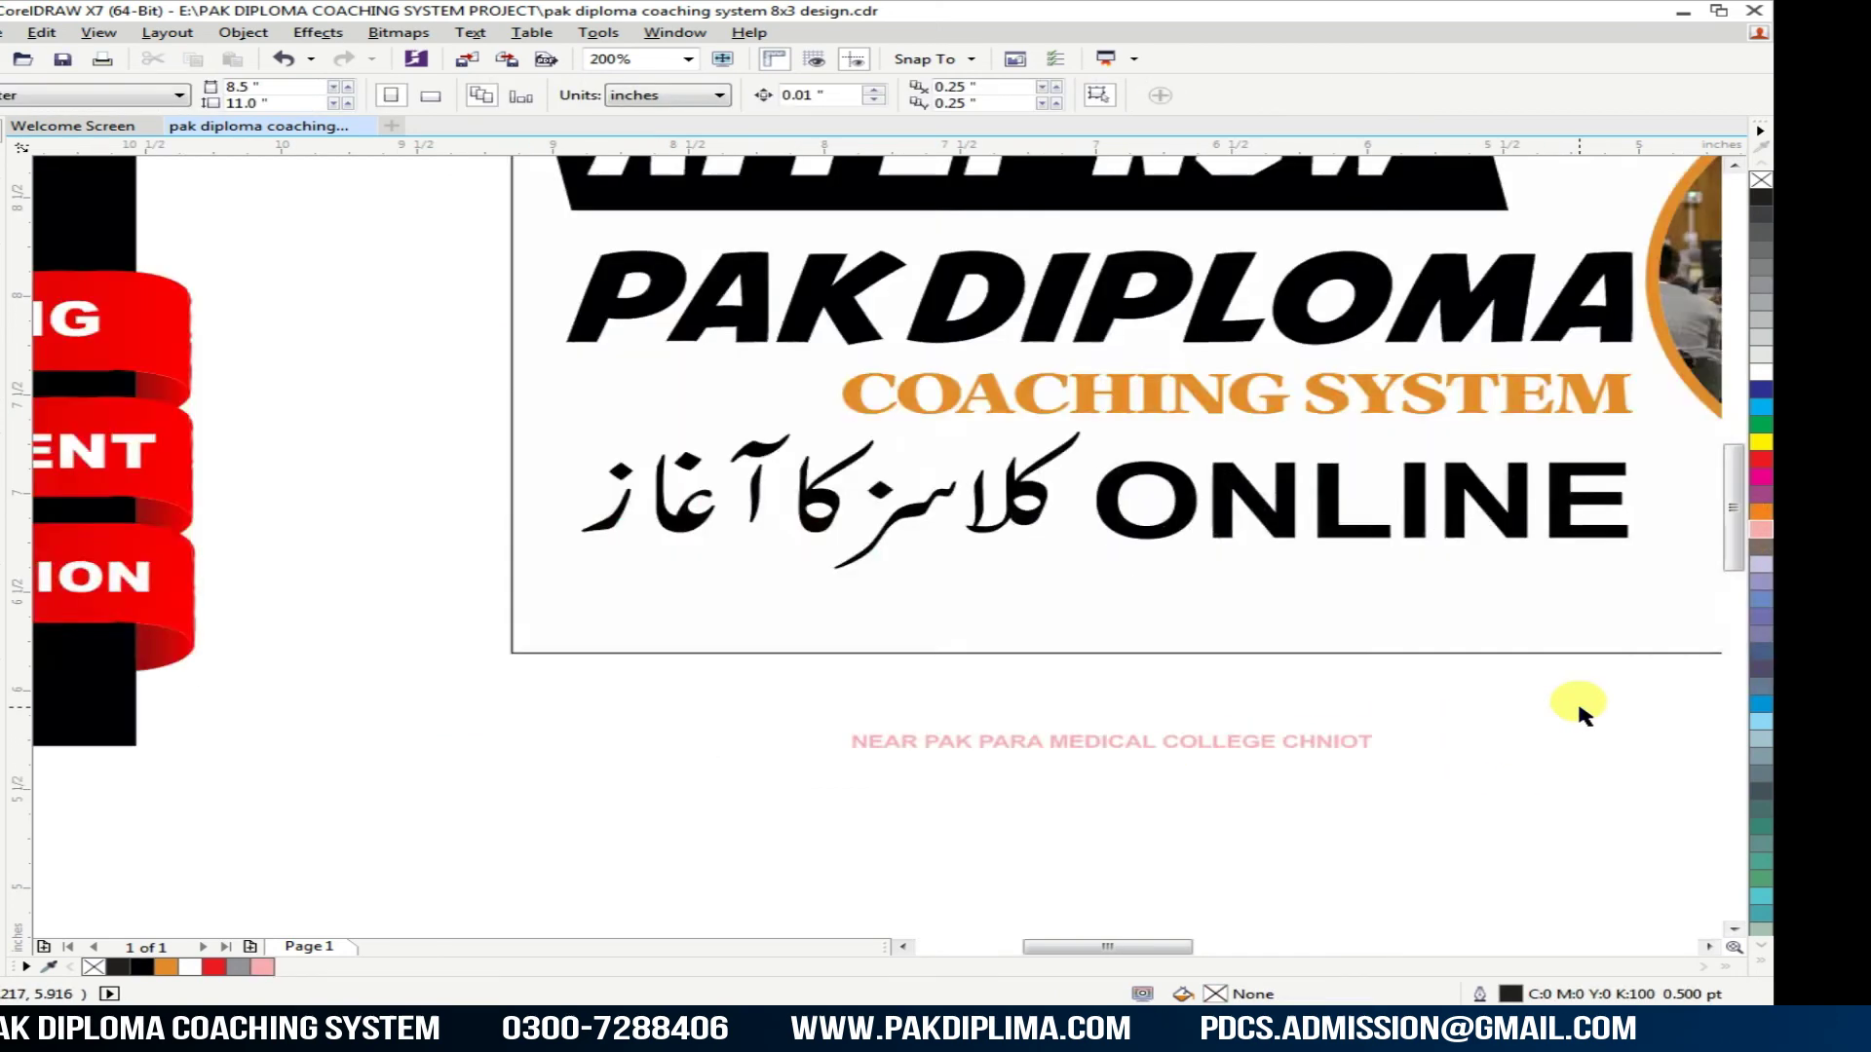
Step: Draw a thin rectangle about 6.3 inches wide and 0.34 inches high along the banner's lower edge, below the ONLINE line
scroll(1426, 716, "down", 2)
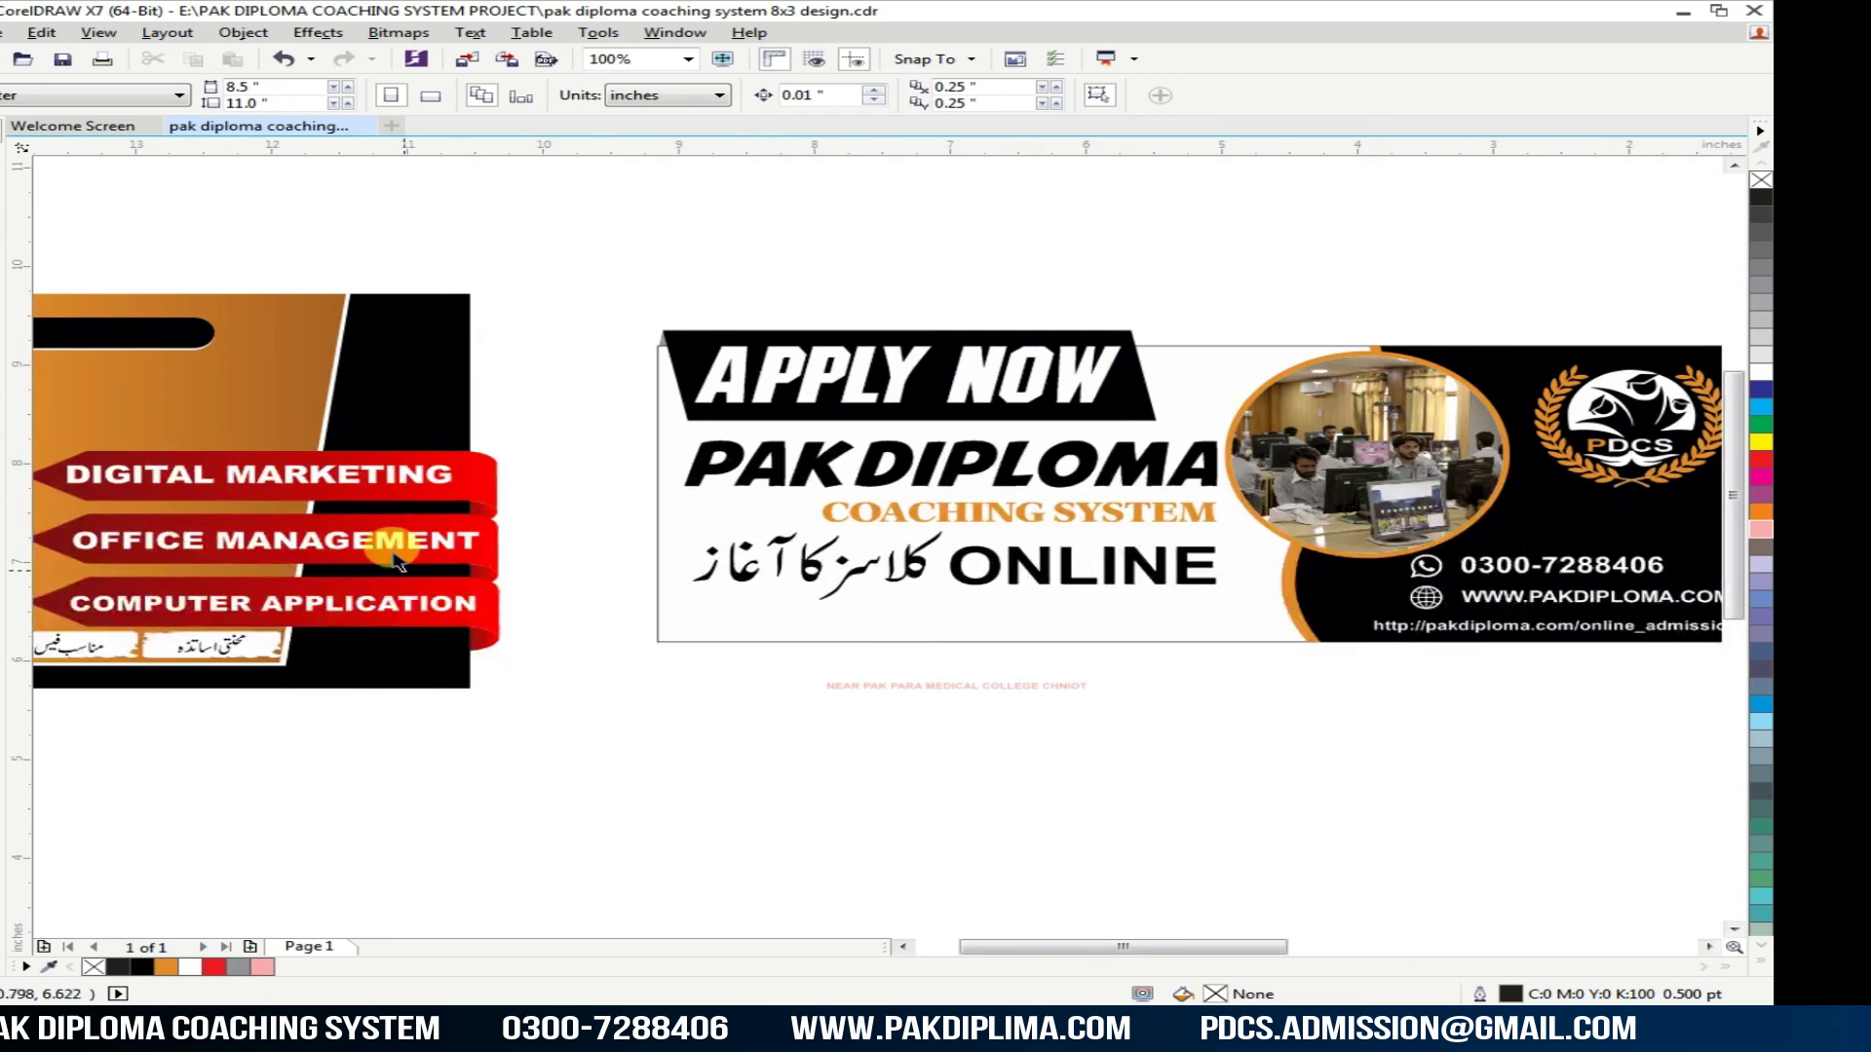
left_click(3, 336)
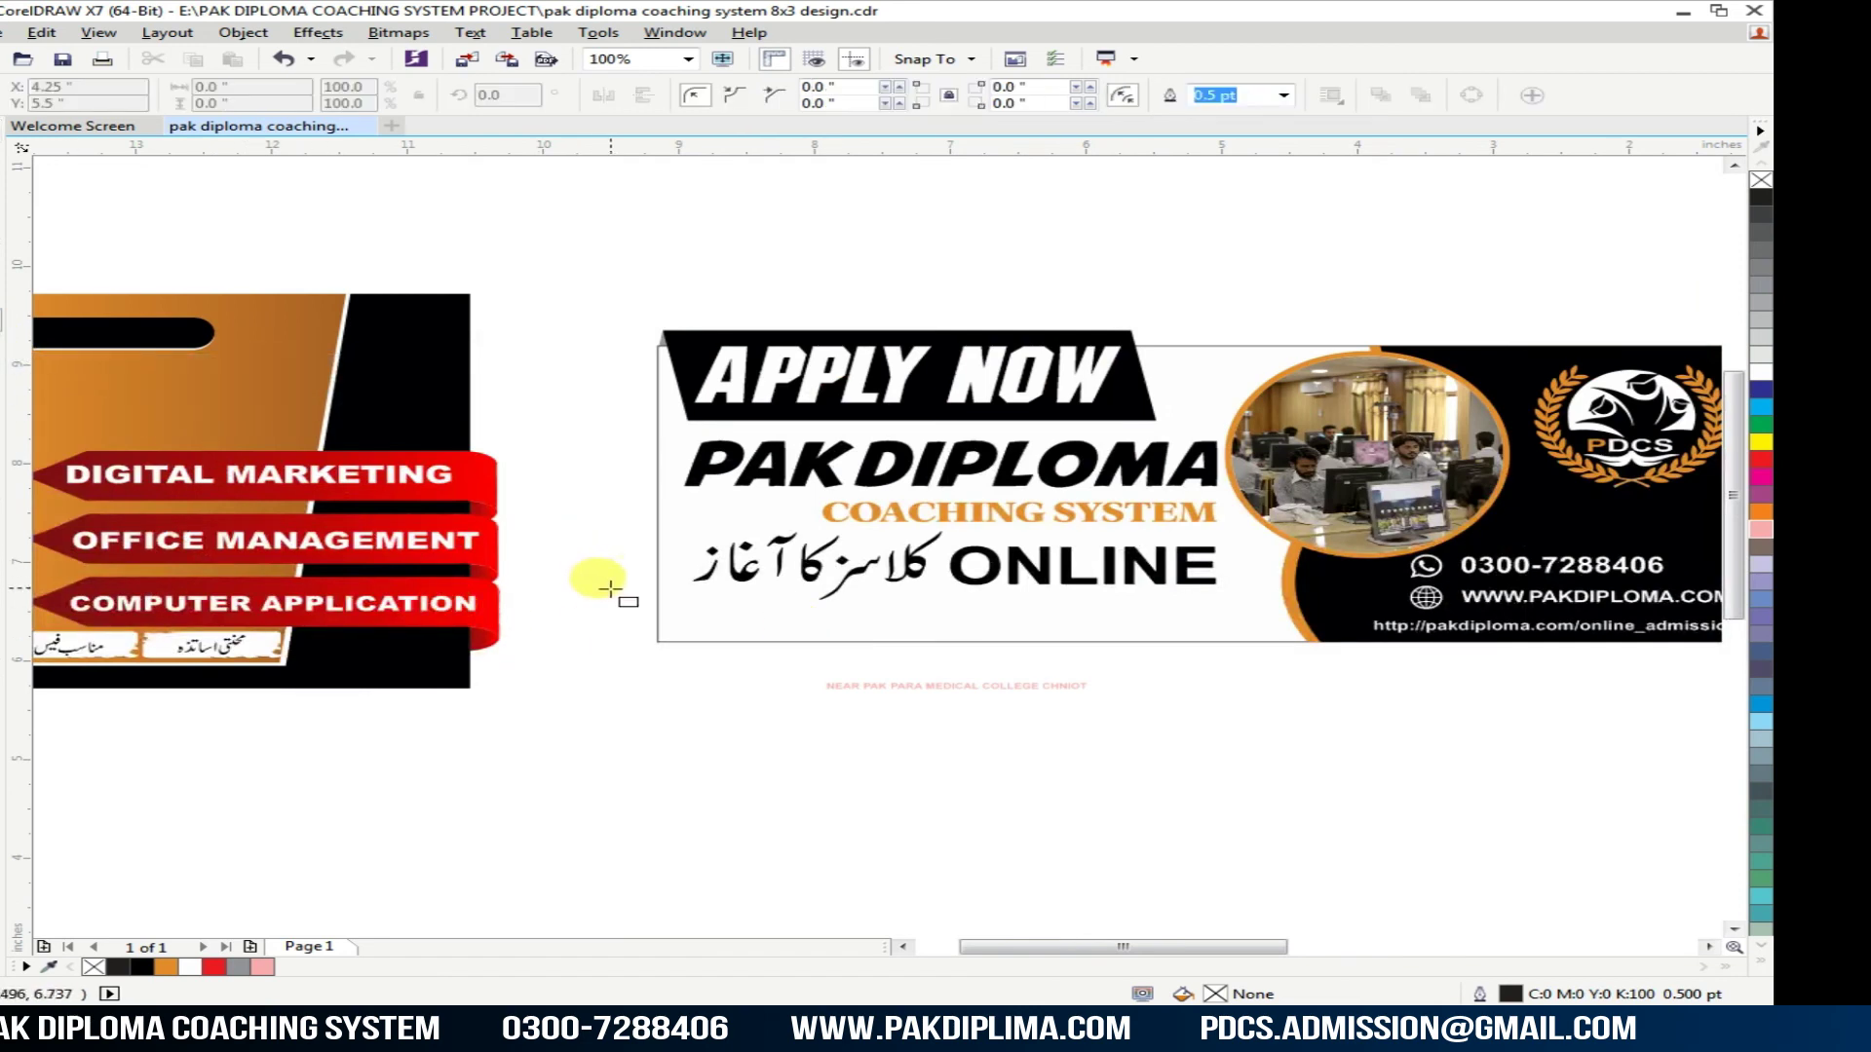
left_click_drag(653, 609, 1505, 624)
scroll(965, 620, "up", 1)
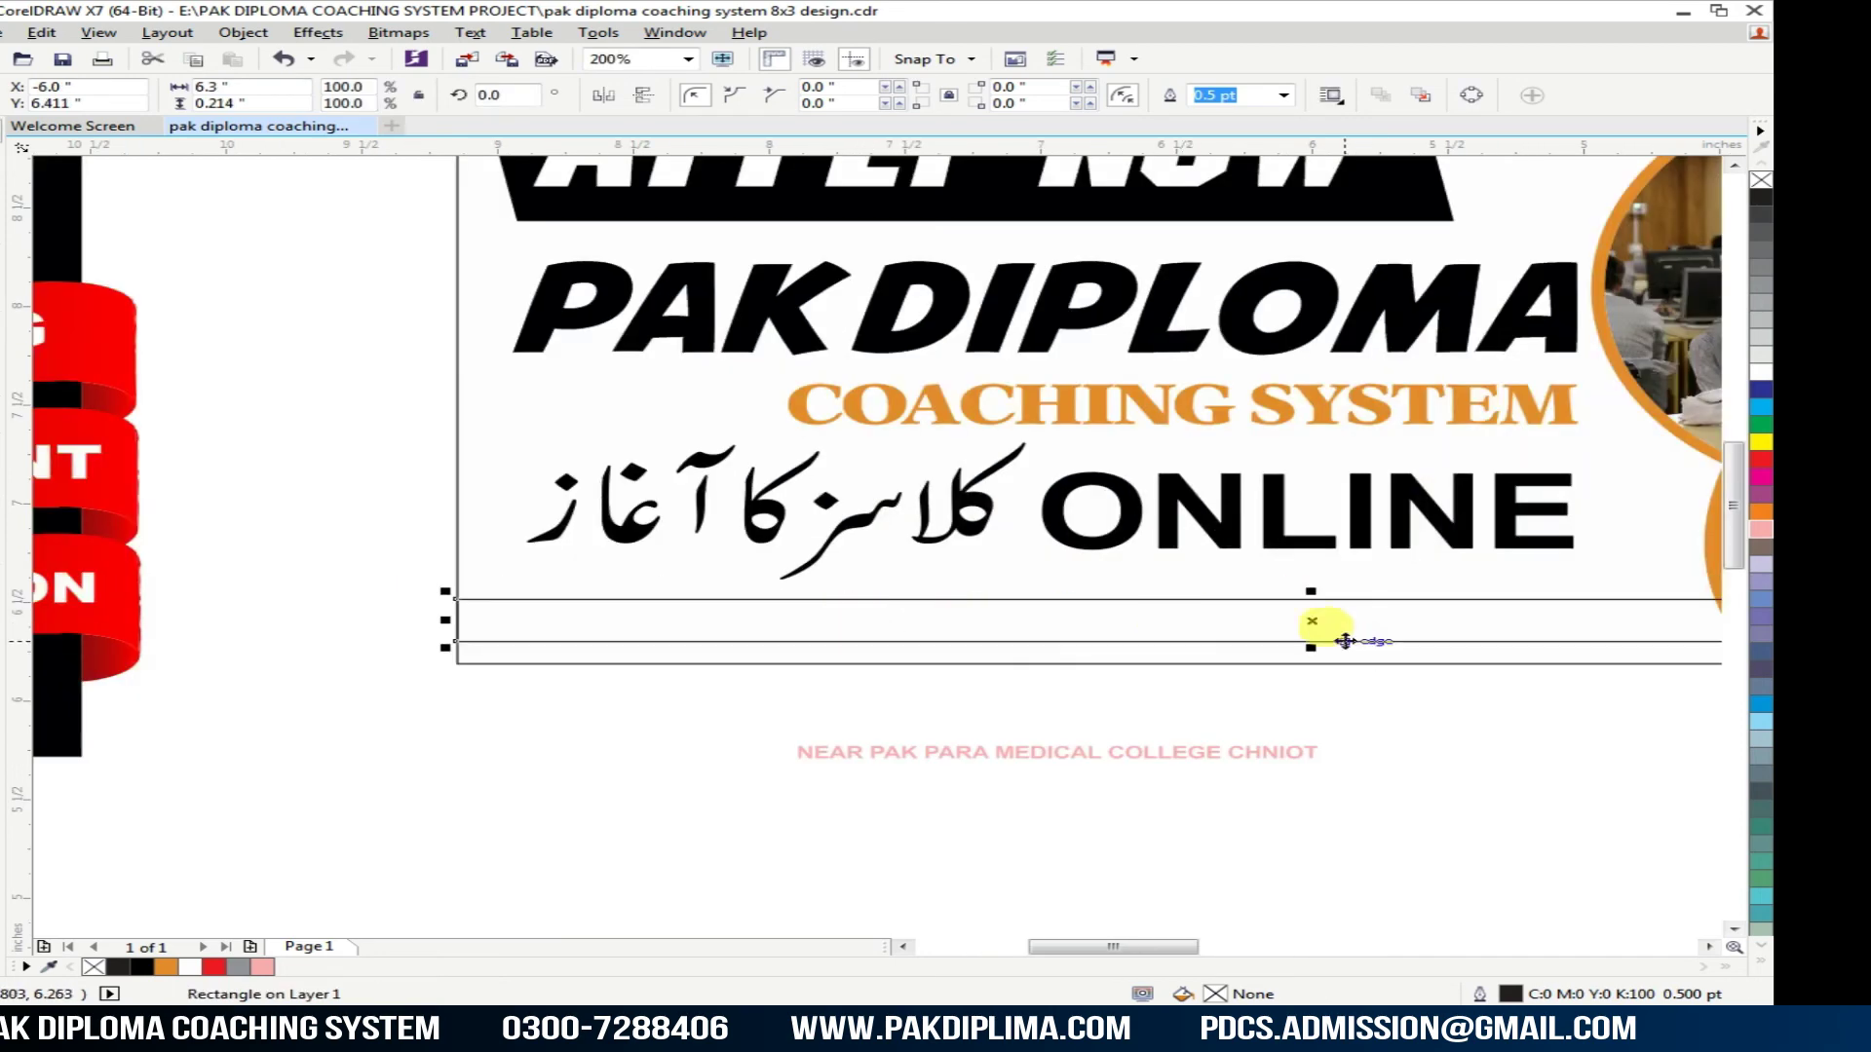
scroll(1325, 623, "up", 1)
left_click_drag(1311, 581, 1308, 548)
scroll(1278, 602, "down", 1)
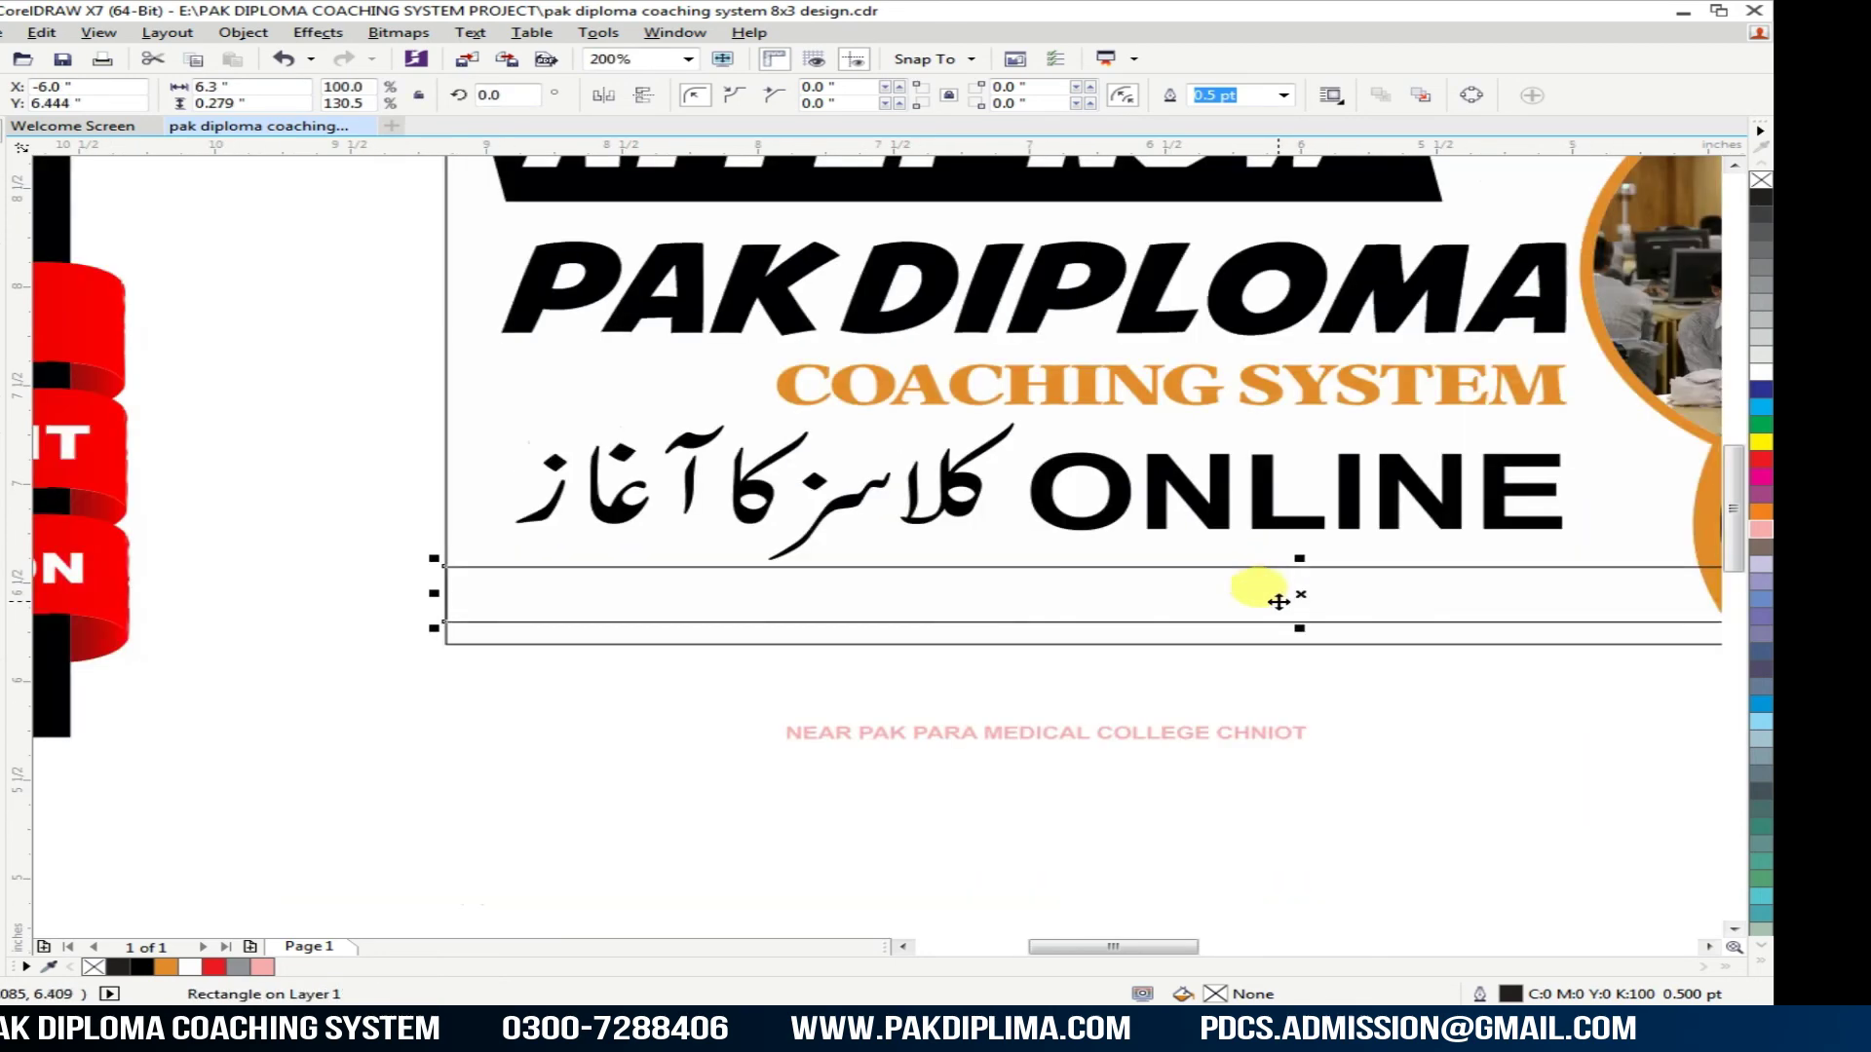
left_click_drag(1299, 631, 1299, 640)
Step: Fill the strip black without an outline and layer it behind the orange curve, just above the white background
left_click(141, 968)
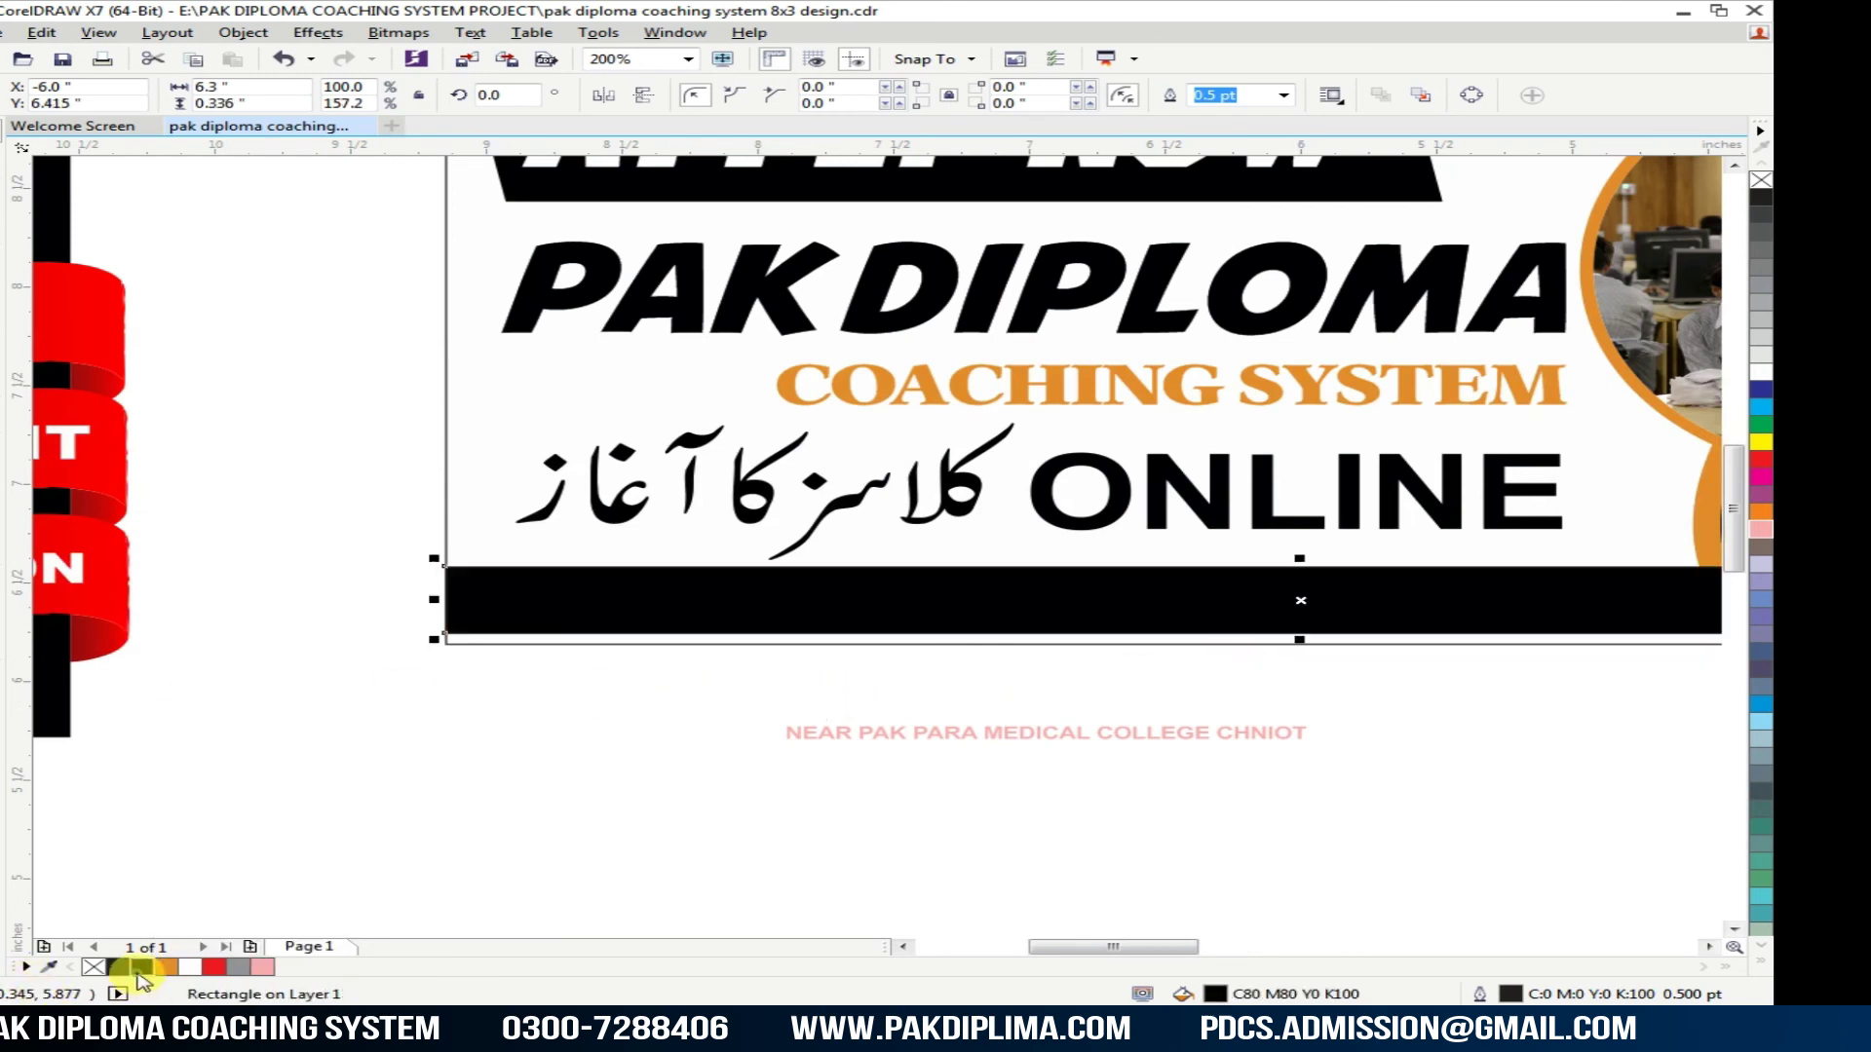
key("shift+Page_Down")
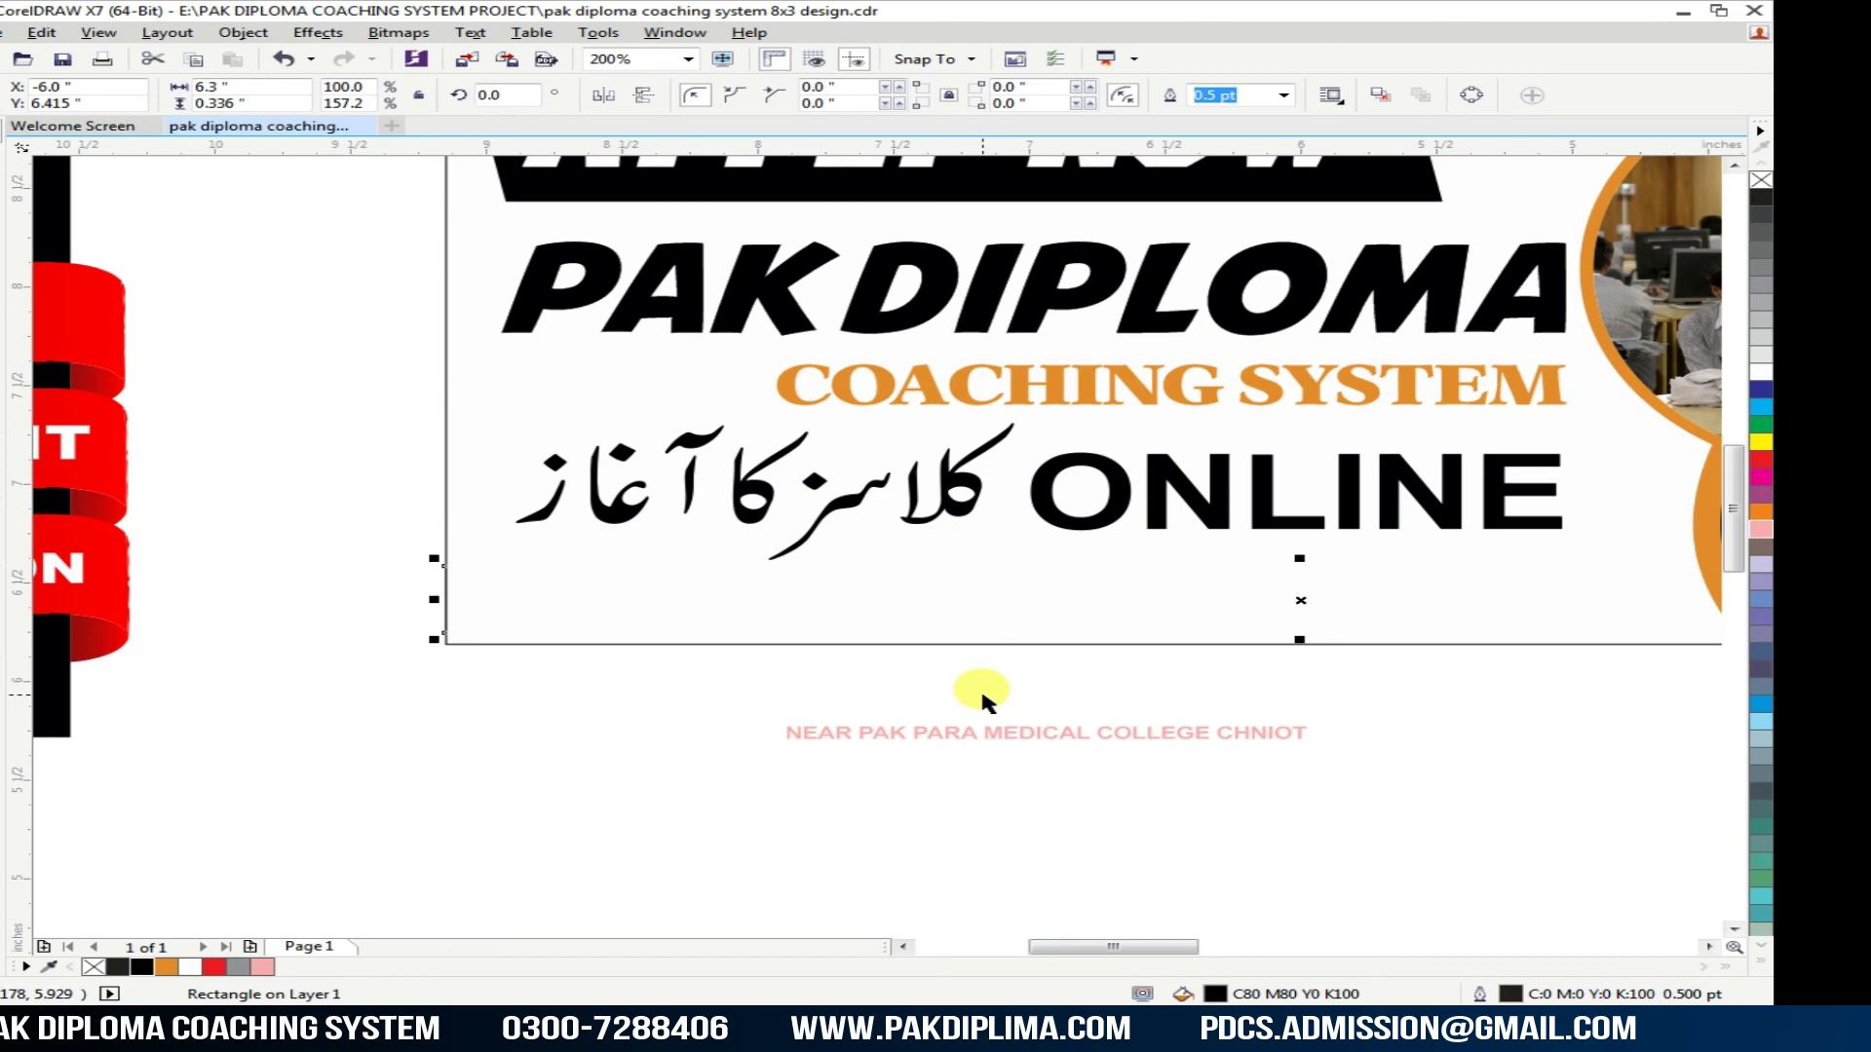
scroll(974, 693, "down", 2)
scroll(882, 657, "up", 2)
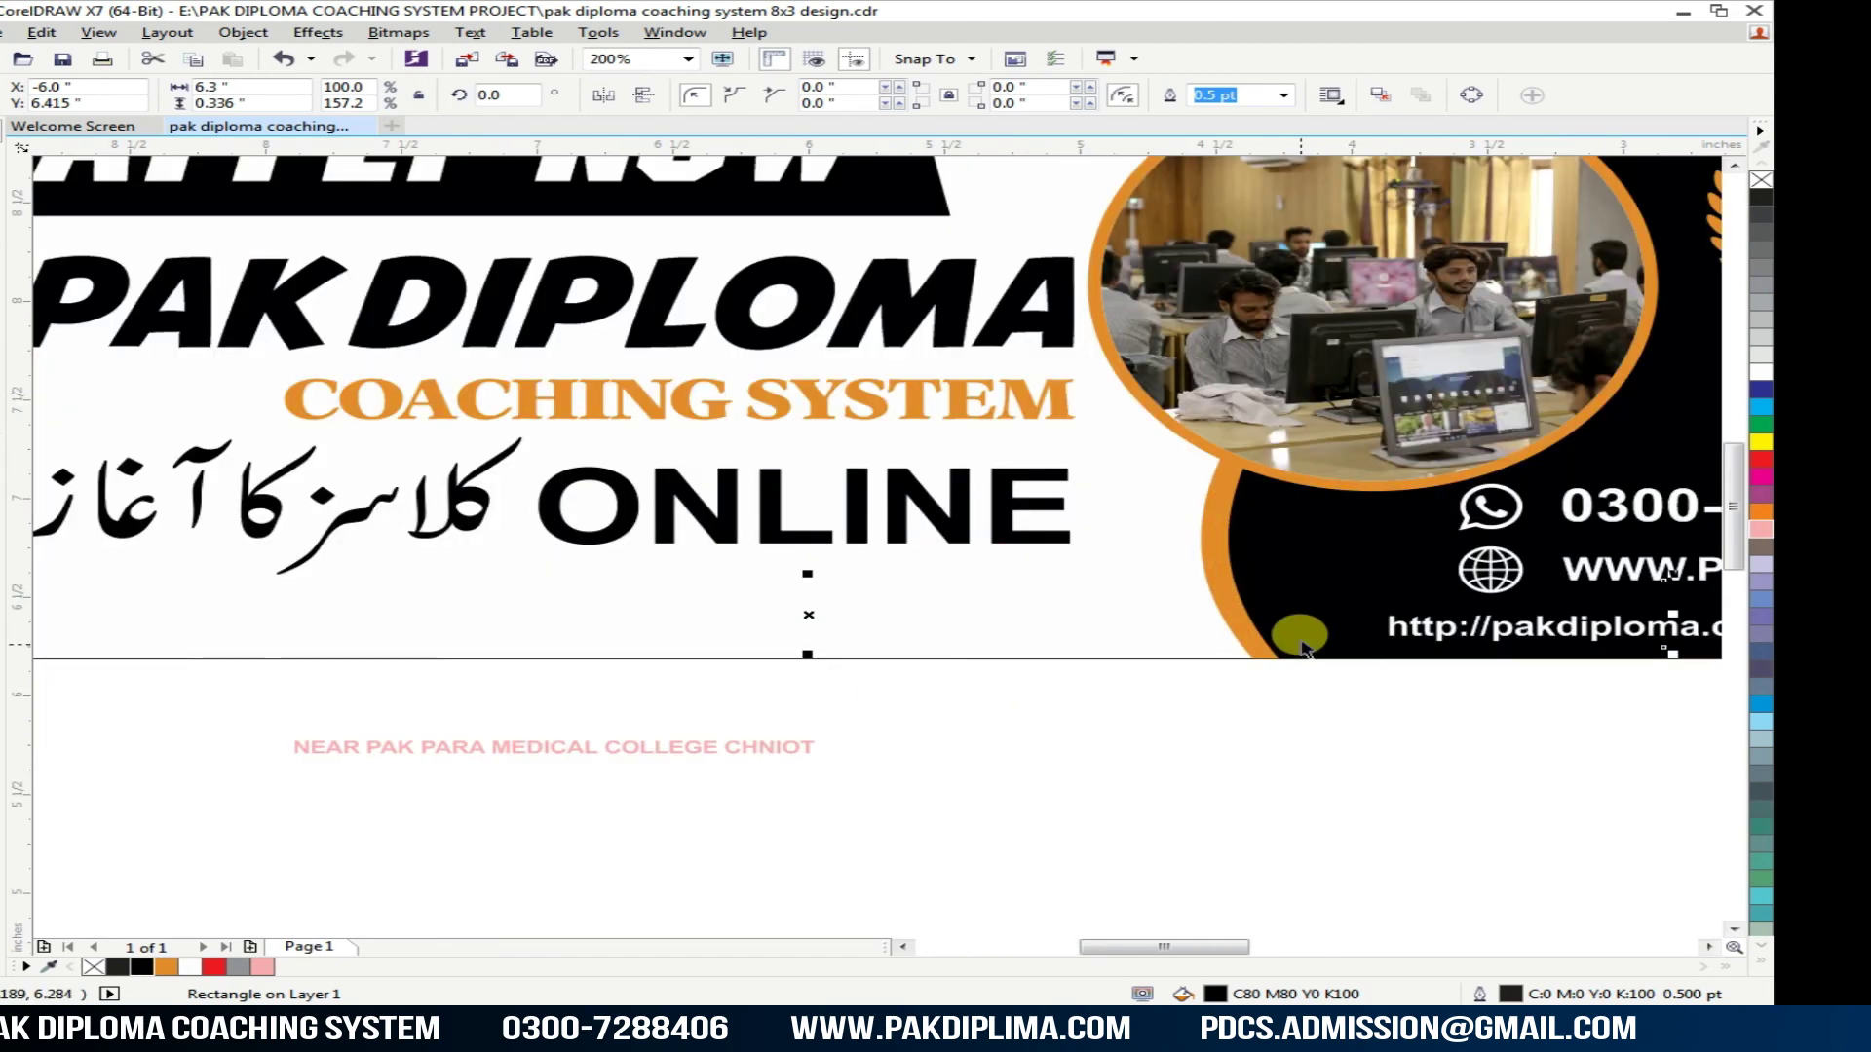
key("ctrl+Page_Up")
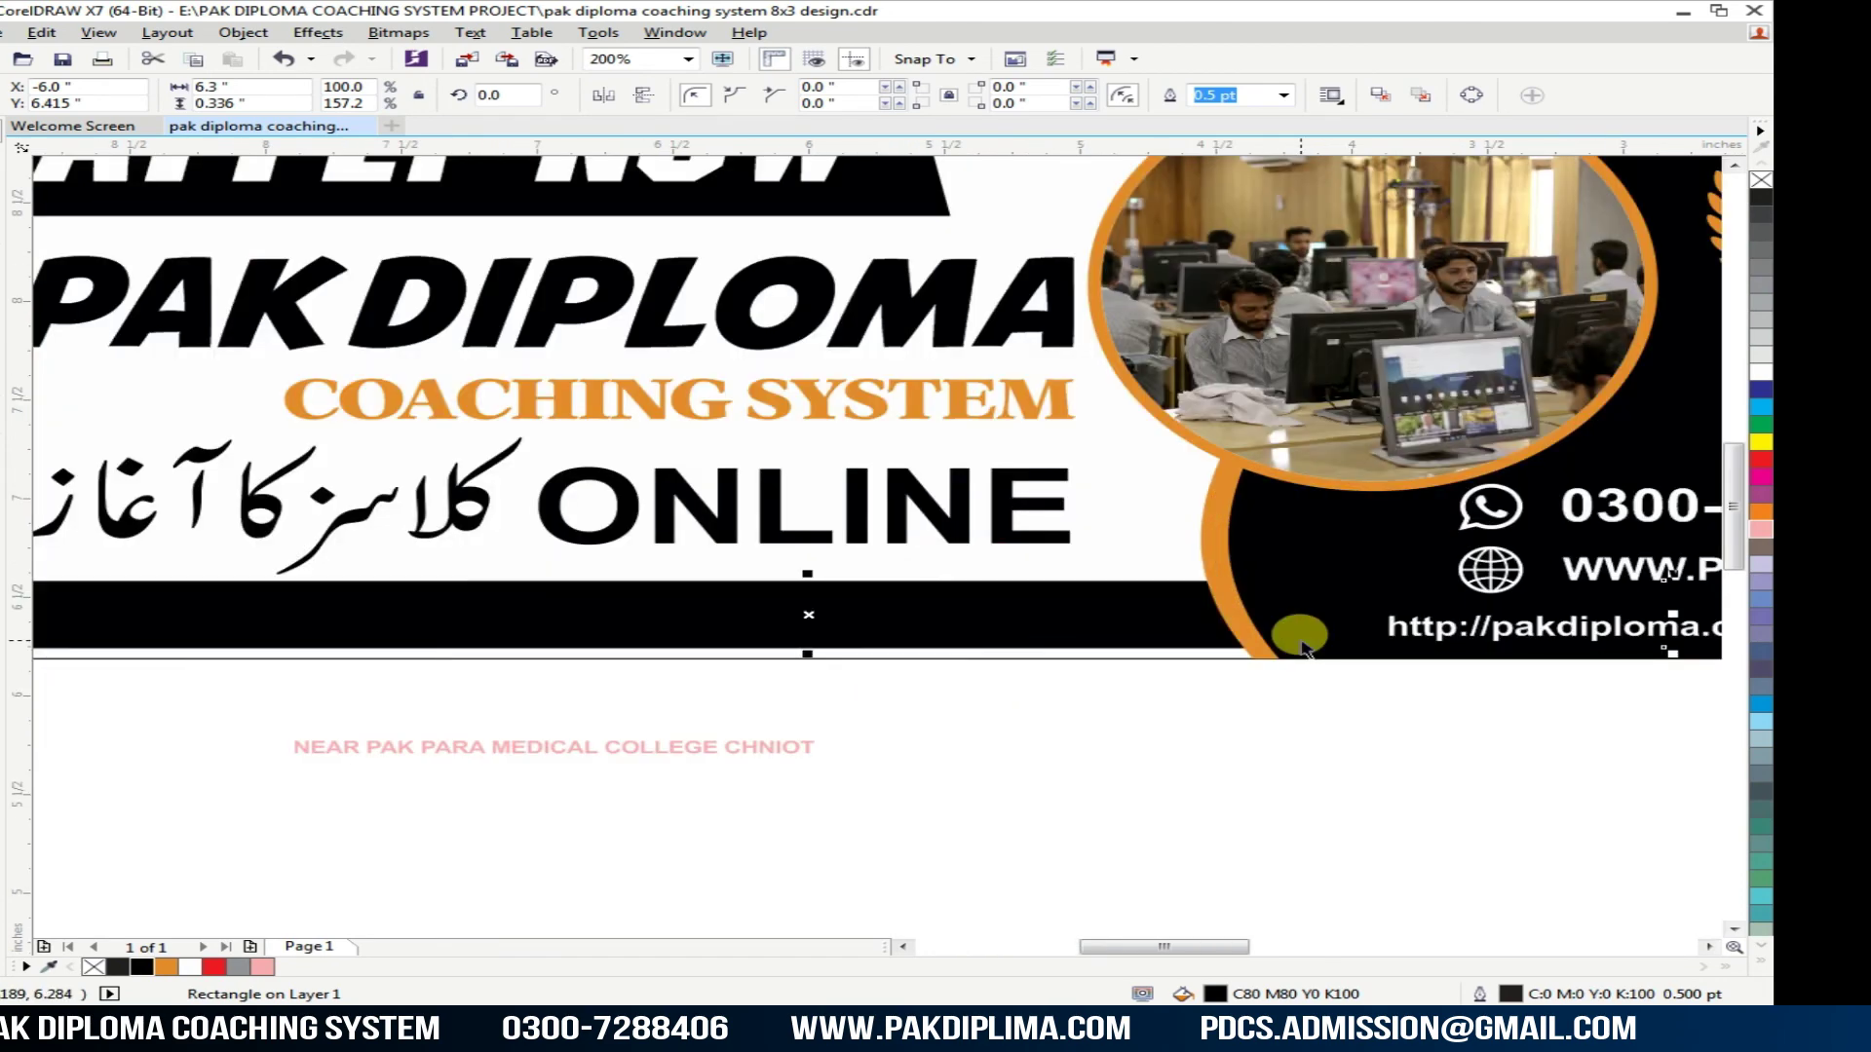
right_click(1760, 181)
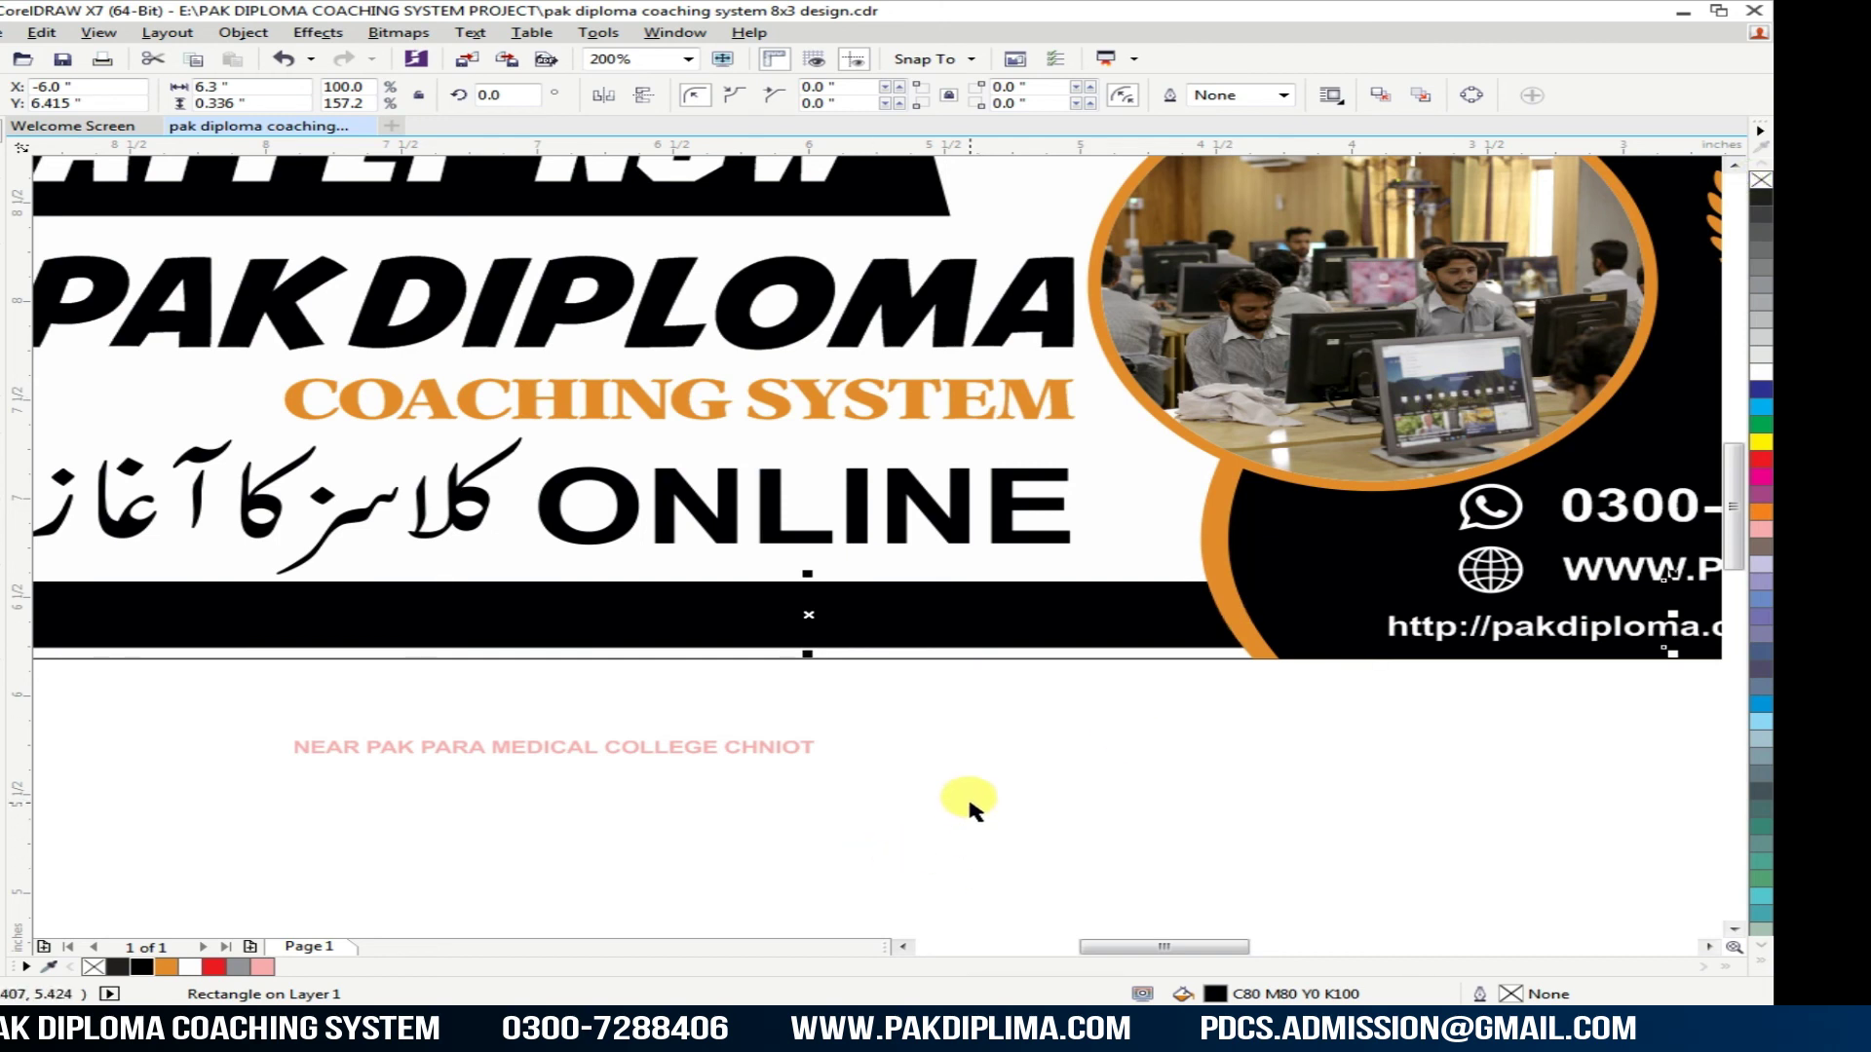
left_click(889, 764)
Step: Move the pink location line onto the black strip and center it horizontally on the strip
left_click(685, 740)
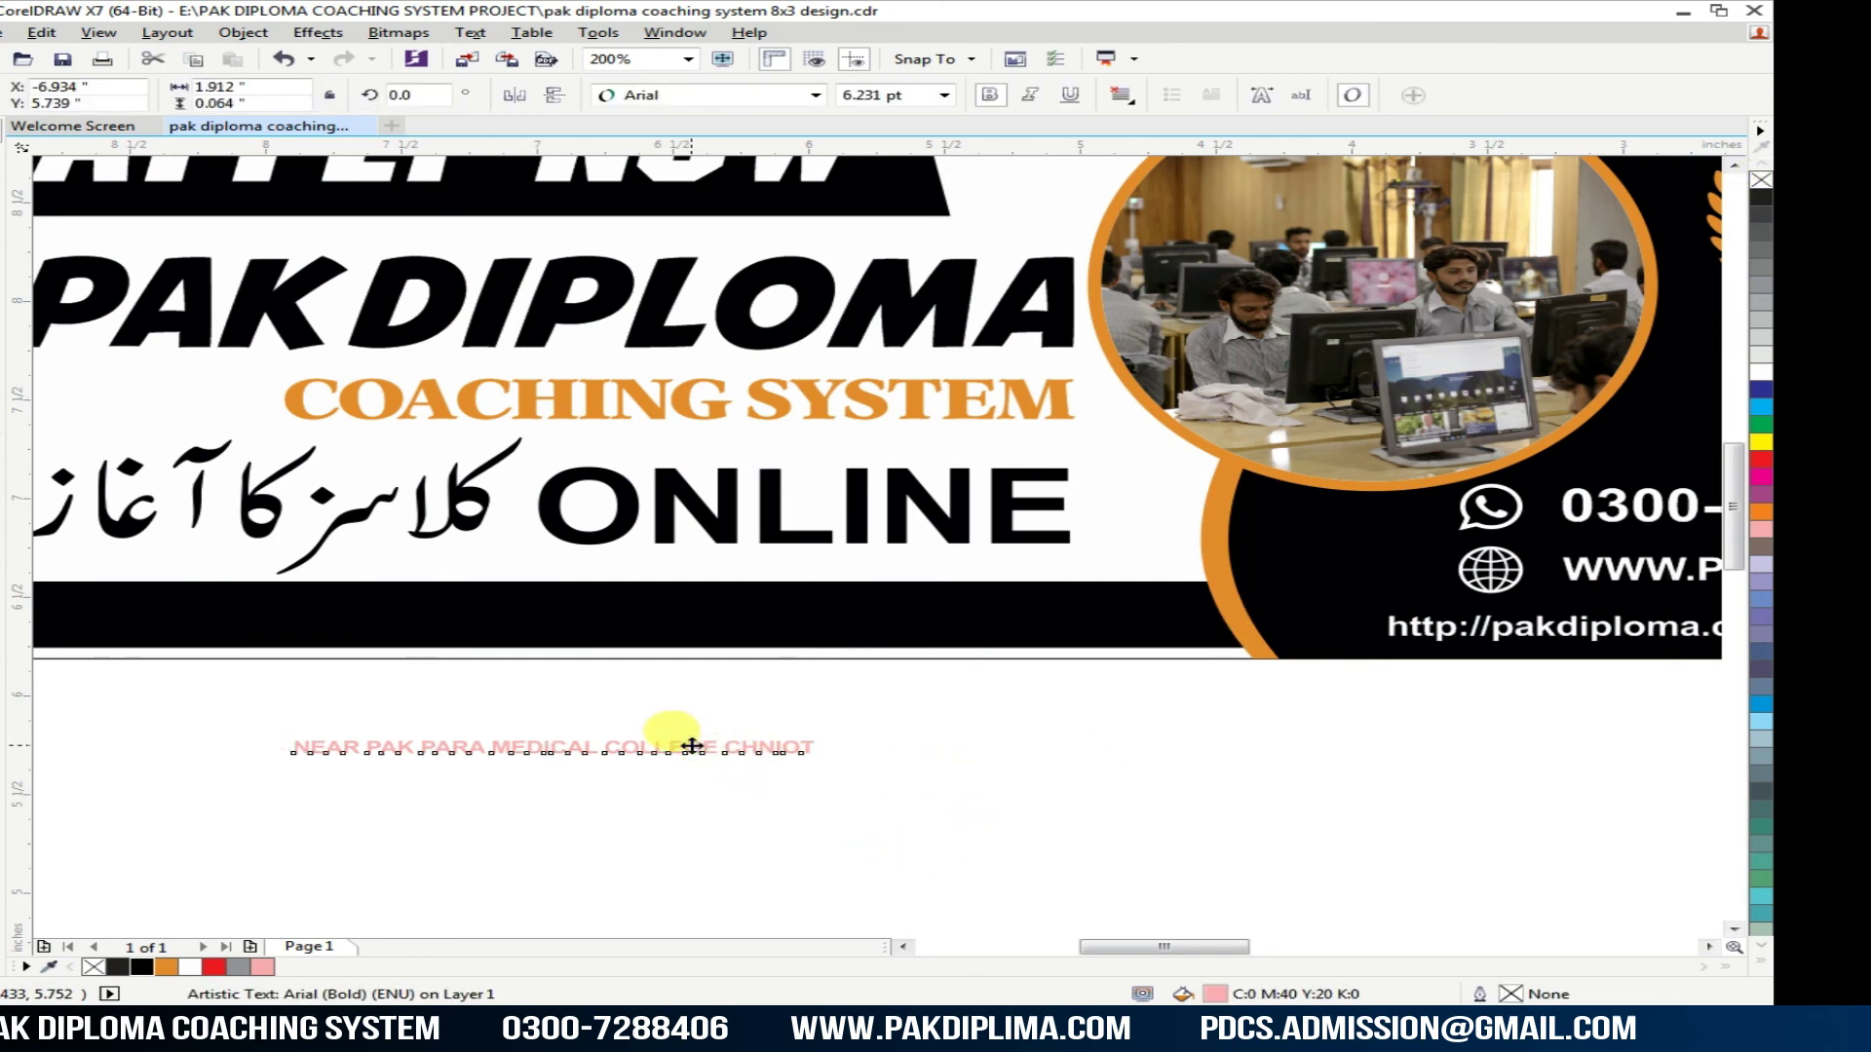
left_click_drag(692, 747, 746, 614)
left_click(977, 604, "shift")
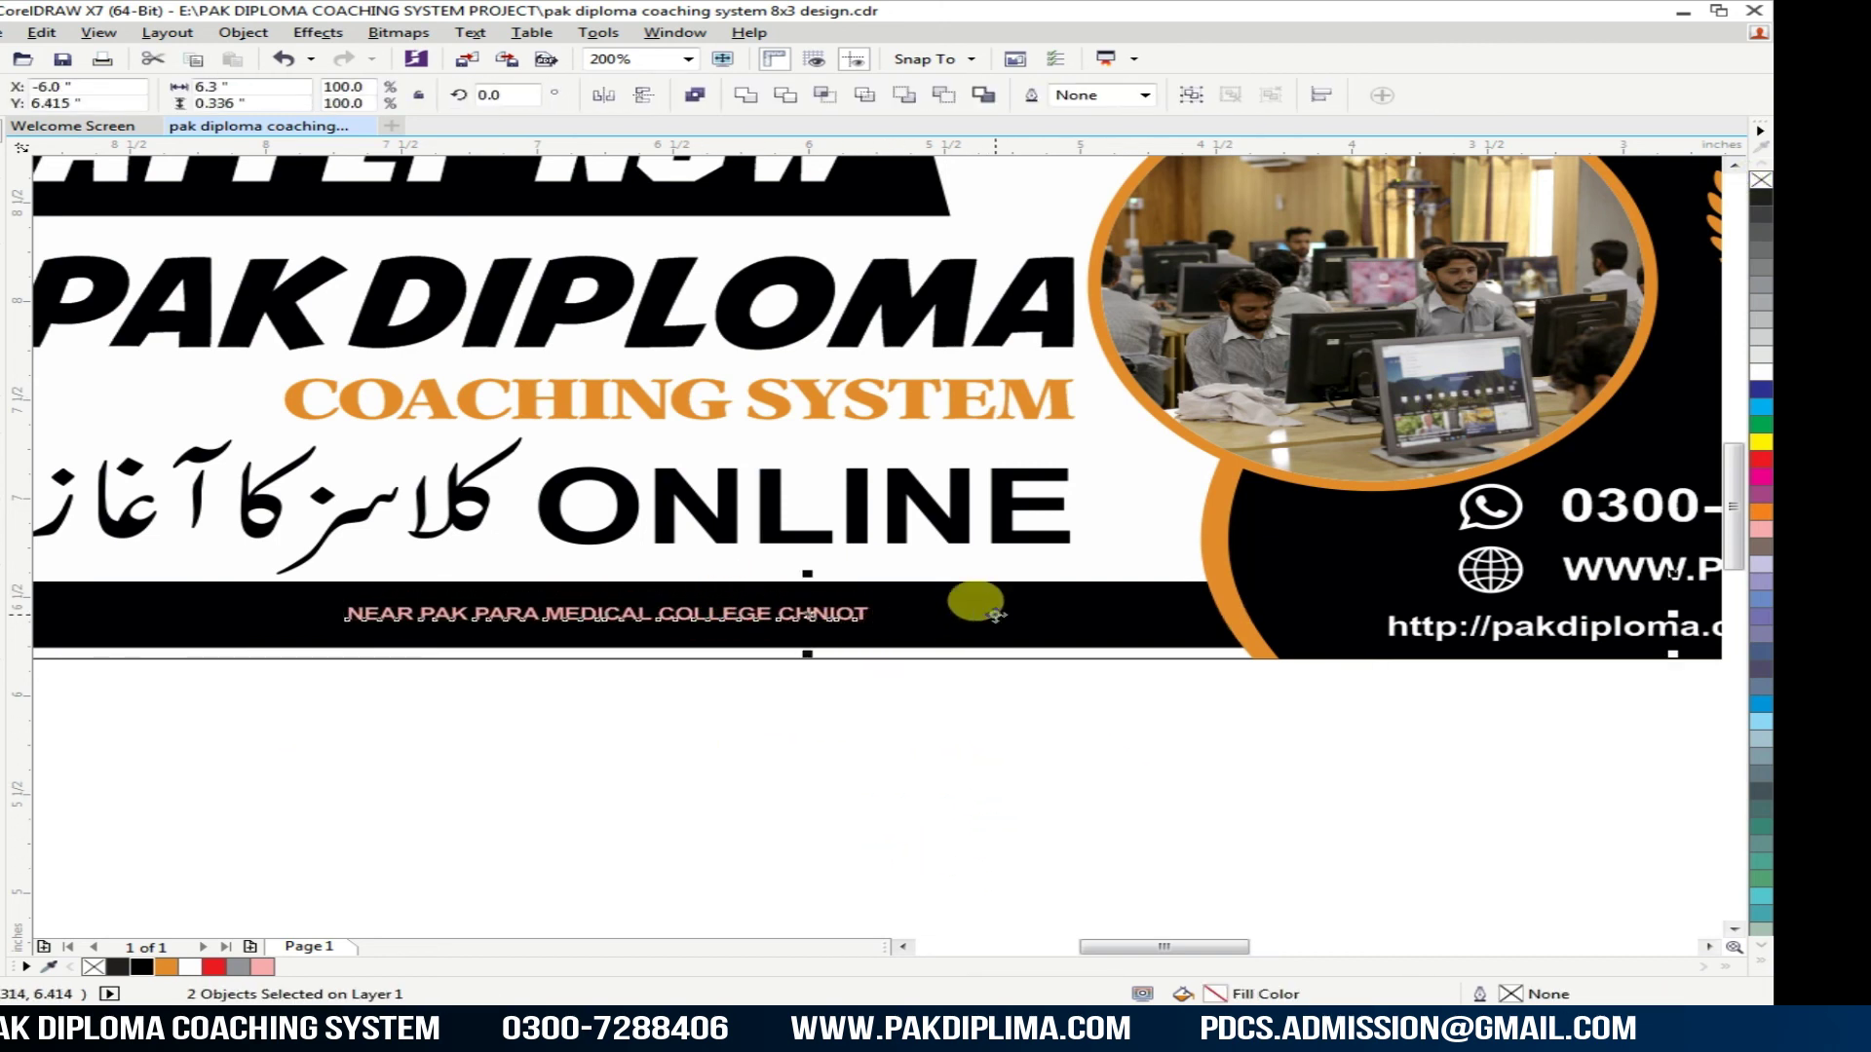
key("c")
left_click(793, 718)
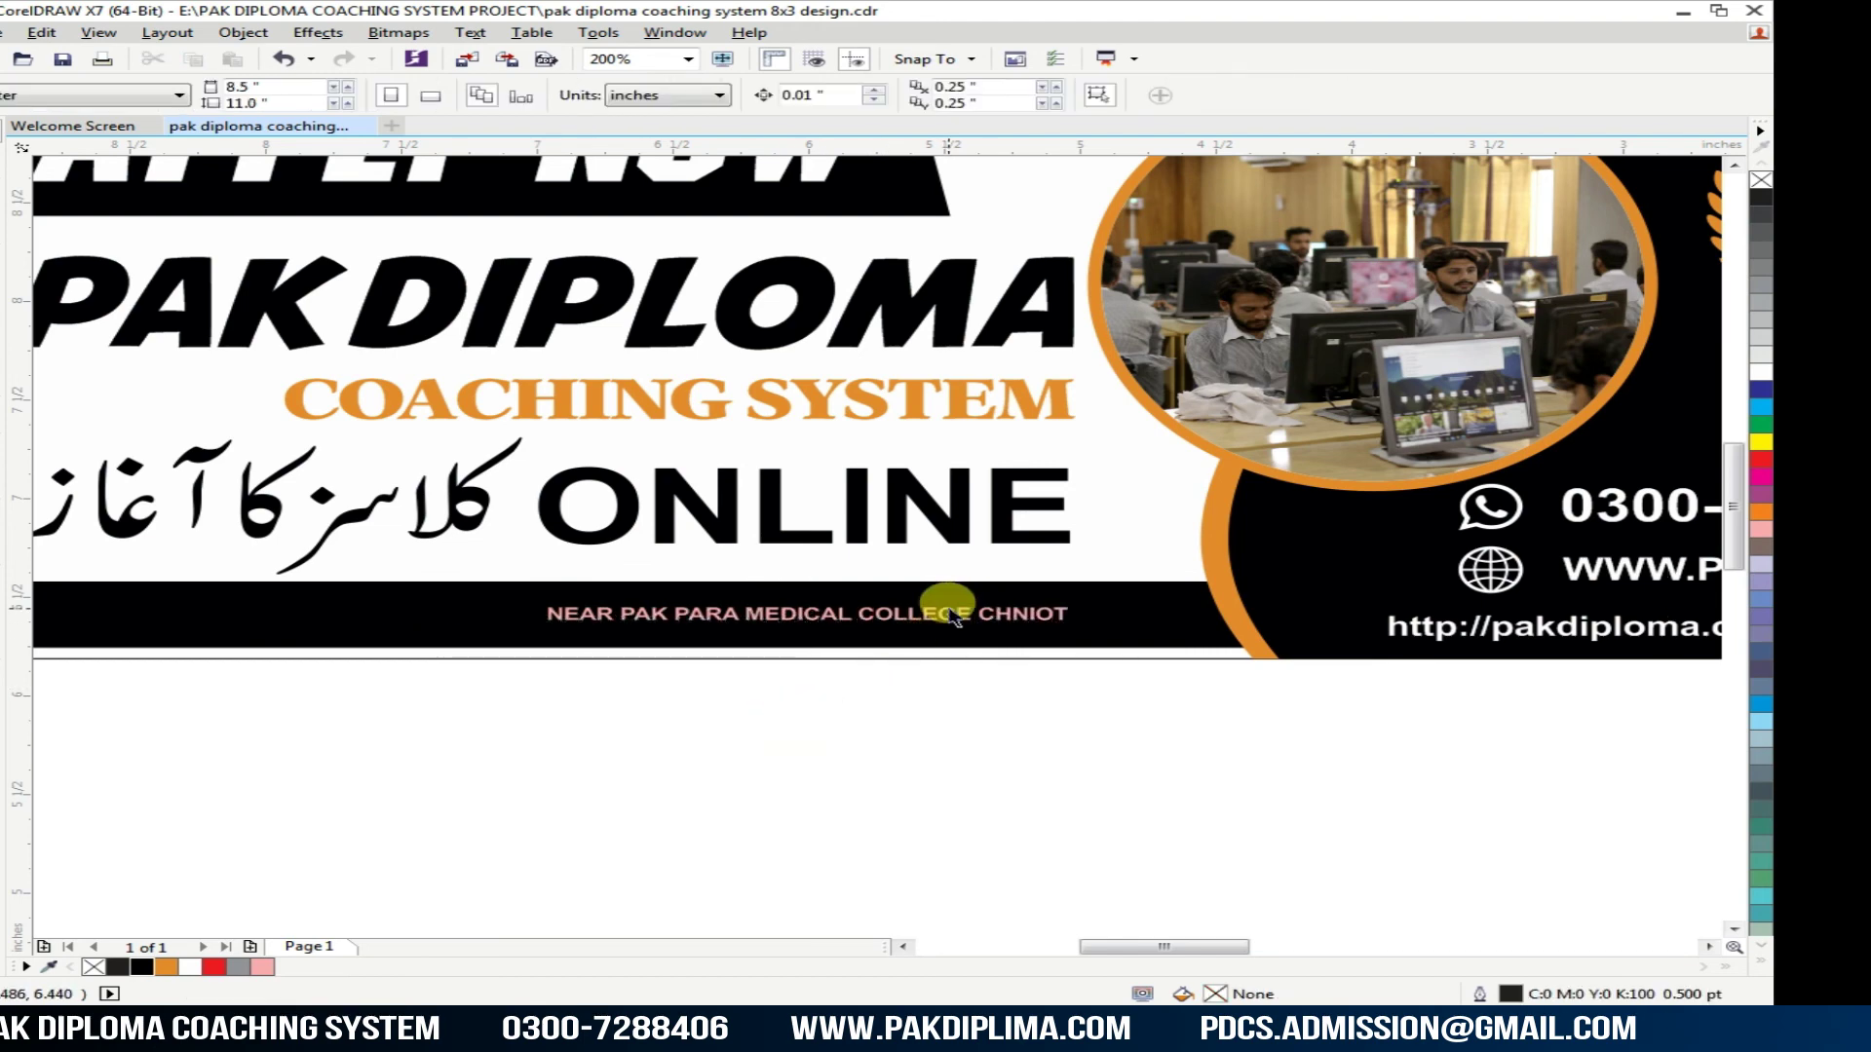
Step: Enlarge the location line to about 14.3 pt and shift it left to fit the visible part of the black strip
scroll(950, 620, "down", 2)
scroll(501, 467, "up", 2)
left_click(945, 663)
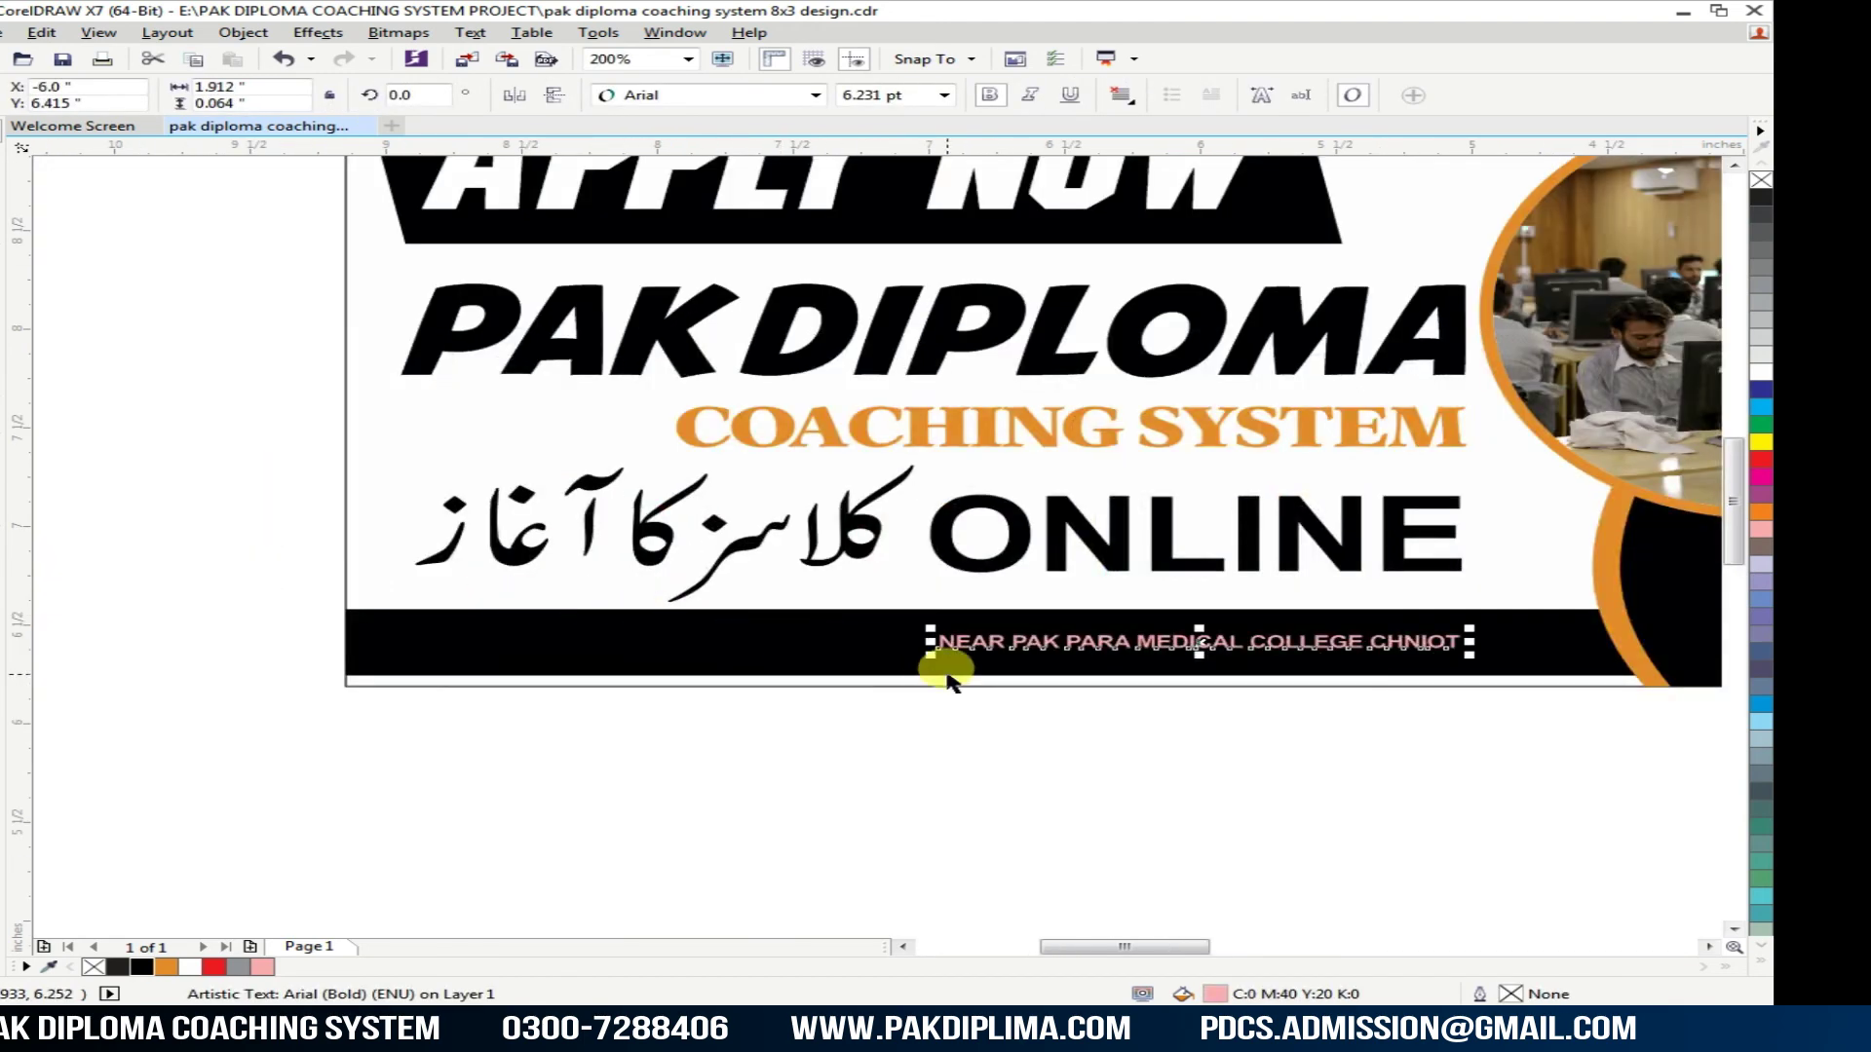
left_click_drag(928, 655, 553, 830)
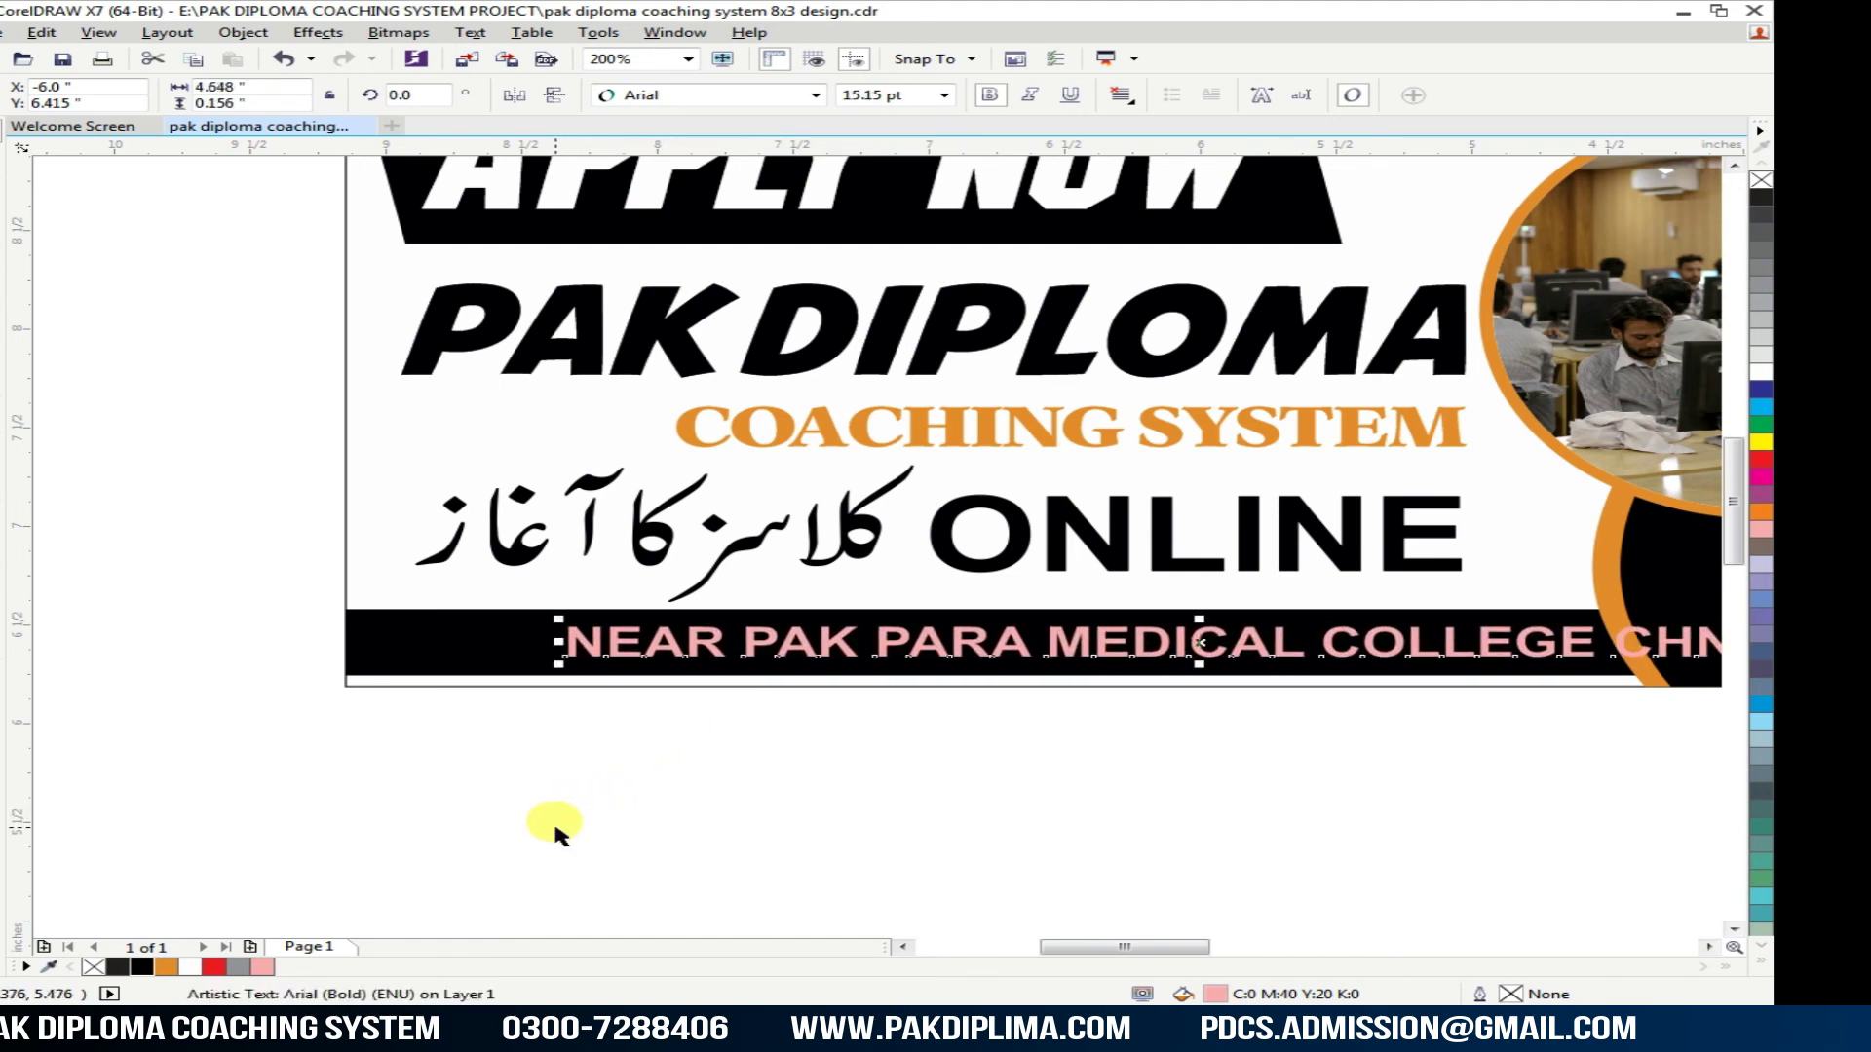
key("Left")
key("Left")
key("Left")
key("Left")
key("Left")
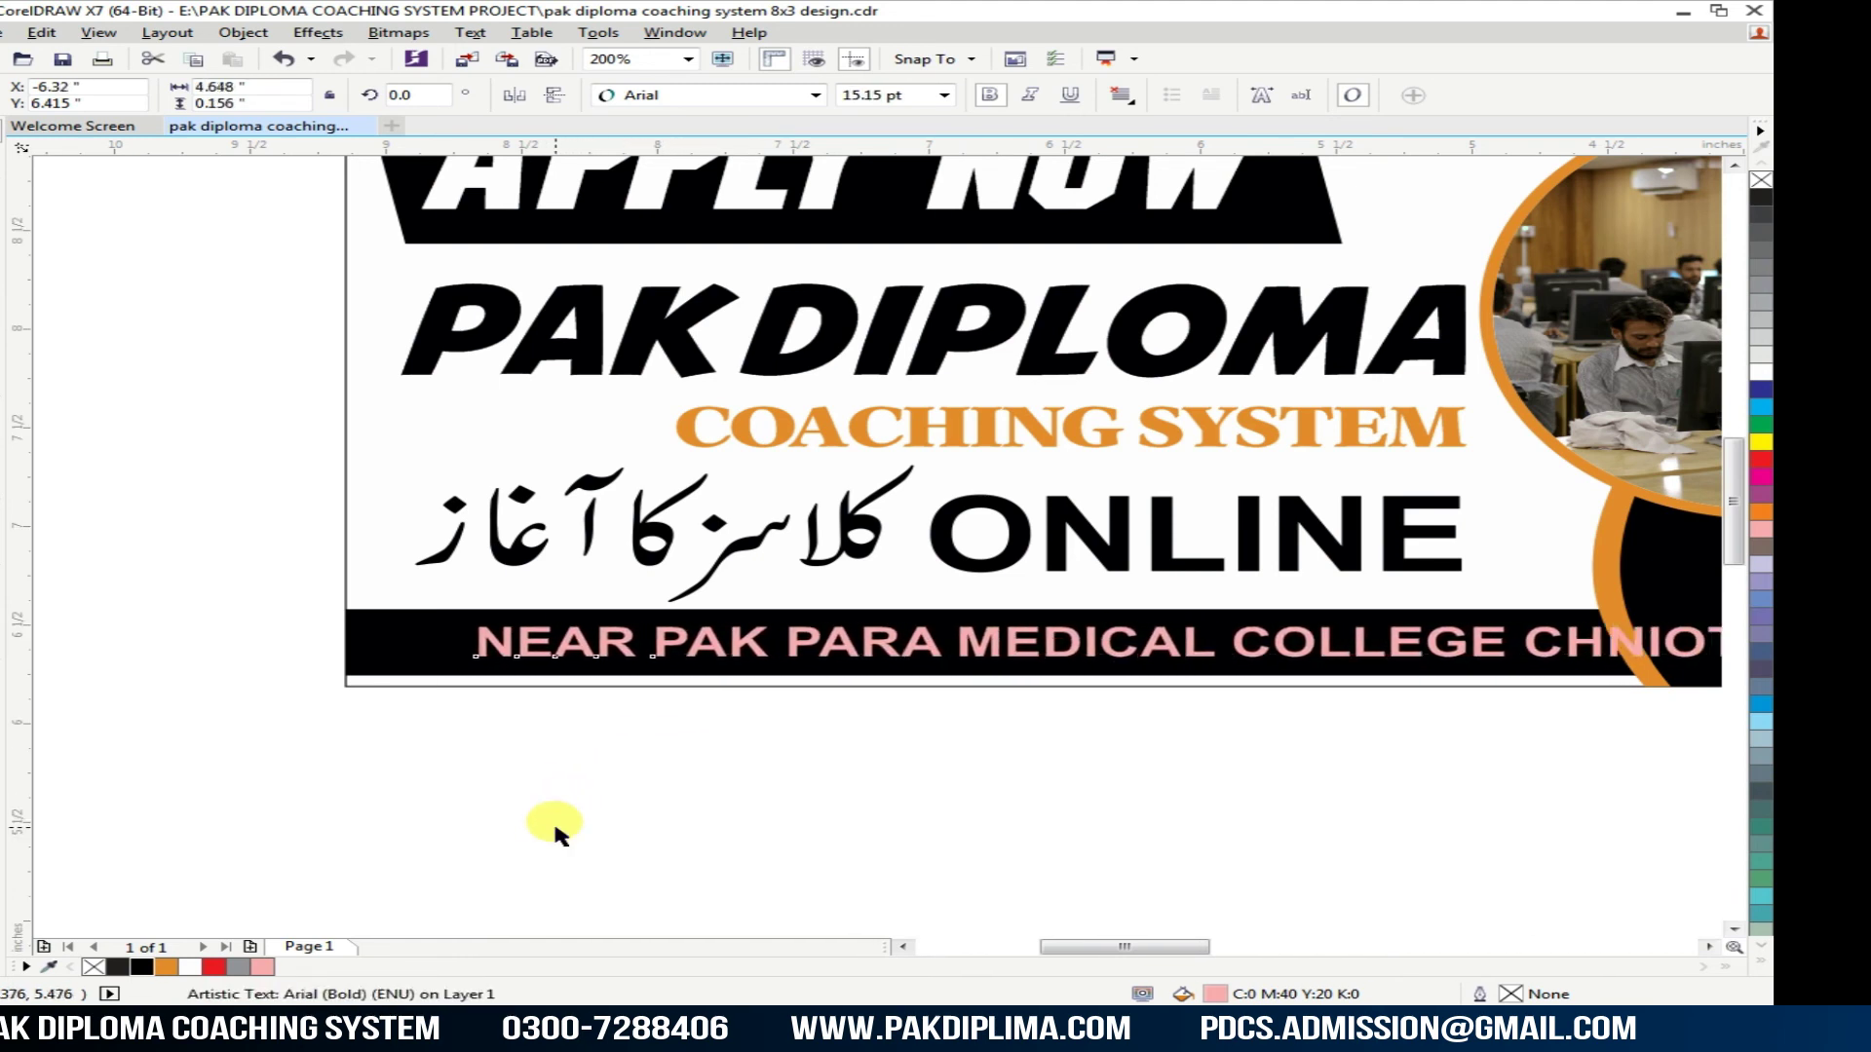
key("Left")
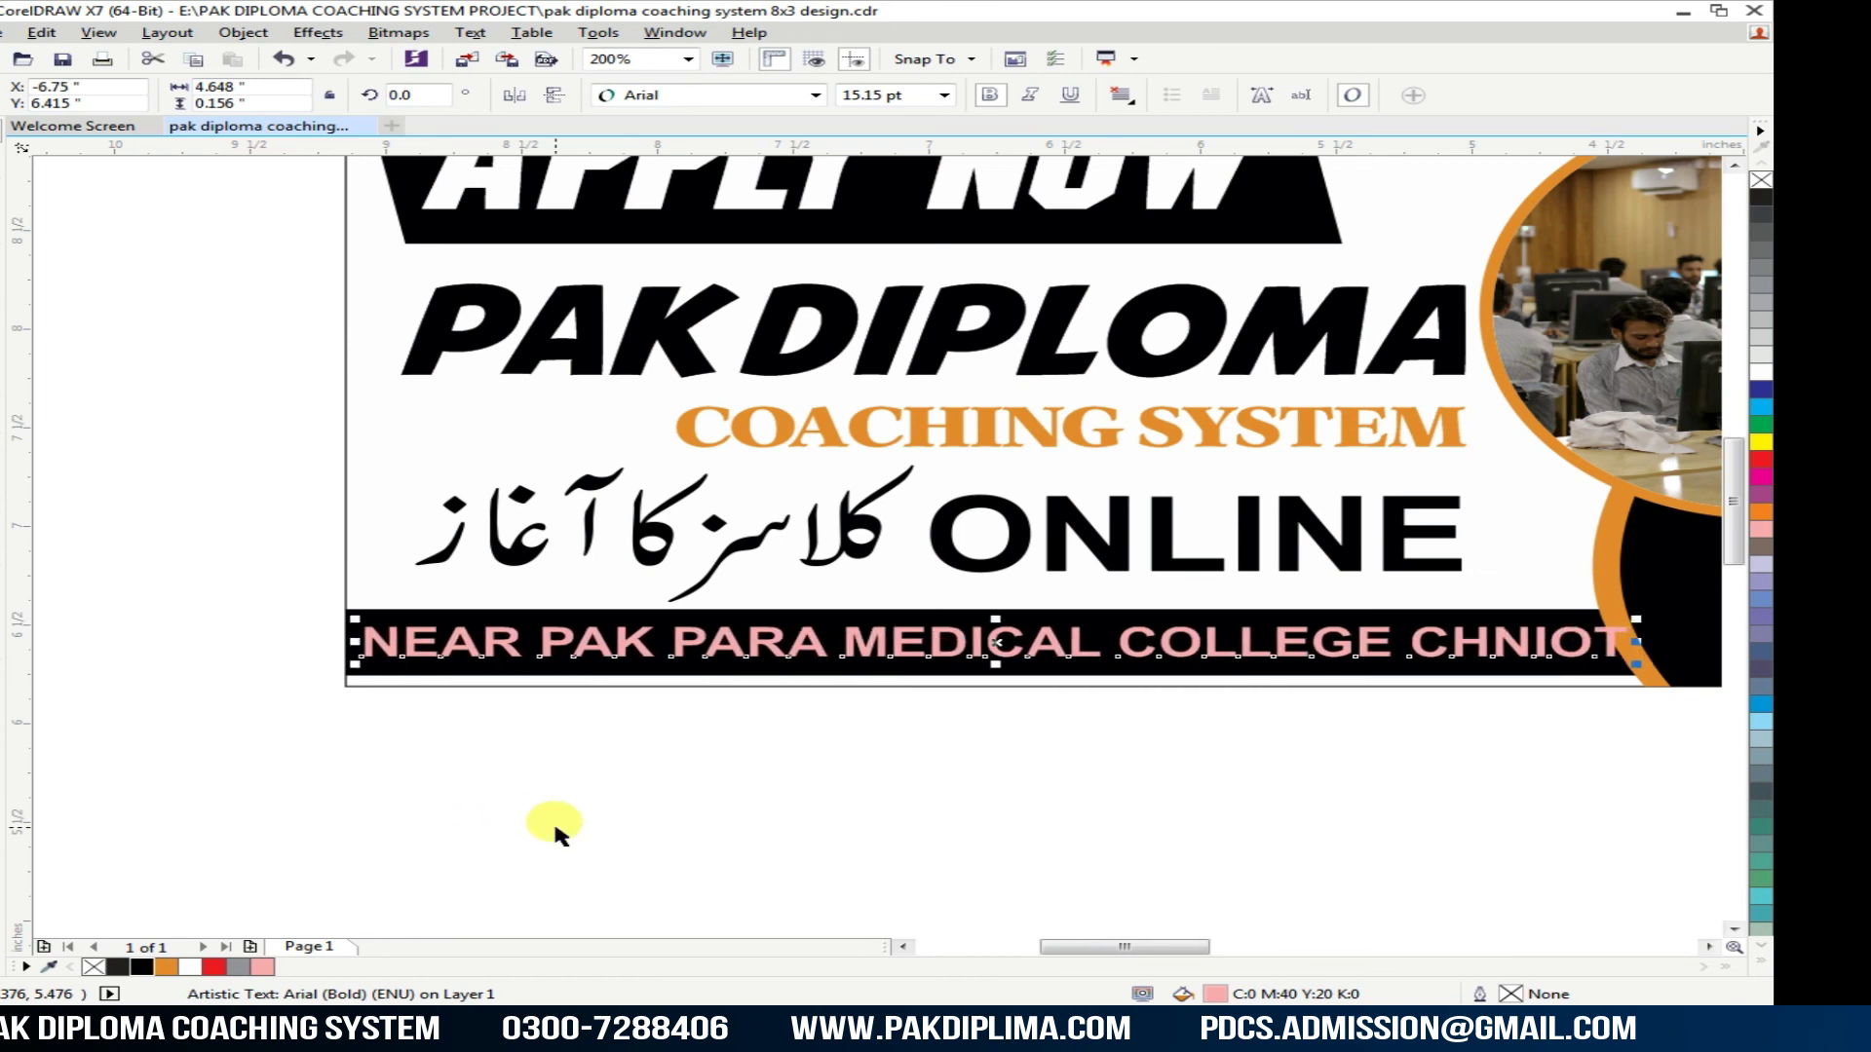
left_click_drag(1633, 665, 1598, 682)
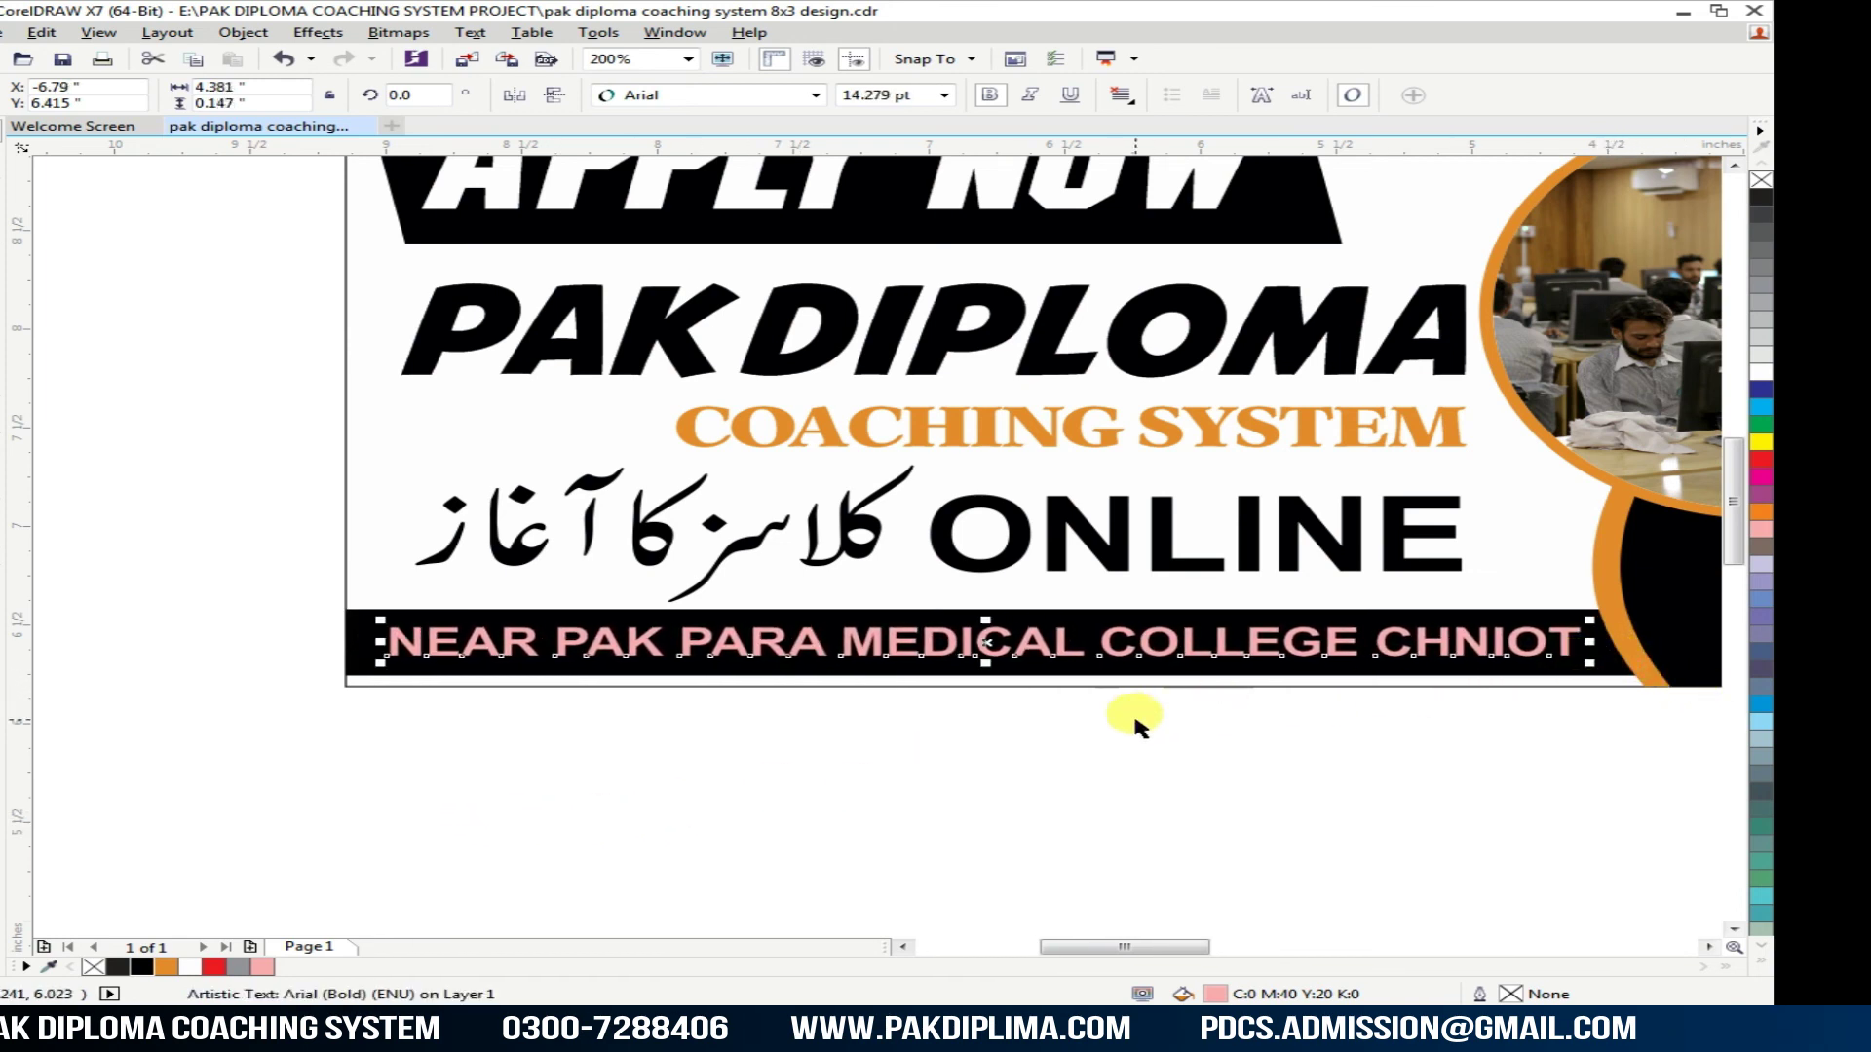
scroll(1127, 718, "down", 4)
scroll(651, 787, "up", 2)
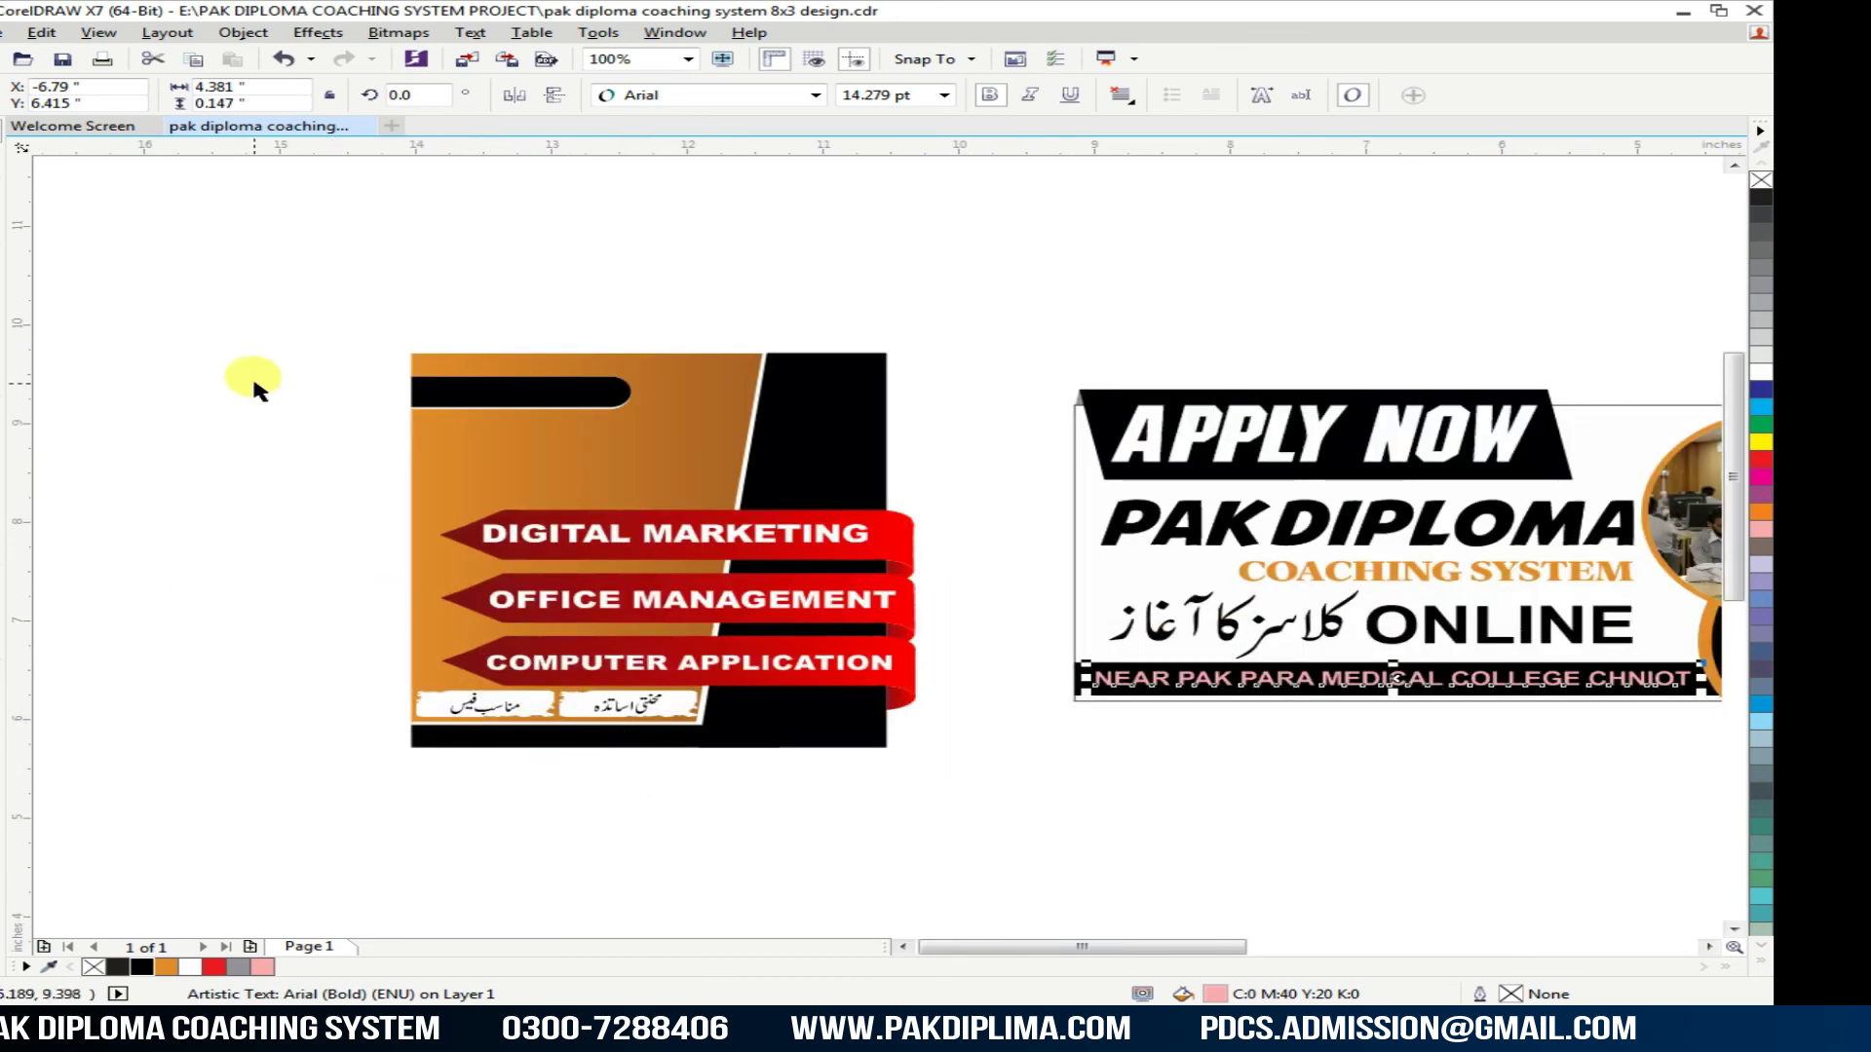